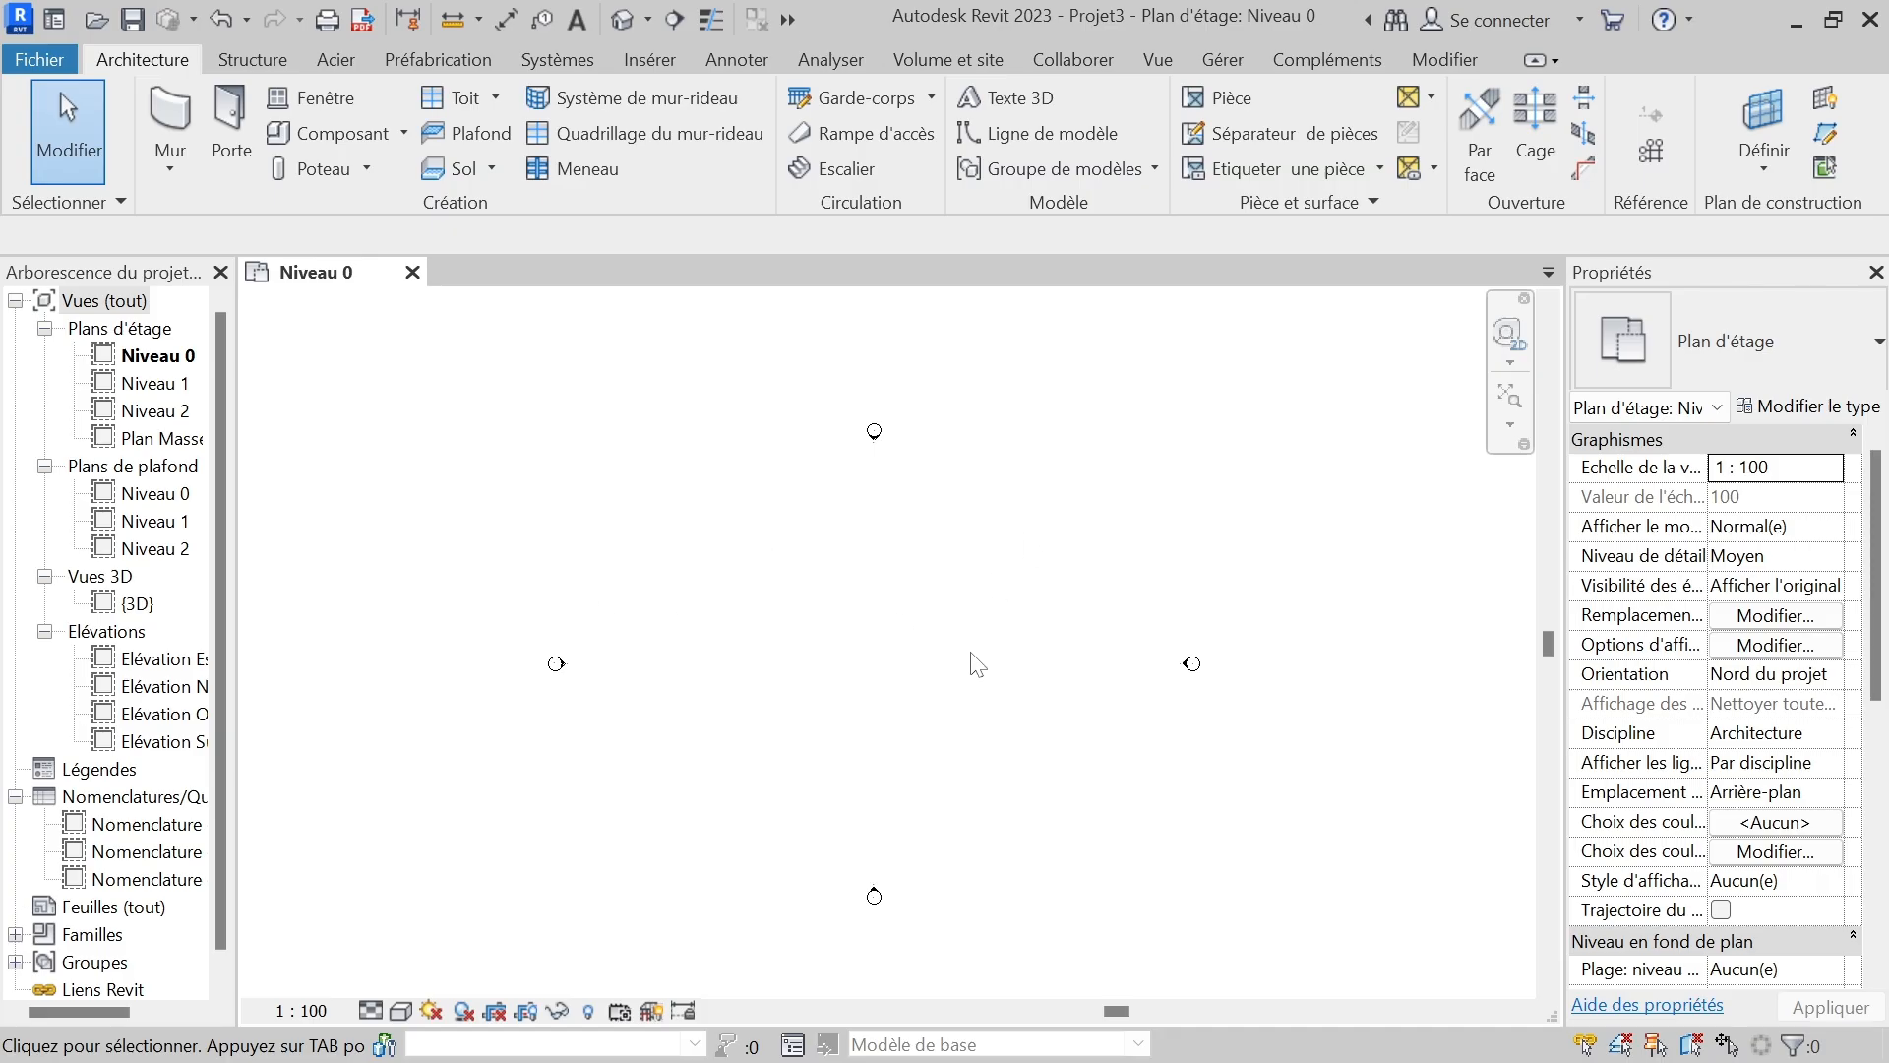
- Open the Elévation Est view from the project's elevations
scroll(978, 647, up, 1)
scroll(743, 600, down, 1)
scroll(148, 639, down, 1)
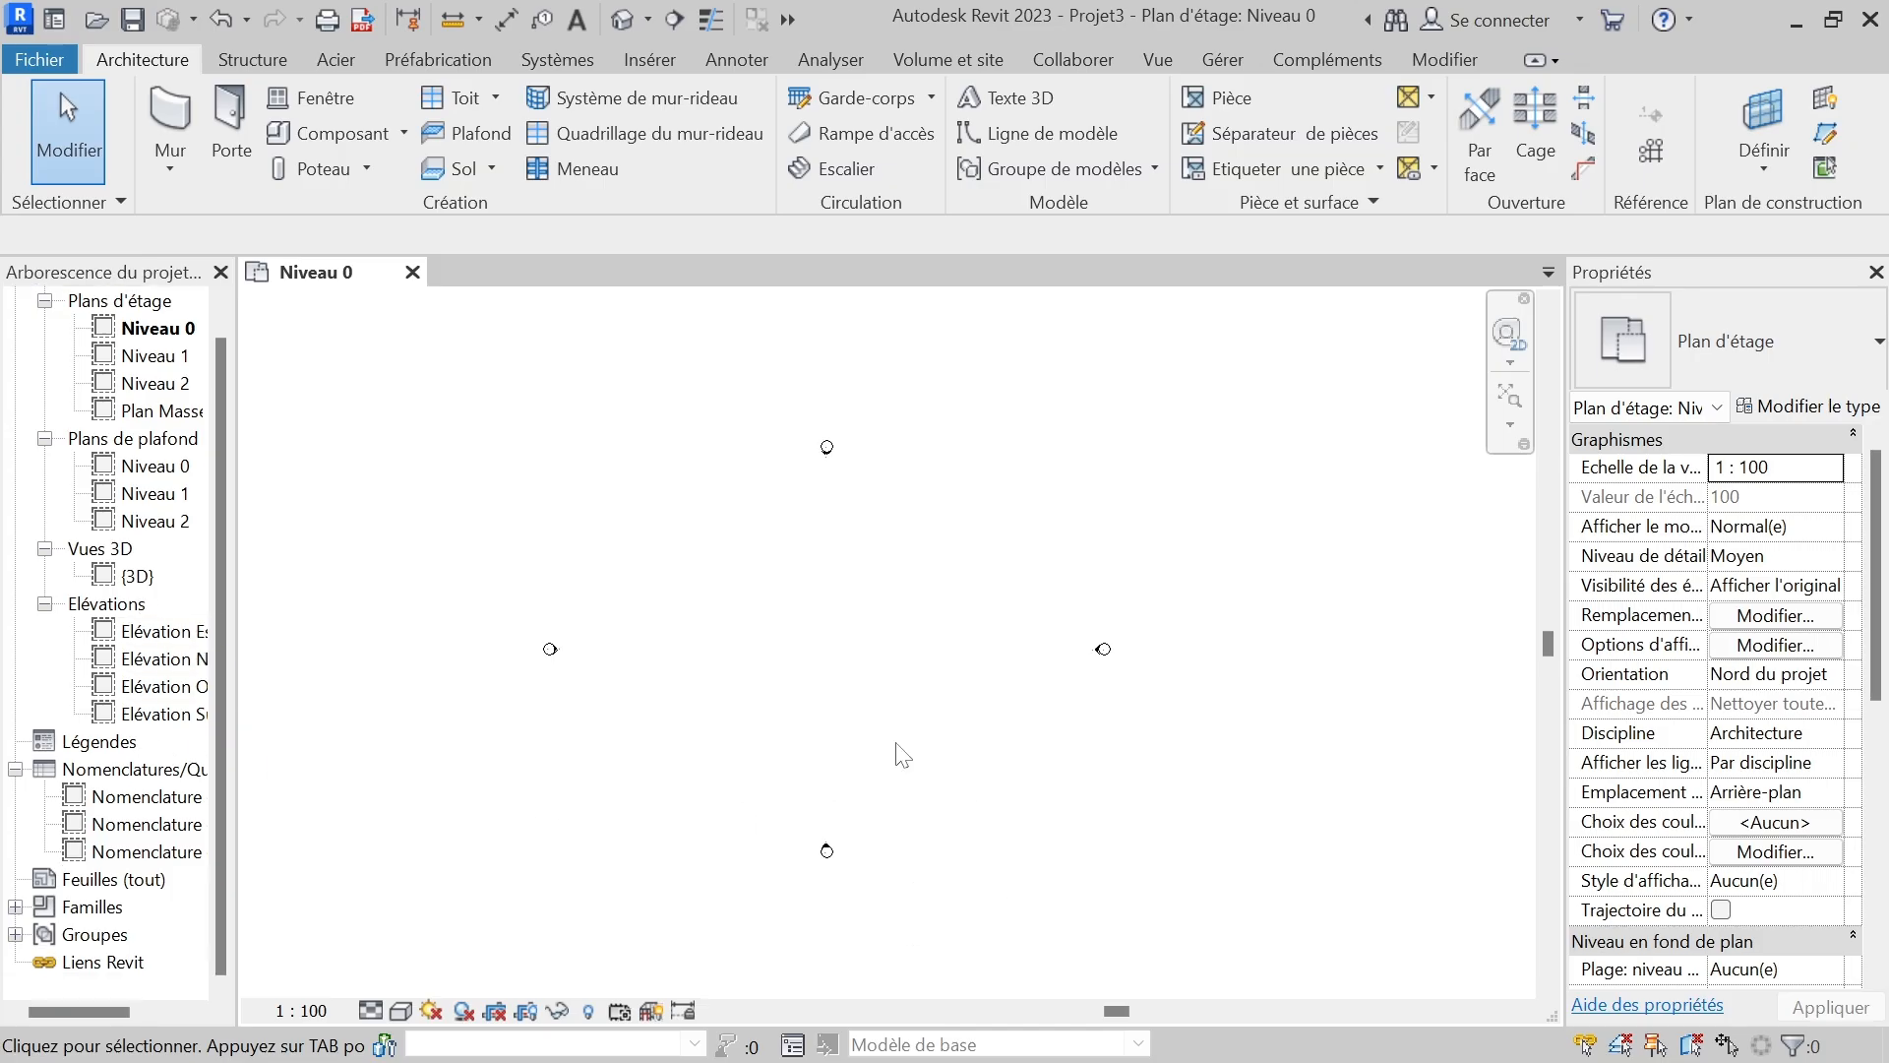
double_click(152, 632)
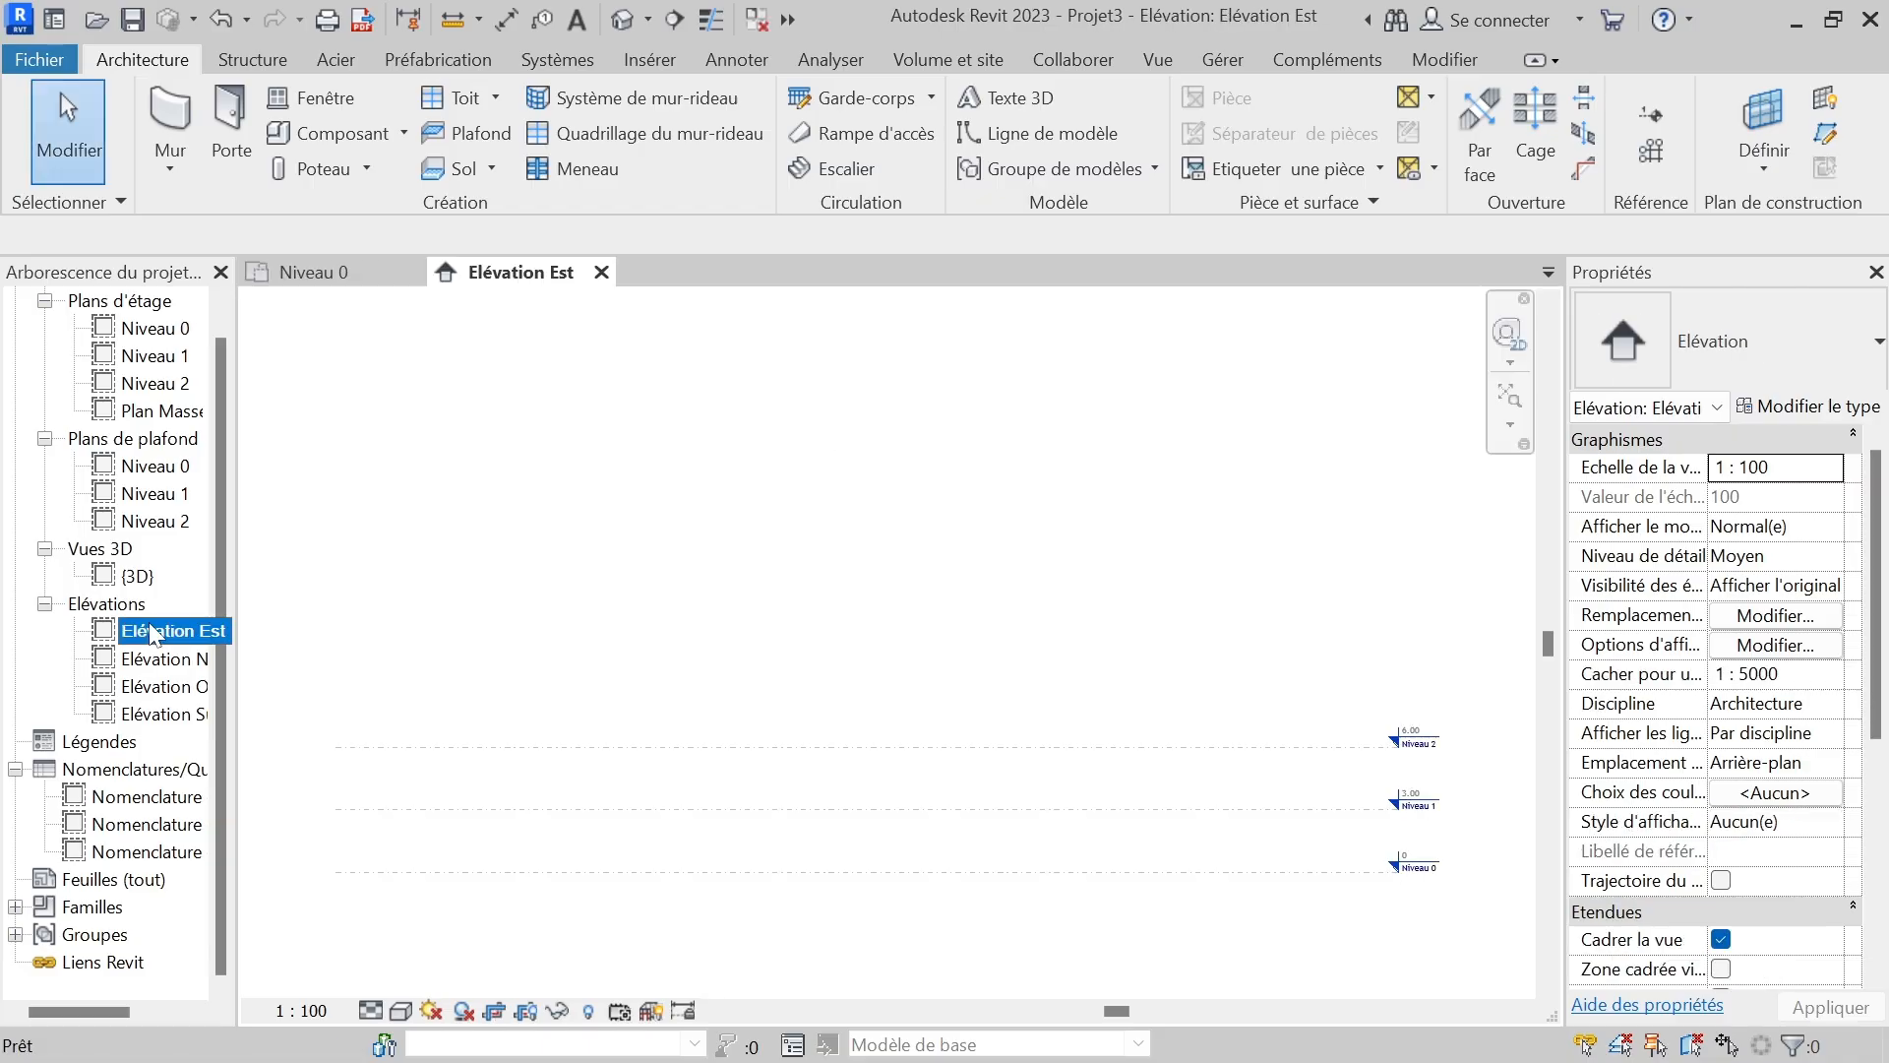
scroll(755, 425, down, 2)
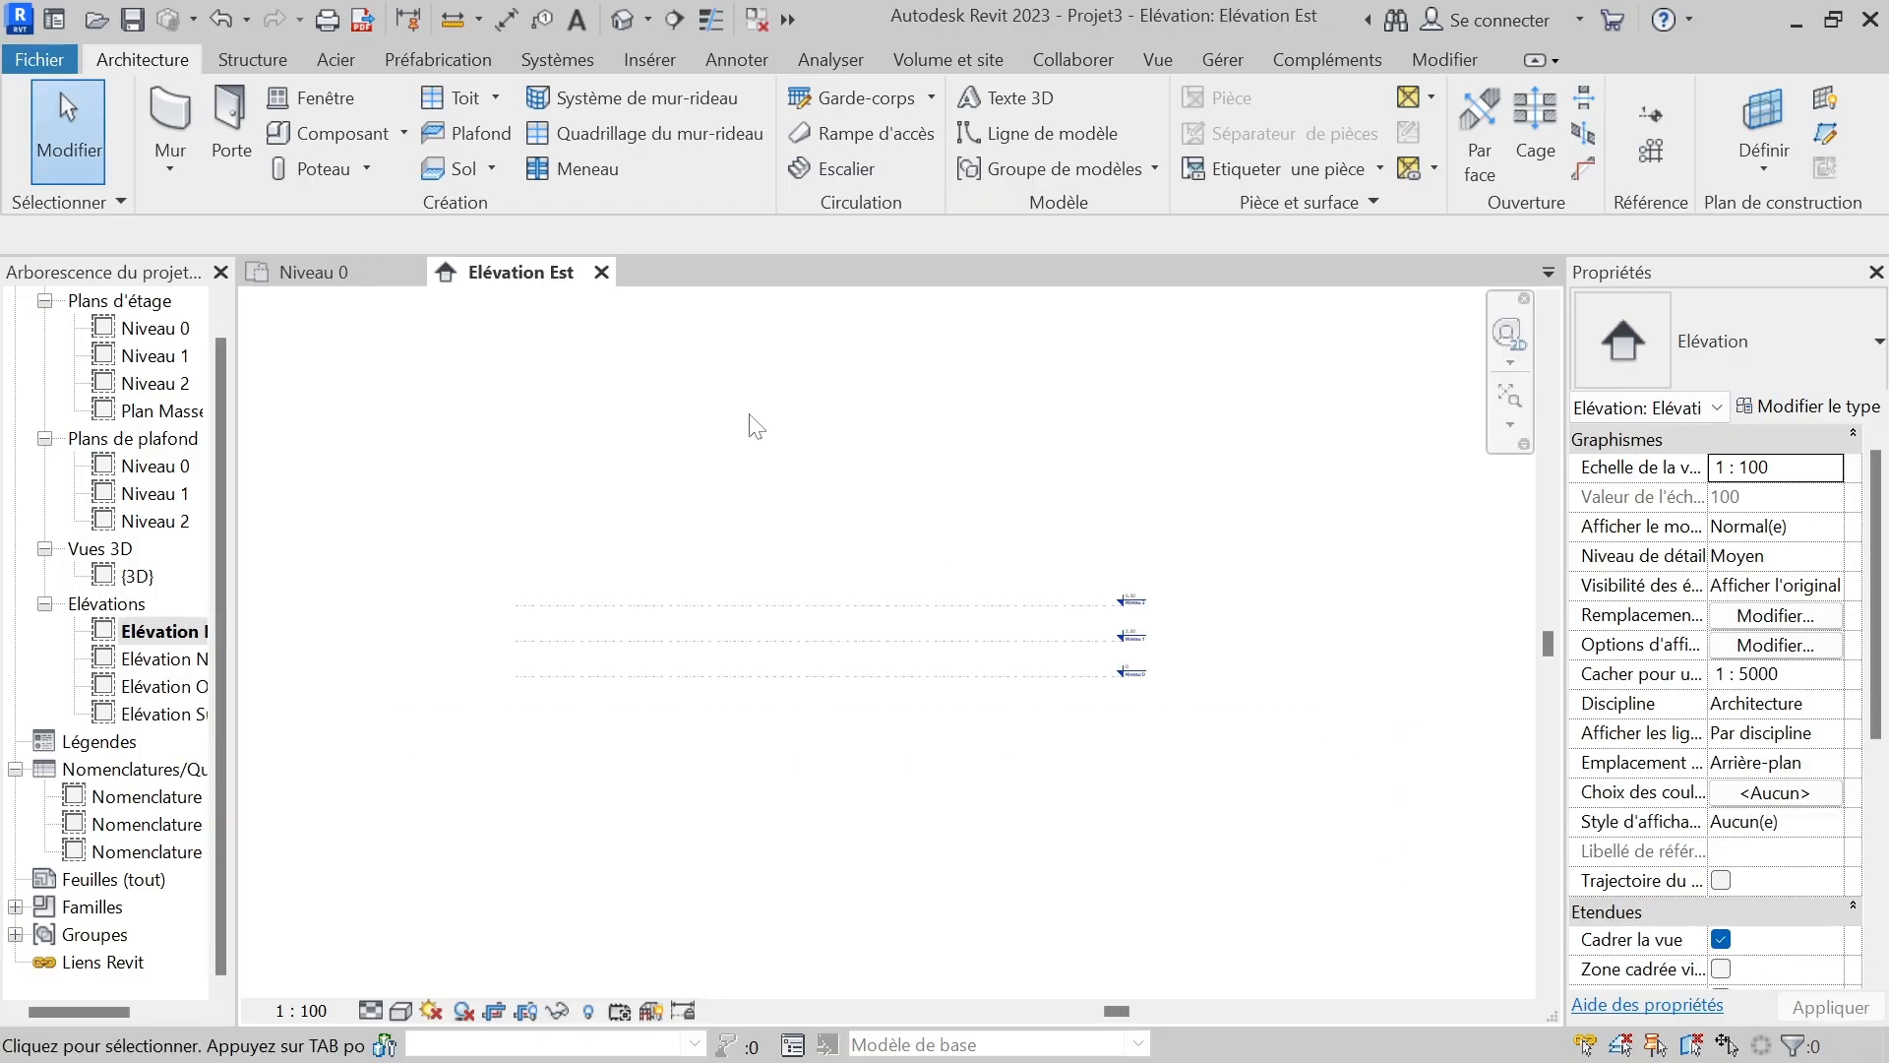
- Examine the Niveau 0, Niveau 1 and Niveau 2 lines, their names and elevation values in the east elevation
scroll(1103, 701, up, 6)
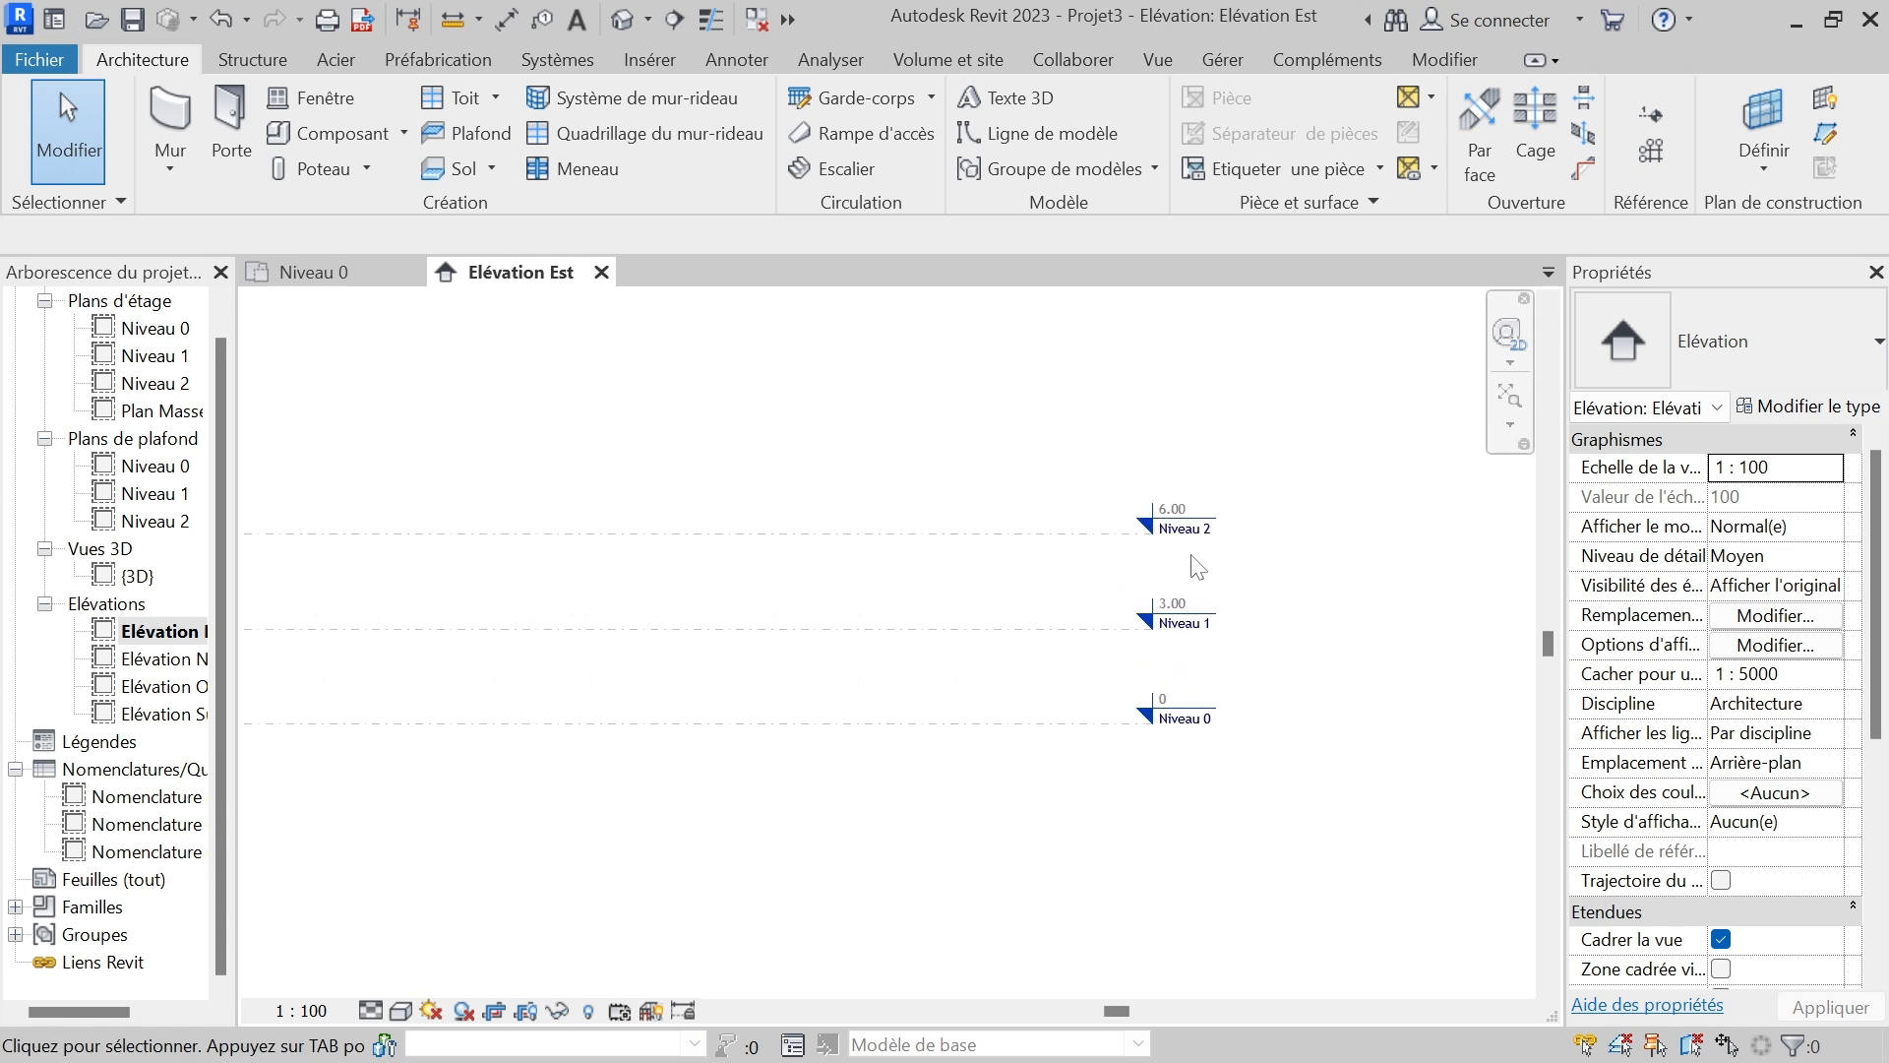
scroll(1294, 607, down, 2)
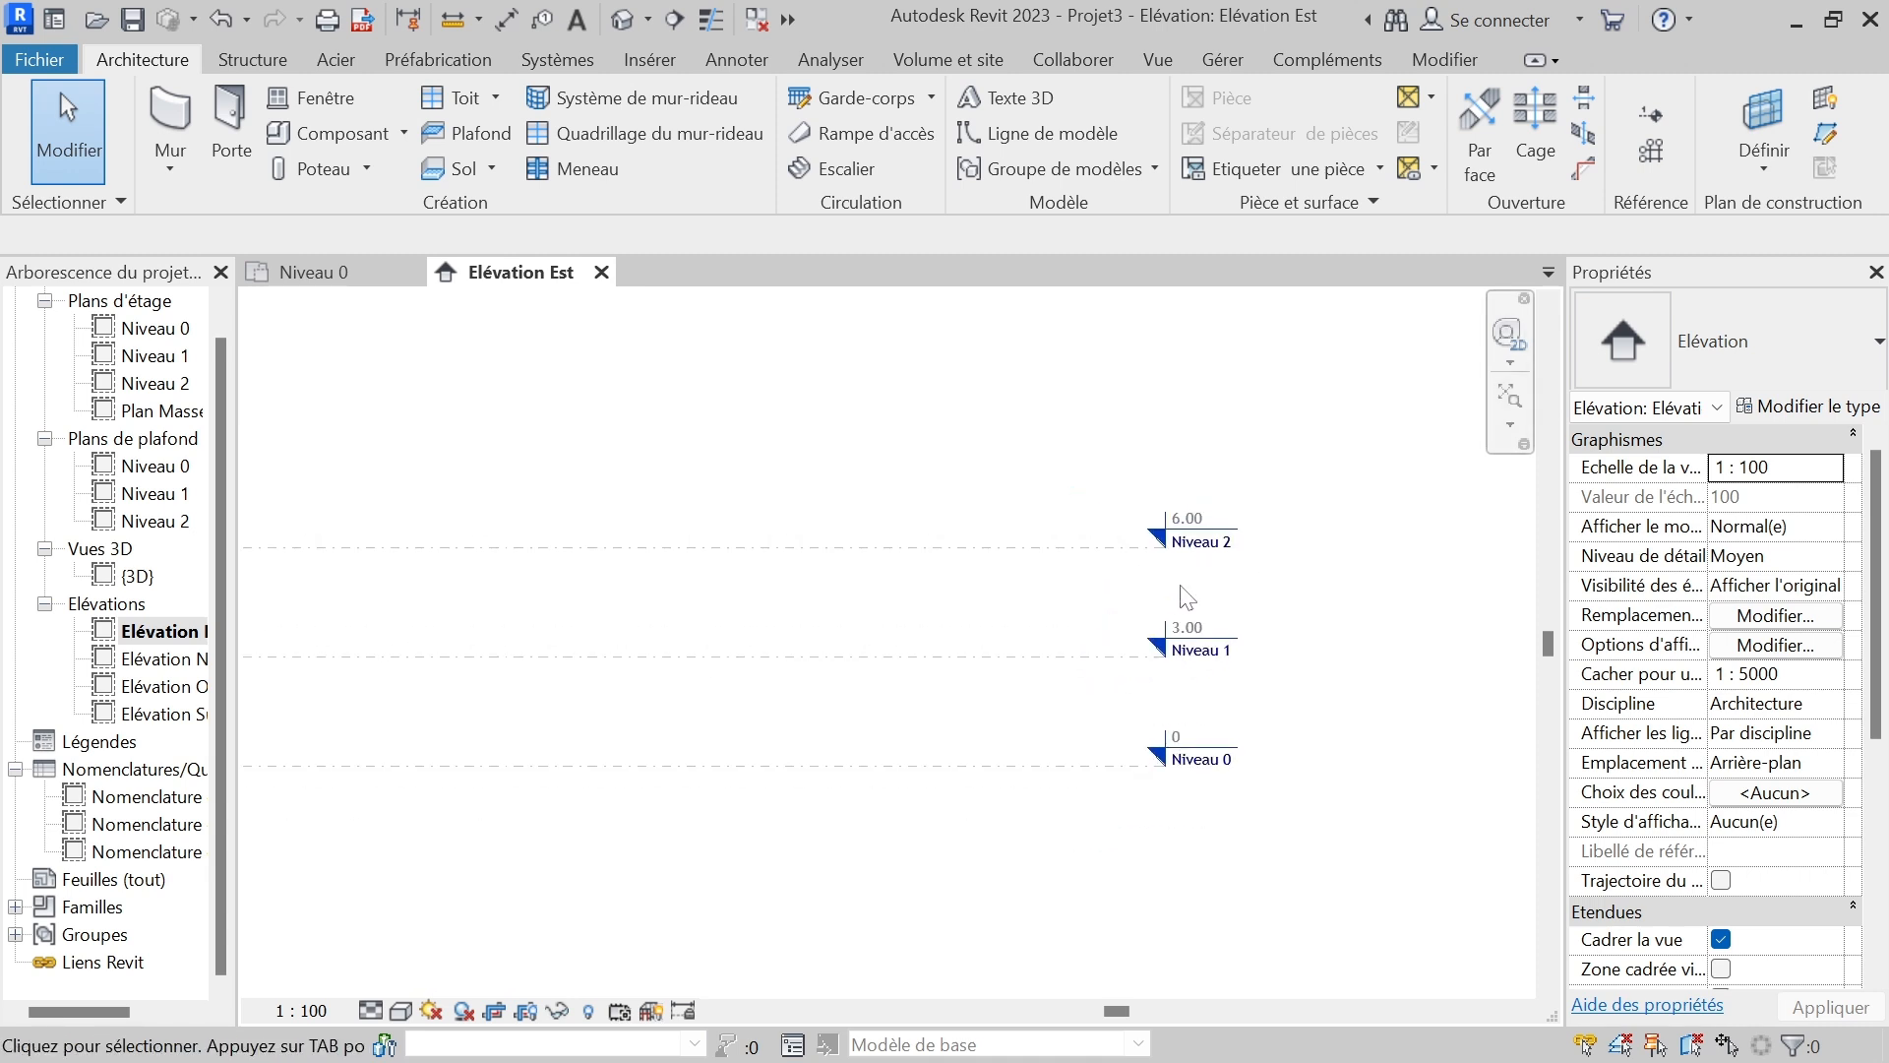
scroll(1240, 561, down, 2)
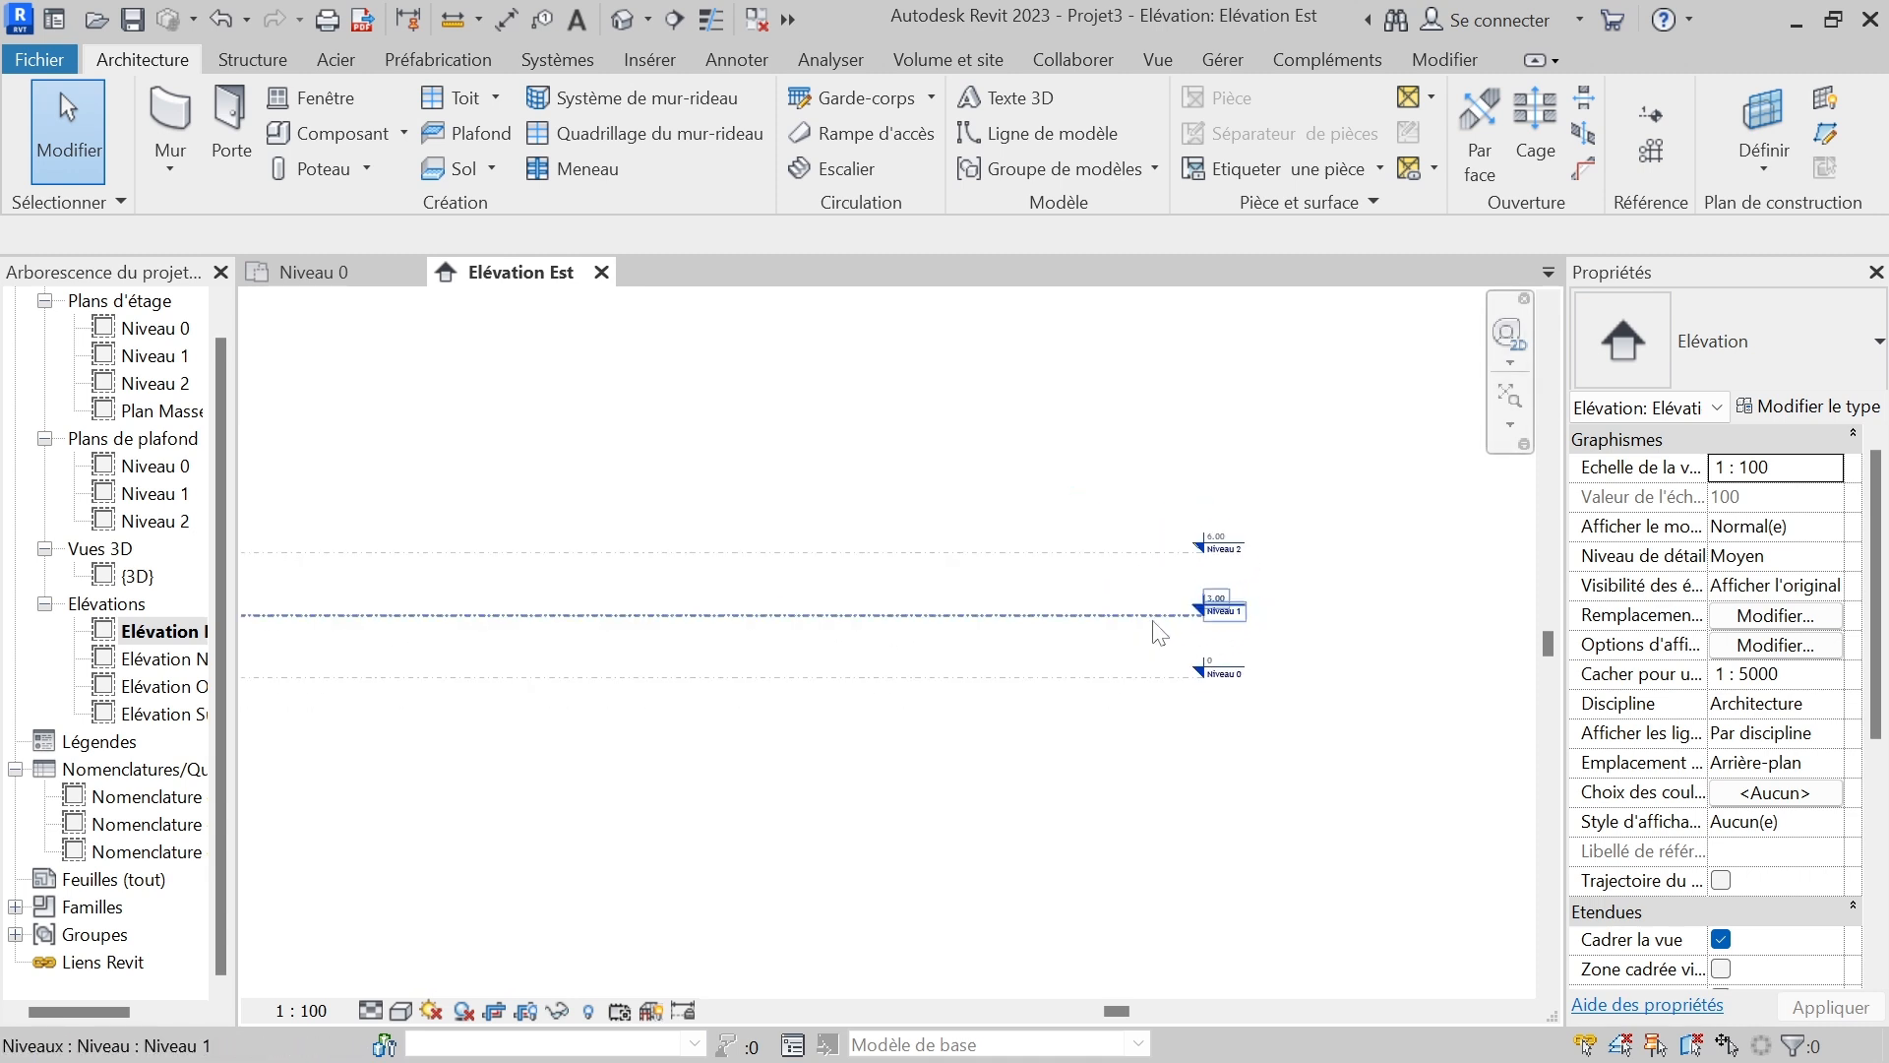
scroll(726, 646, up, 2)
scroll(692, 624, down, 3)
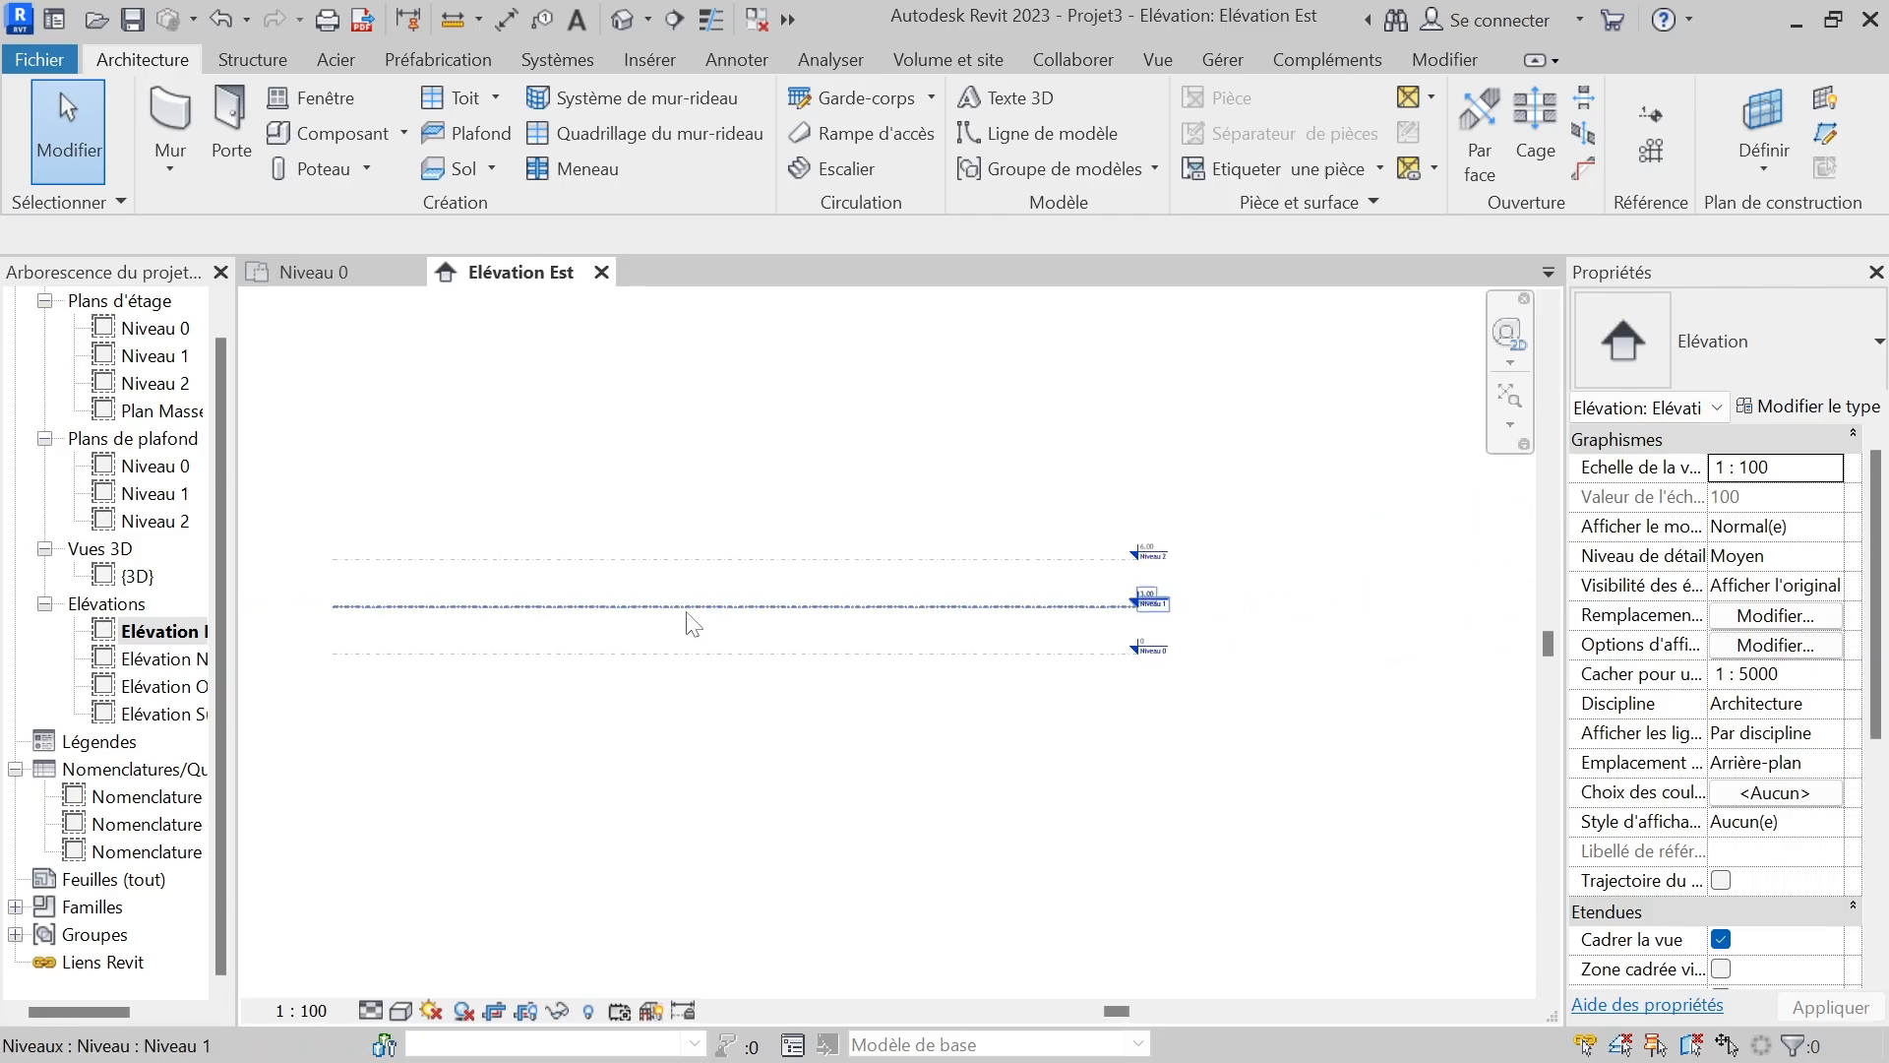
scroll(943, 526, down, 1)
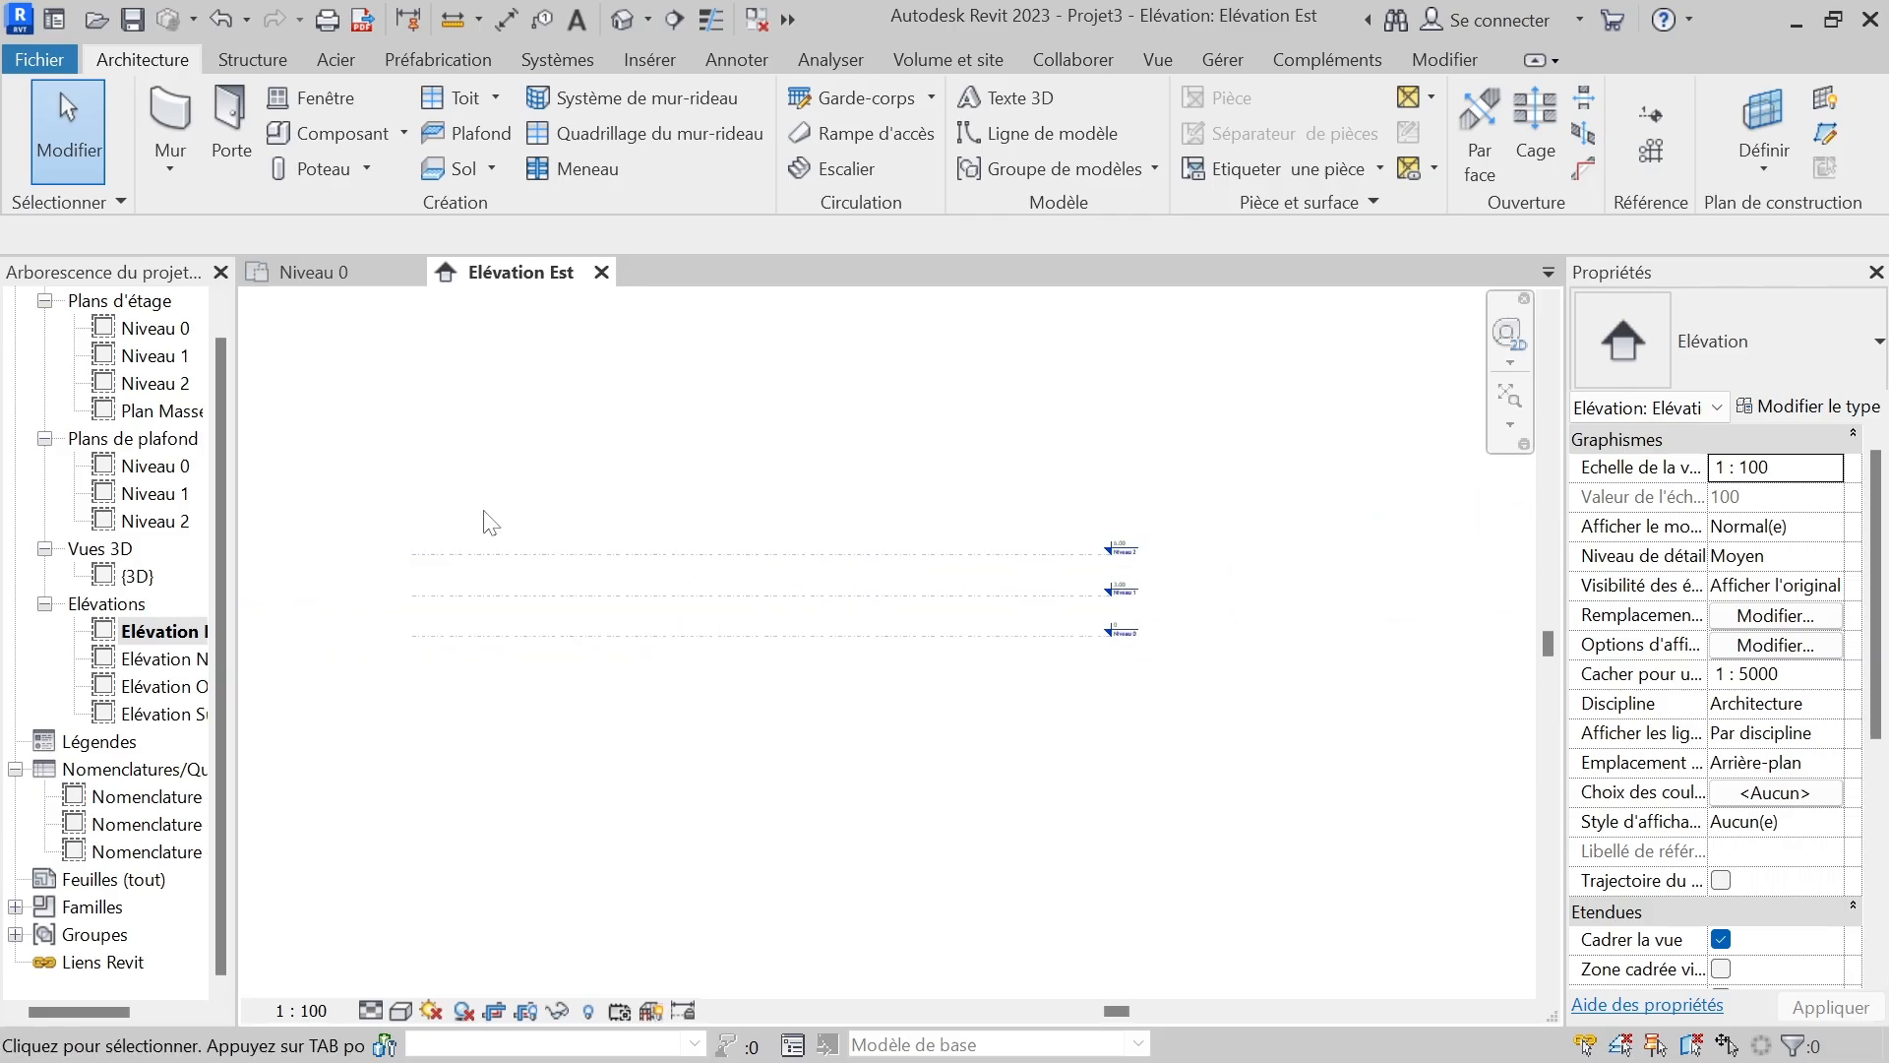
scroll(489, 522, up, 2)
scroll(418, 645, up, 4)
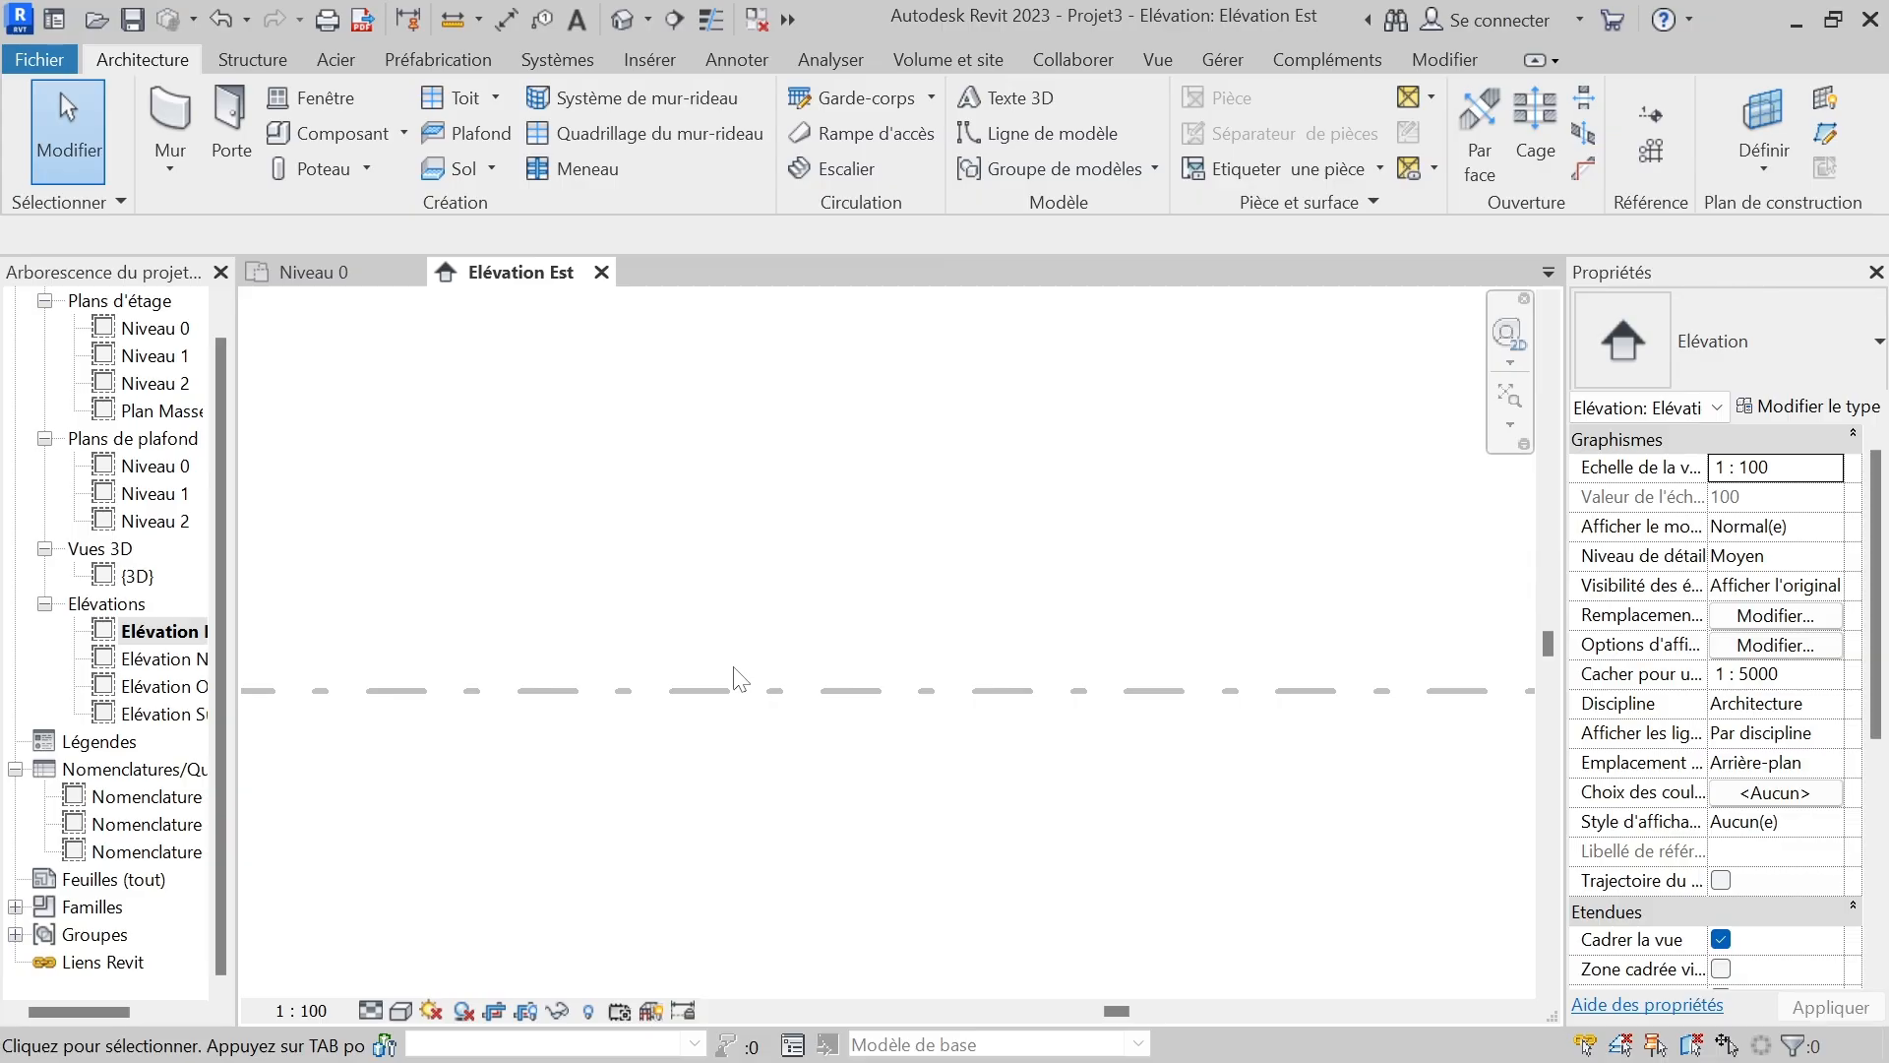
scroll(532, 507, down, 5)
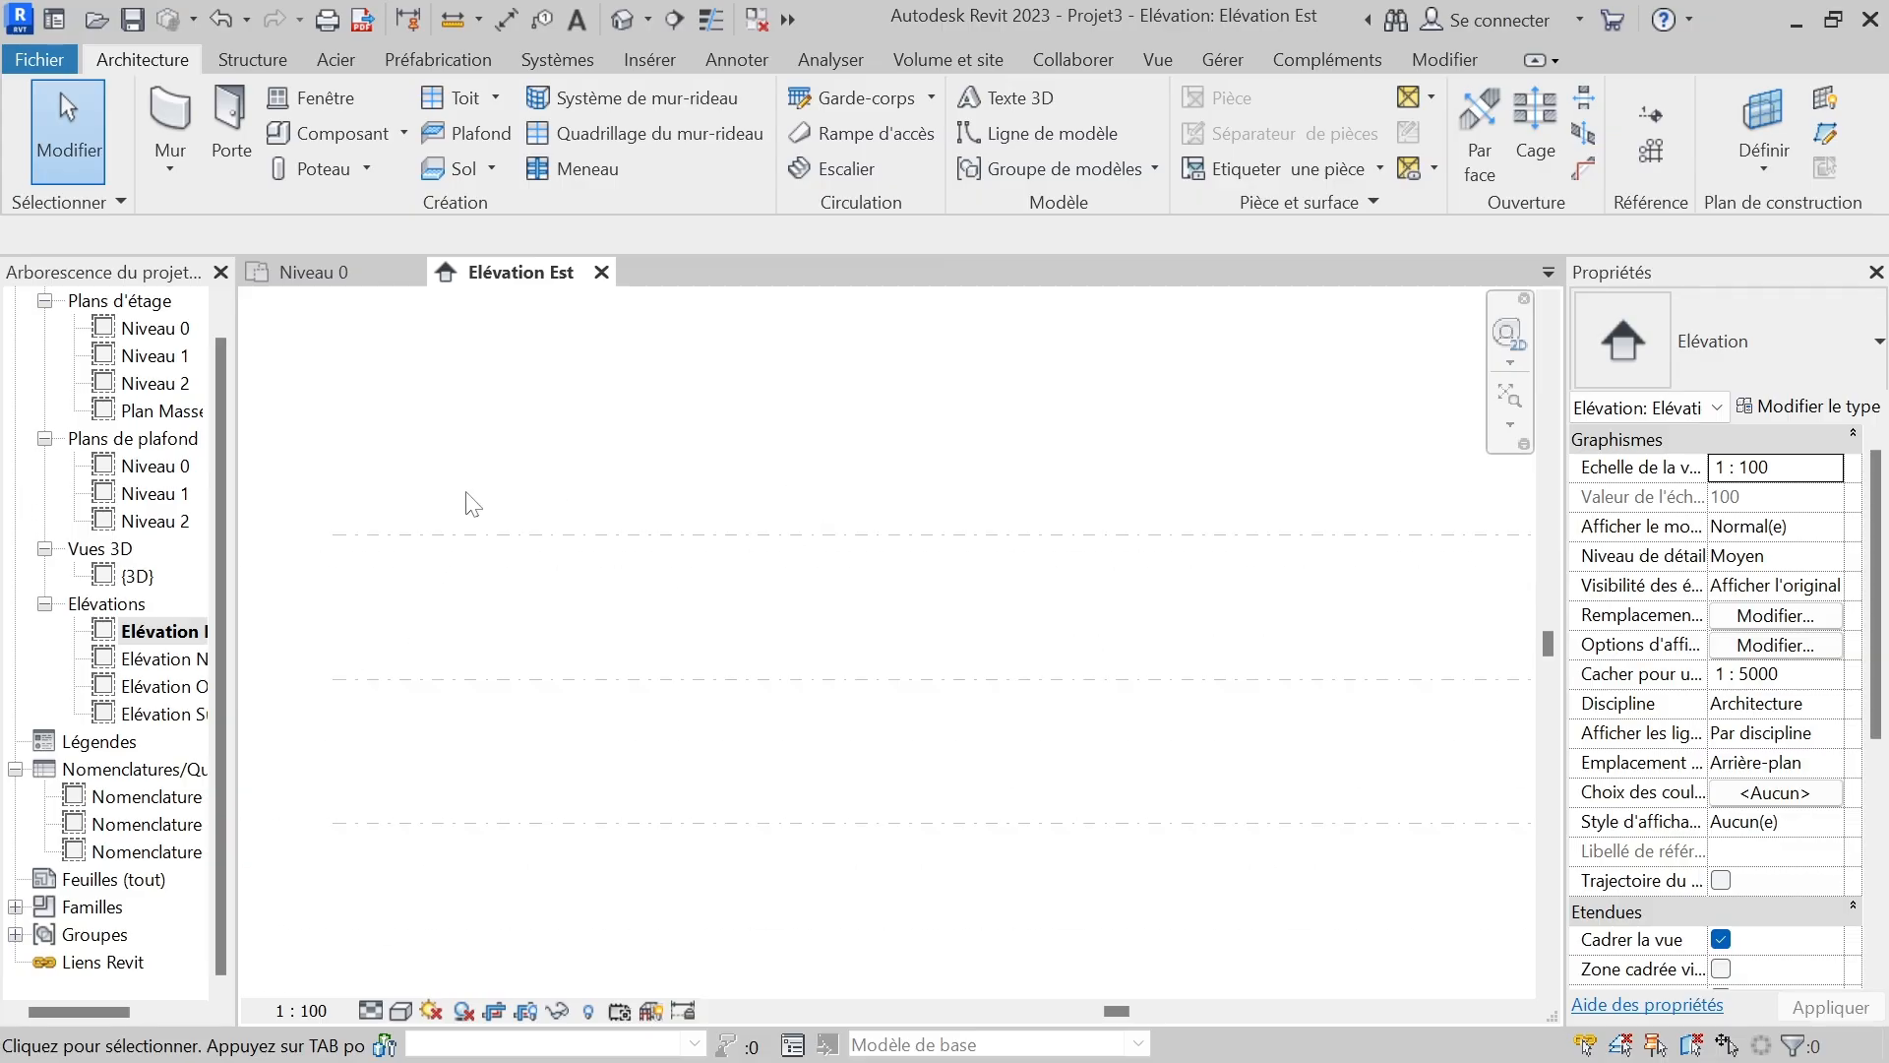
scroll(1146, 531, up, 5)
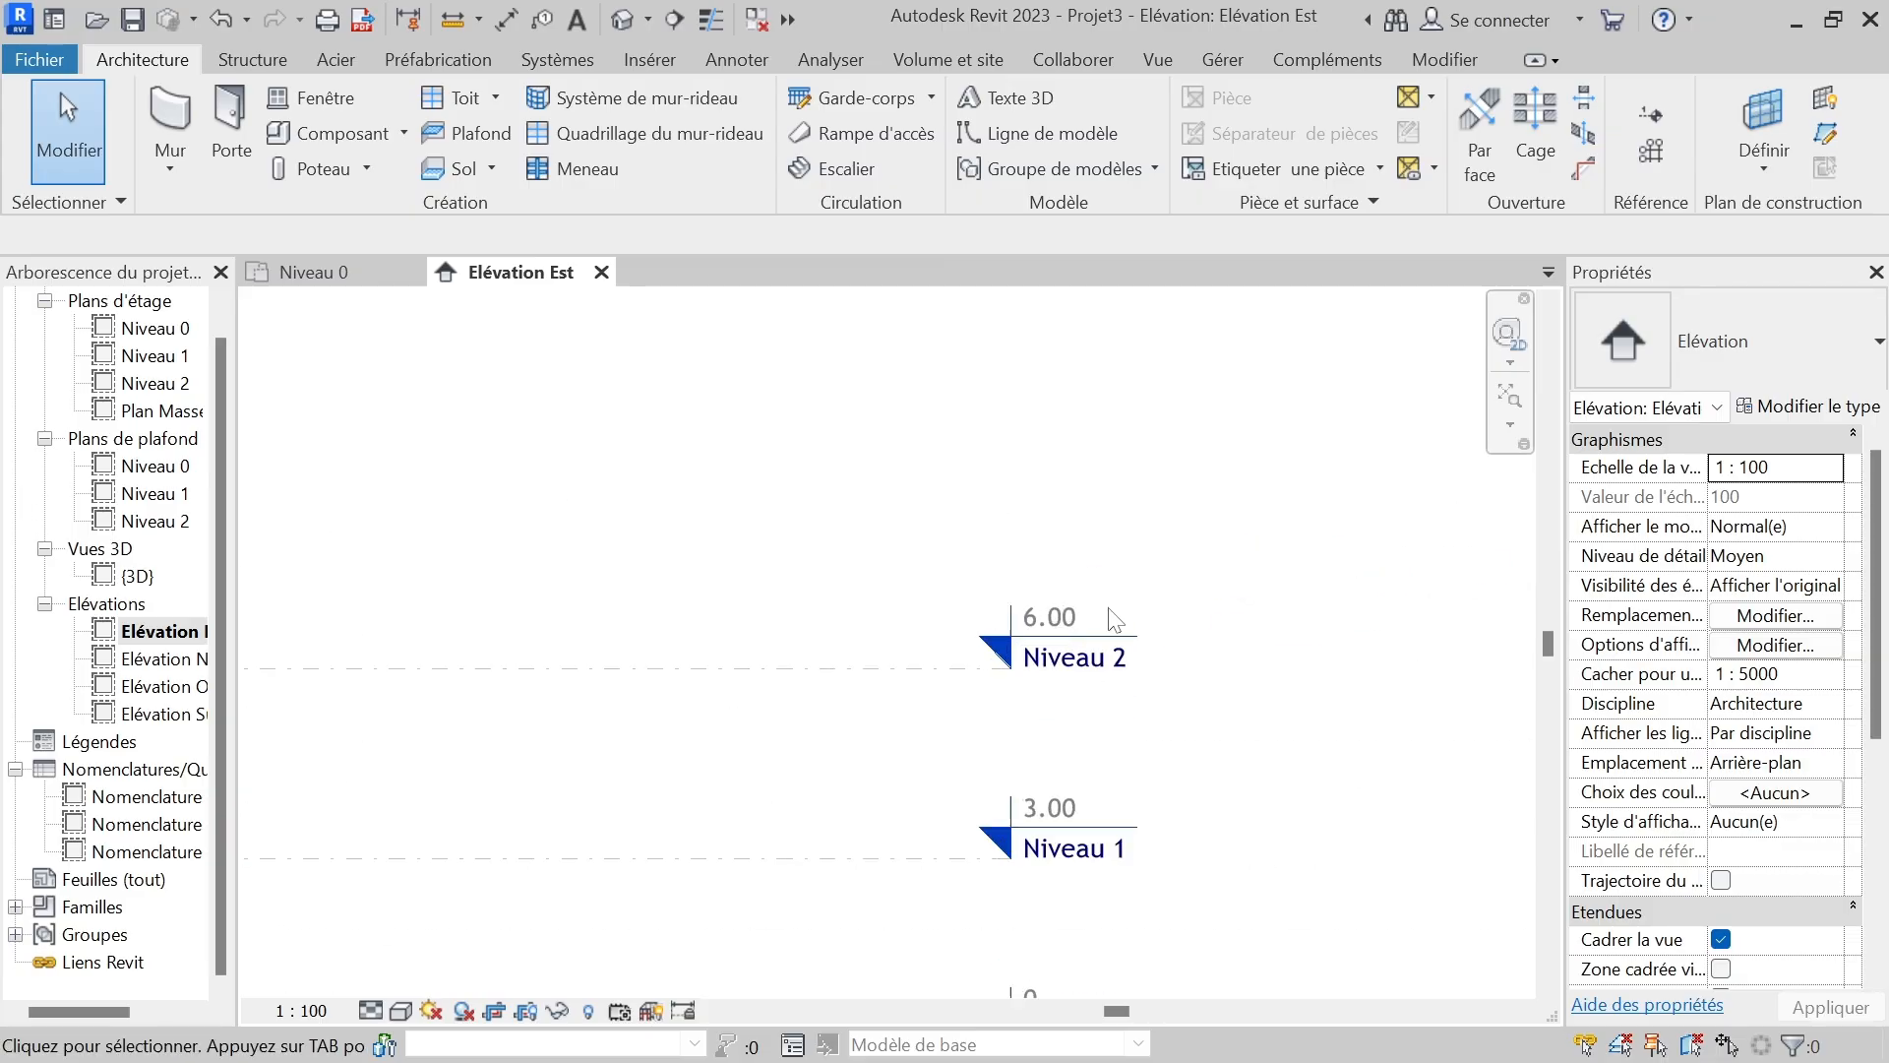
scroll(1346, 610, down, 5)
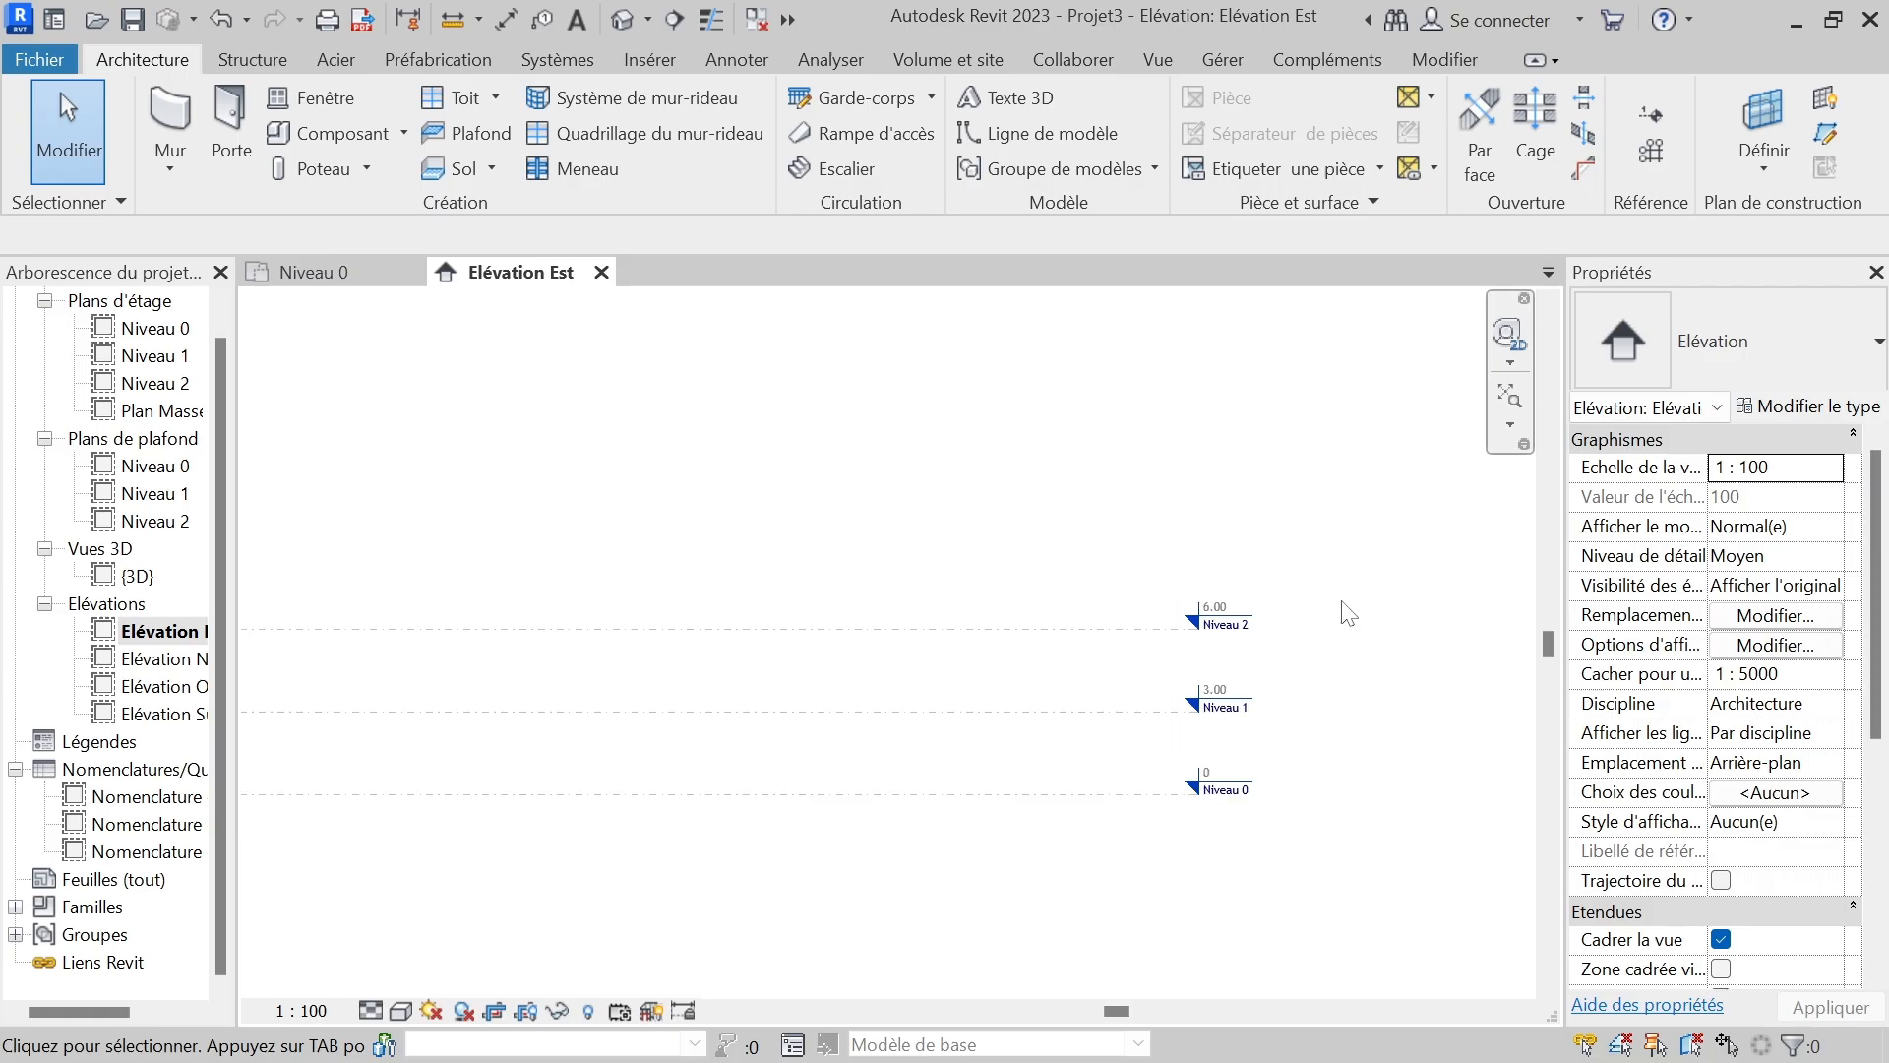
scroll(1194, 654, up, 3)
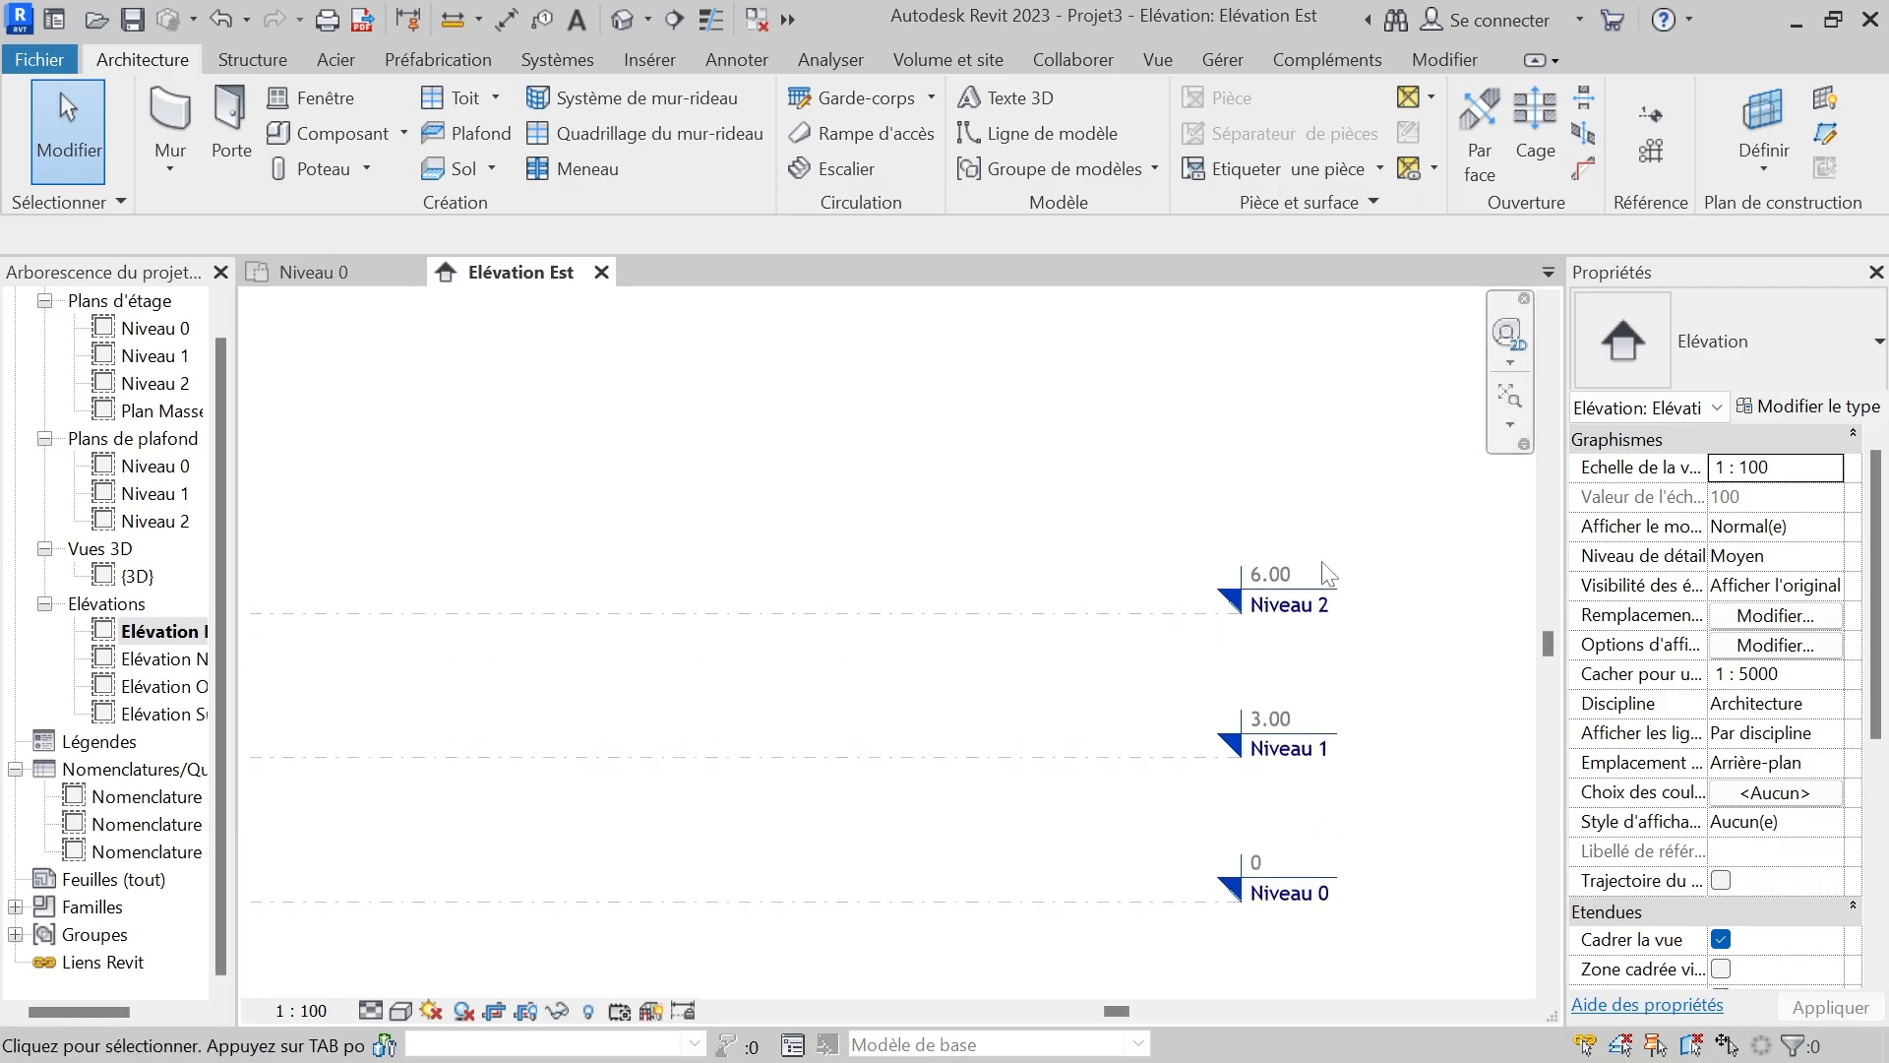
scroll(1131, 570, down, 1)
scroll(1320, 834, up, 2)
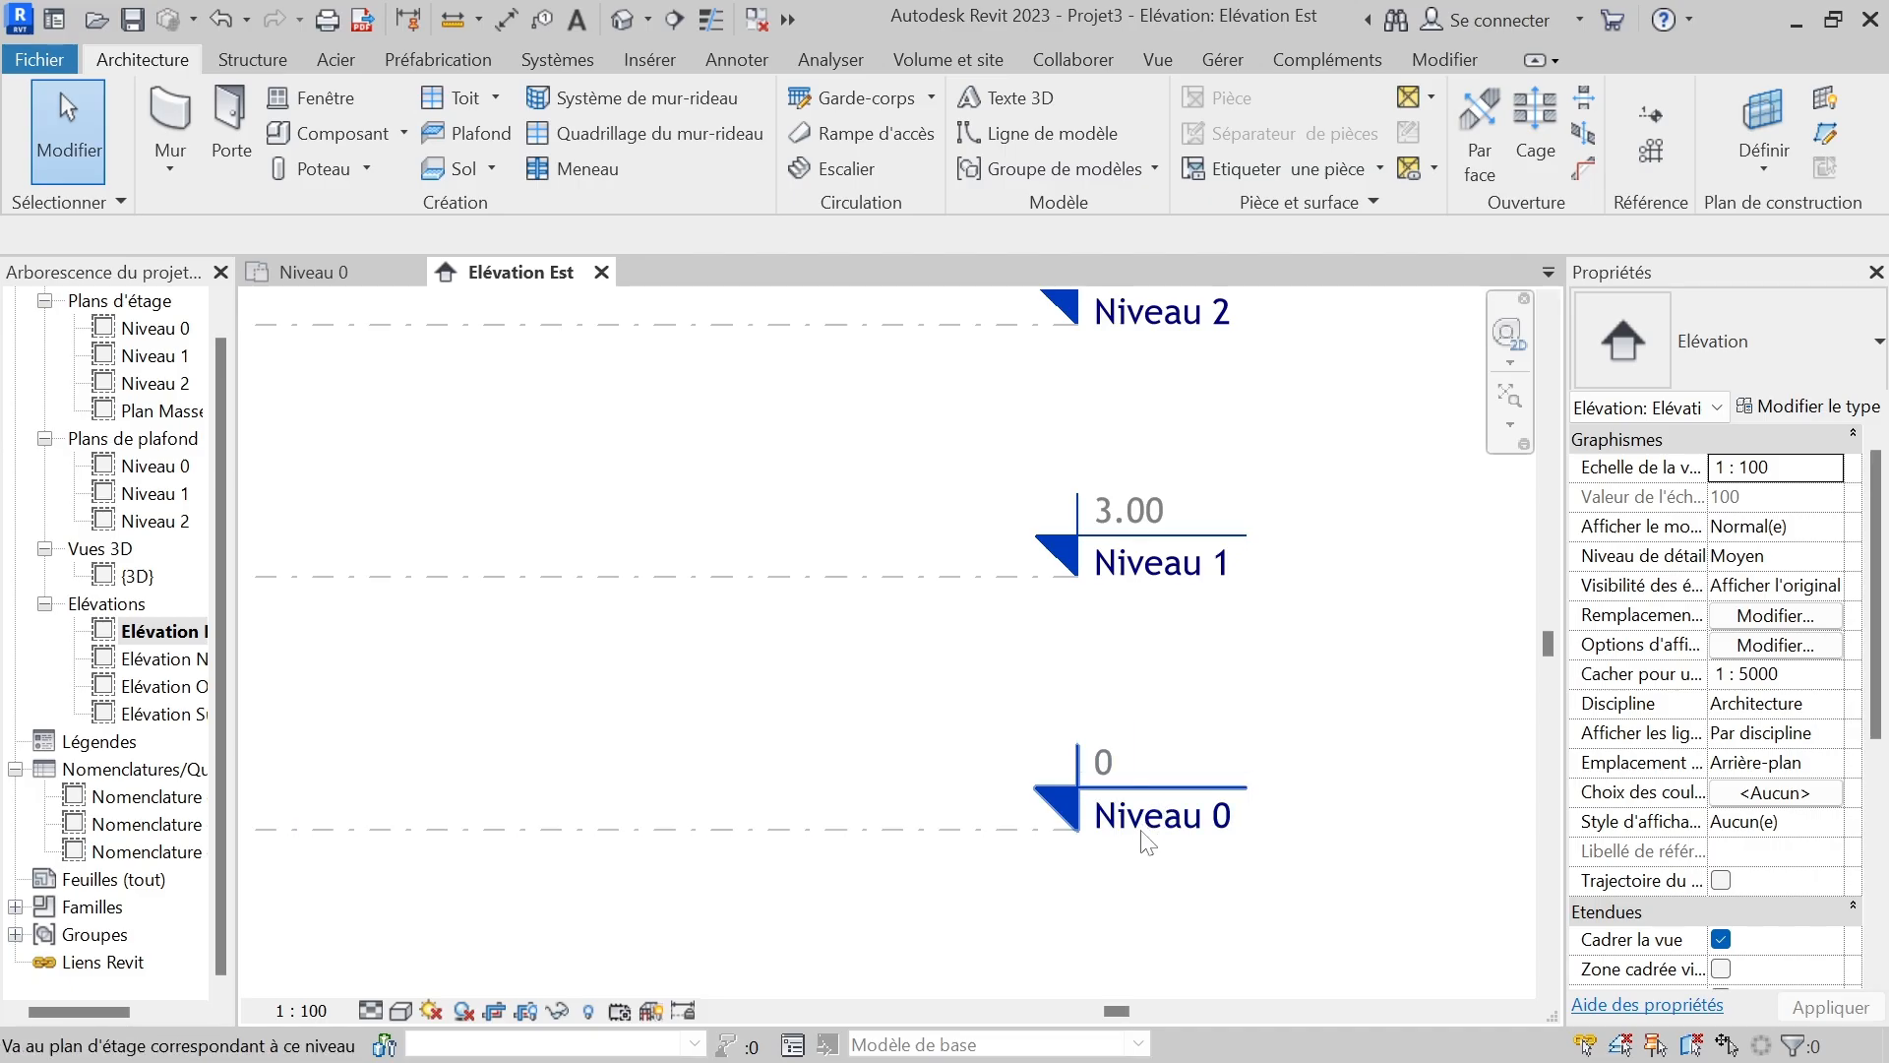
scroll(1159, 835, down, 2)
scroll(1225, 679, down, 1)
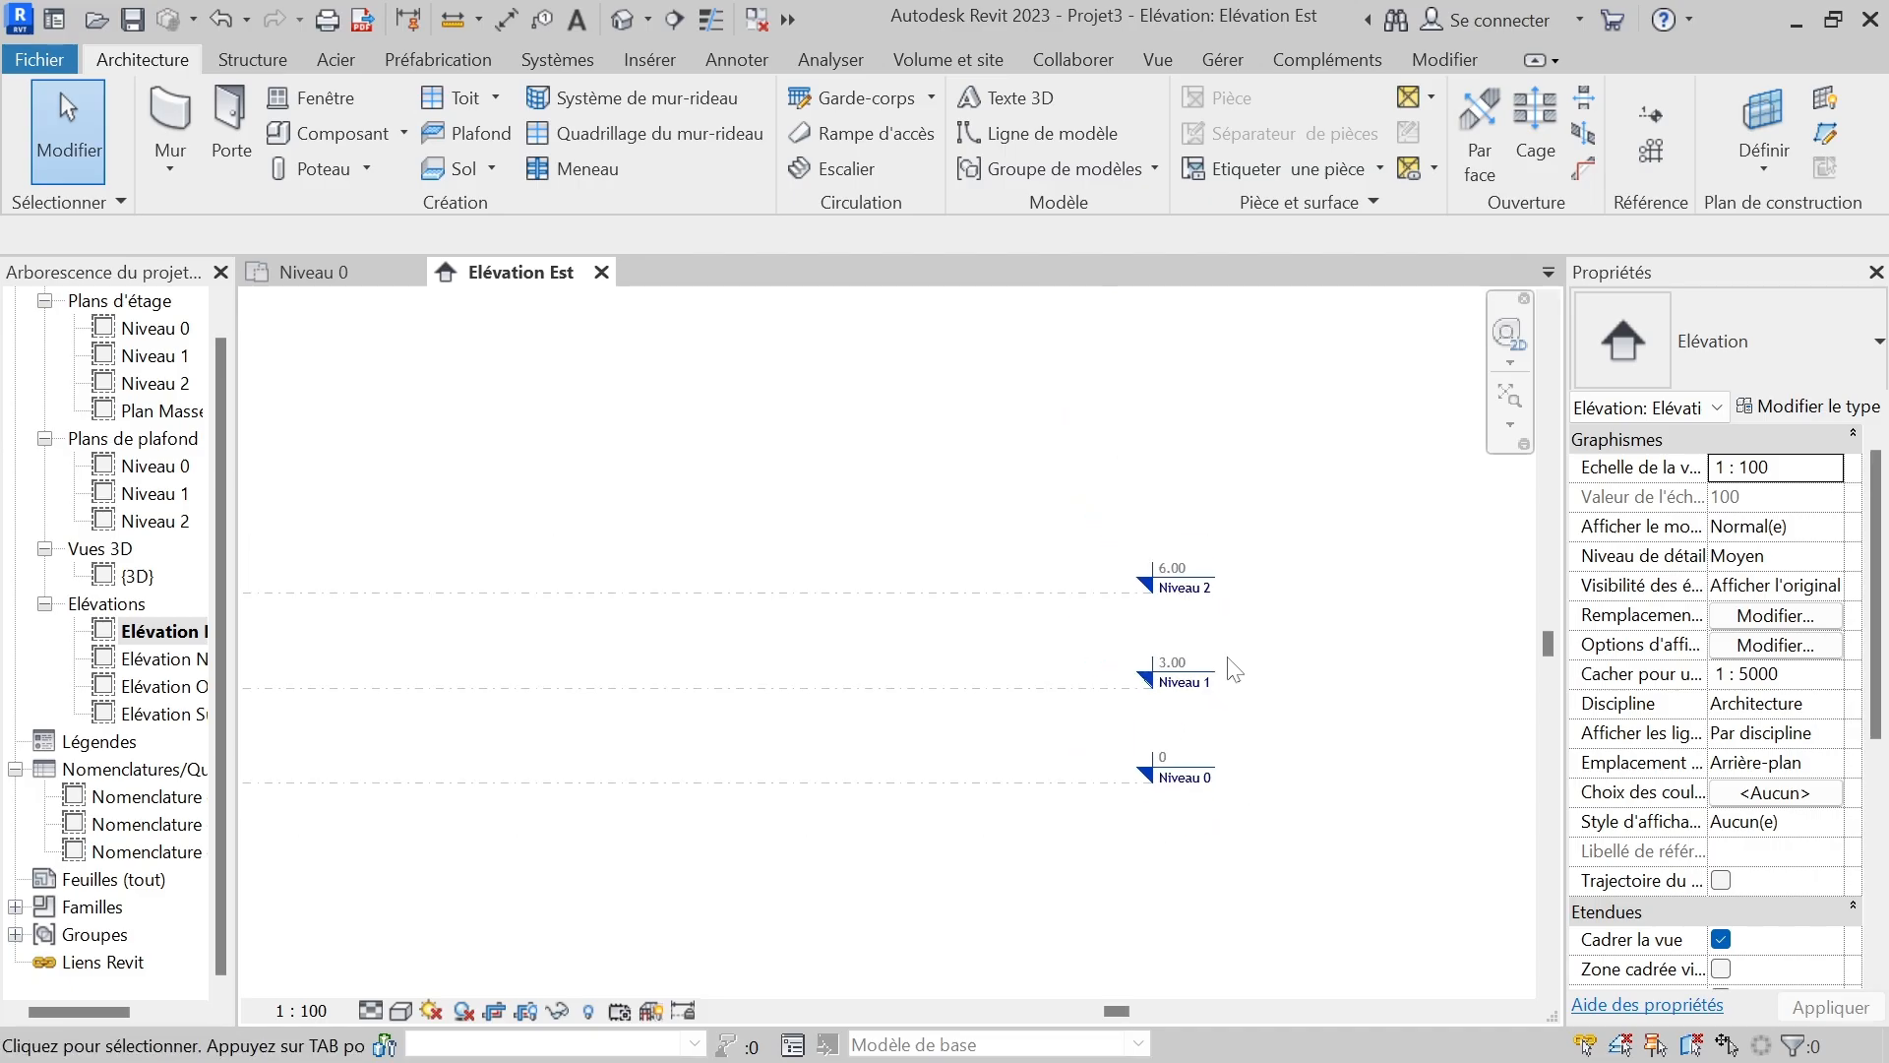
scroll(1322, 601, down, 1)
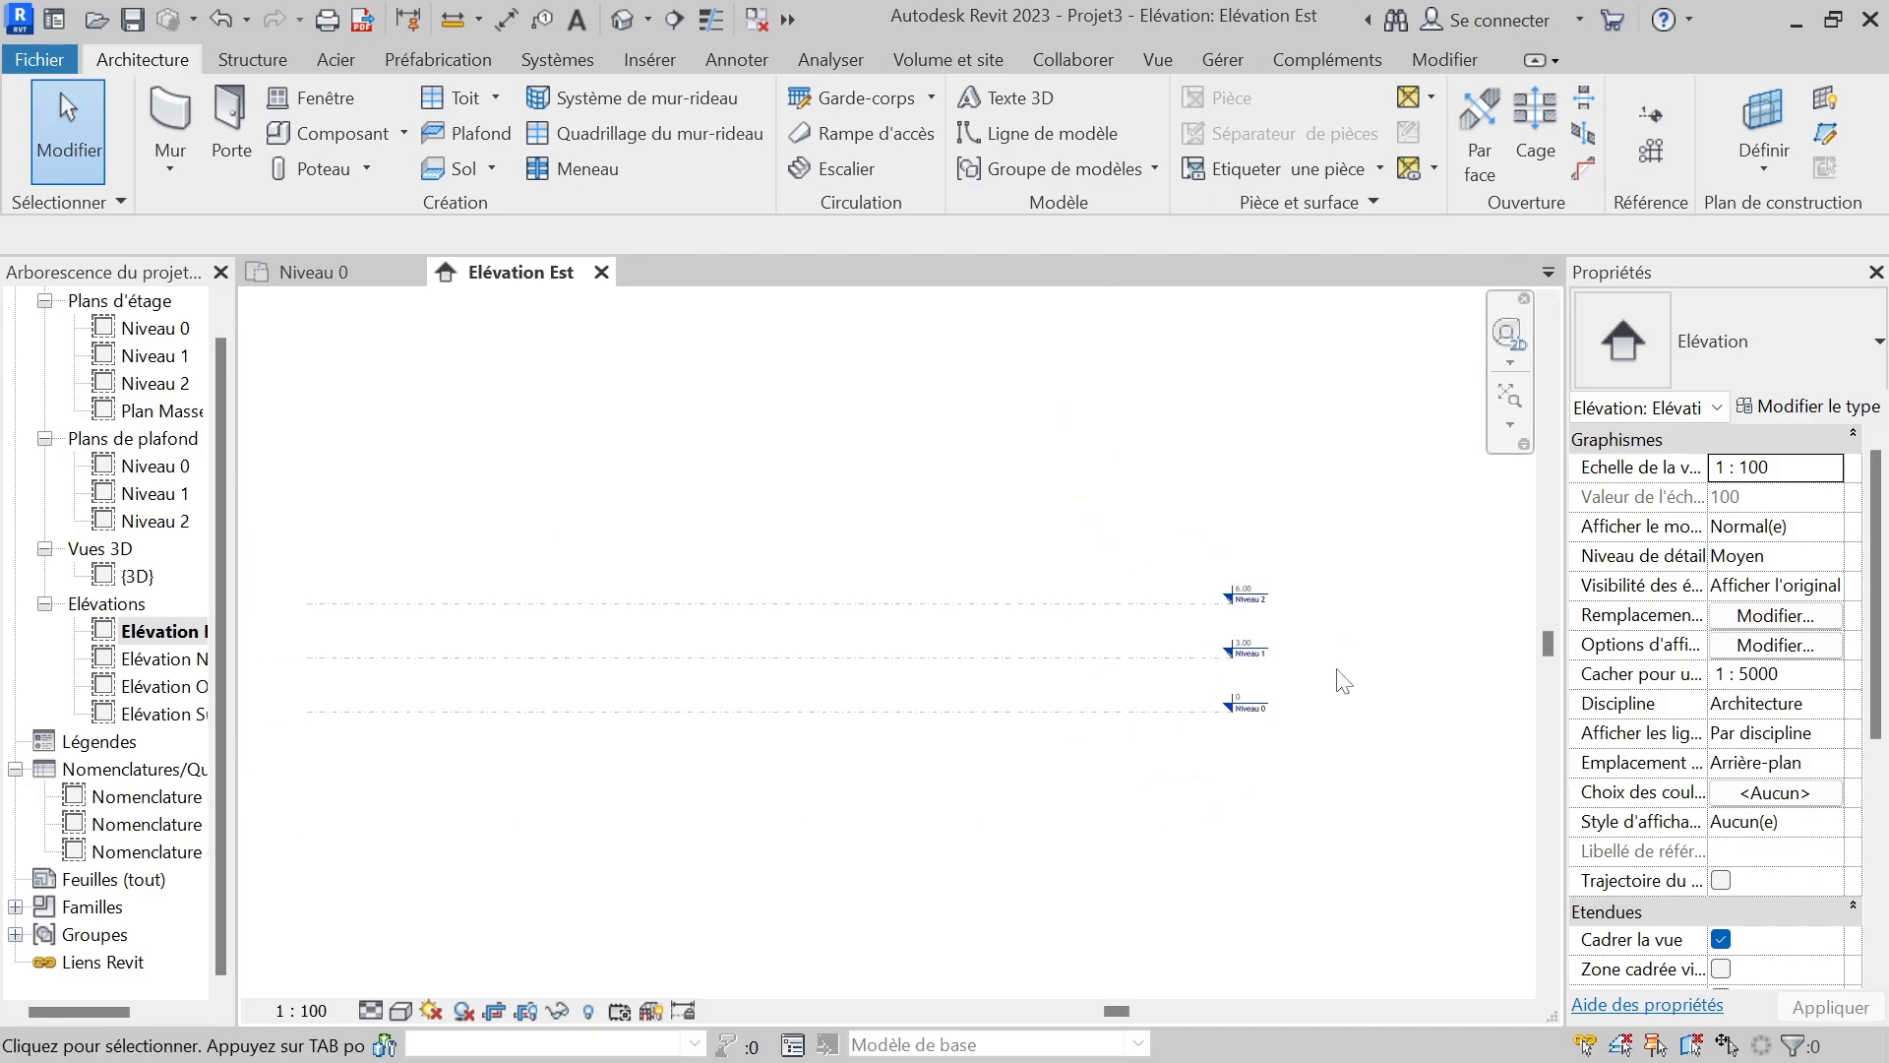
- Select the Niveau 2 line and inspect its spacing dimension from Niveau 1, its level head and its alignment controls
click(961, 605)
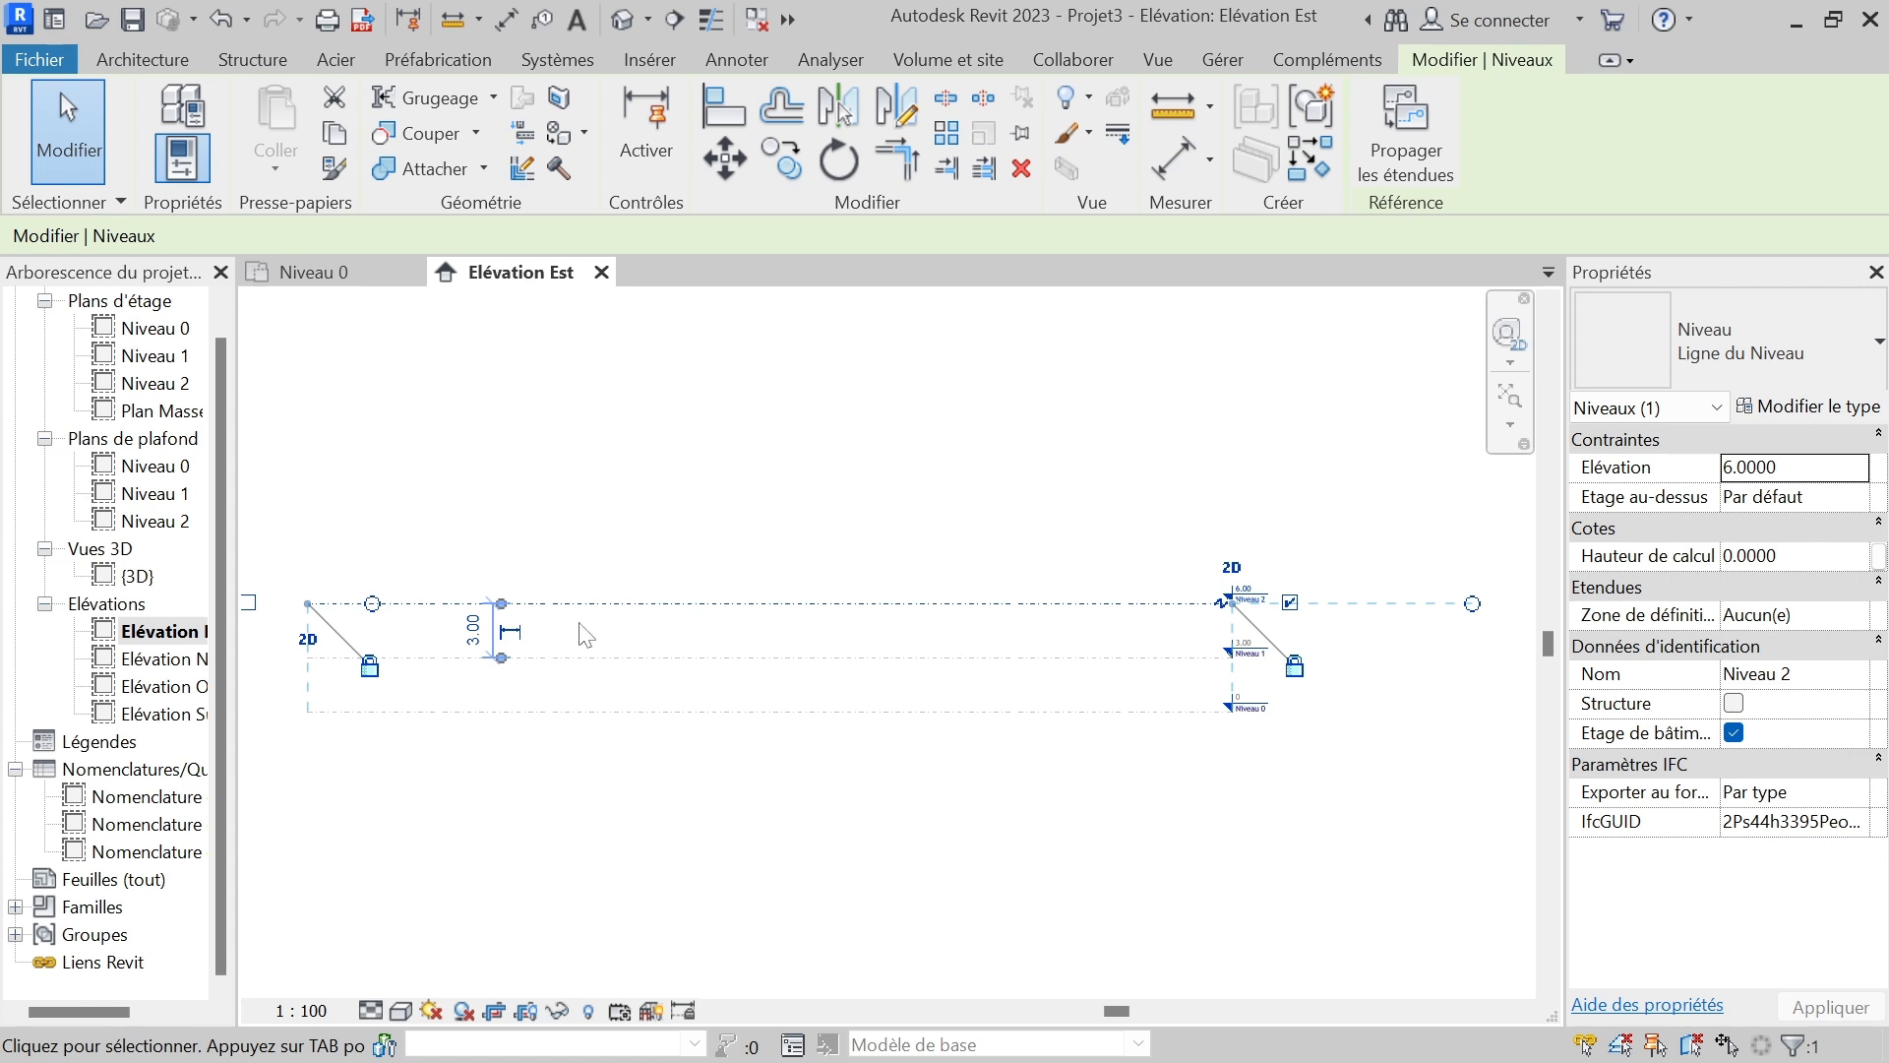
scroll(612, 687, up, 2)
scroll(695, 588, down, 2)
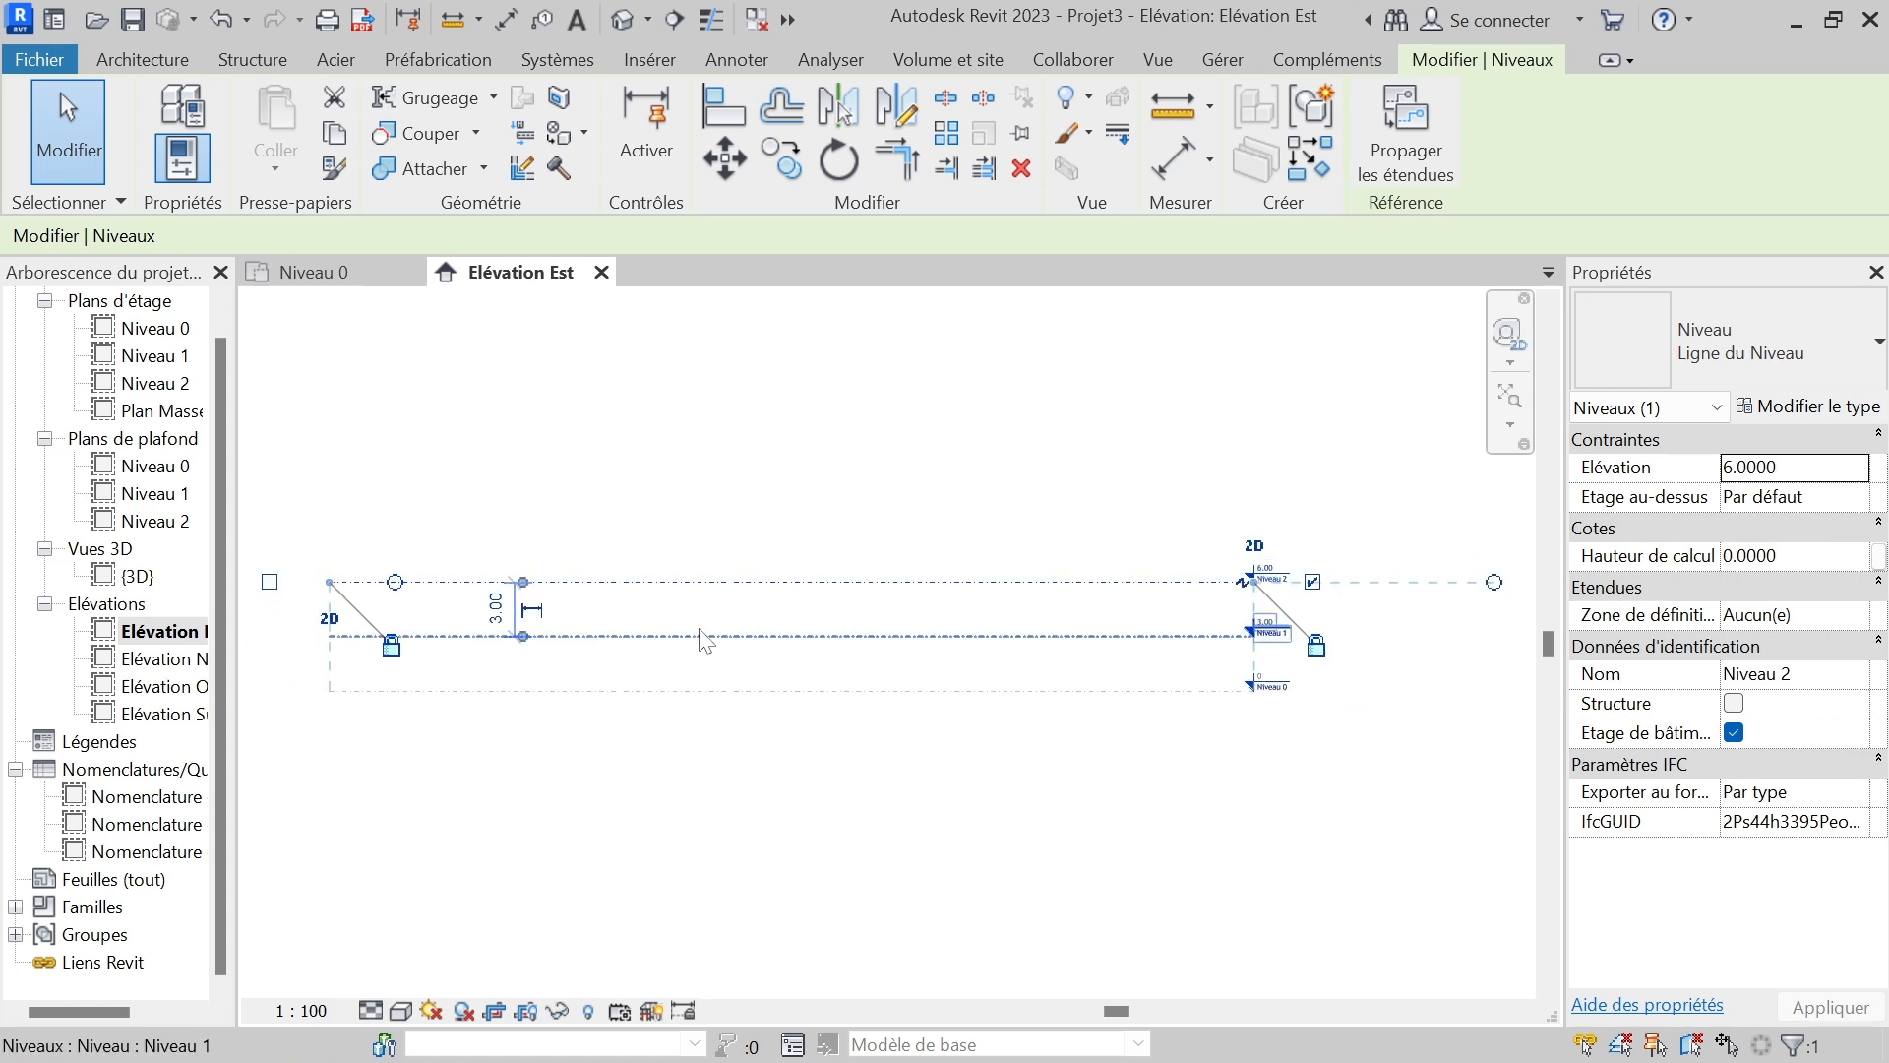
scroll(492, 602, up, 2)
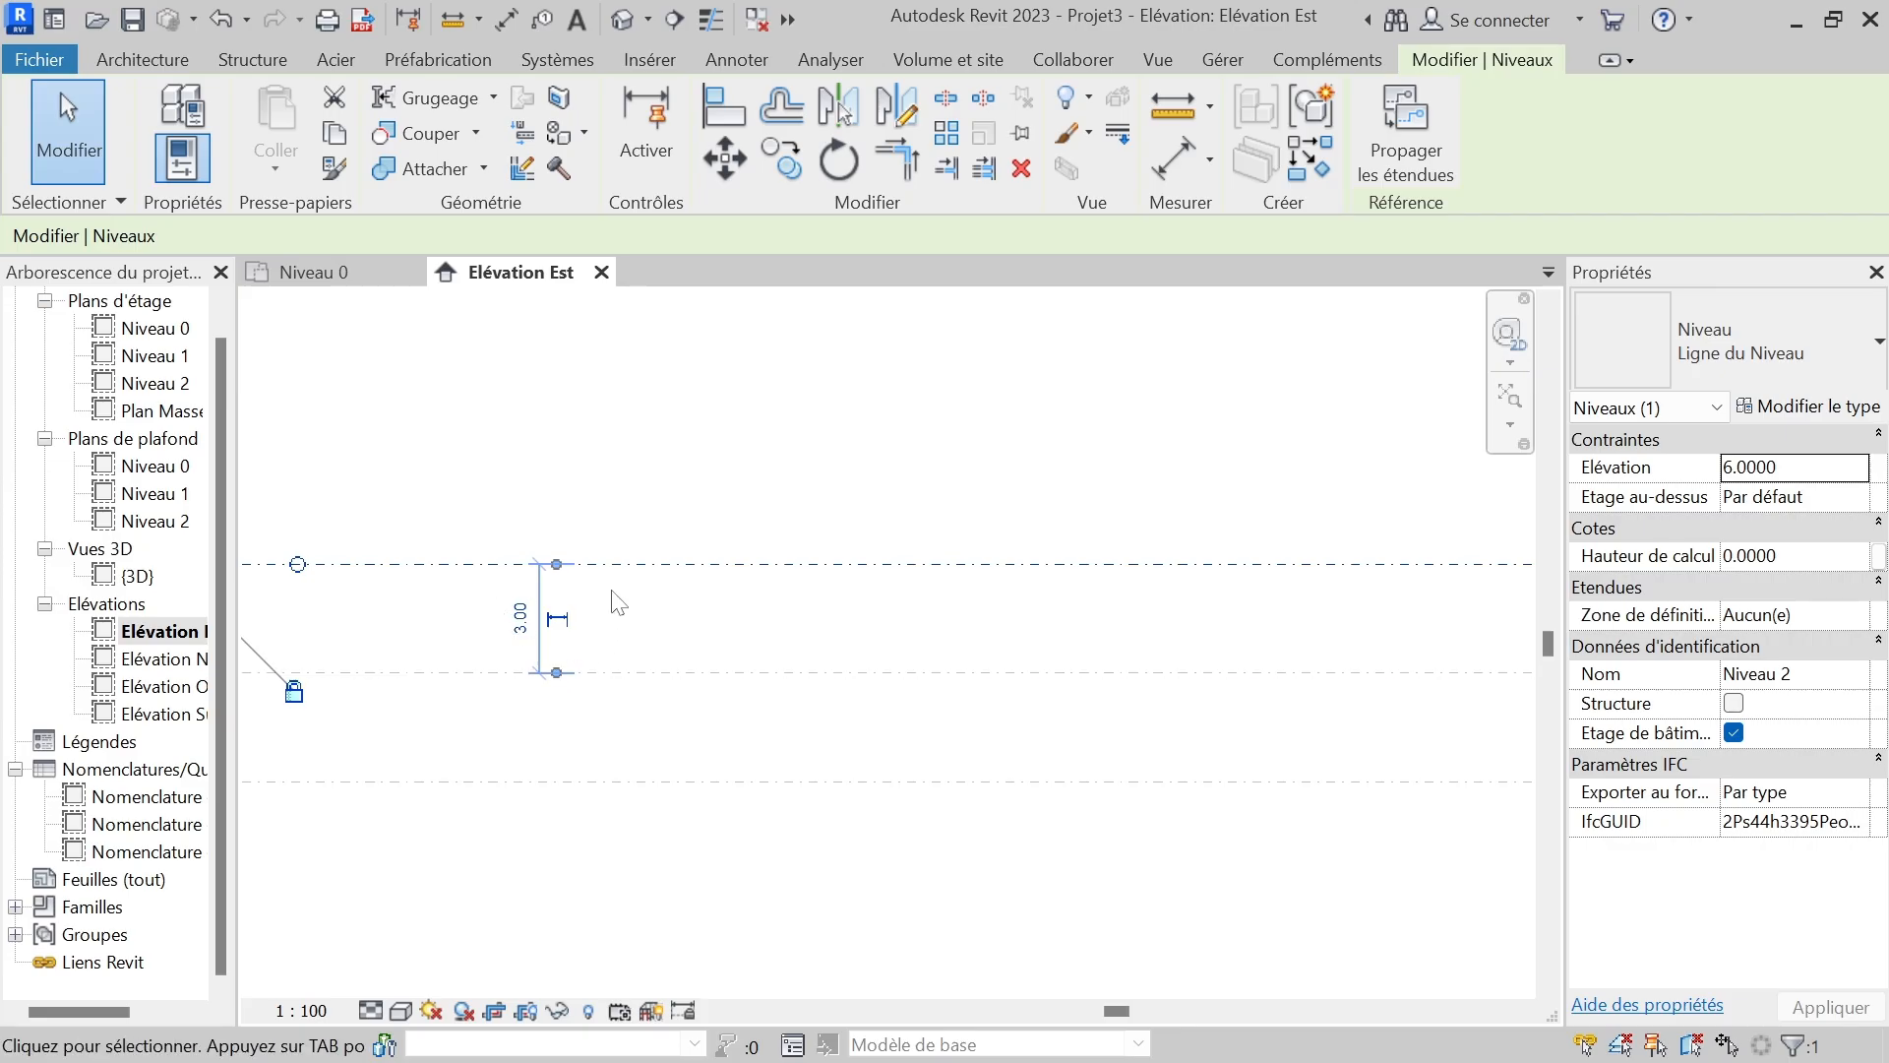
scroll(492, 602, down, 2)
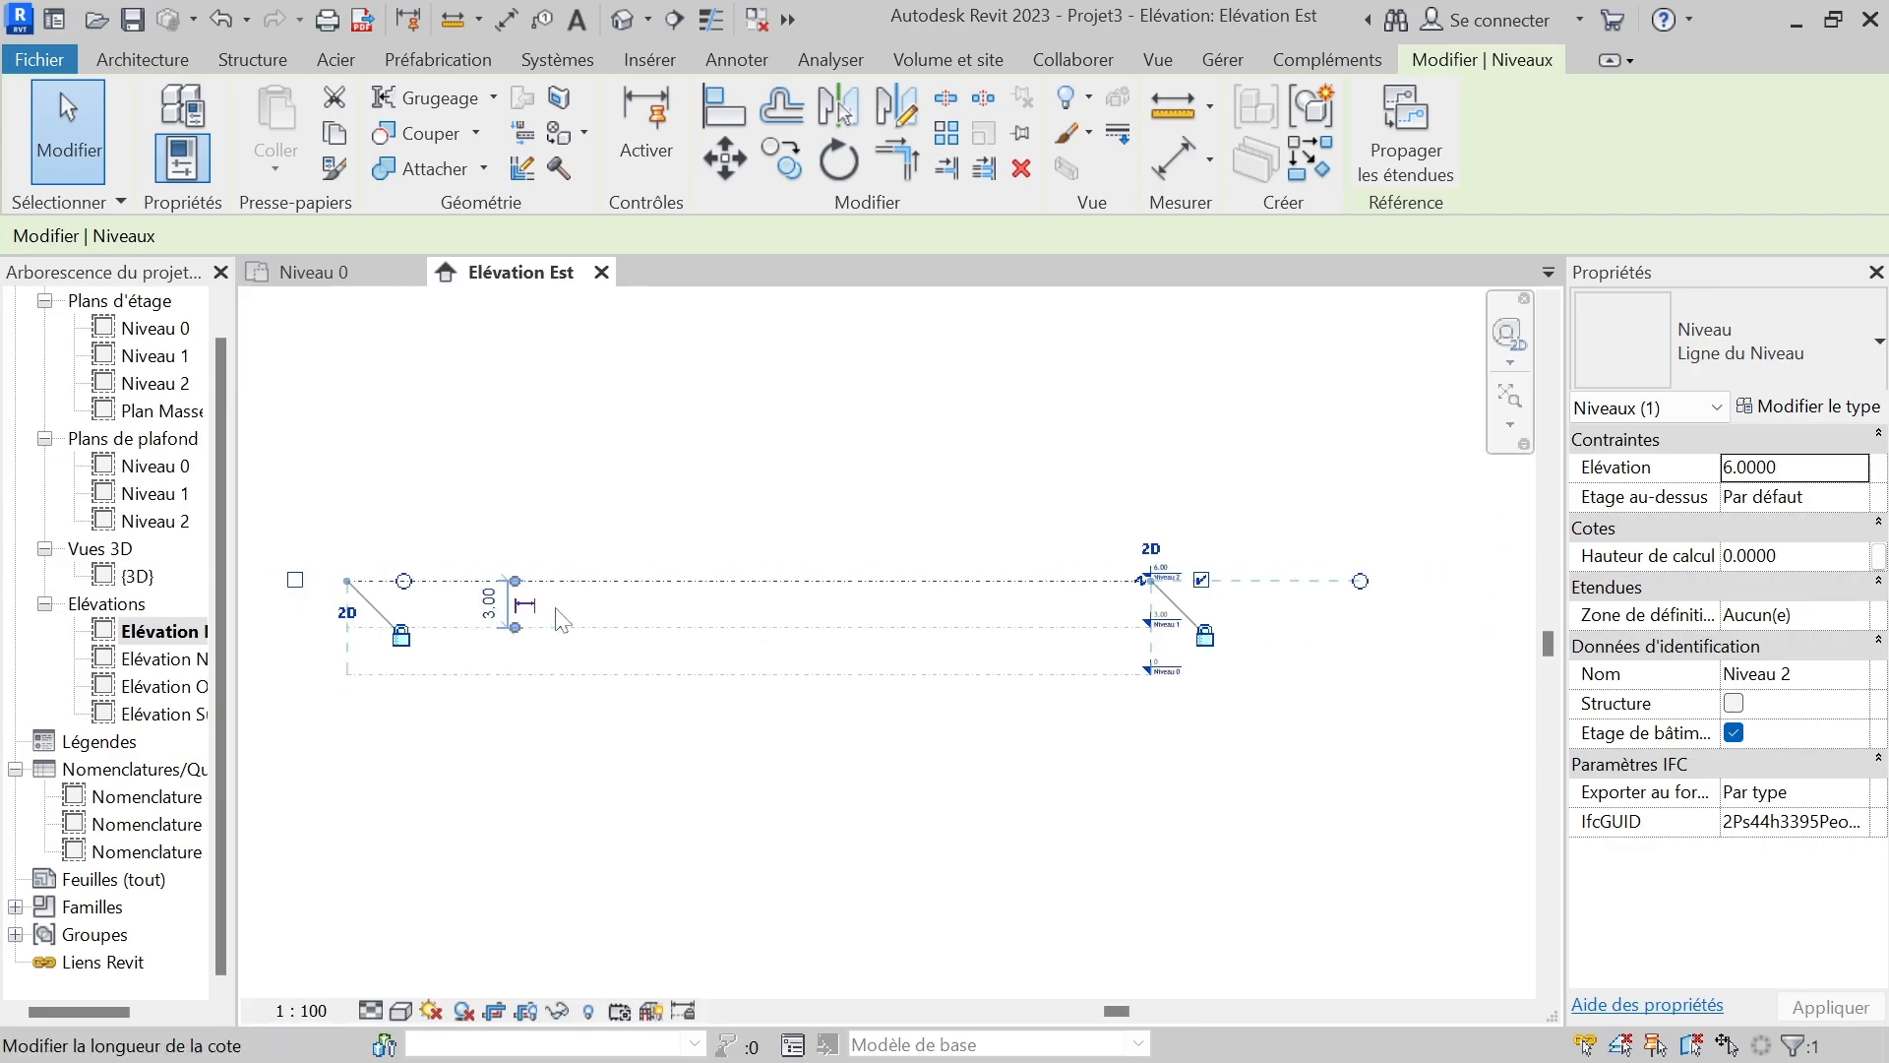
scroll(1198, 618, up, 5)
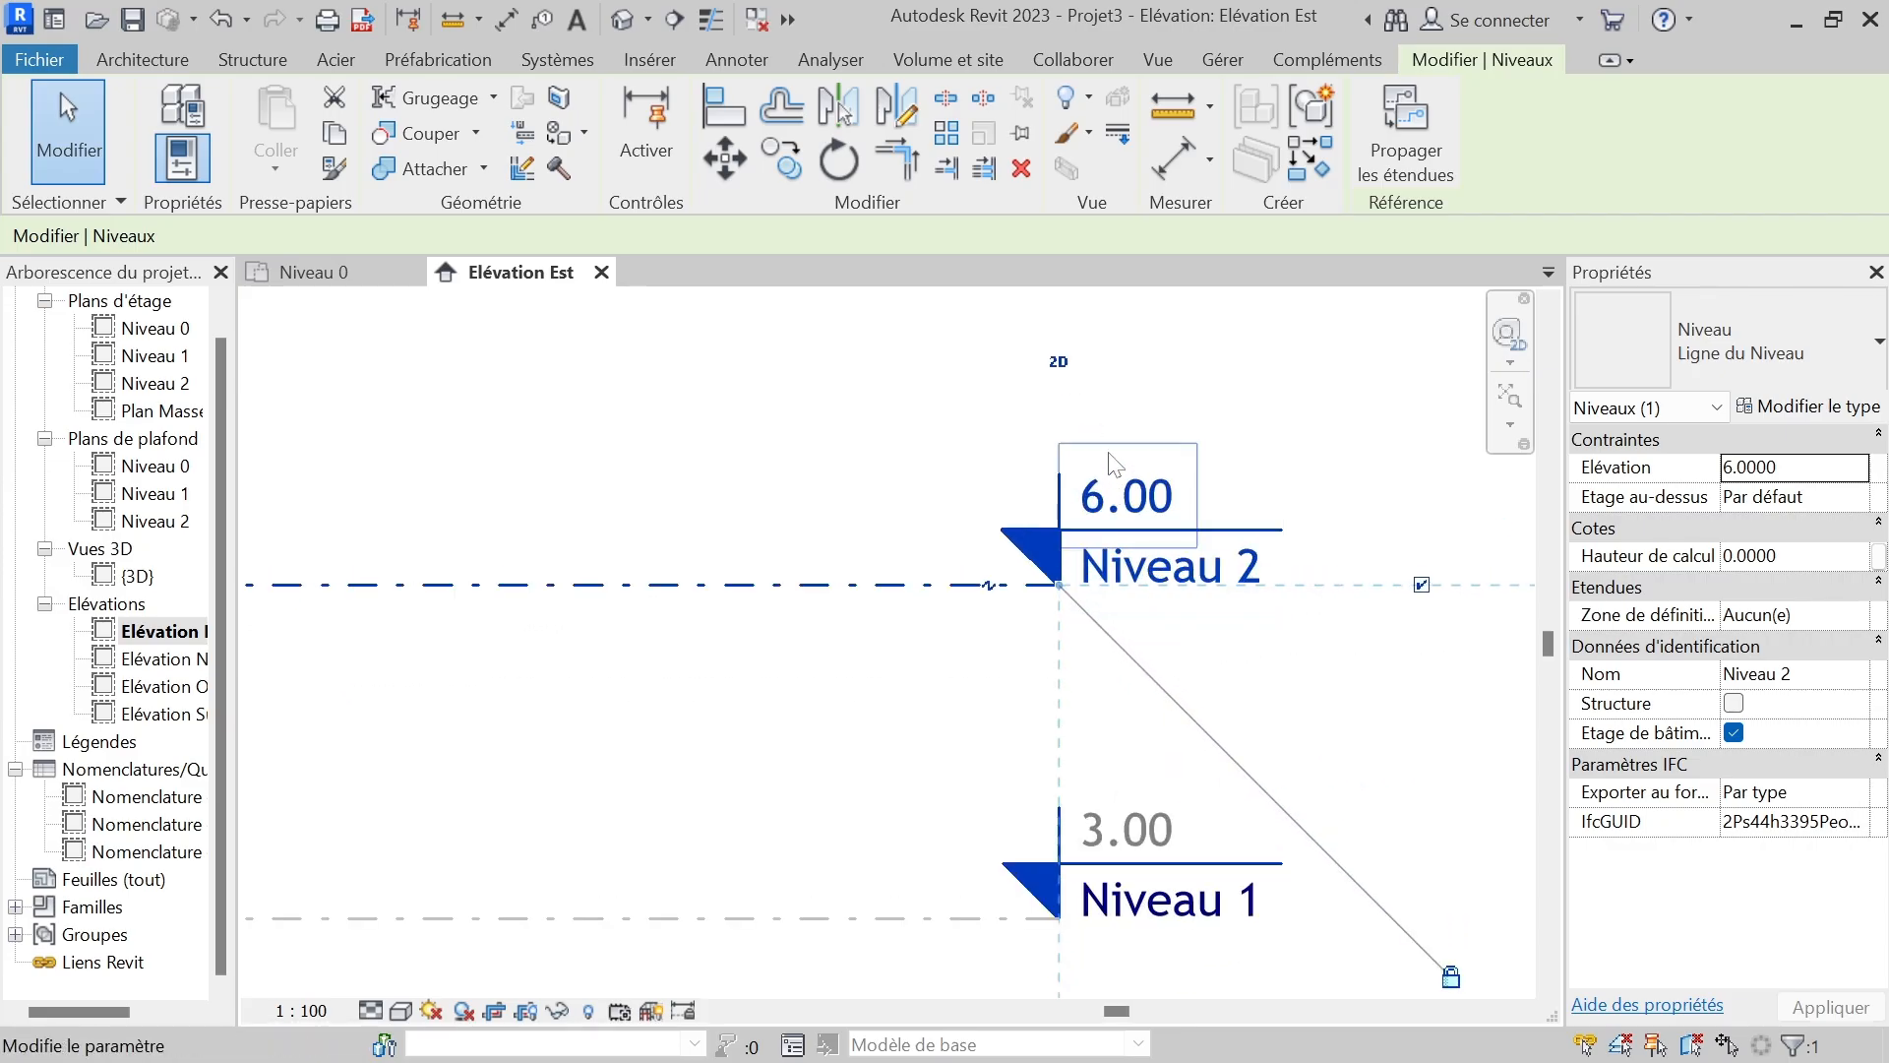
scroll(1242, 448, down, 3)
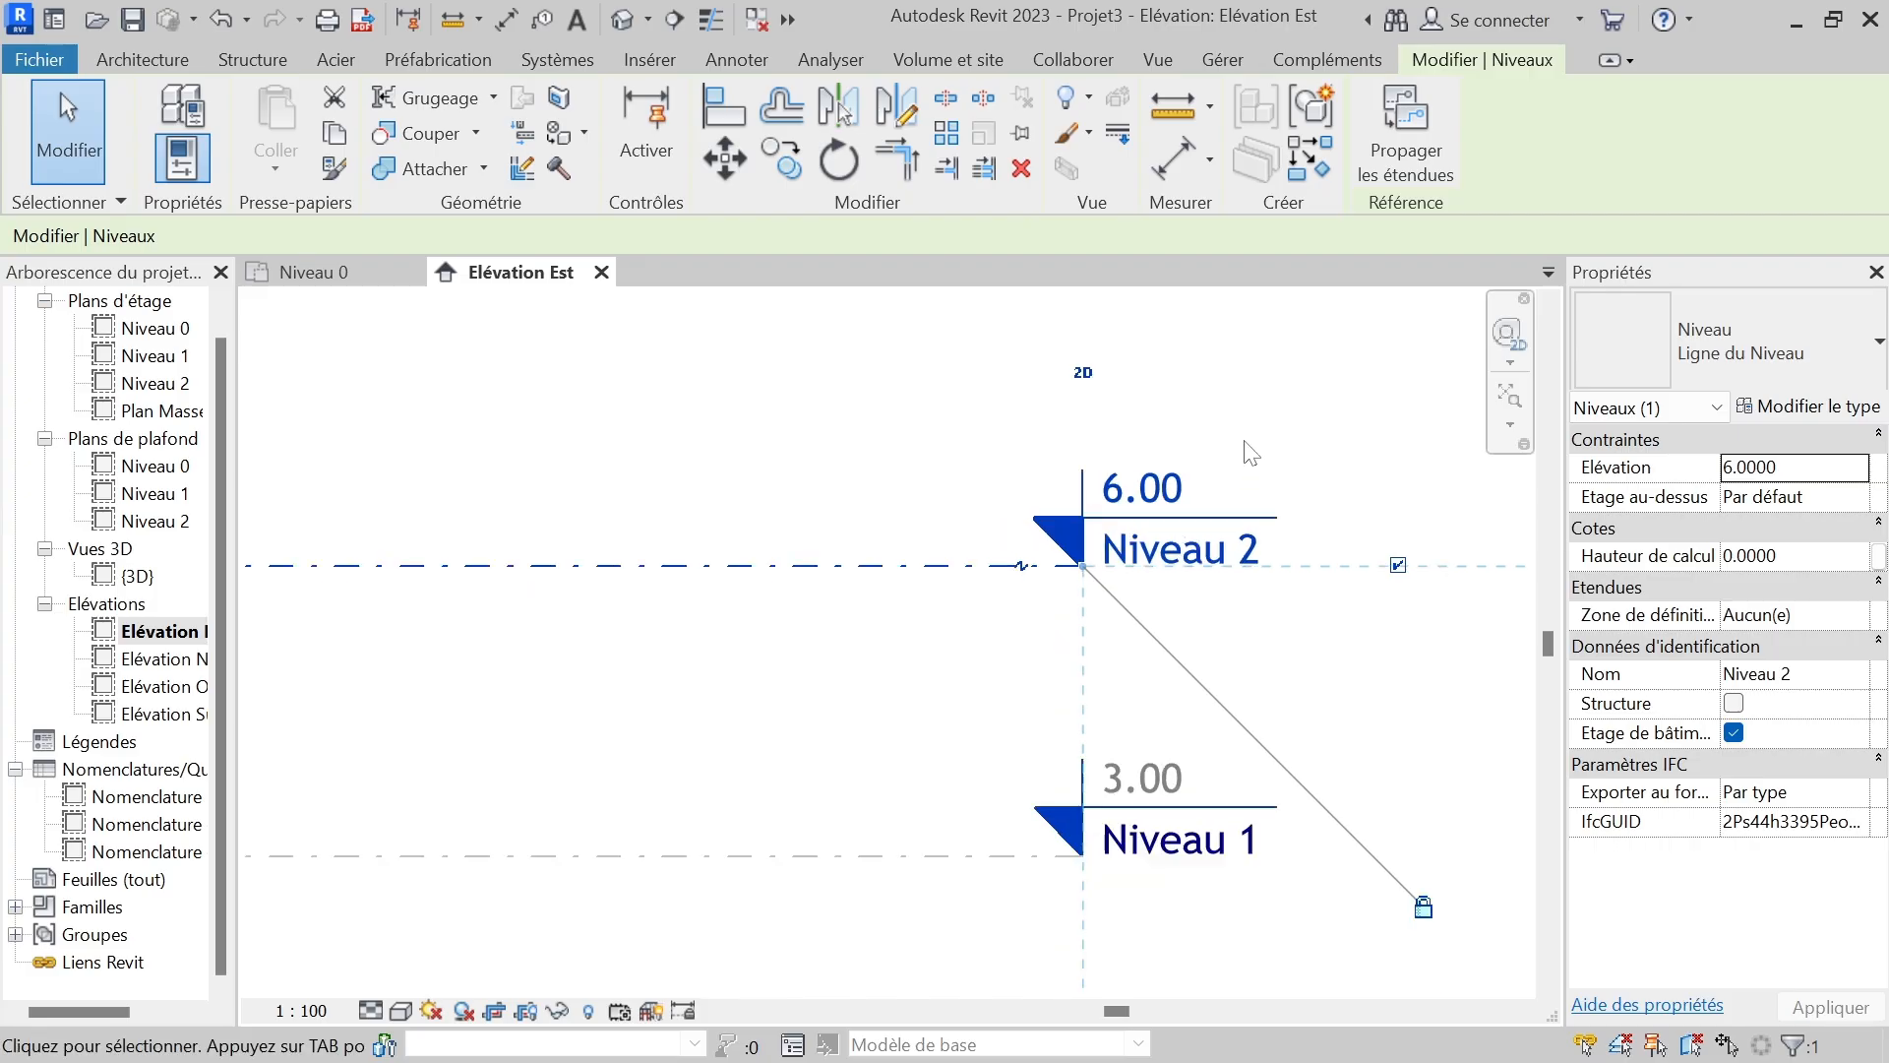
scroll(1231, 504, down, 1)
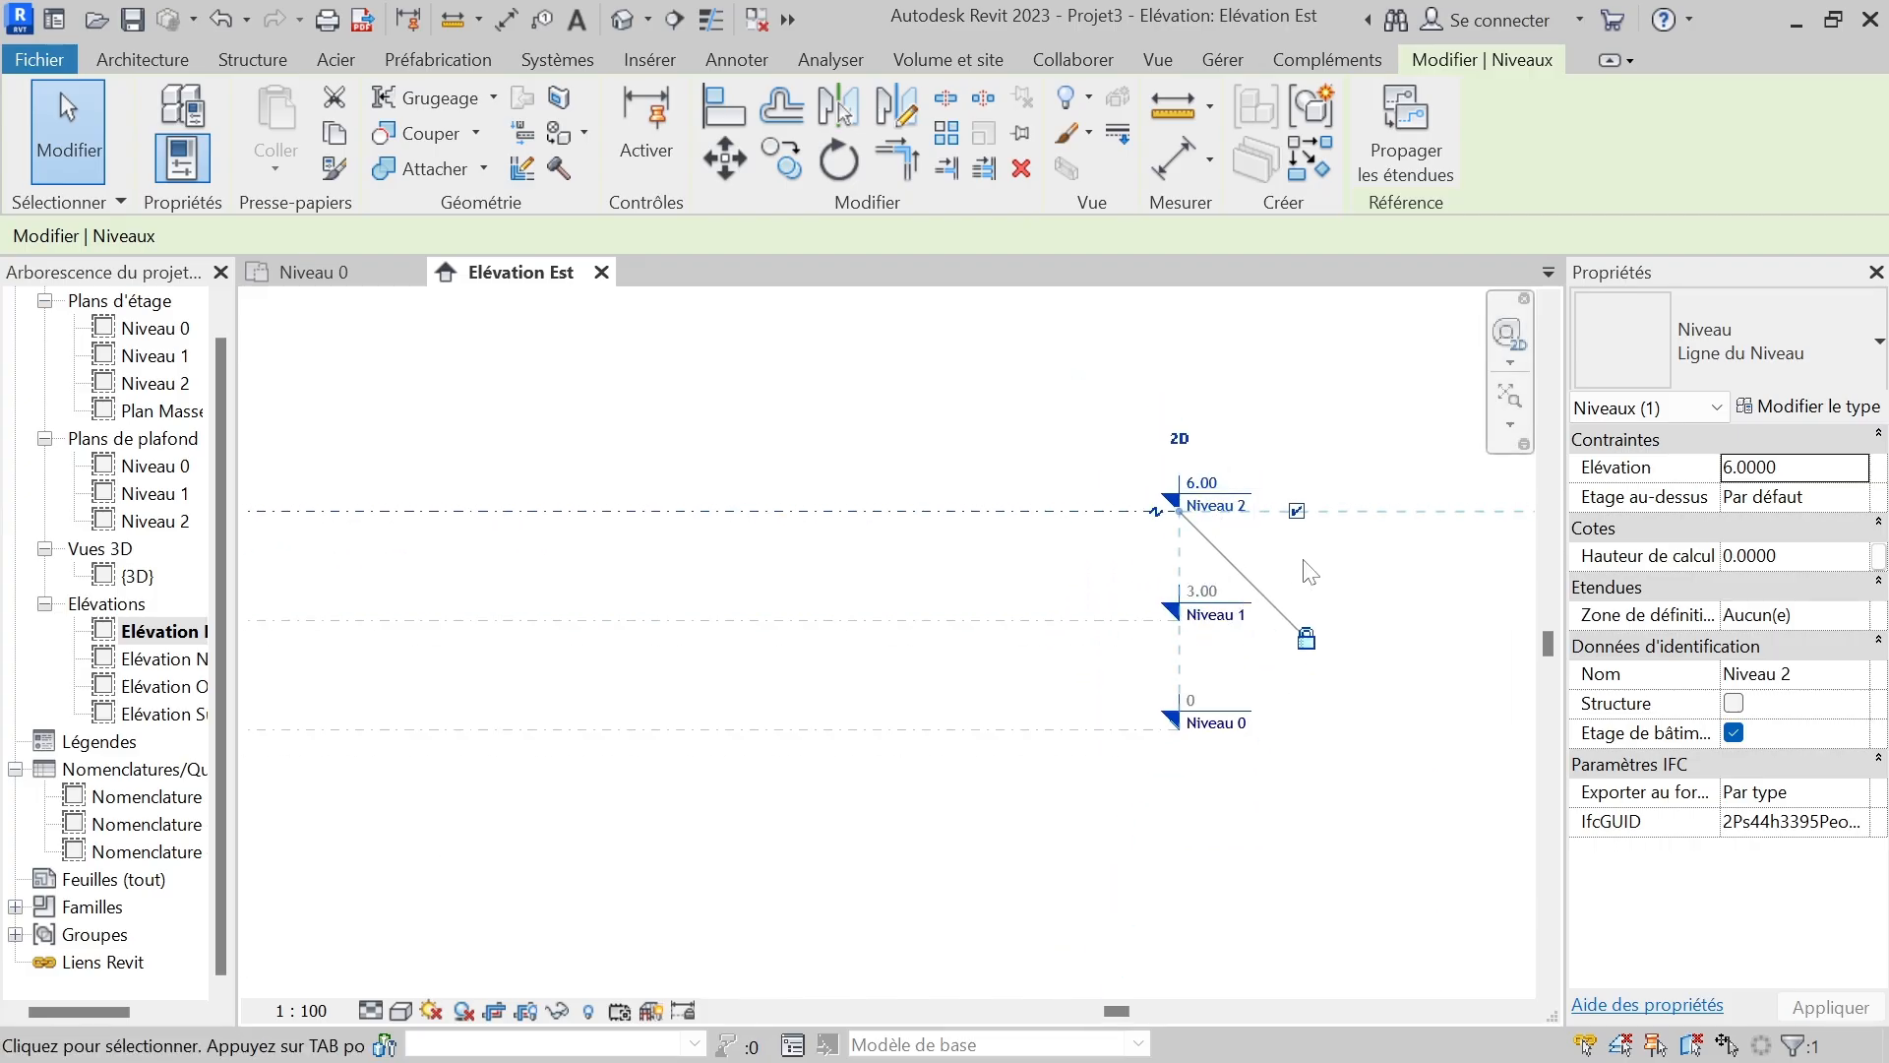
scroll(1307, 576, down, 1)
scroll(1225, 570, up, 2)
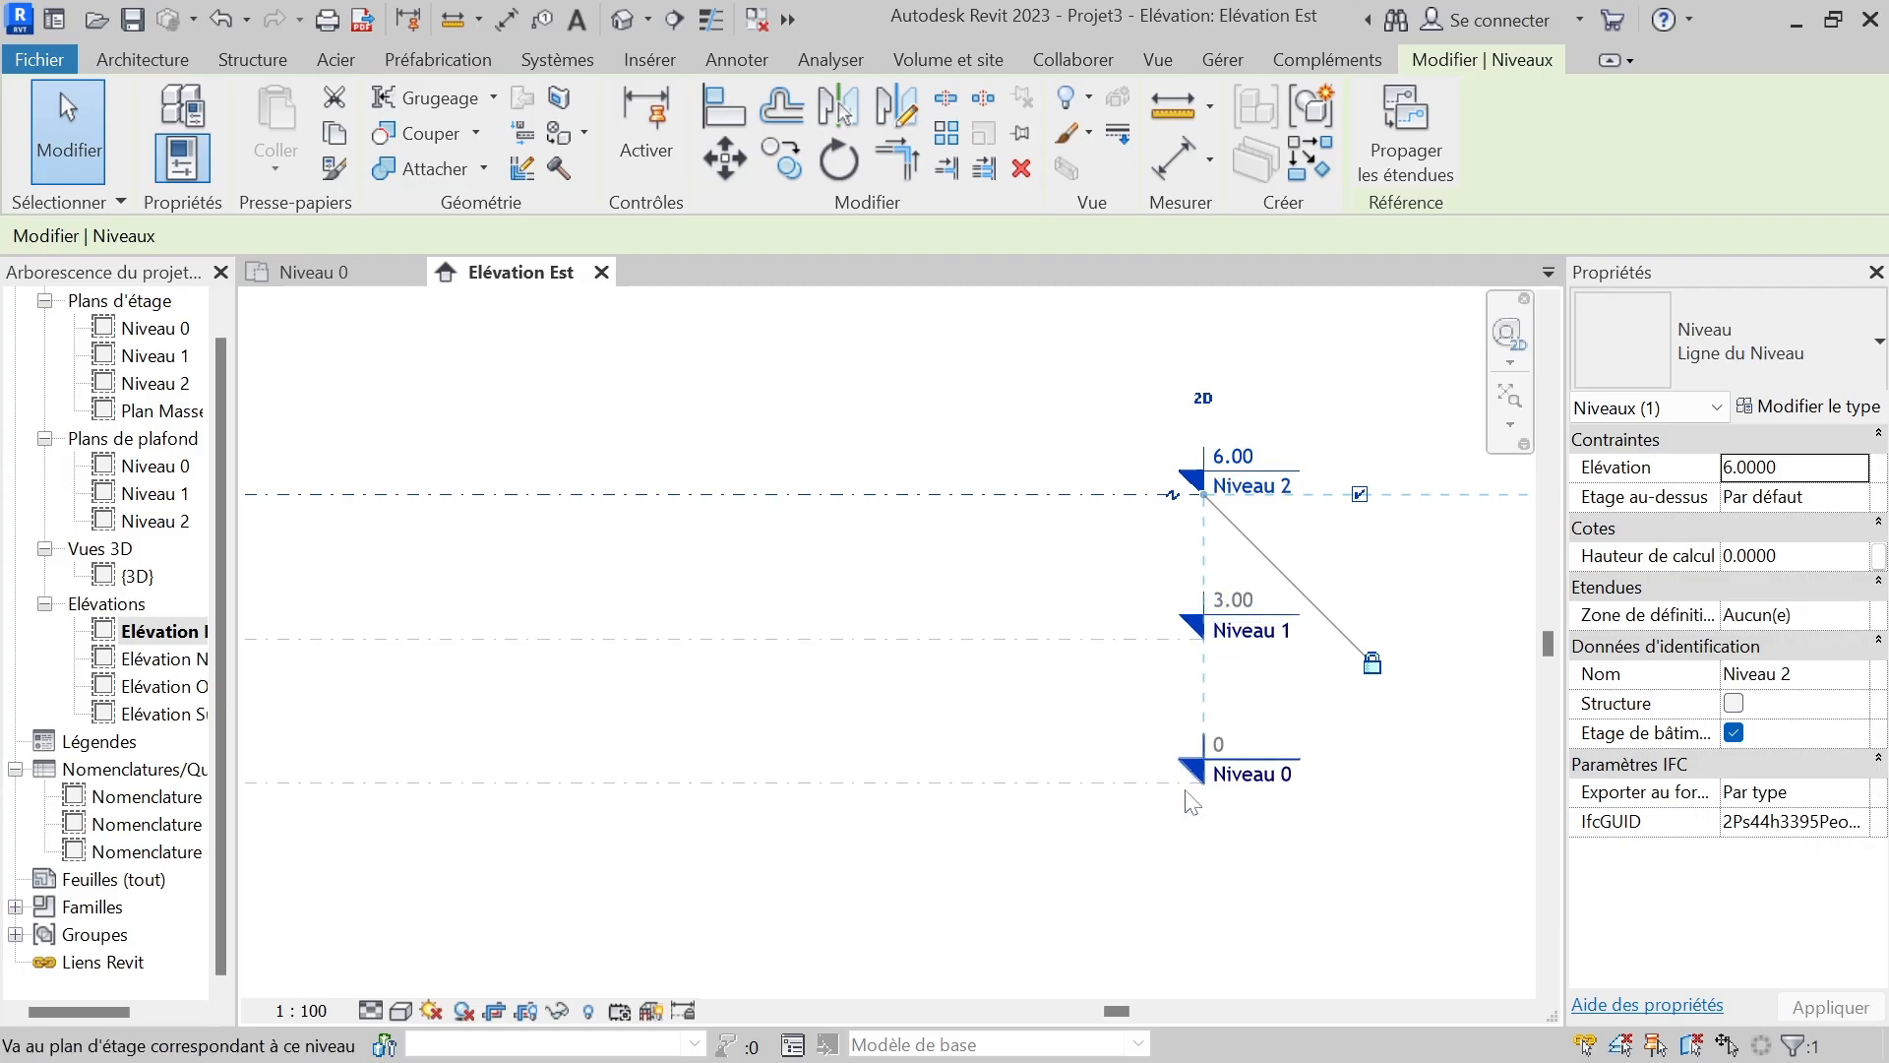
scroll(1368, 588, down, 4)
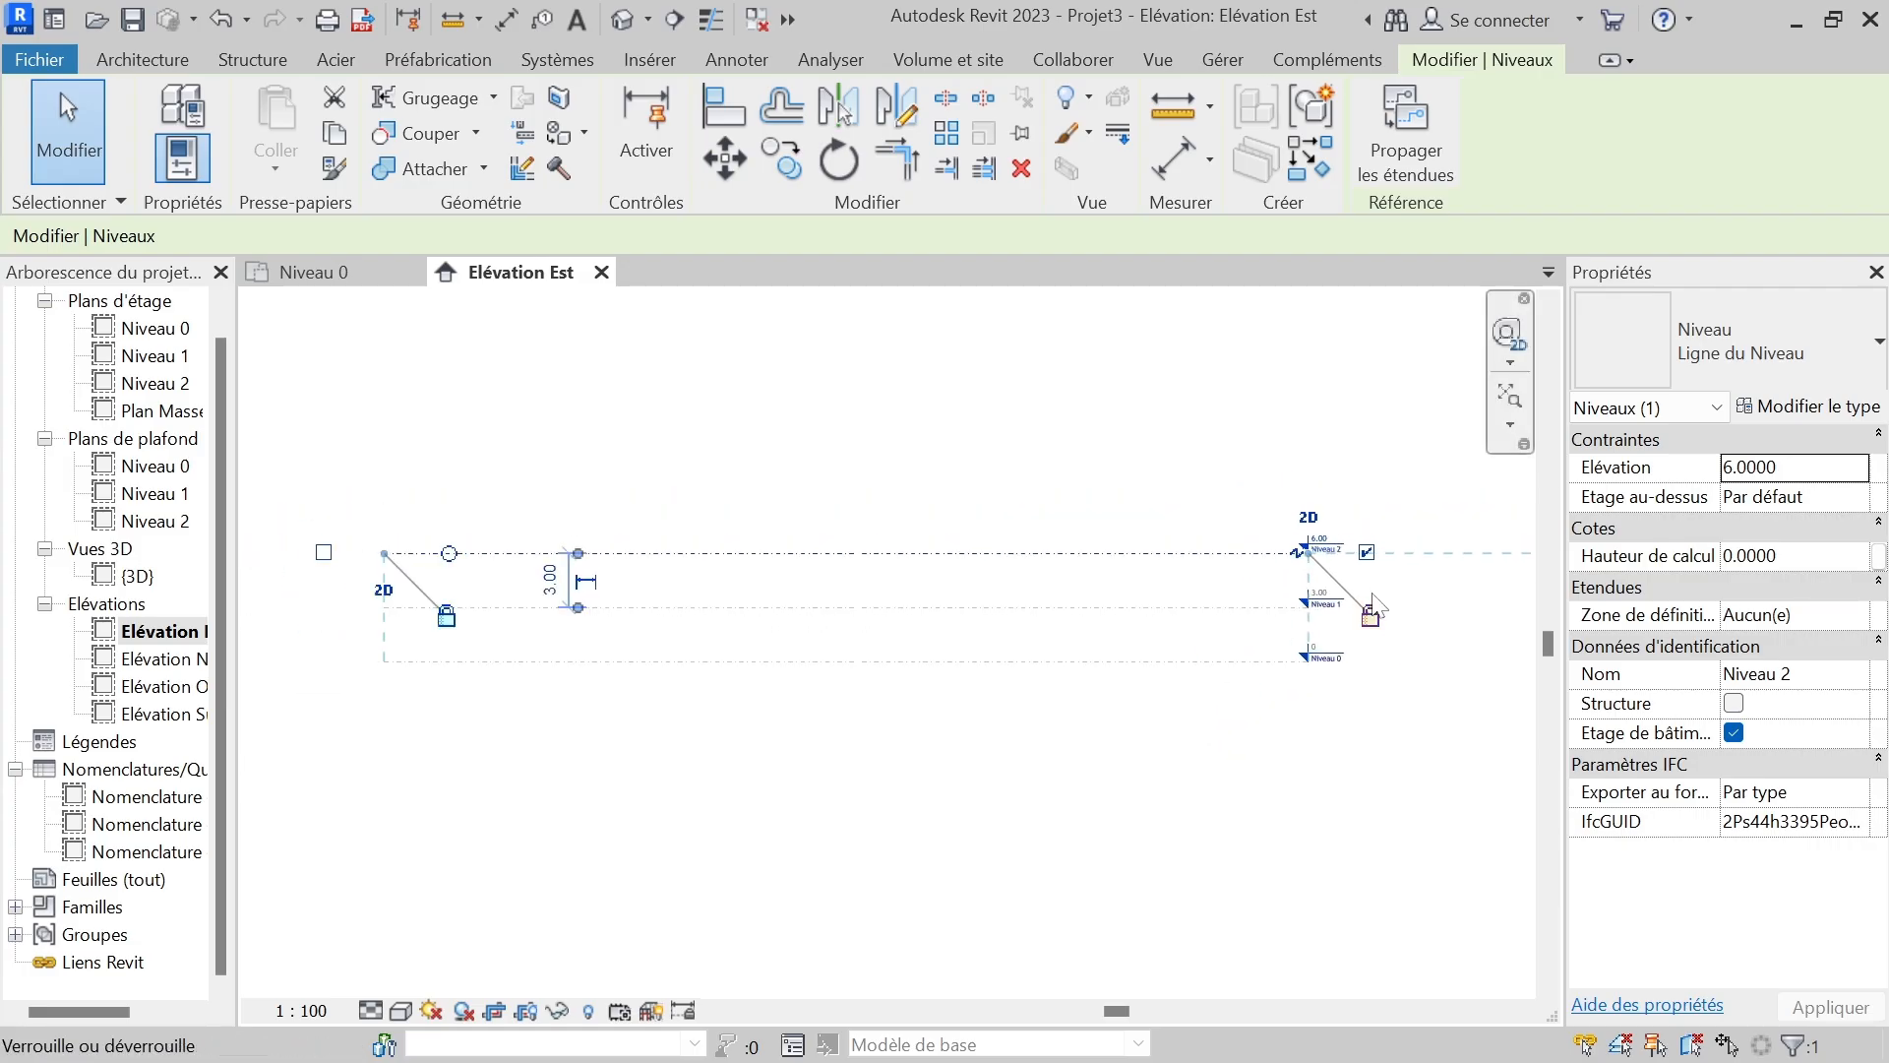
scroll(650, 590, up, 3)
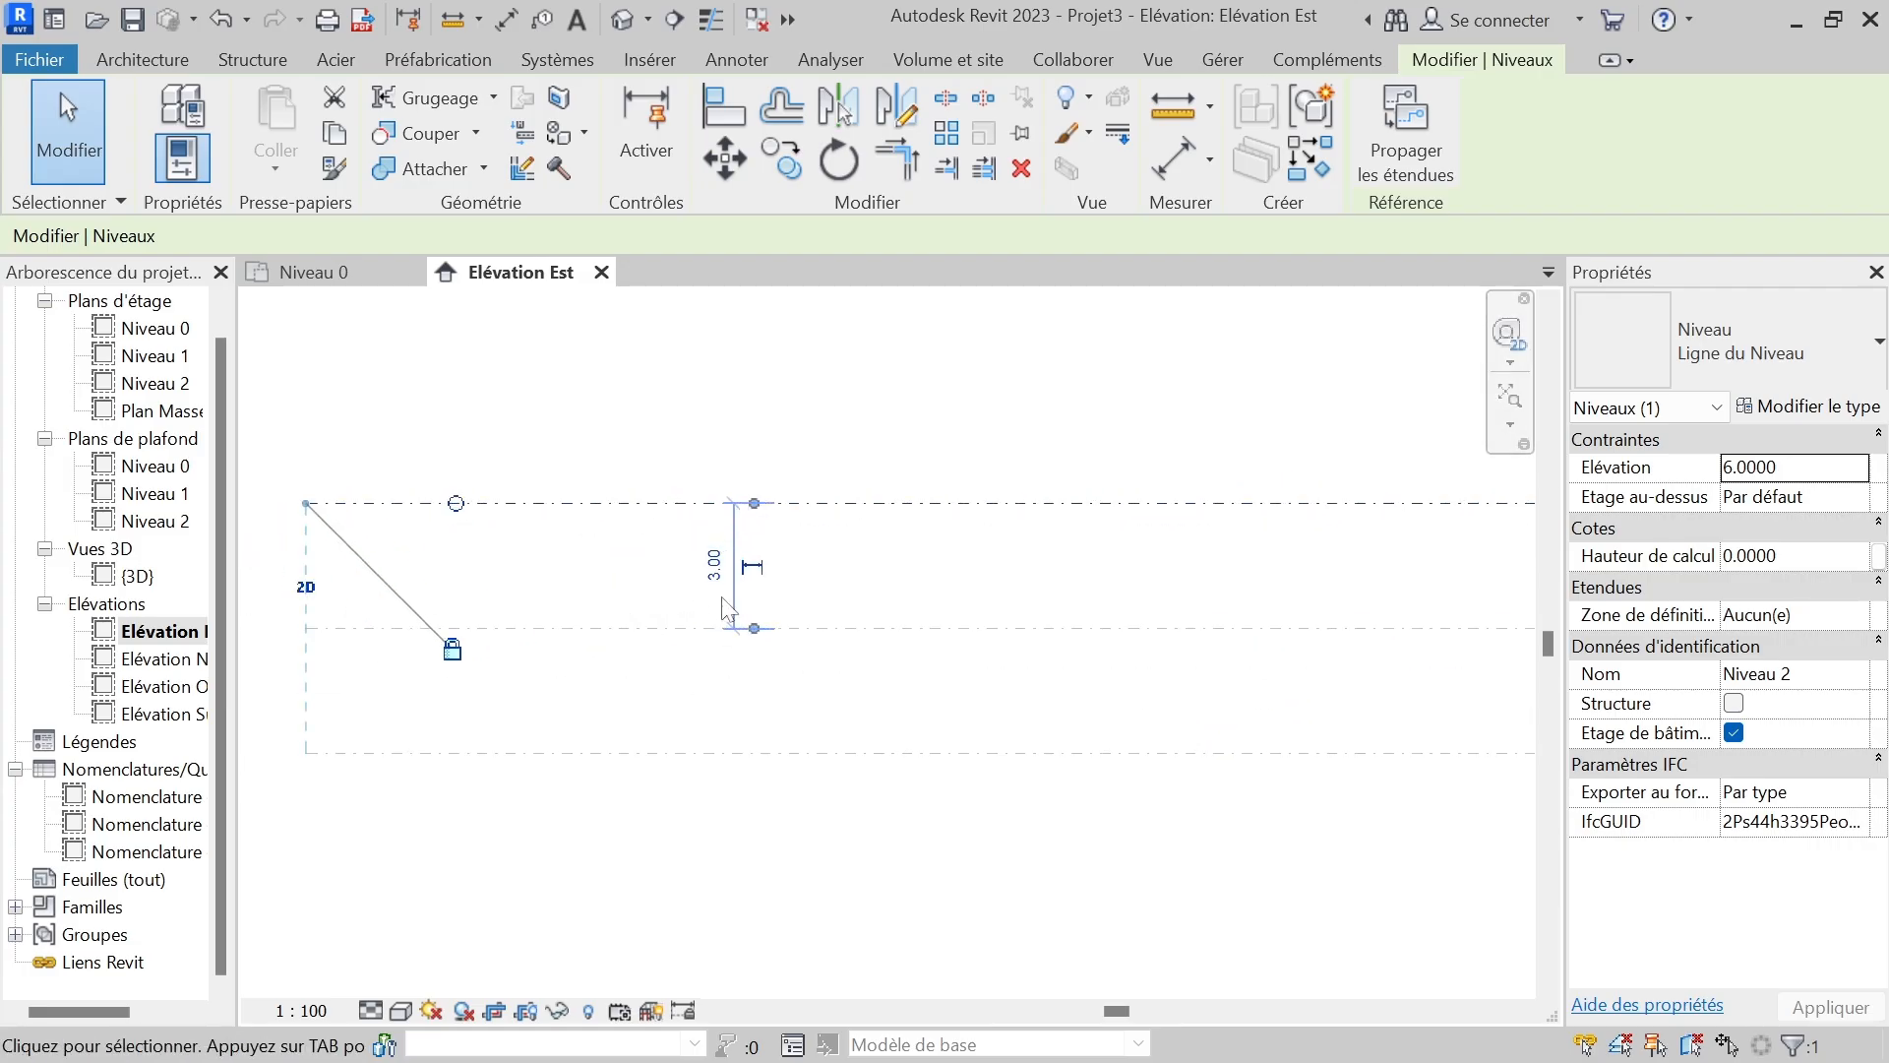
- Shorten the three aligned level lines together by moving Niveau 2's headless end inward, and deselect it
scroll(731, 543, down, 2)
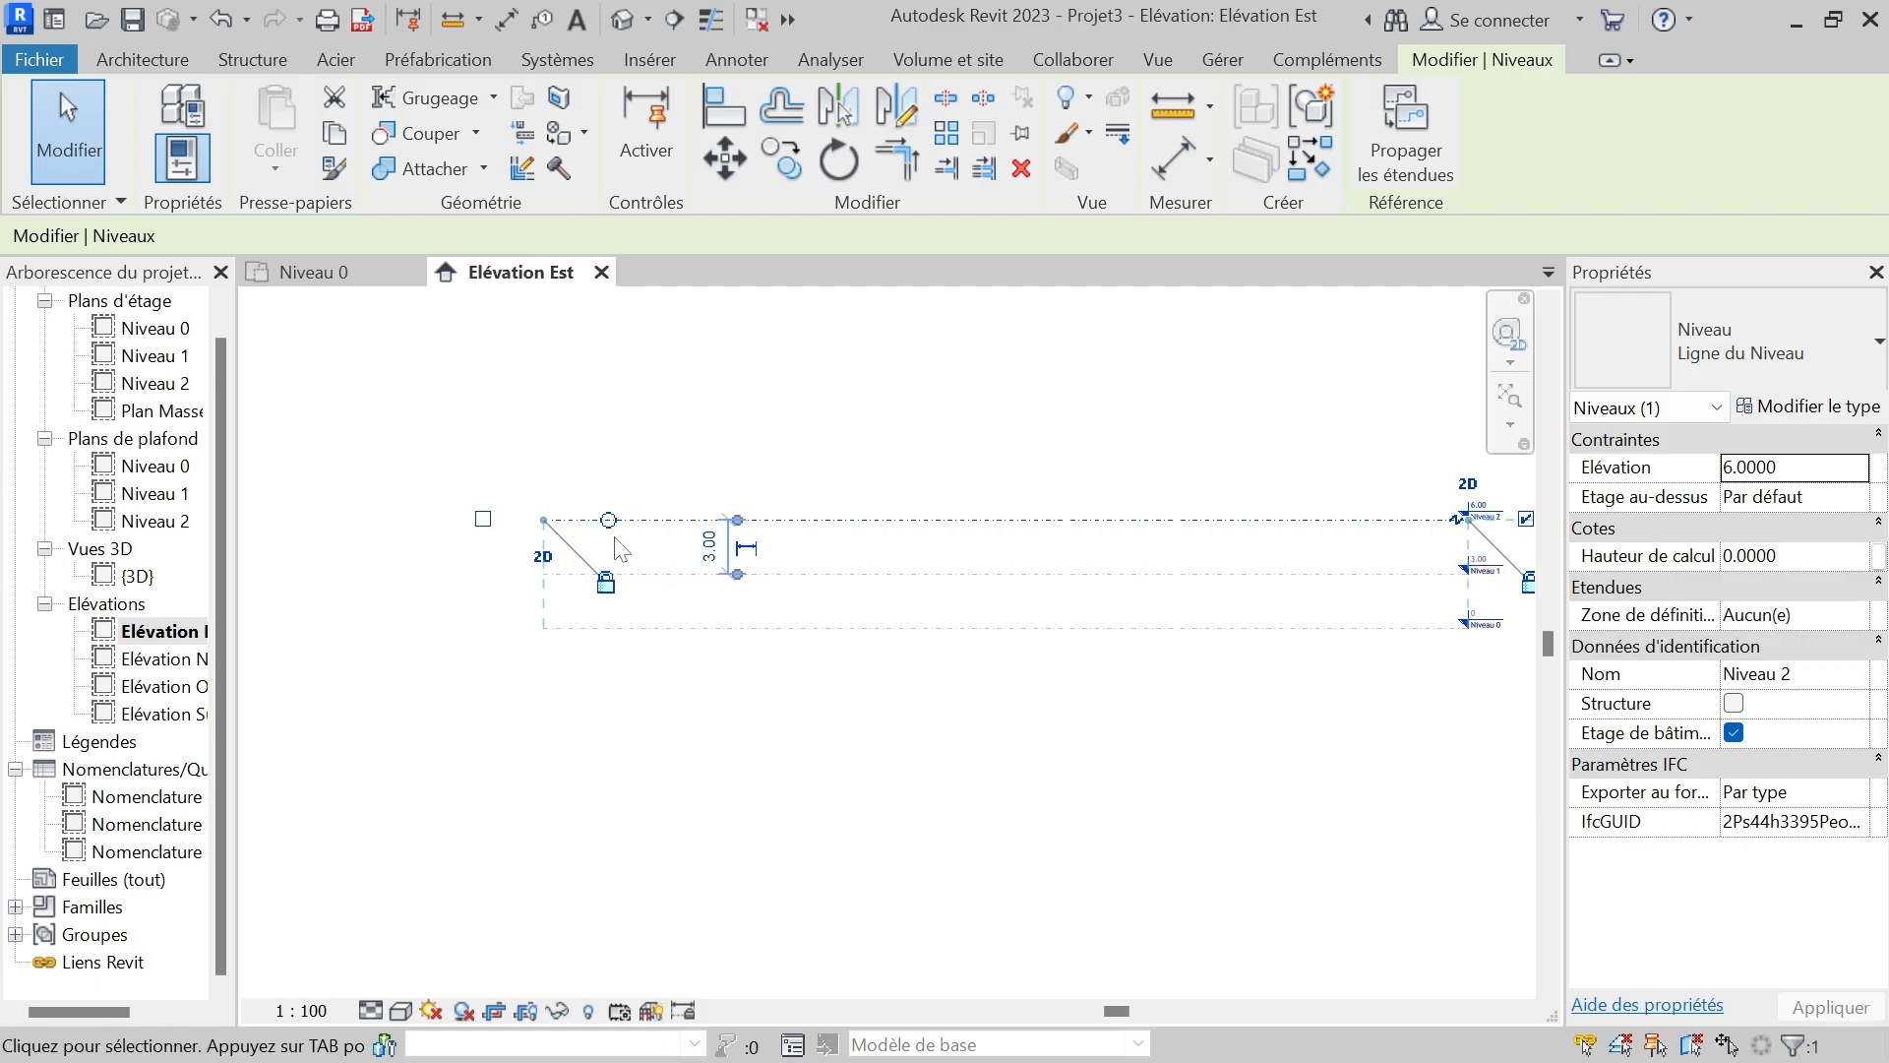
scroll(634, 524, up, 2)
scroll(634, 524, up, 1)
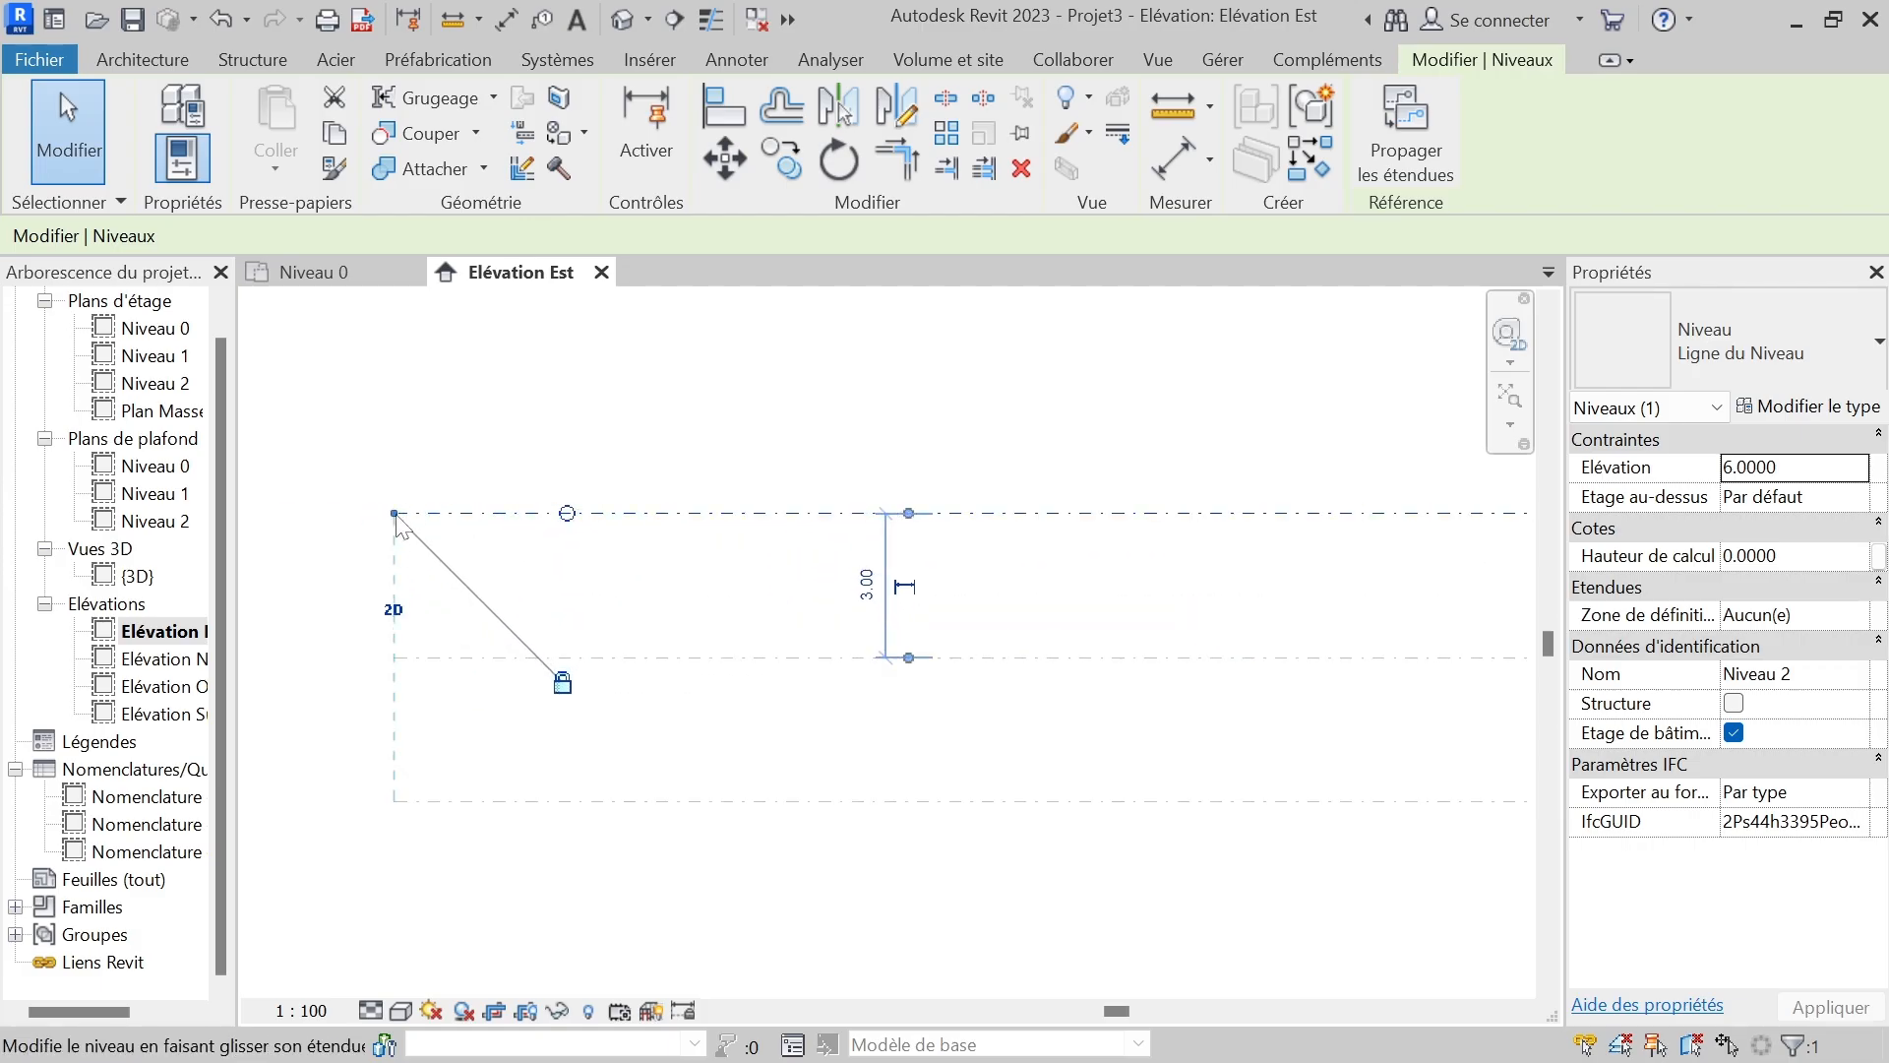
mouse_move(395, 513)
mouse_down()
mouse_move(1280, 513)
mouse_move(1042, 552)
mouse_move(346, 515)
mouse_move(814, 561)
mouse_move(1042, 556)
mouse_move(528, 587)
mouse_move(371, 574)
mouse_move(670, 552)
mouse_move(948, 570)
mouse_move(1244, 521)
mouse_move(532, 522)
mouse_move(1172, 536)
mouse_move(637, 552)
mouse_move(633, 514)
mouse_move(1065, 532)
mouse_move(677, 513)
mouse_up()
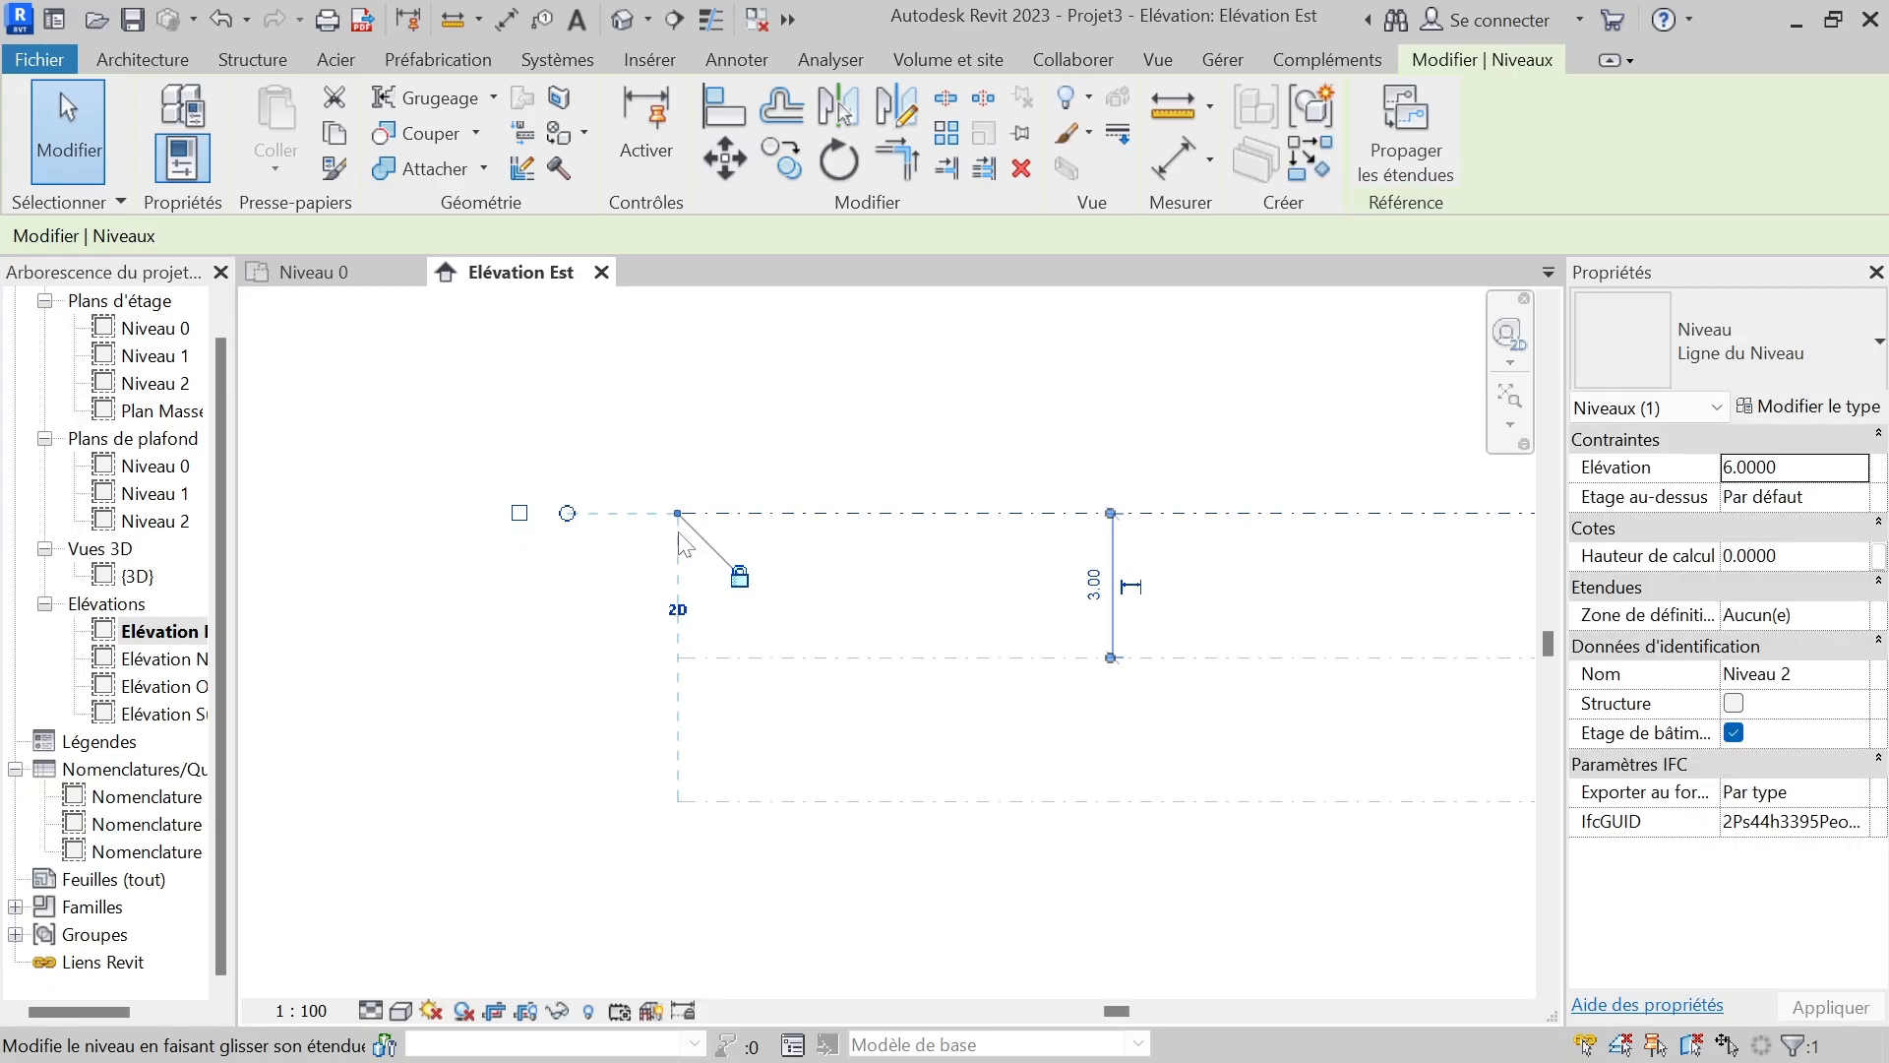
scroll(411, 436, down, 2)
click(653, 740)
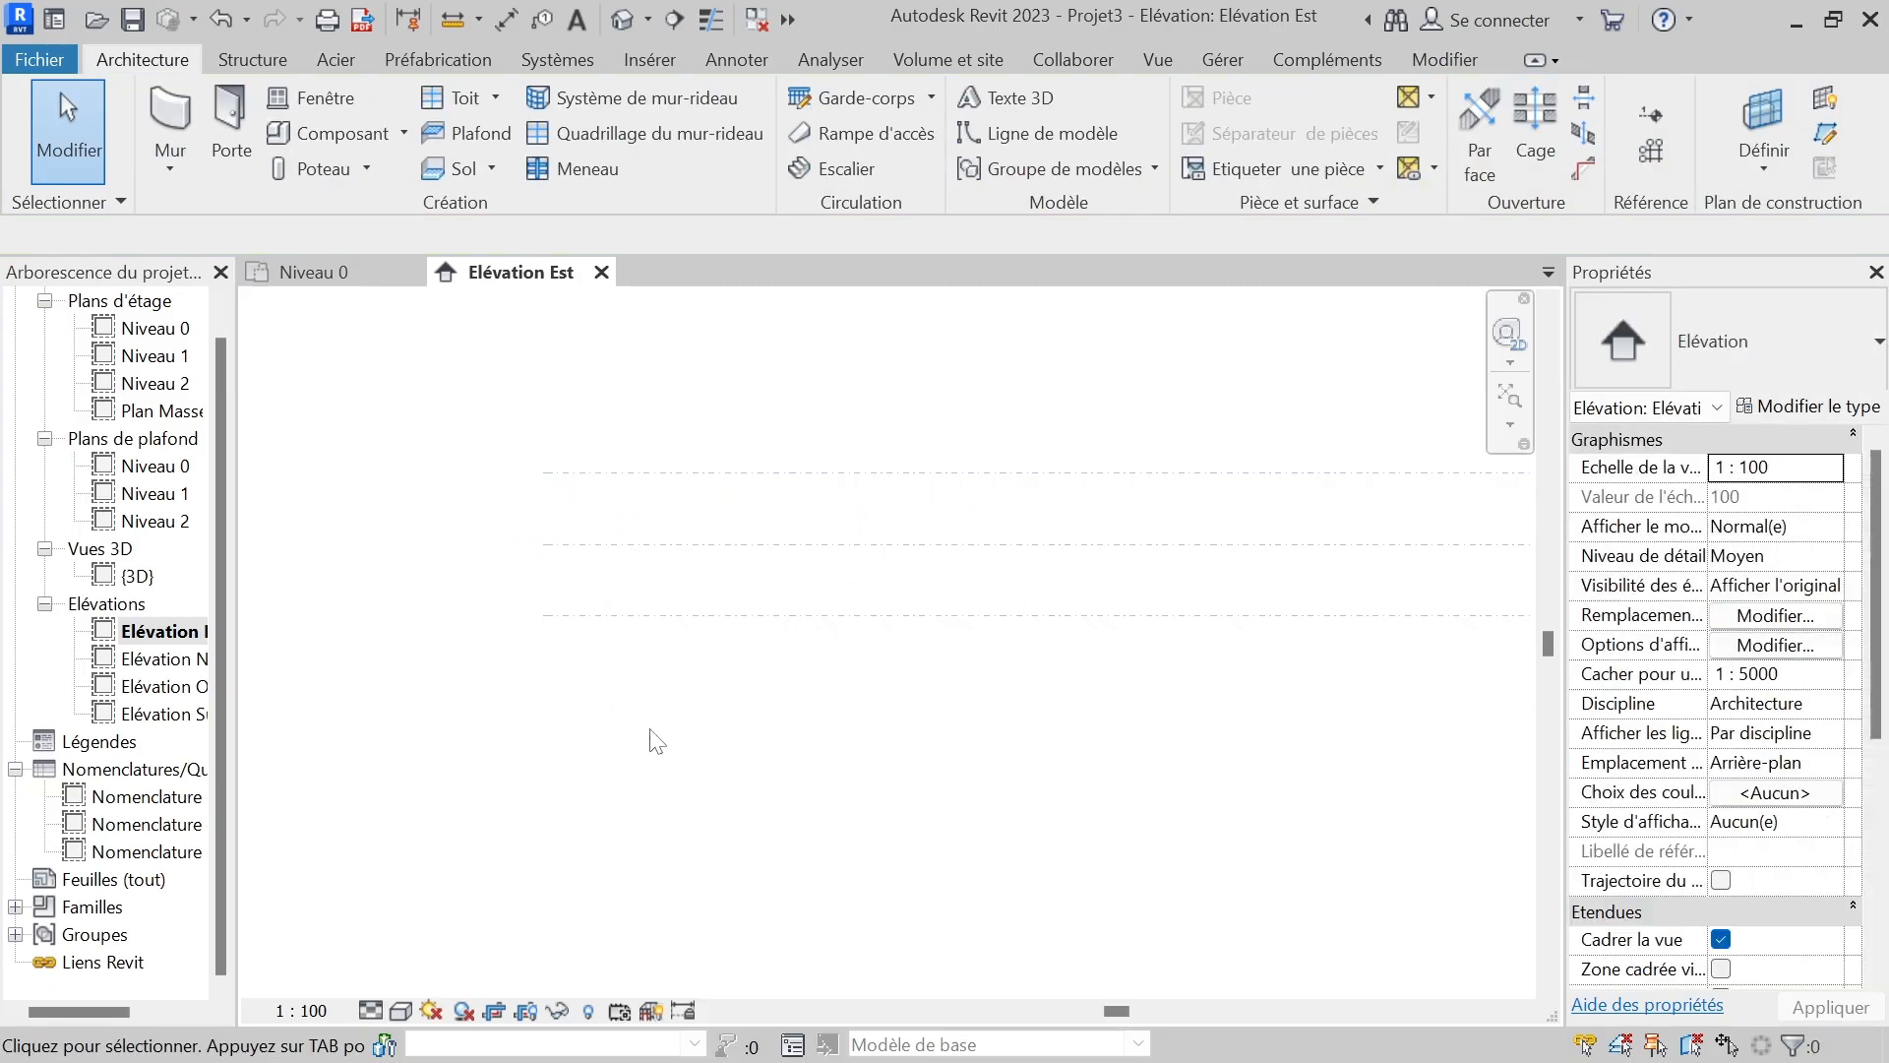
- Review the shortened level lines and their level heads in the east elevation
scroll(394, 536, down, 3)
scroll(662, 493, up, 2)
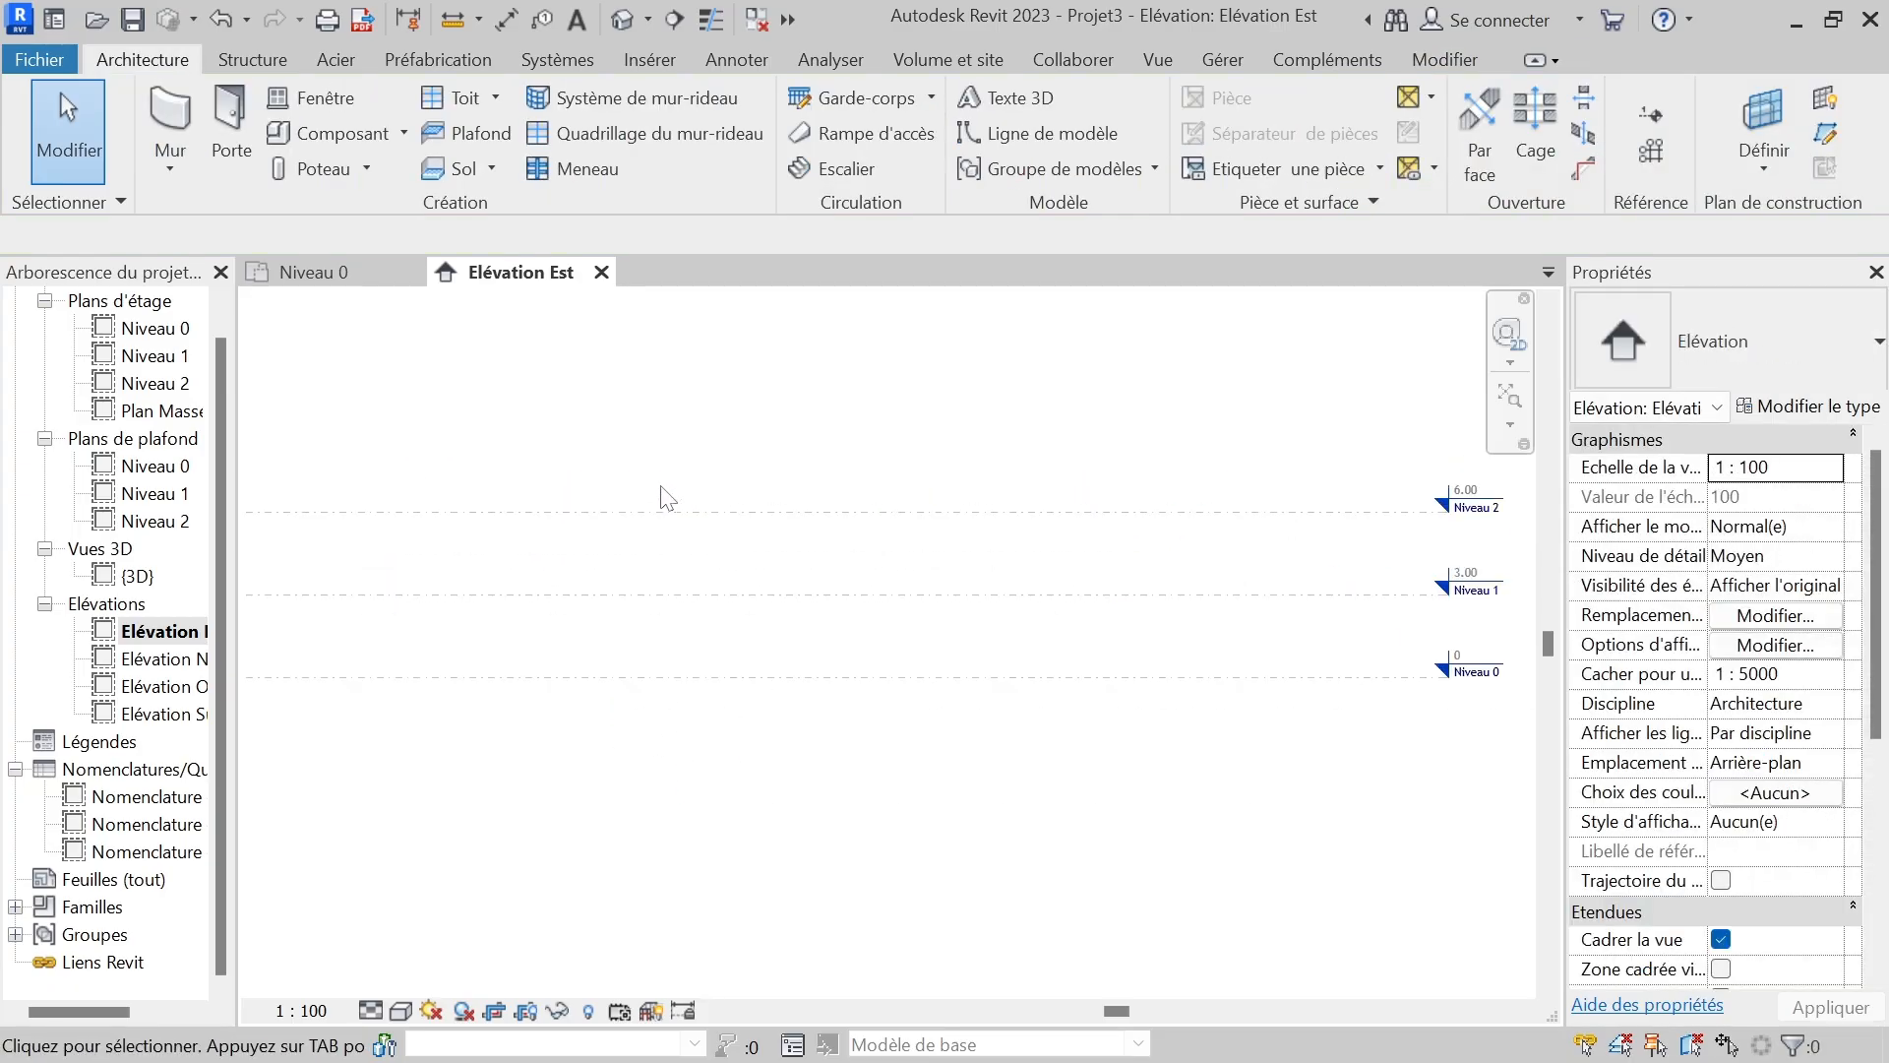
scroll(633, 489, down, 2)
scroll(1280, 492, up, 5)
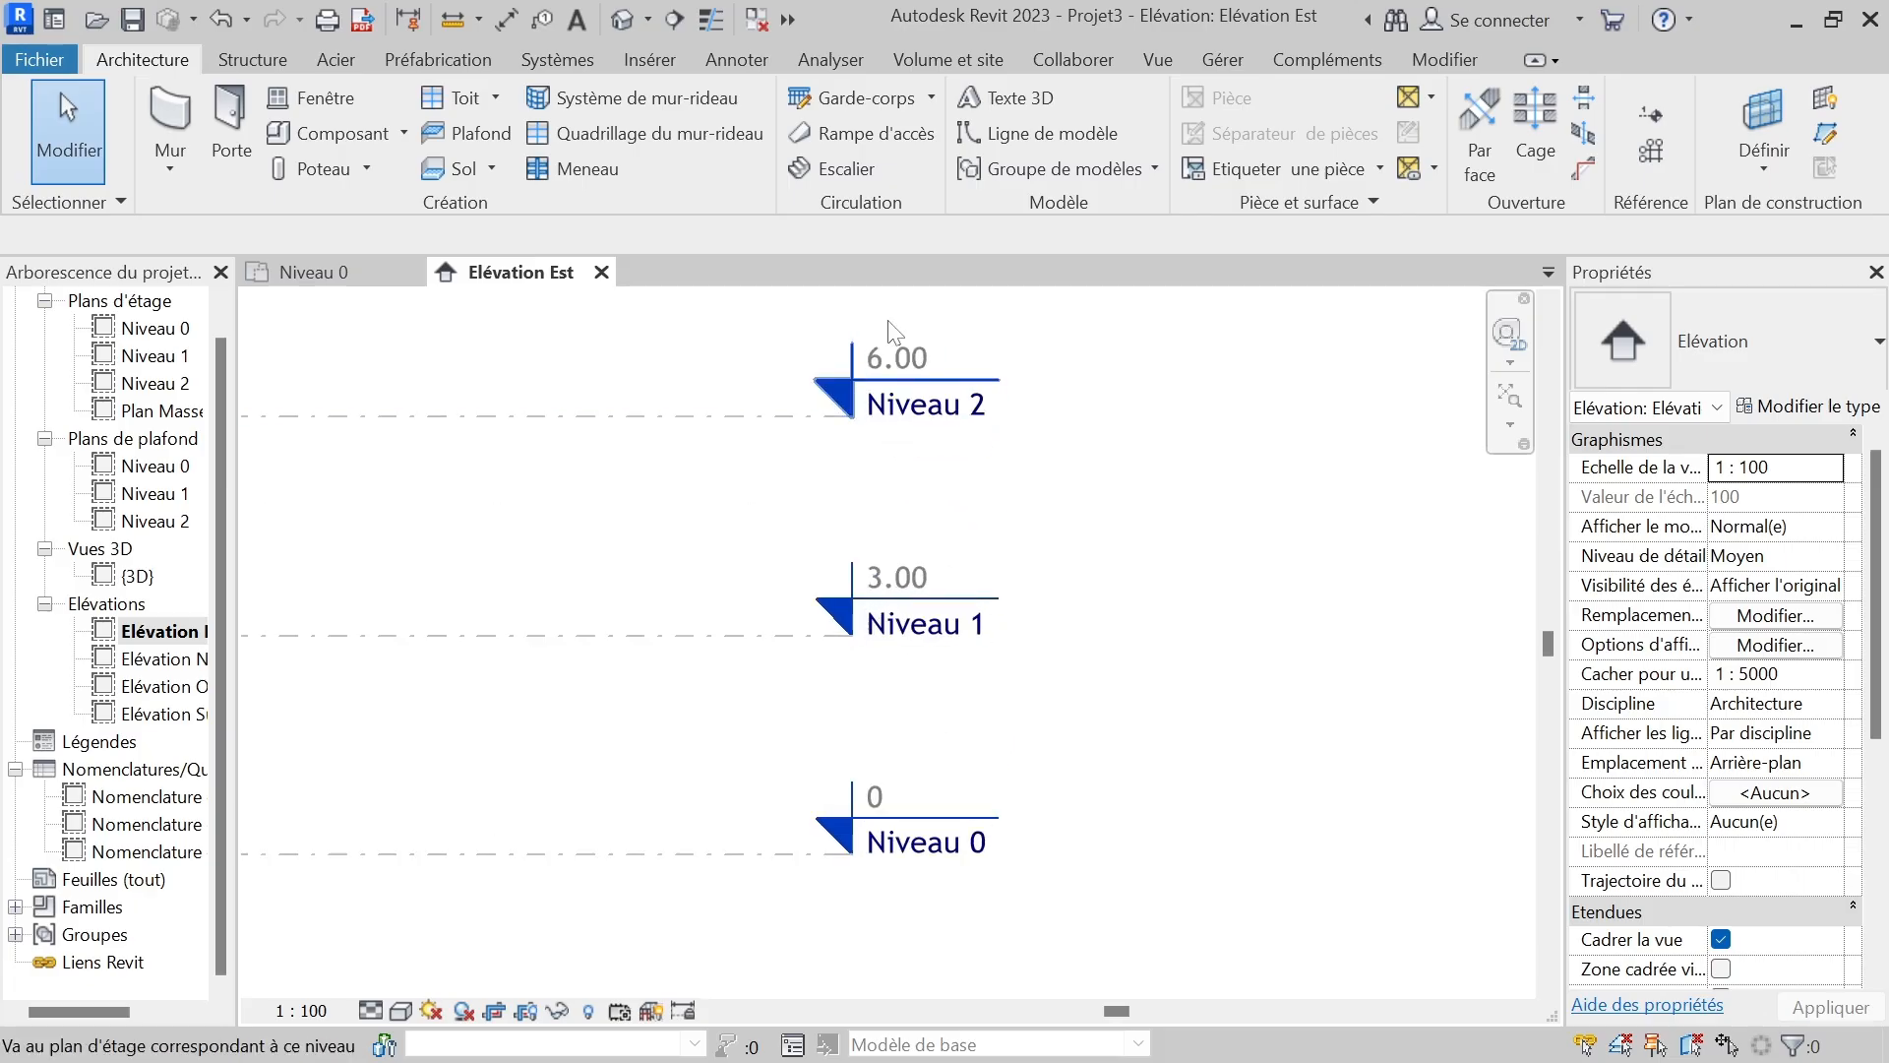
scroll(1252, 541, down, 3)
scroll(1408, 691, down, 2)
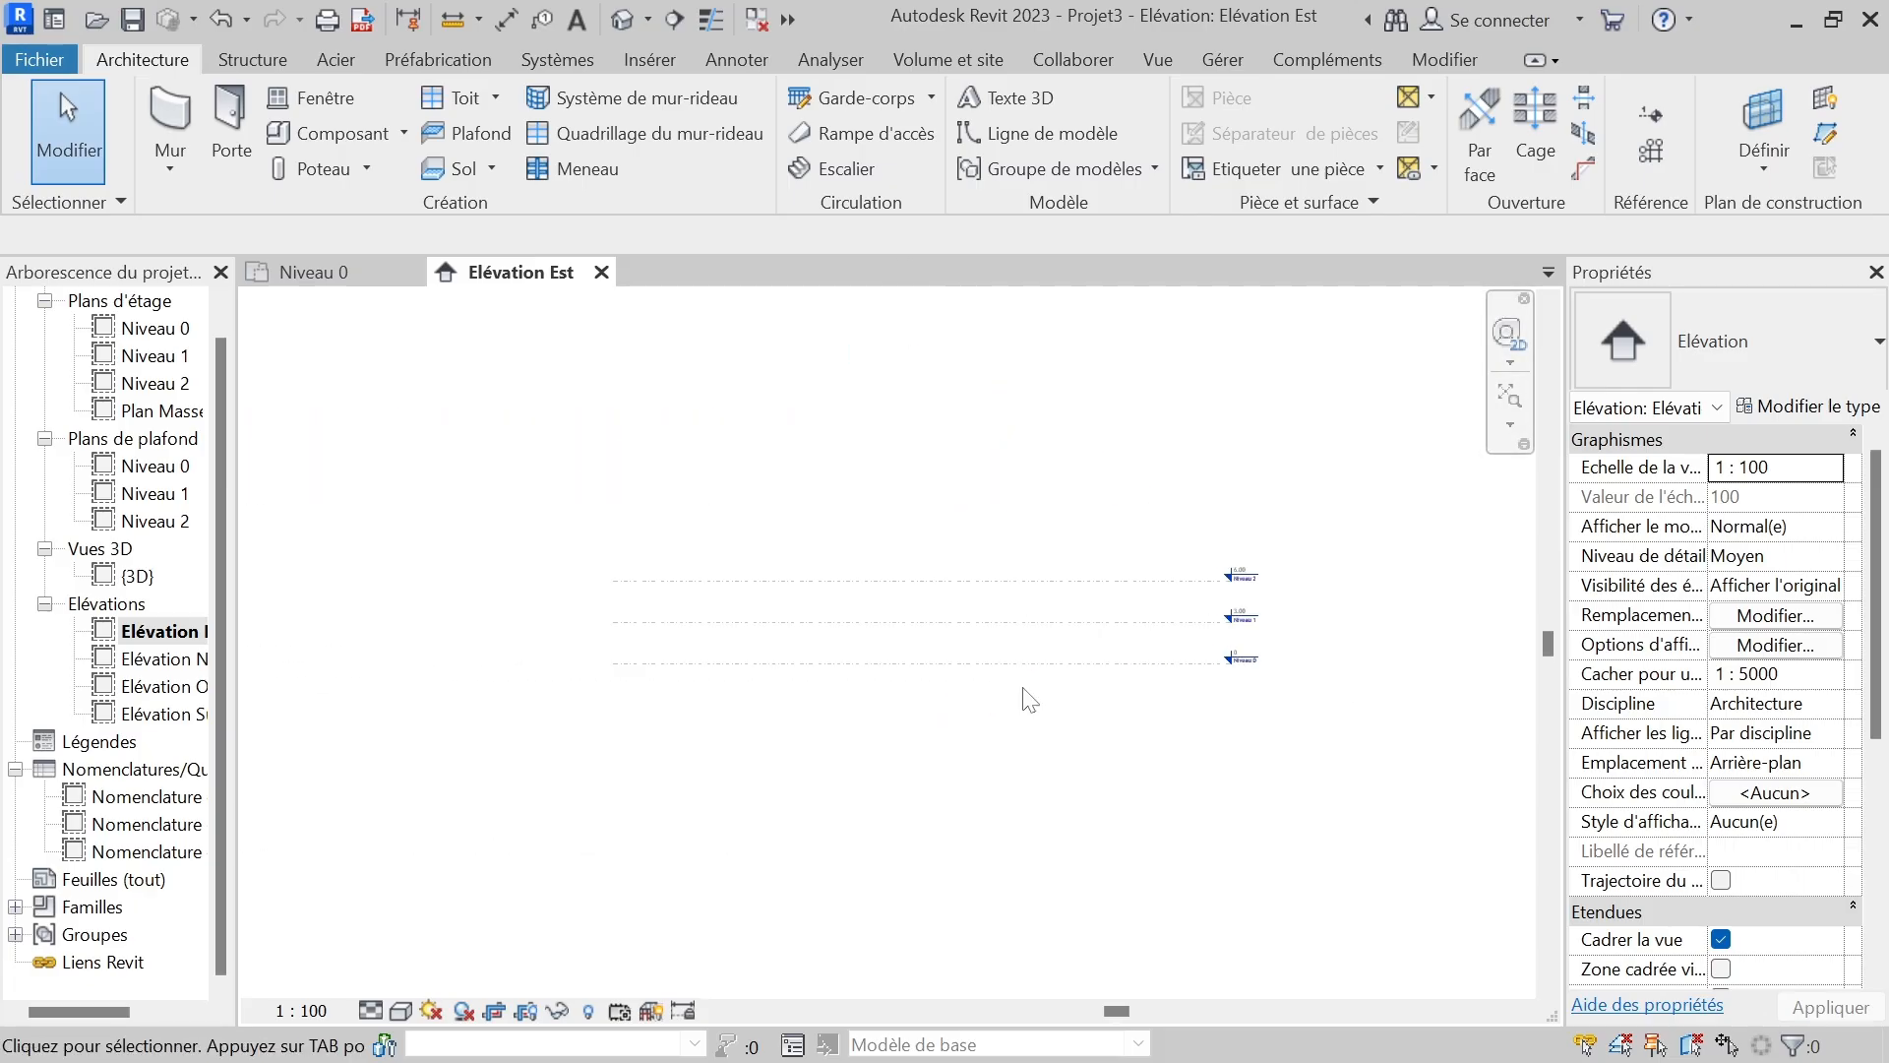
scroll(655, 602, up, 2)
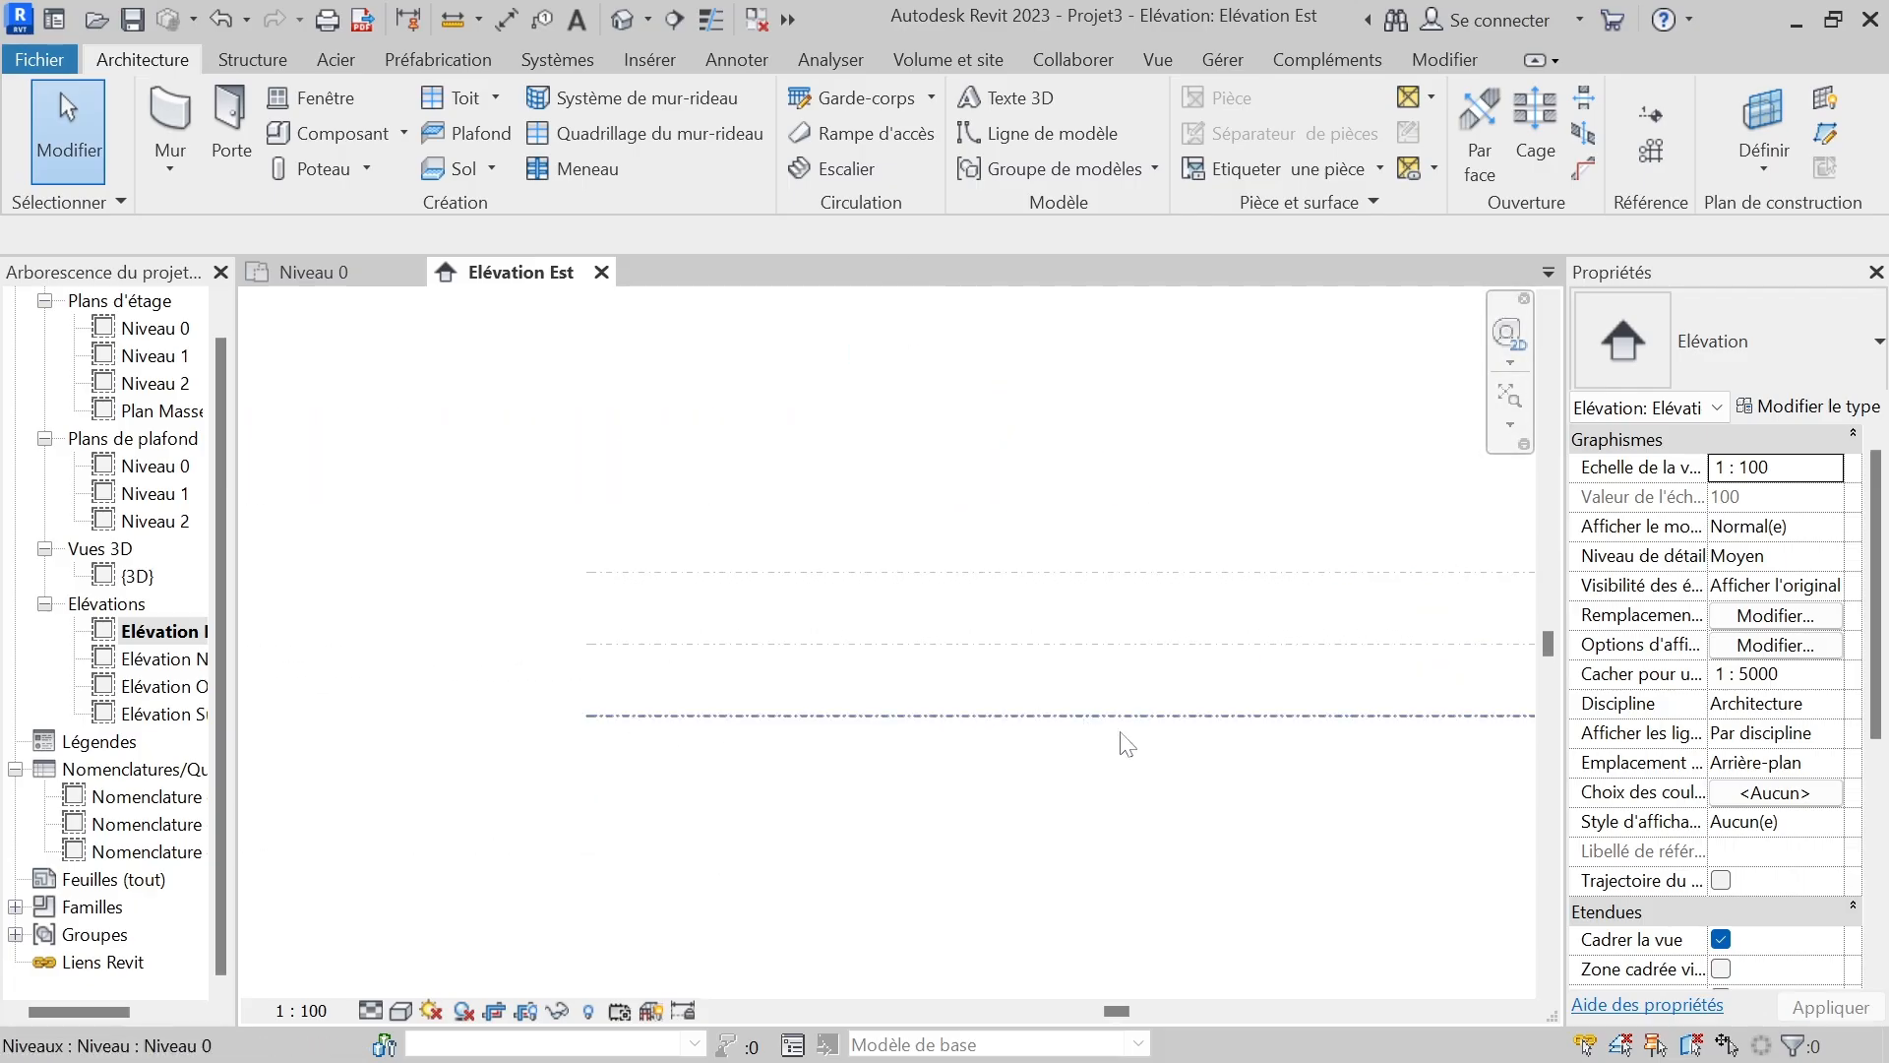
scroll(596, 812, down, 2)
scroll(635, 740, up, 2)
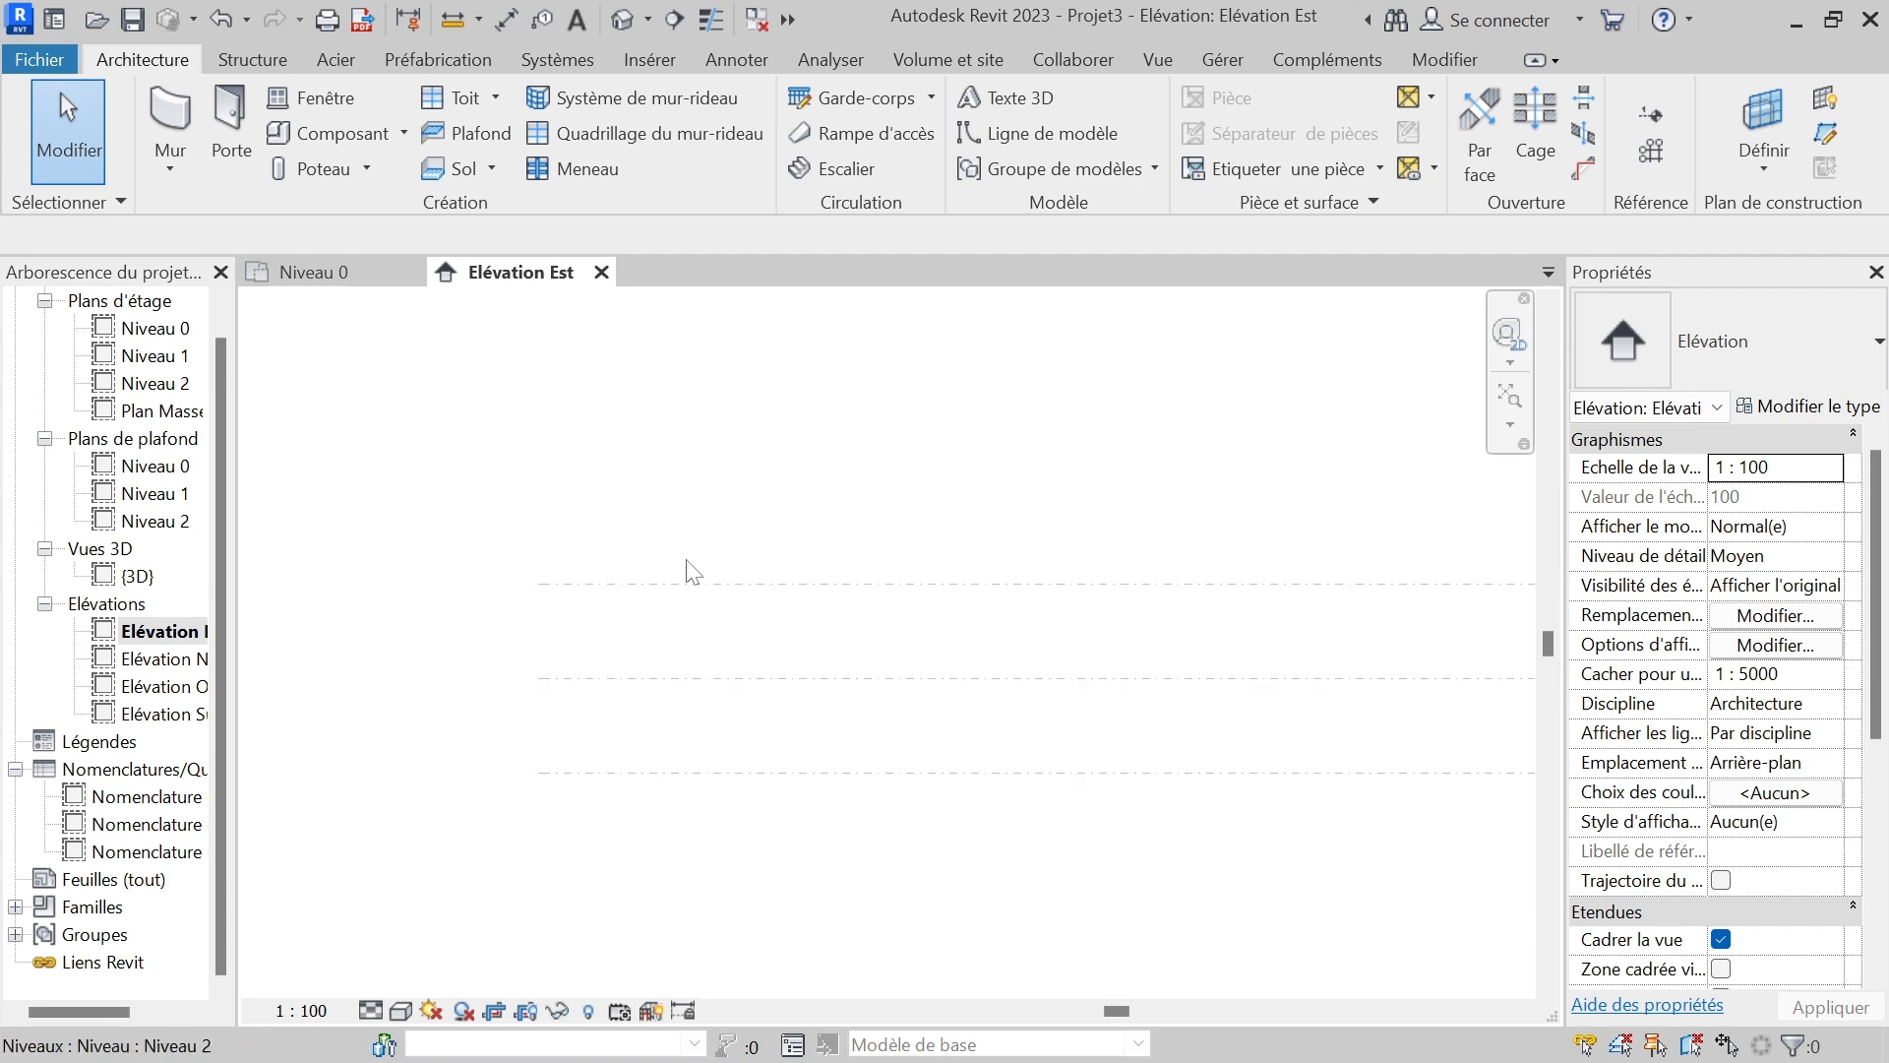
- Select the Niveau 2 line and unlock its headless end from the alignment with the other level lines
click(758, 582)
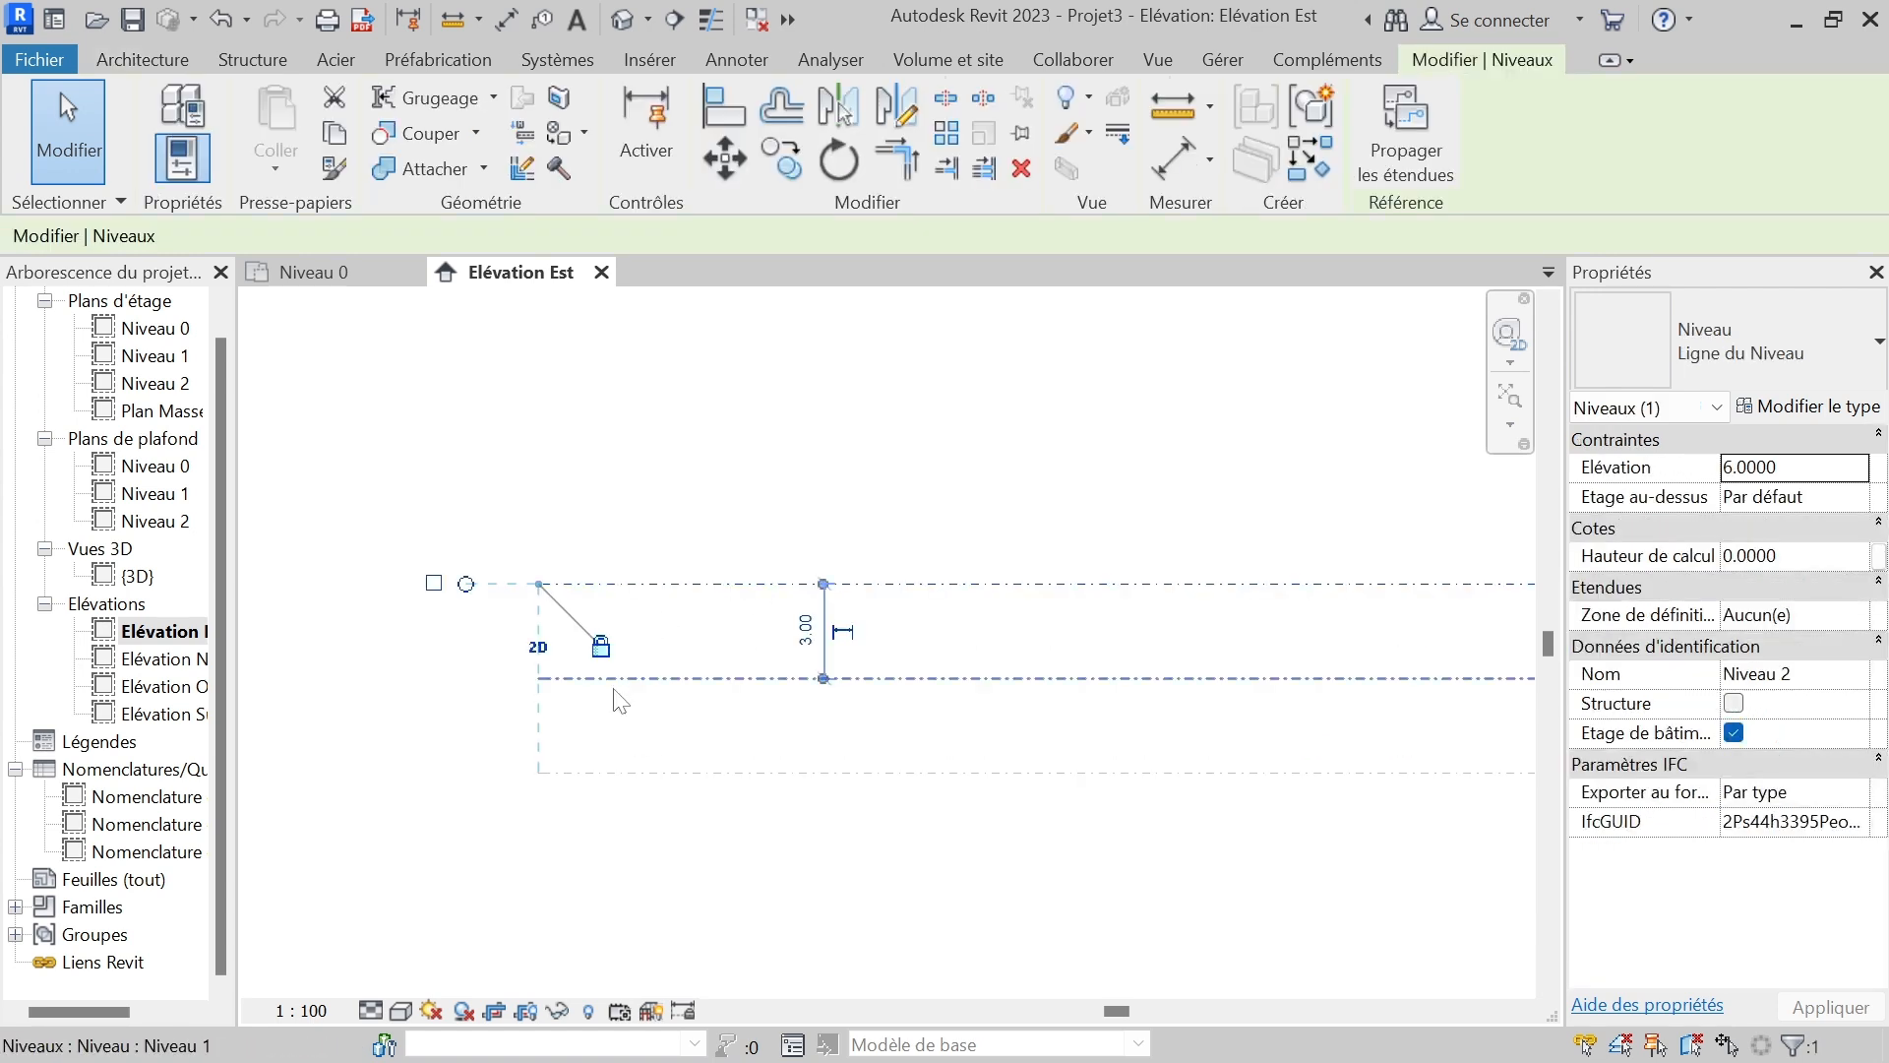
scroll(611, 669, up, 3)
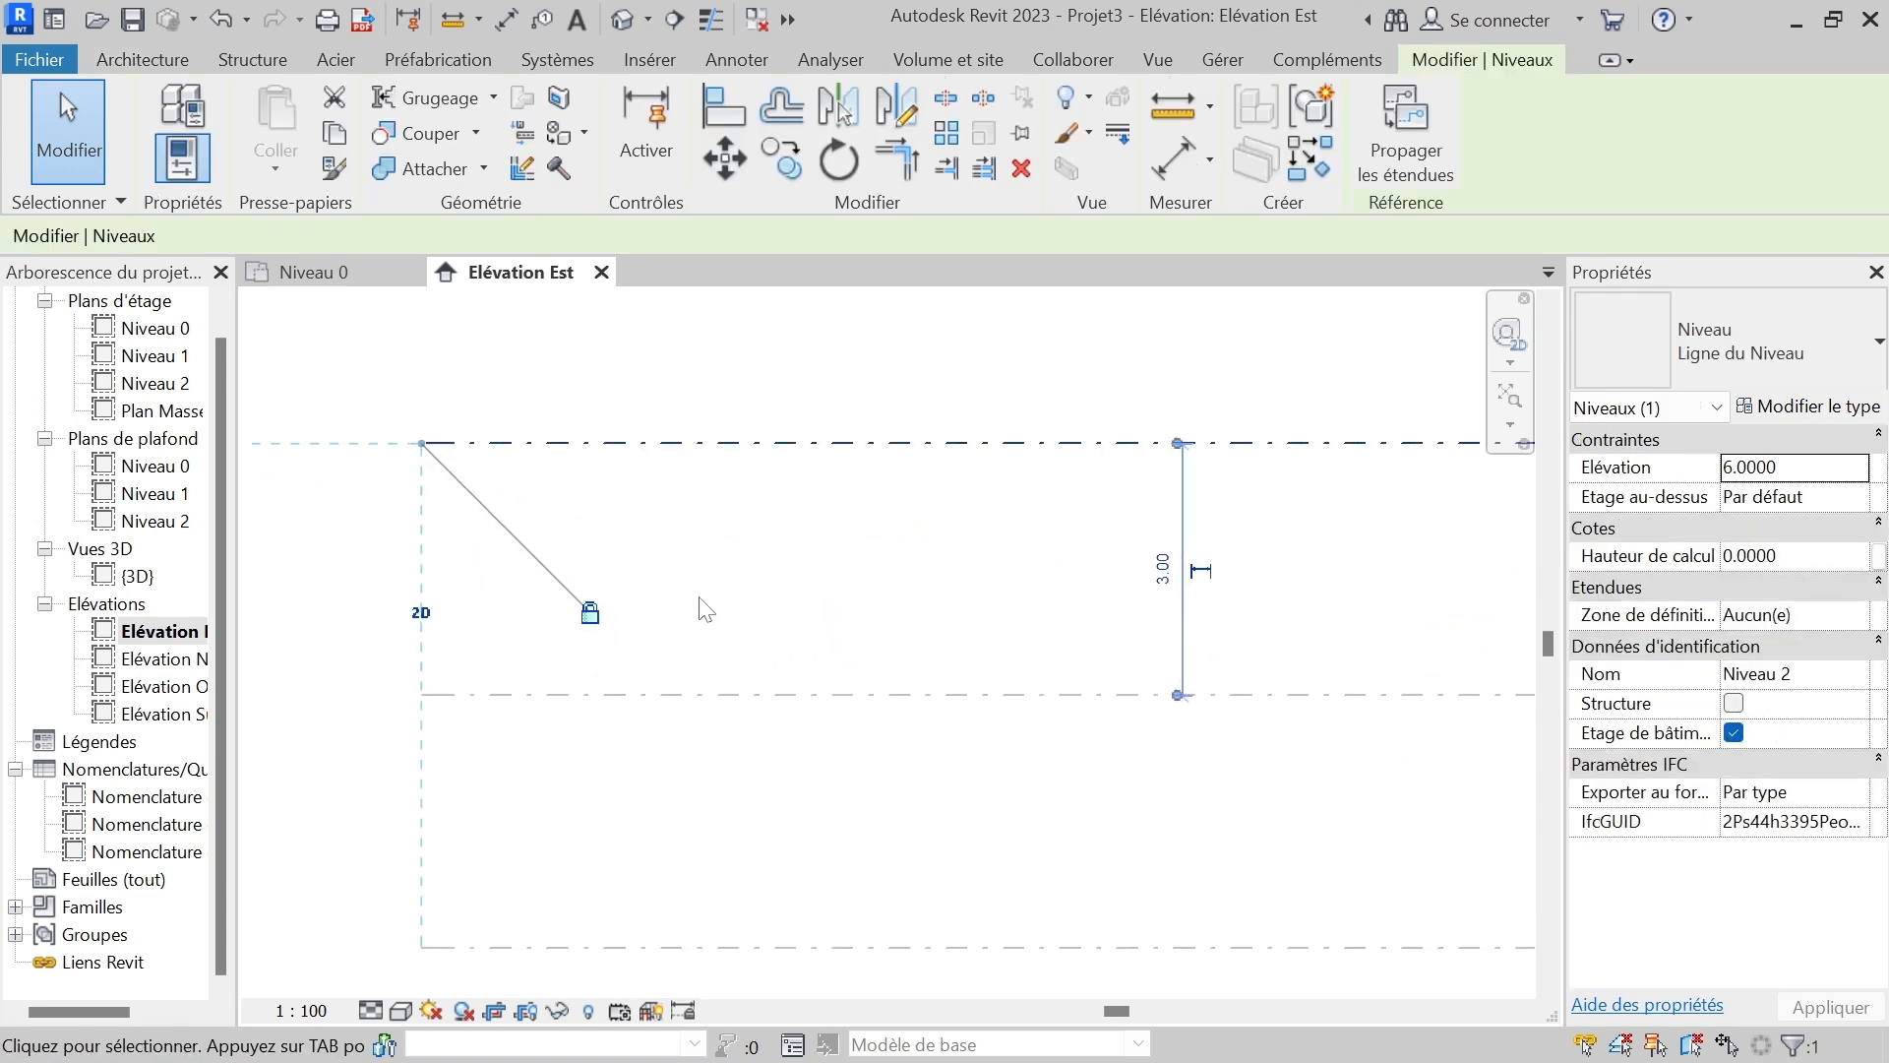
scroll(718, 595, down, 1)
click(604, 608)
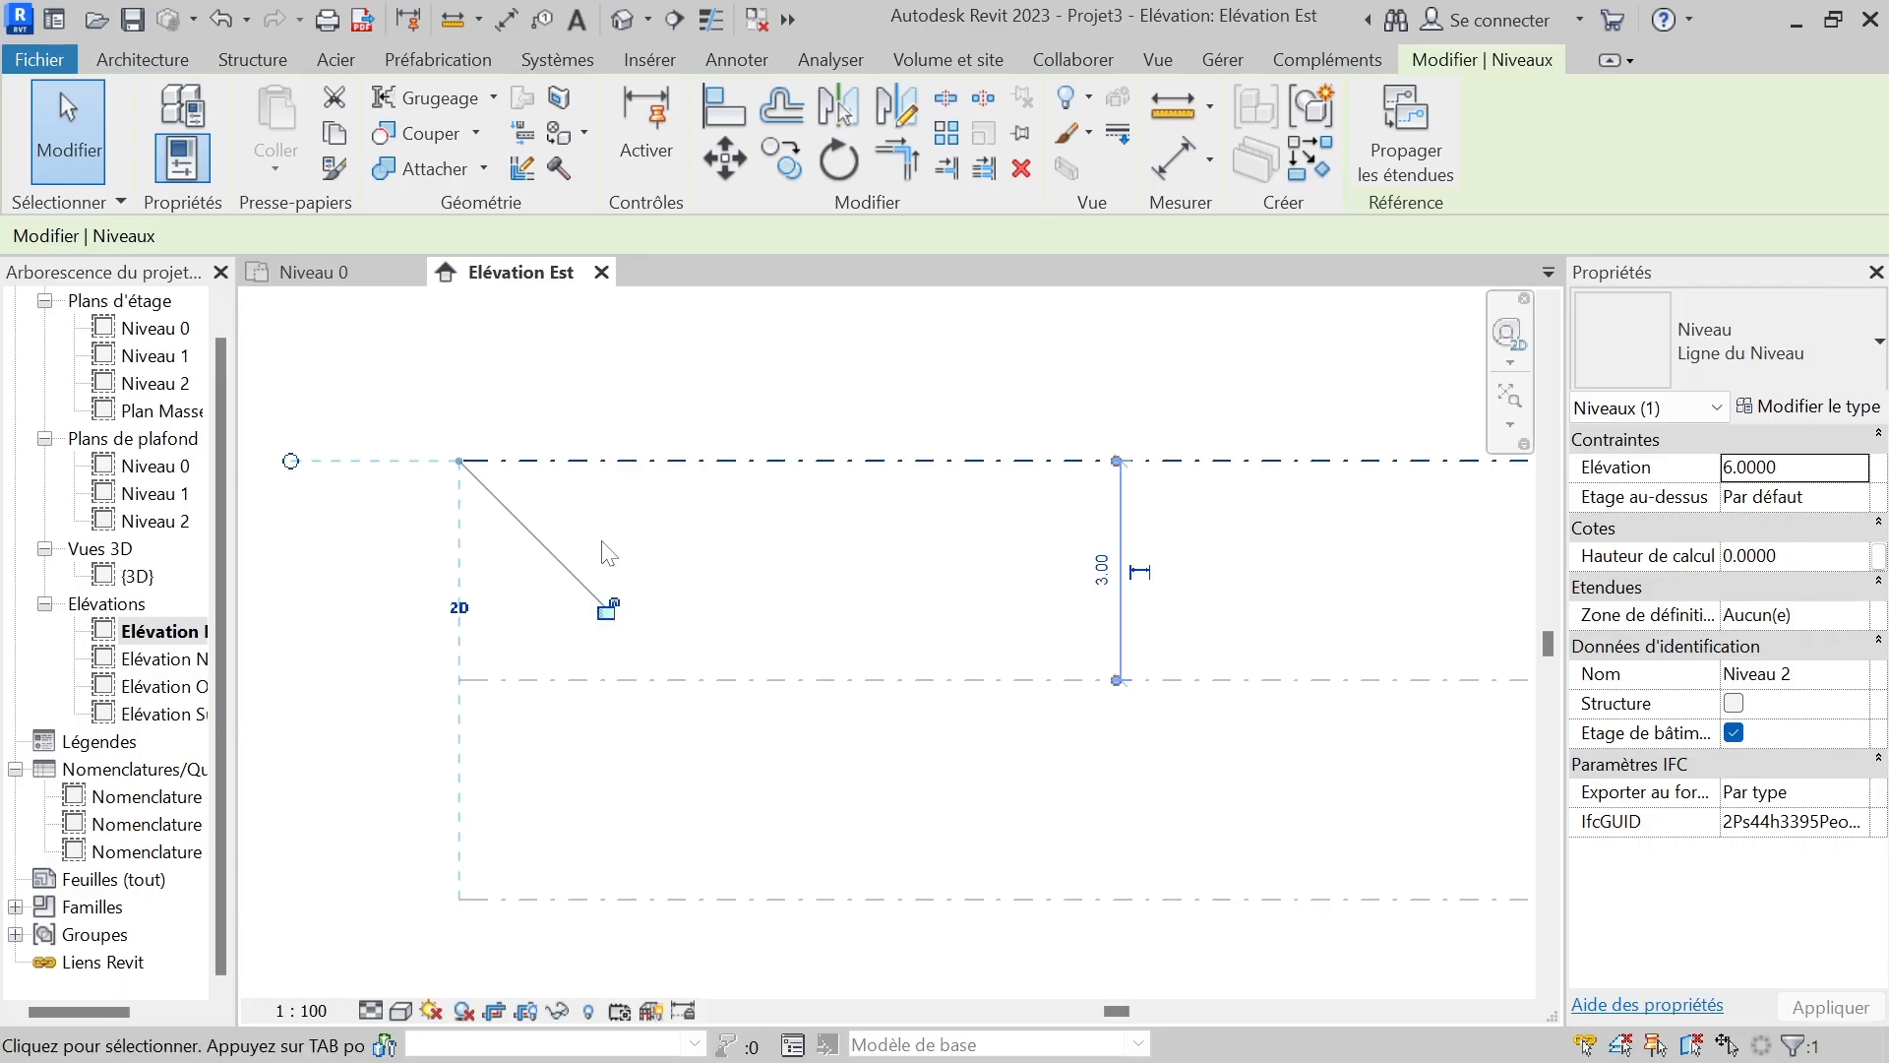
- Shorten only the Niveau 2 line by moving its headless end inward, and deselect it
scroll(603, 551, down, 5)
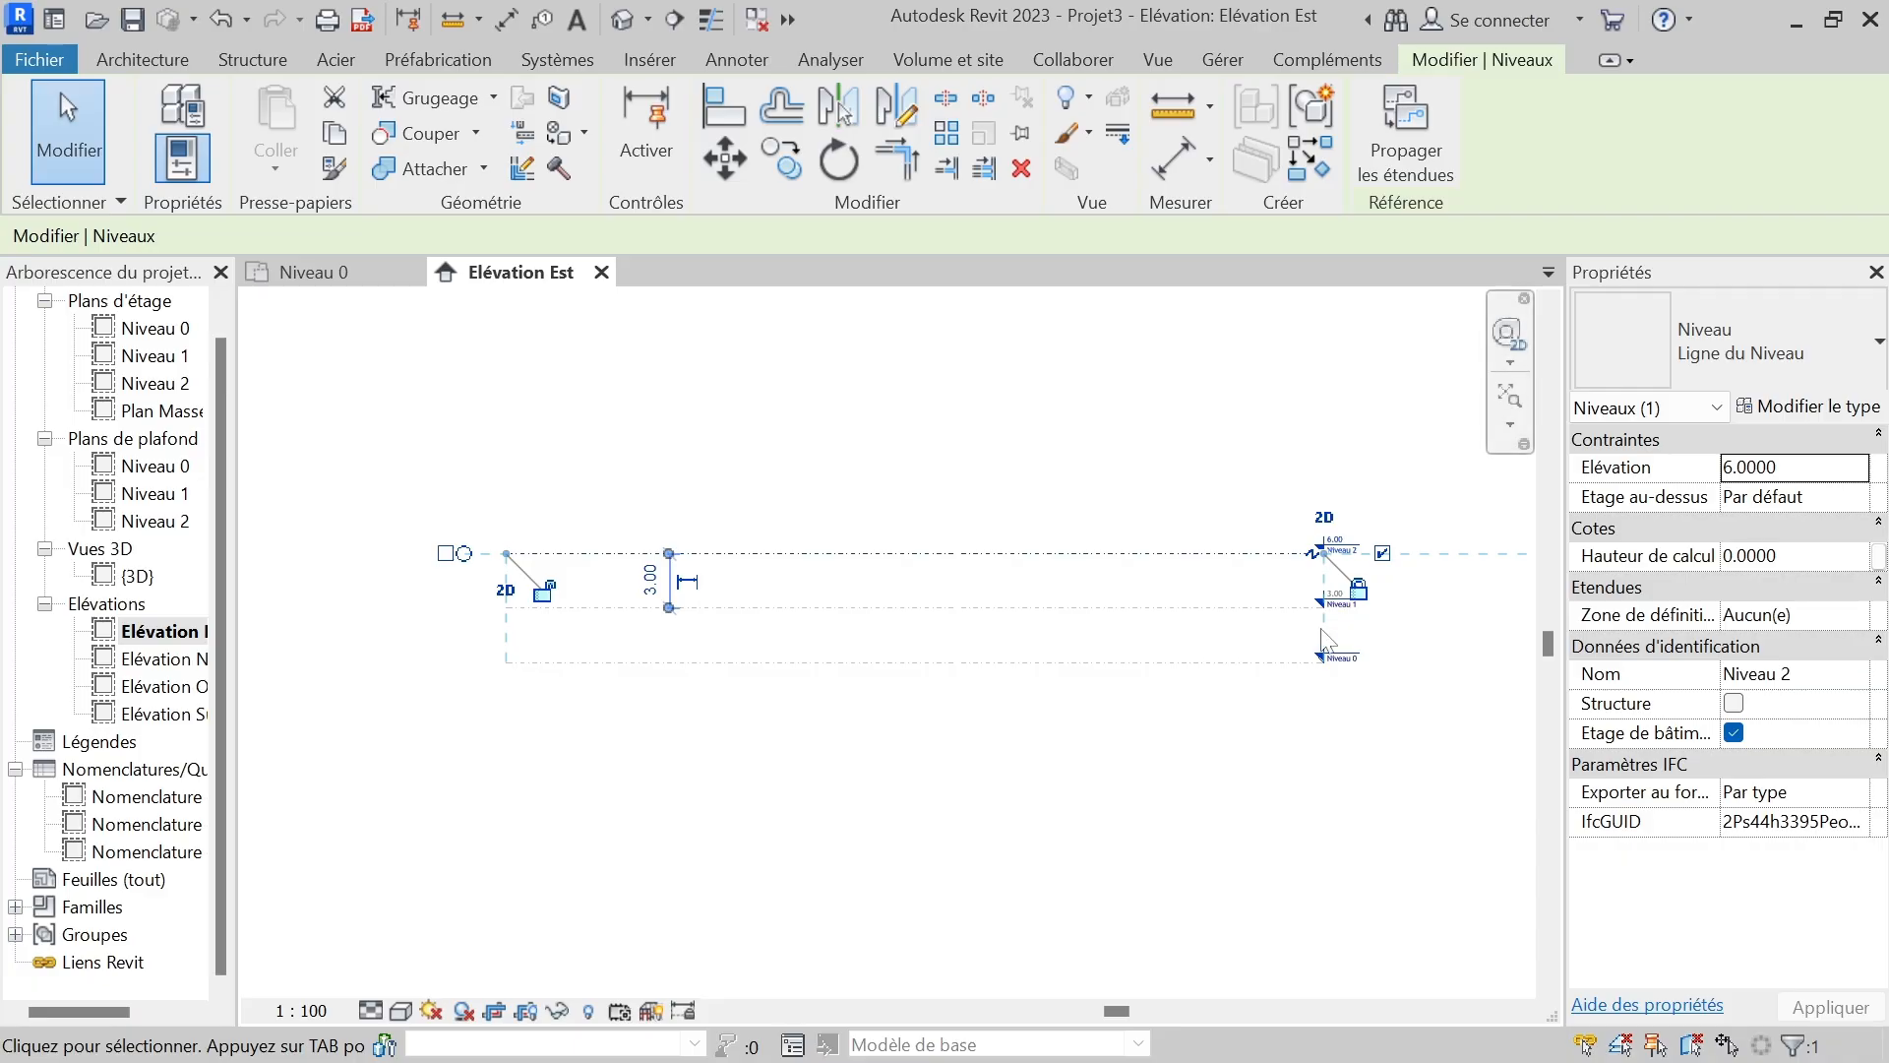
scroll(523, 561, up, 3)
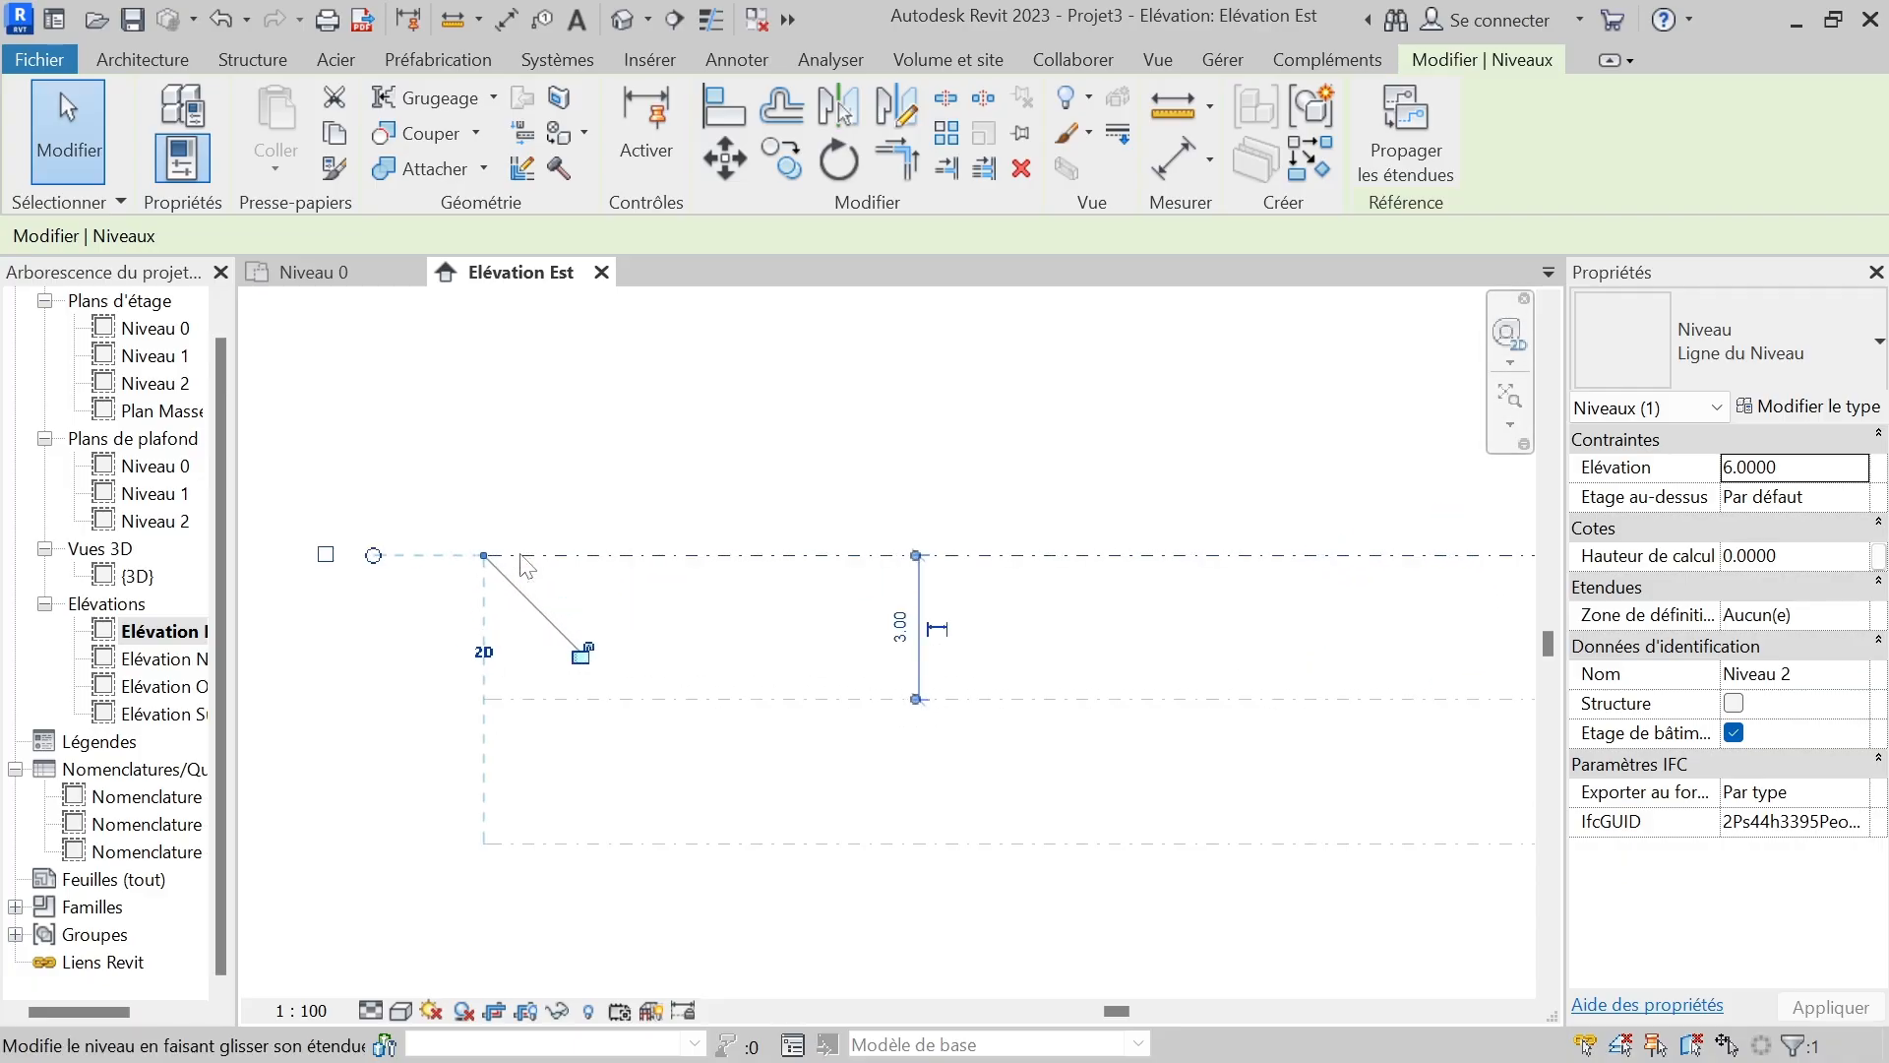
scroll(494, 549, up, 3)
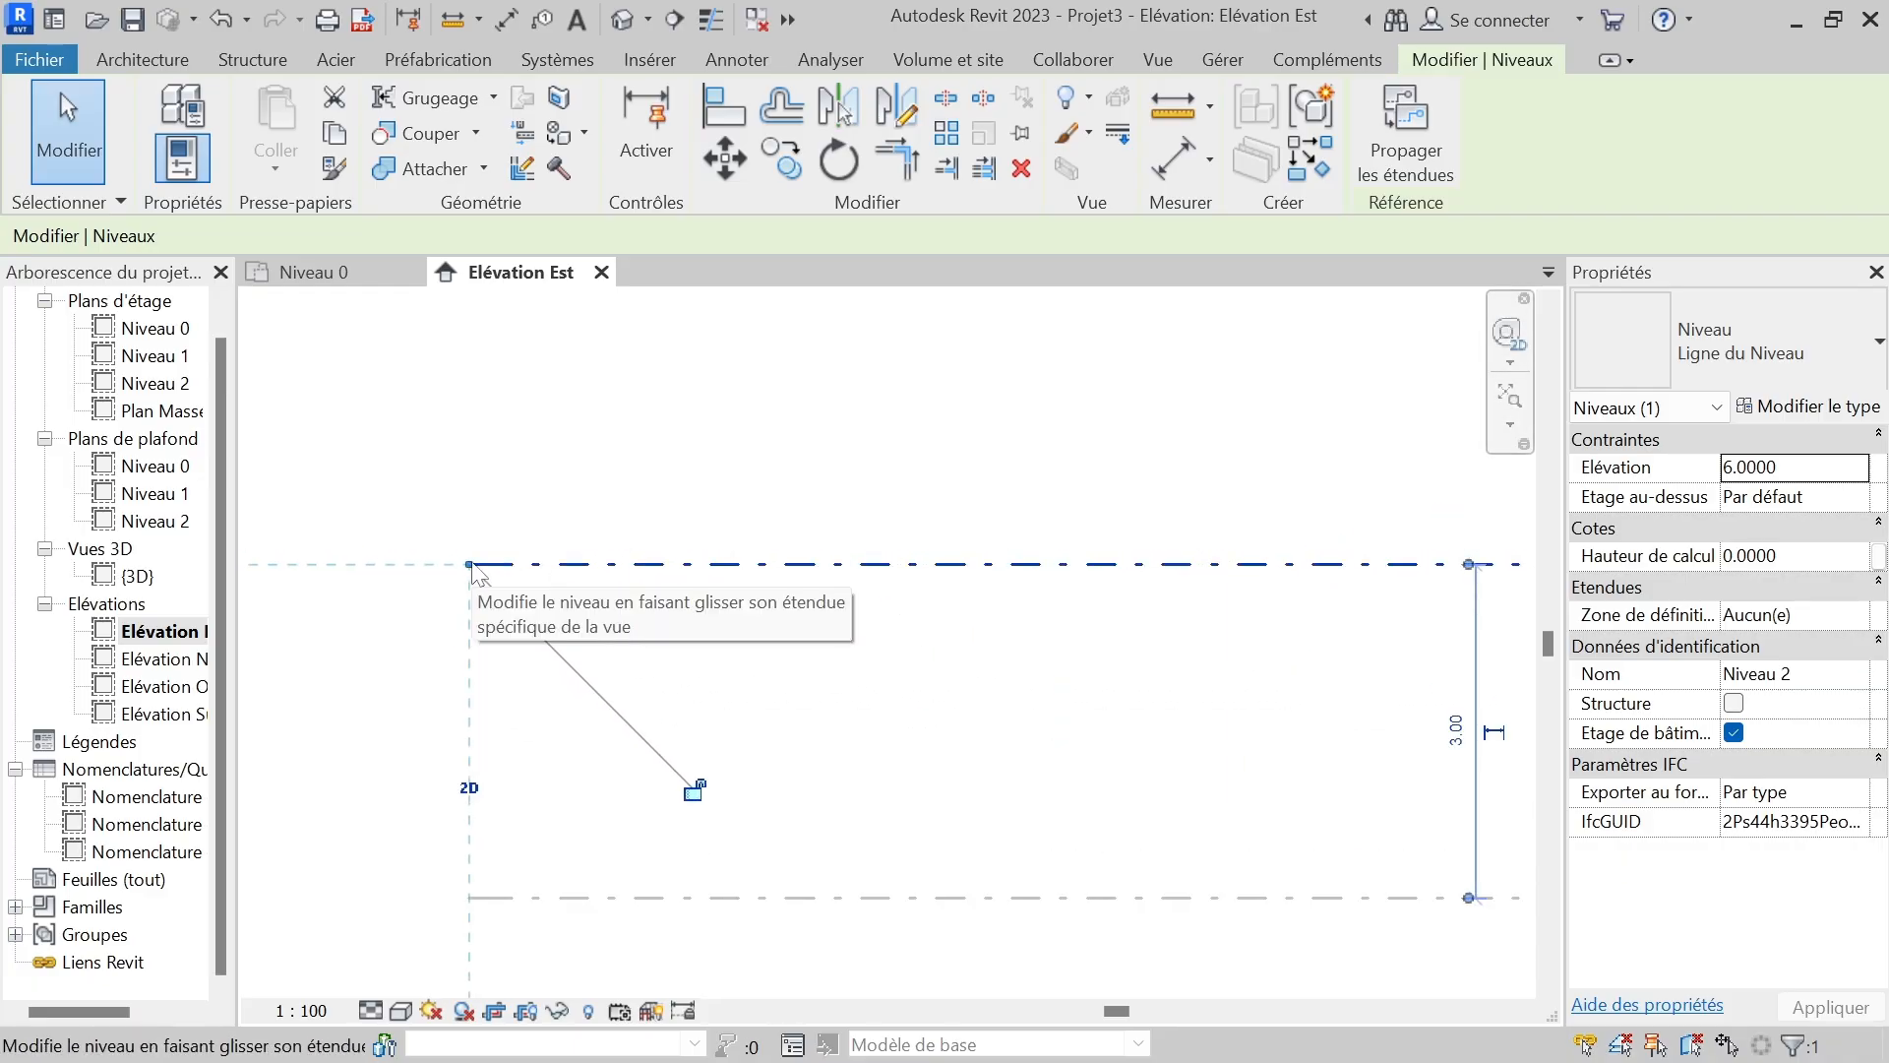
mouse_move(472, 565)
mouse_down()
mouse_move(961, 562)
mouse_move(619, 584)
mouse_move(1058, 588)
mouse_move(718, 572)
mouse_up()
scroll(619, 584, down, 3)
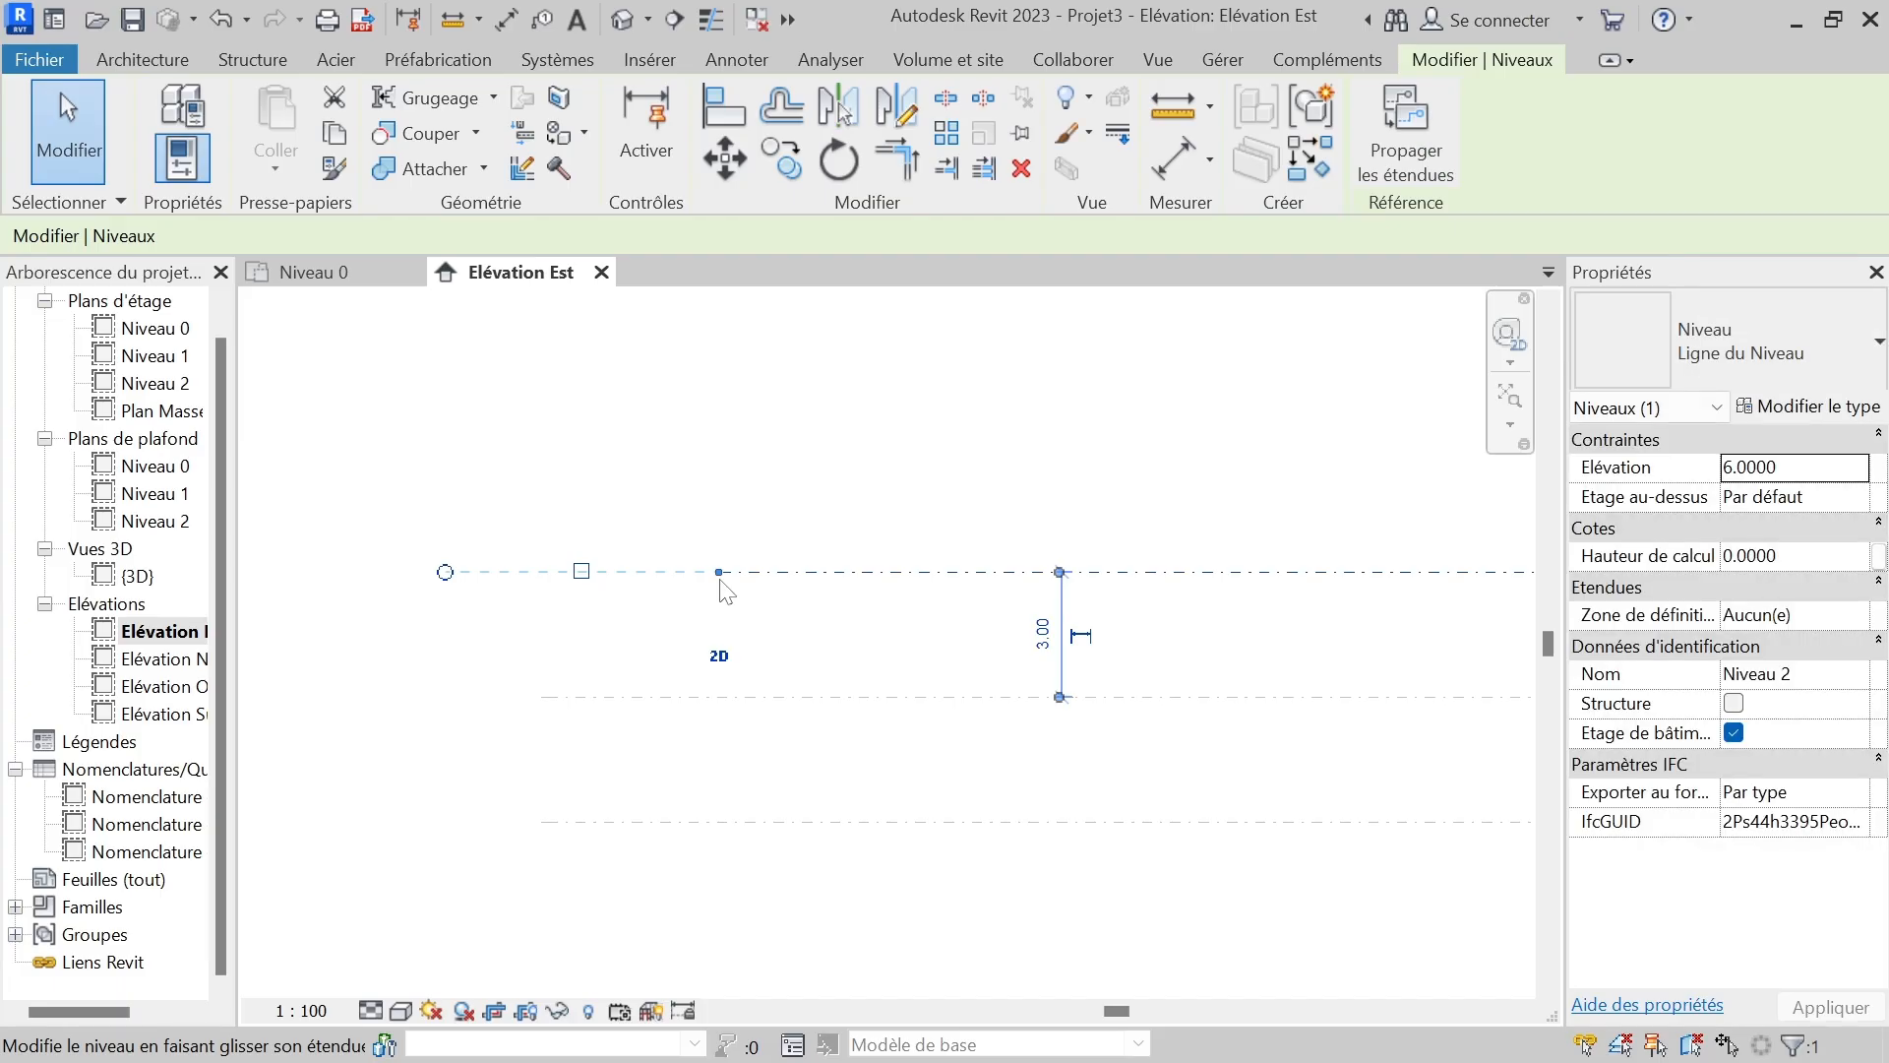
scroll(590, 571, down, 3)
click(775, 799)
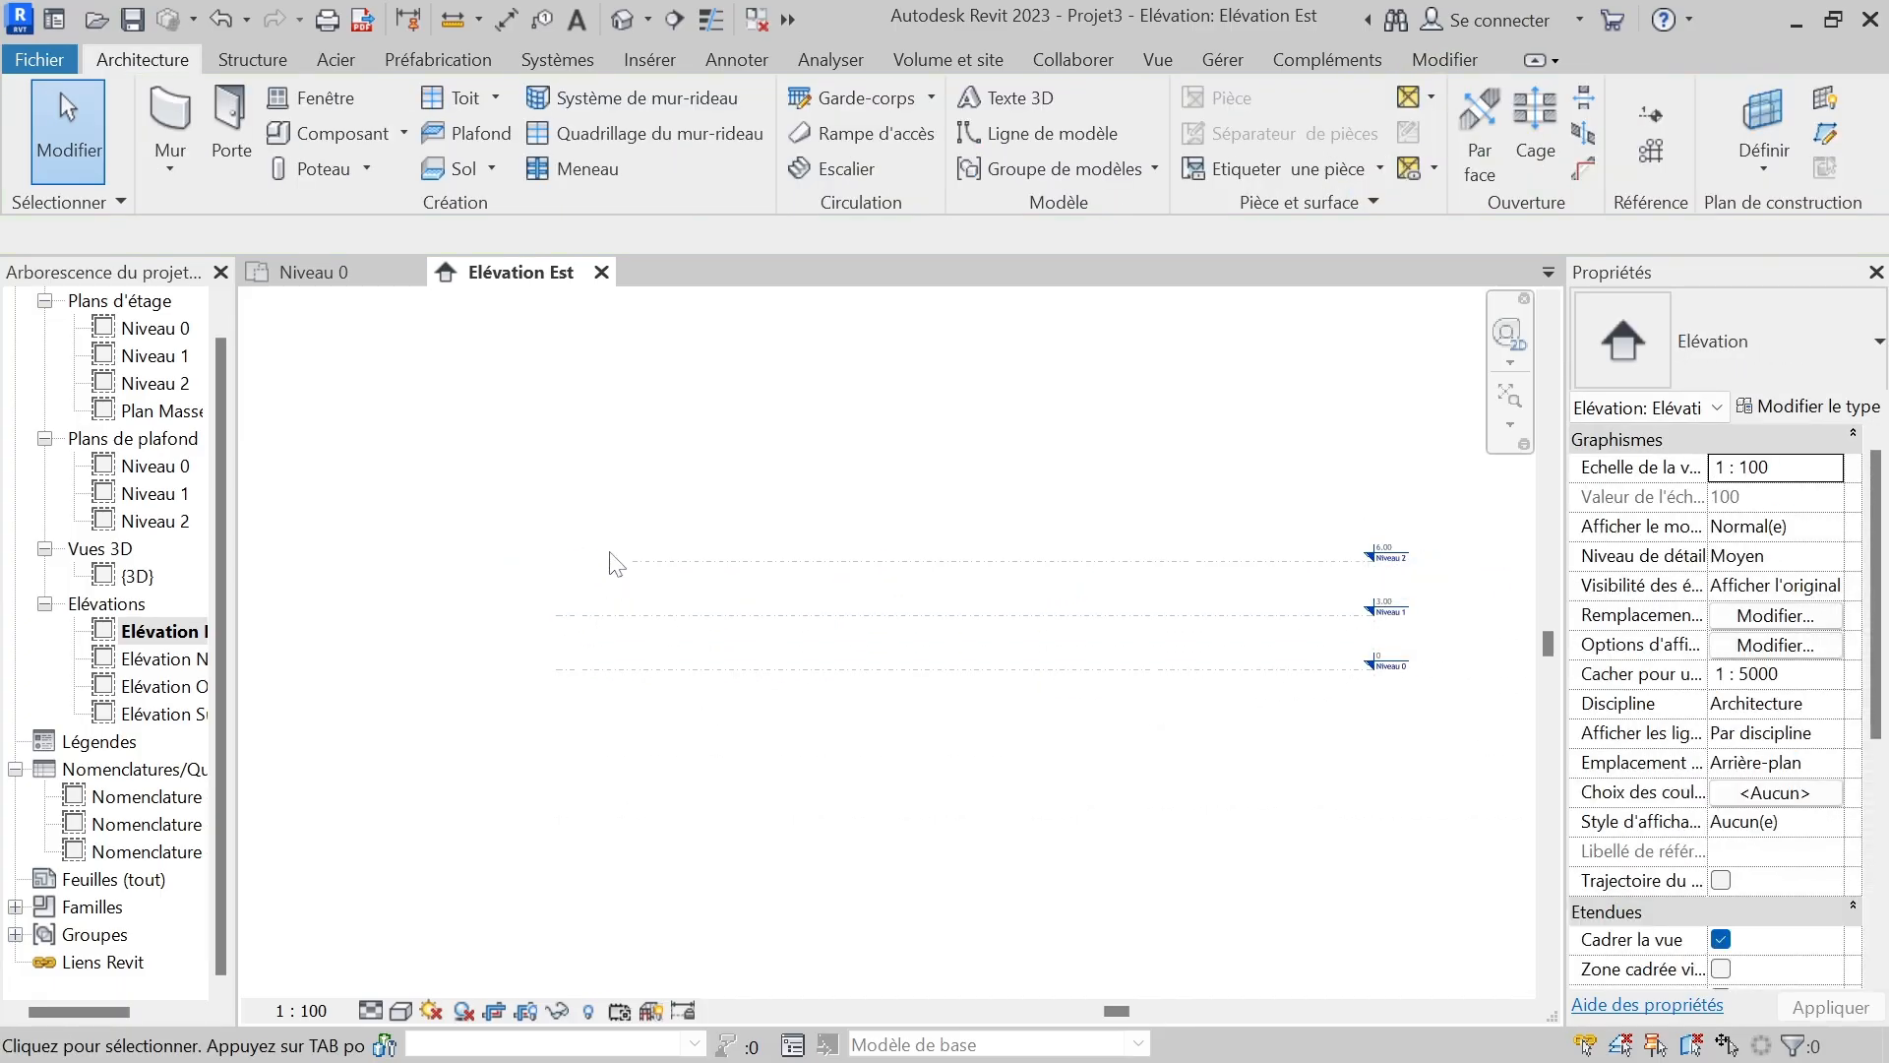
- Compare the extent of the Niveau 2 line with the Niveau 1 and Niveau 0 lines in the east elevation
scroll(508, 513, down, 2)
scroll(1082, 581, up, 2)
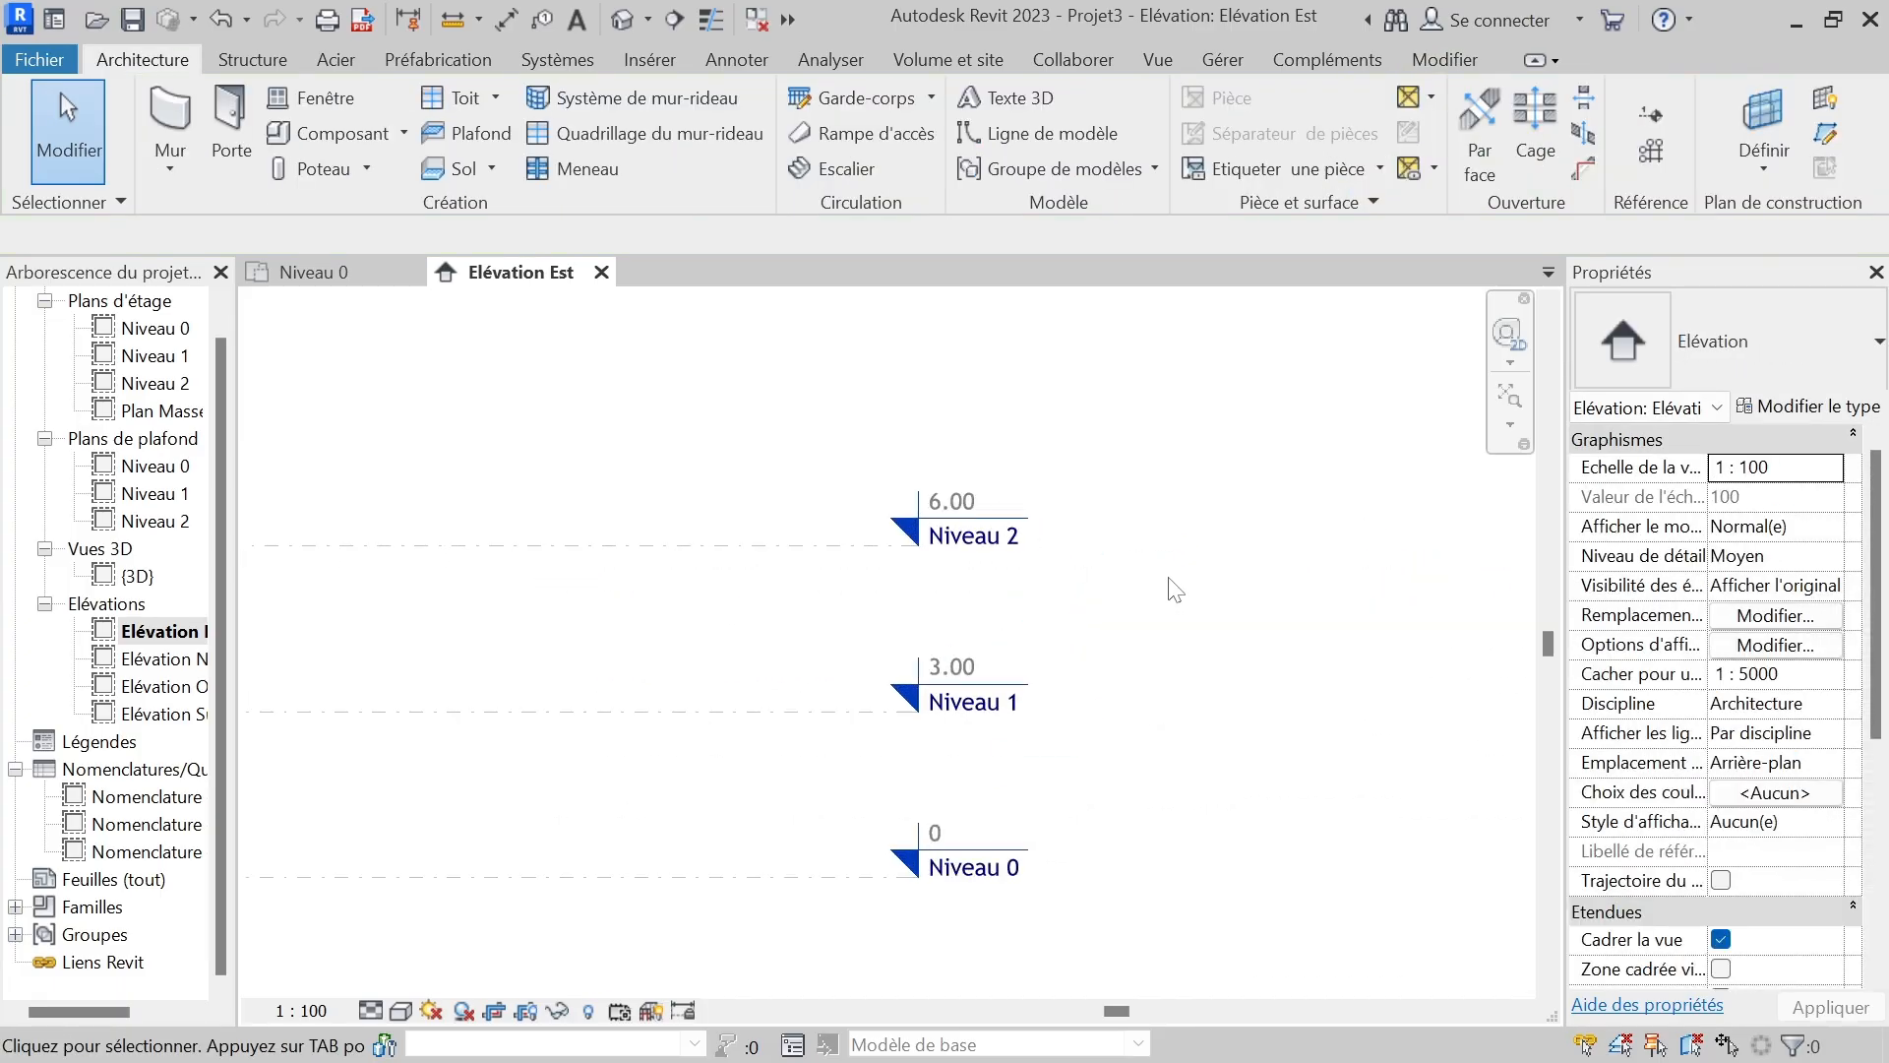
scroll(1082, 600, down, 2)
scroll(1353, 605, down, 2)
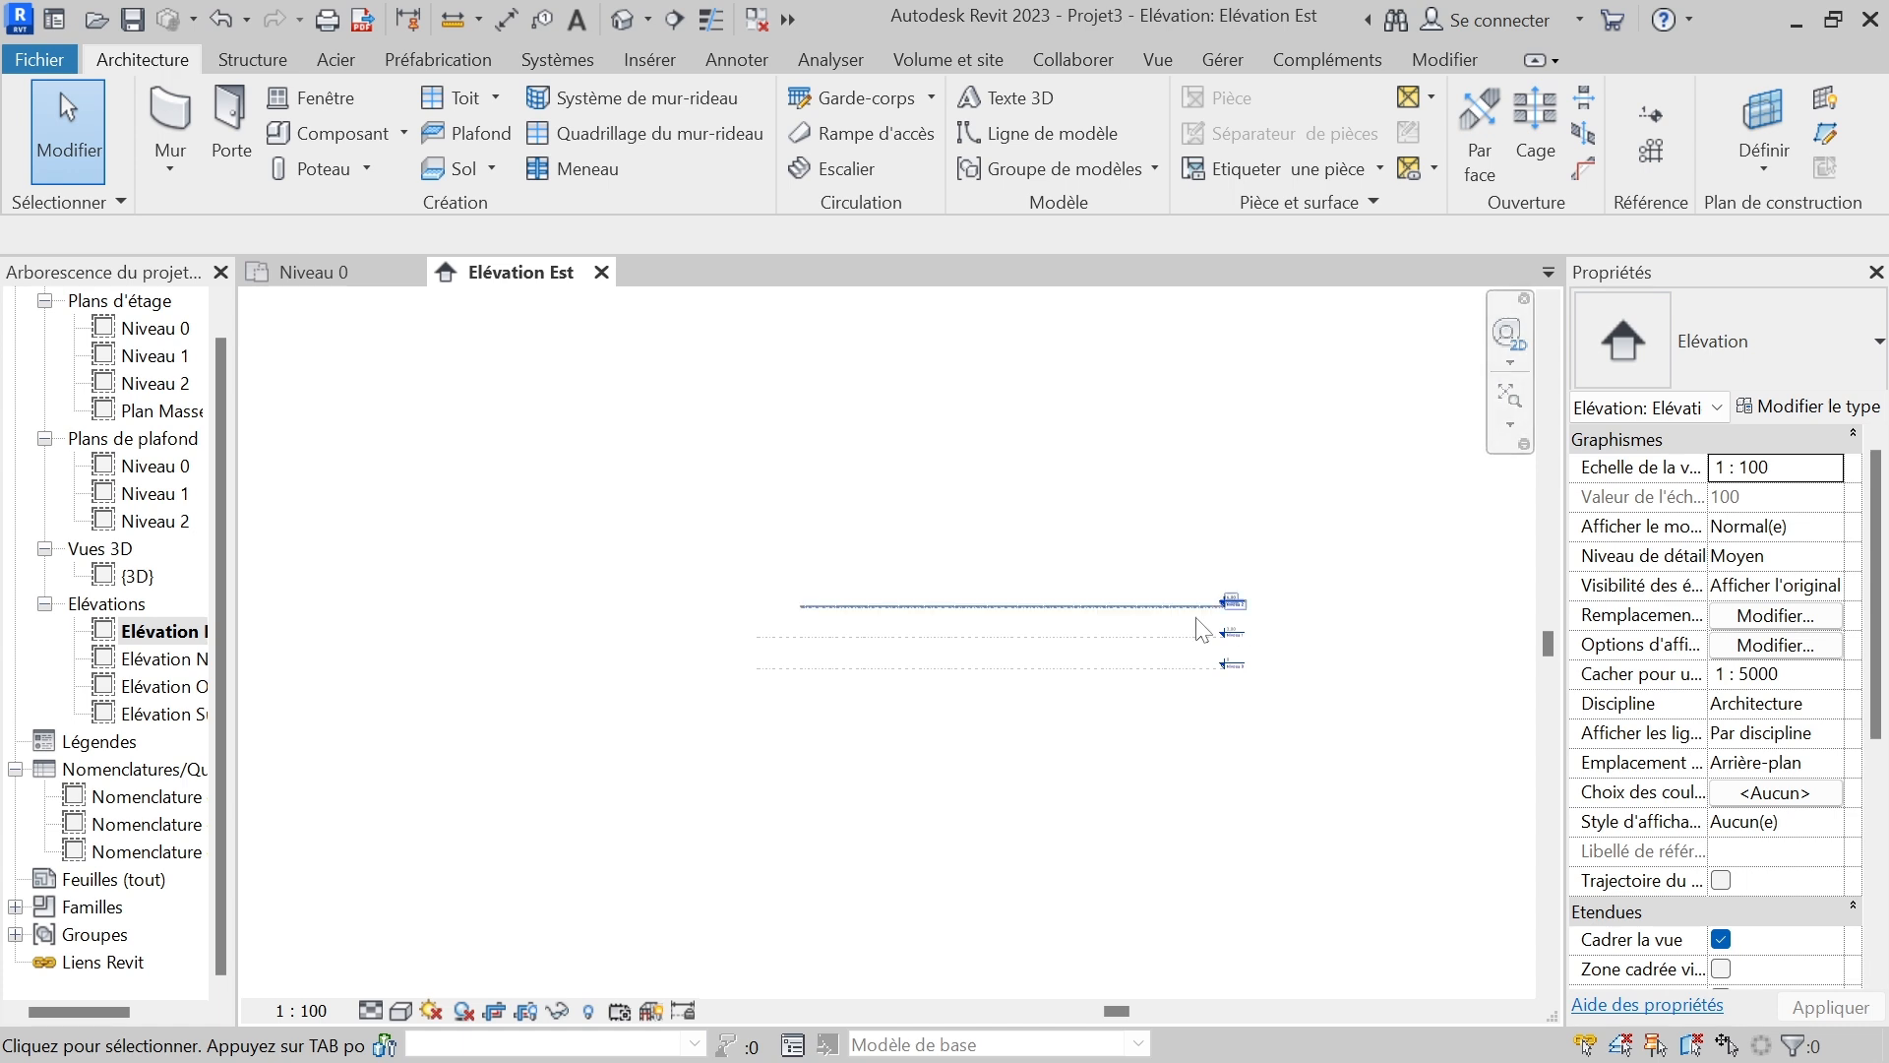
scroll(836, 651, up, 3)
scroll(689, 748, up, 2)
scroll(399, 831, down, 2)
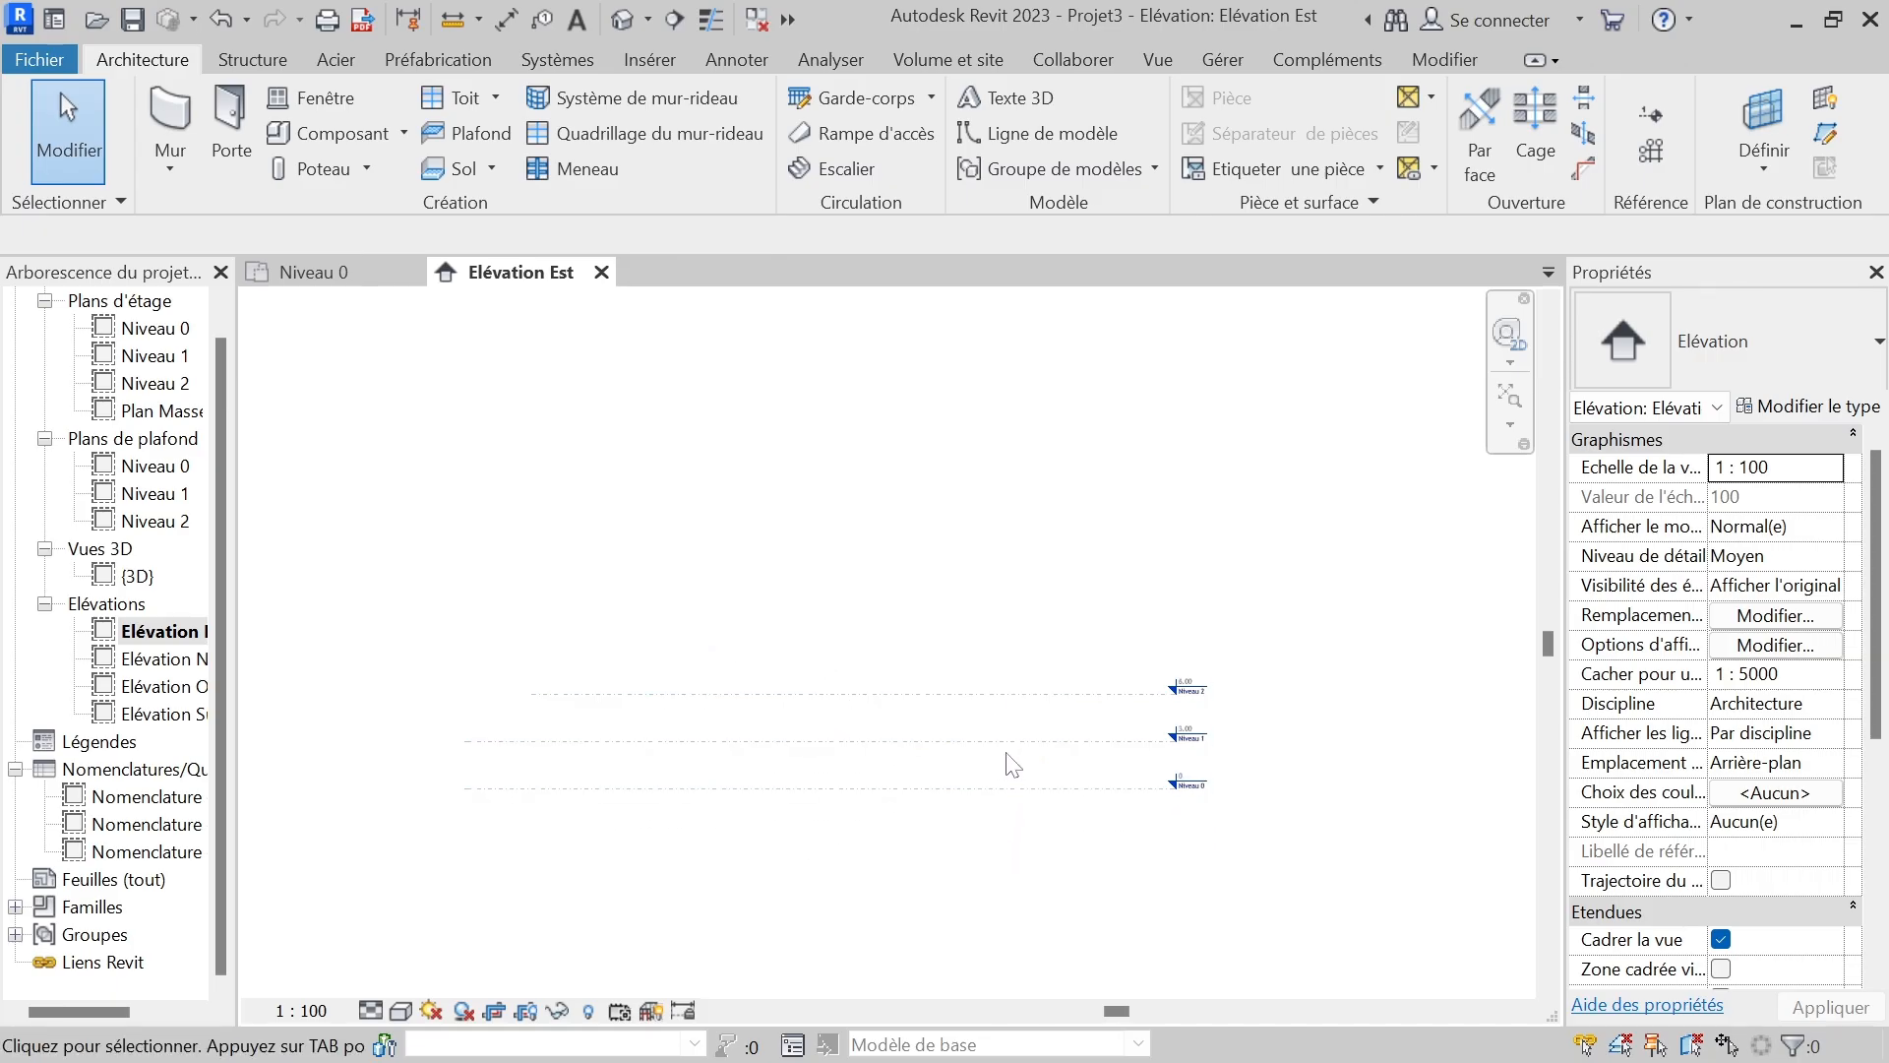
scroll(1246, 660, up, 6)
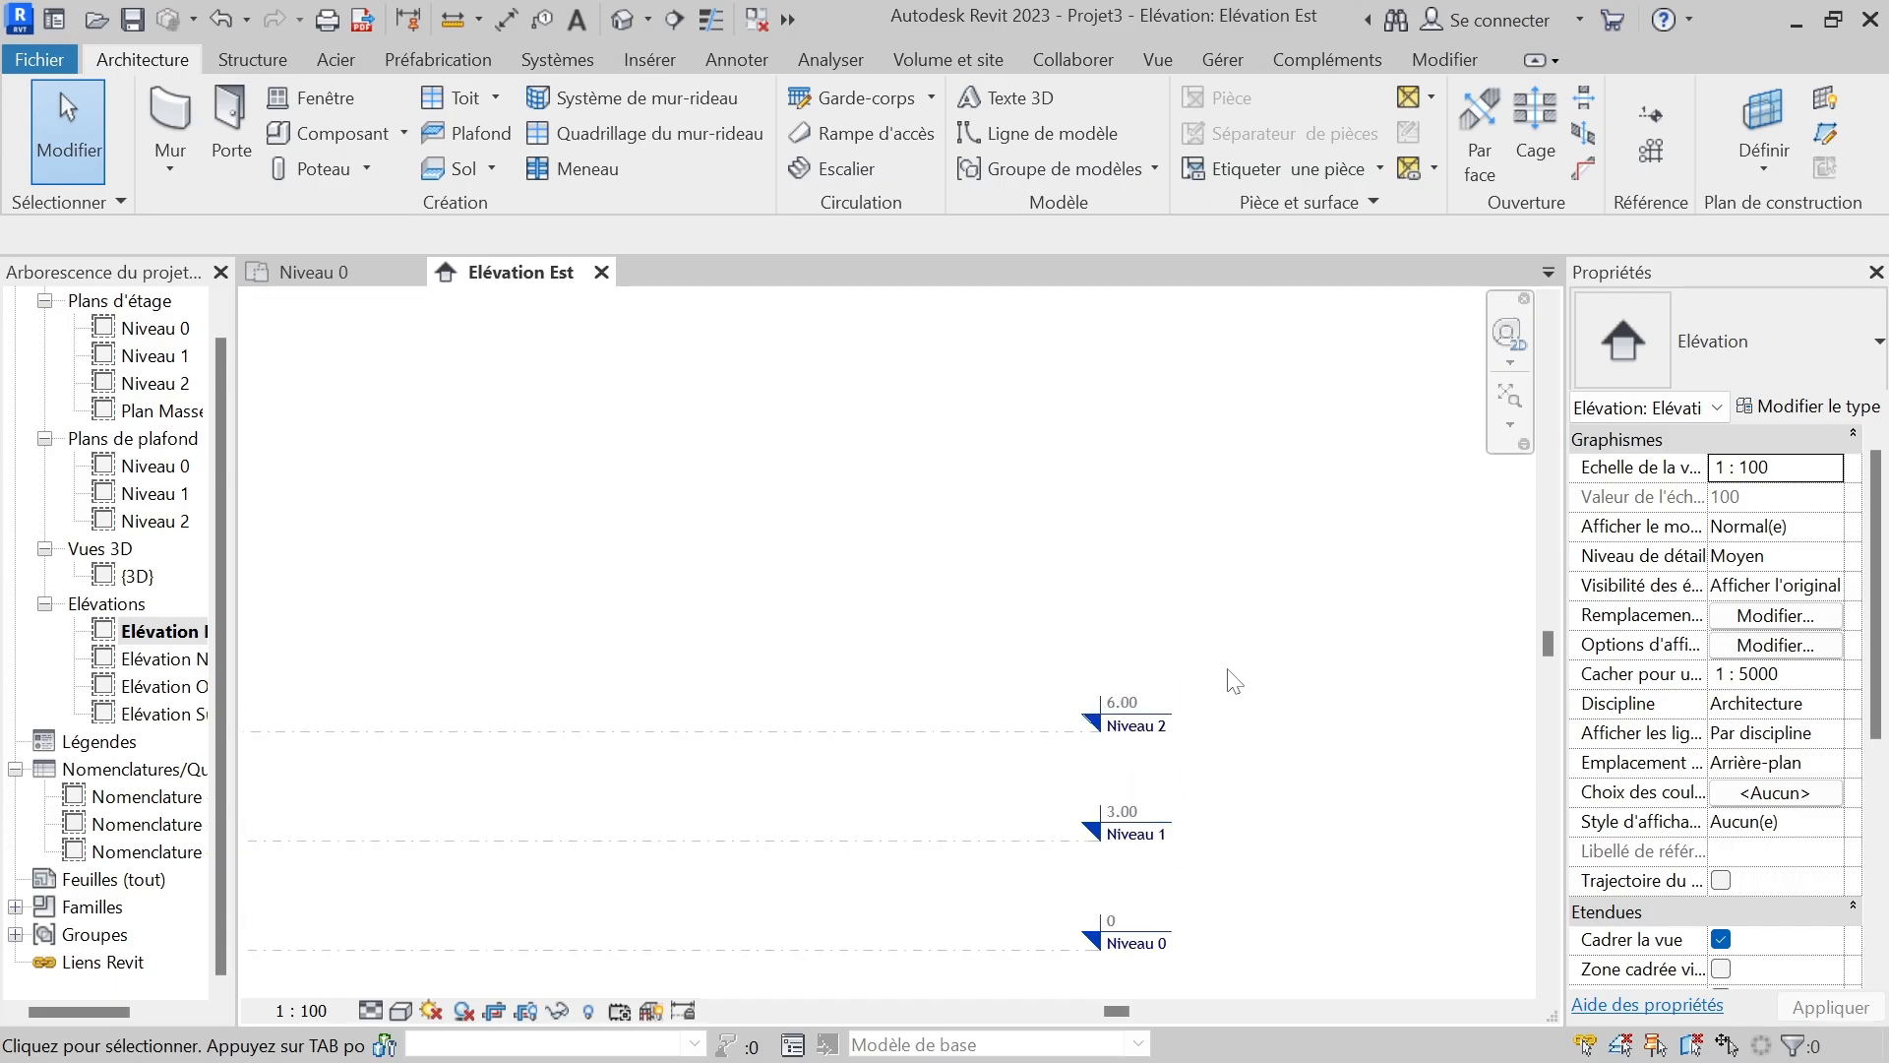
scroll(1182, 712, up, 1)
scroll(1182, 514, down, 5)
- Examine the Niveau 0, Niveau 1 and Niveau 2 level heads against the plan views listed in the project browser
scroll(1102, 792, up, 5)
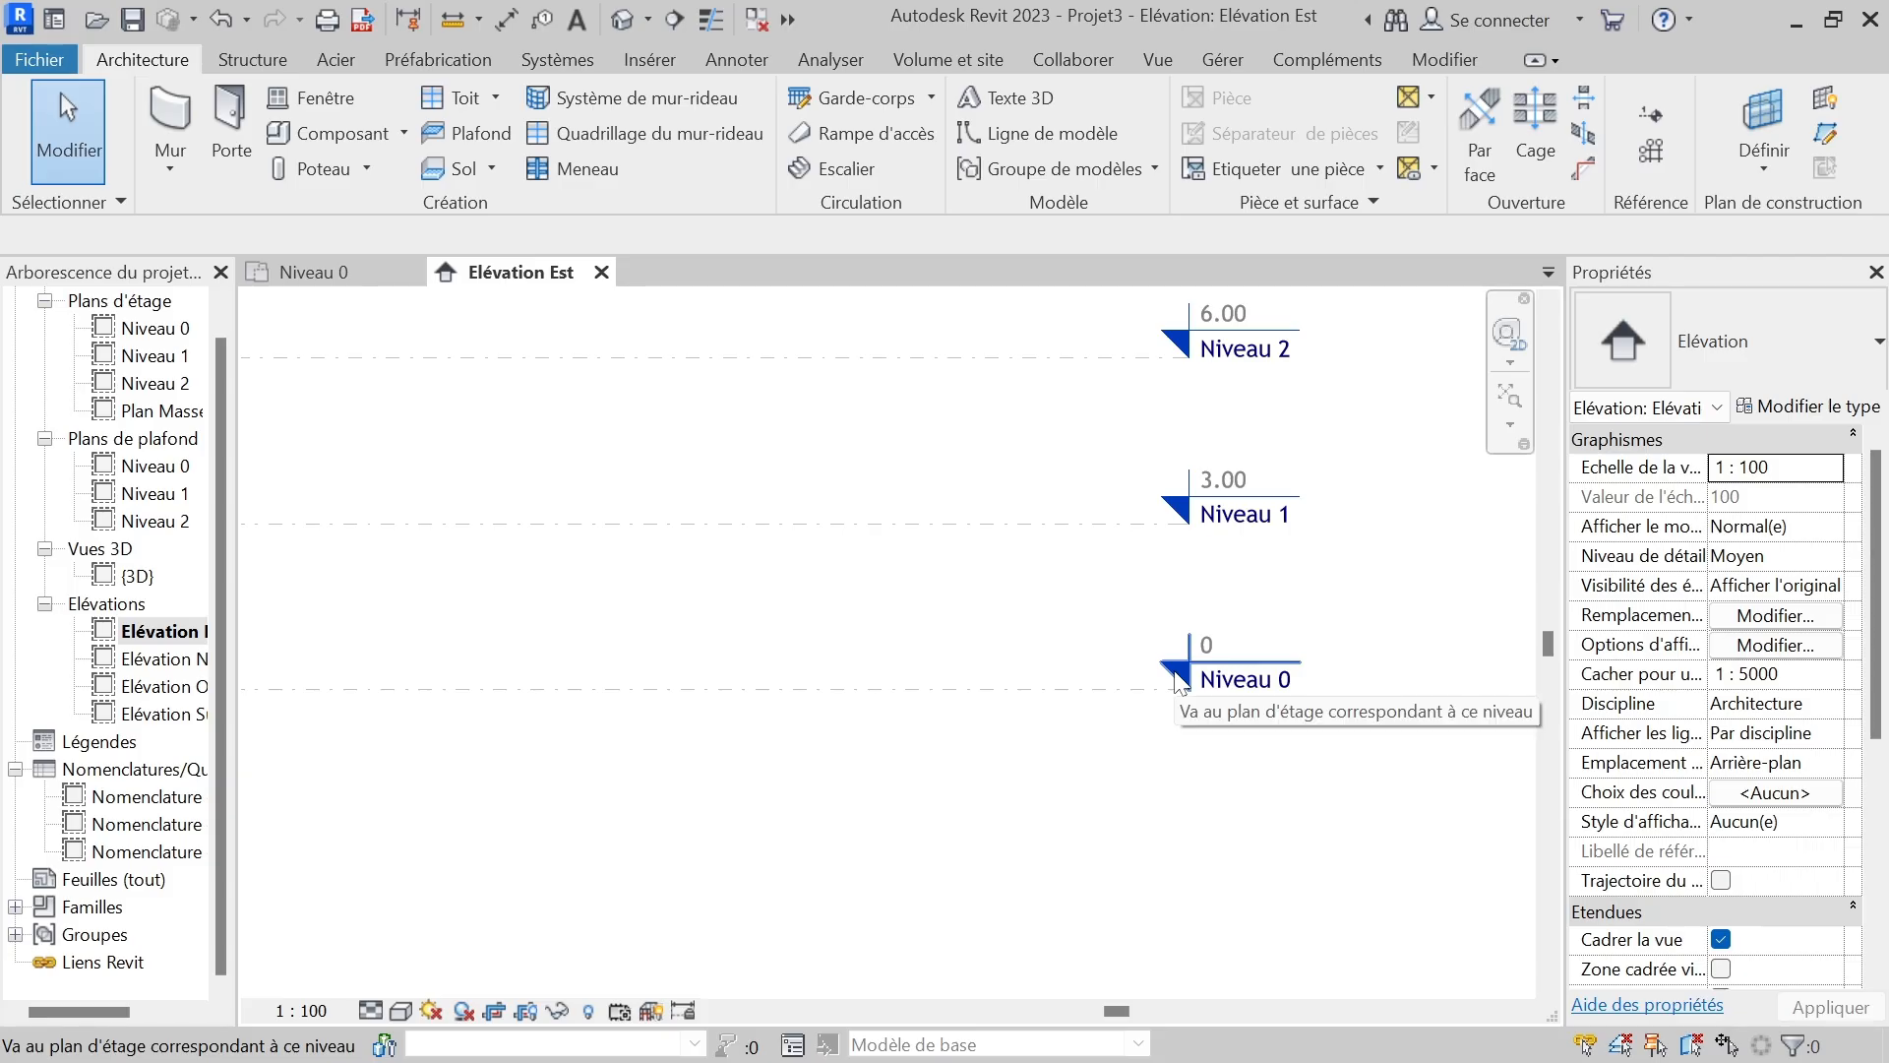
scroll(1107, 821, down, 4)
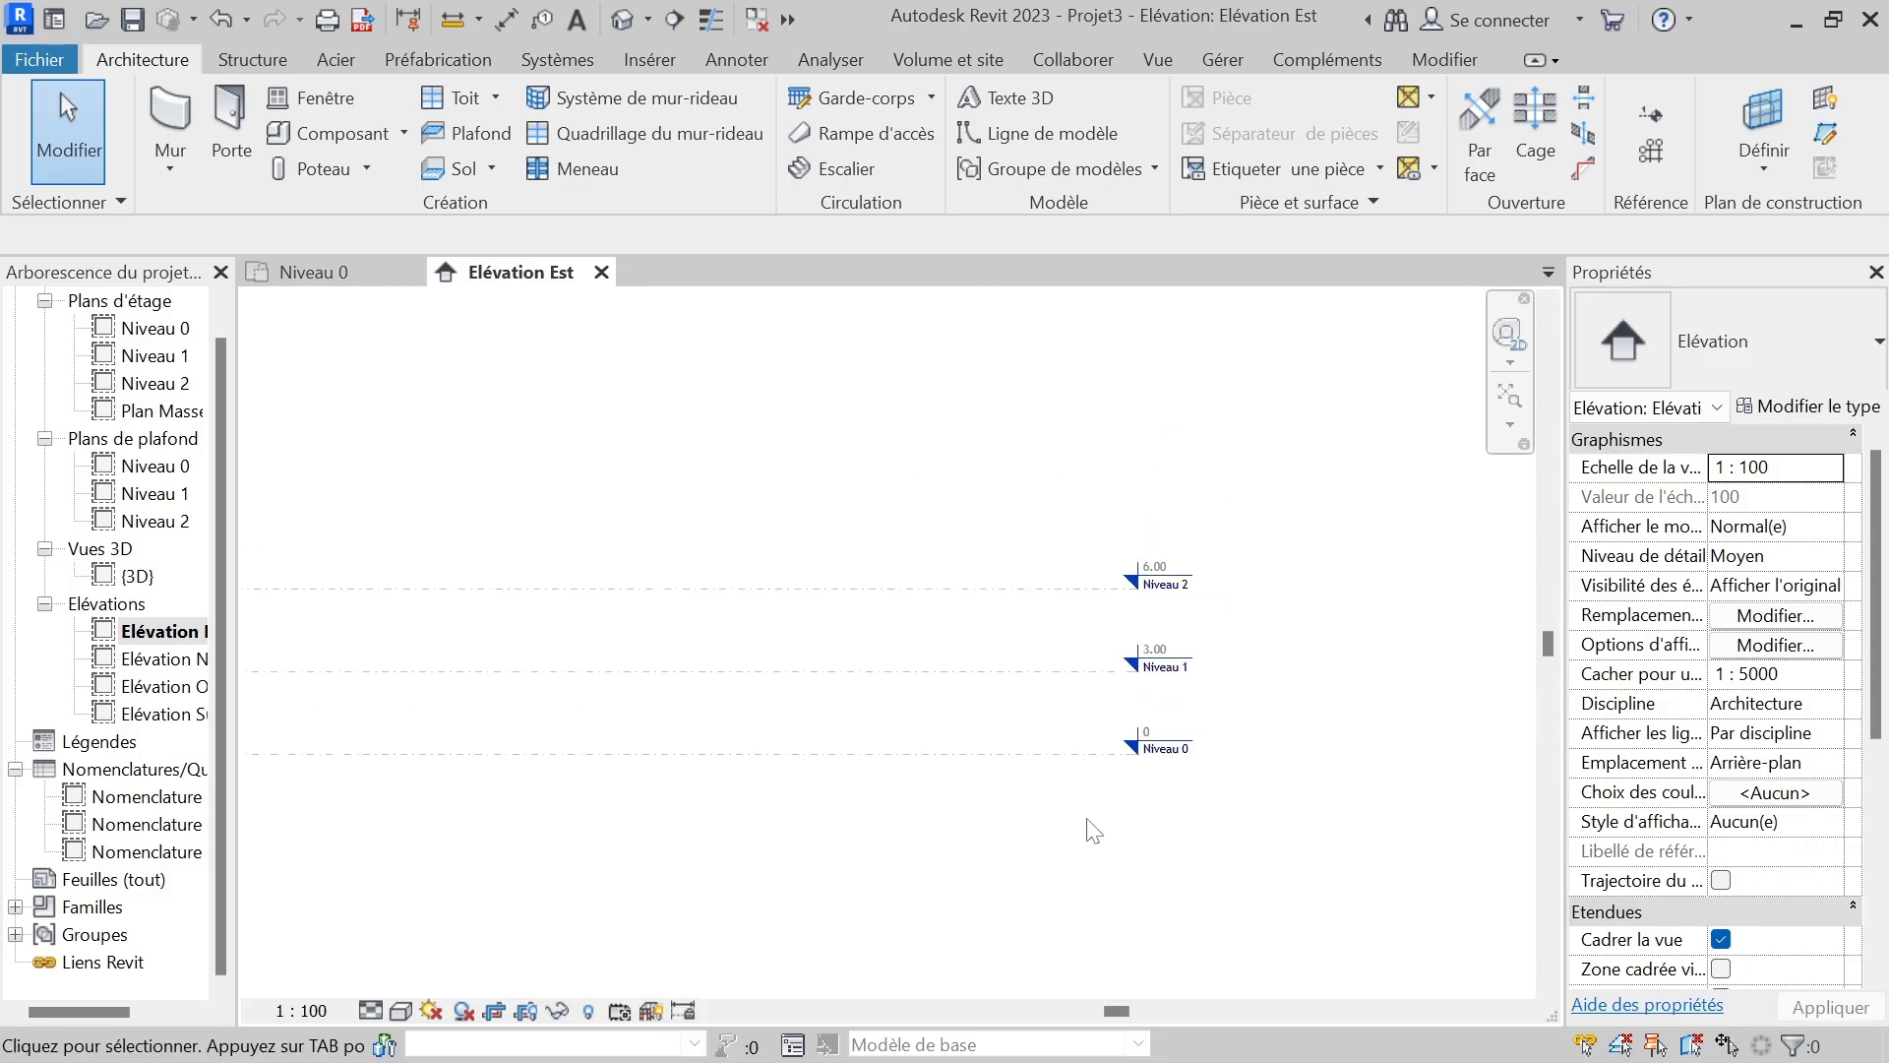
scroll(1123, 787, up, 4)
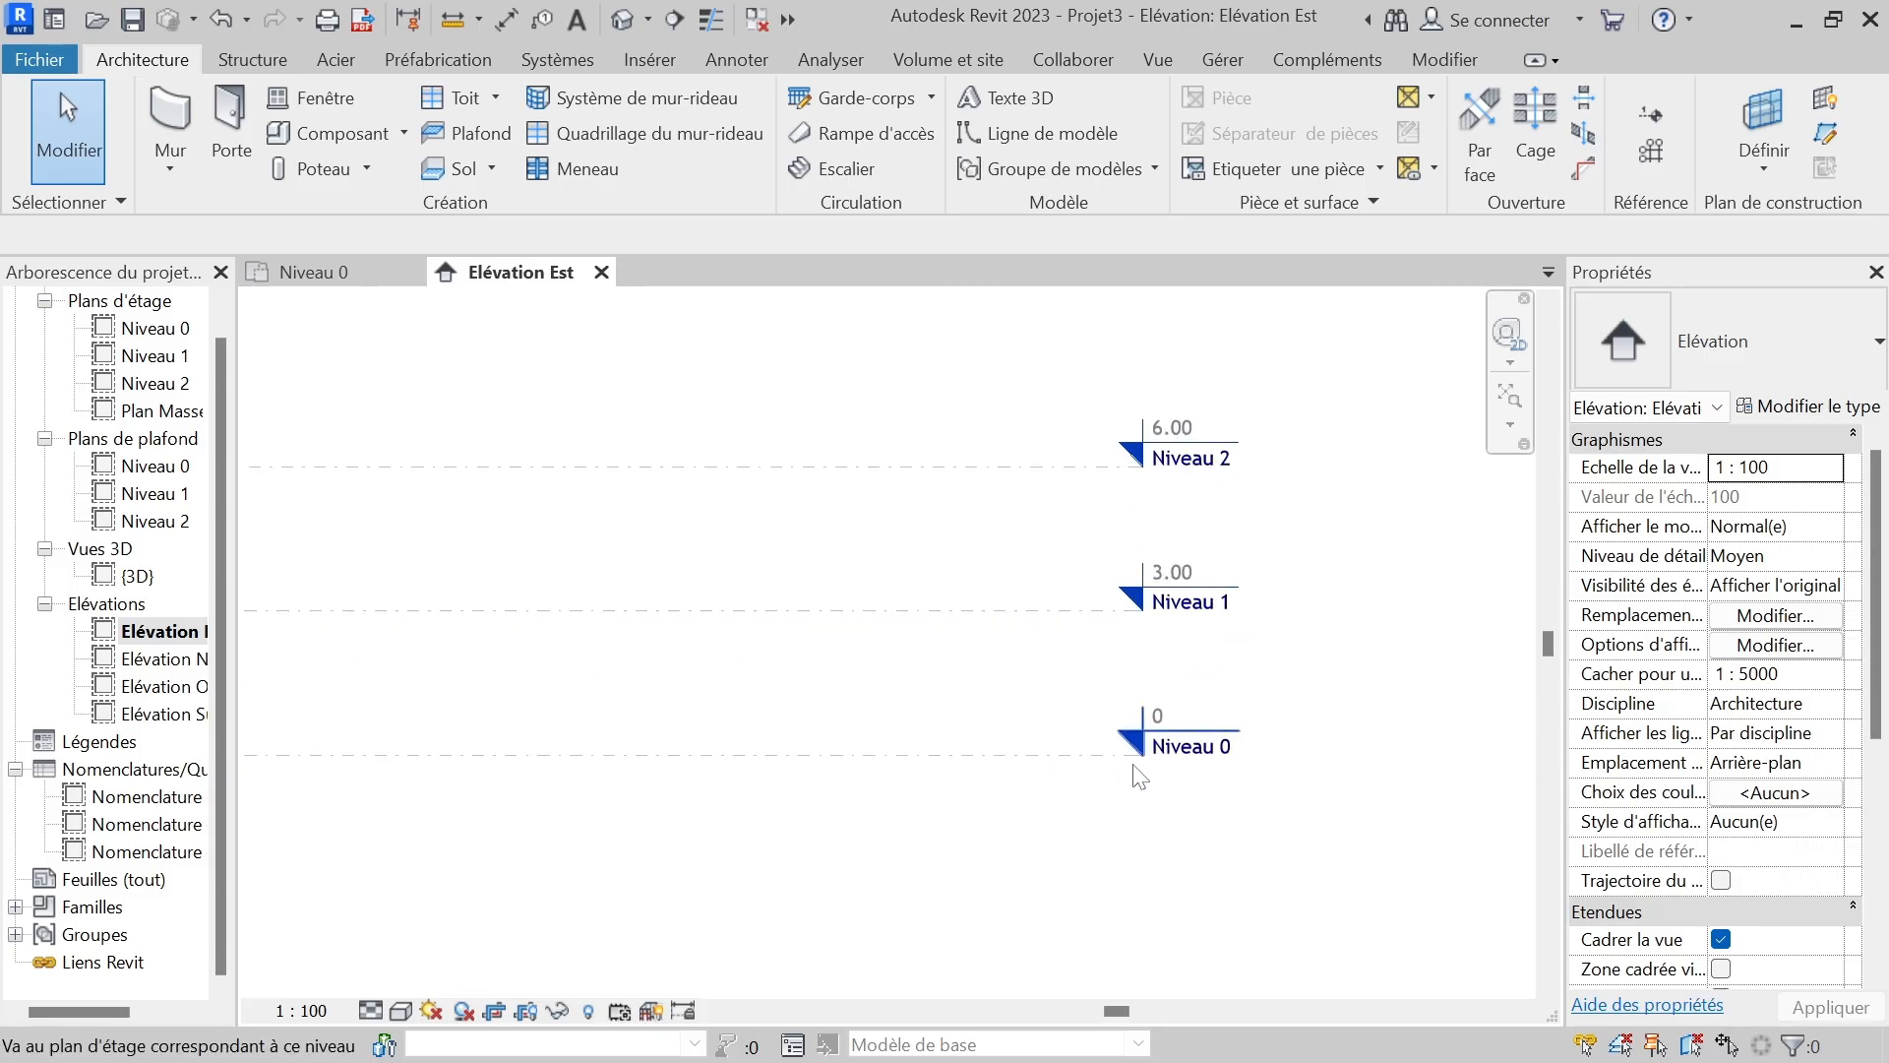
scroll(1045, 795, down, 2)
scroll(1132, 802, up, 3)
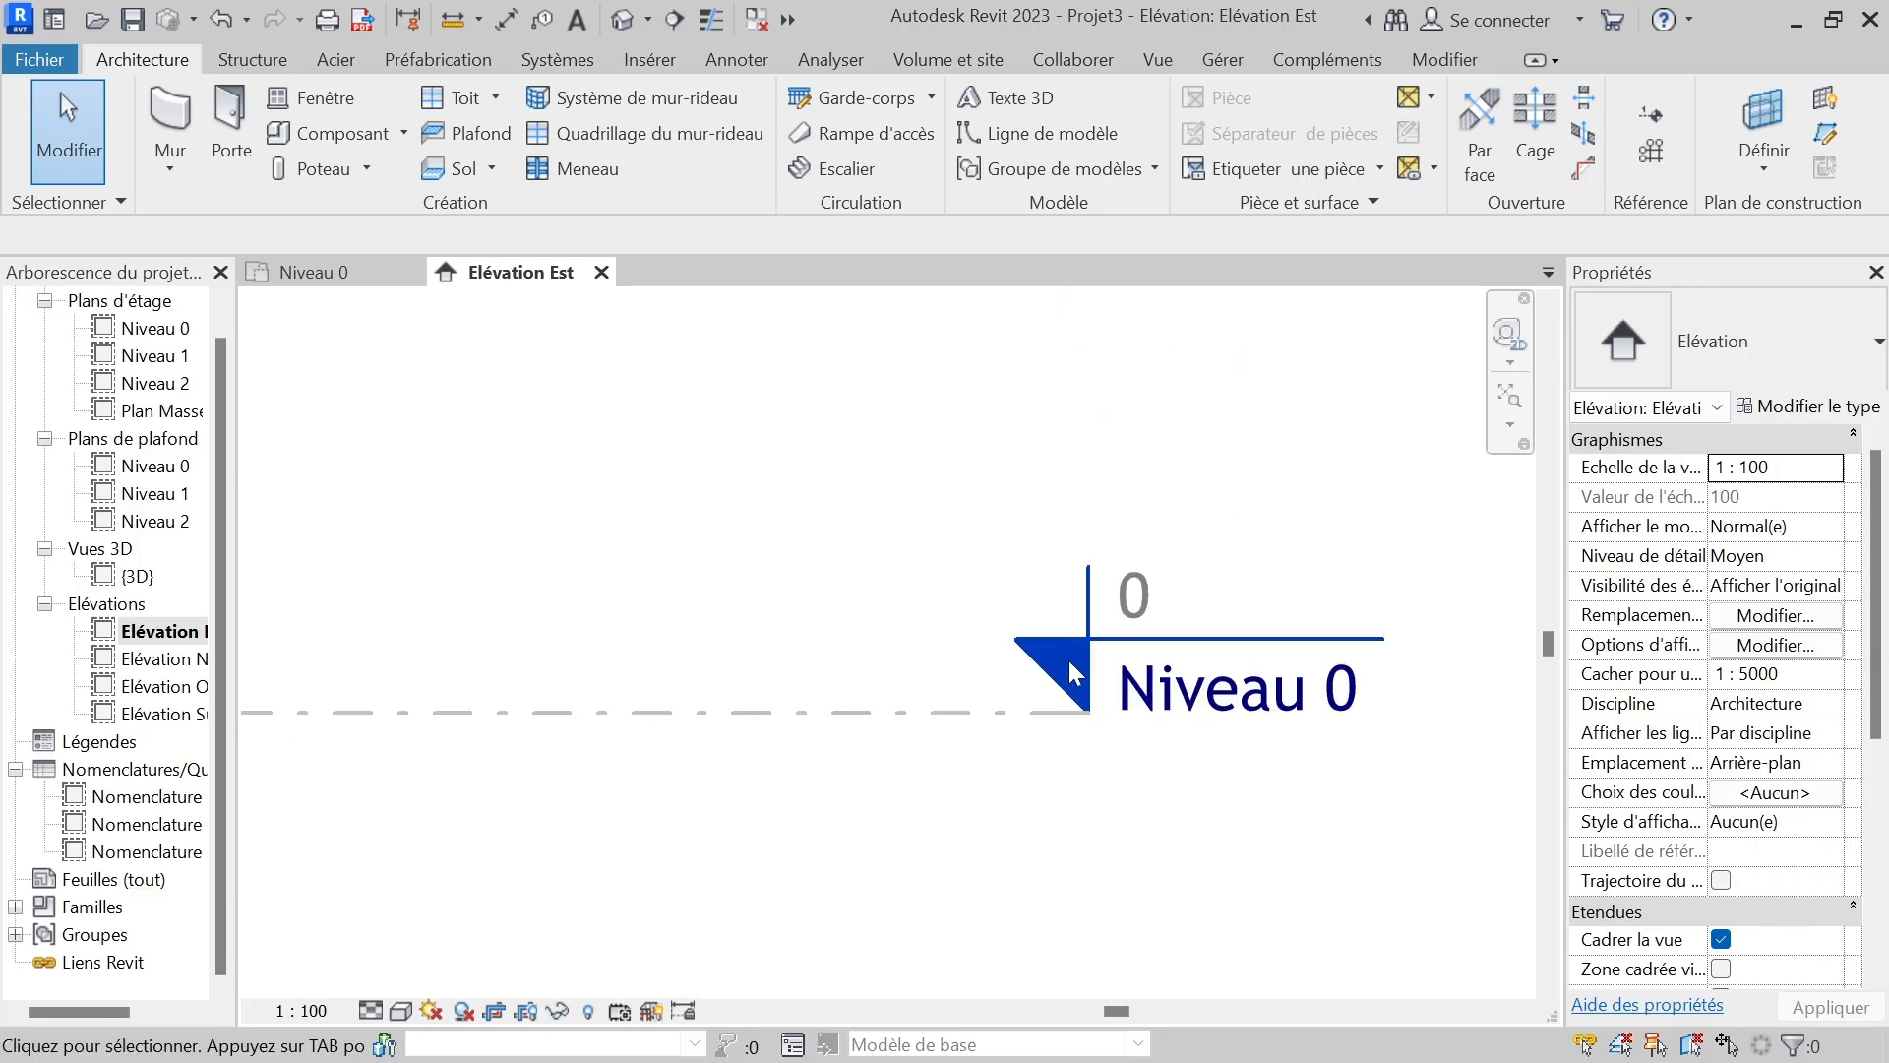
scroll(1220, 802, down, 3)
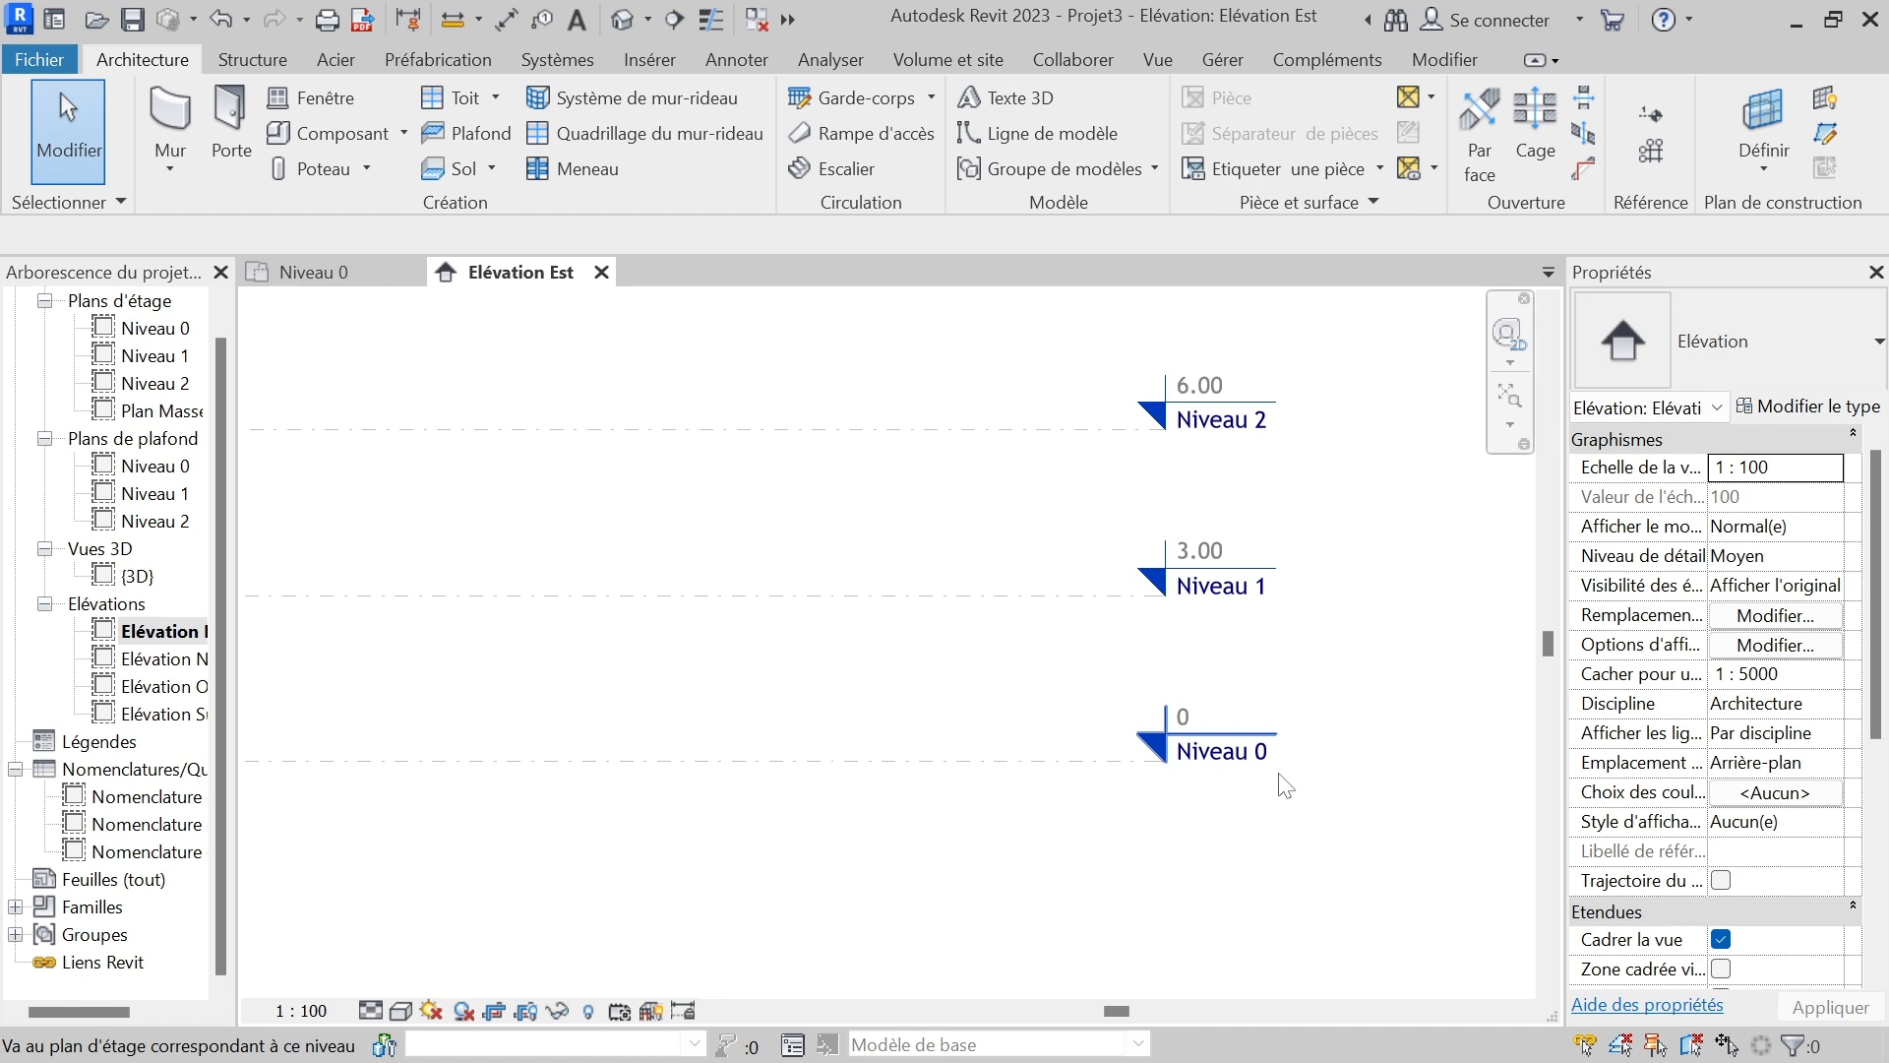
scroll(1285, 787, down, 1)
scroll(102, 646, up, 1)
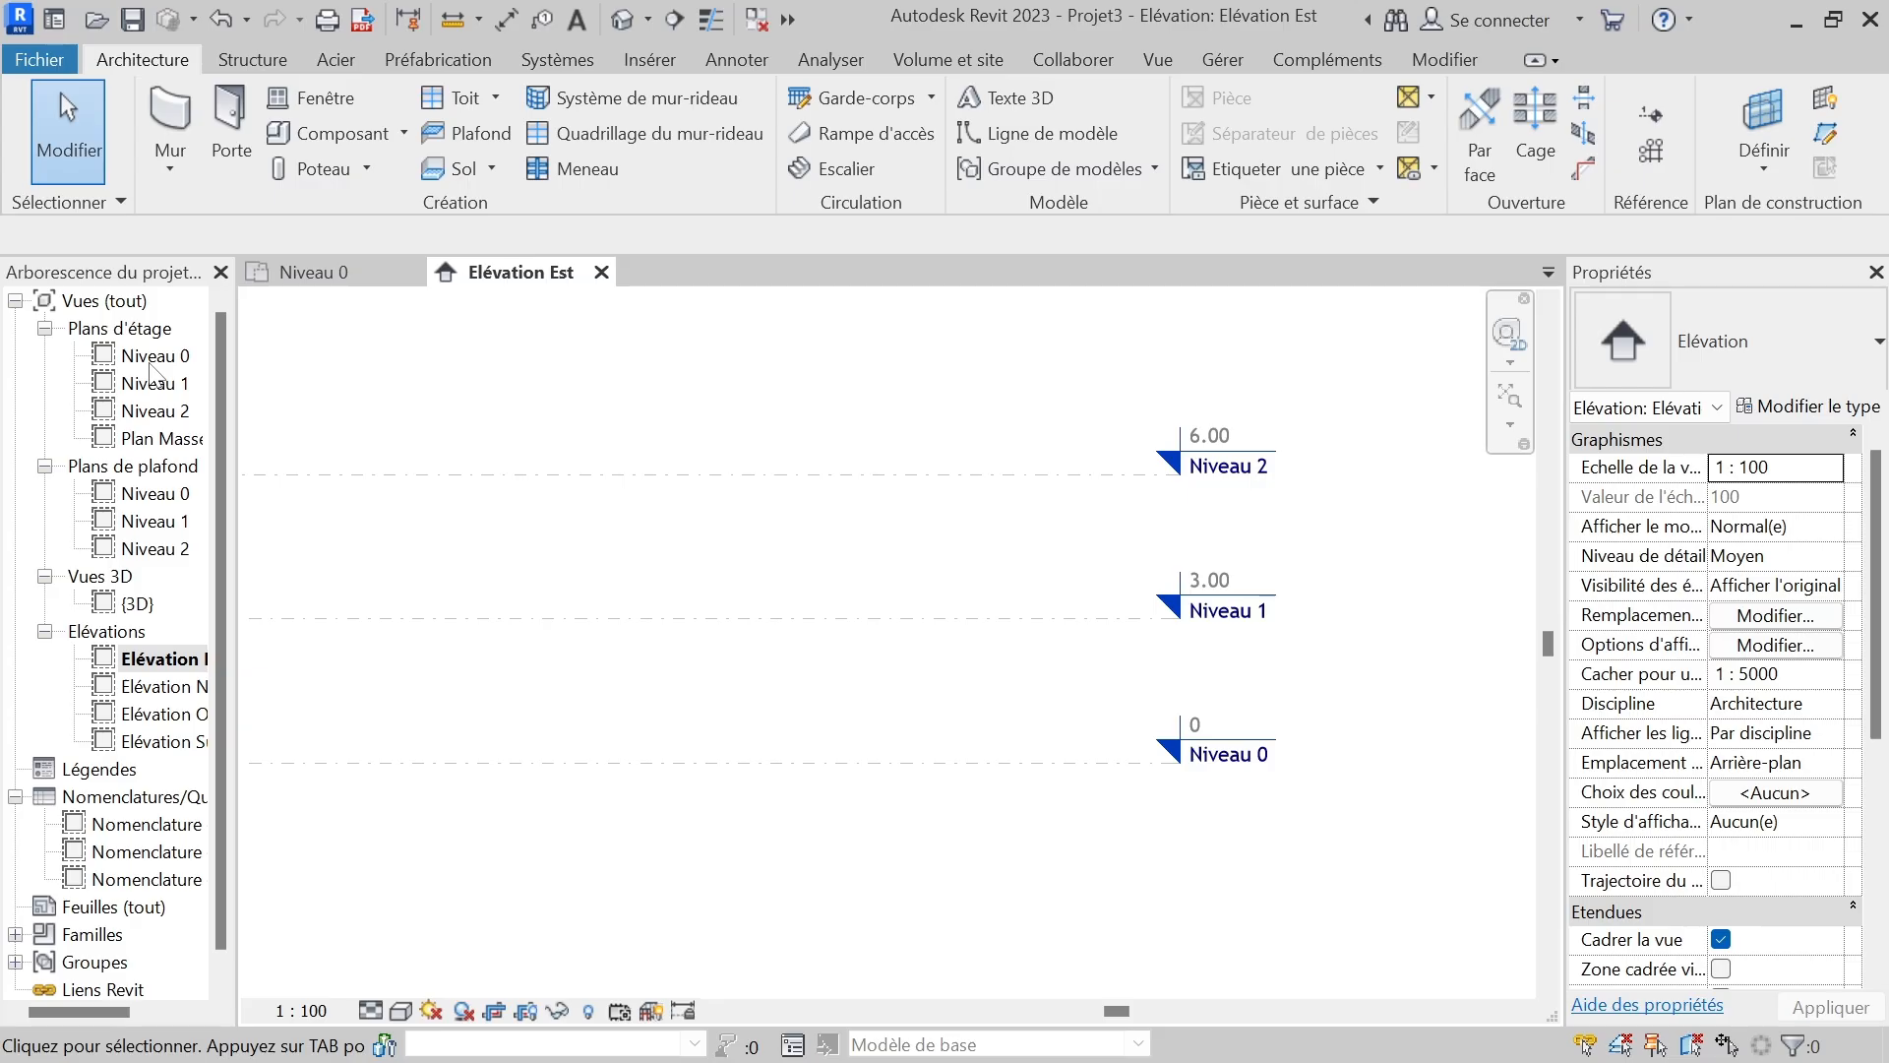
click(293, 476)
scroll(1282, 820, down, 1)
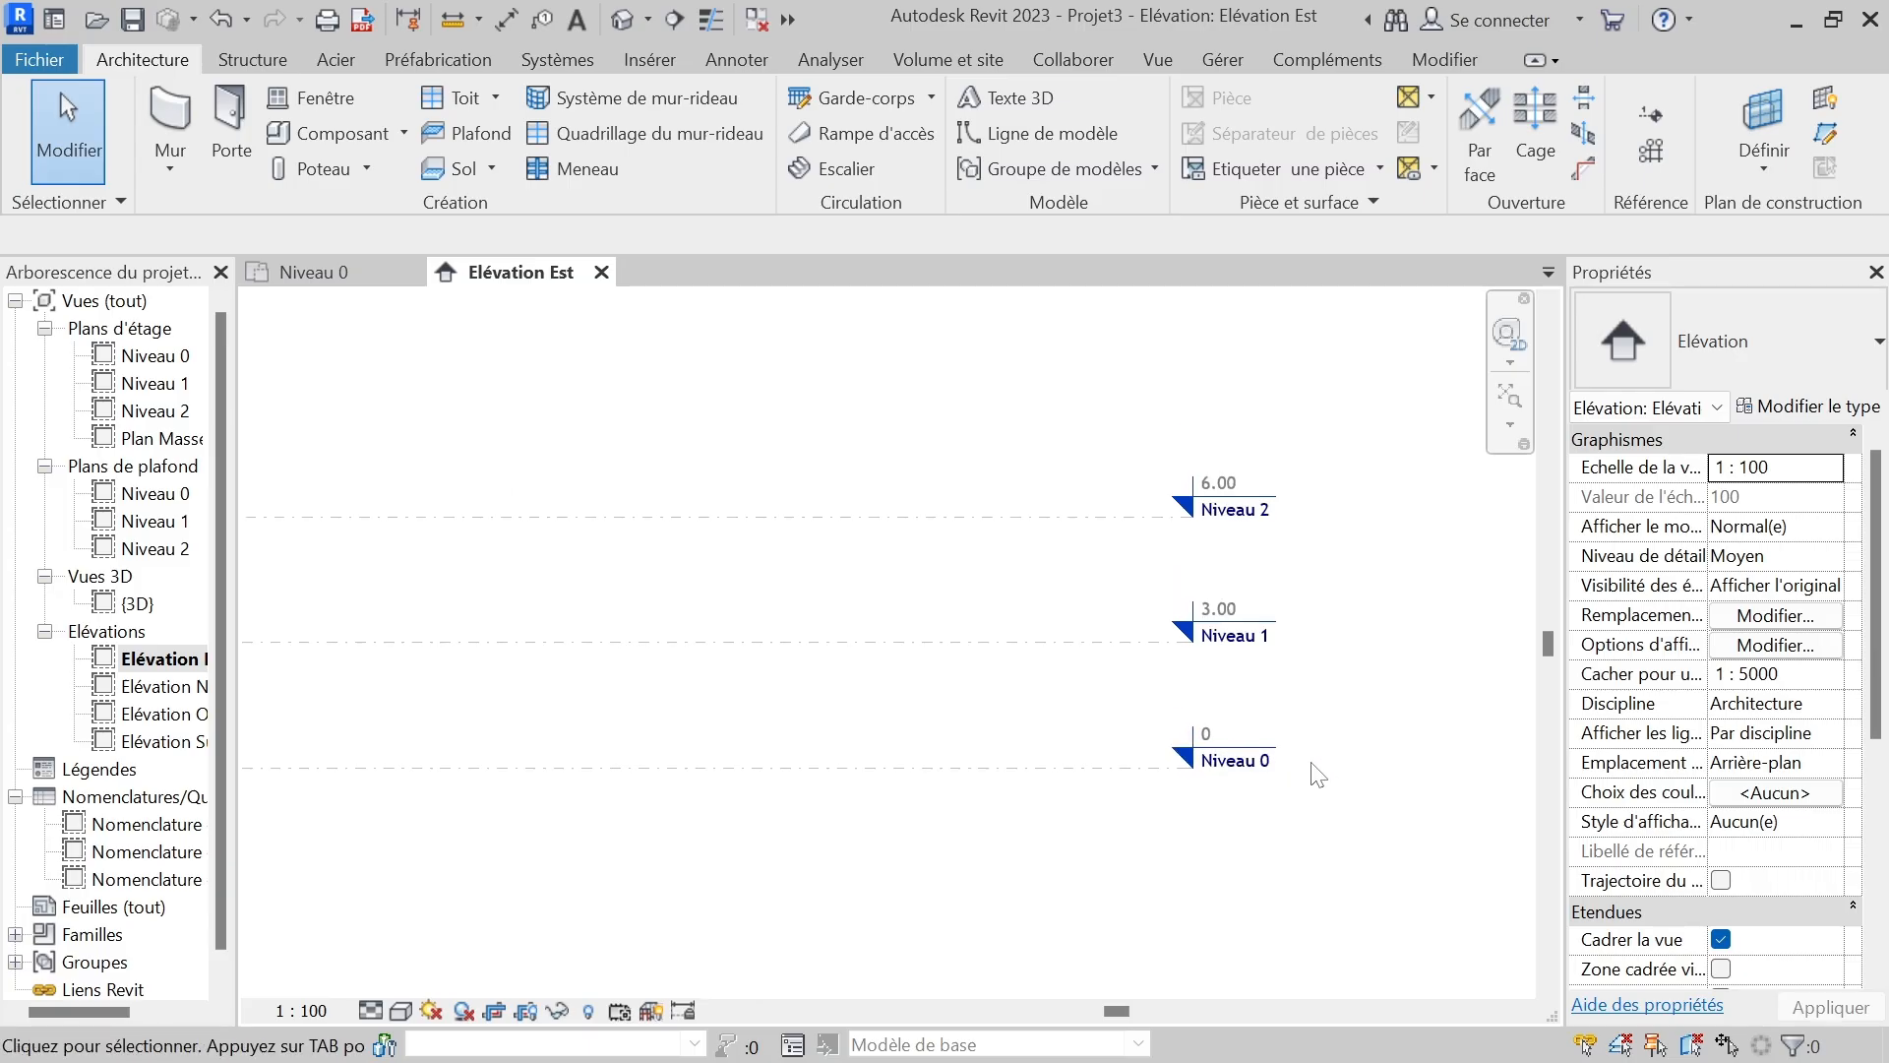
scroll(1335, 748, down, 1)
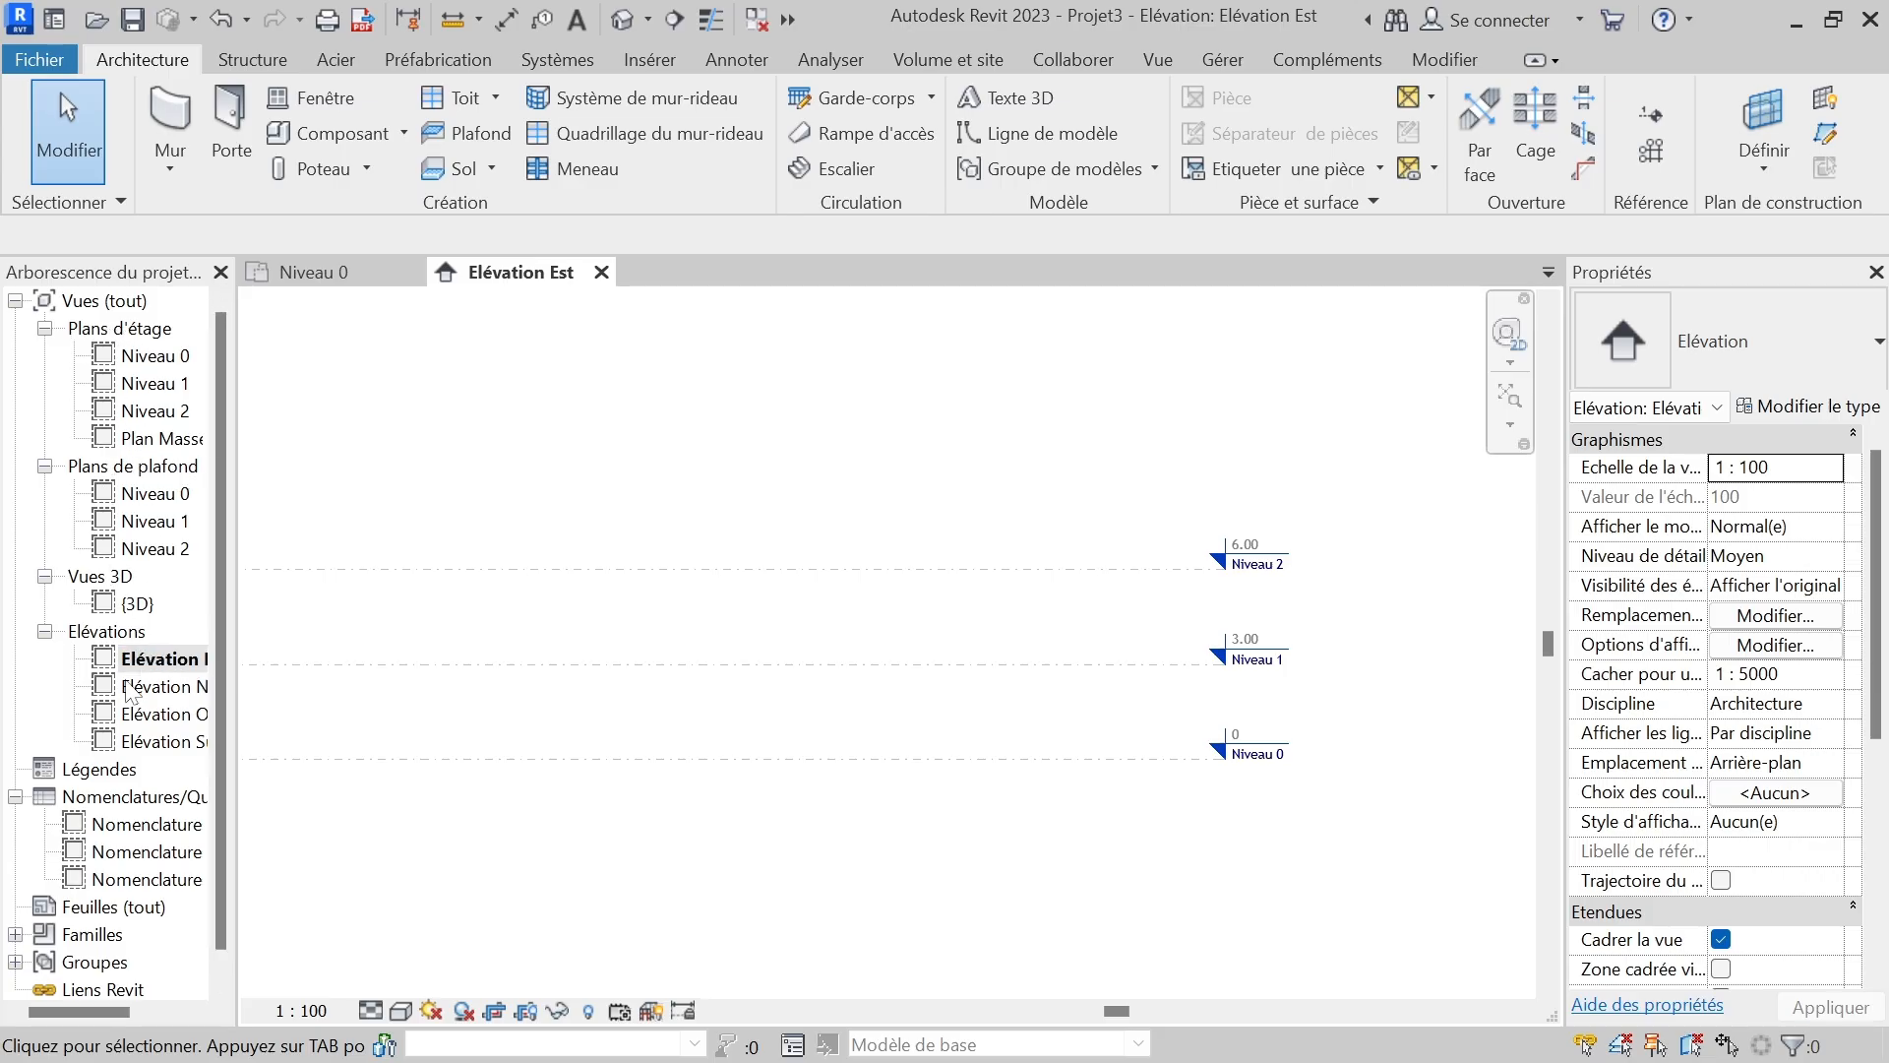
scroll(623, 779, down, 1)
scroll(620, 774, up, 2)
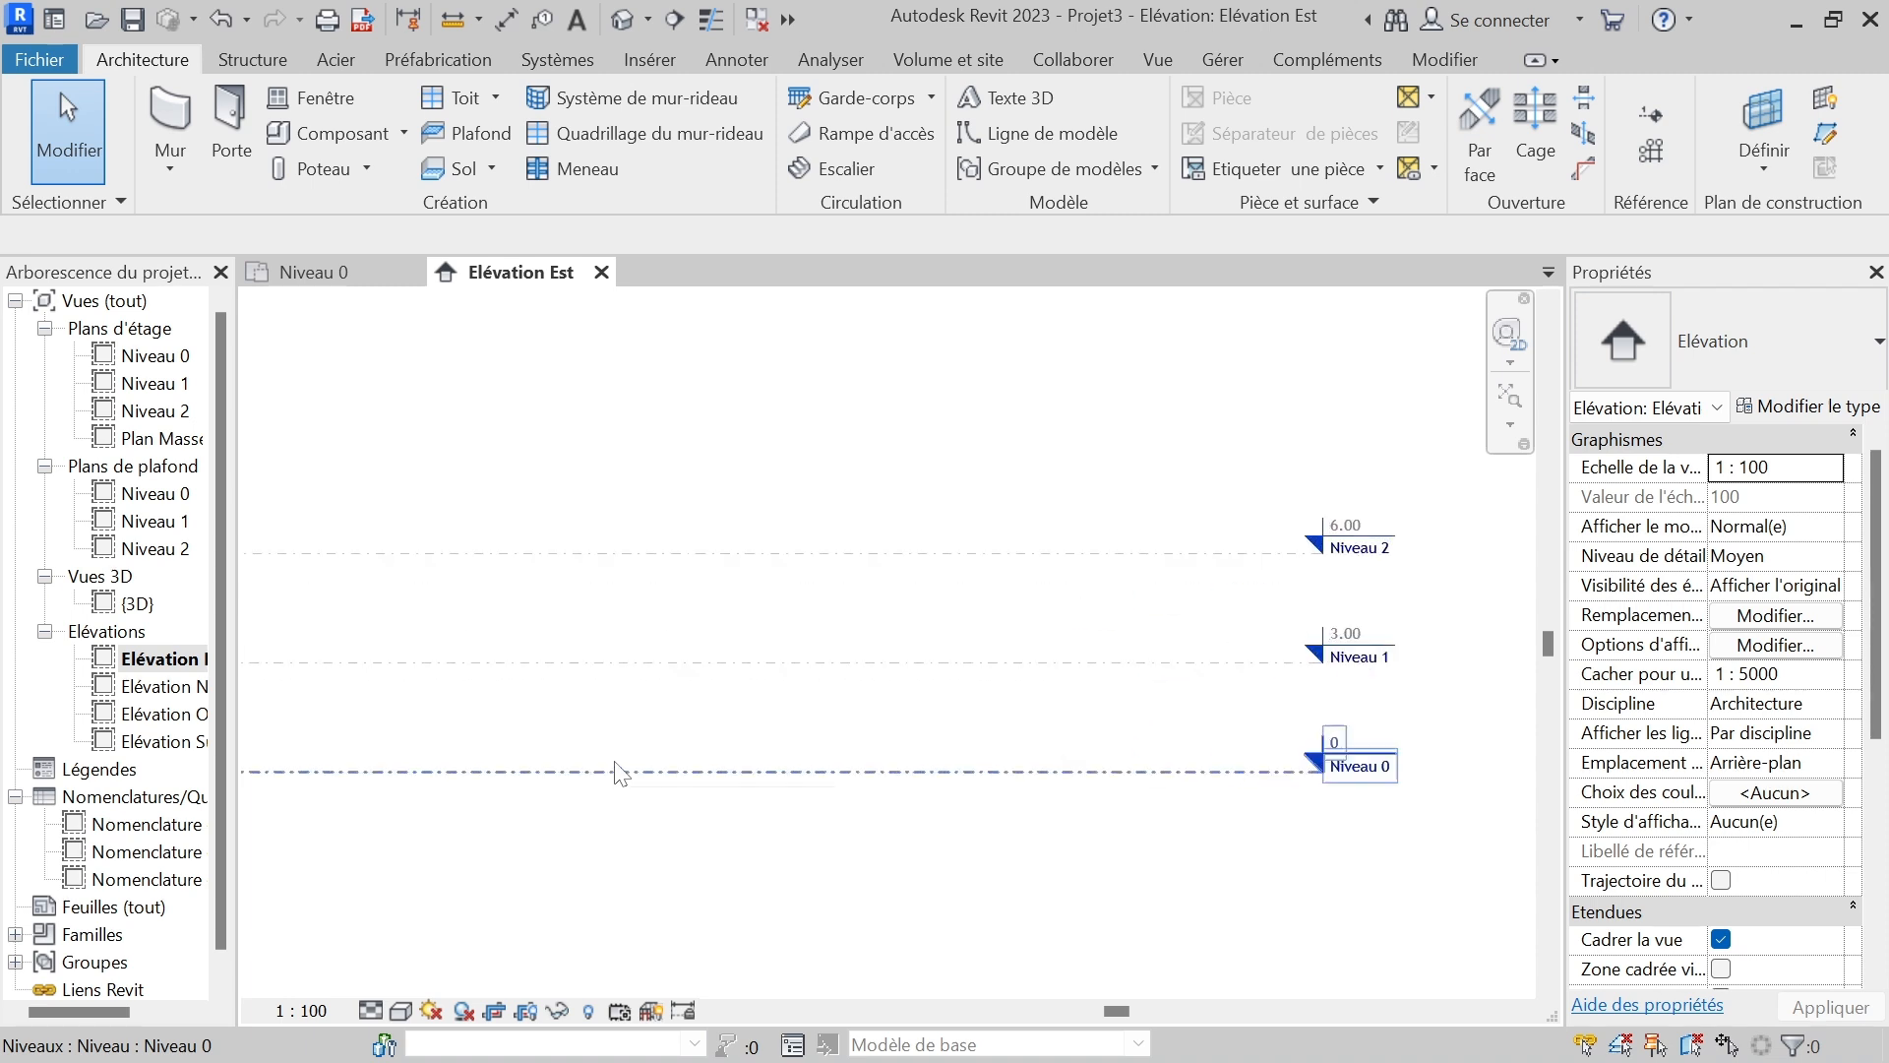
scroll(620, 773, down, 1)
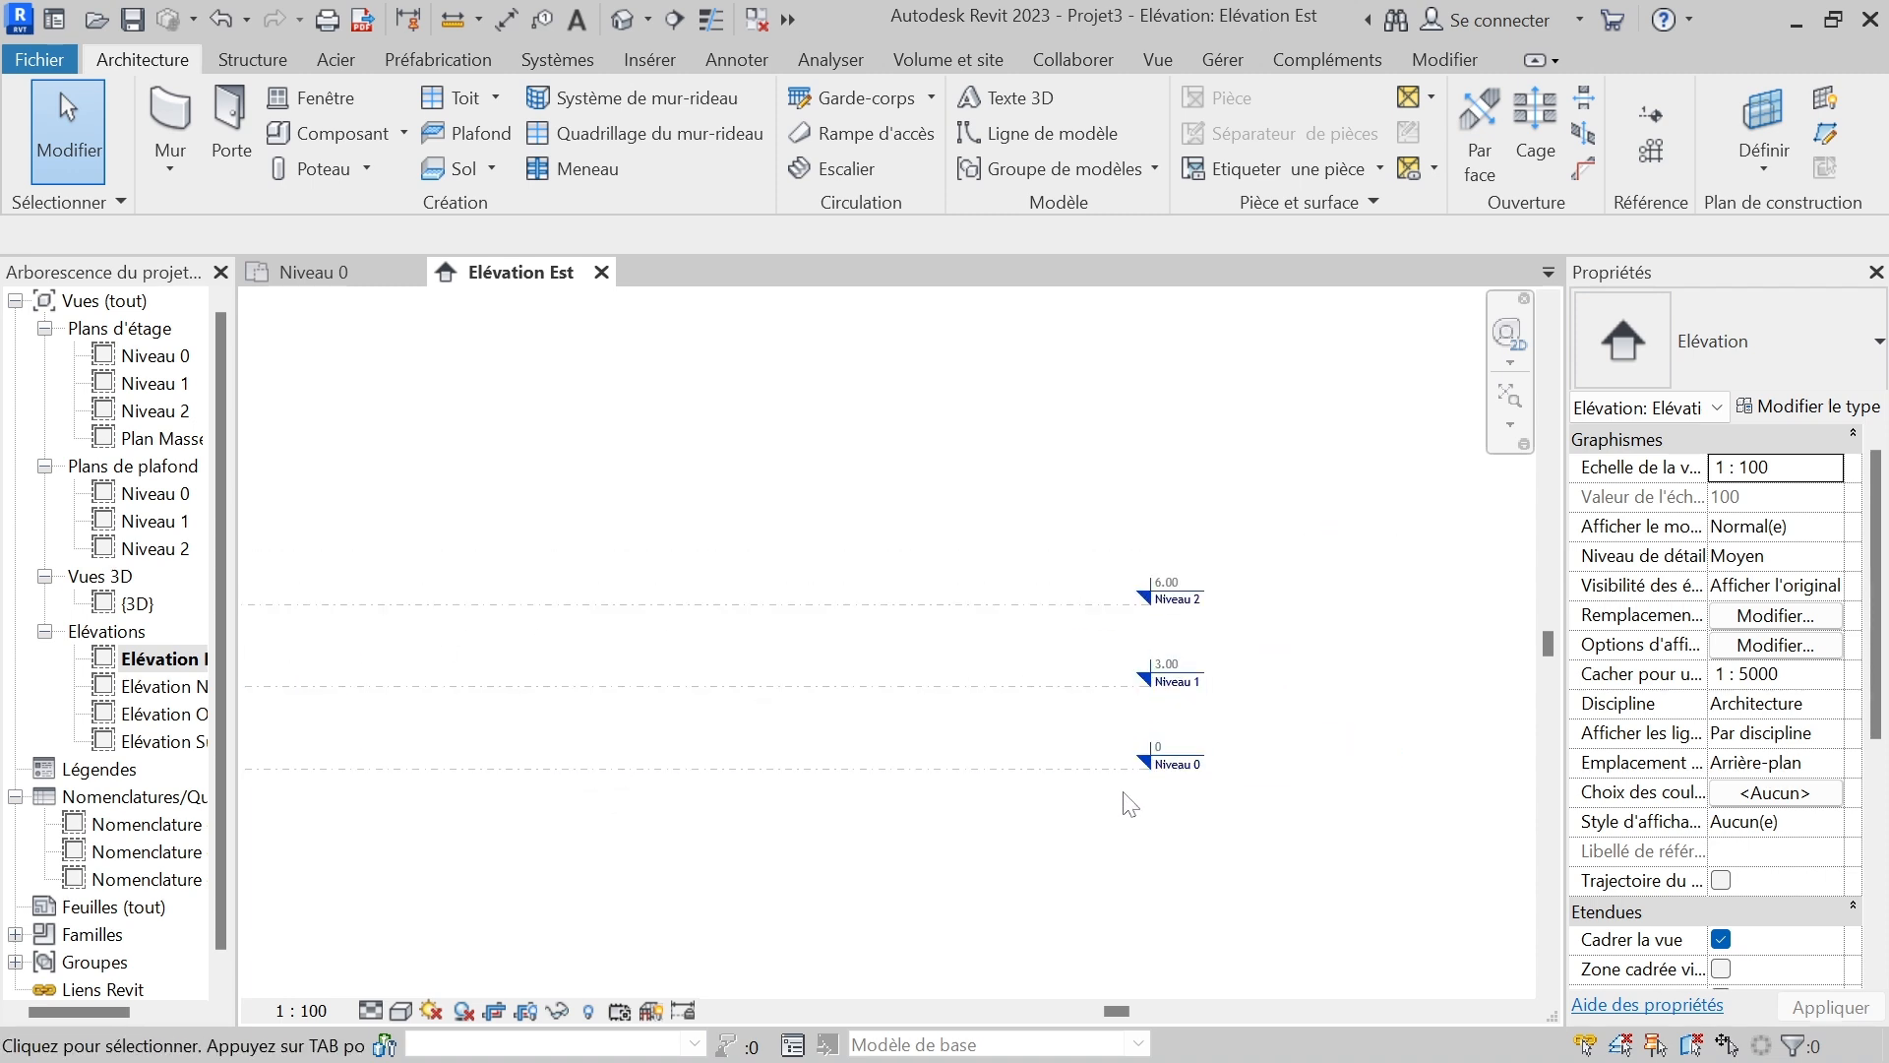
scroll(1243, 695, down, 1)
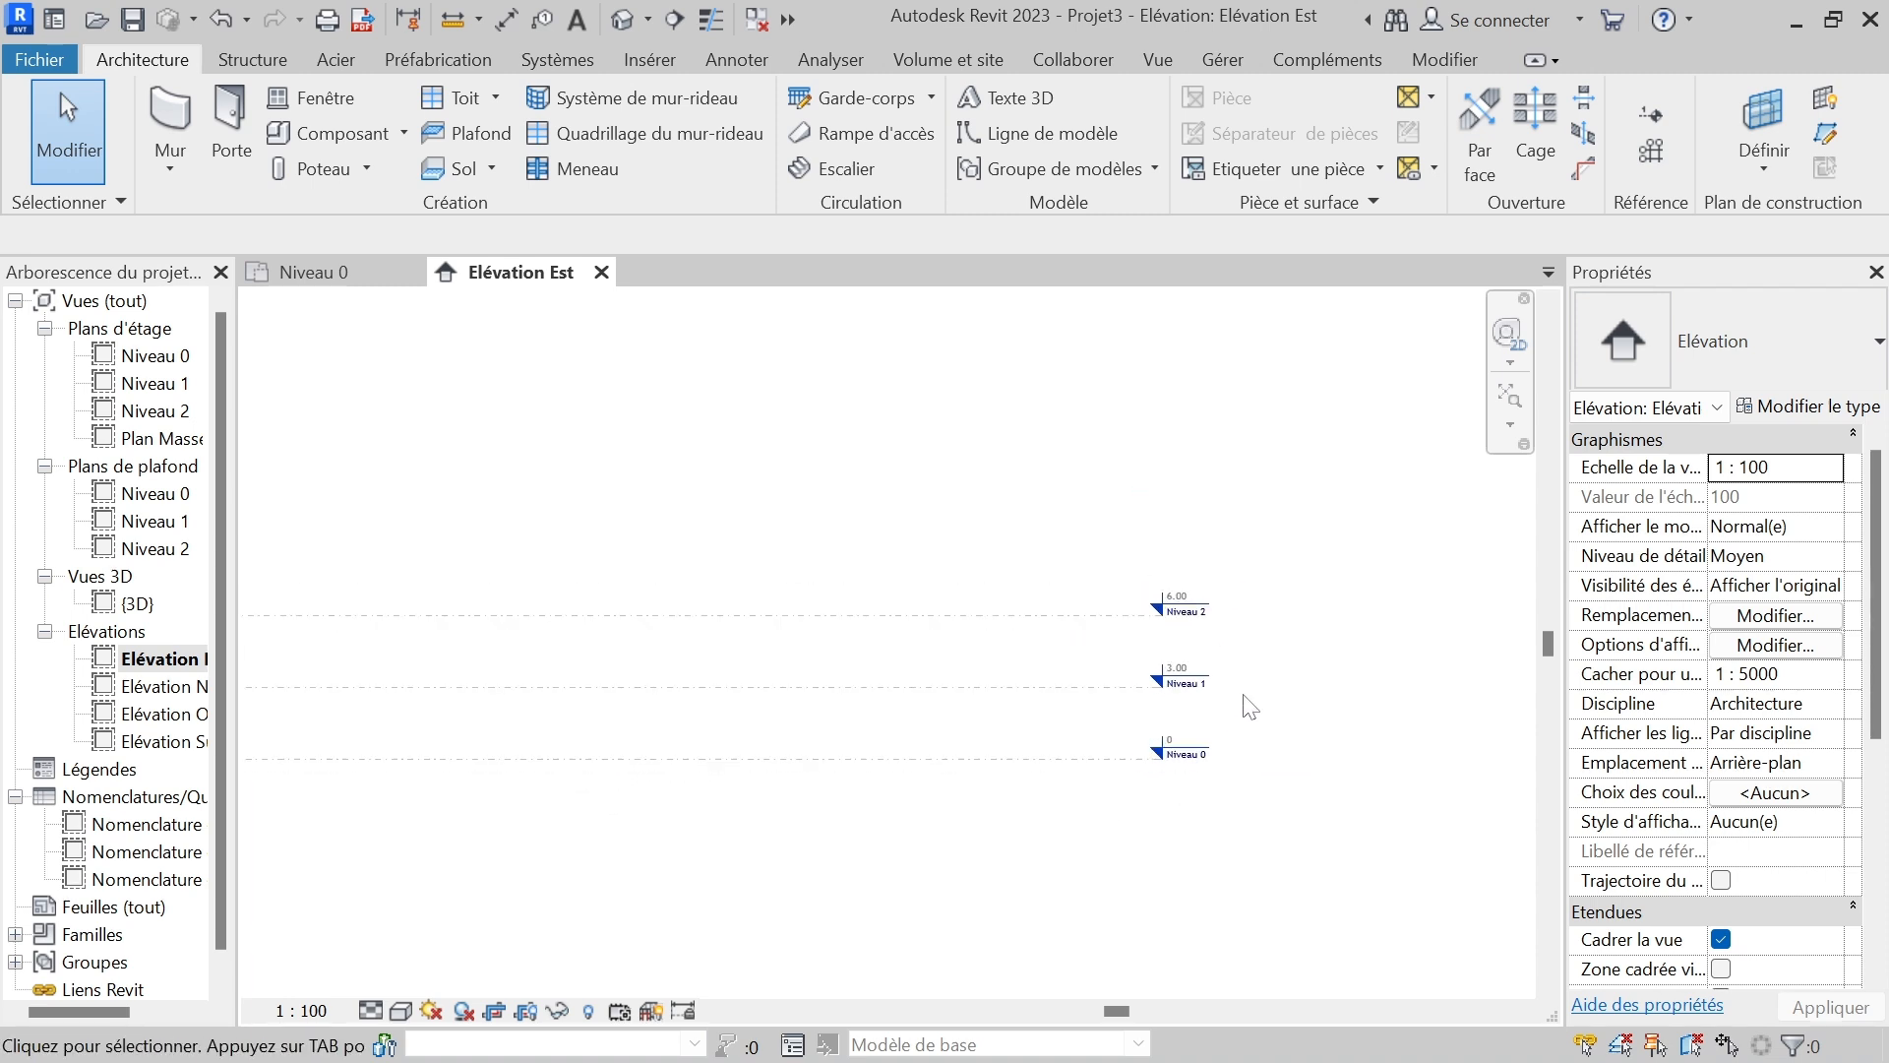
- Delete the Niveau 0 level together with its associated plan views
scroll(1172, 787, up, 5)
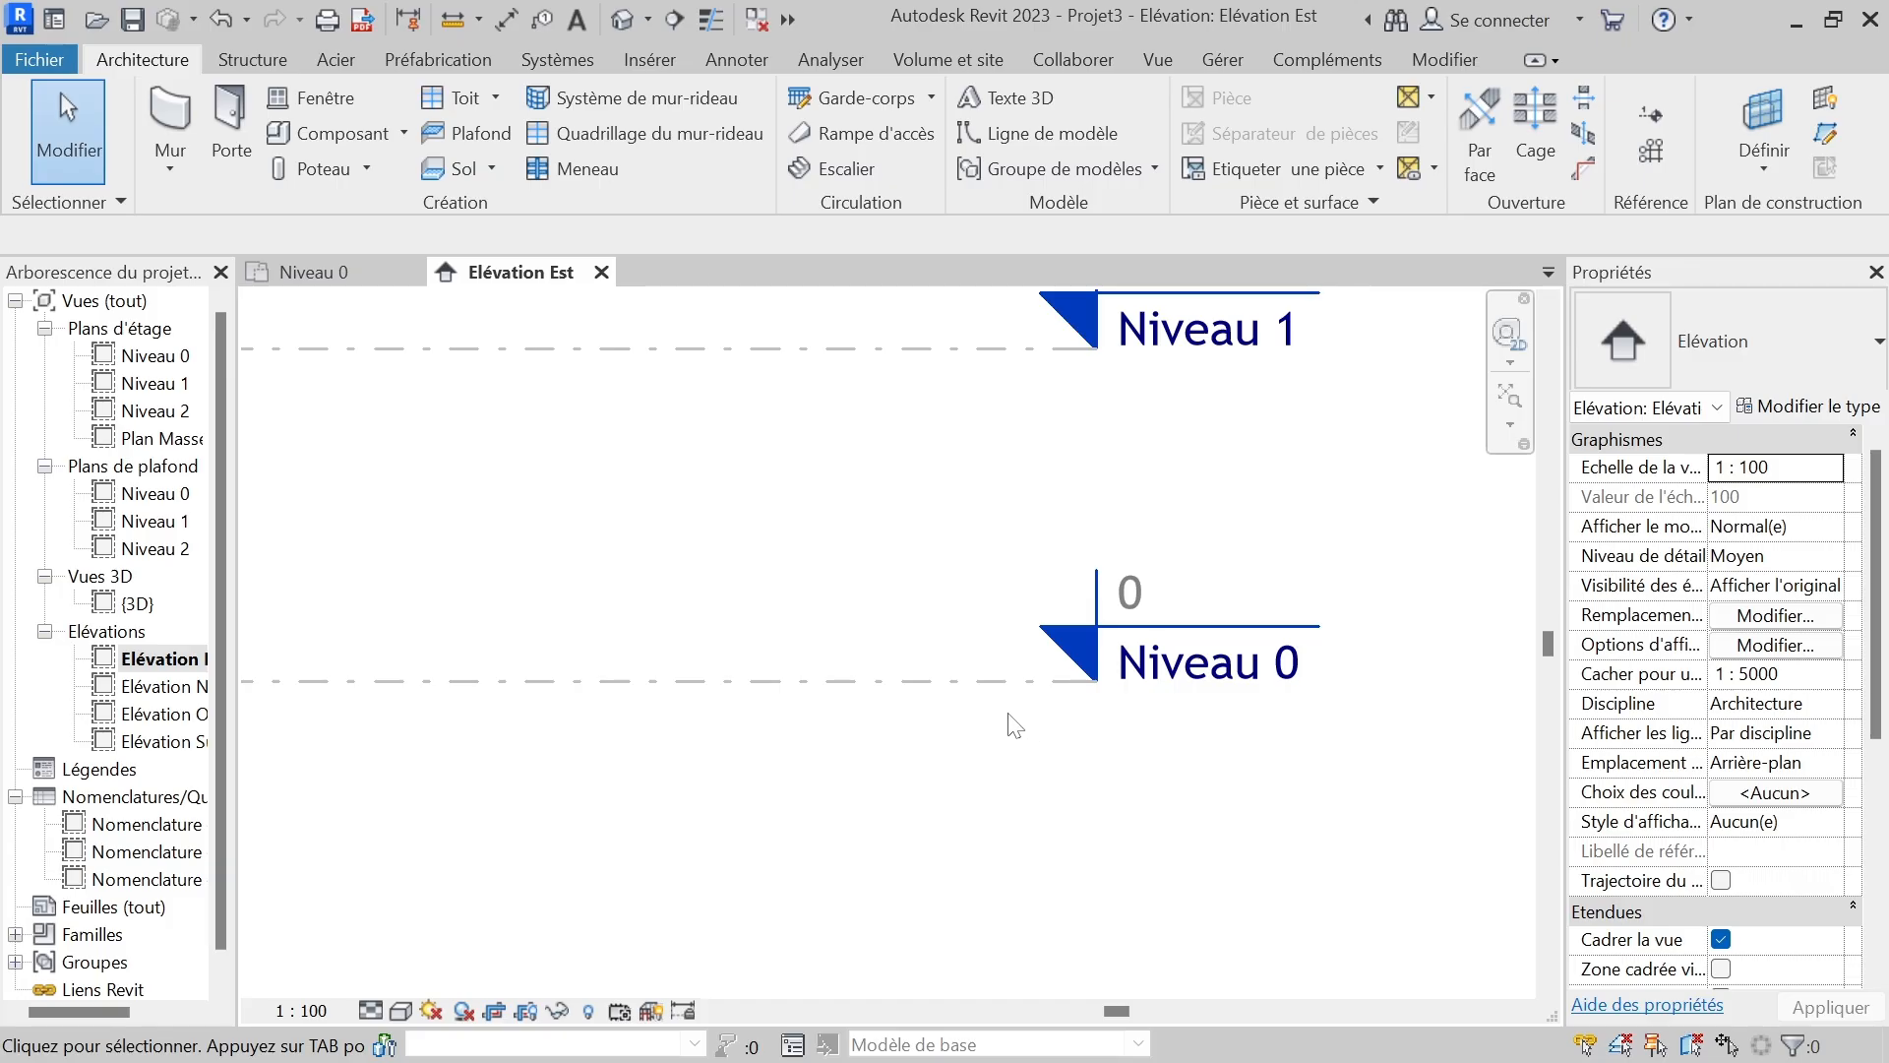
click(972, 696)
right_click(972, 697)
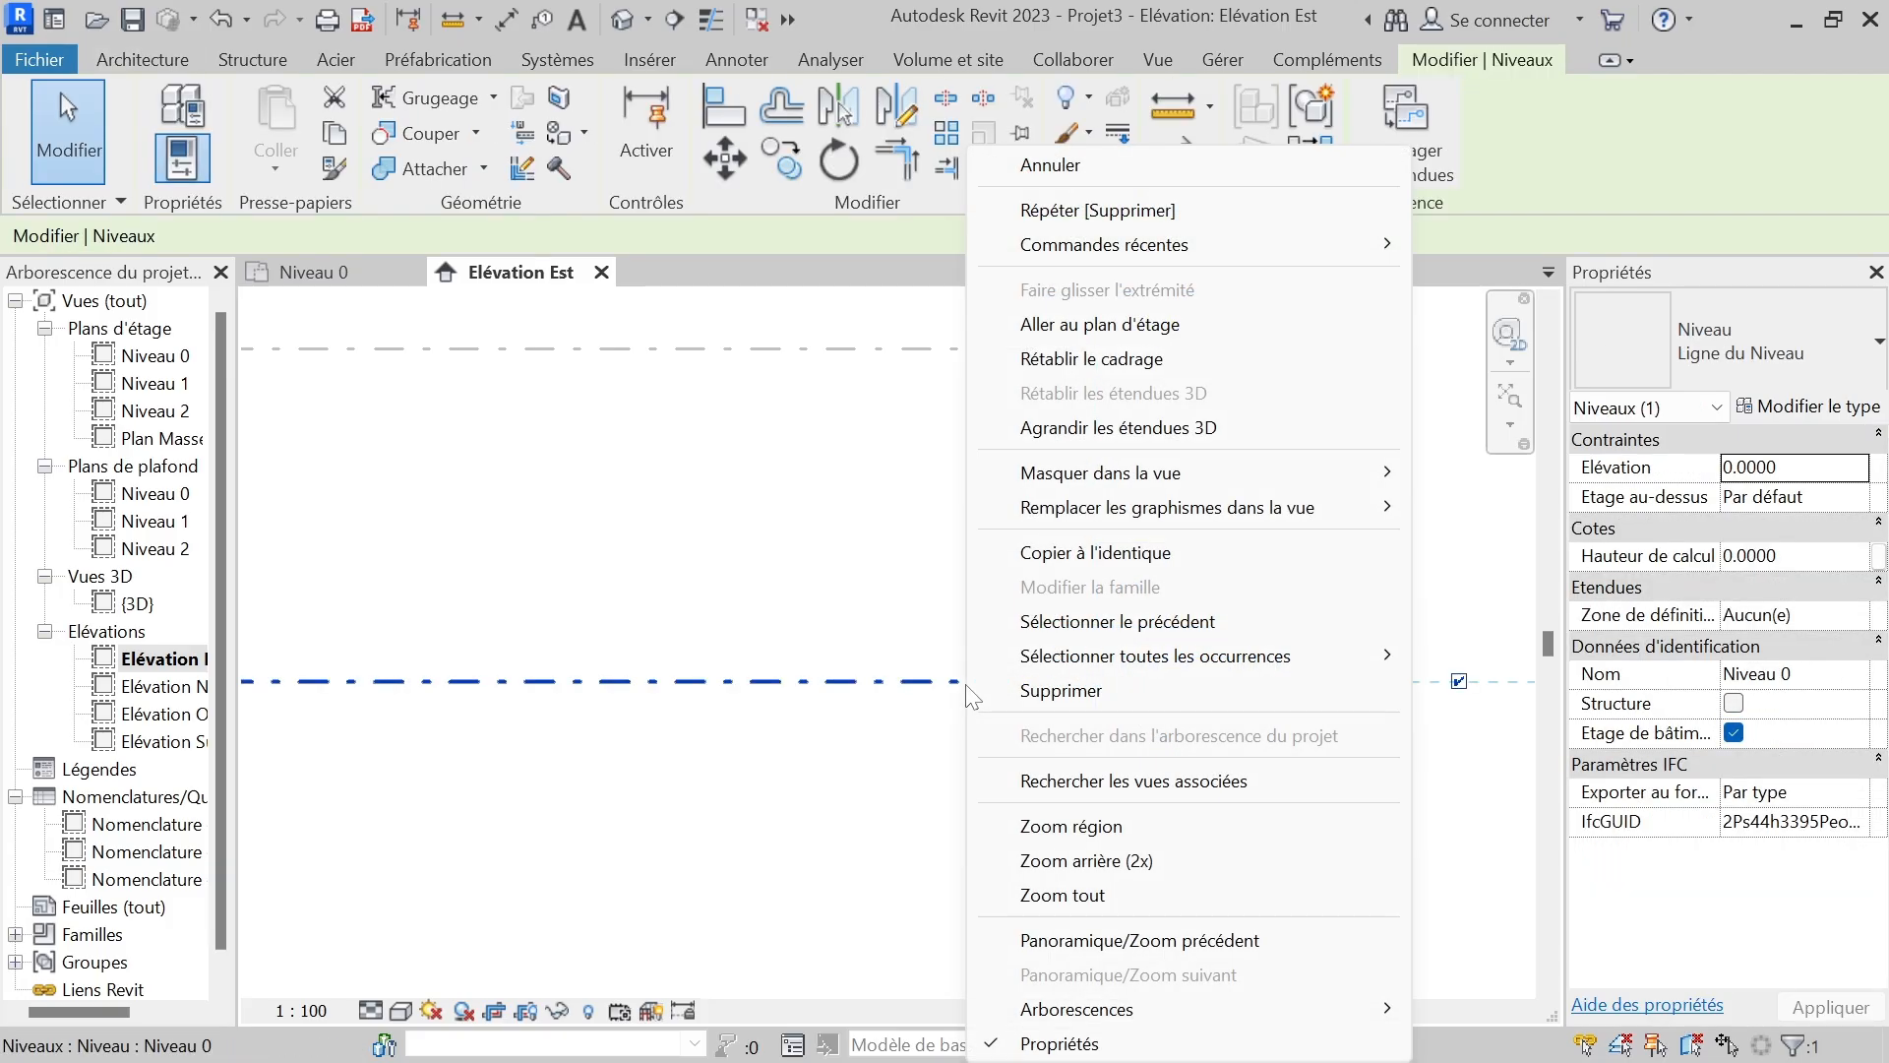
click(1048, 692)
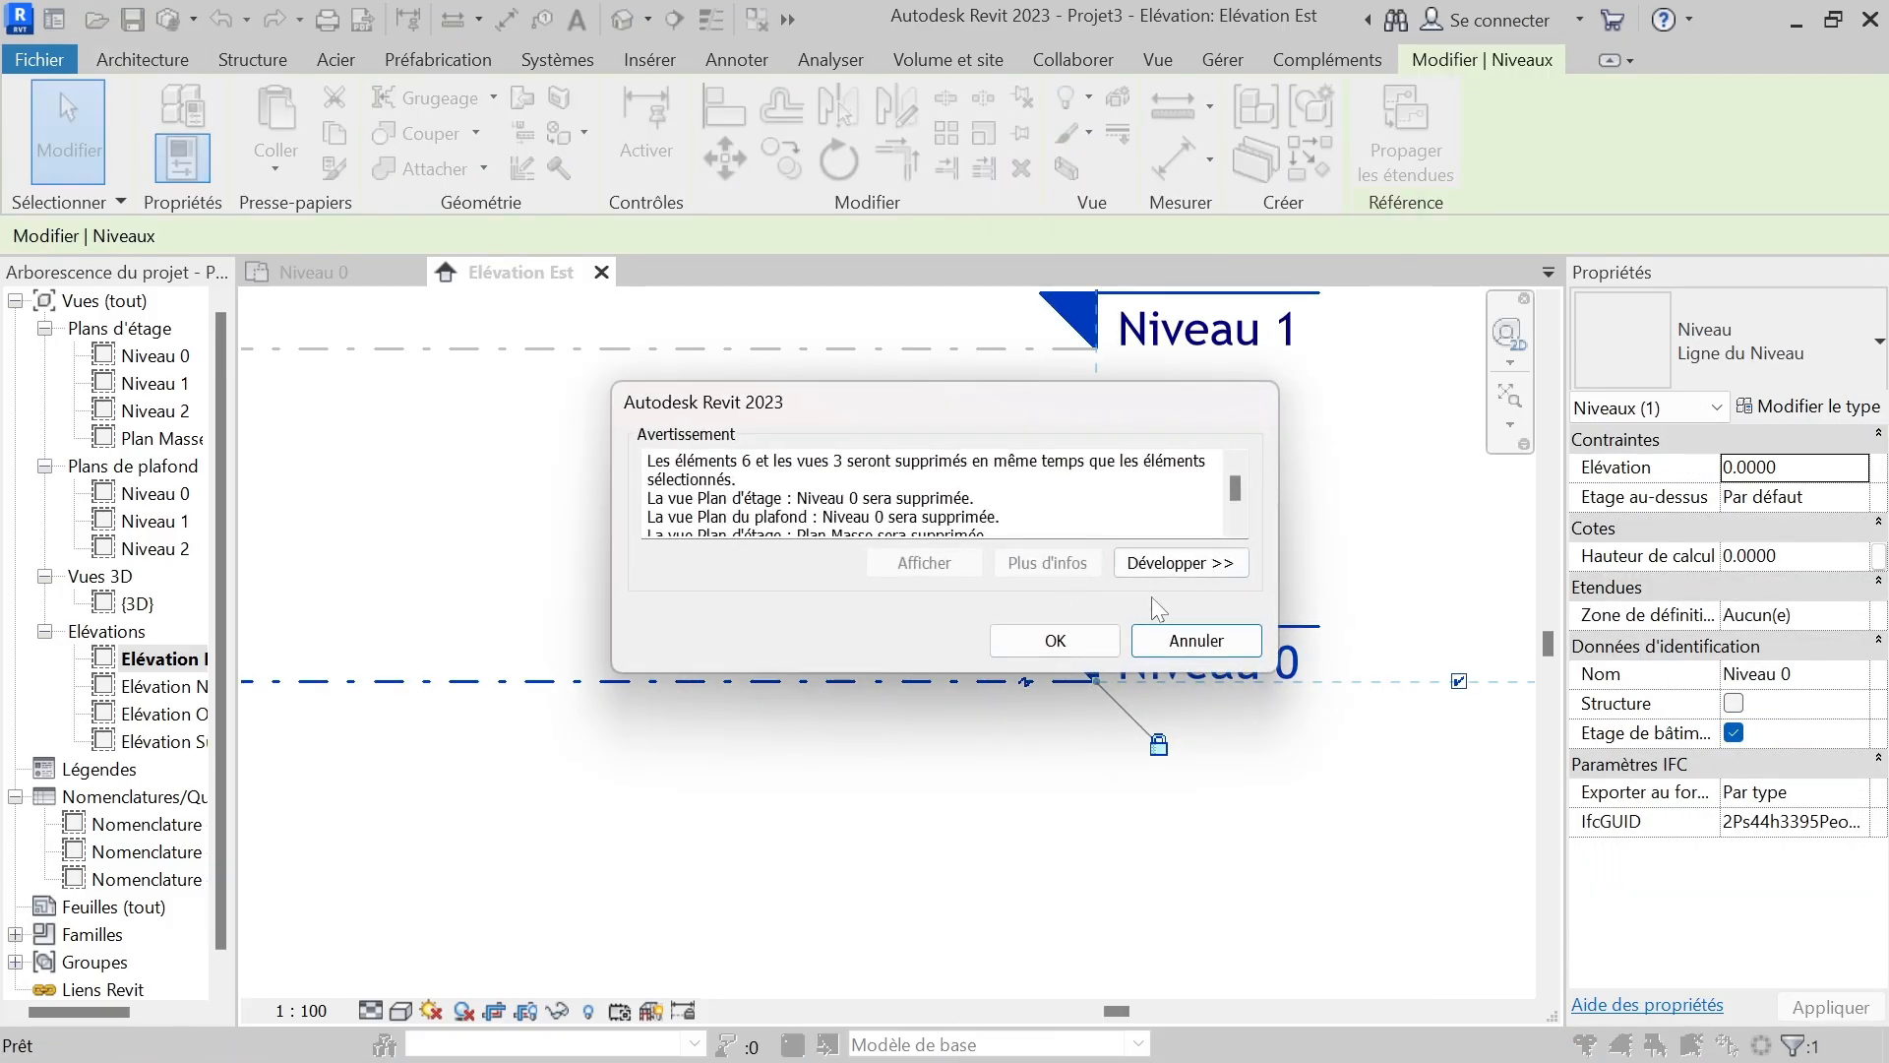
click(1073, 642)
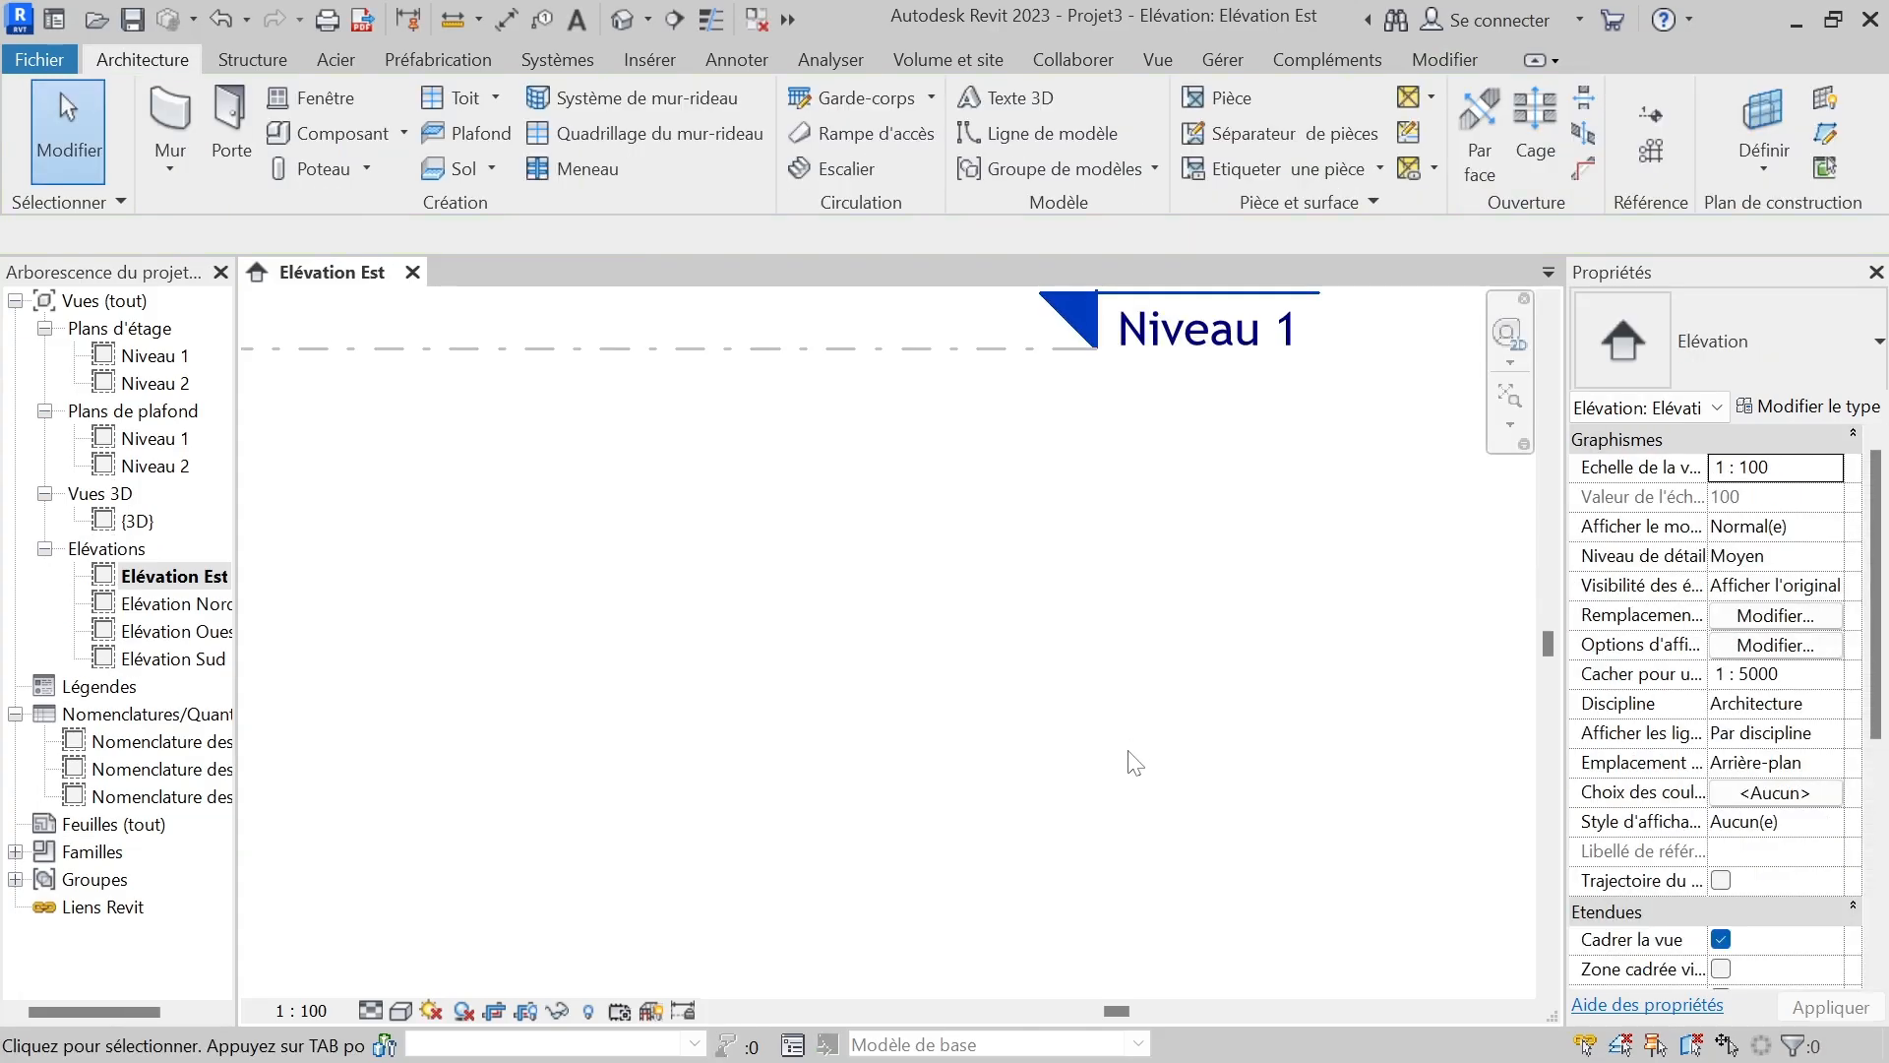
- Review the Niveau 1 and Niveau 2 lines and their level heads in the east elevation following the deletion
scroll(1134, 764, down, 8)
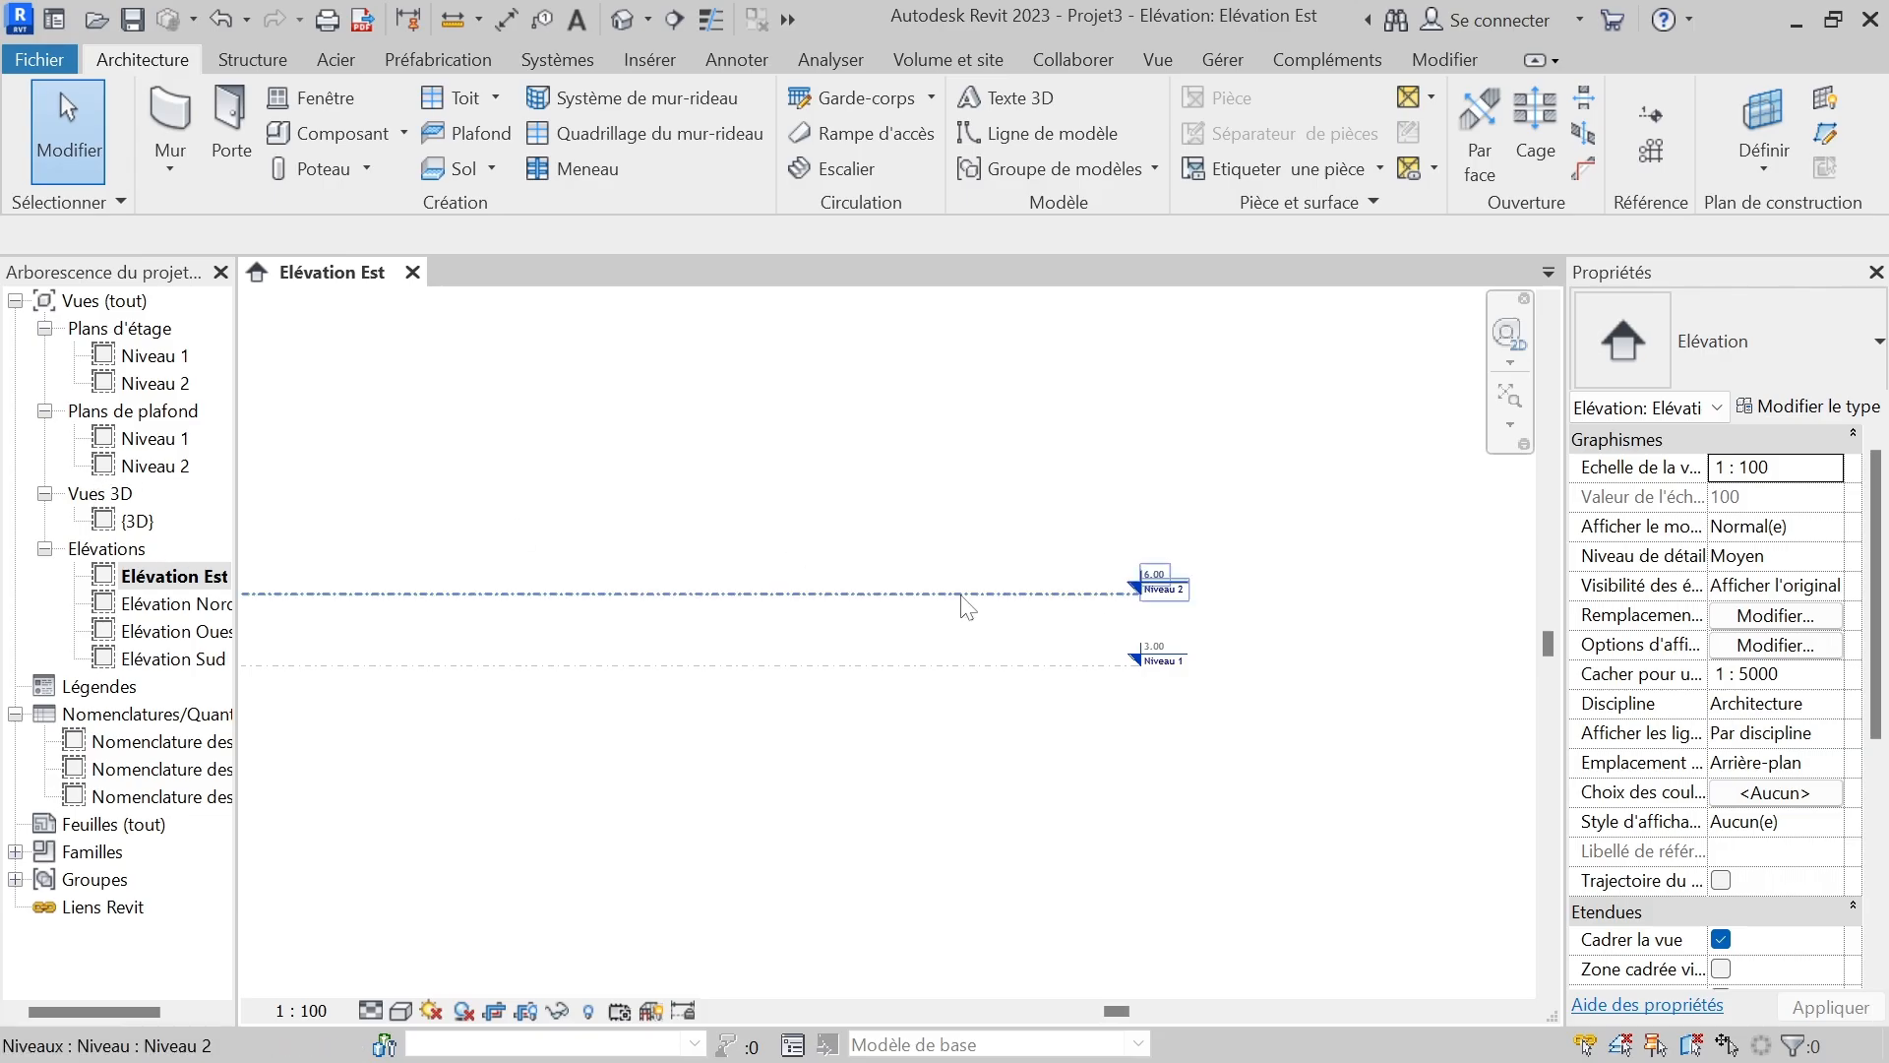
scroll(1025, 510, down, 2)
scroll(1078, 634, up, 2)
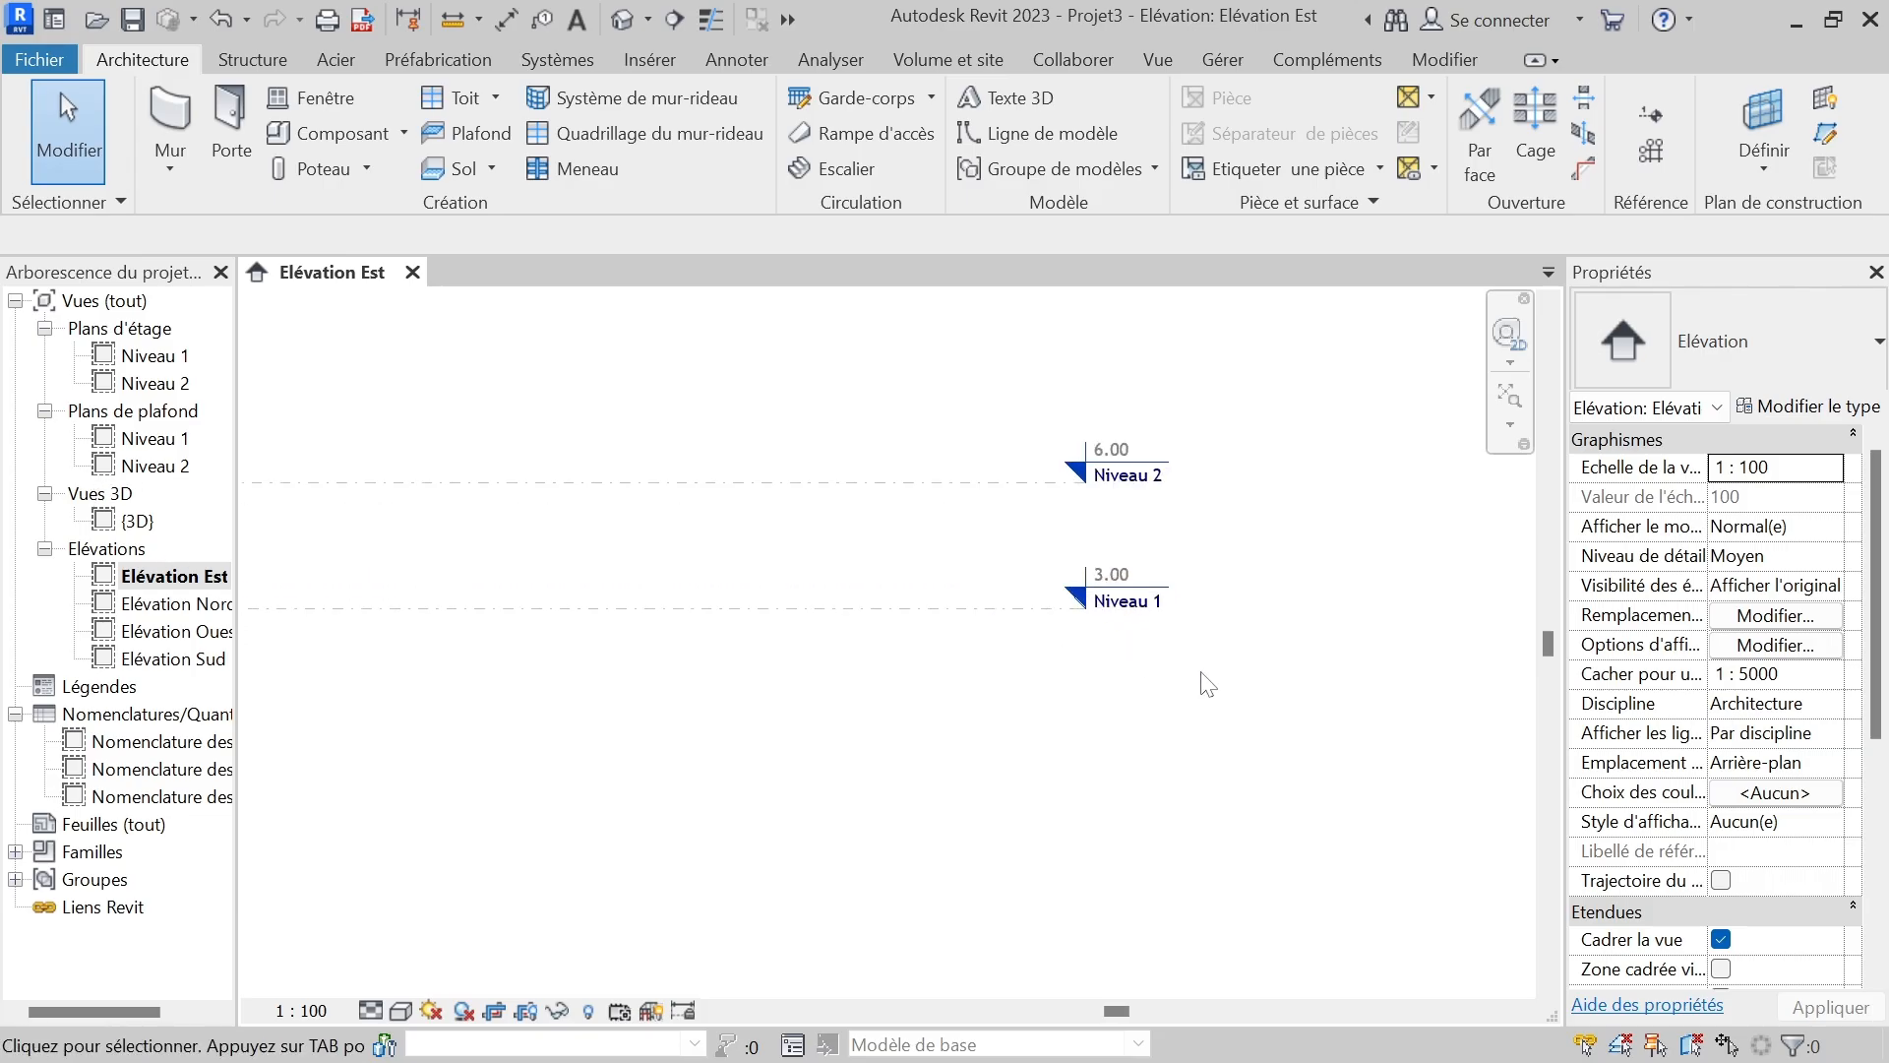
scroll(1299, 727, down, 1)
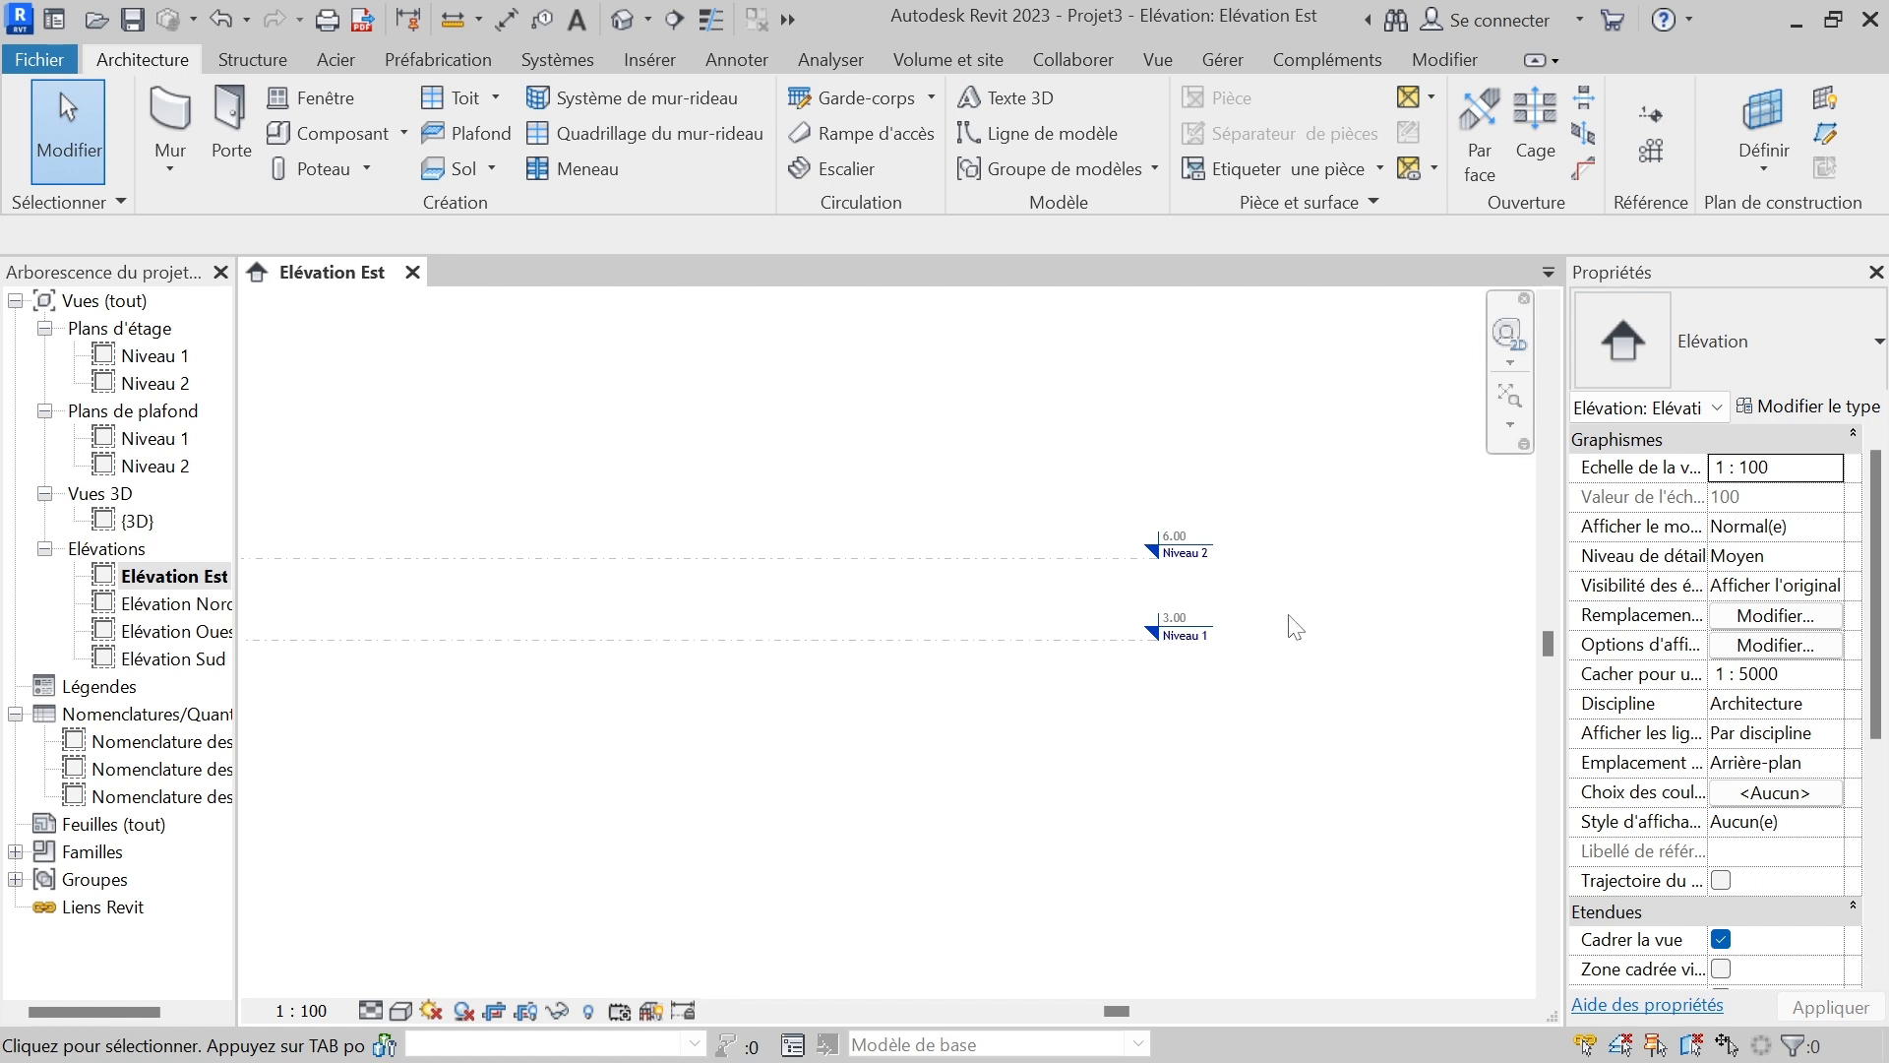
scroll(1242, 632, up, 3)
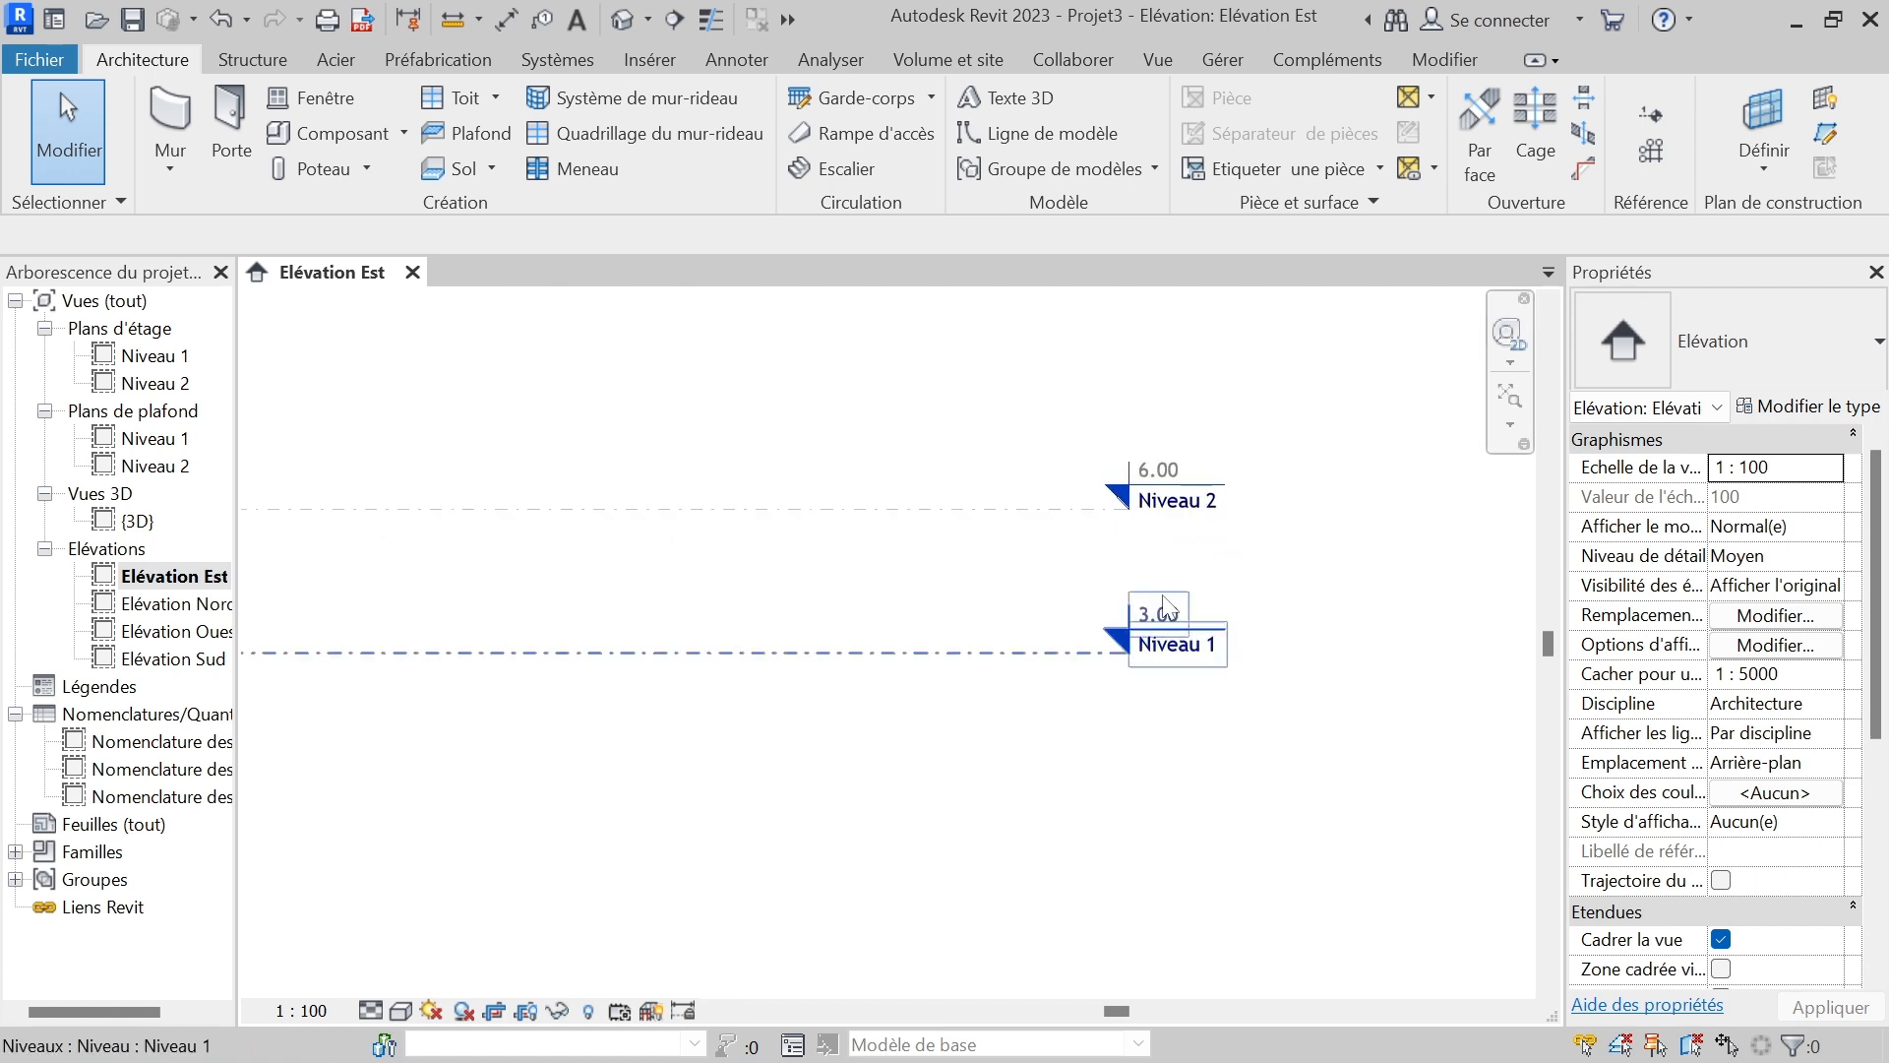
scroll(1089, 574, up, 2)
scroll(1238, 821, down, 2)
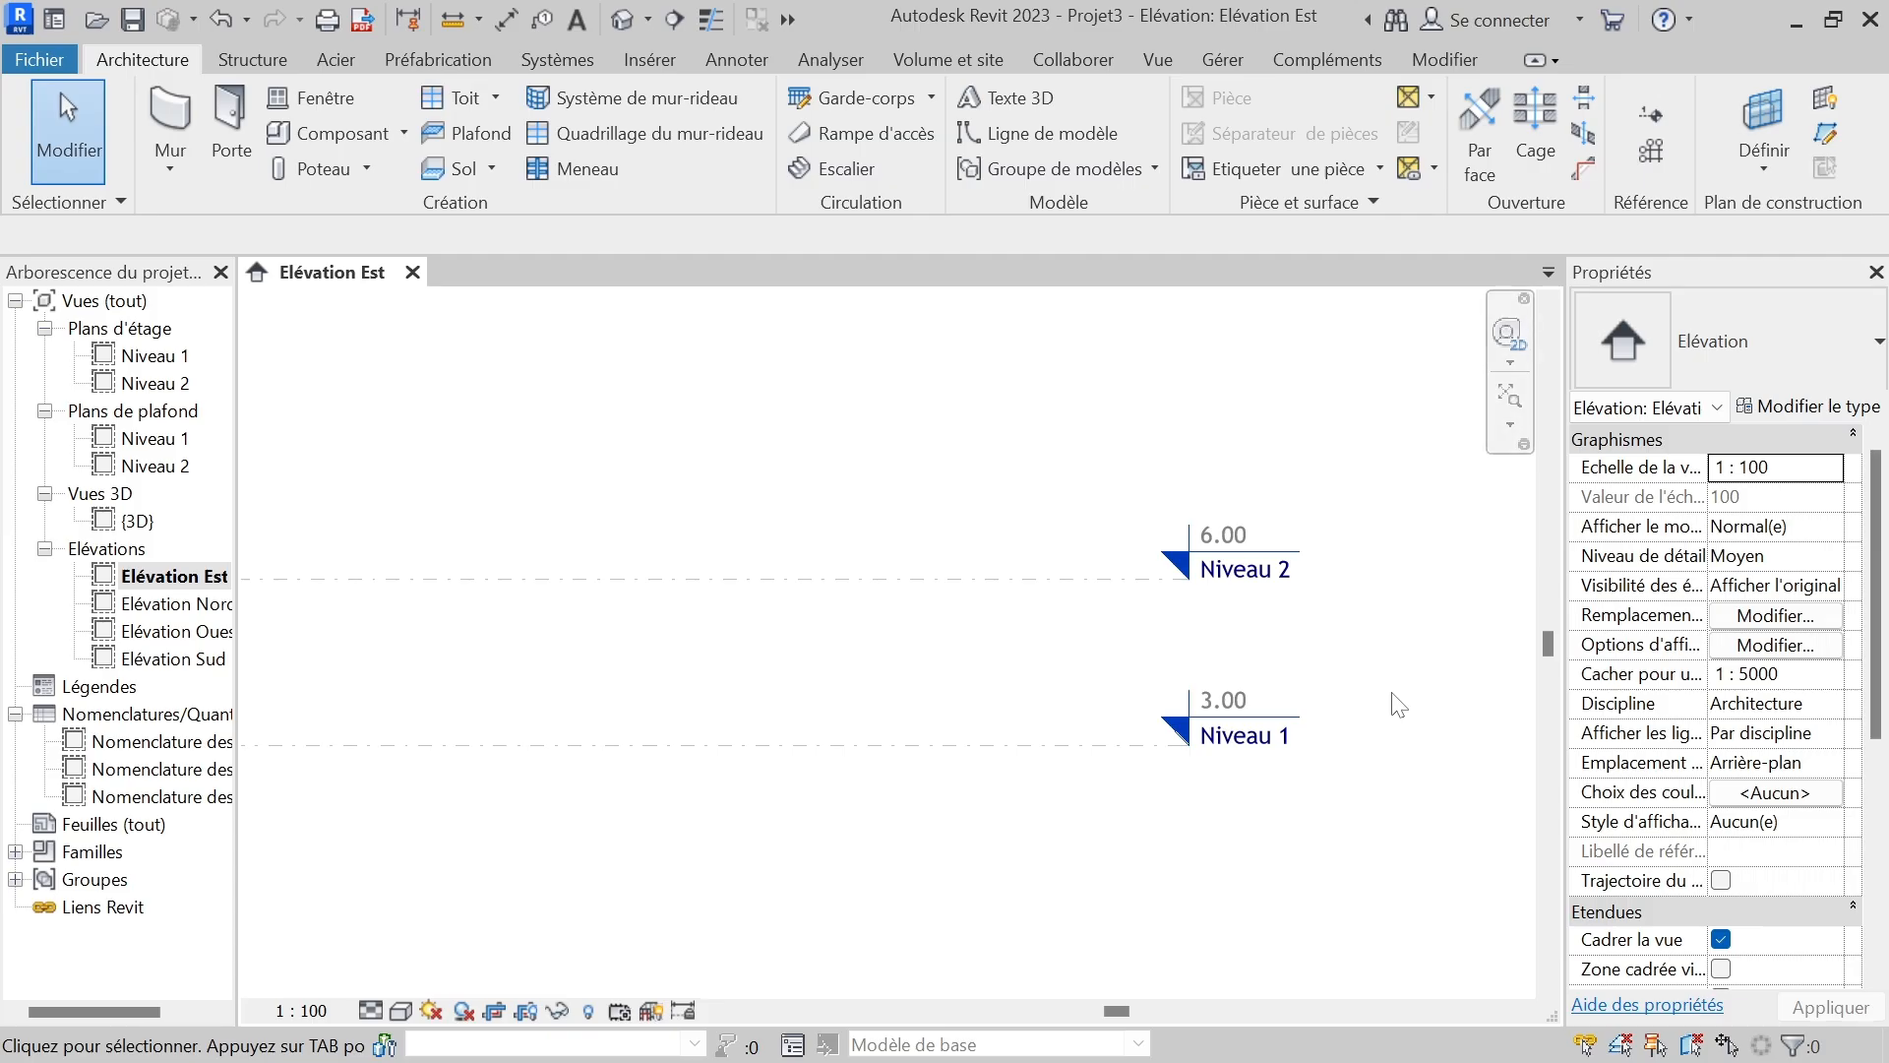
scroll(1398, 695, down, 2)
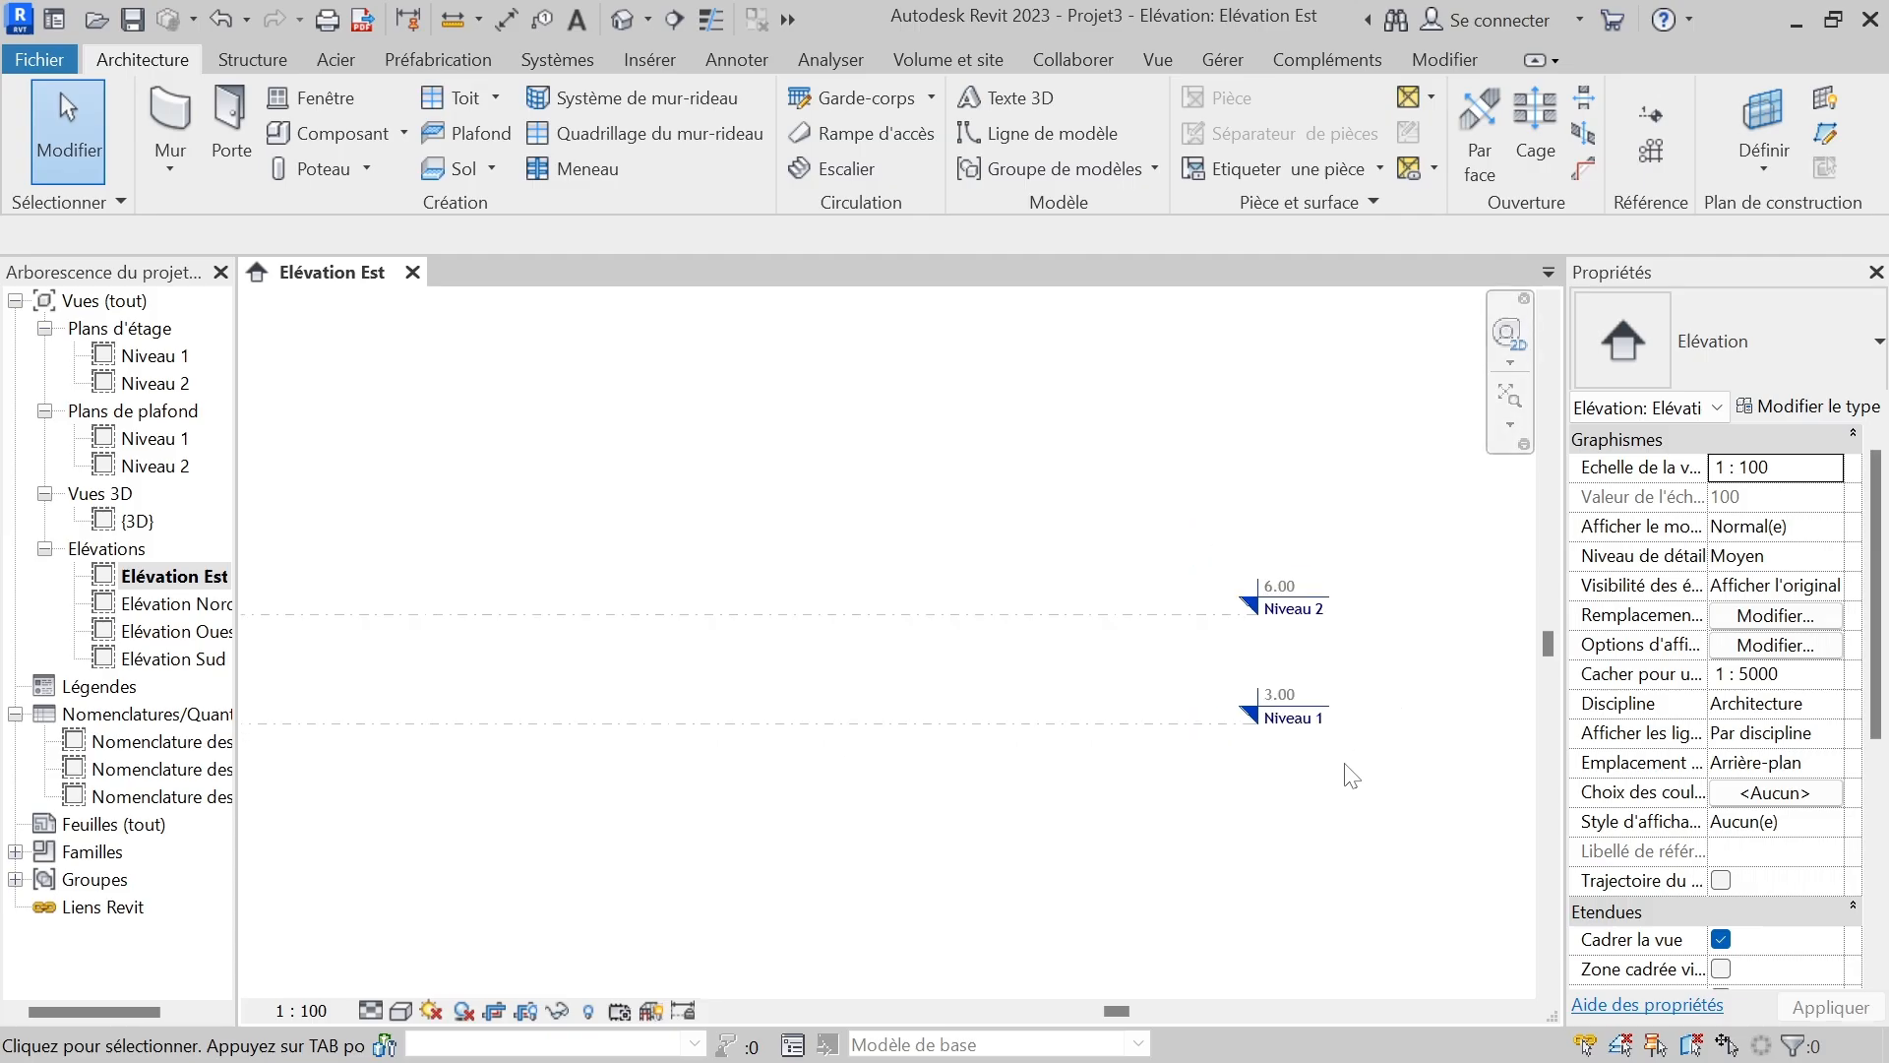
scroll(1272, 832, up, 3)
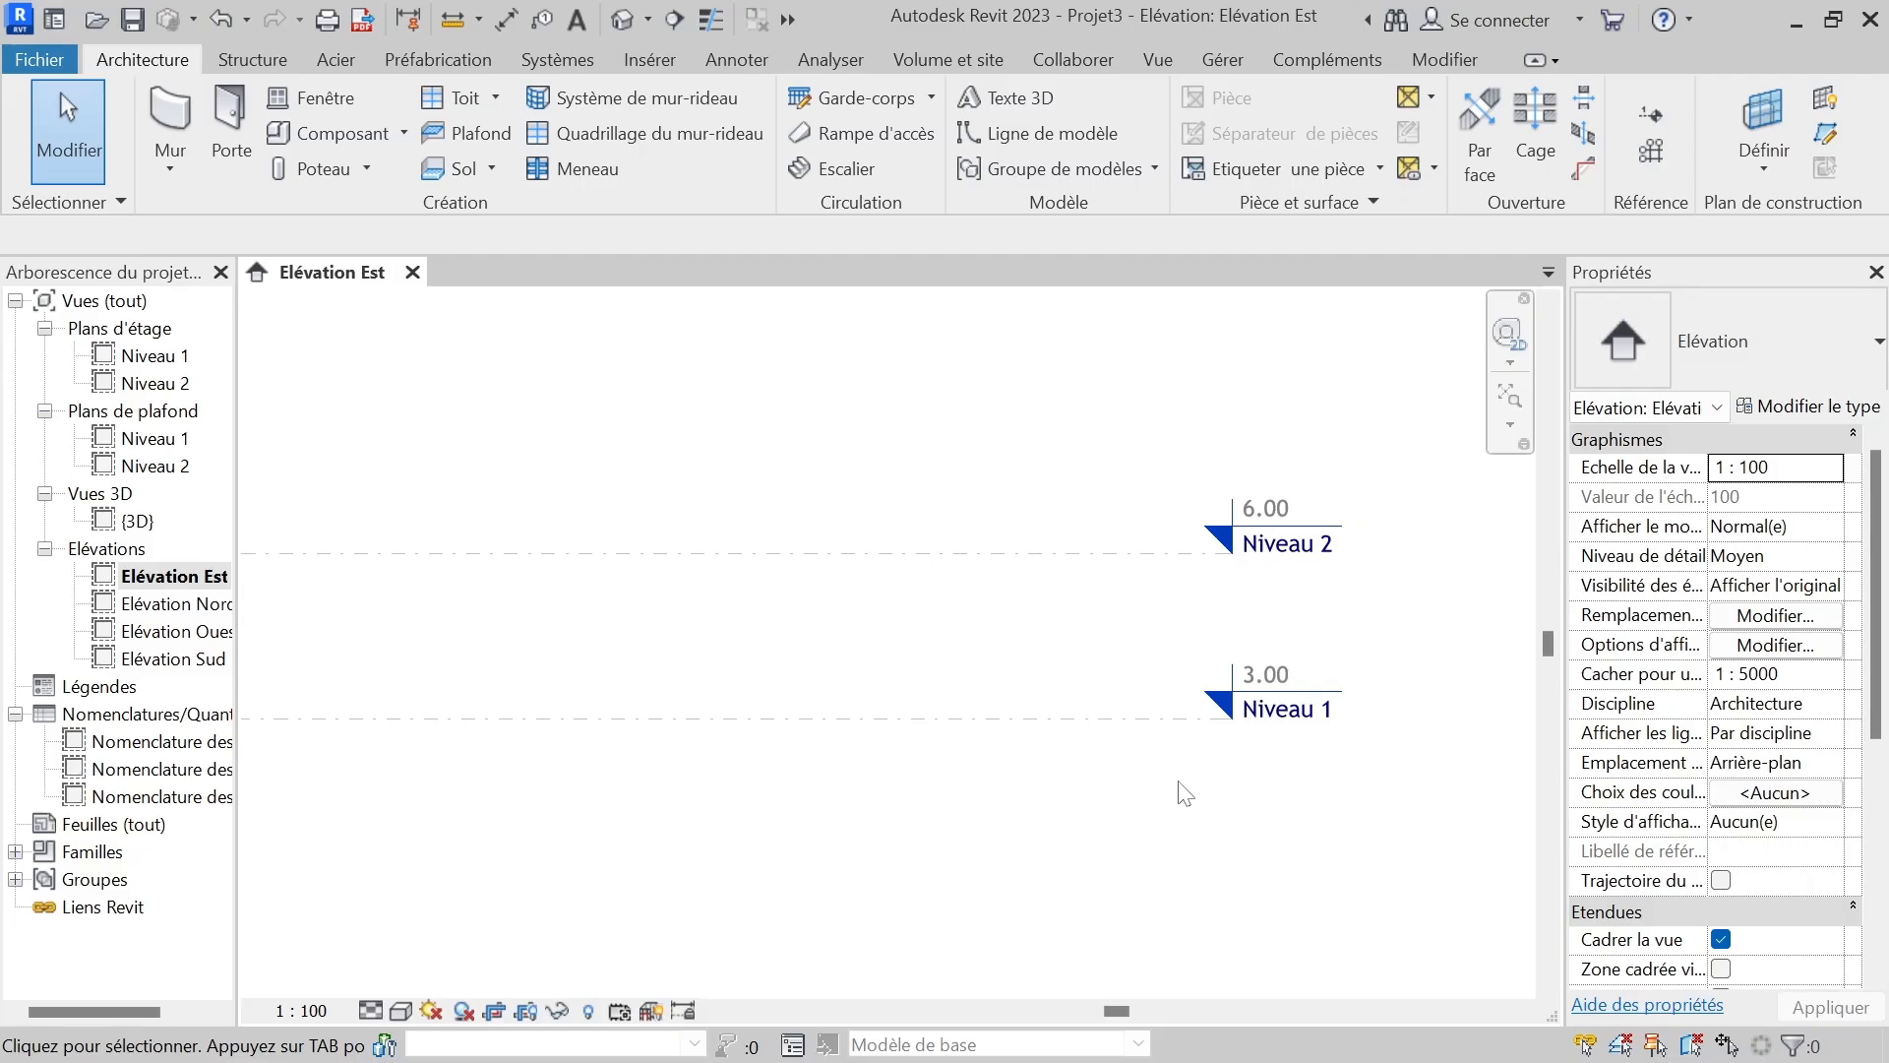
scroll(1161, 654, down, 3)
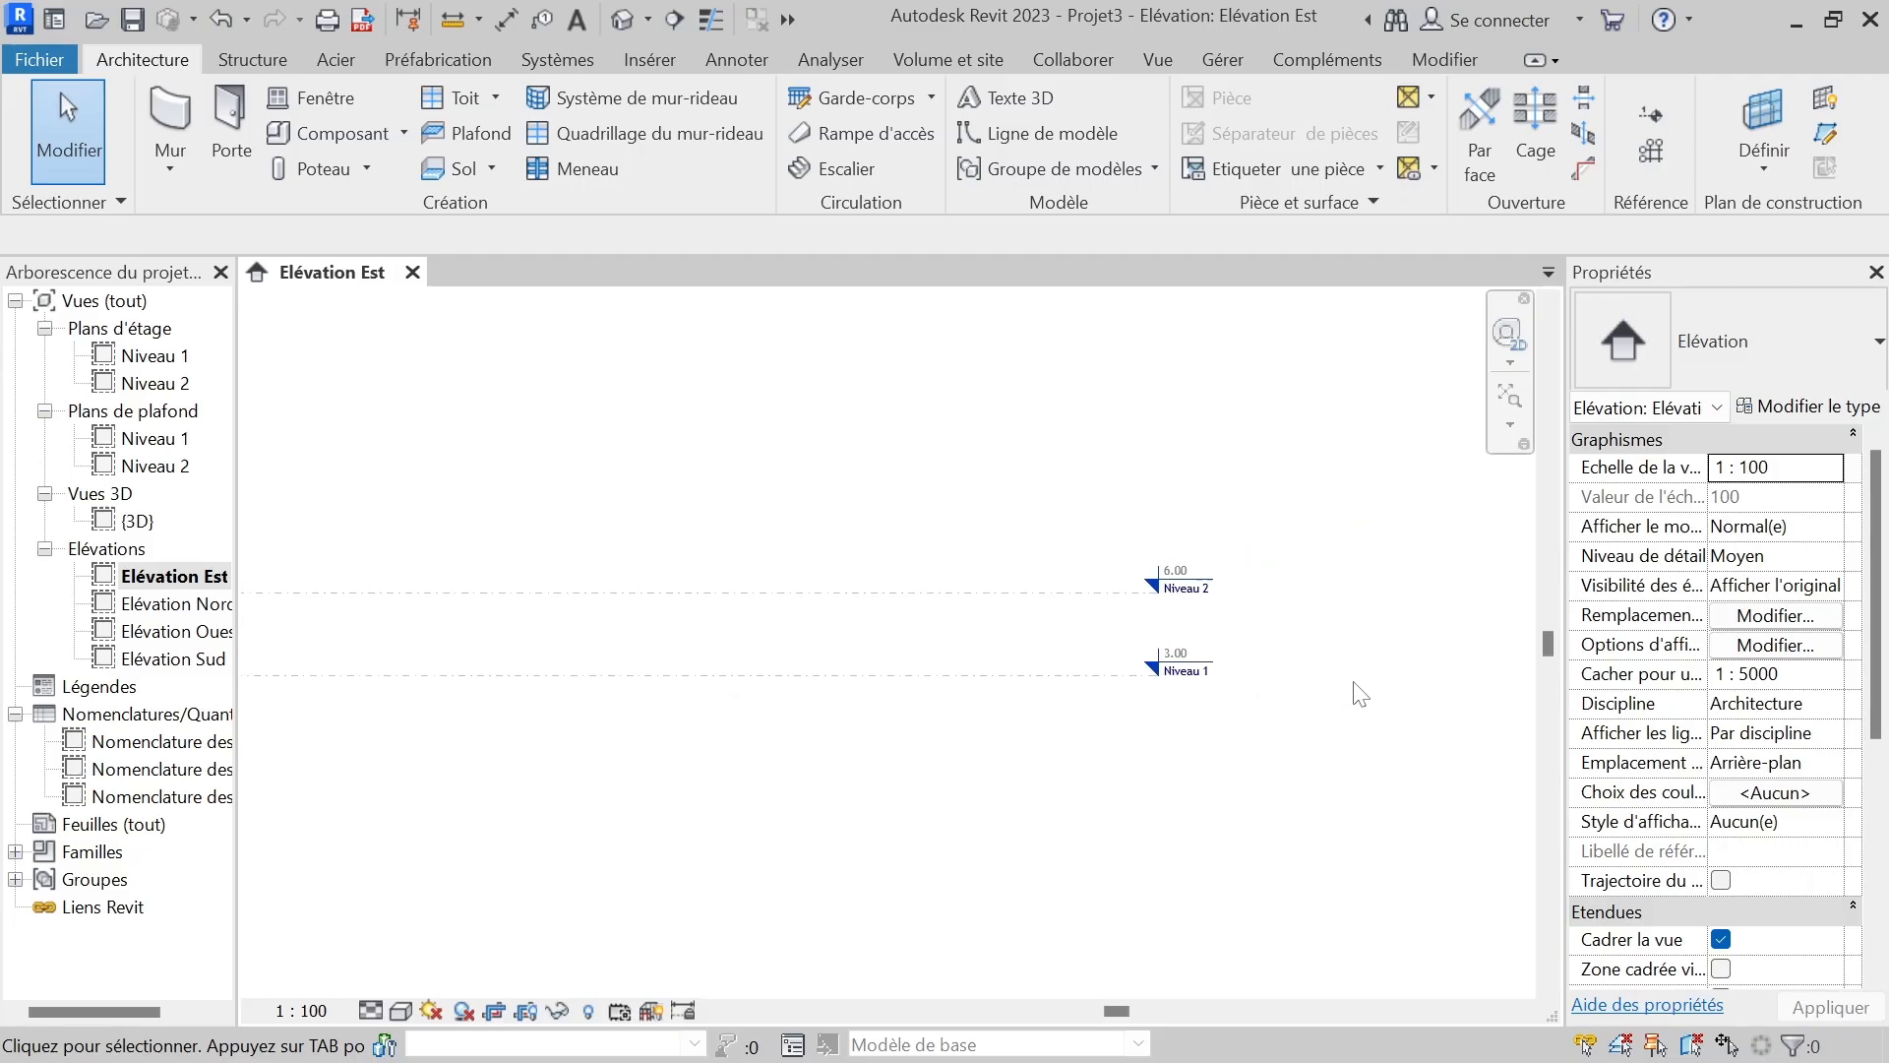
- Delete the Niveau 2 ceiling plan view (Plans de plafond) while keeping the Niveau 2 level itself
scroll(1285, 767, down, 3)
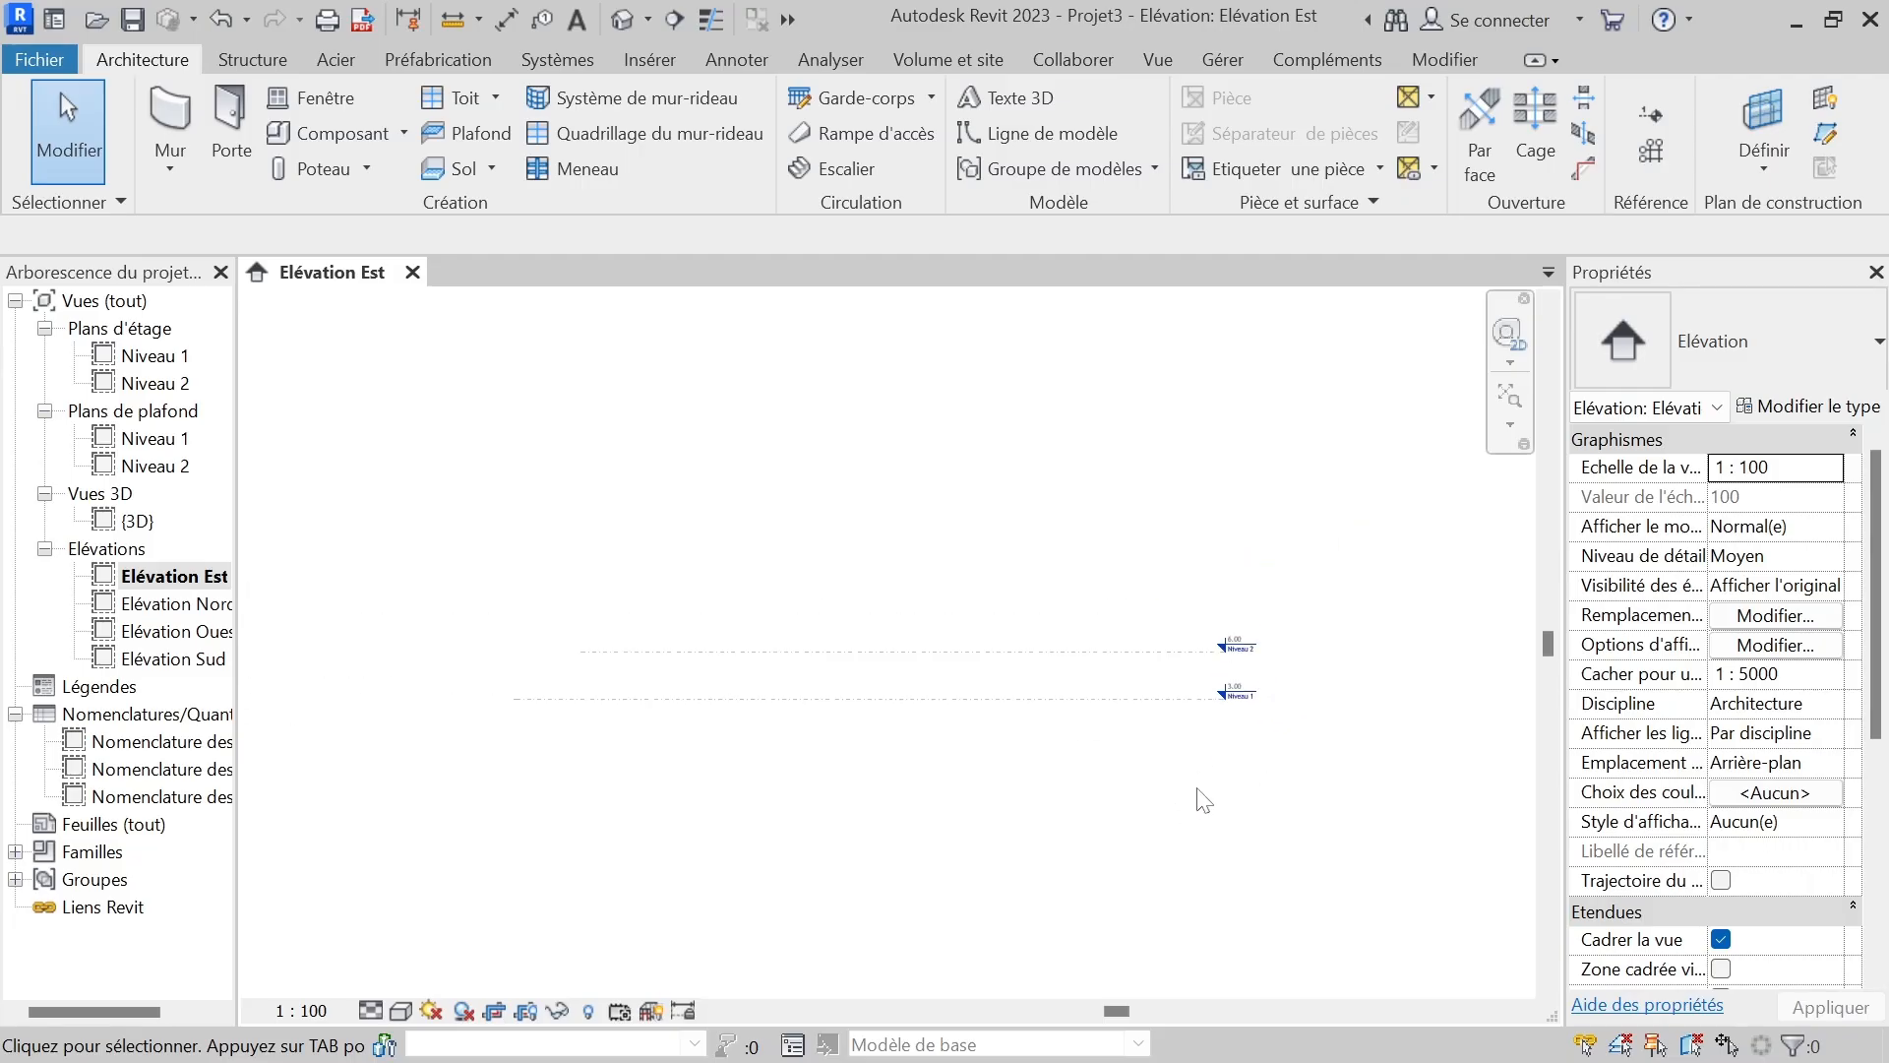
scroll(1217, 733, up, 2)
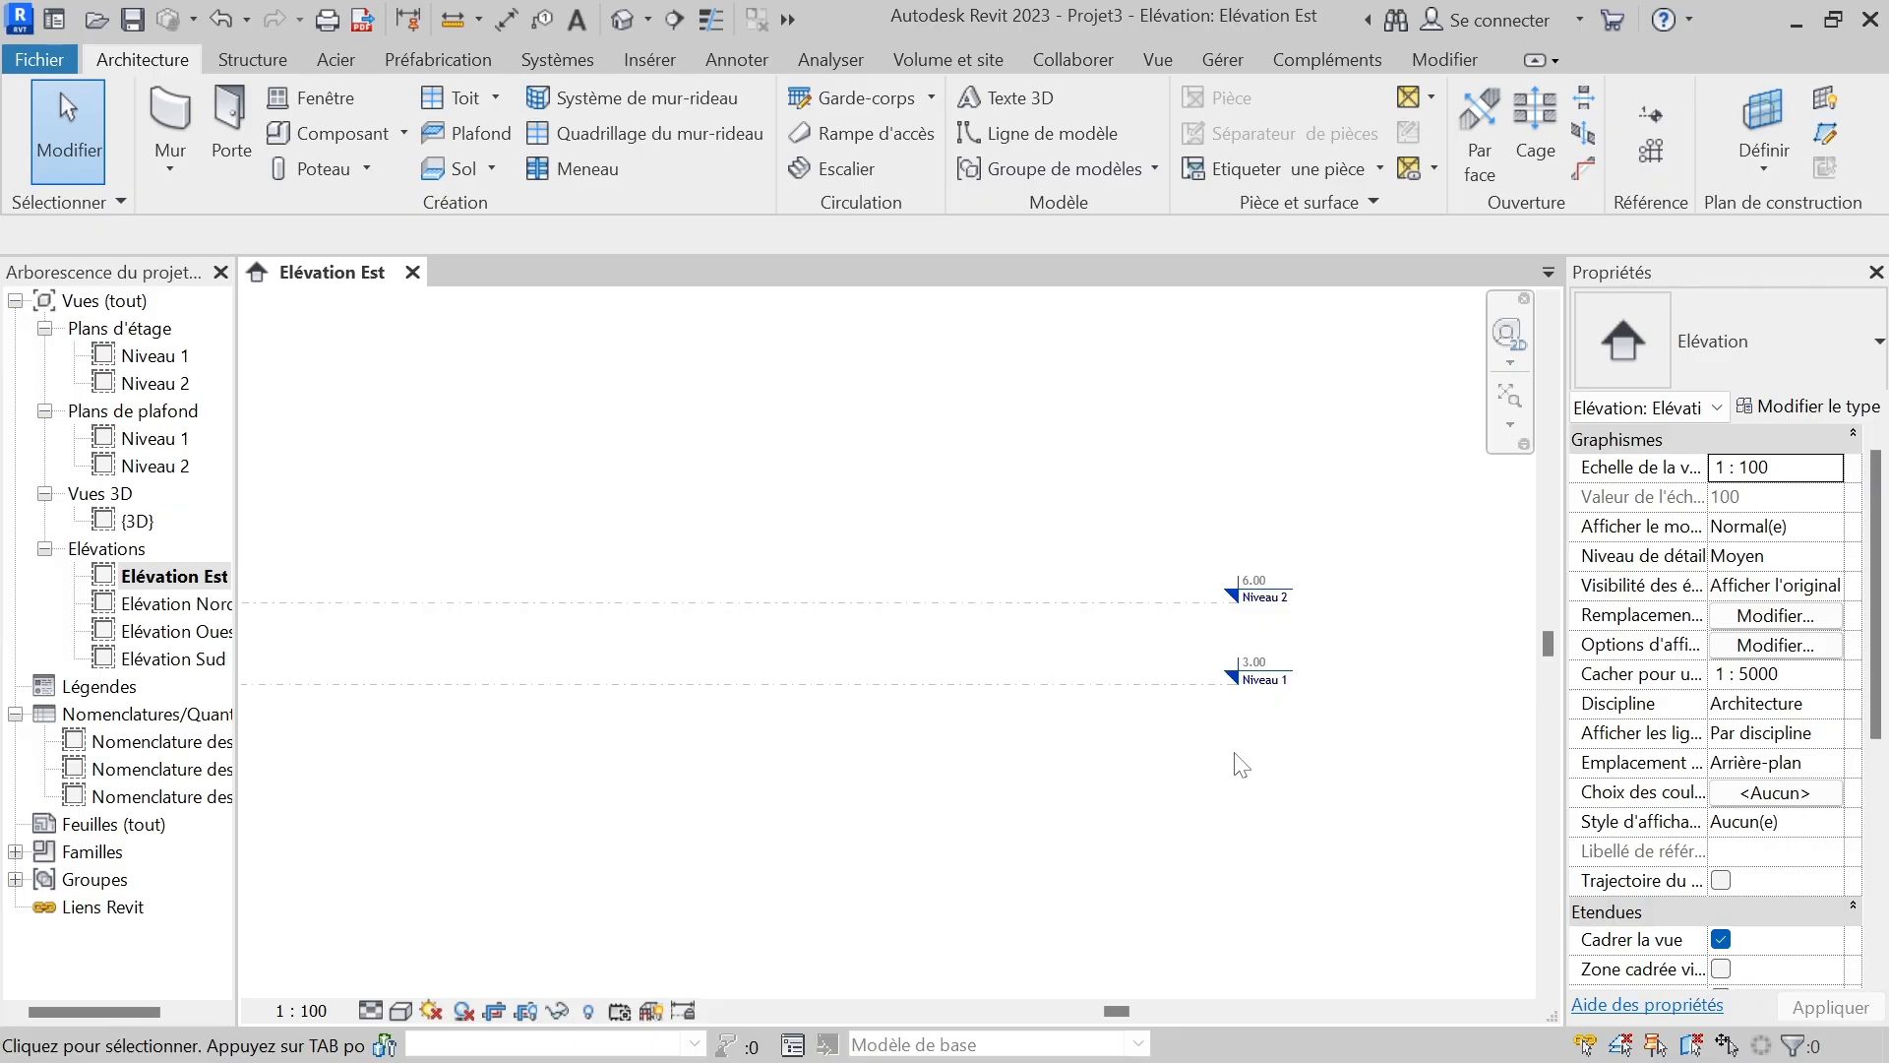
scroll(1256, 650, up, 3)
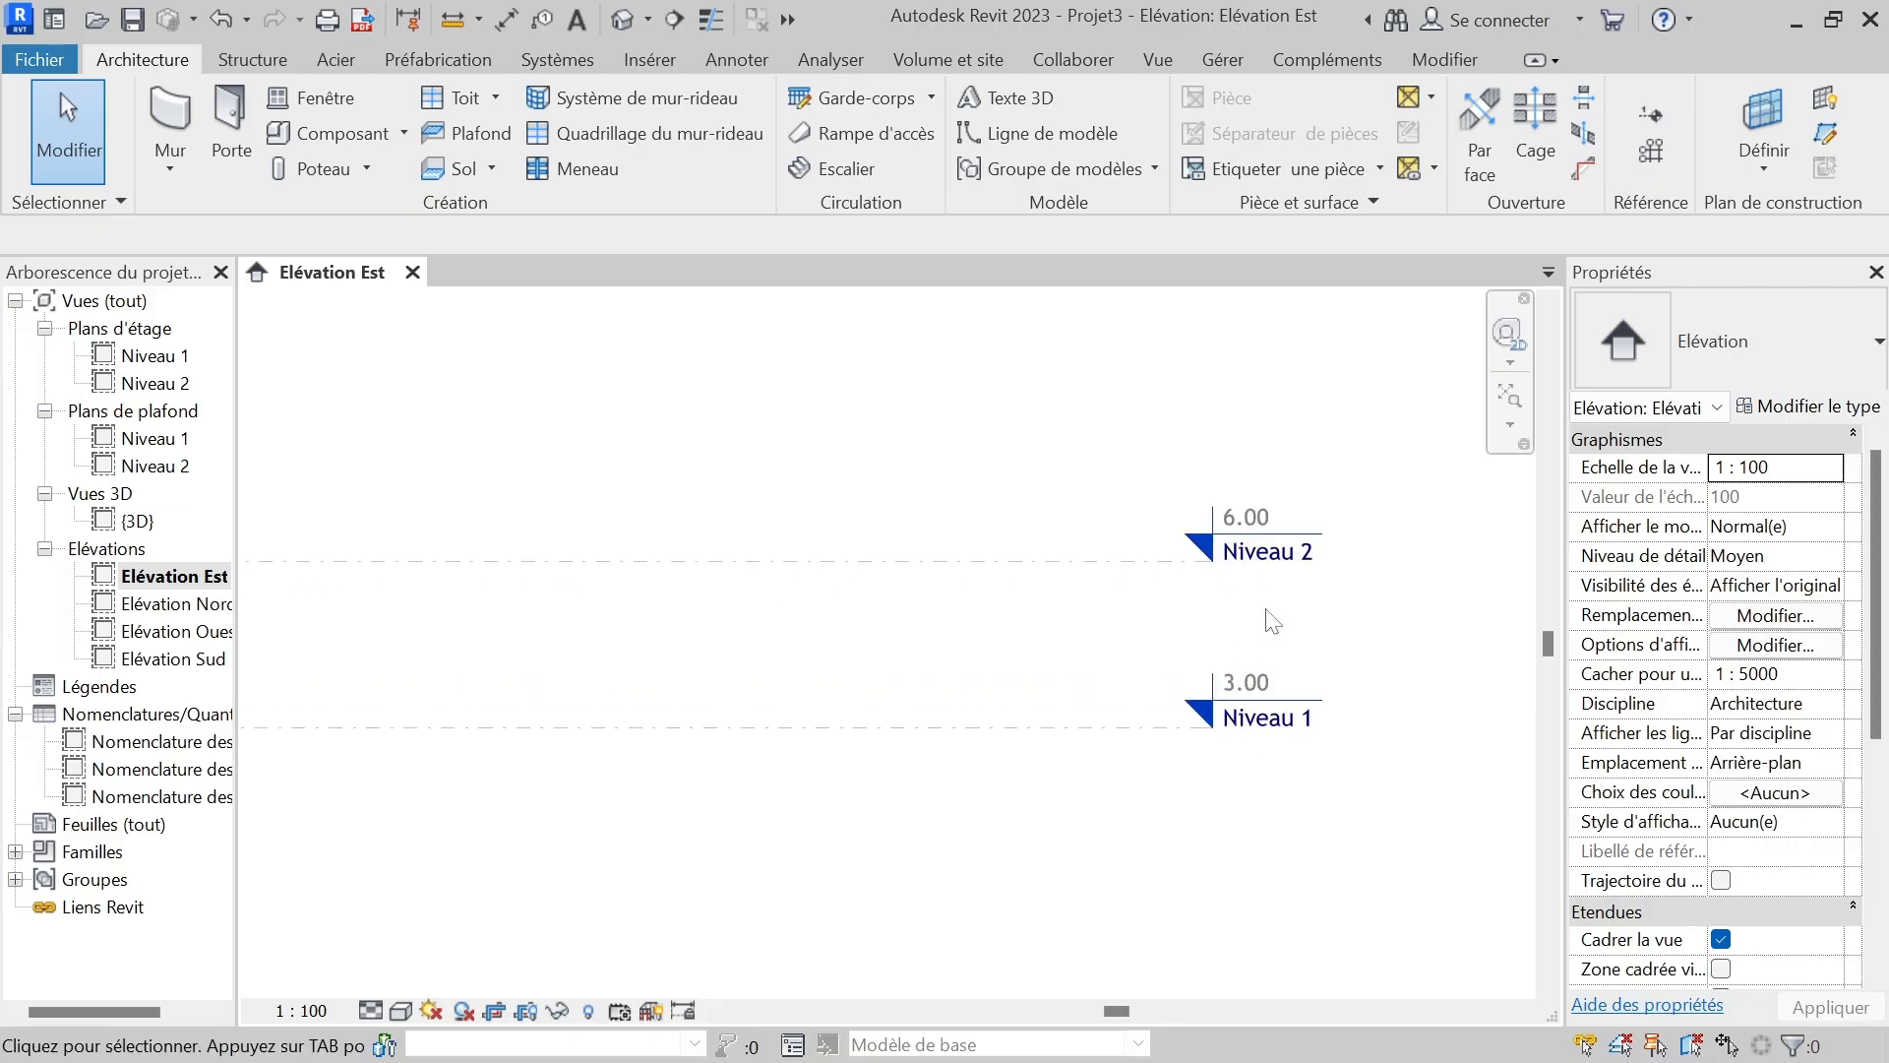
scroll(1261, 602, up, 2)
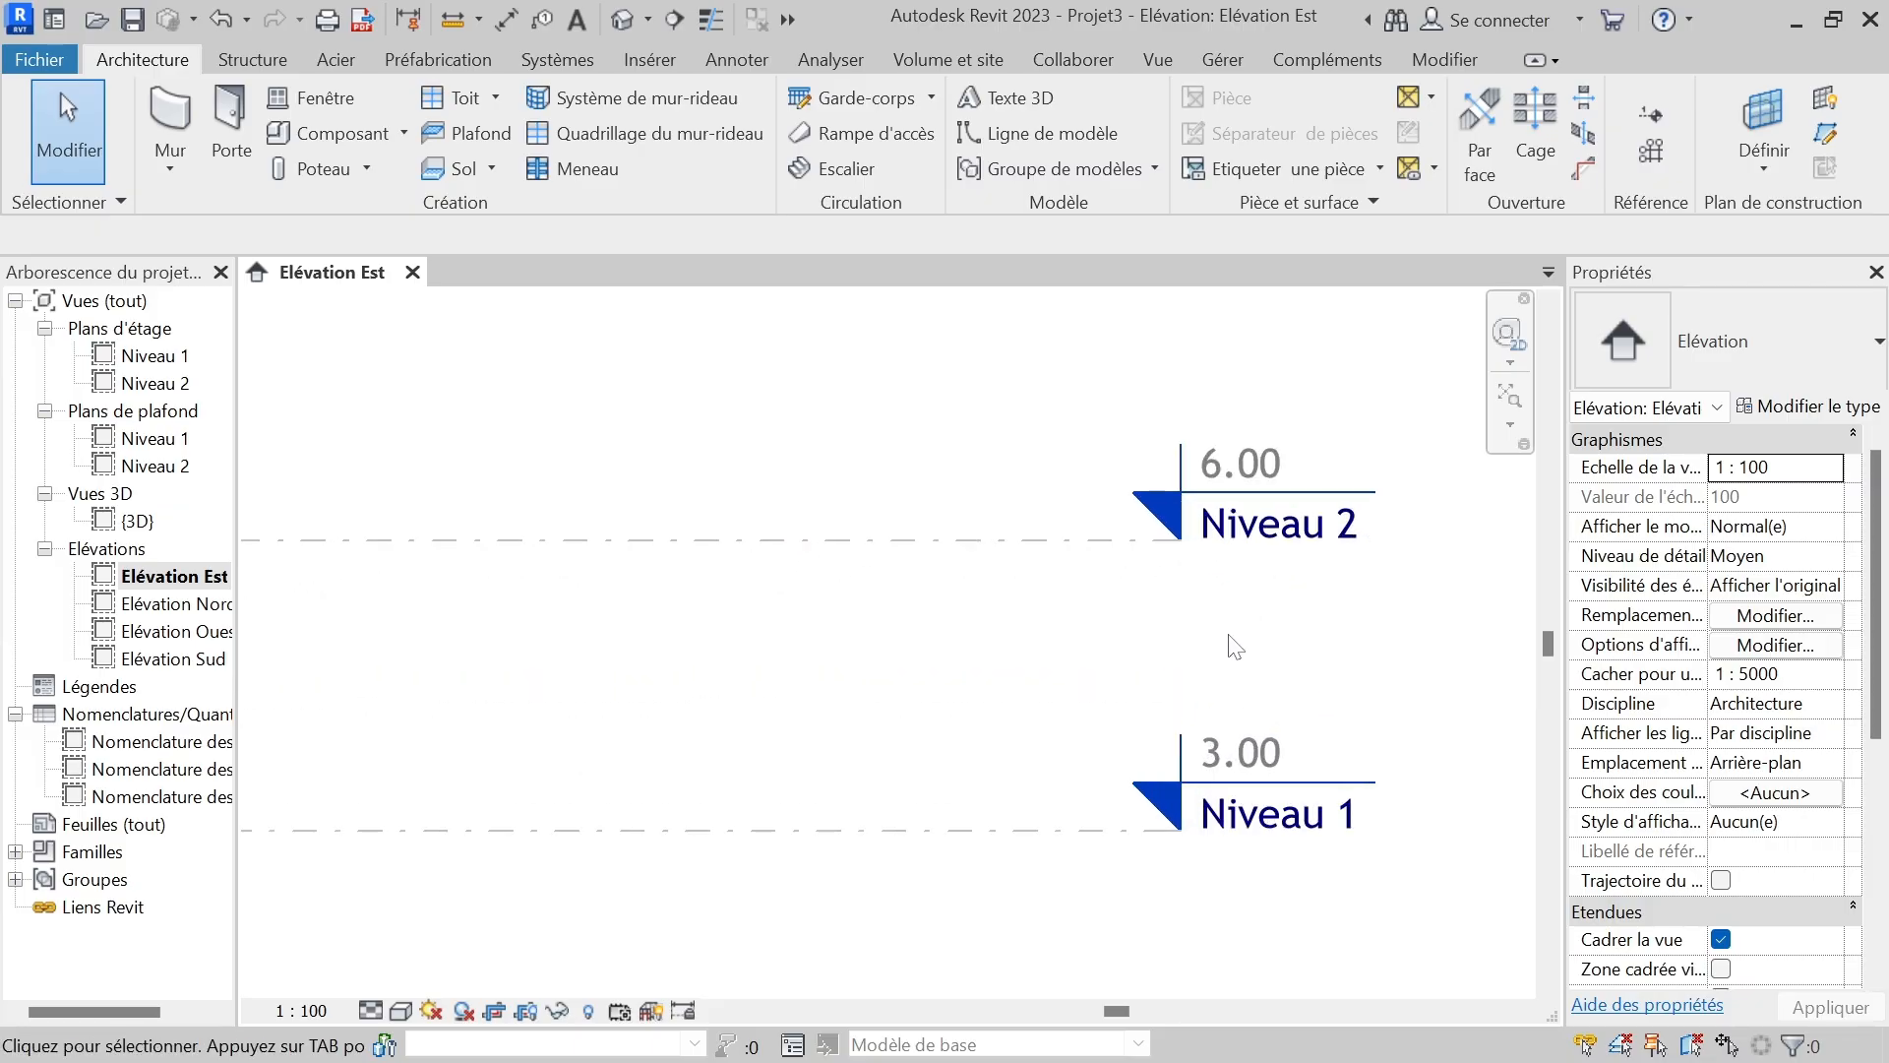
scroll(1235, 647, down, 2)
scroll(1358, 642, down, 3)
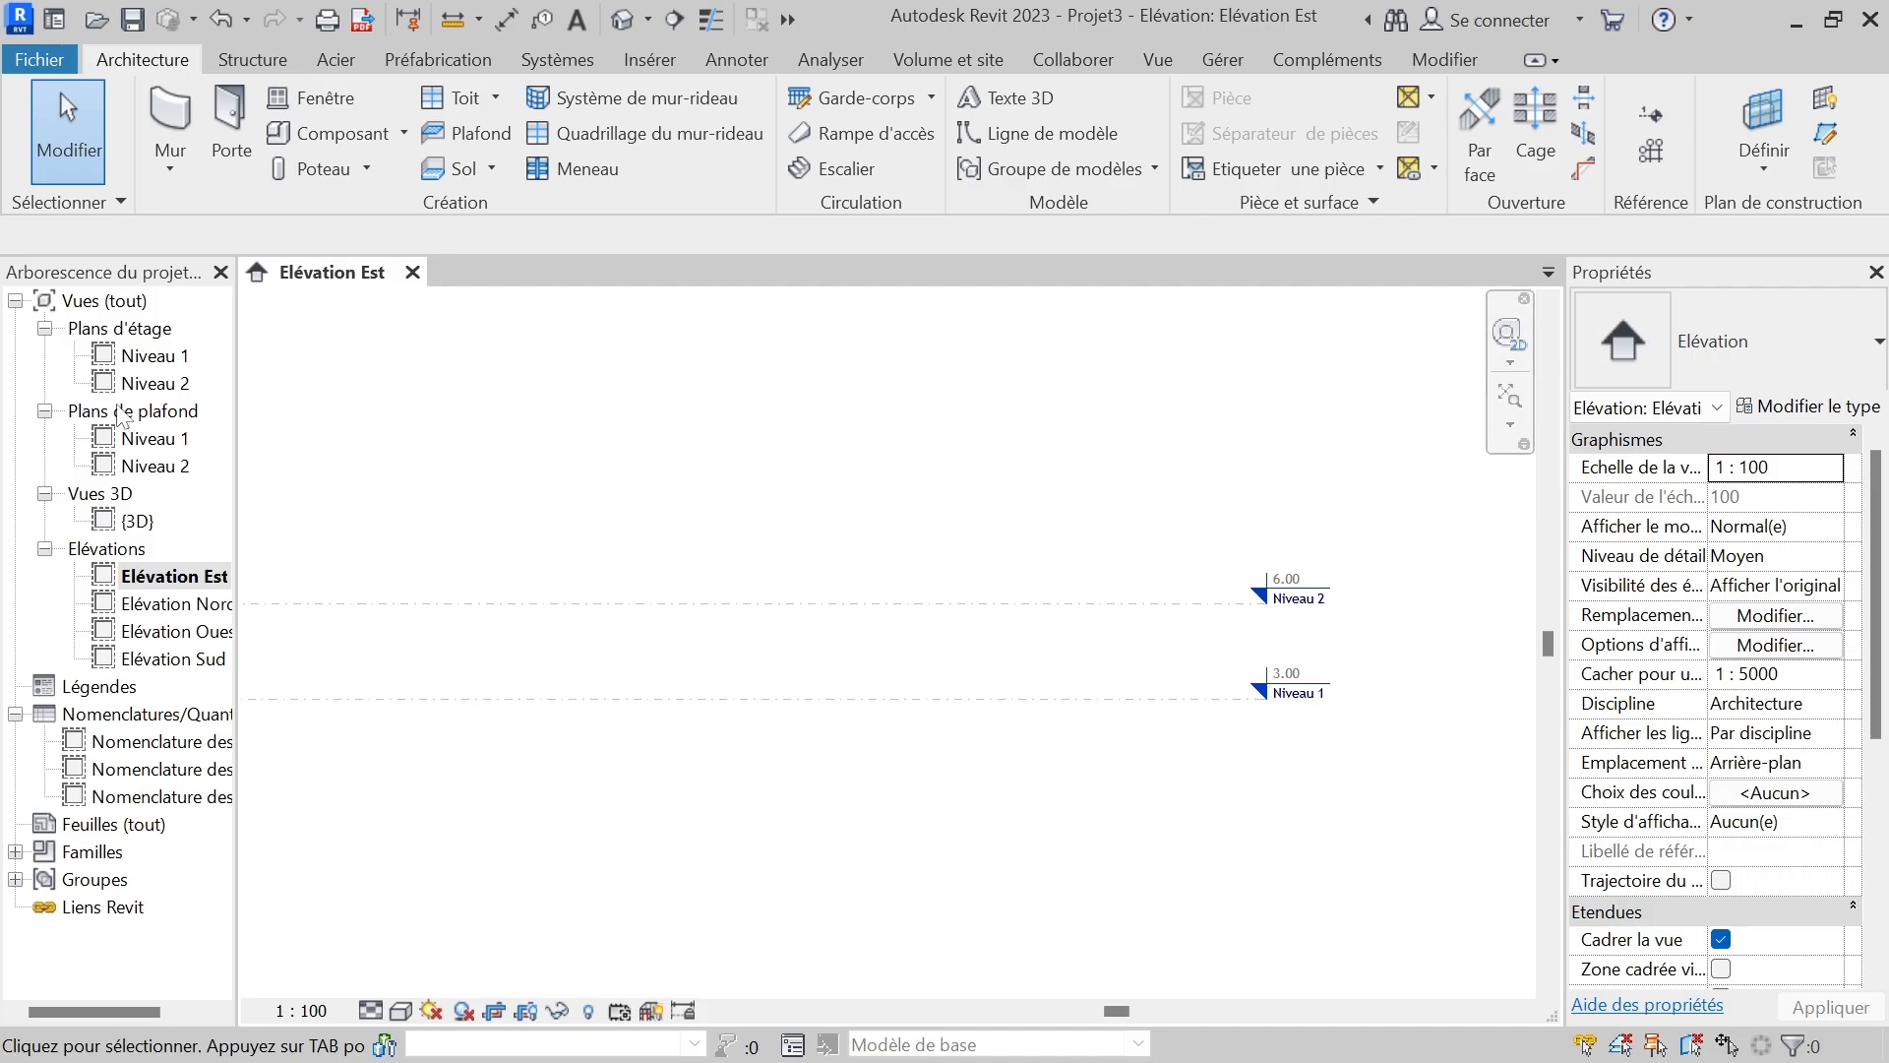
click(151, 468)
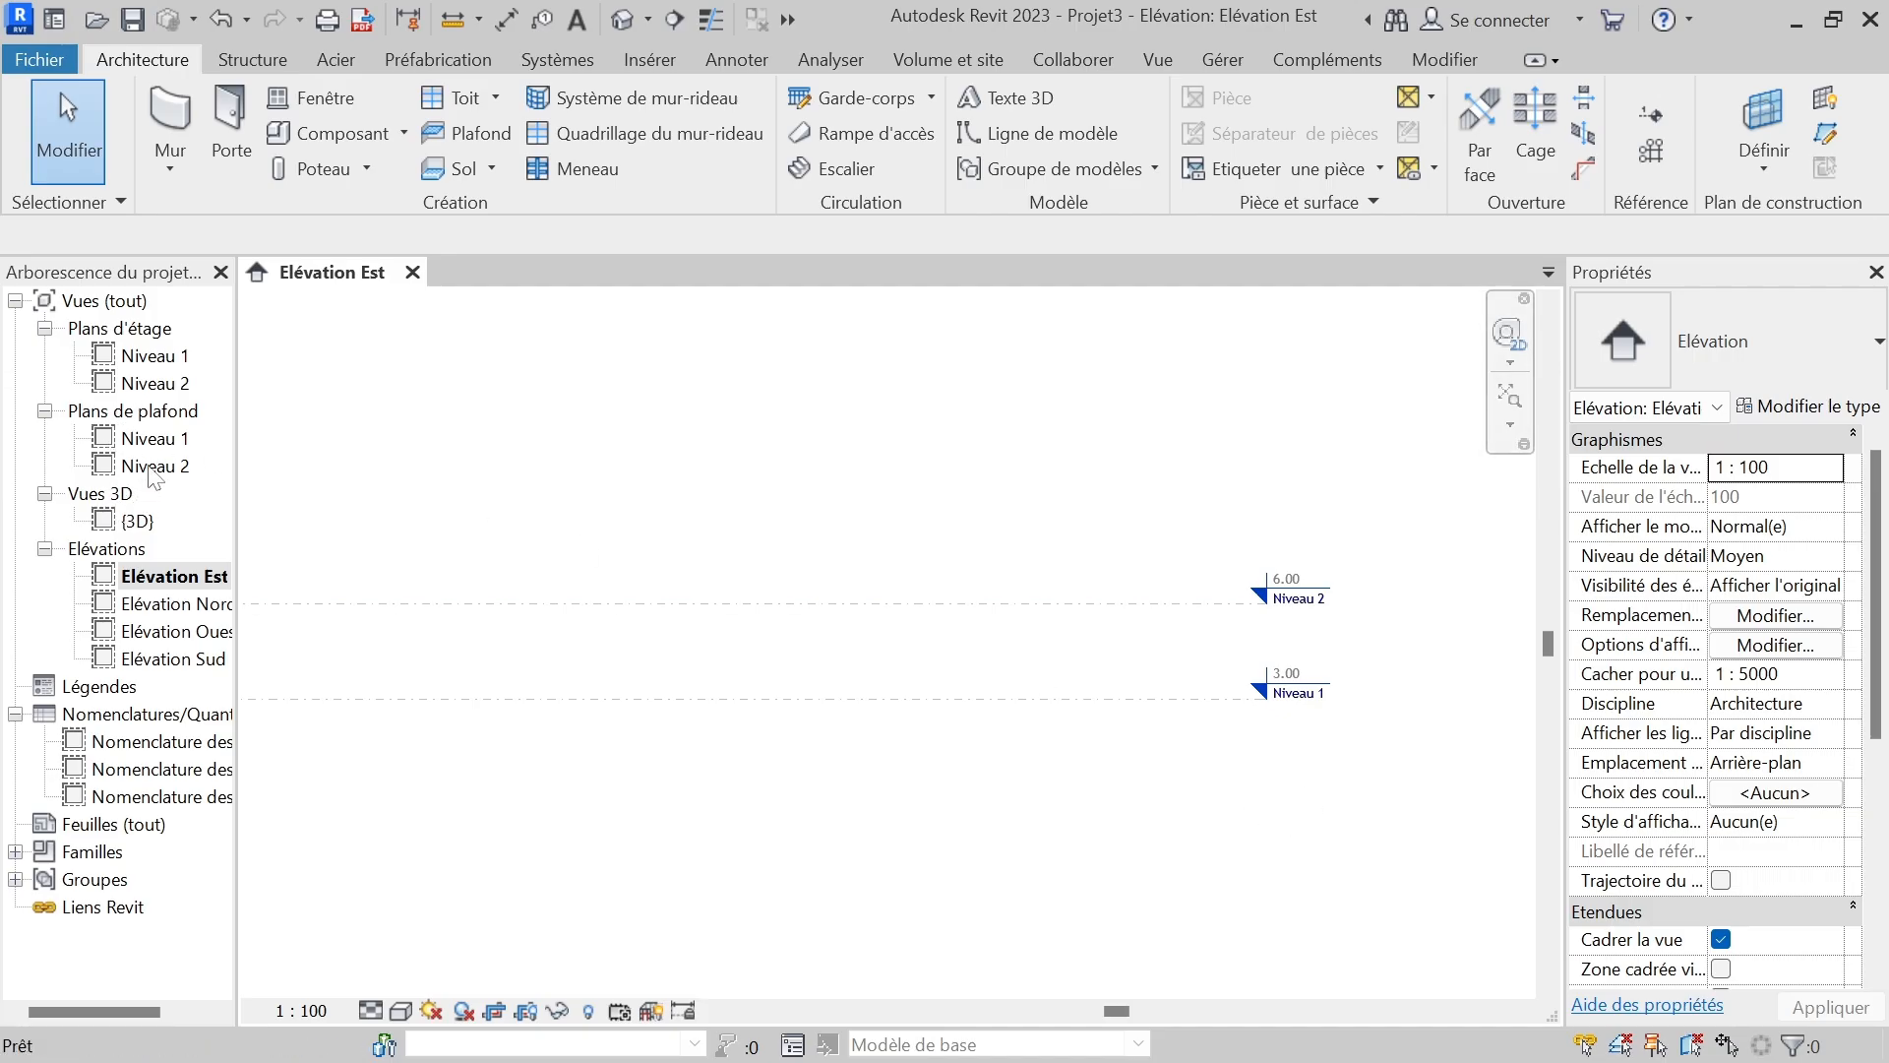
right_click(150, 471)
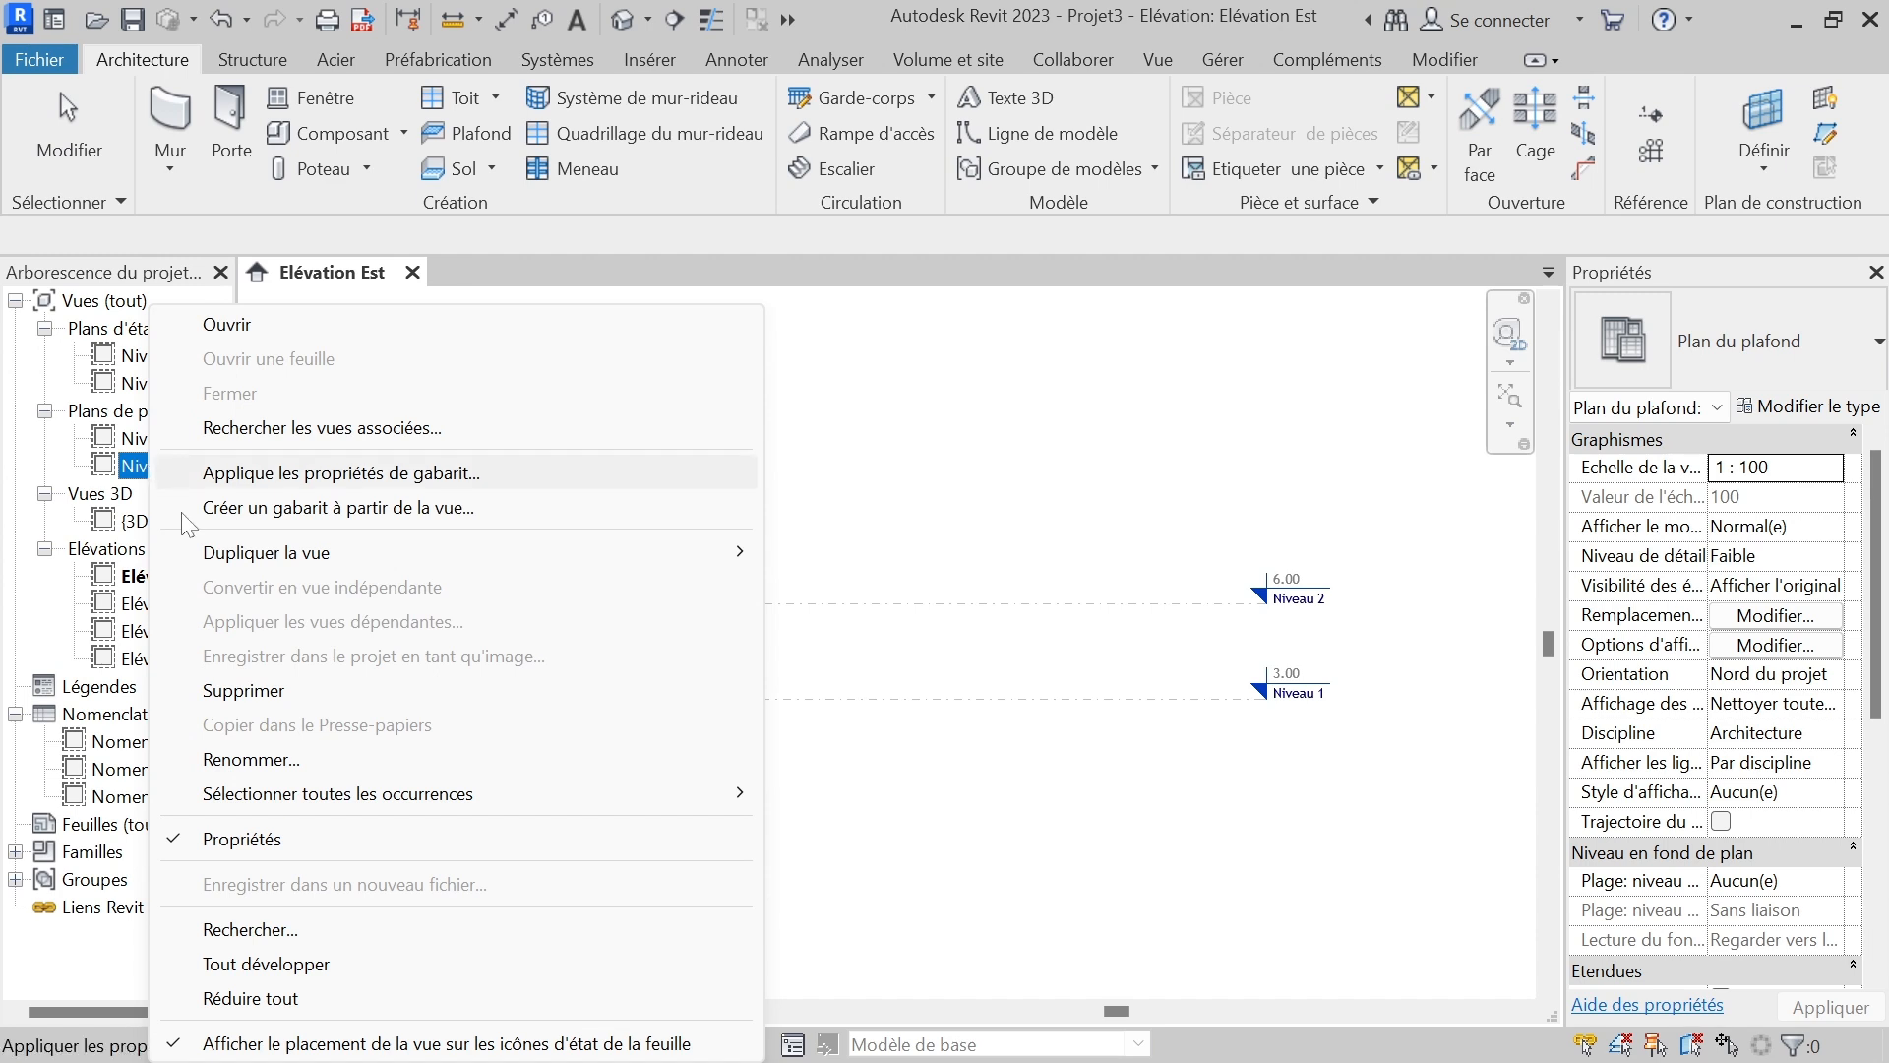
click(248, 693)
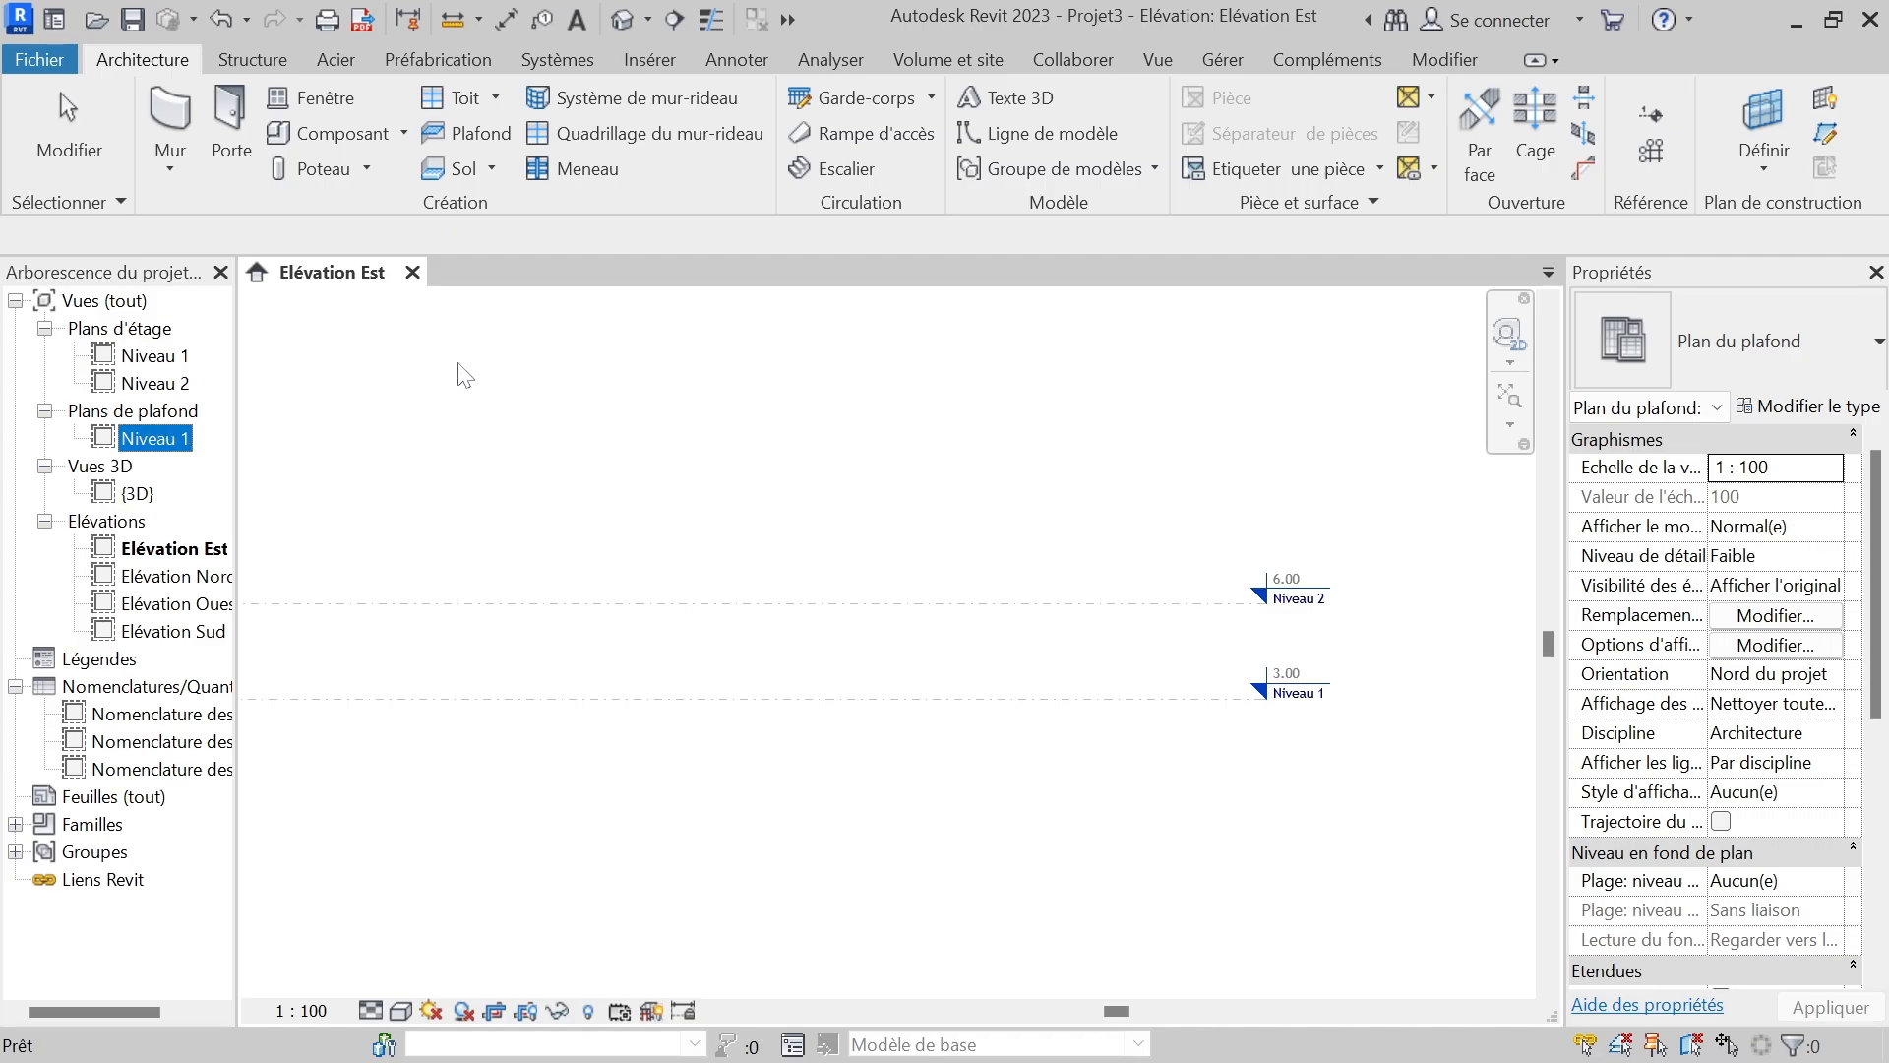
- Delete the Niveau 2 floor plan view (Plans d'étage) while keeping the level in the east elevation
scroll(1301, 622, up, 2)
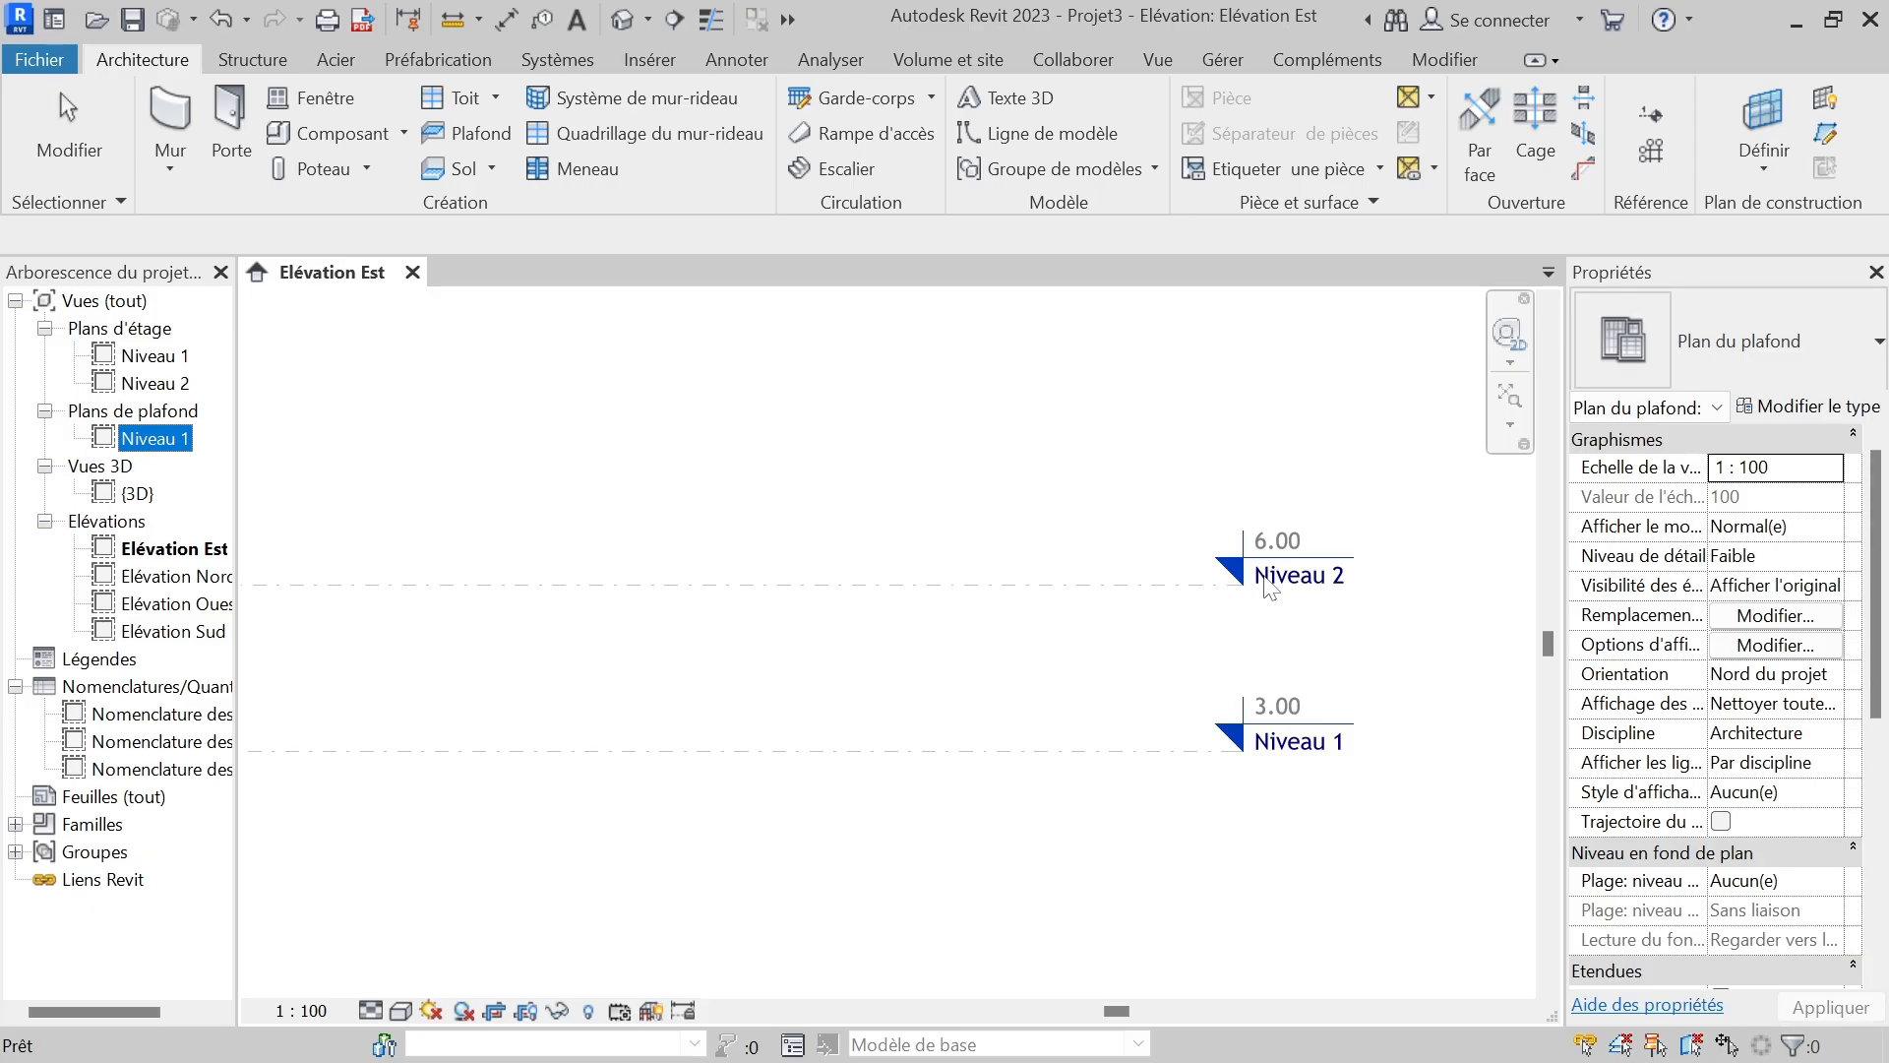
scroll(1266, 588, up, 3)
scroll(1178, 563, down, 3)
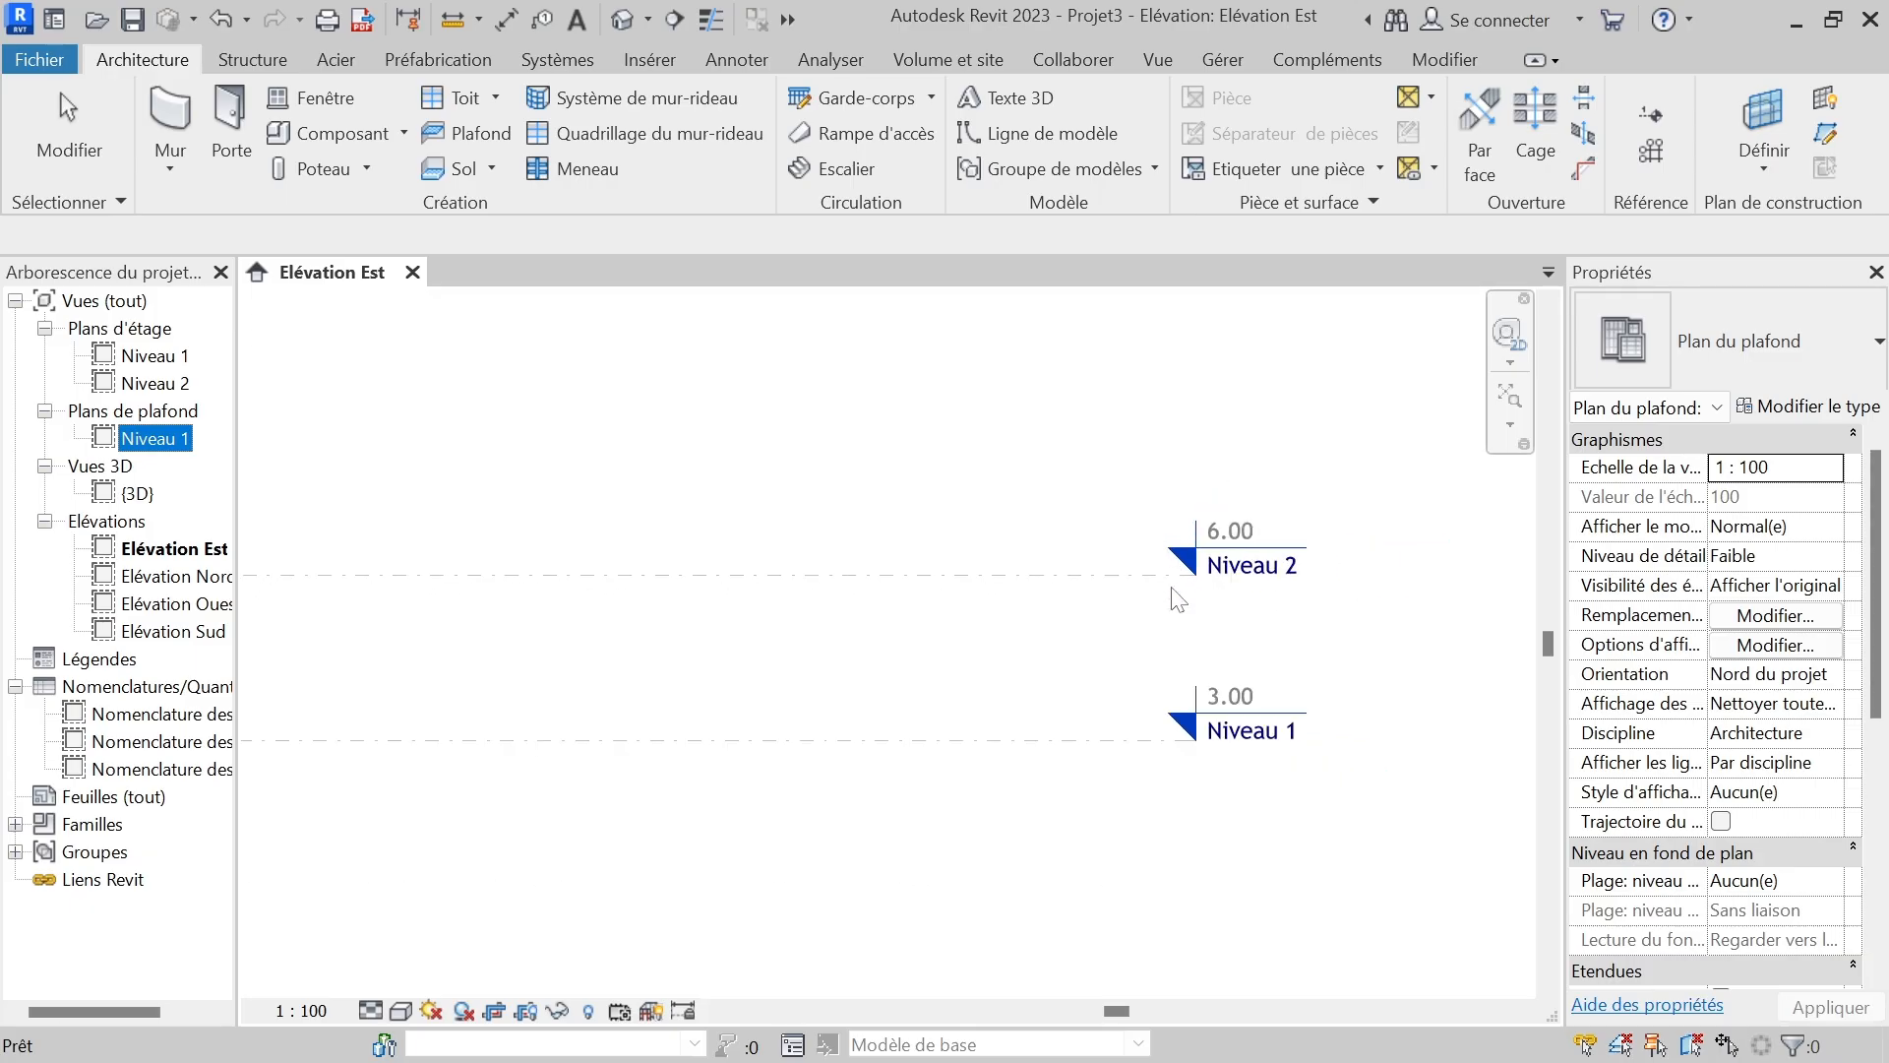
scroll(1264, 595, down, 2)
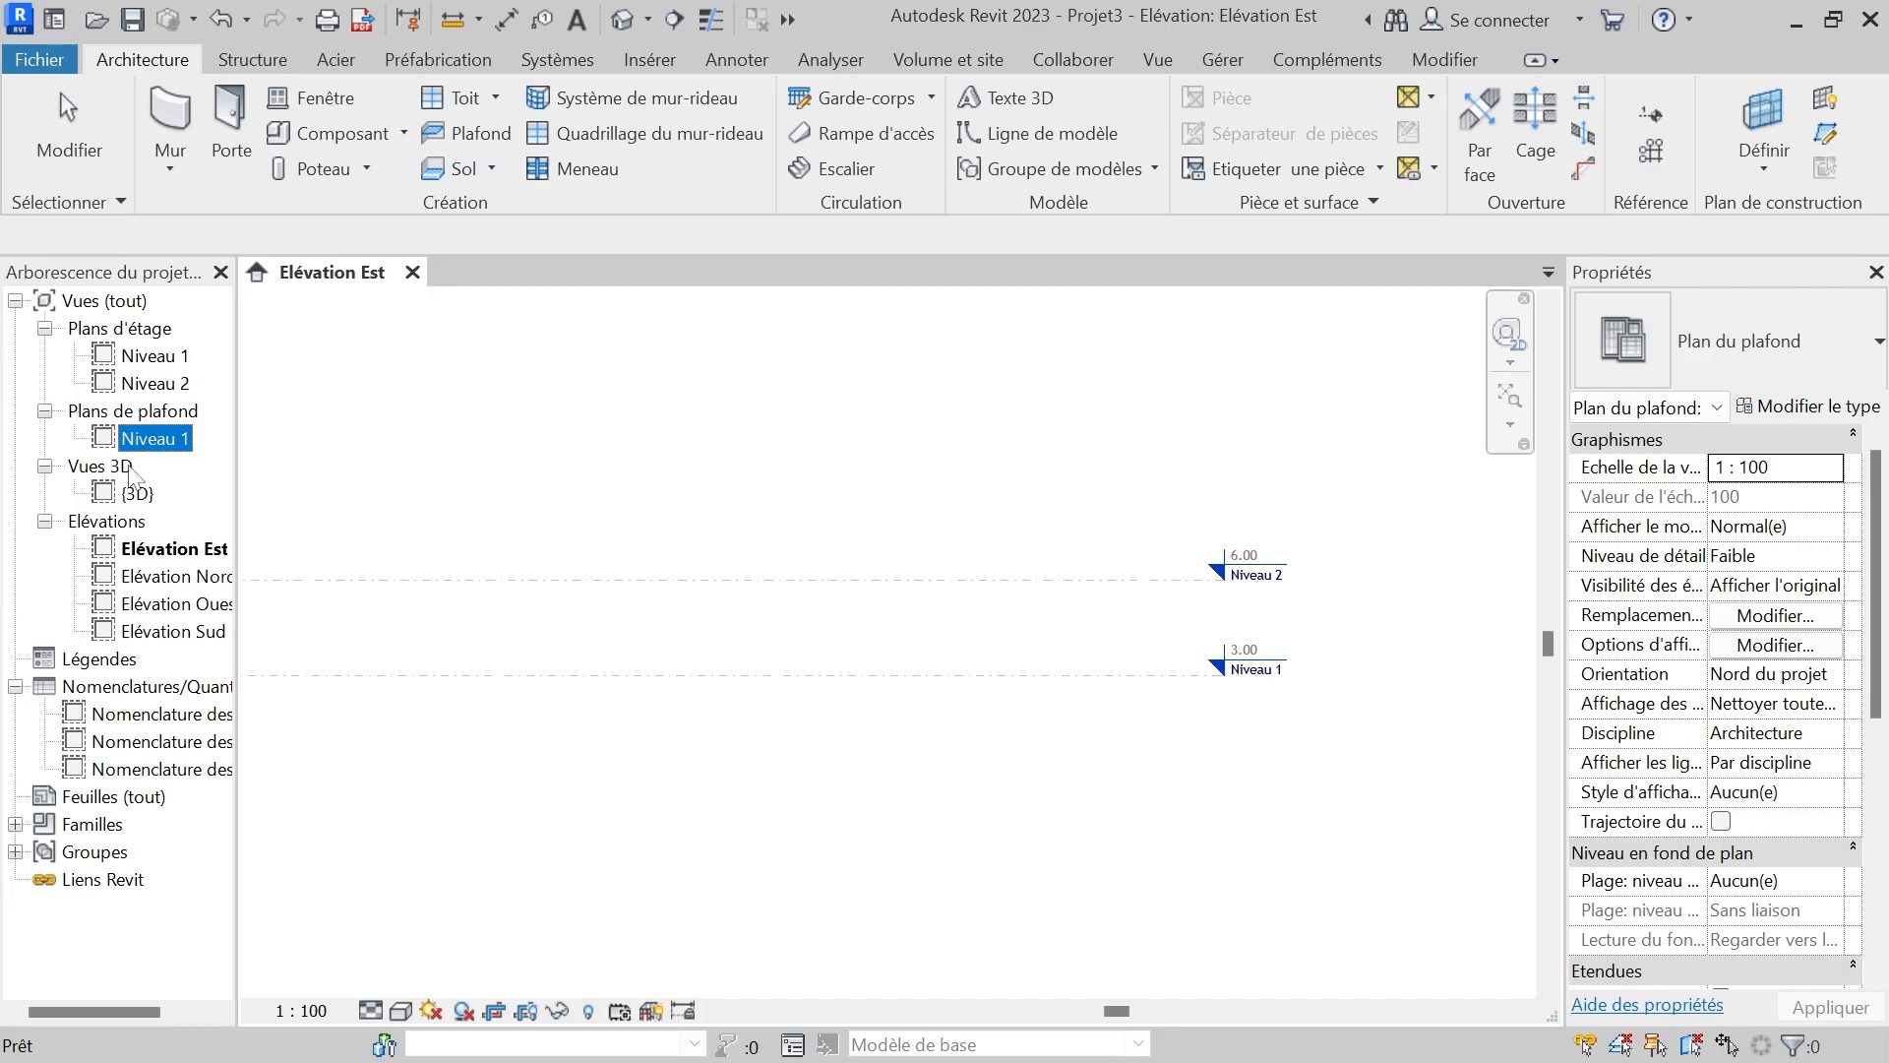
right_click(141, 379)
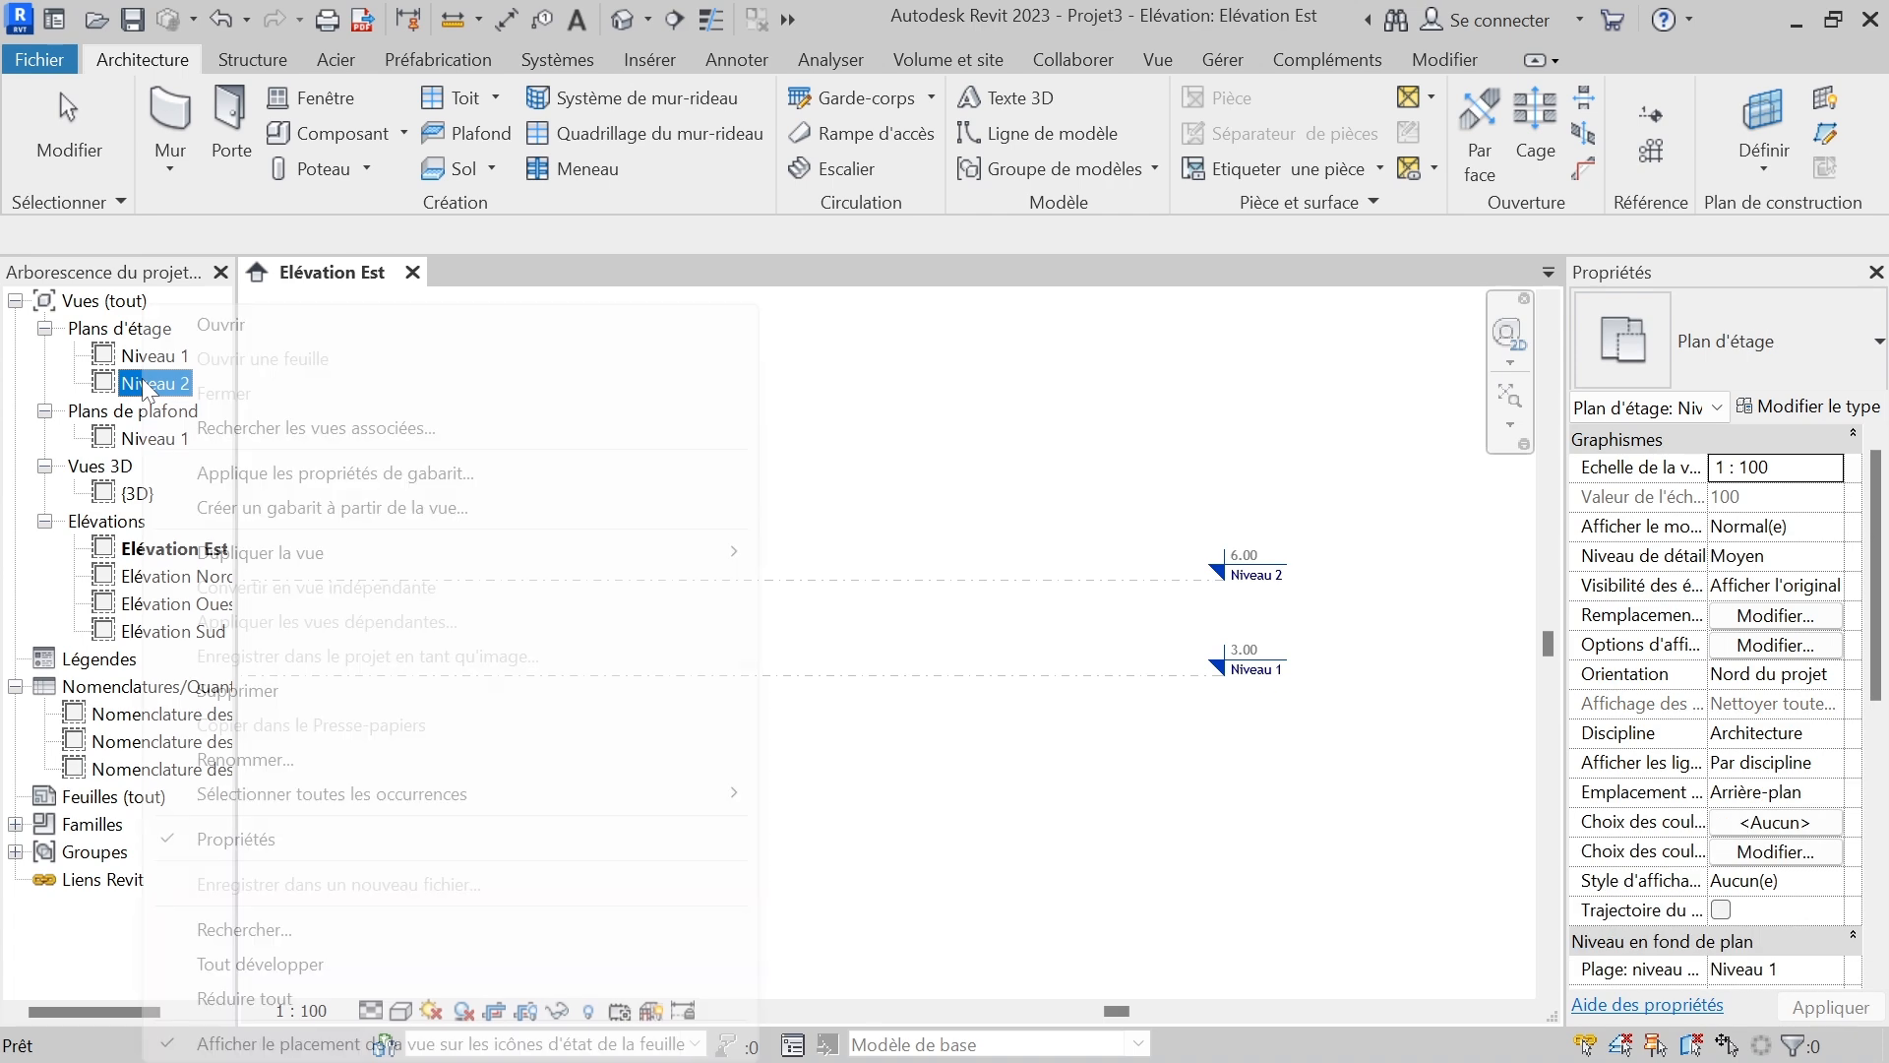
click(287, 691)
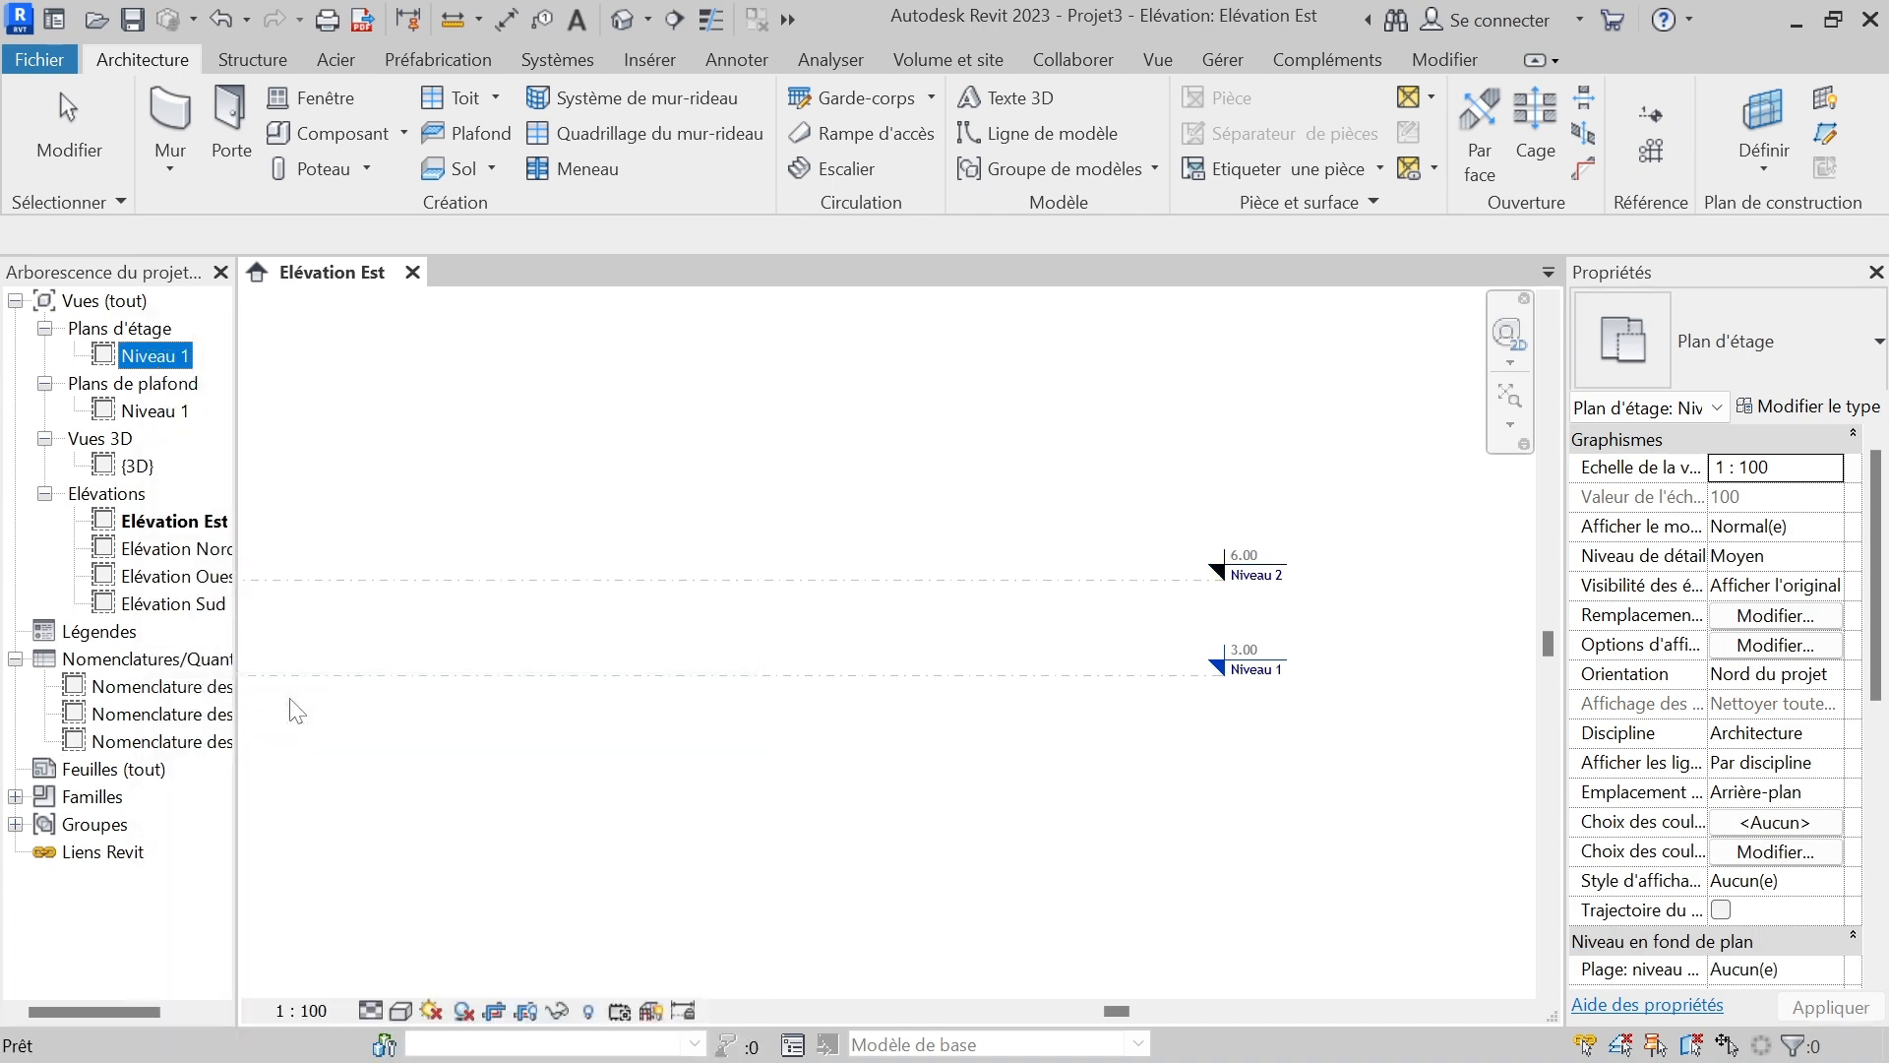
- Compare the head symbol colours of Niveau 2 and Niveau 1 in the east elevation against their remaining plan views
scroll(1269, 595, up, 5)
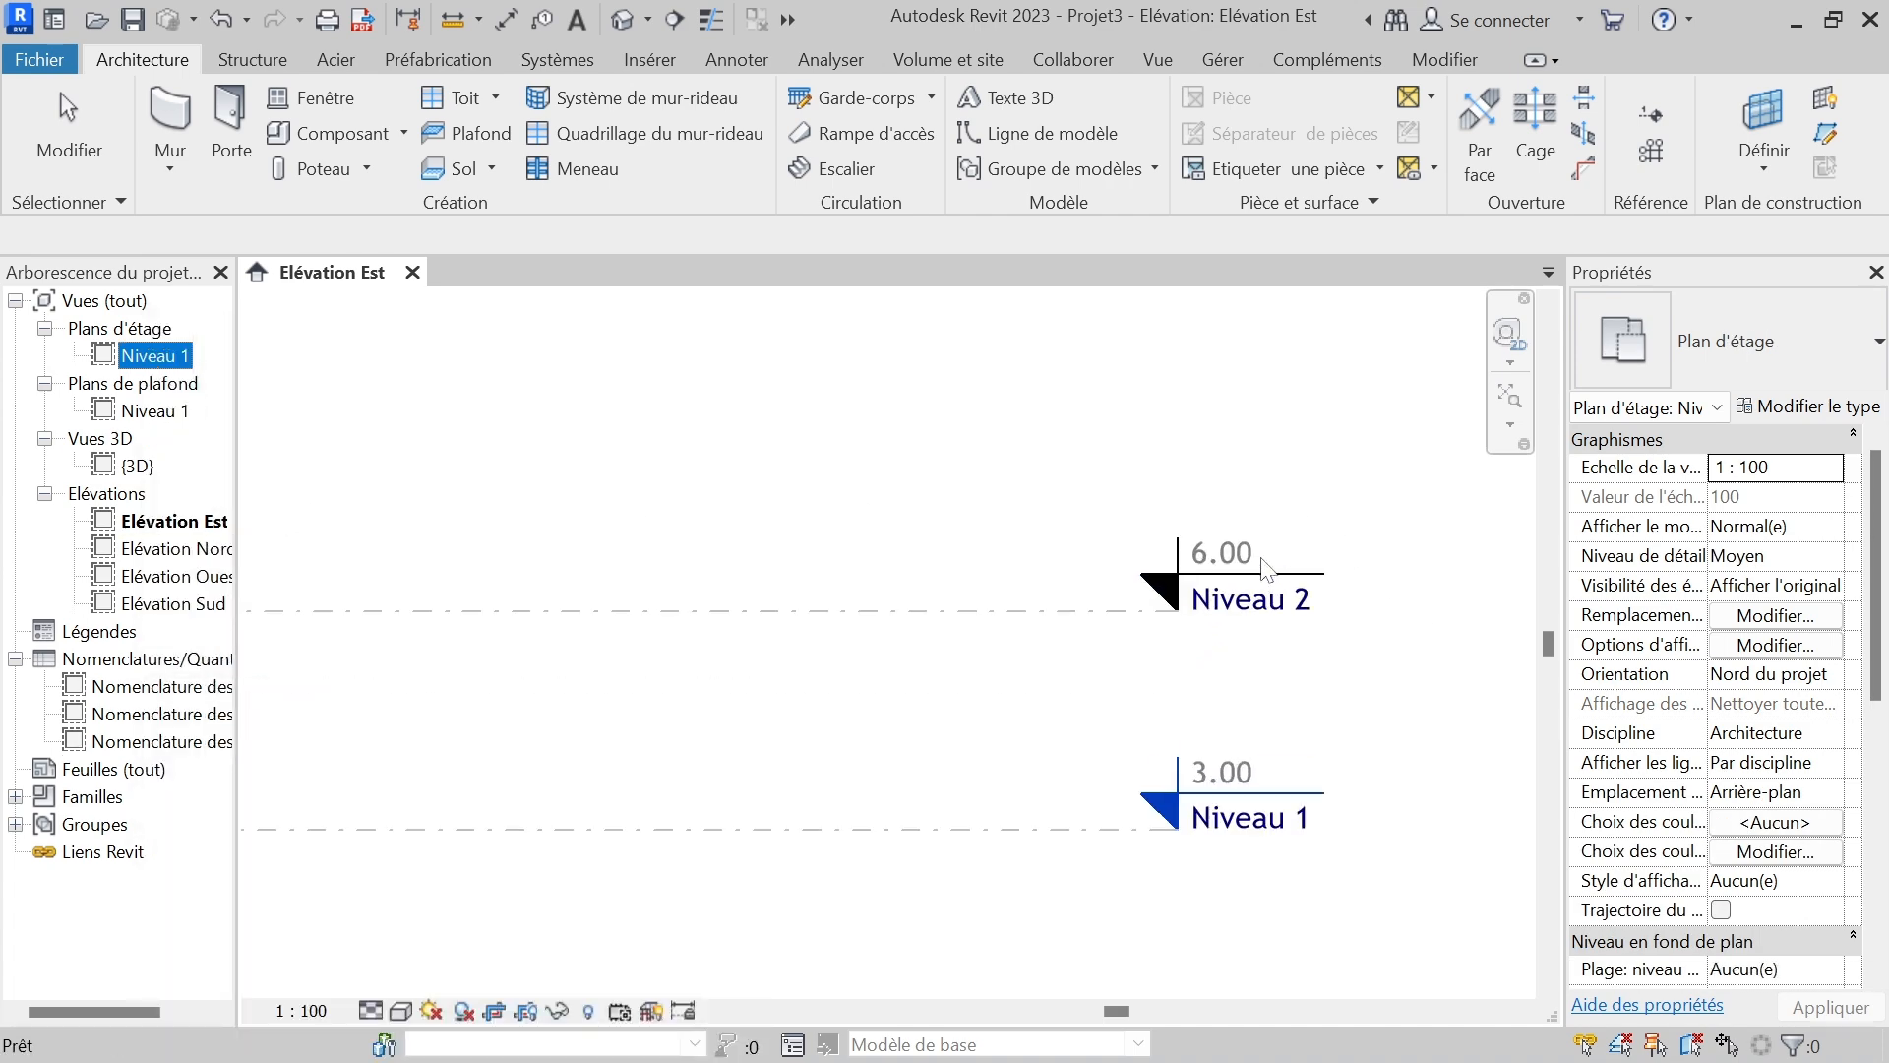
scroll(1111, 559, down, 5)
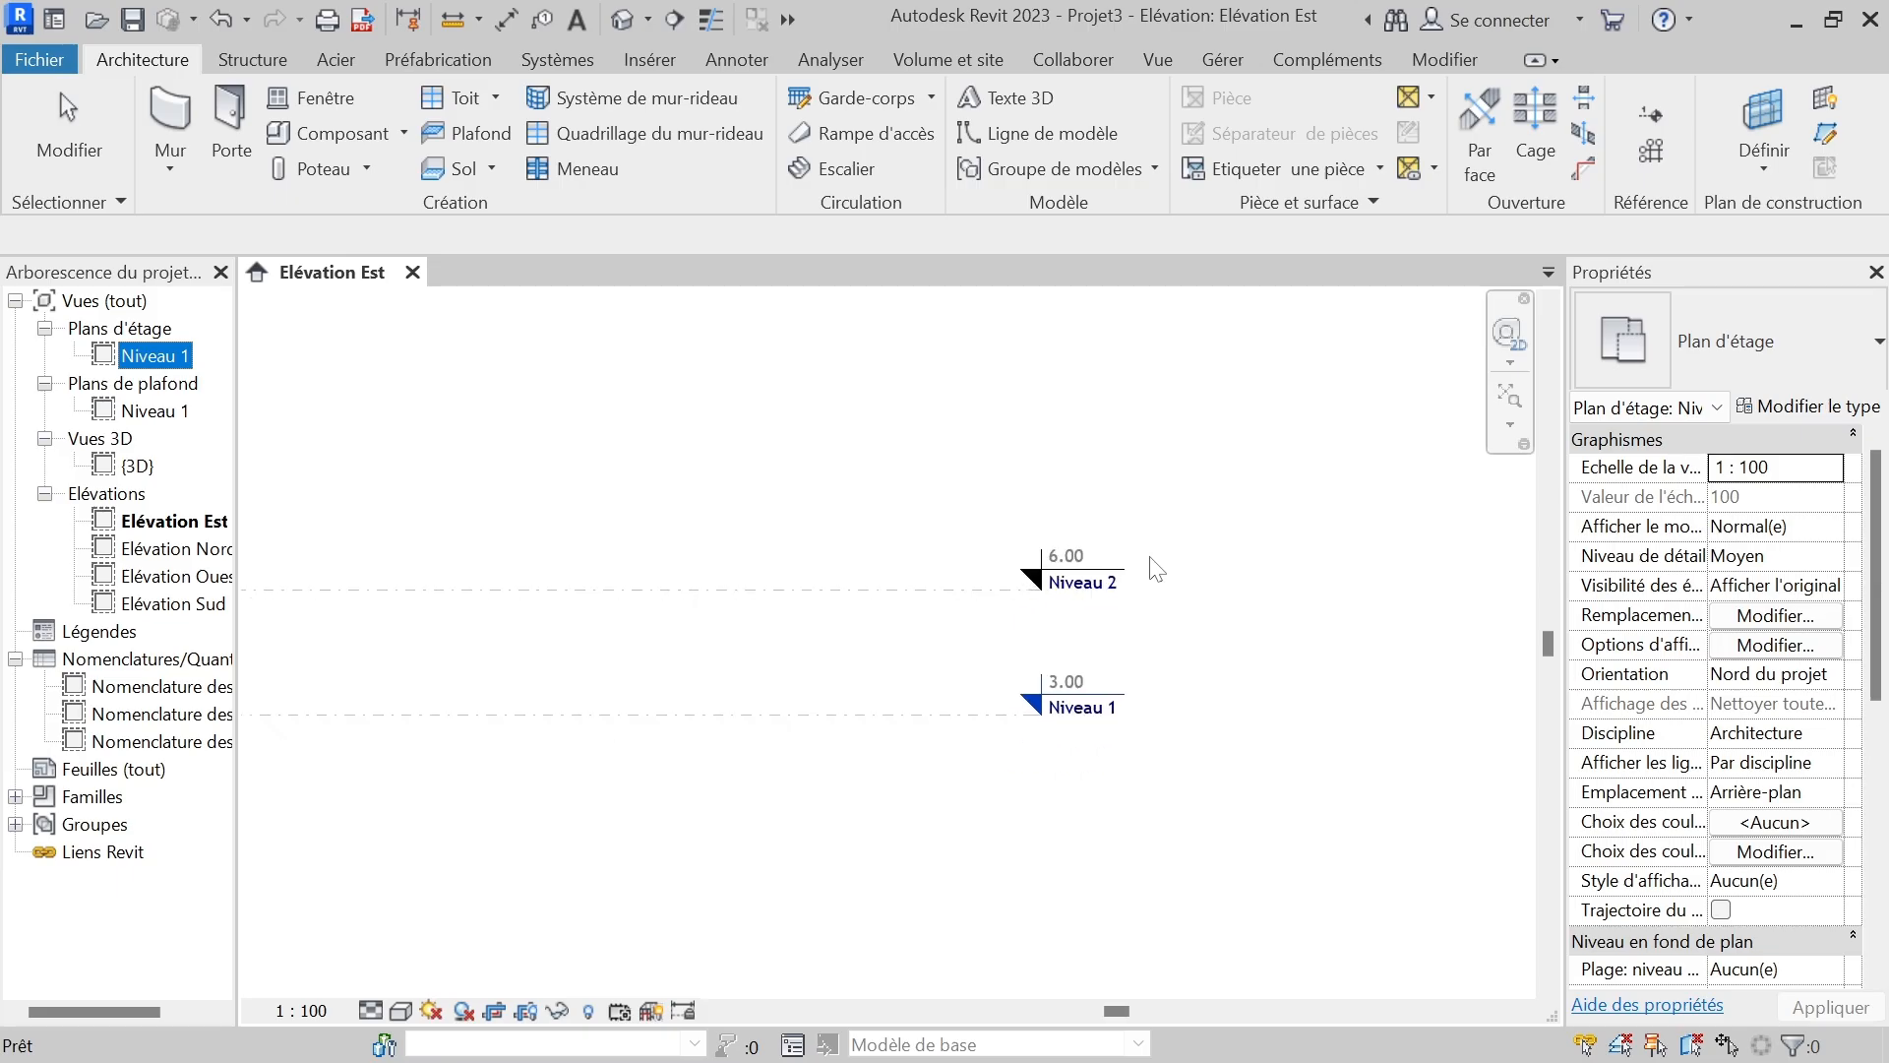
scroll(1075, 609, up, 4)
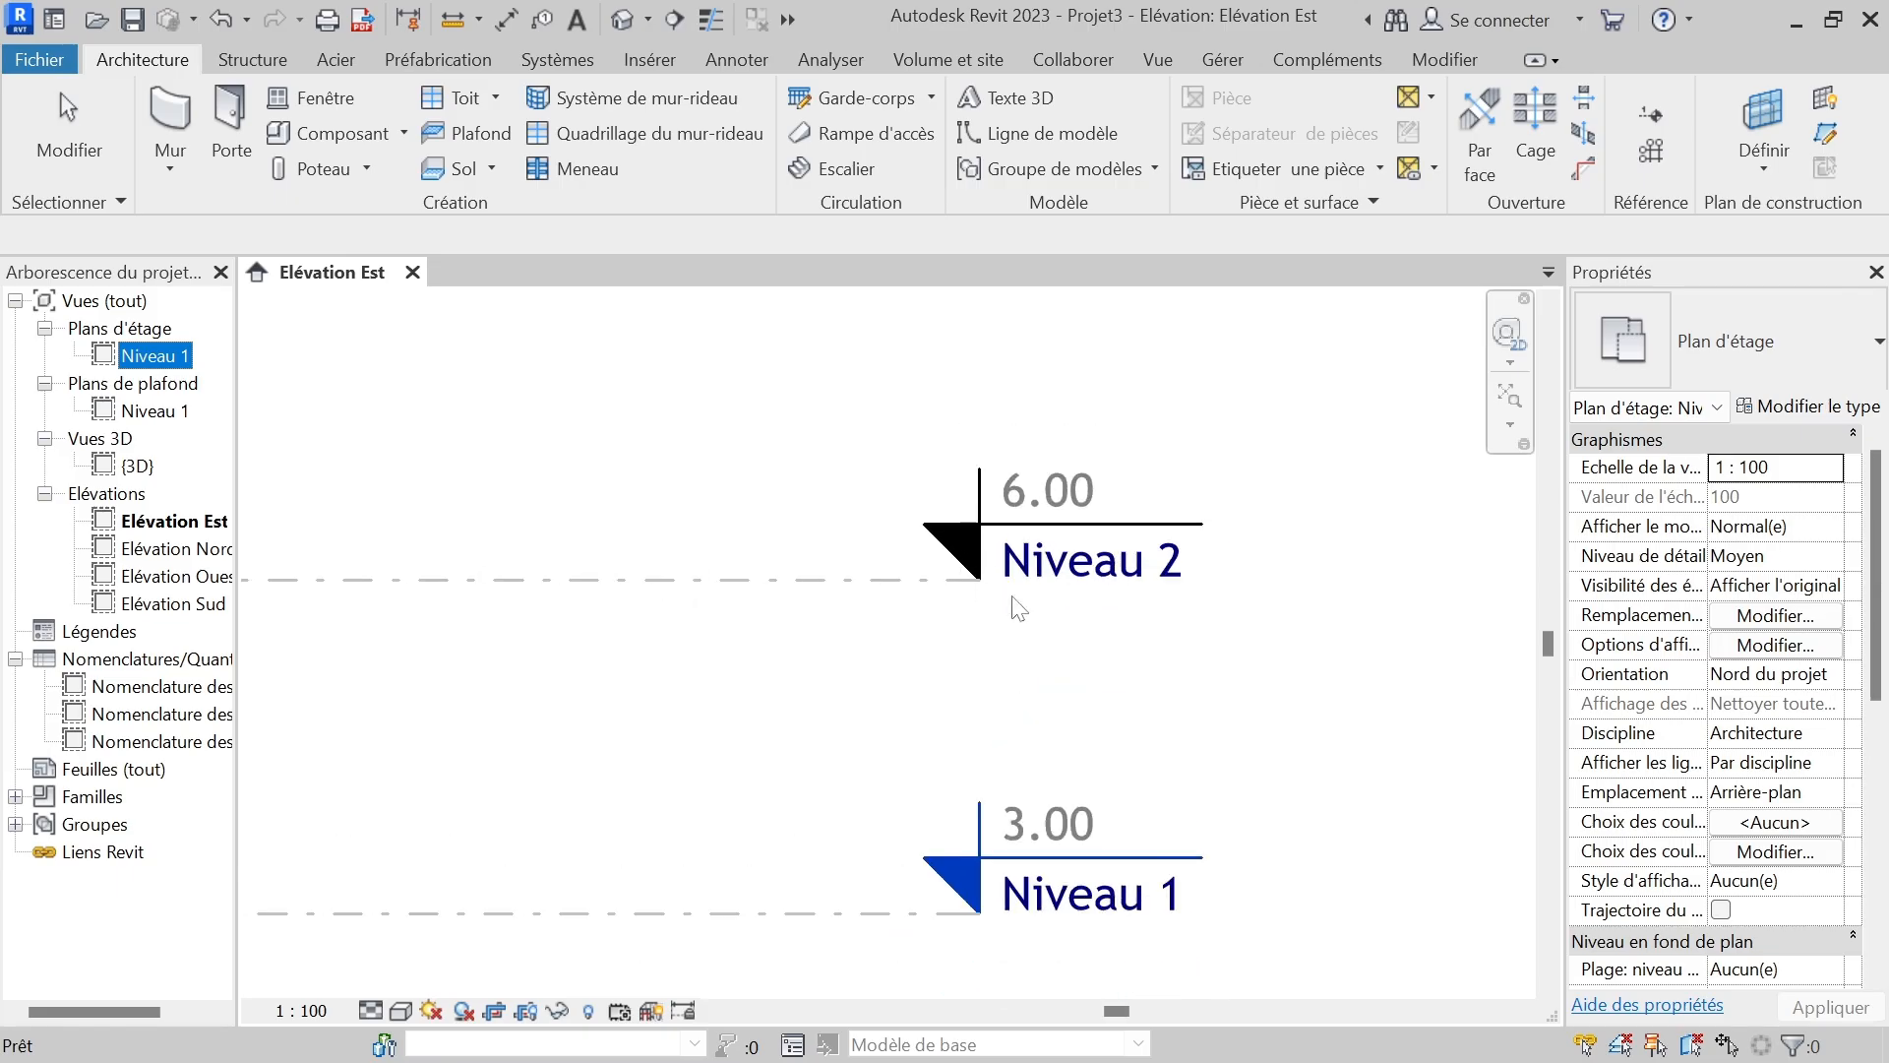
scroll(1270, 664, down, 3)
scroll(1122, 618, up, 3)
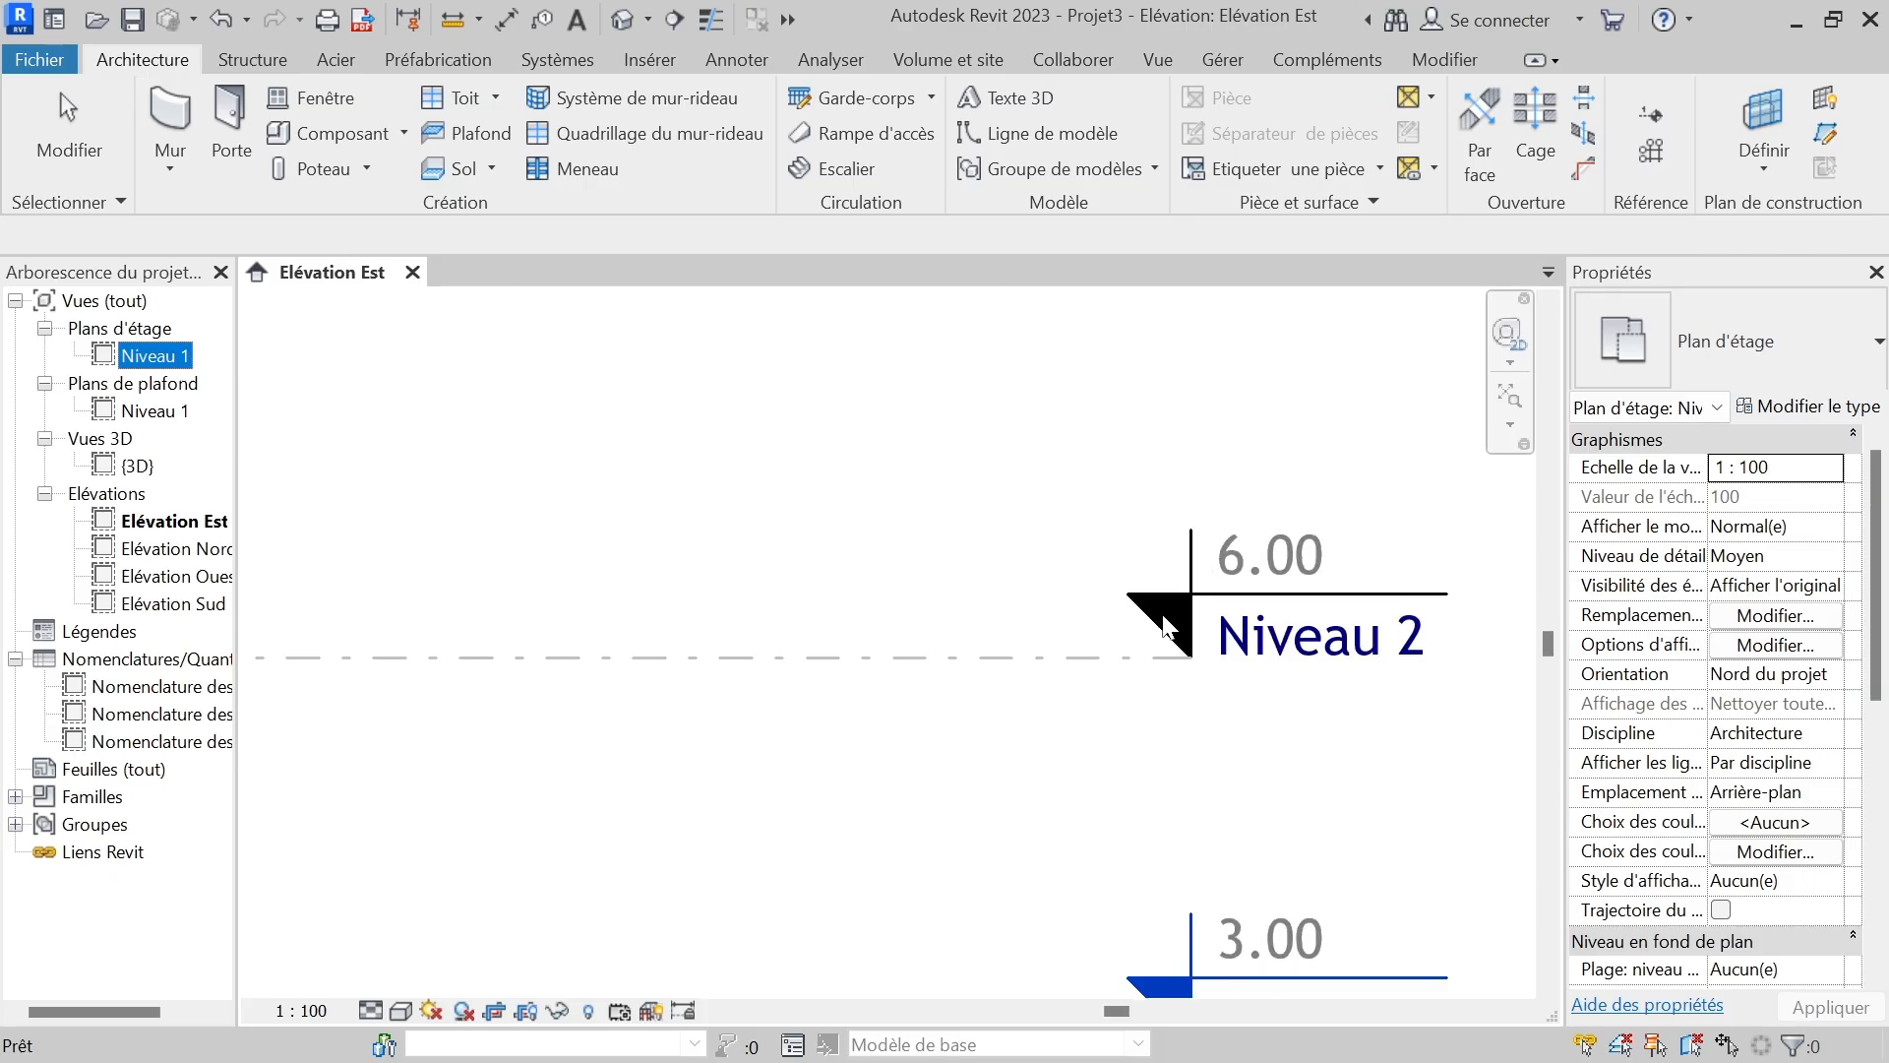
scroll(835, 575, down, 3)
scroll(1180, 613, down, 2)
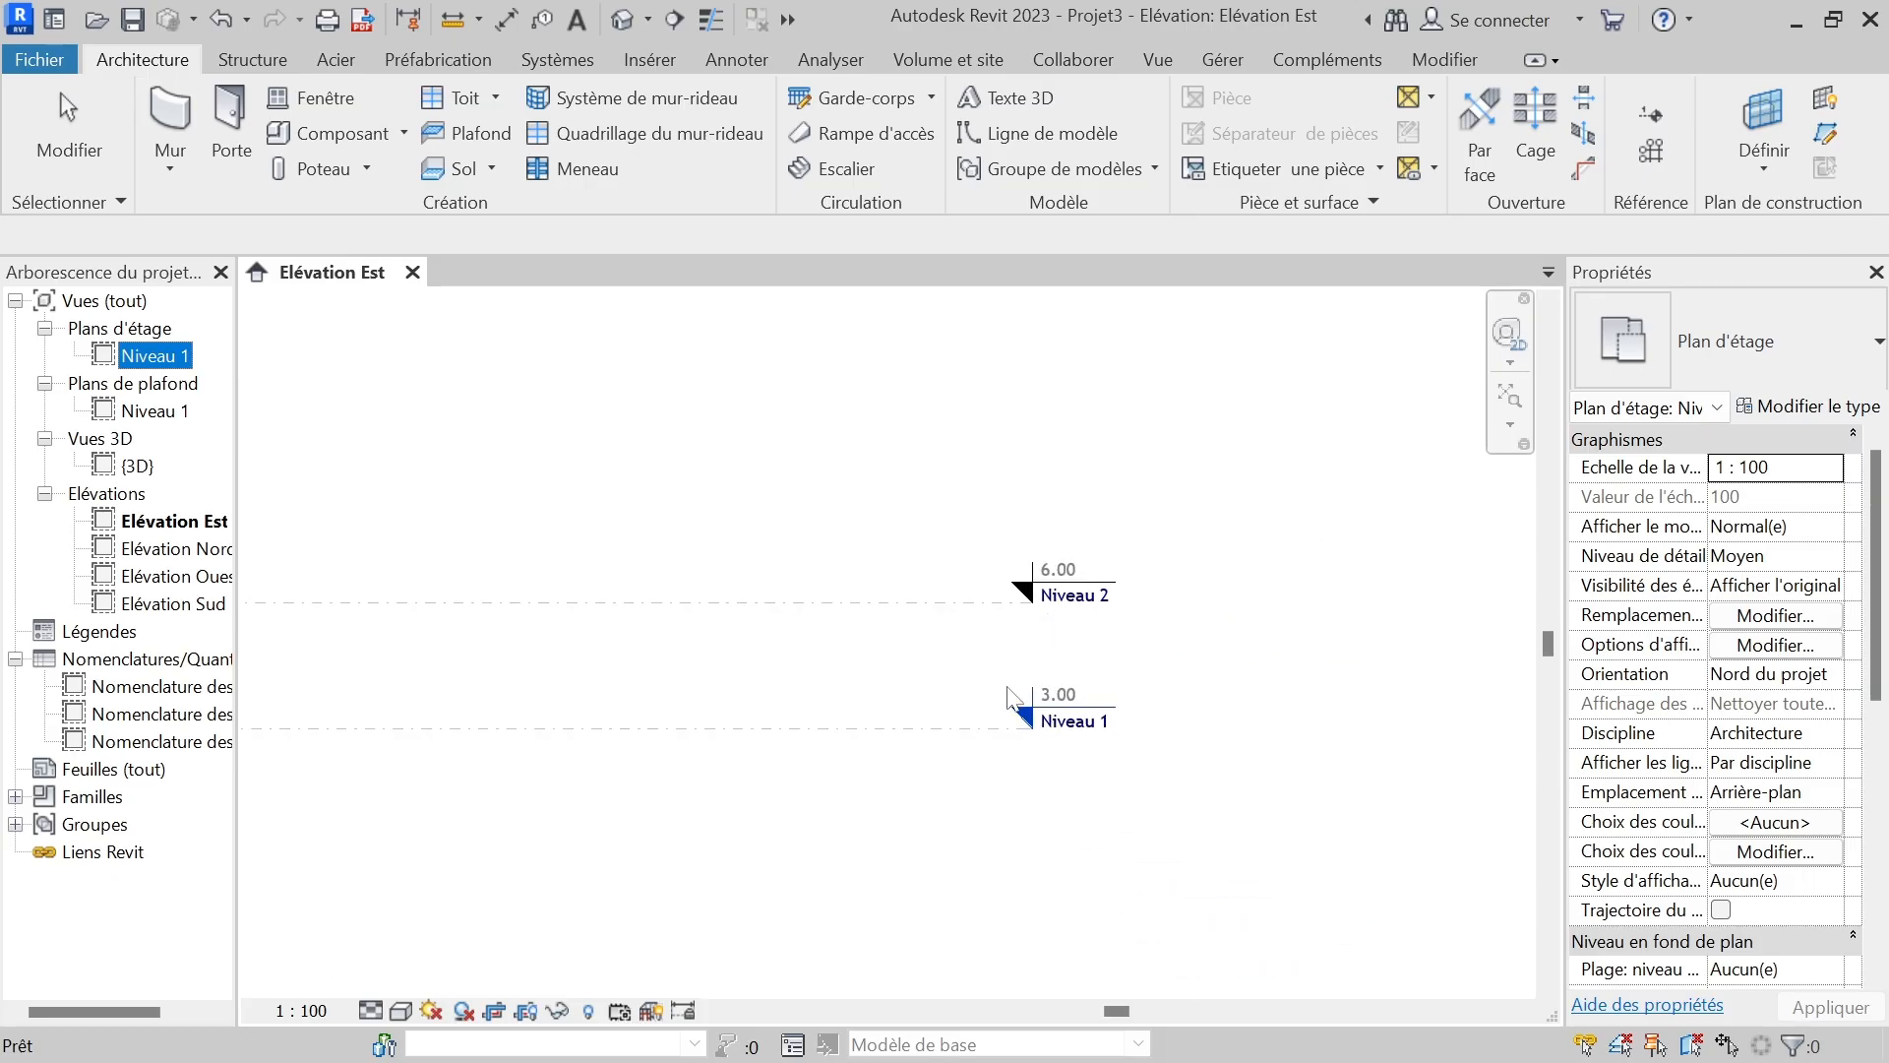
scroll(1004, 610, up, 5)
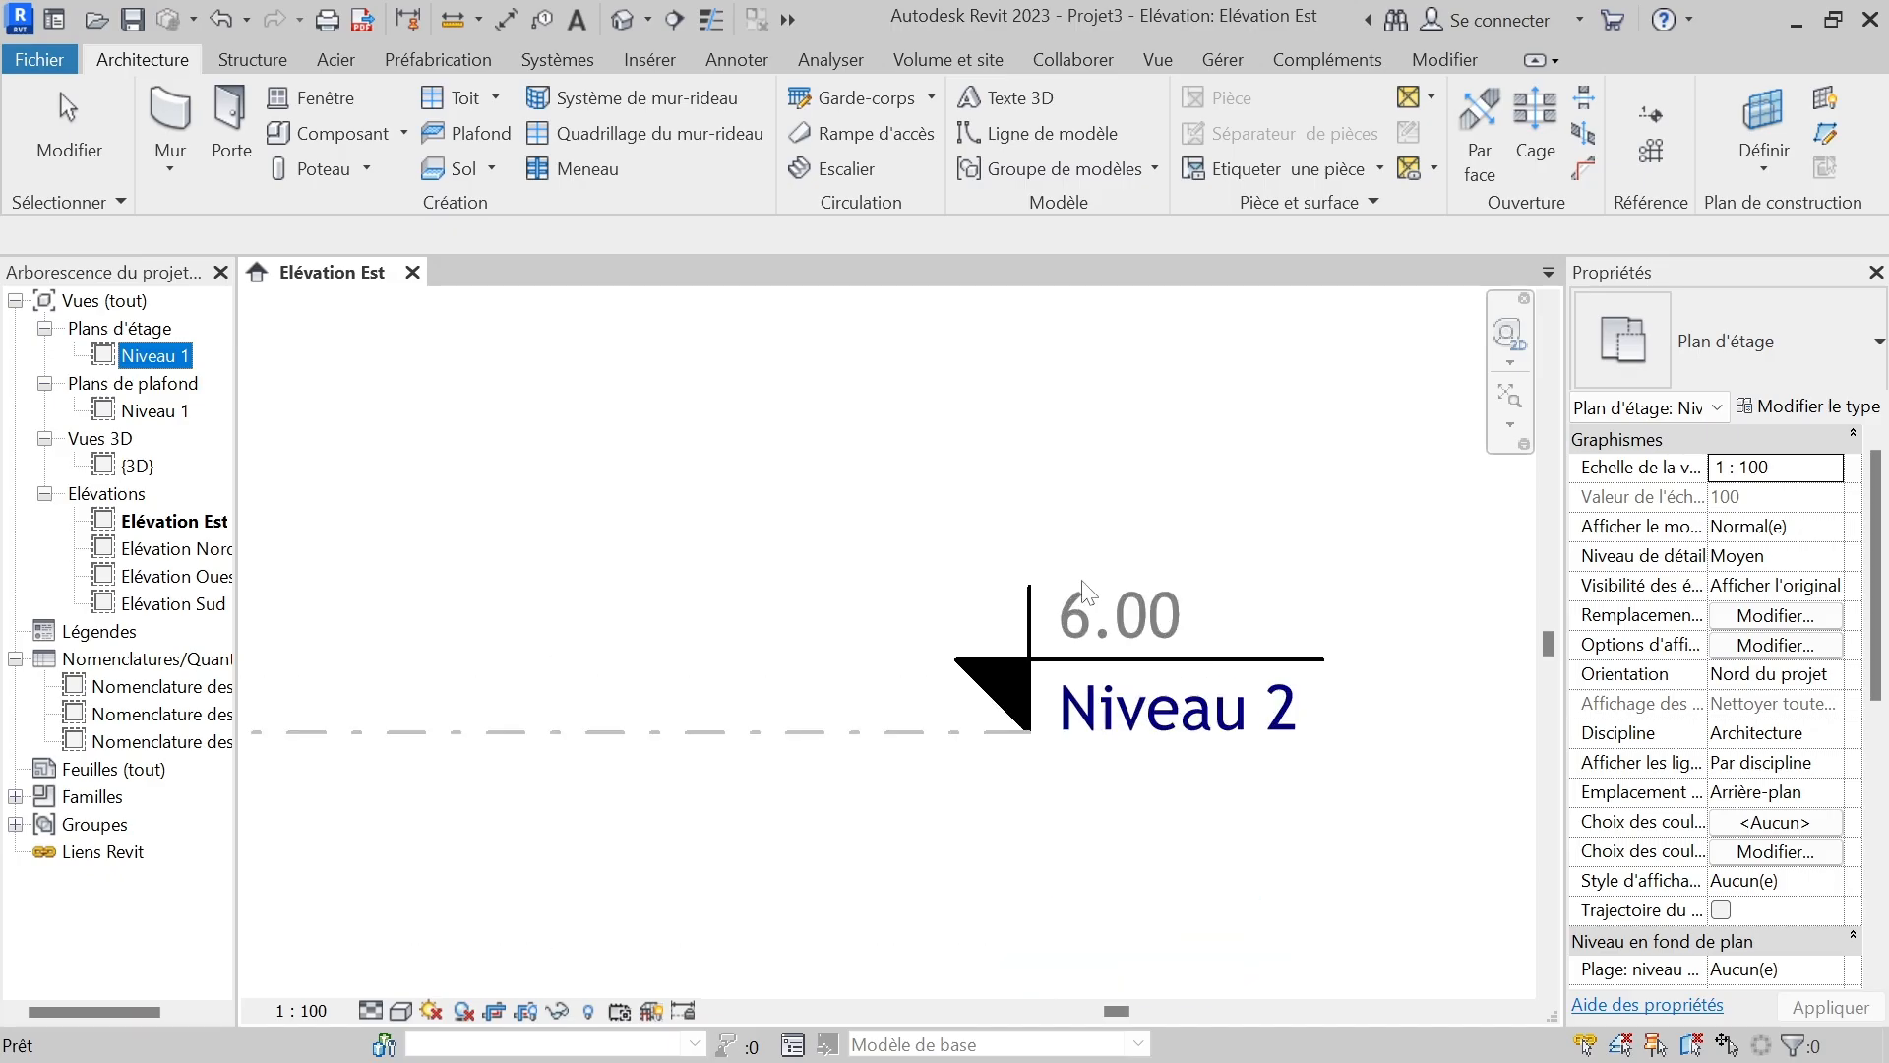
scroll(1181, 649, down, 2)
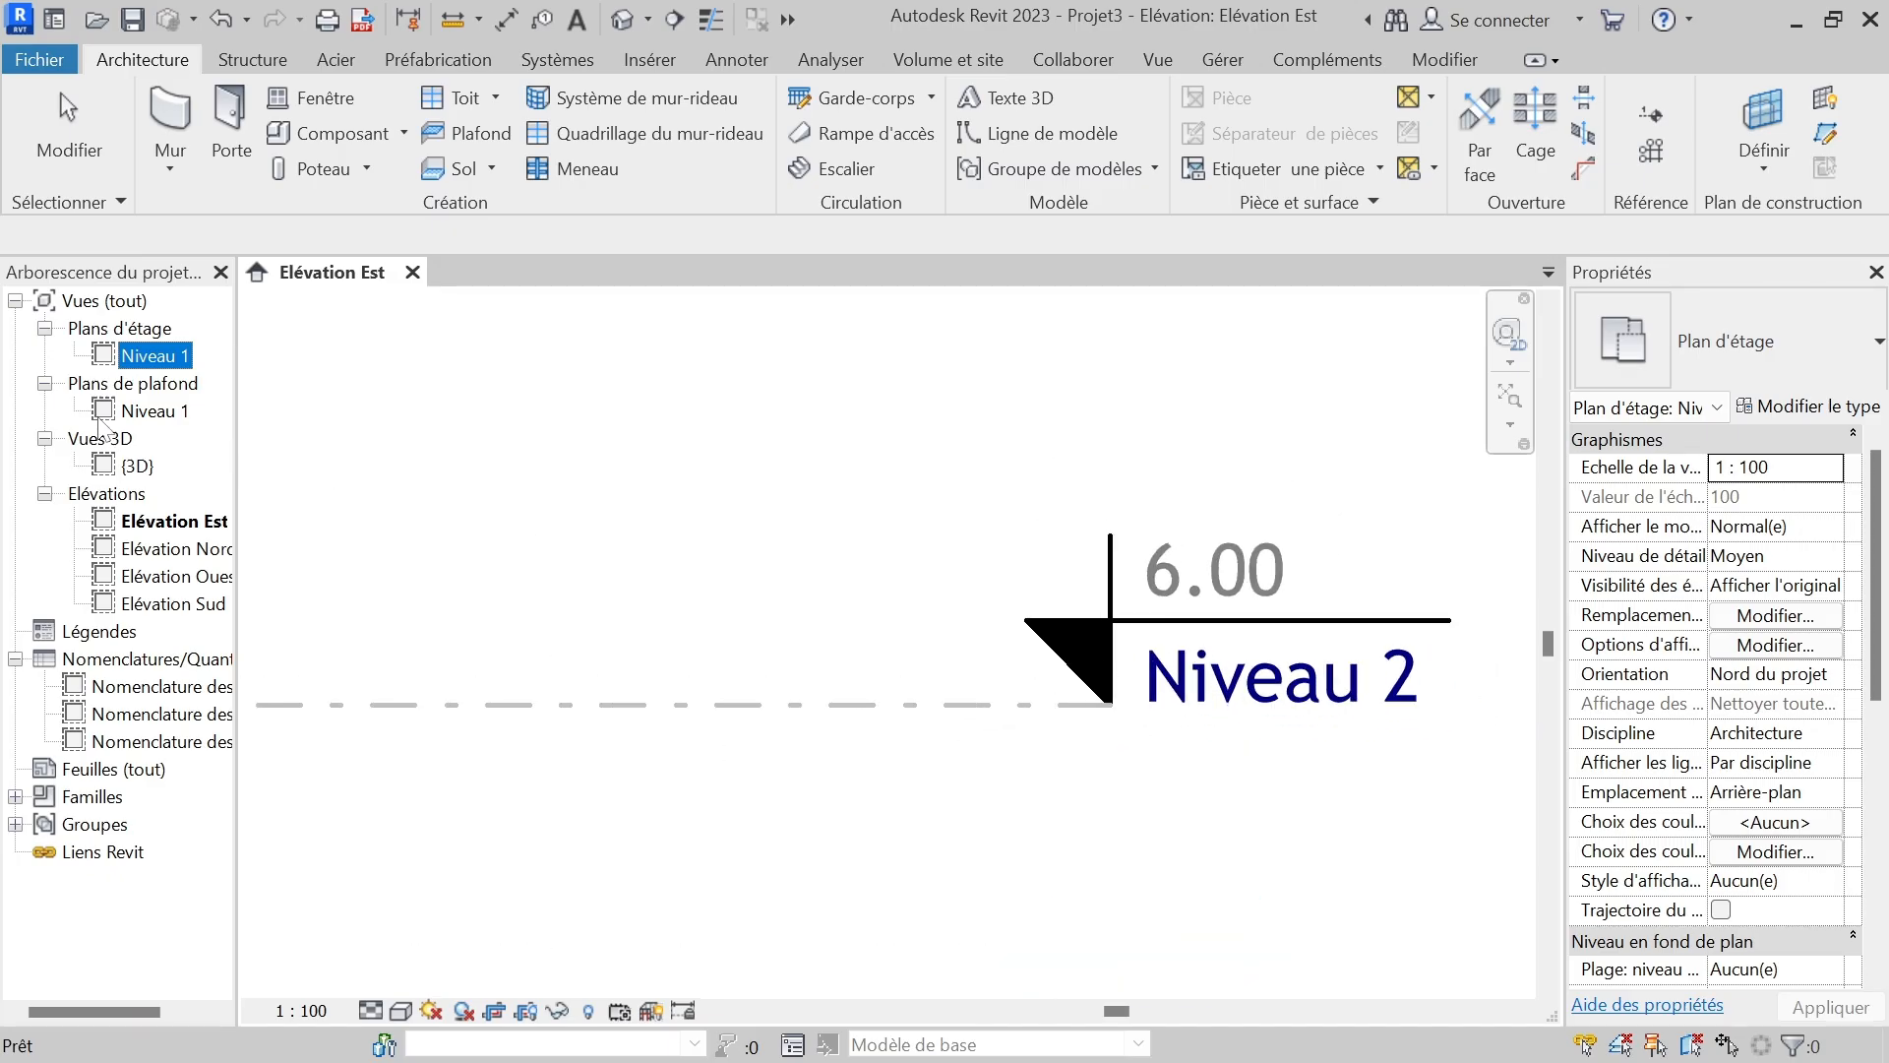
scroll(1112, 615, down, 5)
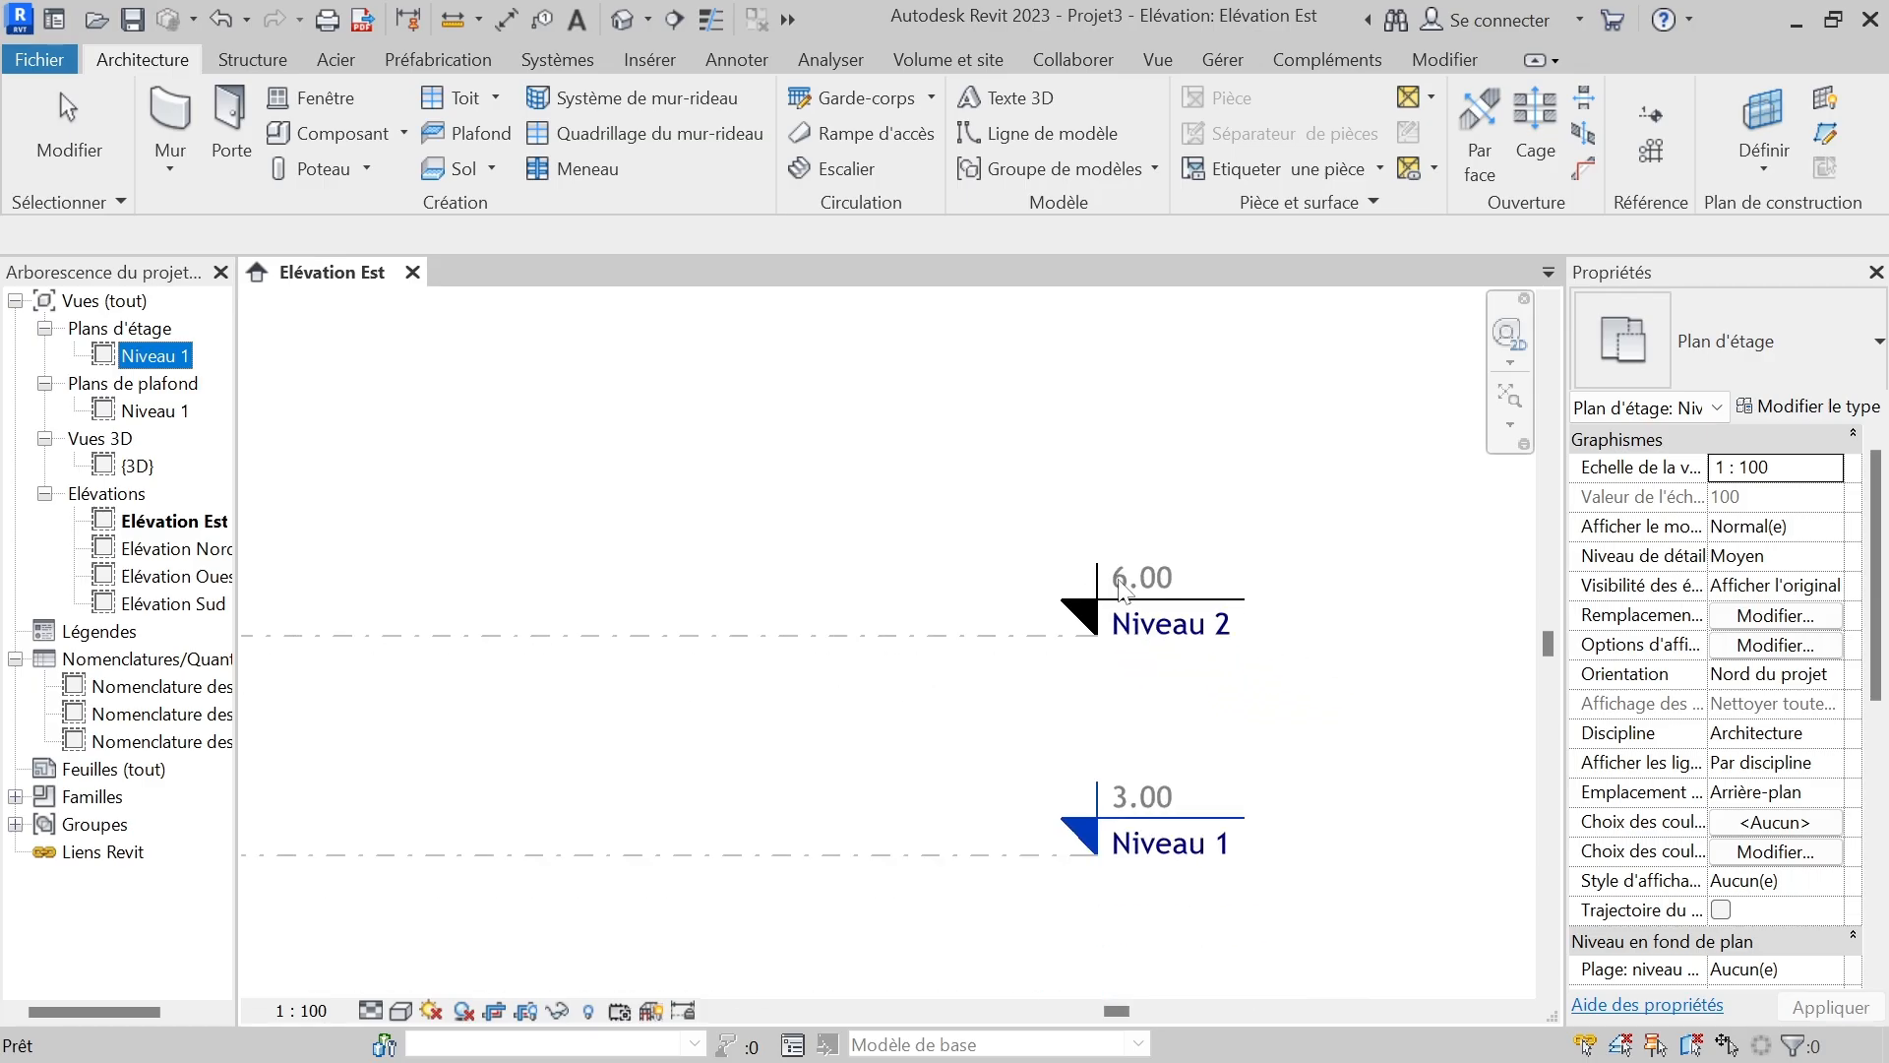
scroll(1129, 630, up, 3)
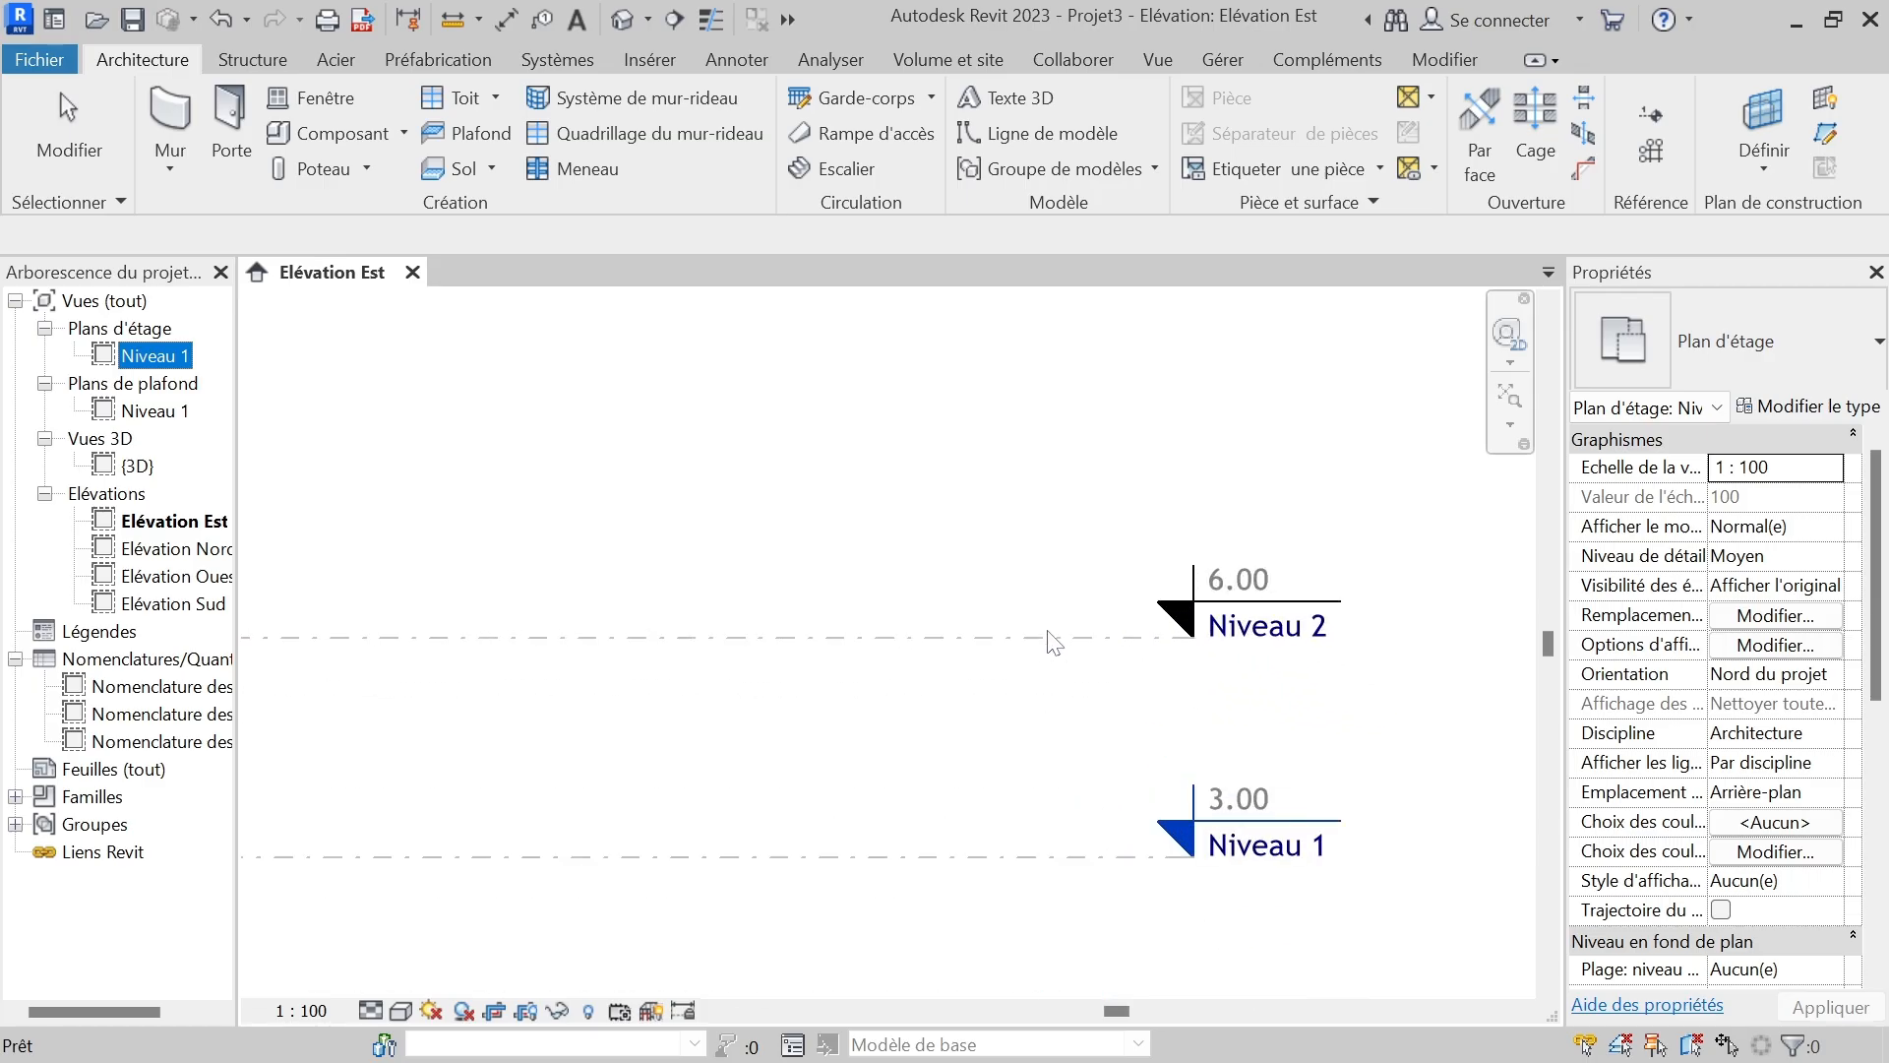
scroll(1050, 640, down, 2)
scroll(1050, 662, up, 2)
scroll(1056, 657, up, 2)
scroll(885, 704, down, 2)
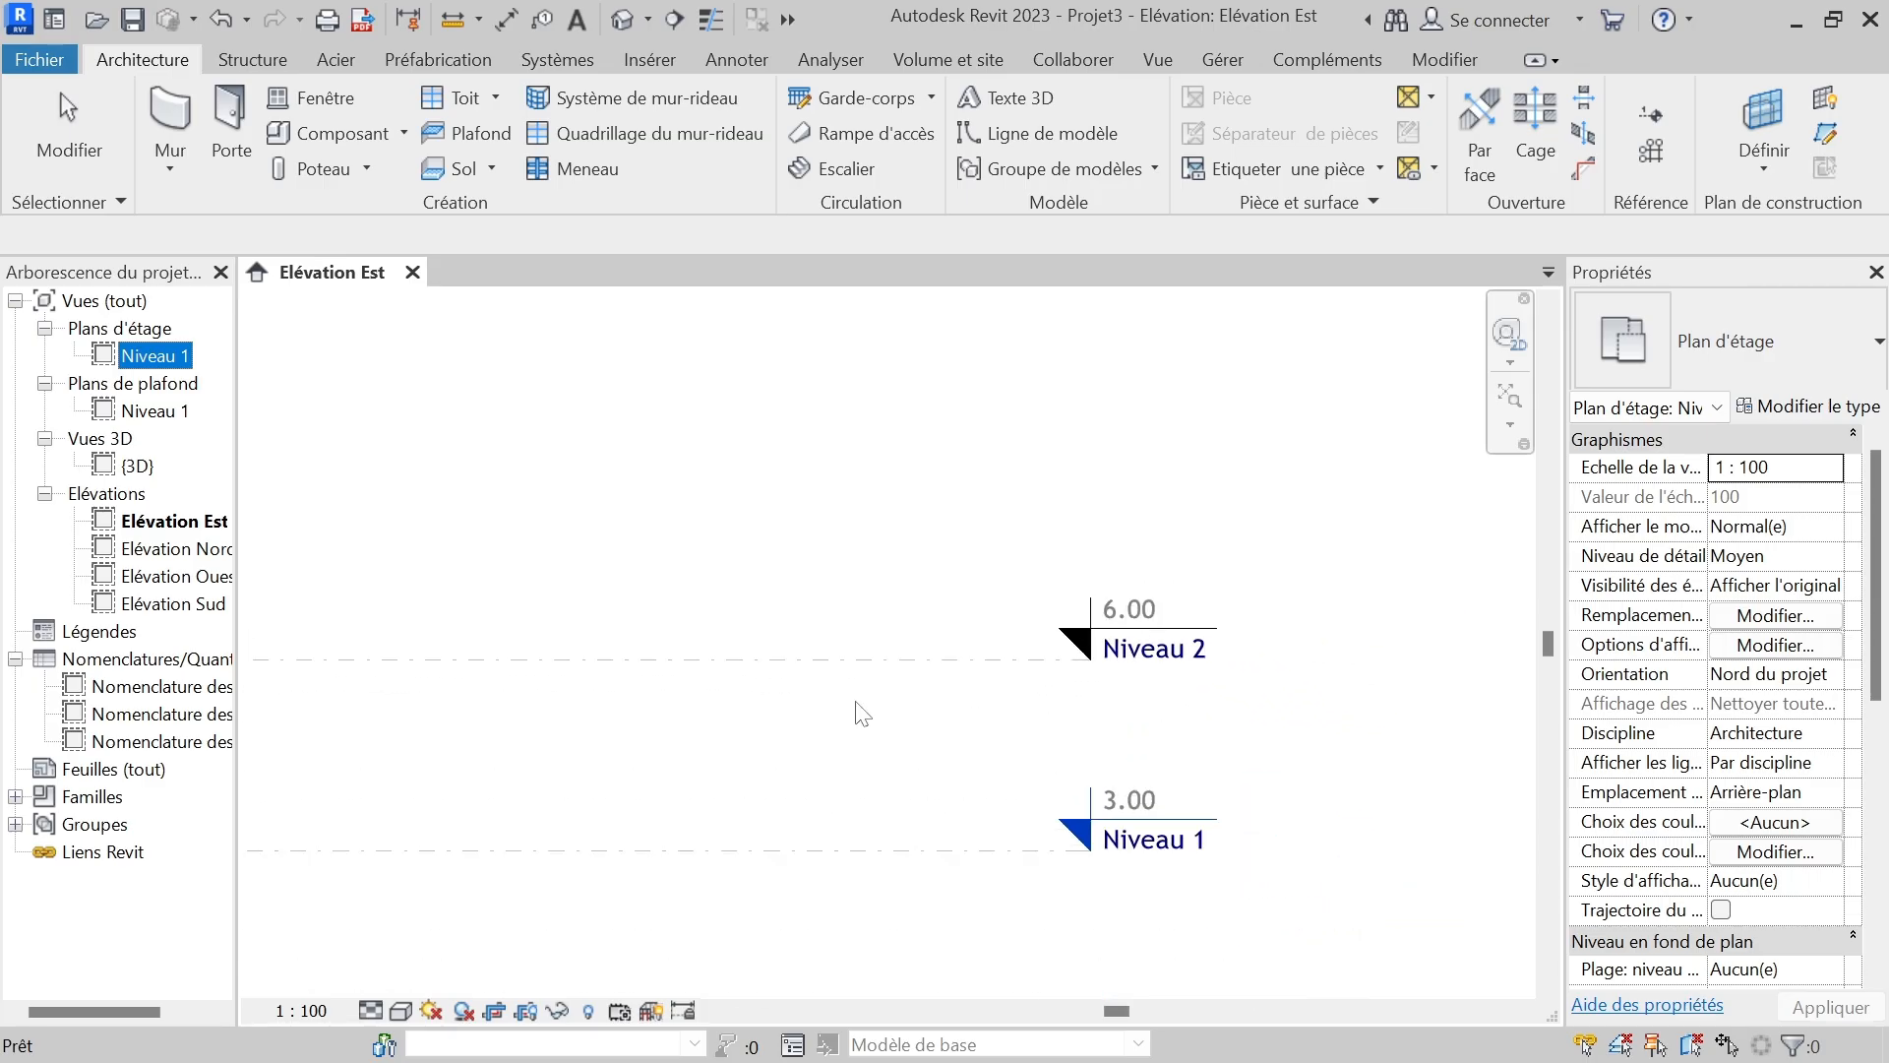
click(852, 720)
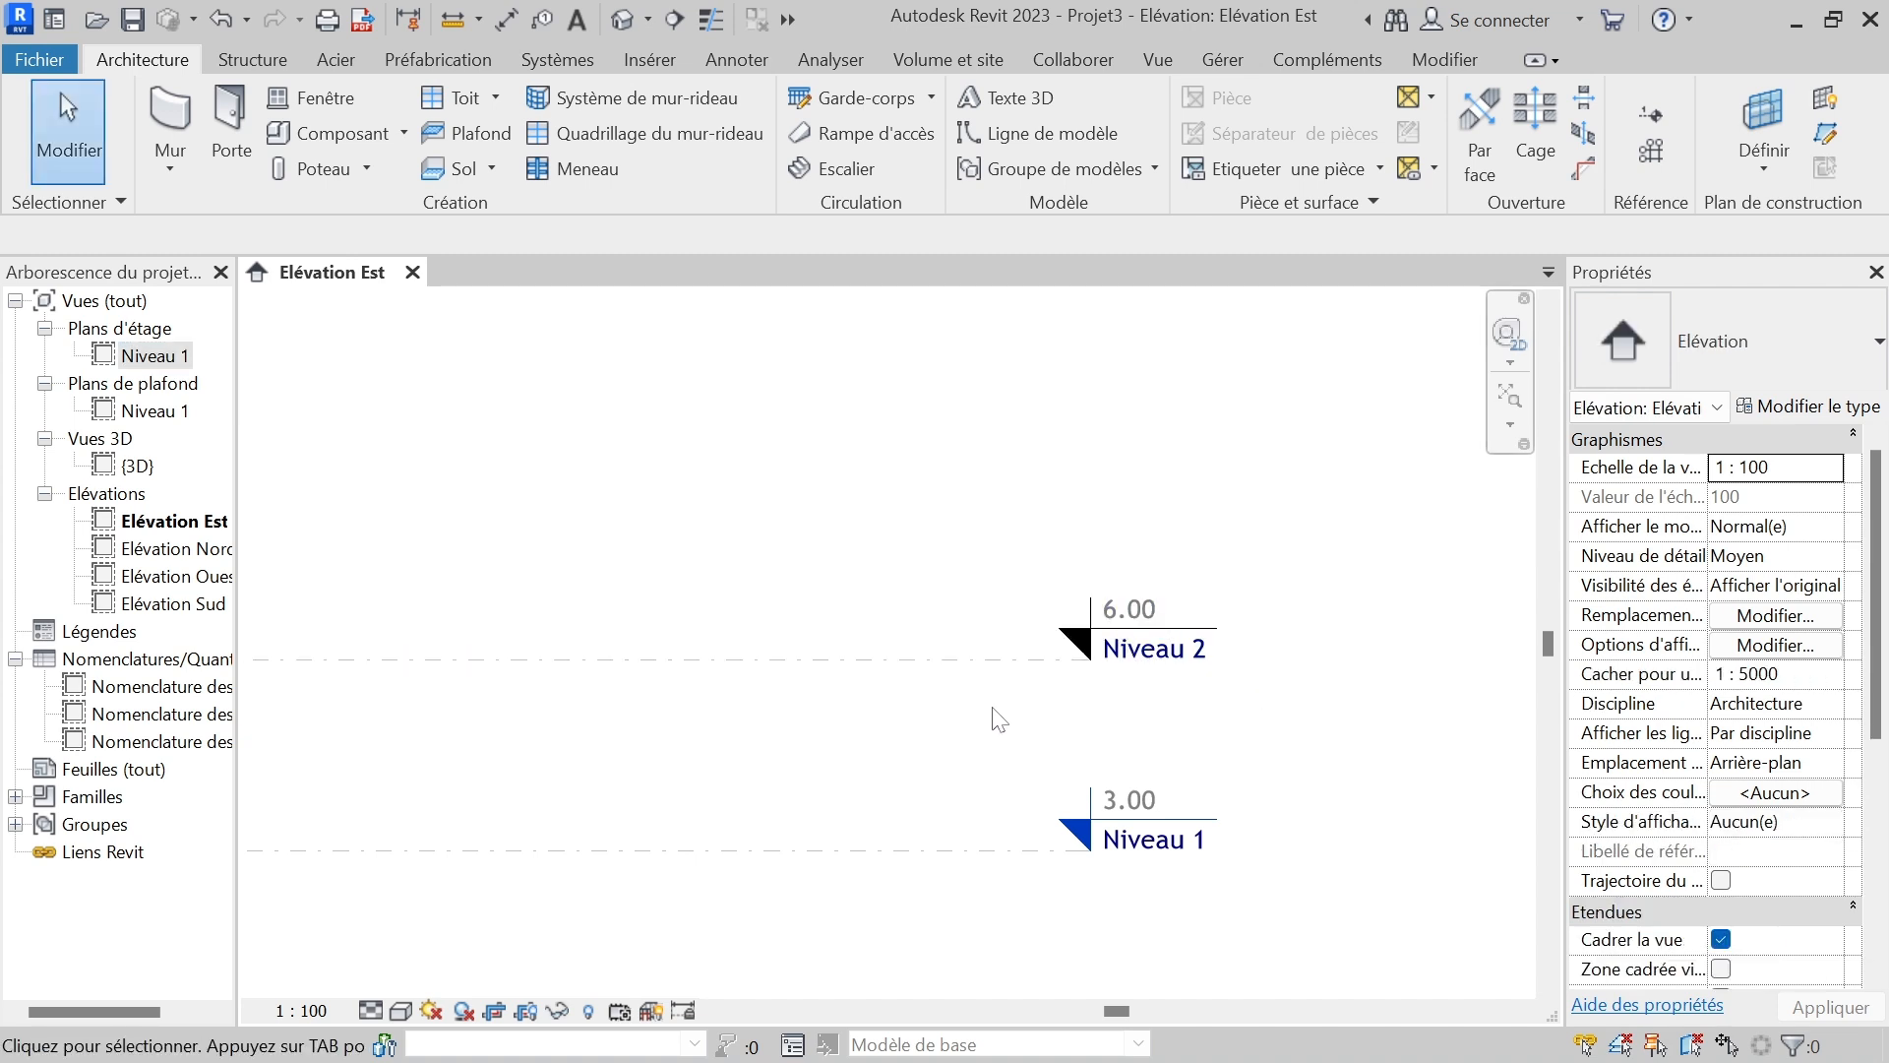
- Add an elbow to the Niveau 2 level line next to its level head
scroll(1067, 654, down, 1)
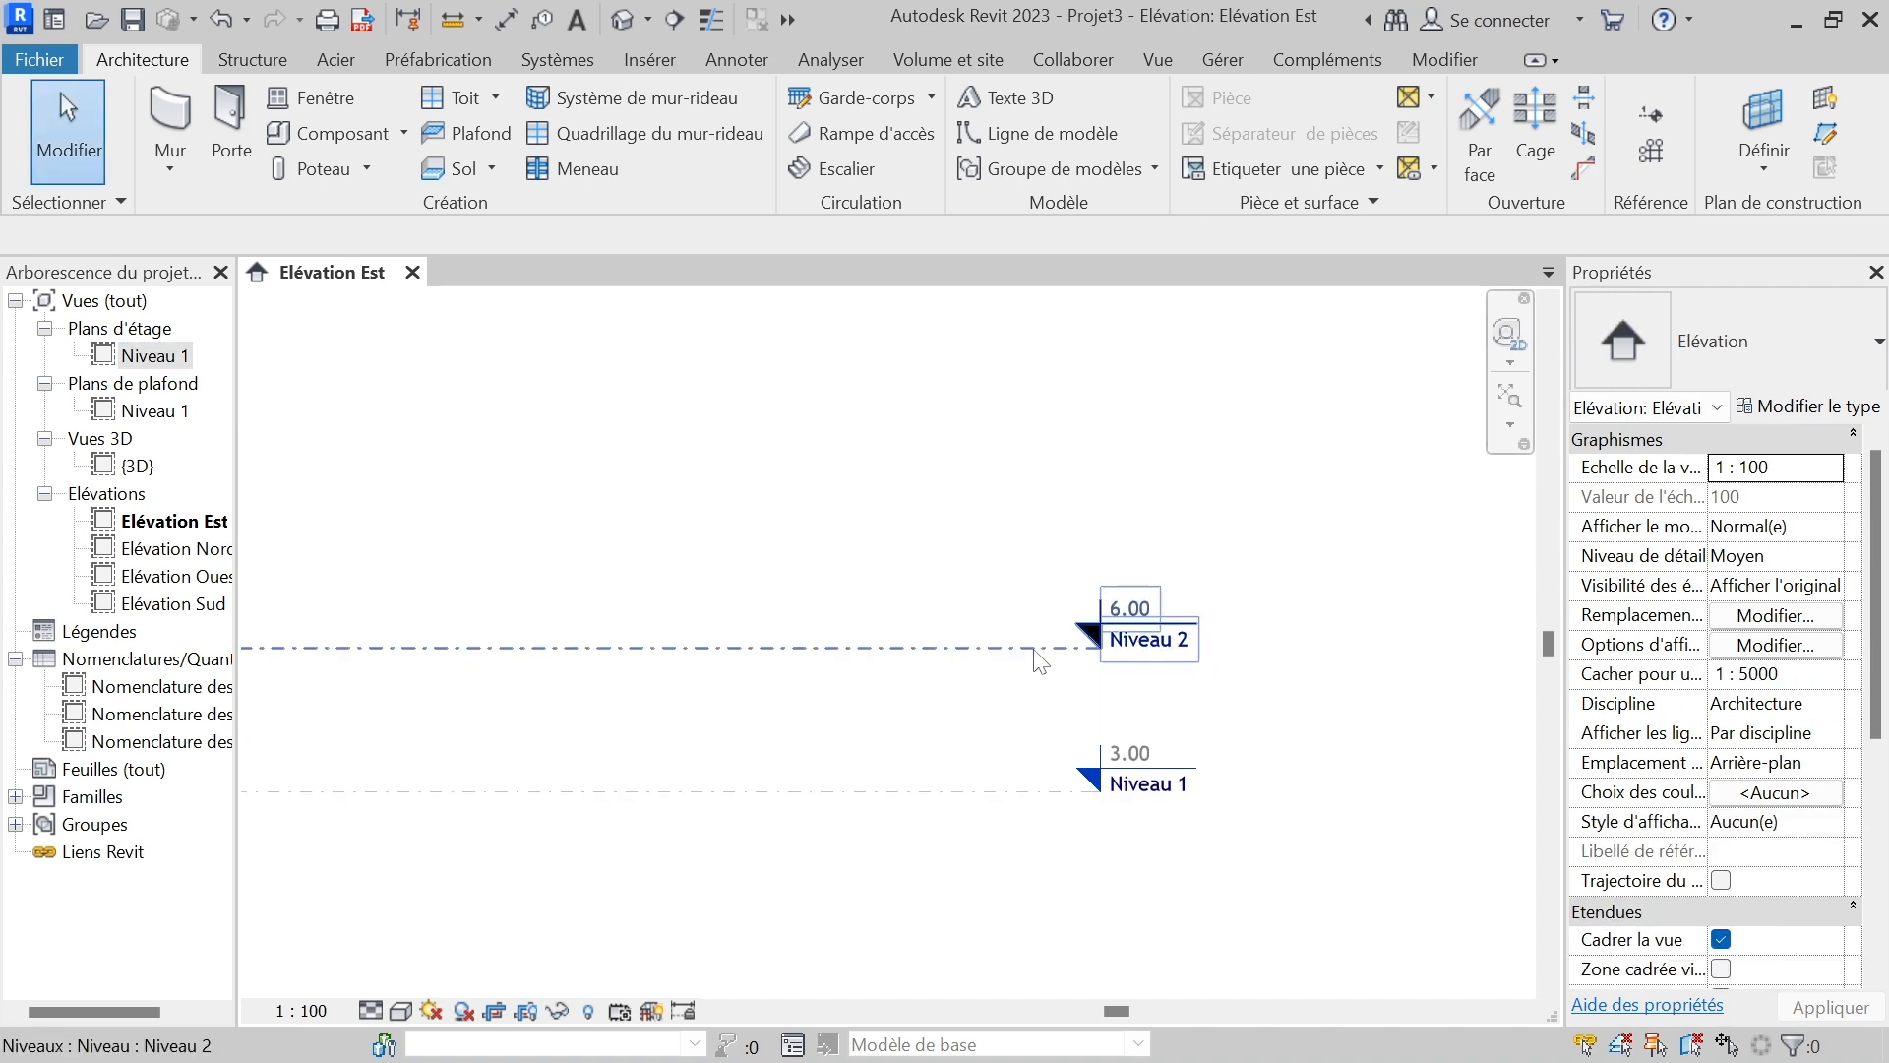
click(1040, 646)
scroll(1120, 642, up, 2)
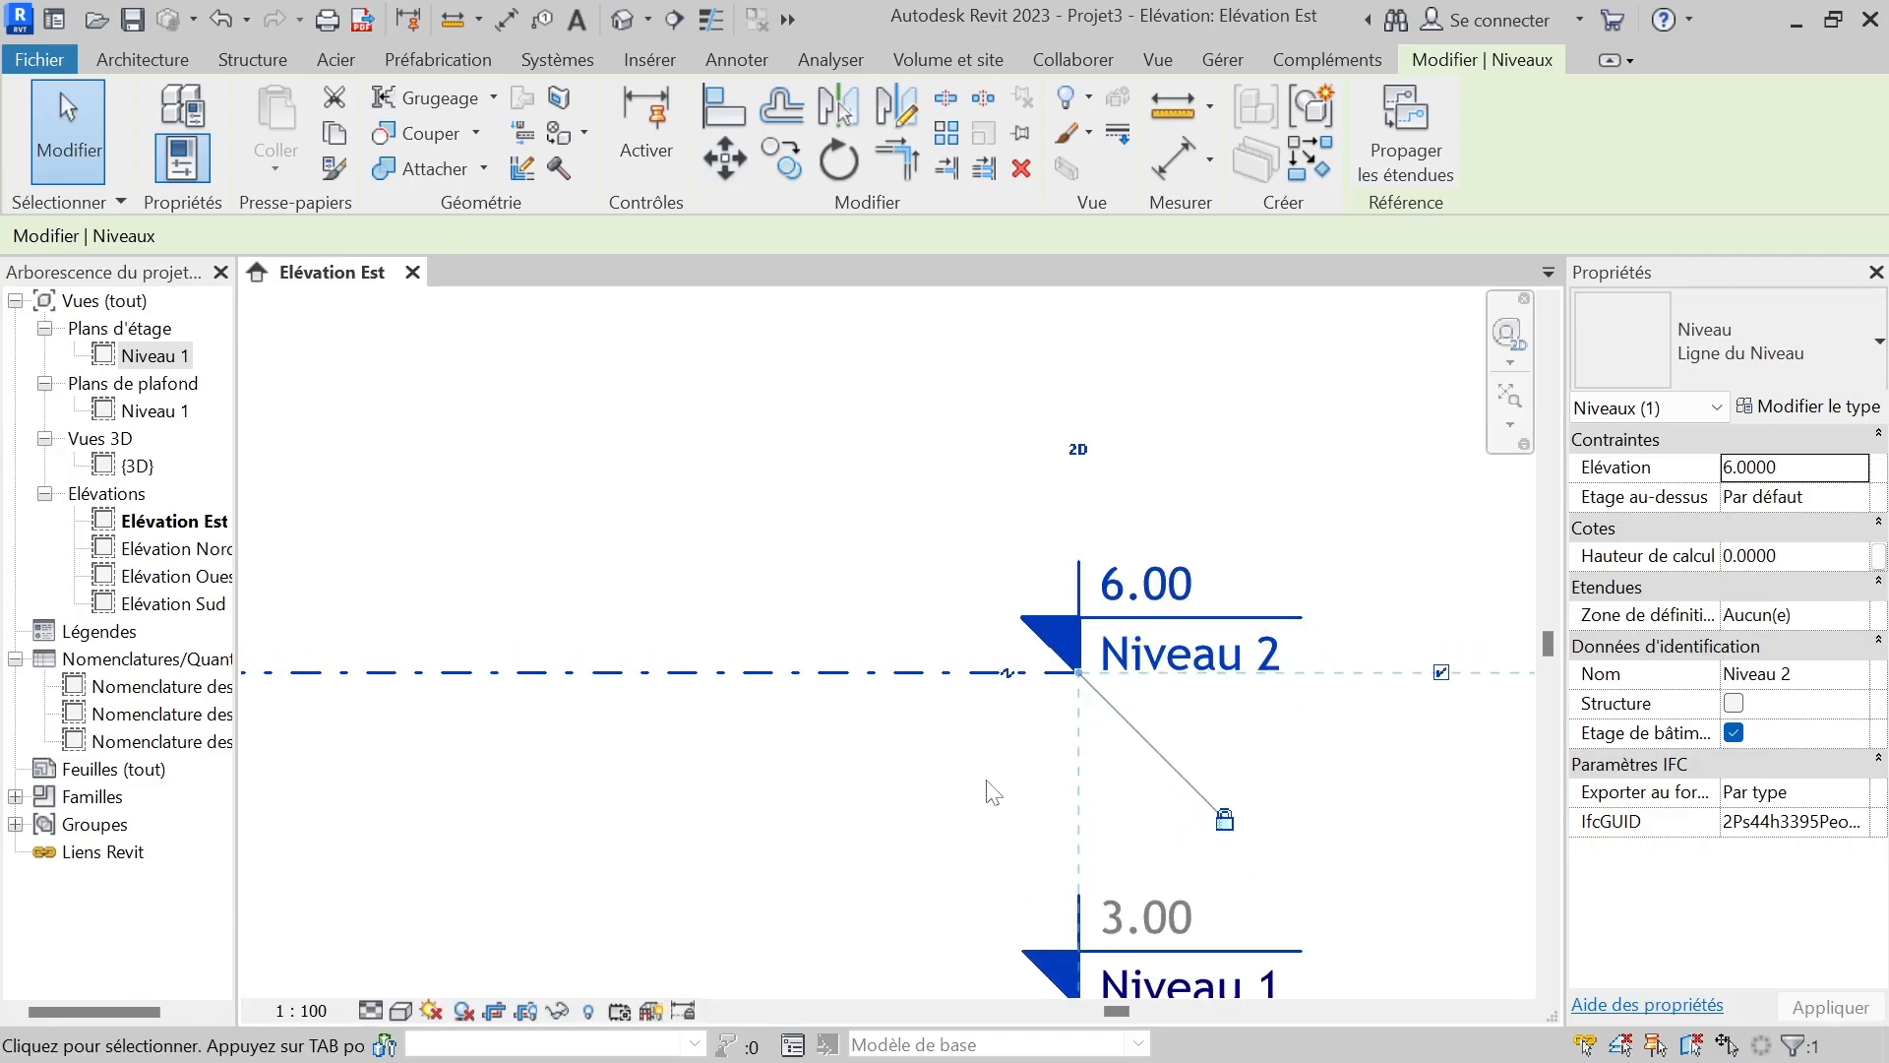
click(1008, 675)
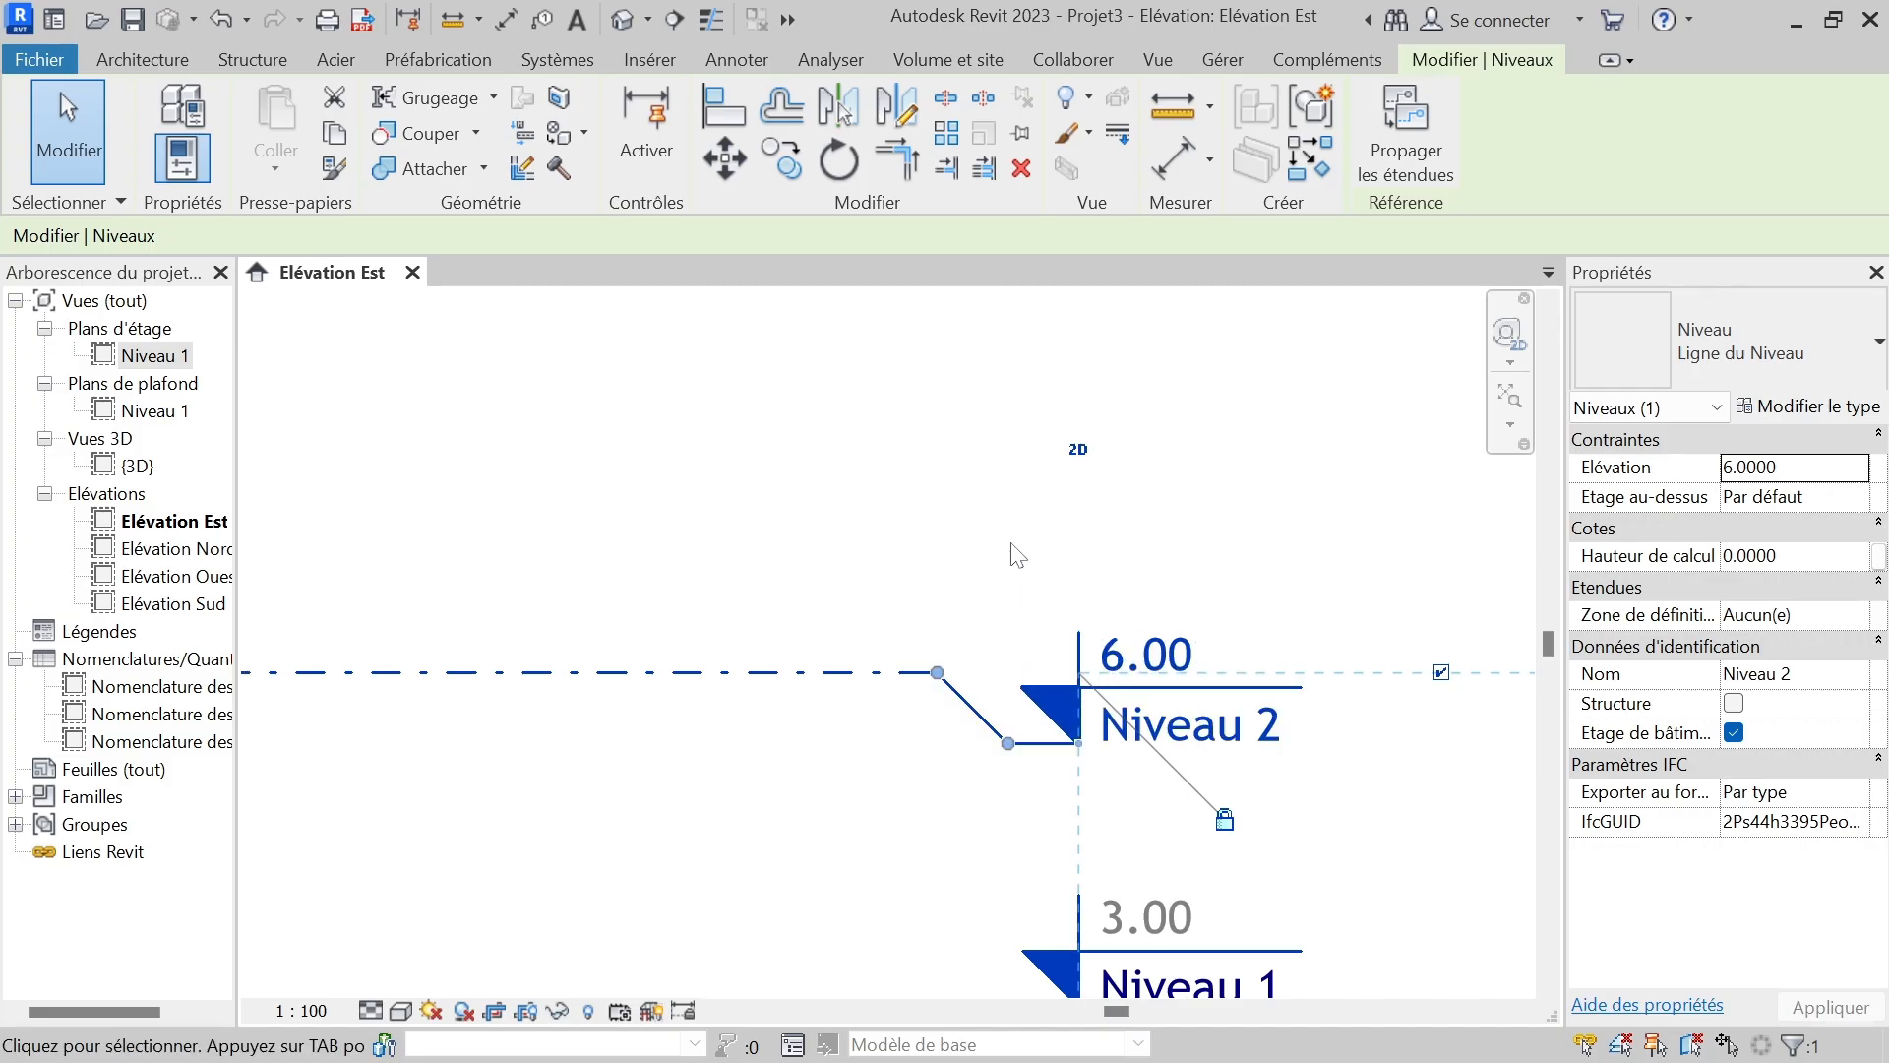
- Move the elbow point of the Niveau 2 line upward so its head sits above the level line, and deselect the level
scroll(1166, 479, down, 2)
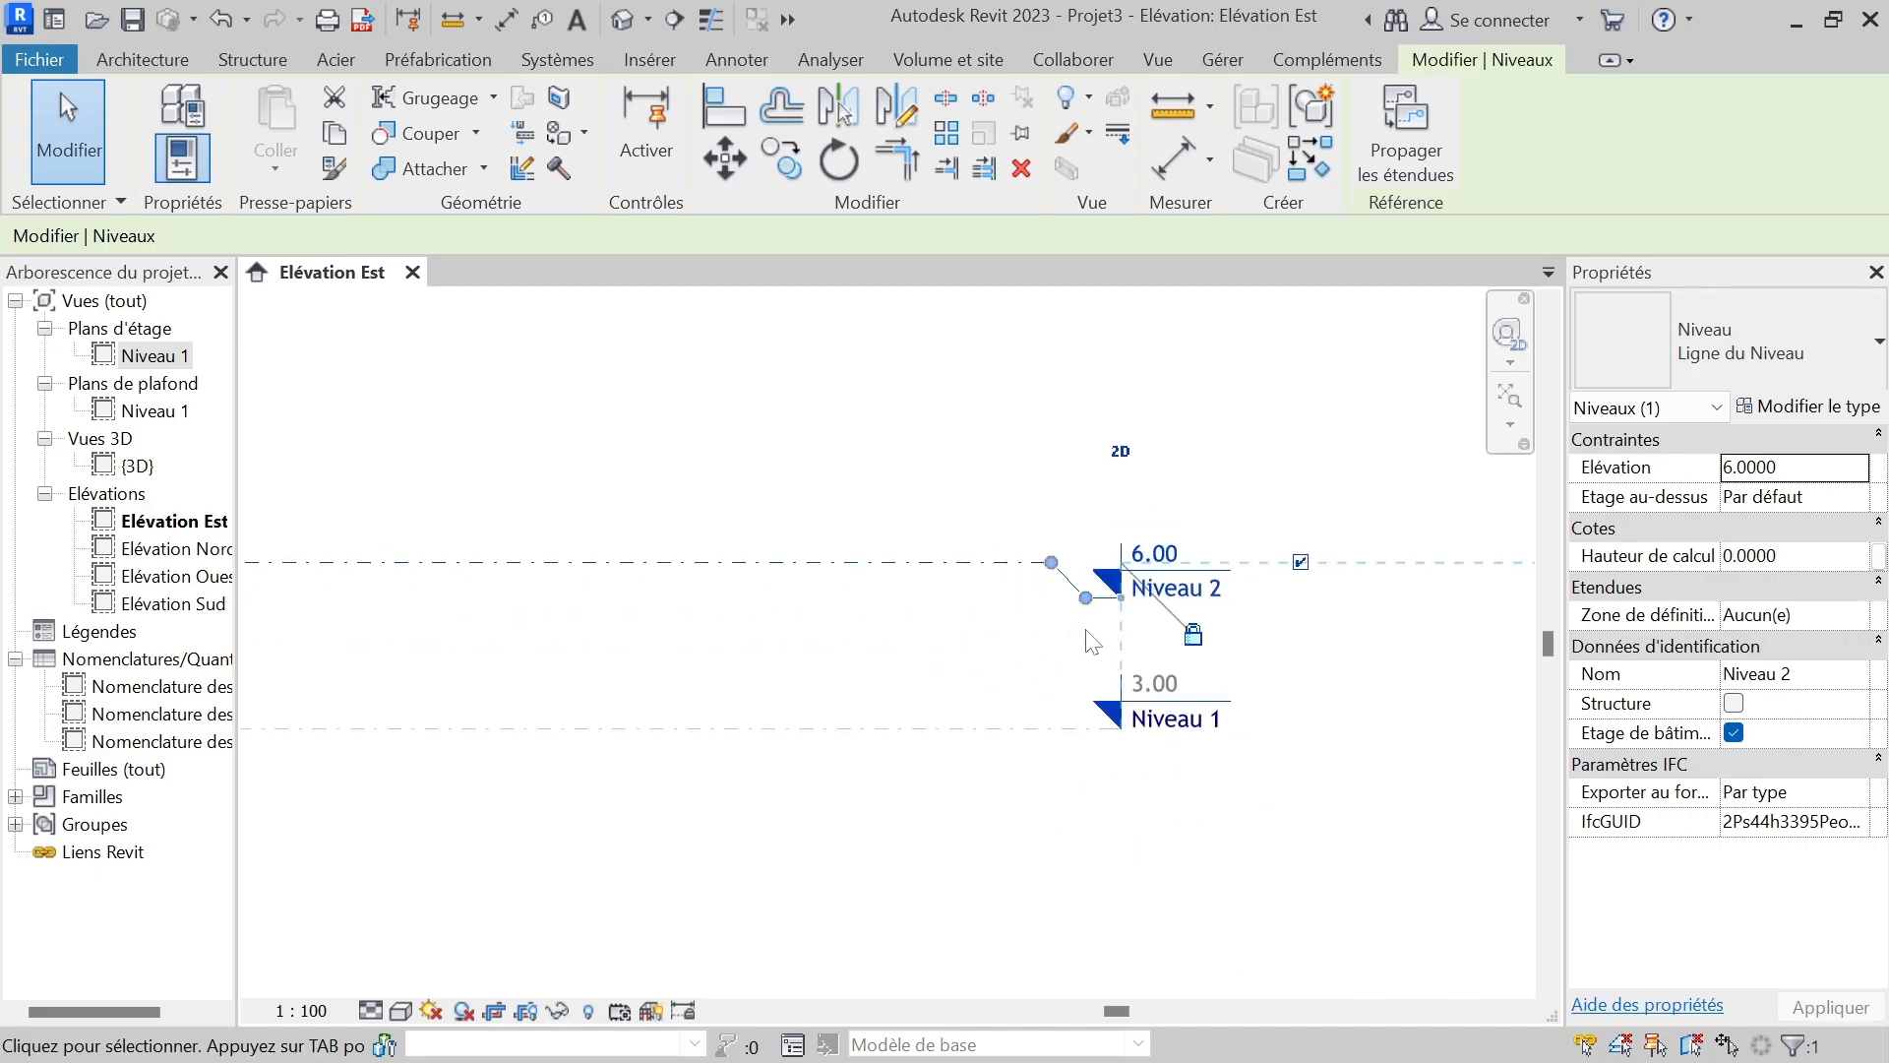
scroll(1068, 640, up, 2)
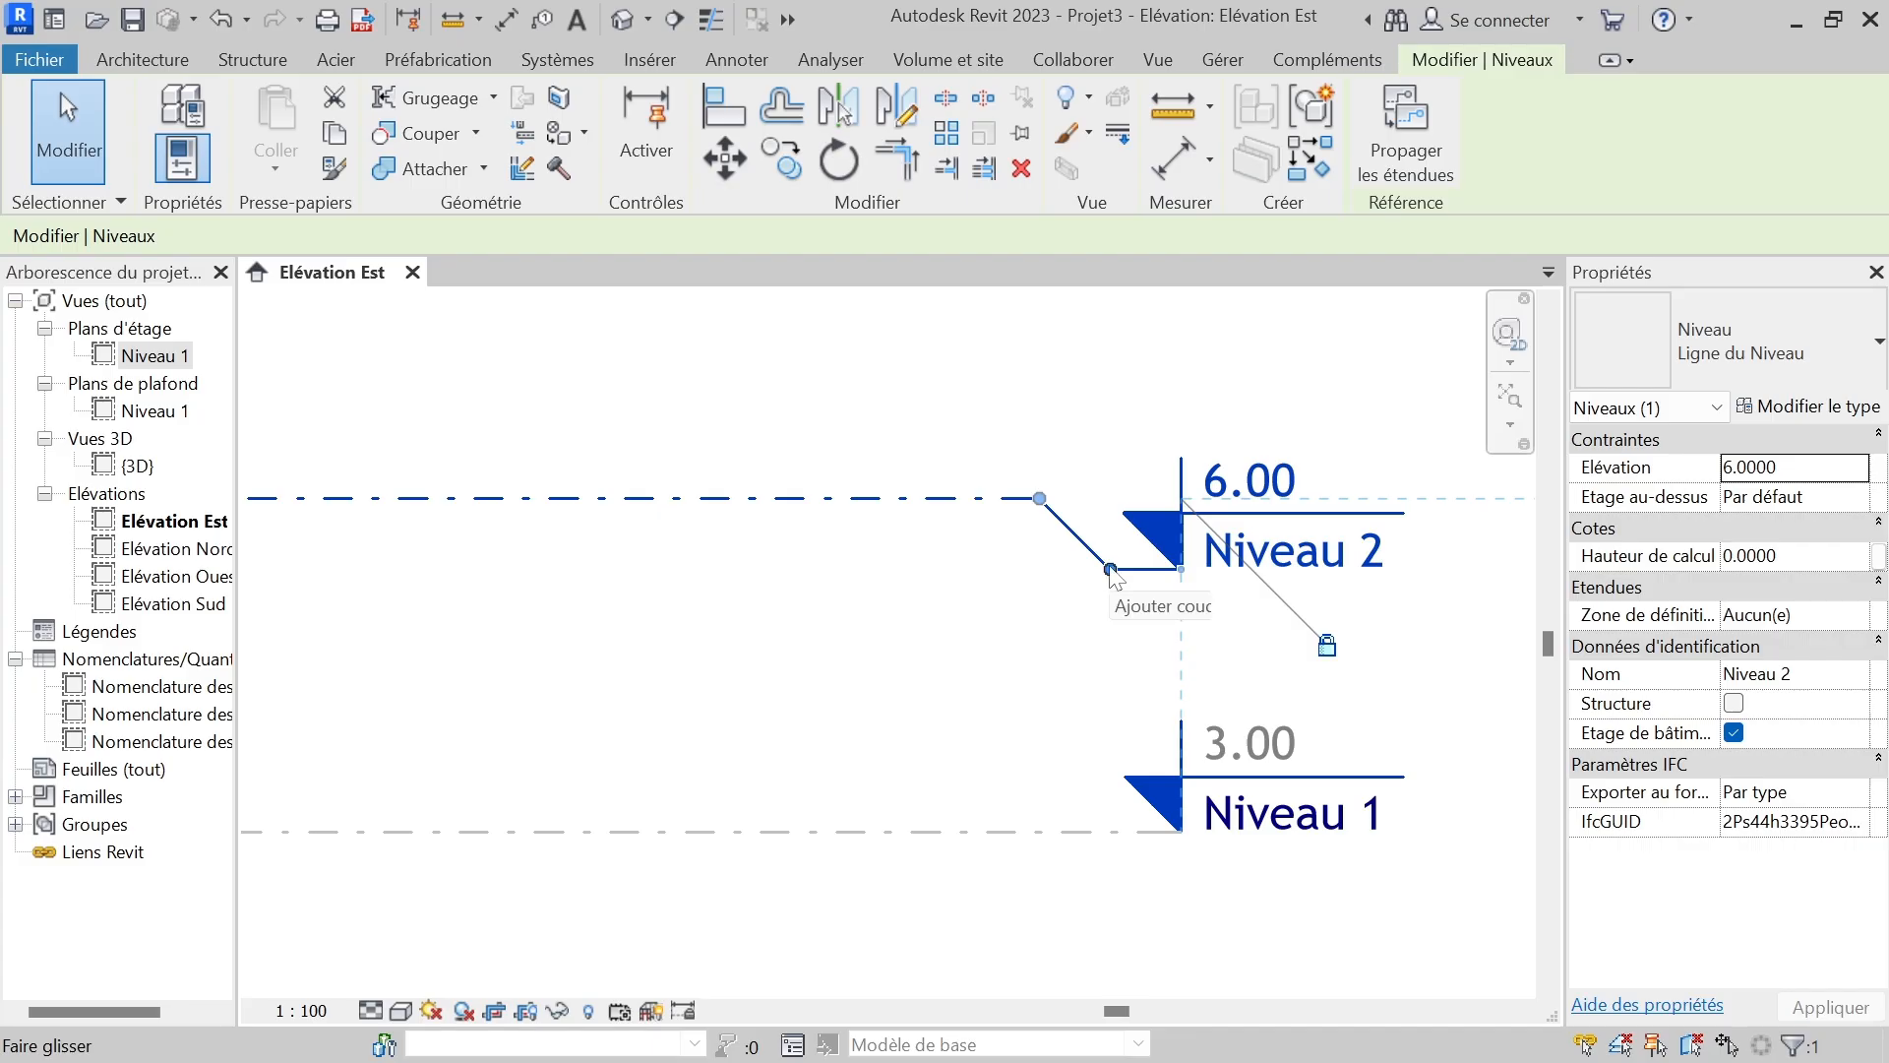
drag(1110, 569, 1130, 369)
scroll(1096, 666, down, 3)
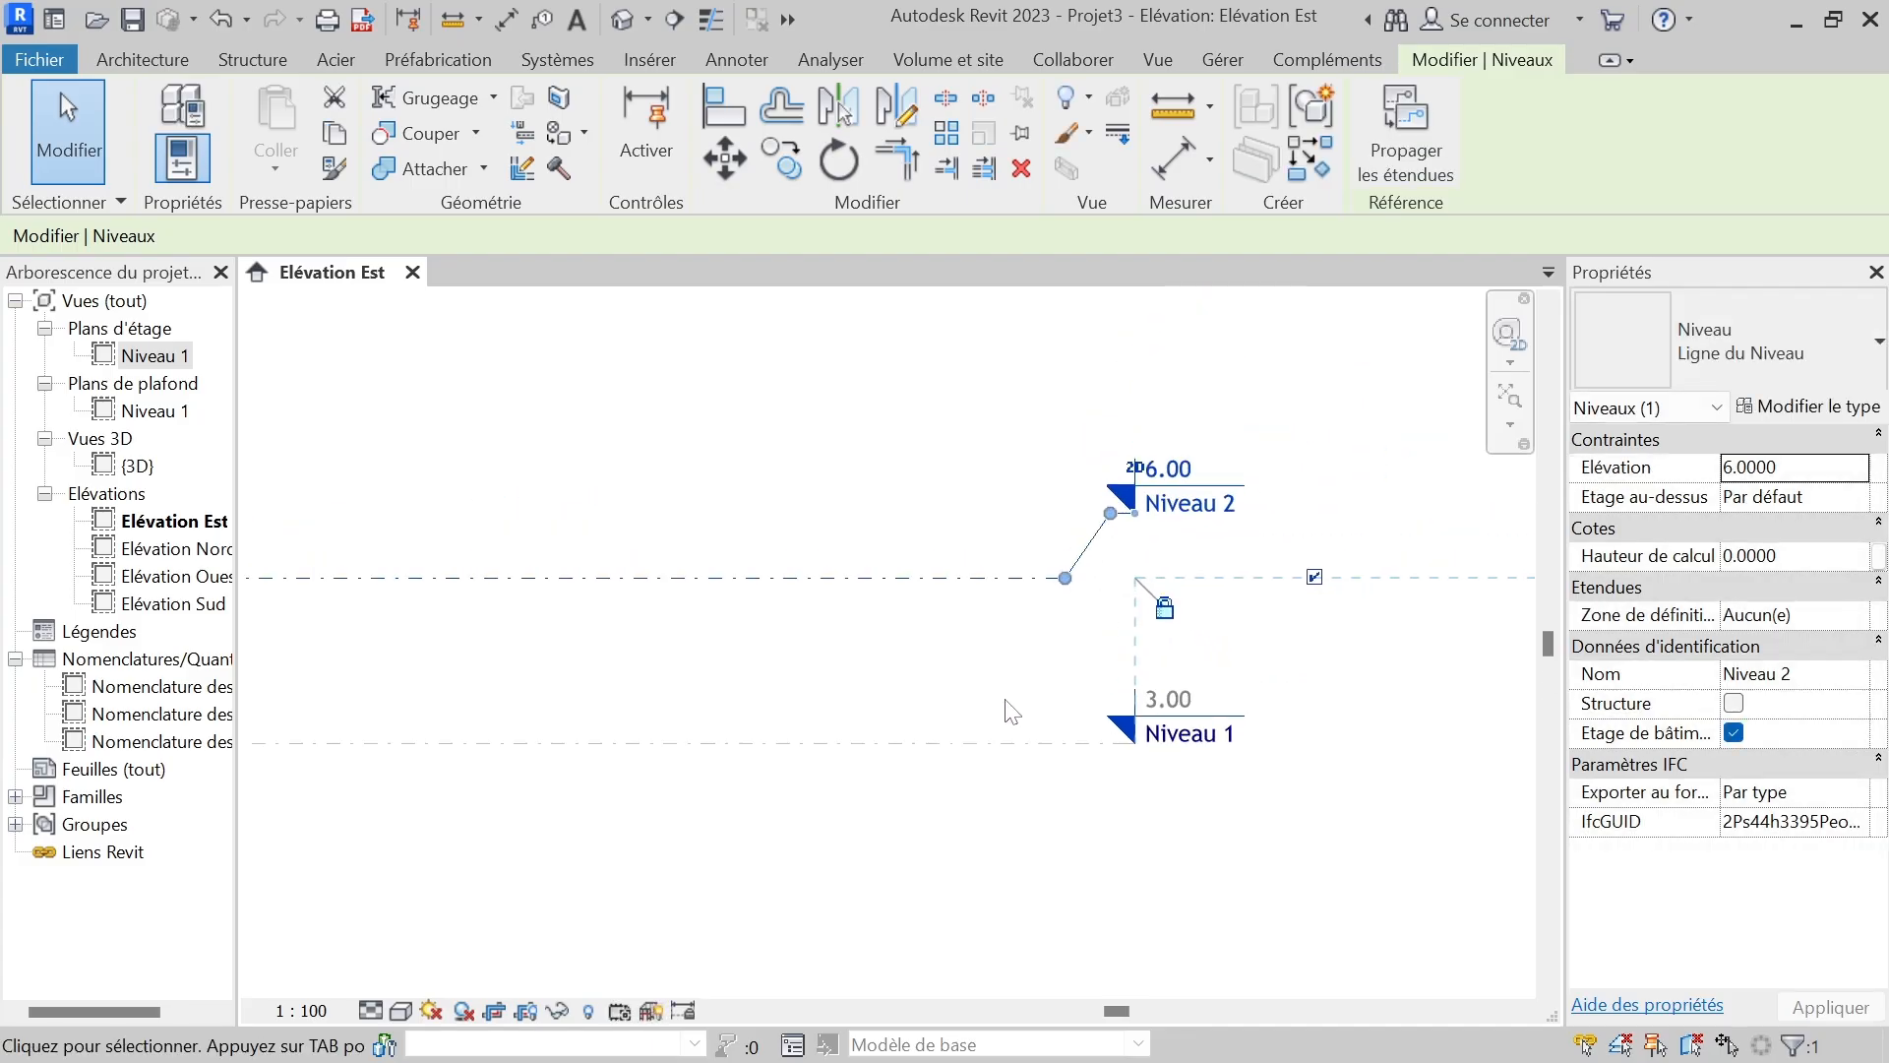
scroll(1210, 717, down, 1)
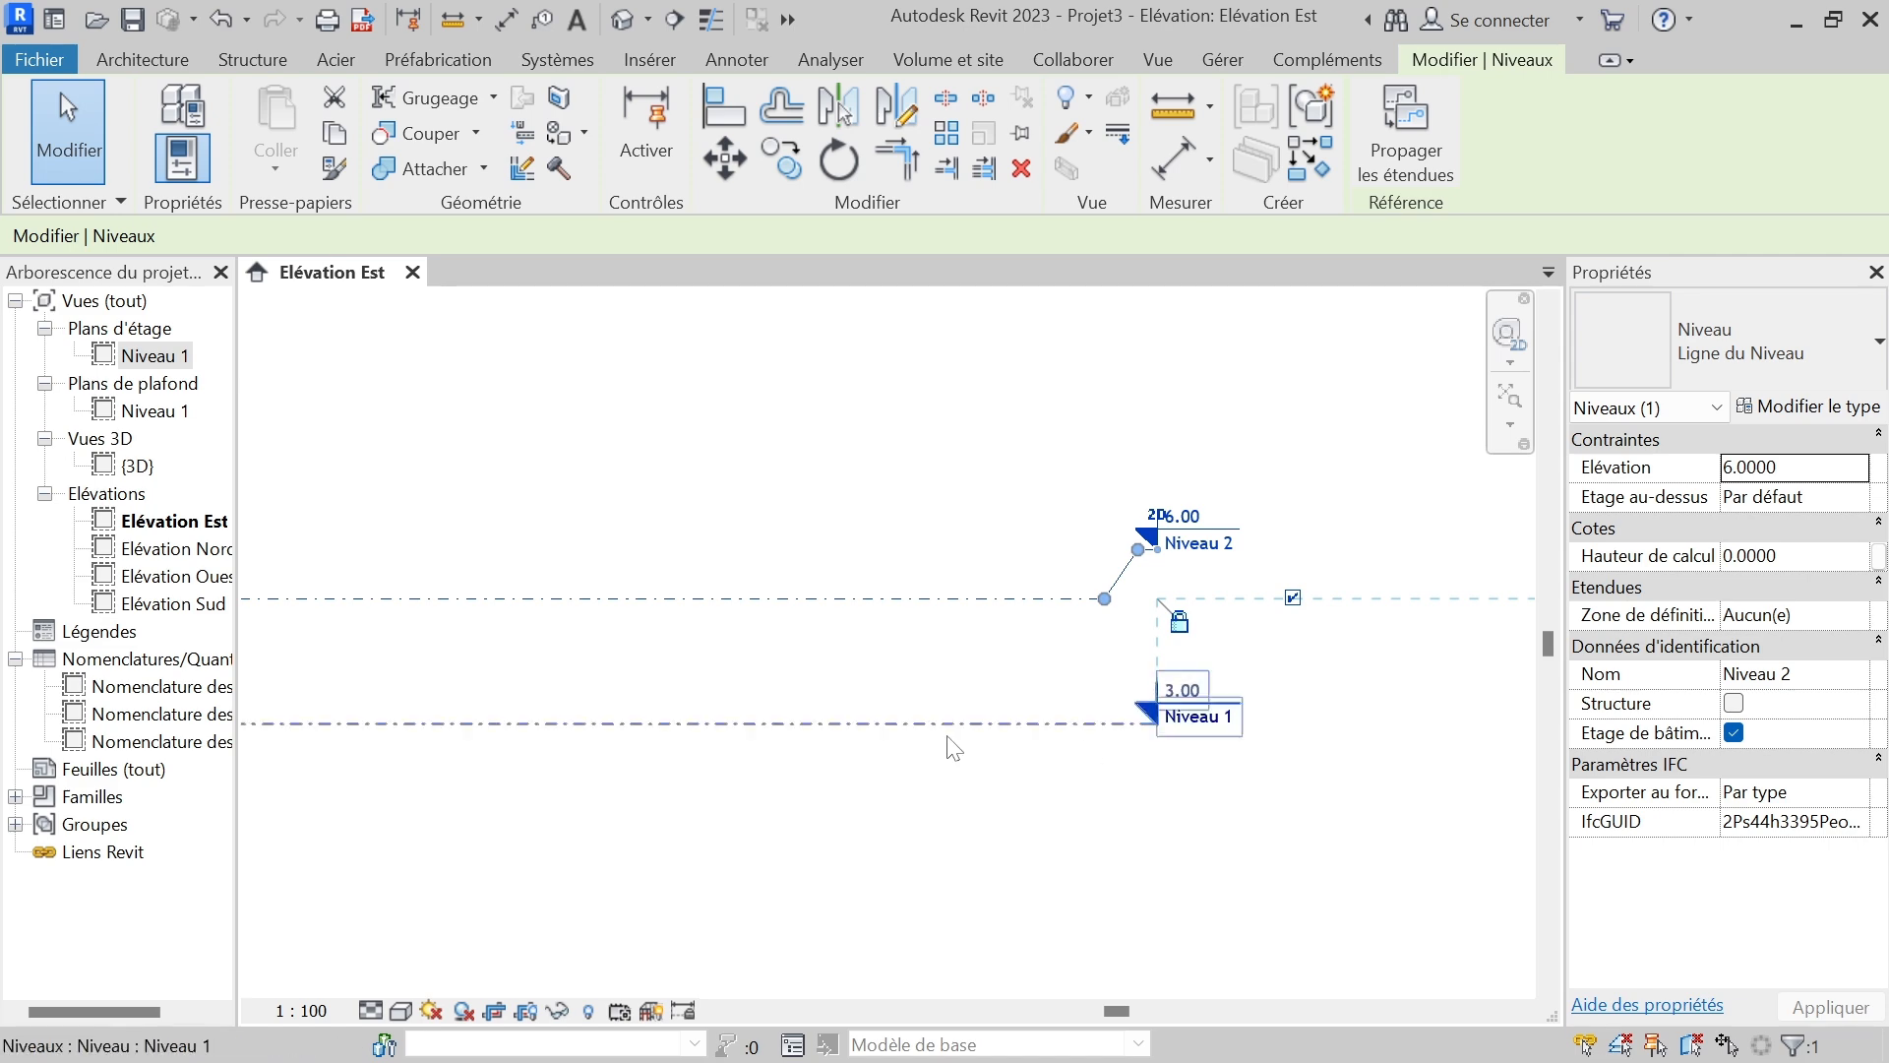
scroll(945, 753, down, 1)
click(1313, 736)
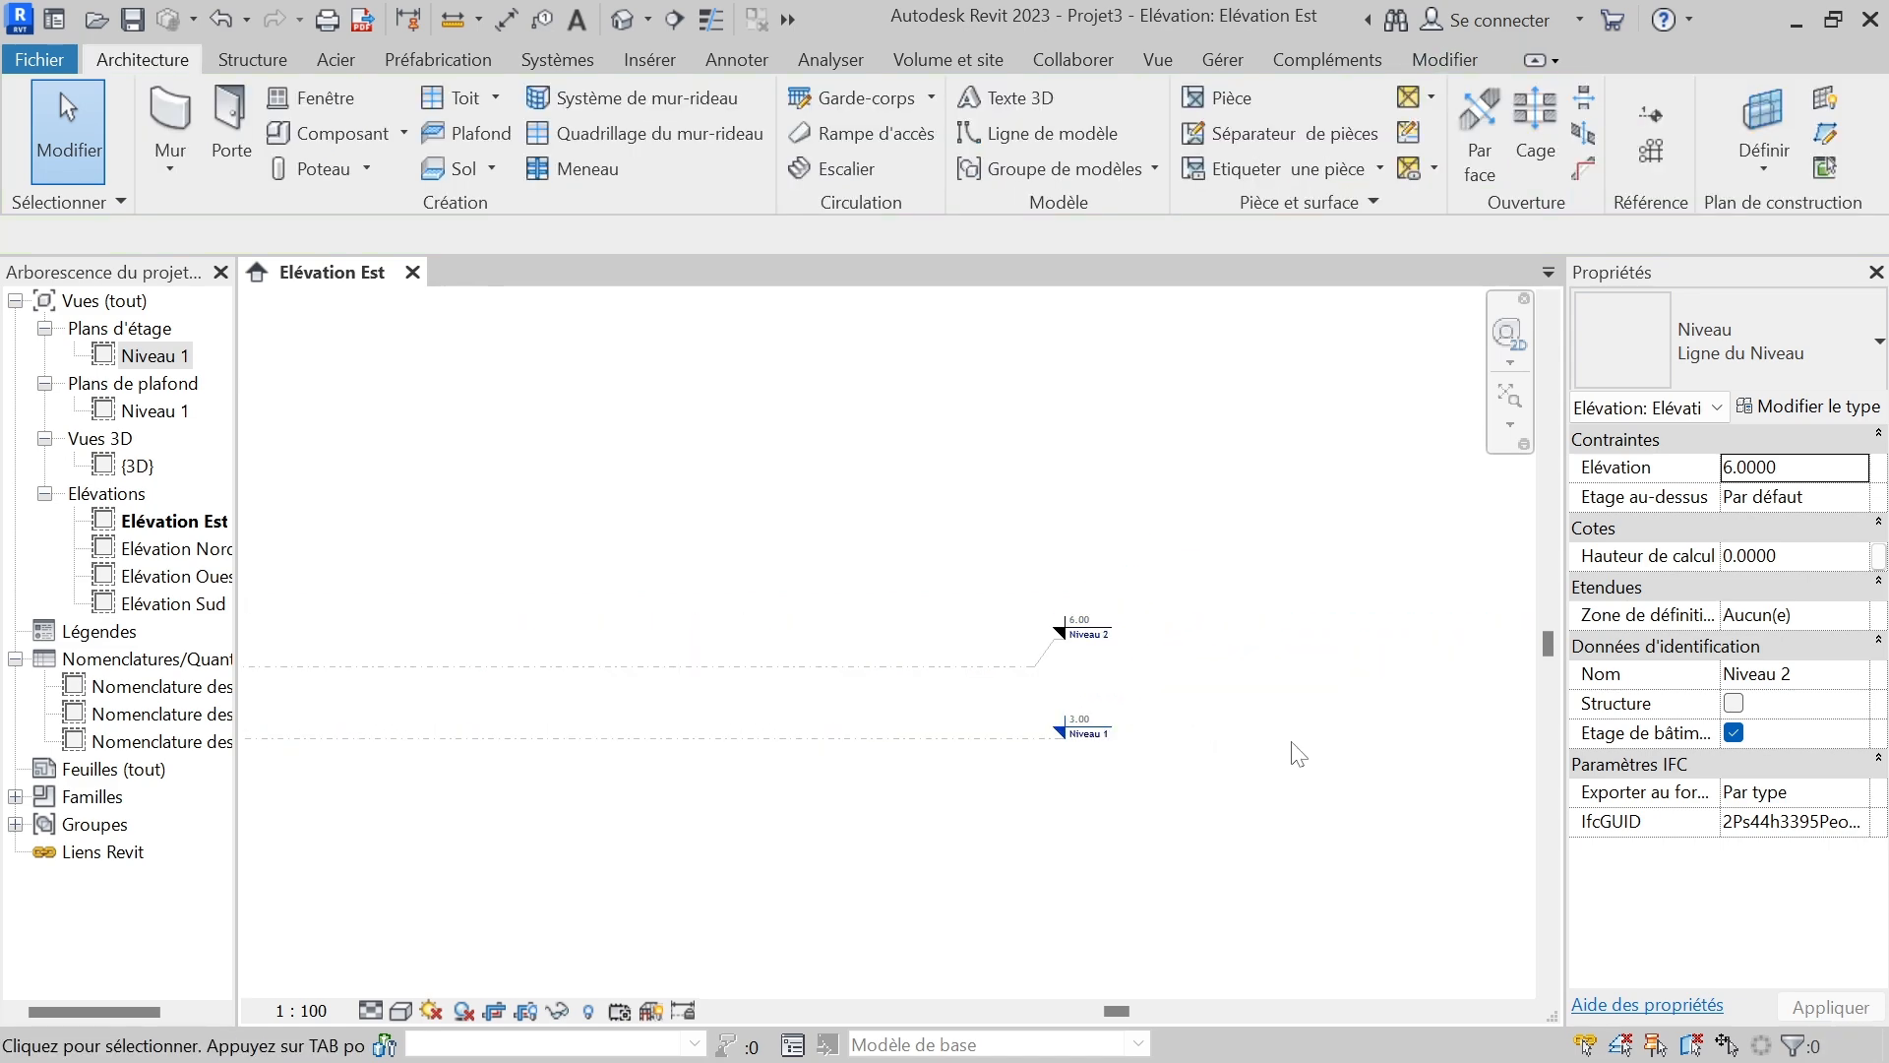
scroll(1029, 664, up, 4)
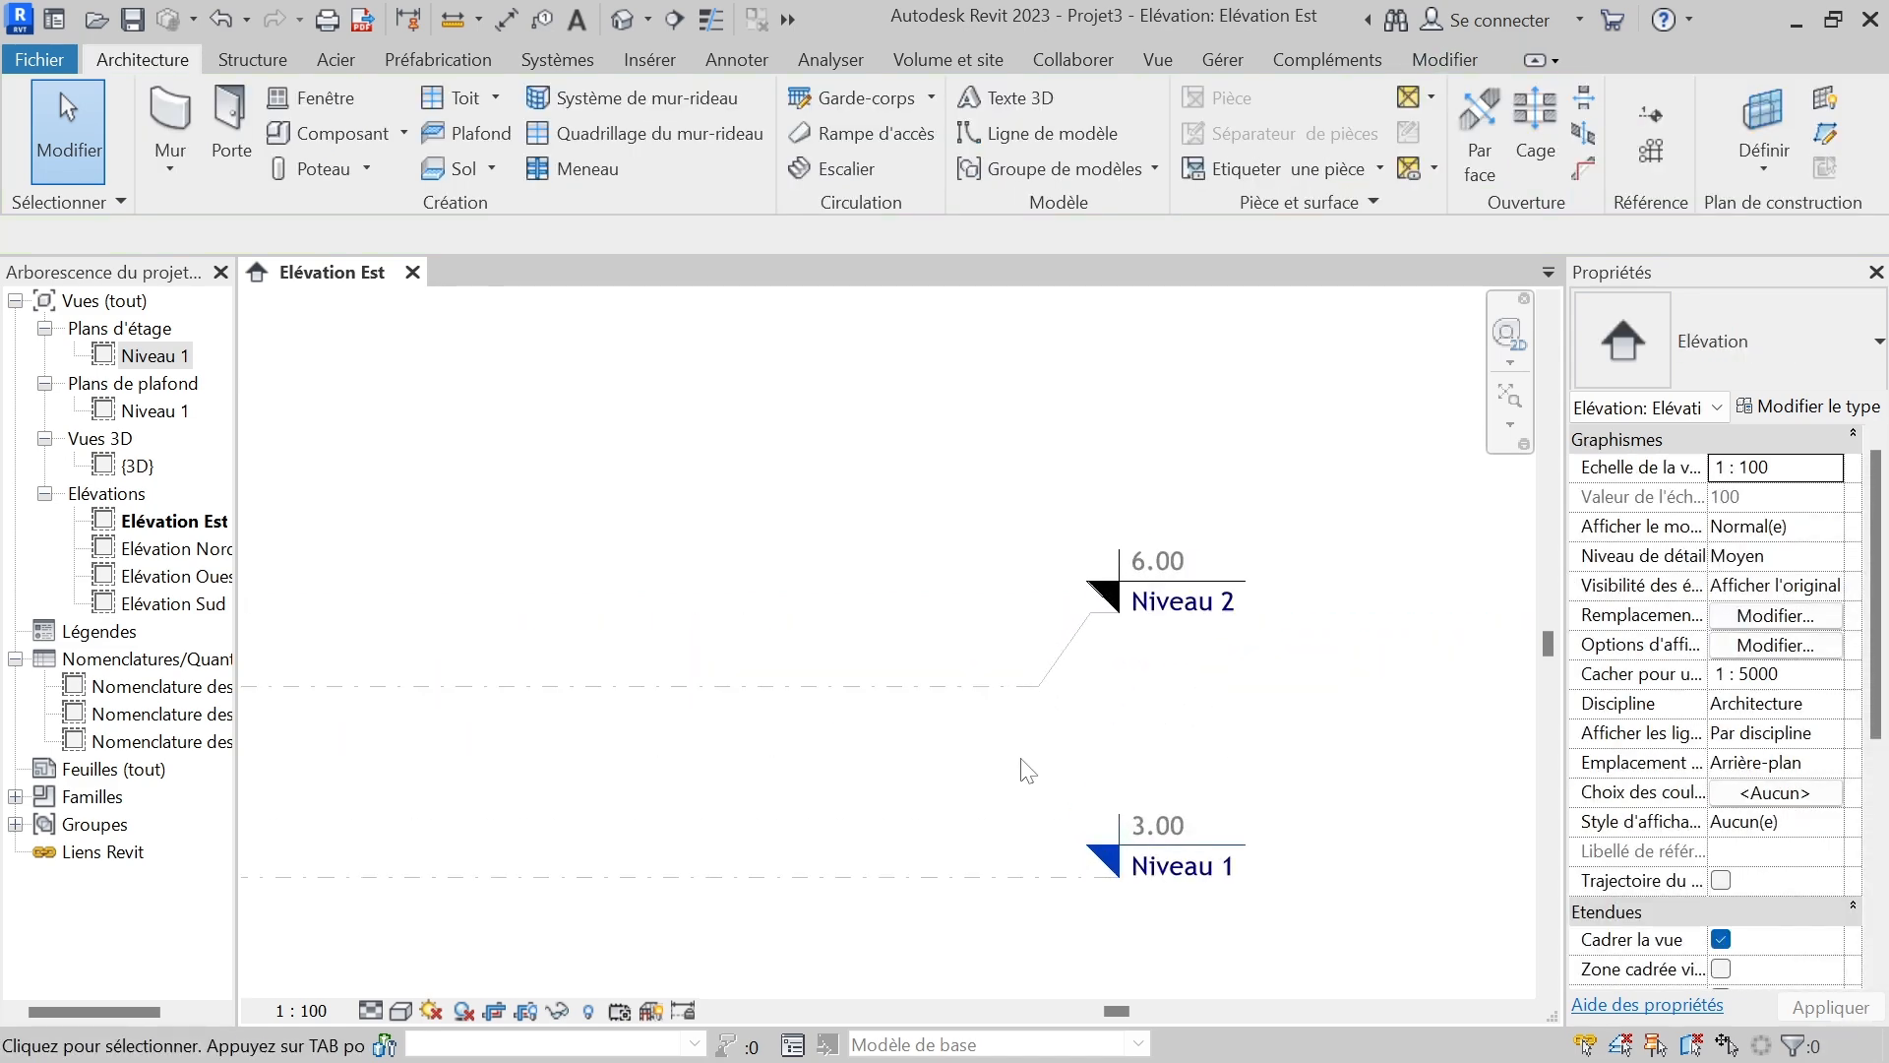
scroll(1225, 671, down, 4)
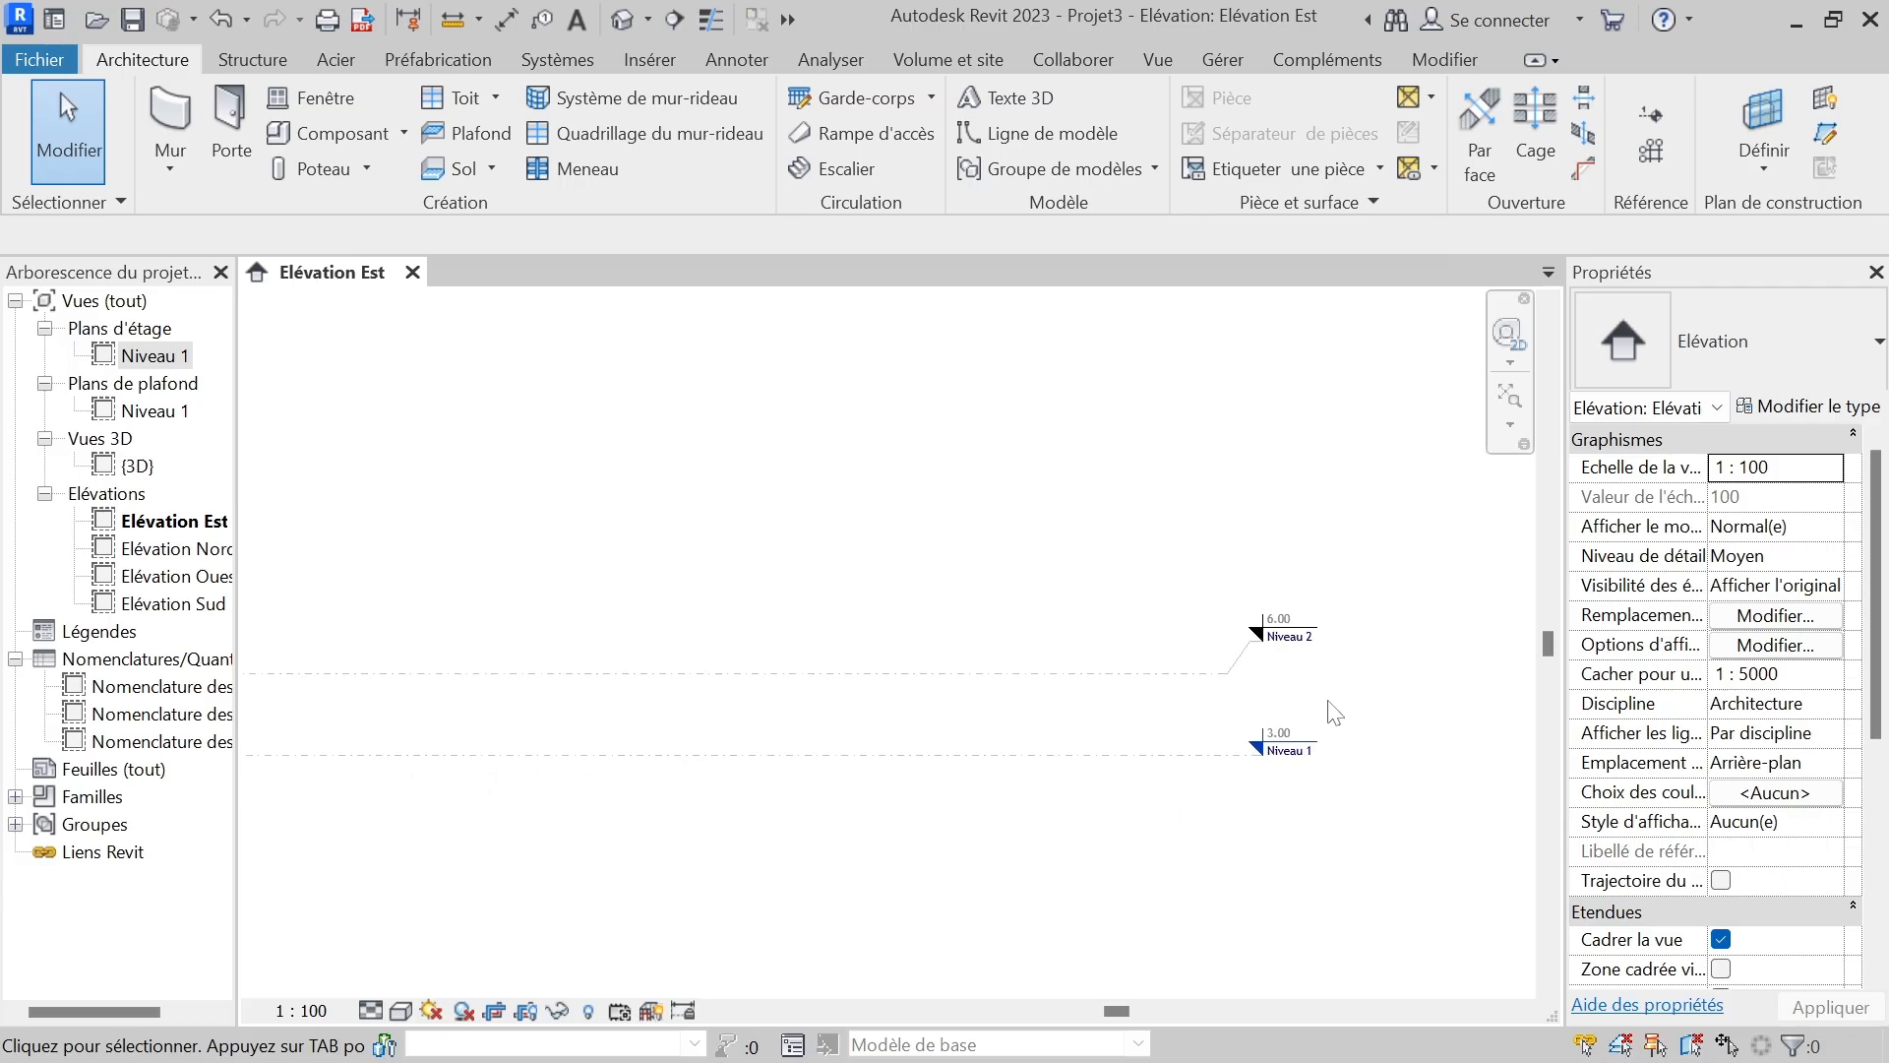
scroll(1294, 773, up, 3)
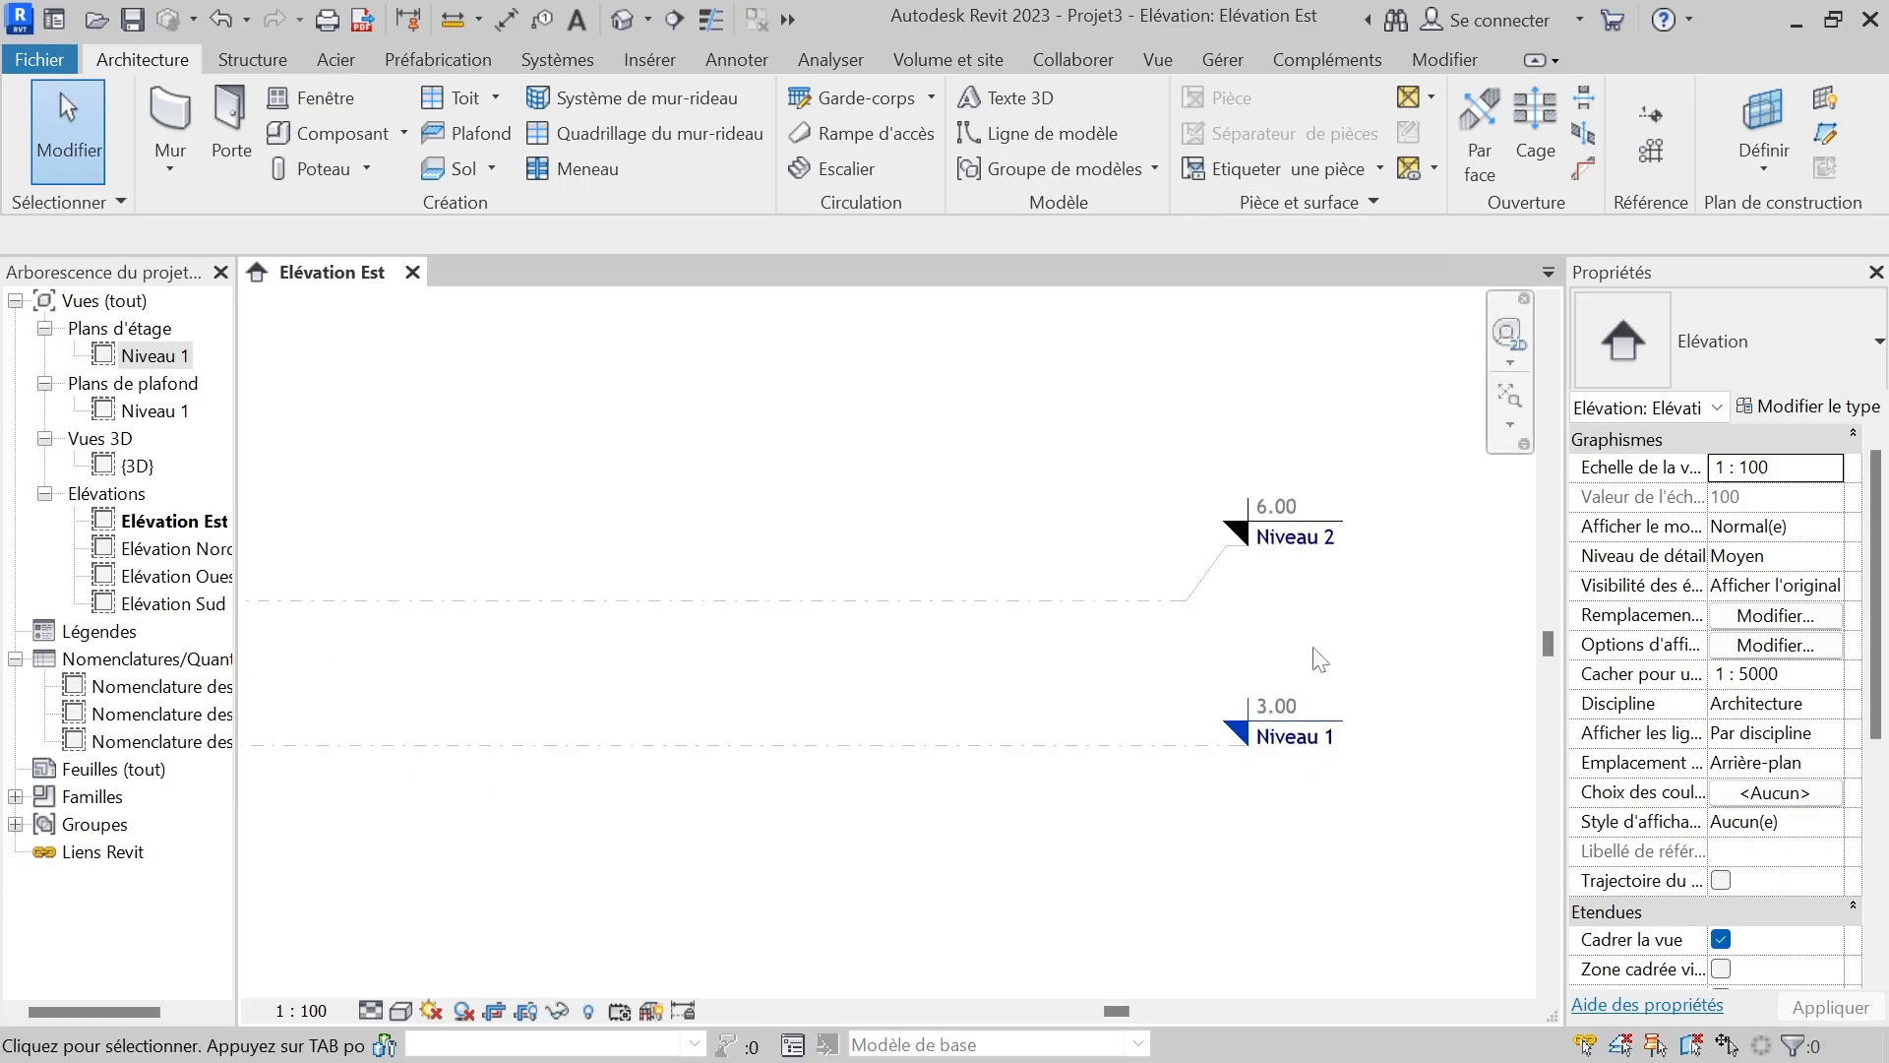
- Examine the heads of Niveau 2 and Niveau 1 and the elbow in the Niveau 2 line
scroll(1311, 578, up, 2)
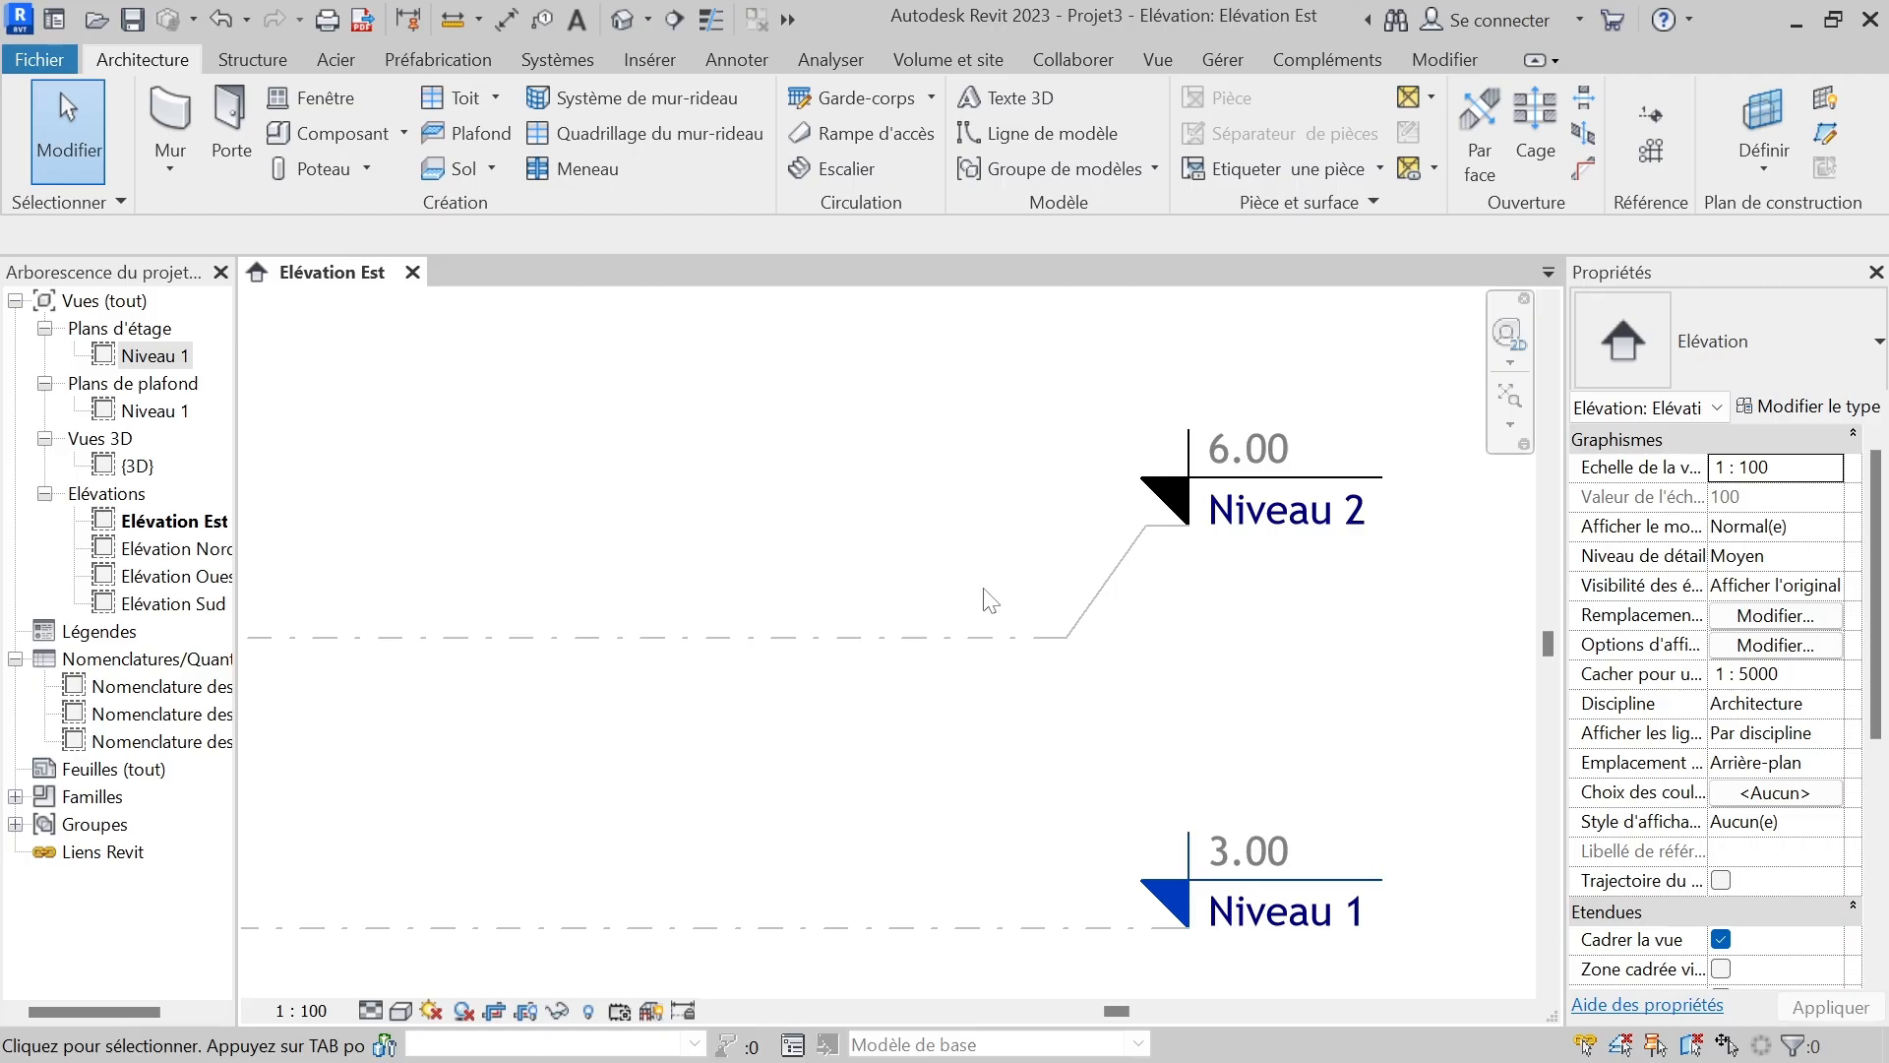
scroll(1063, 581, down, 1)
scroll(1161, 581, up, 1)
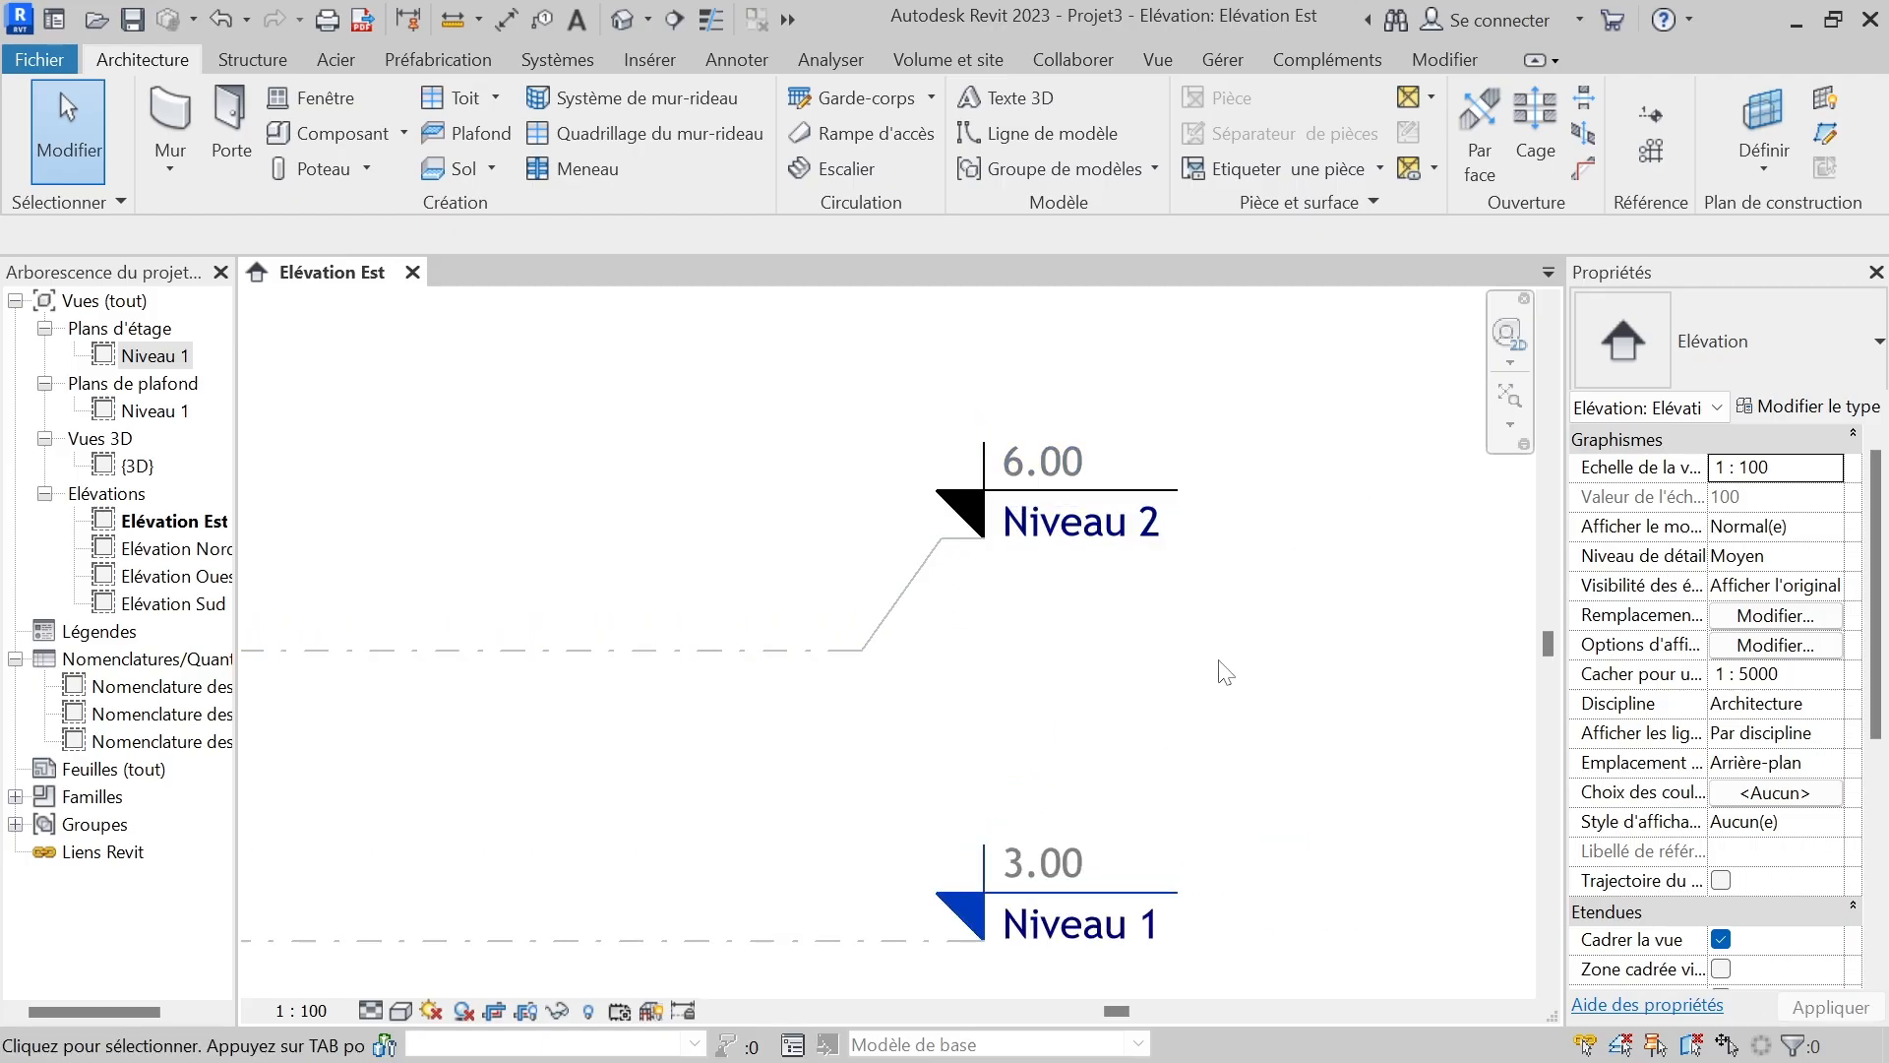
scroll(1217, 747, down, 3)
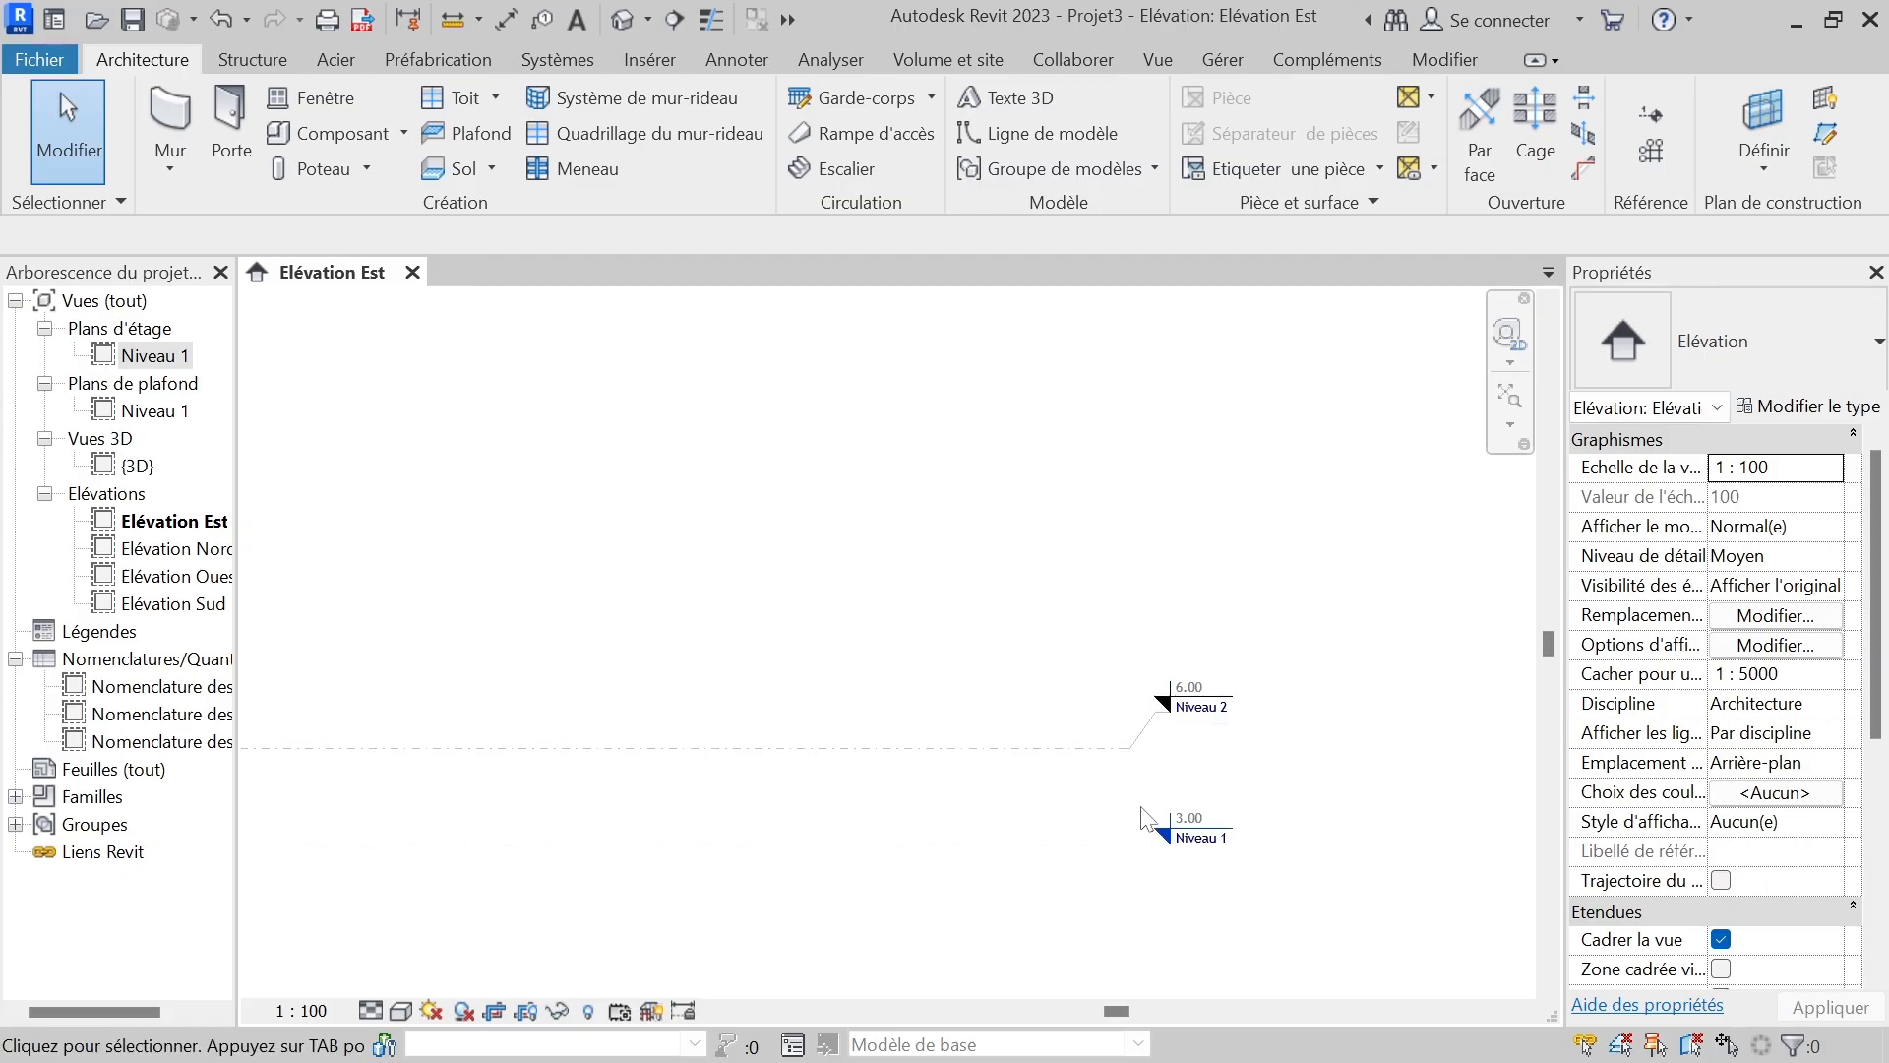
scroll(1186, 738, up, 2)
scroll(1190, 743, up, 2)
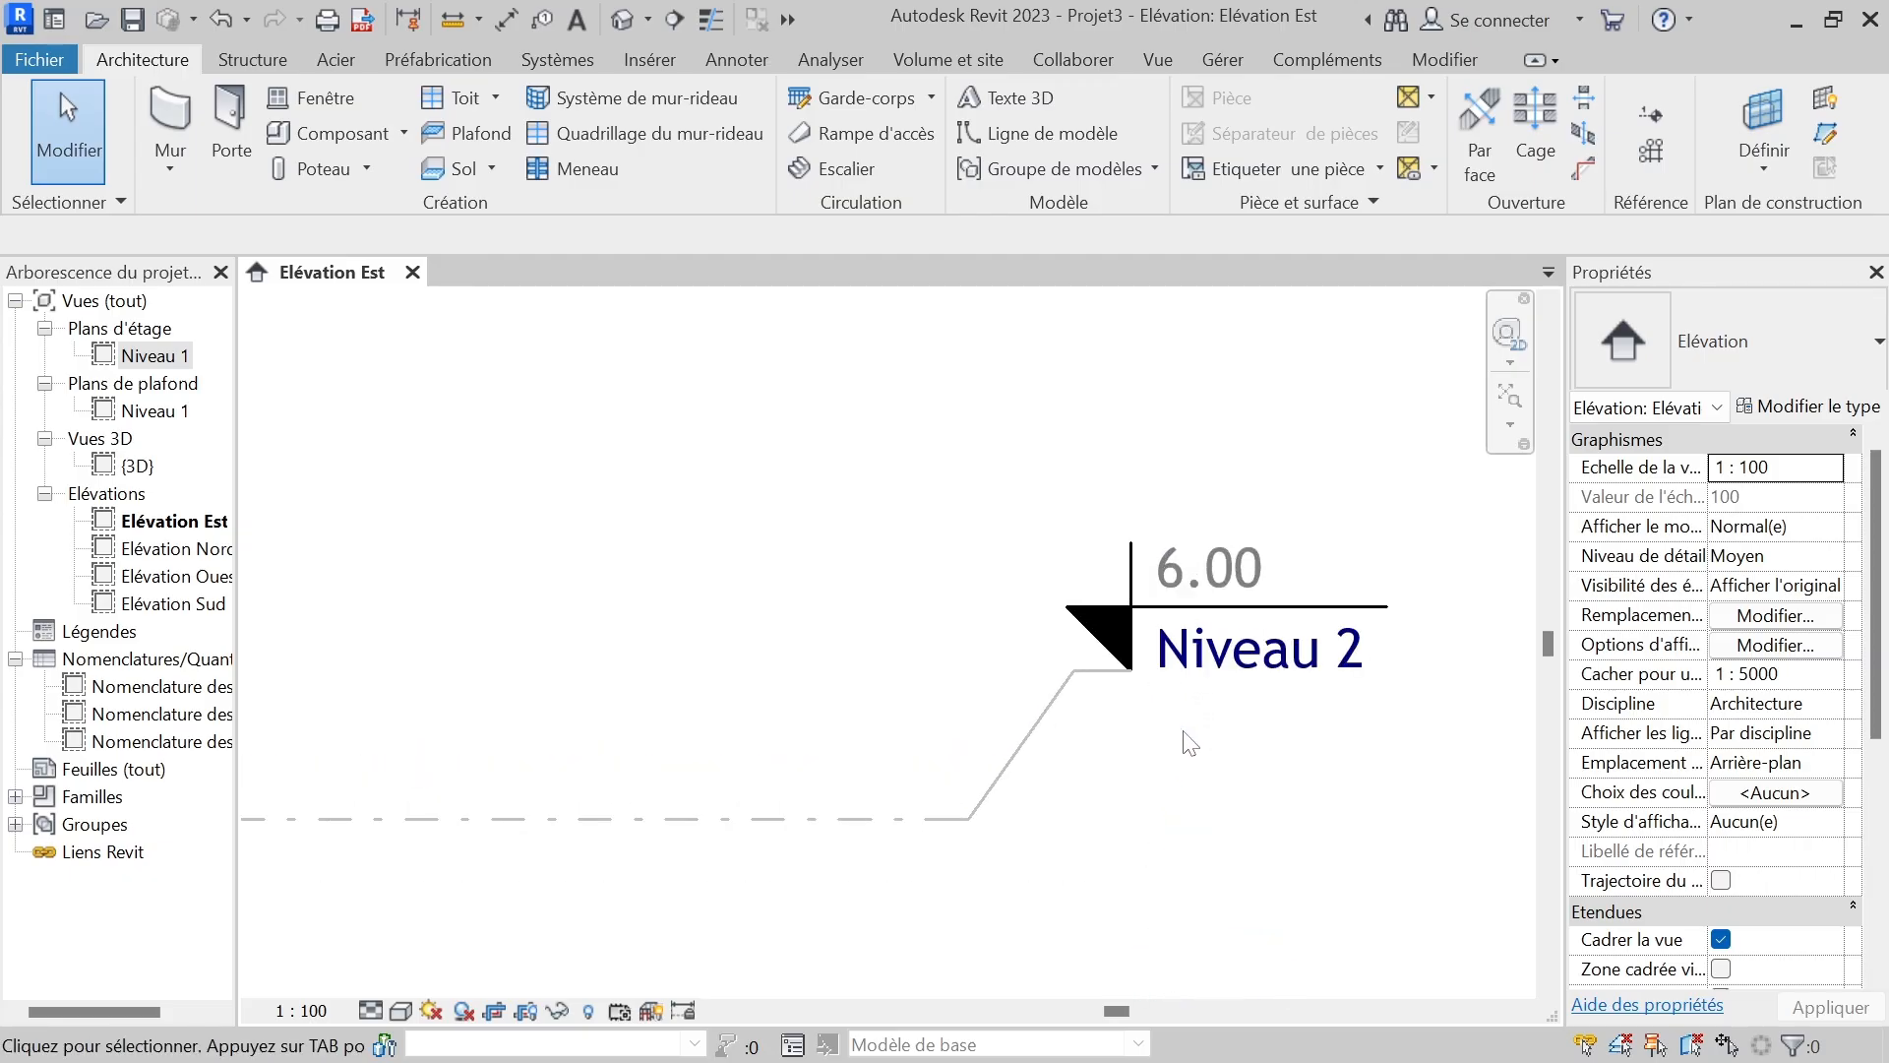
scroll(1083, 644, down, 1)
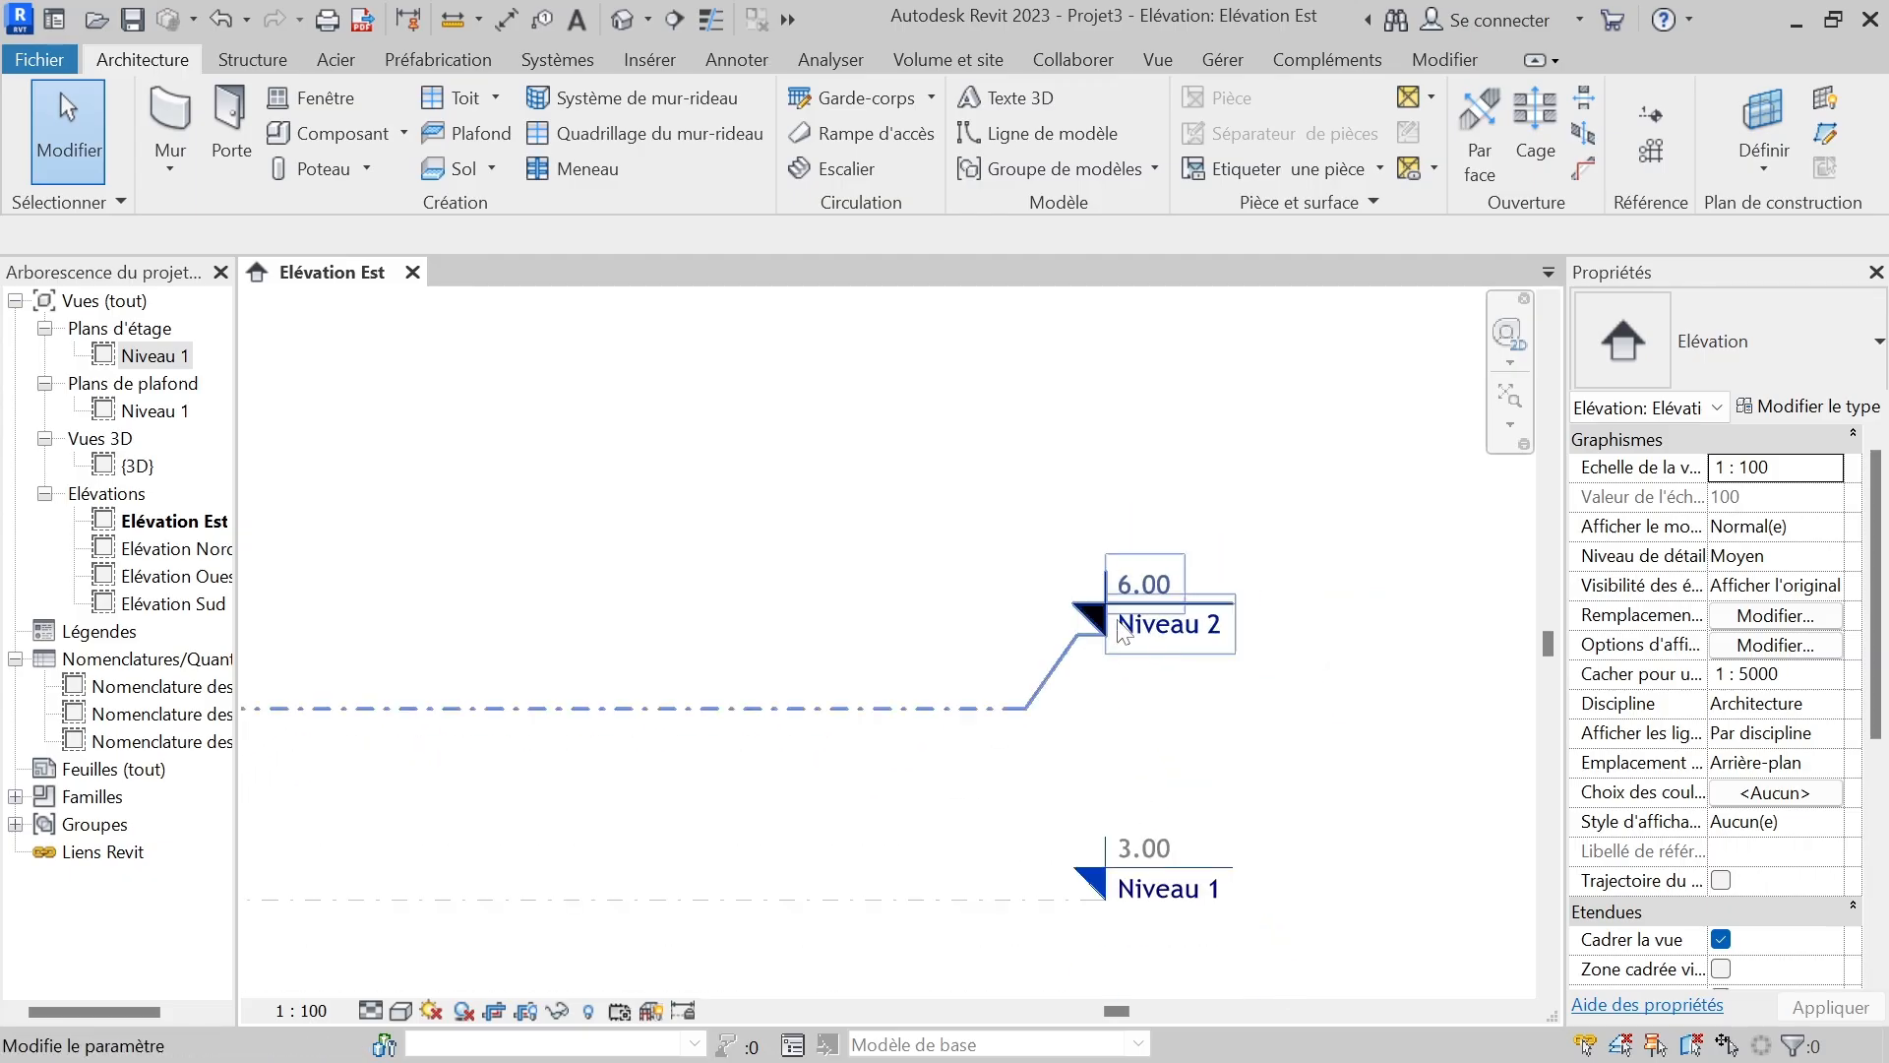
- Try to shift the head end of the Niveau 2 level line sideways, and deselect the level
click(1123, 632)
scroll(1125, 653, up, 2)
scroll(1124, 653, up, 1)
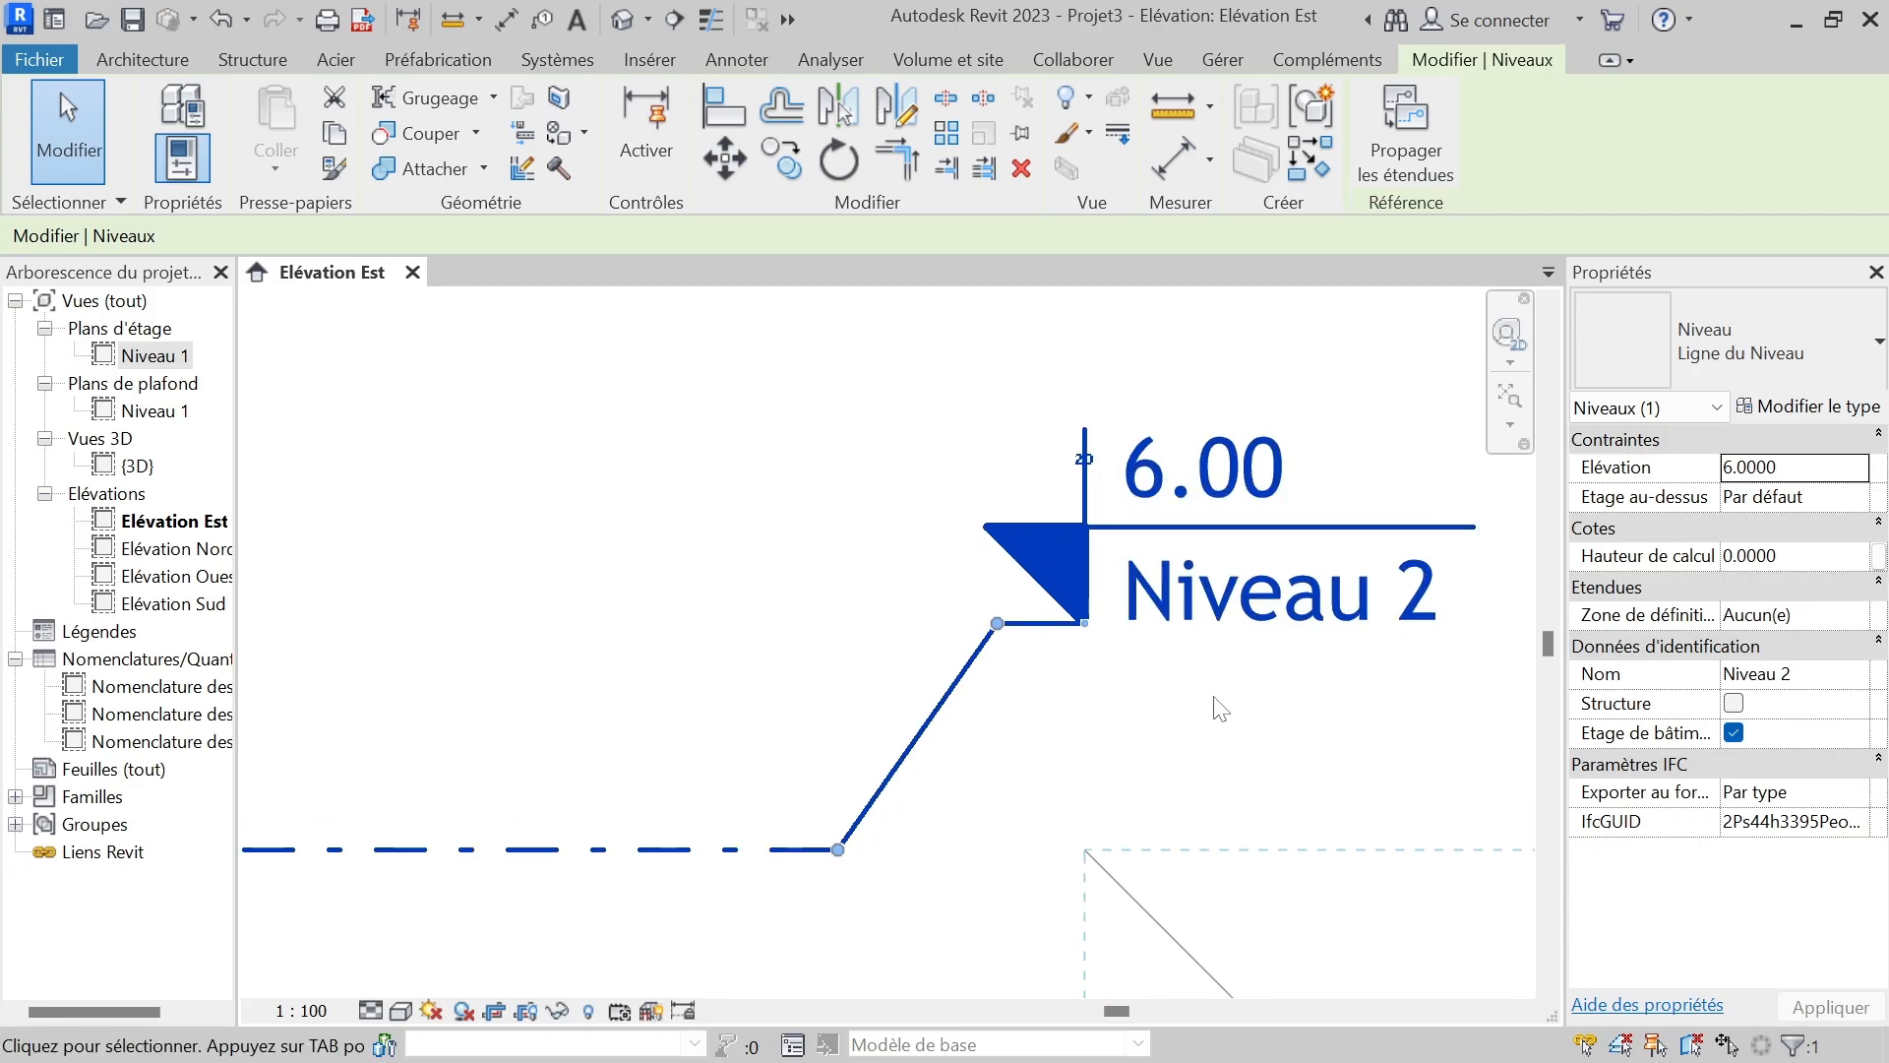
scroll(1129, 689, down, 2)
scroll(1142, 707, up, 2)
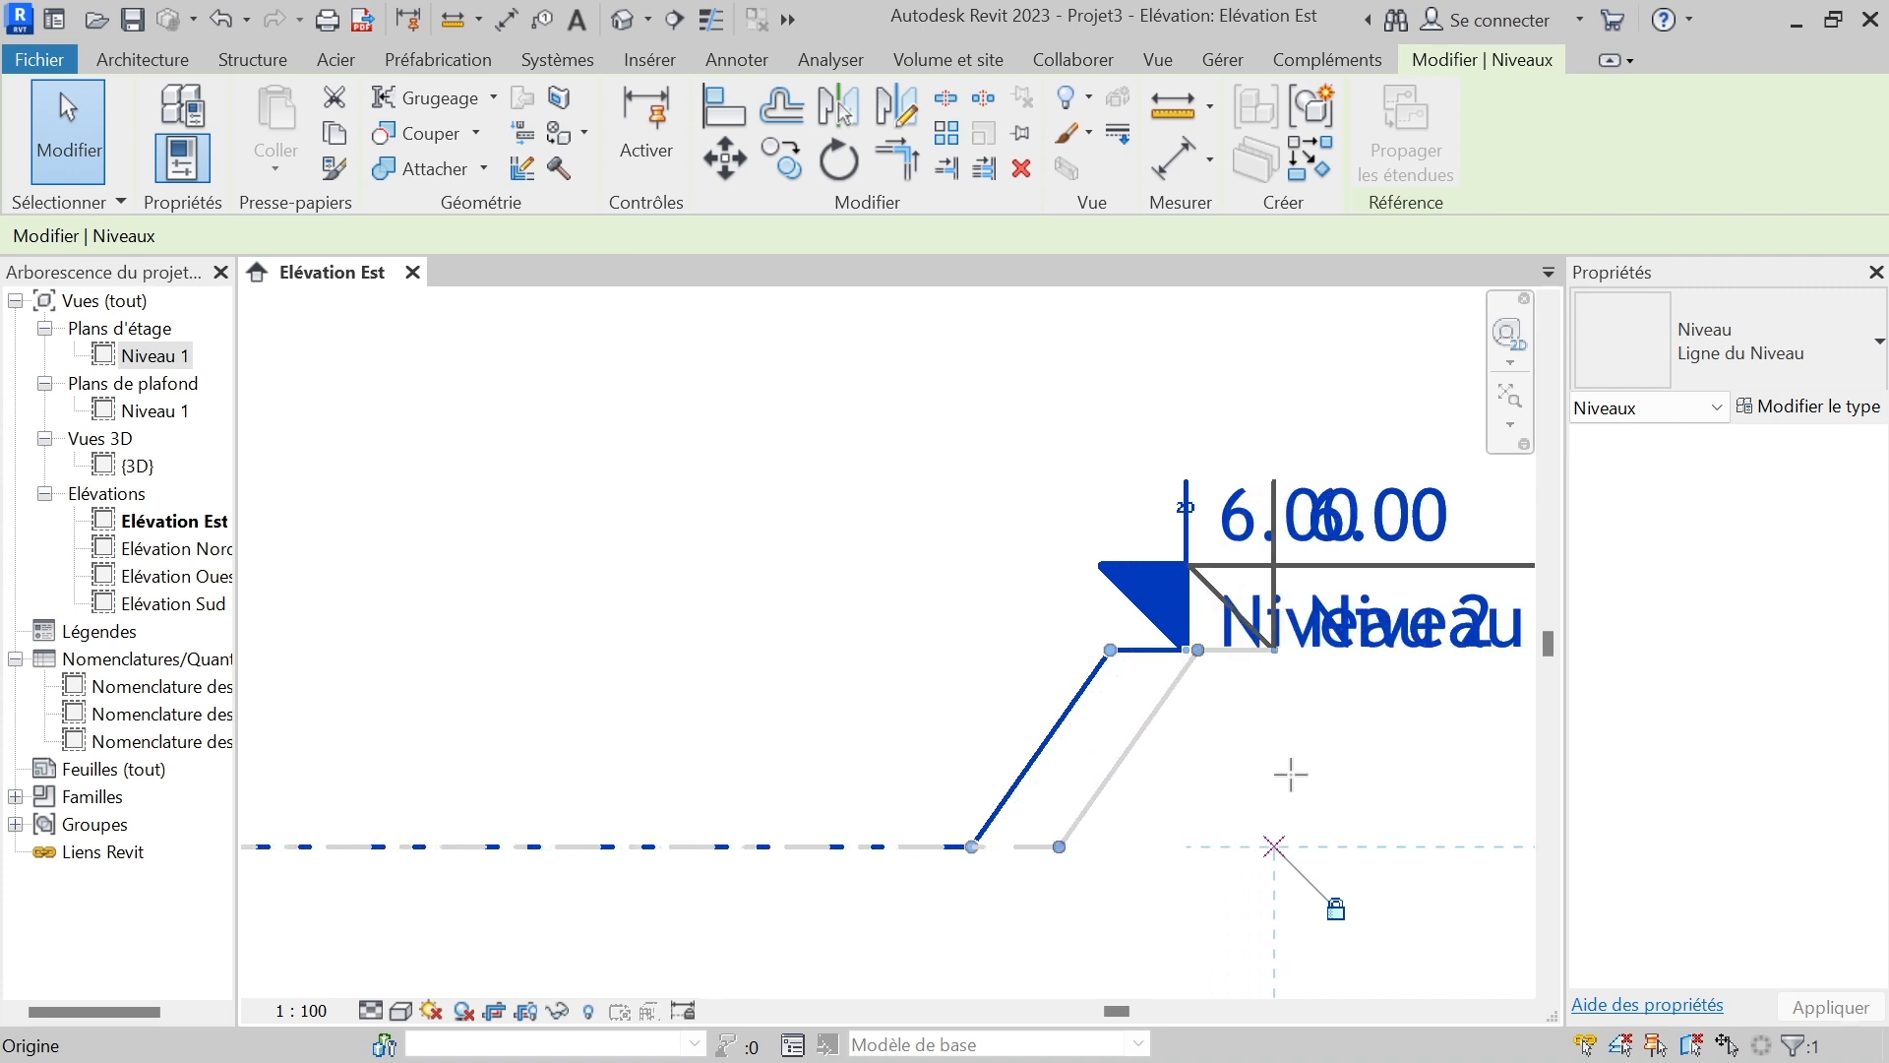
key(l)
key(l)
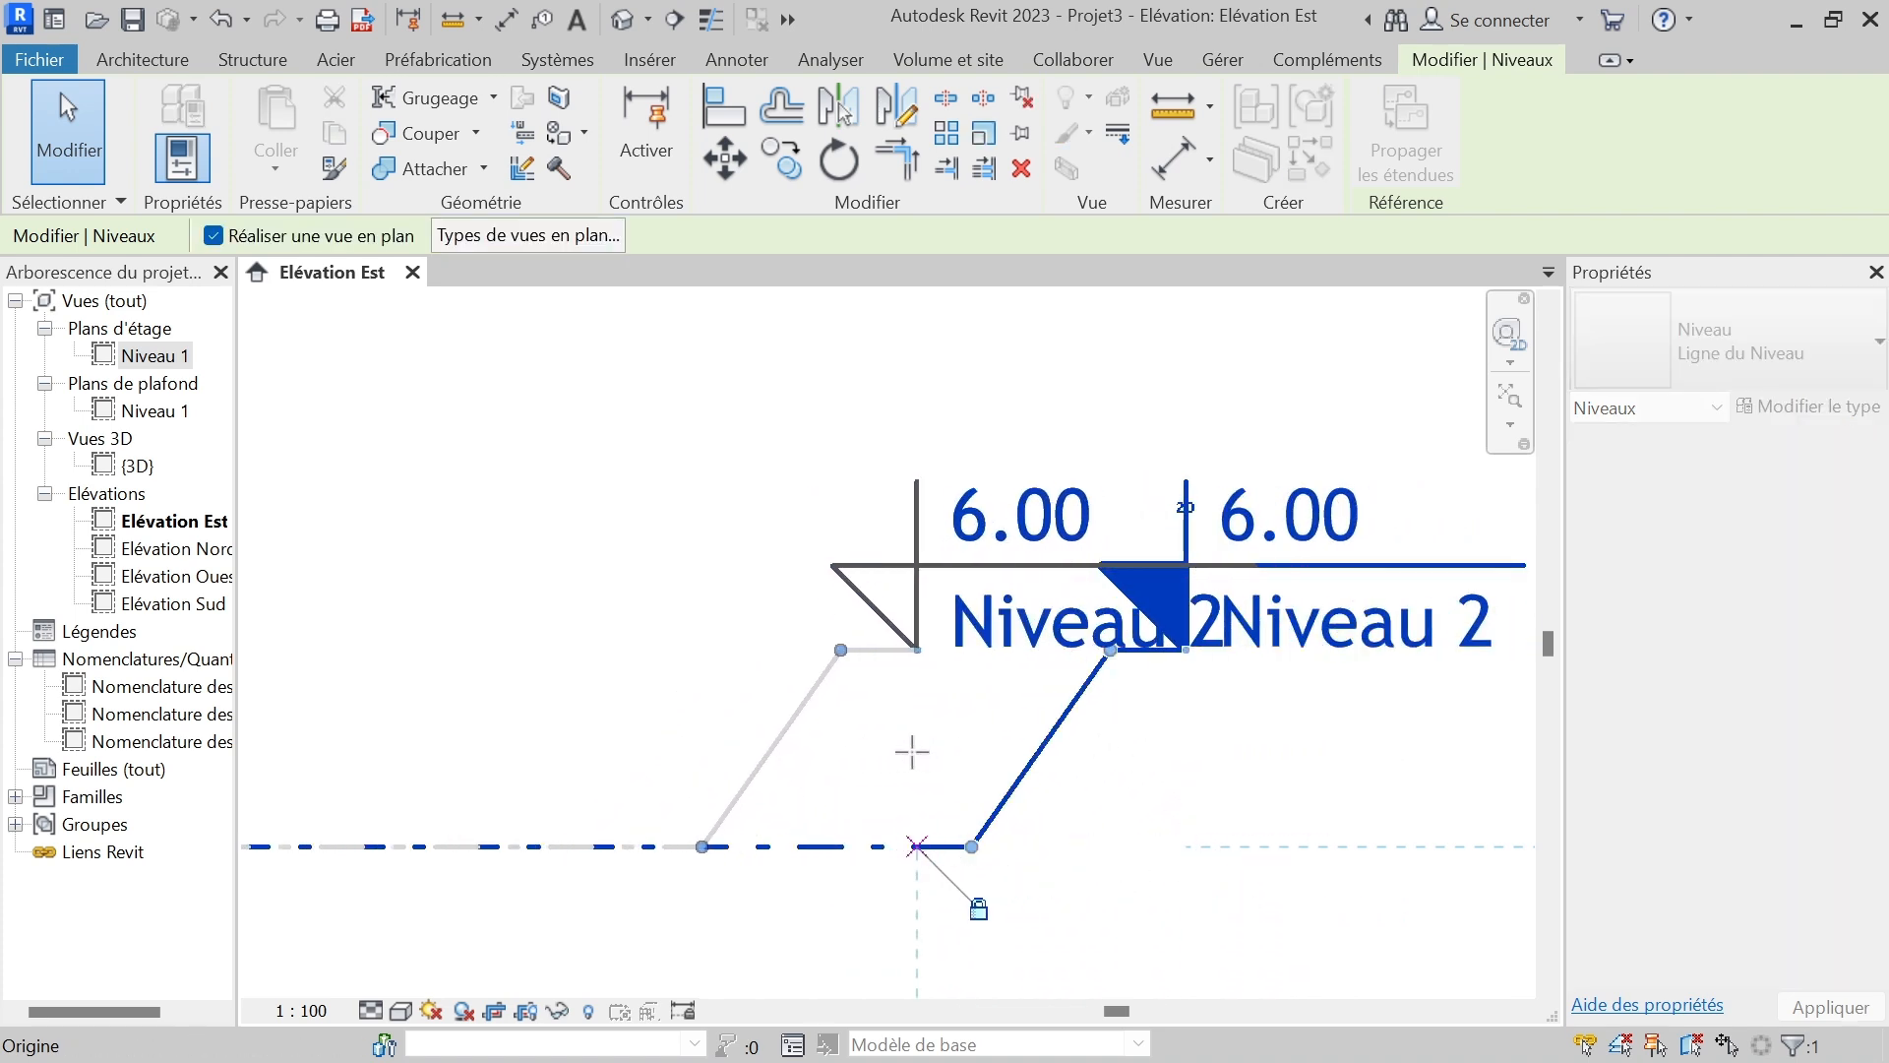
drag(1162, 727, 1194, 719)
scroll(1060, 637, down, 2)
key(Escape)
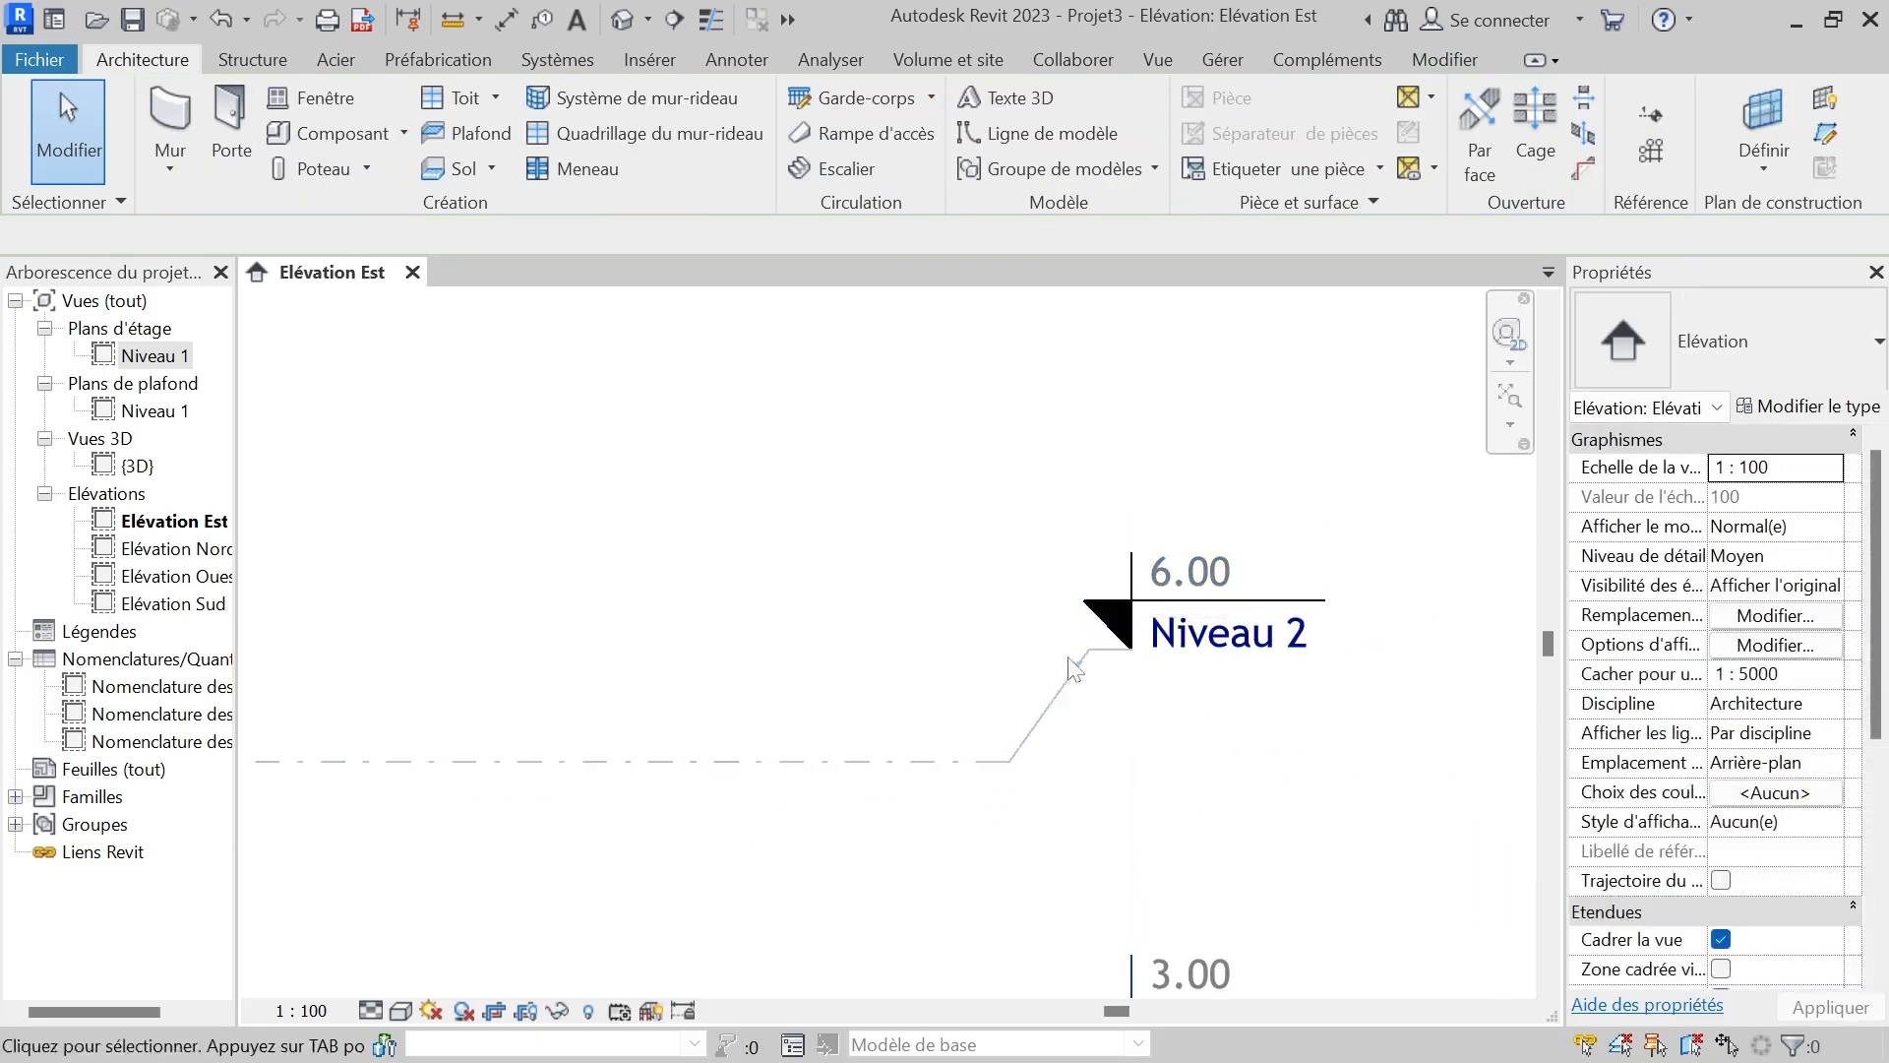
- Rename the Niveau 1 level as Niveau 3, accept renaming the corresponding views, and stop the confirmation message from appearing again
scroll(1254, 516, up, 3)
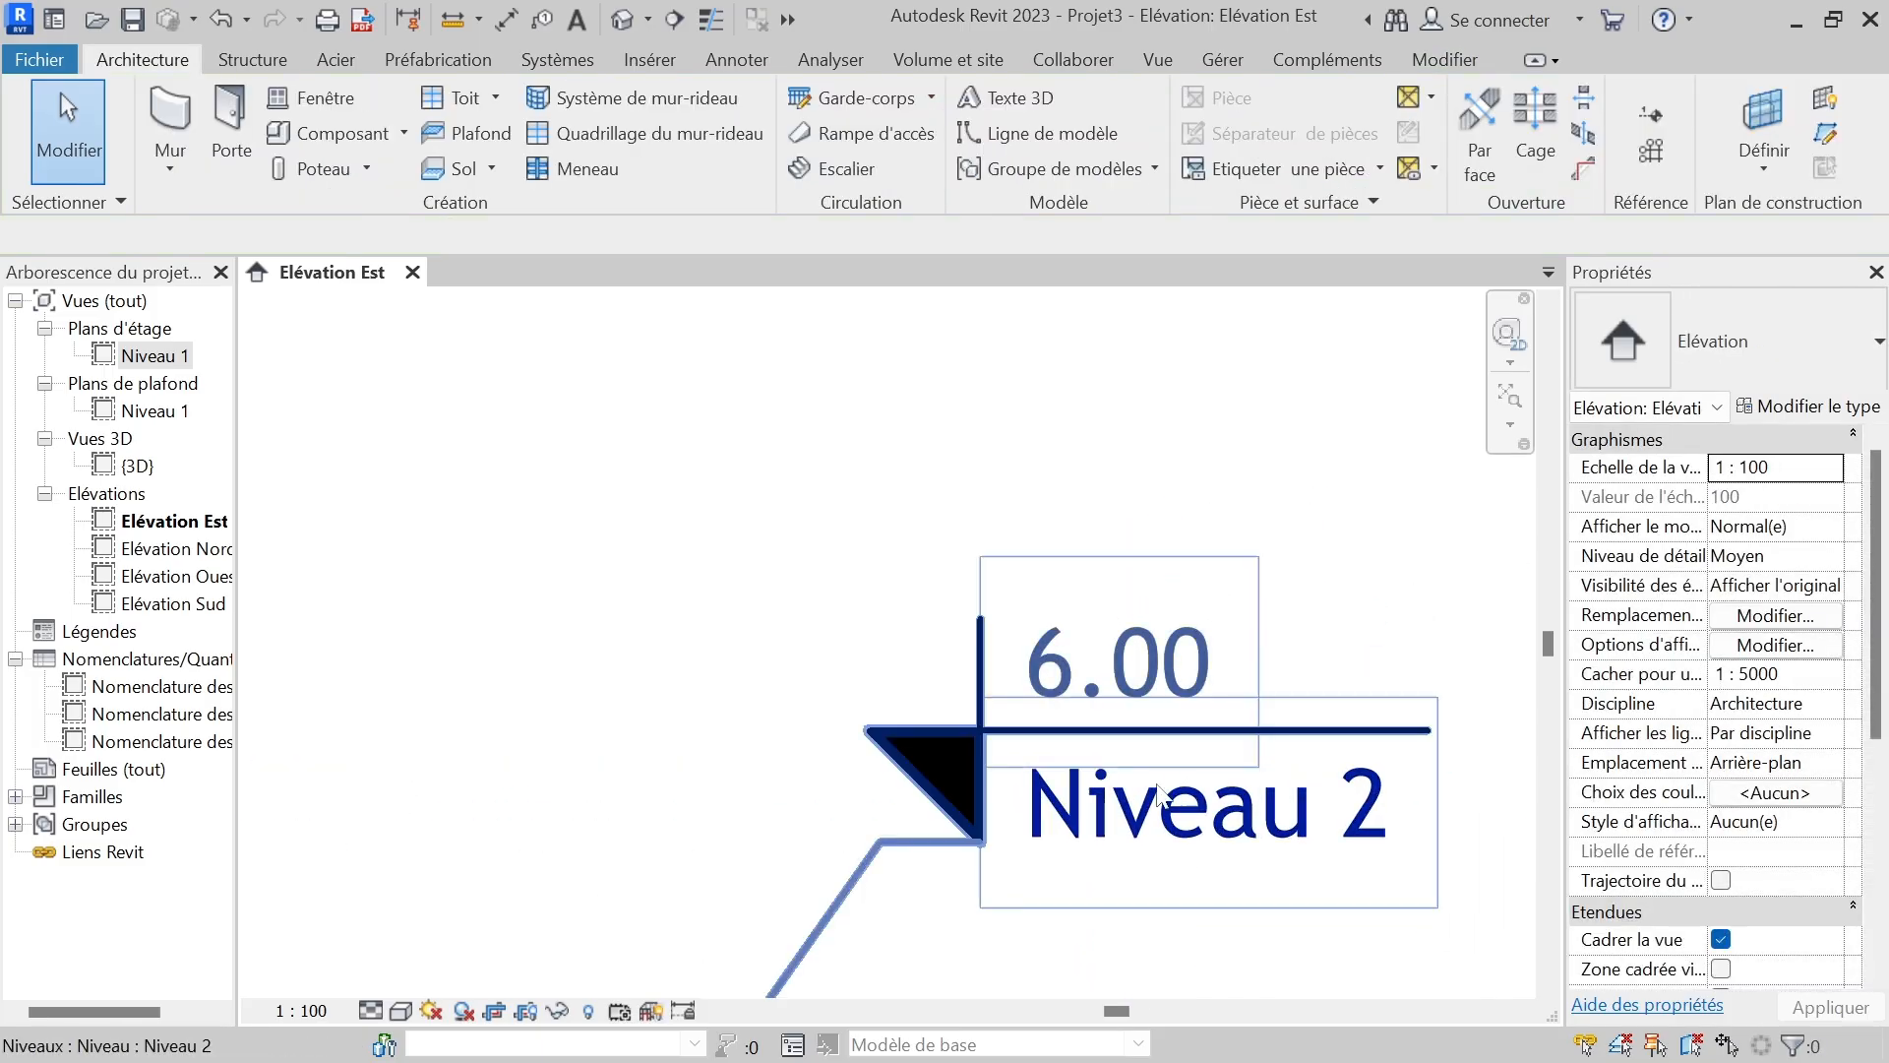
click(1182, 856)
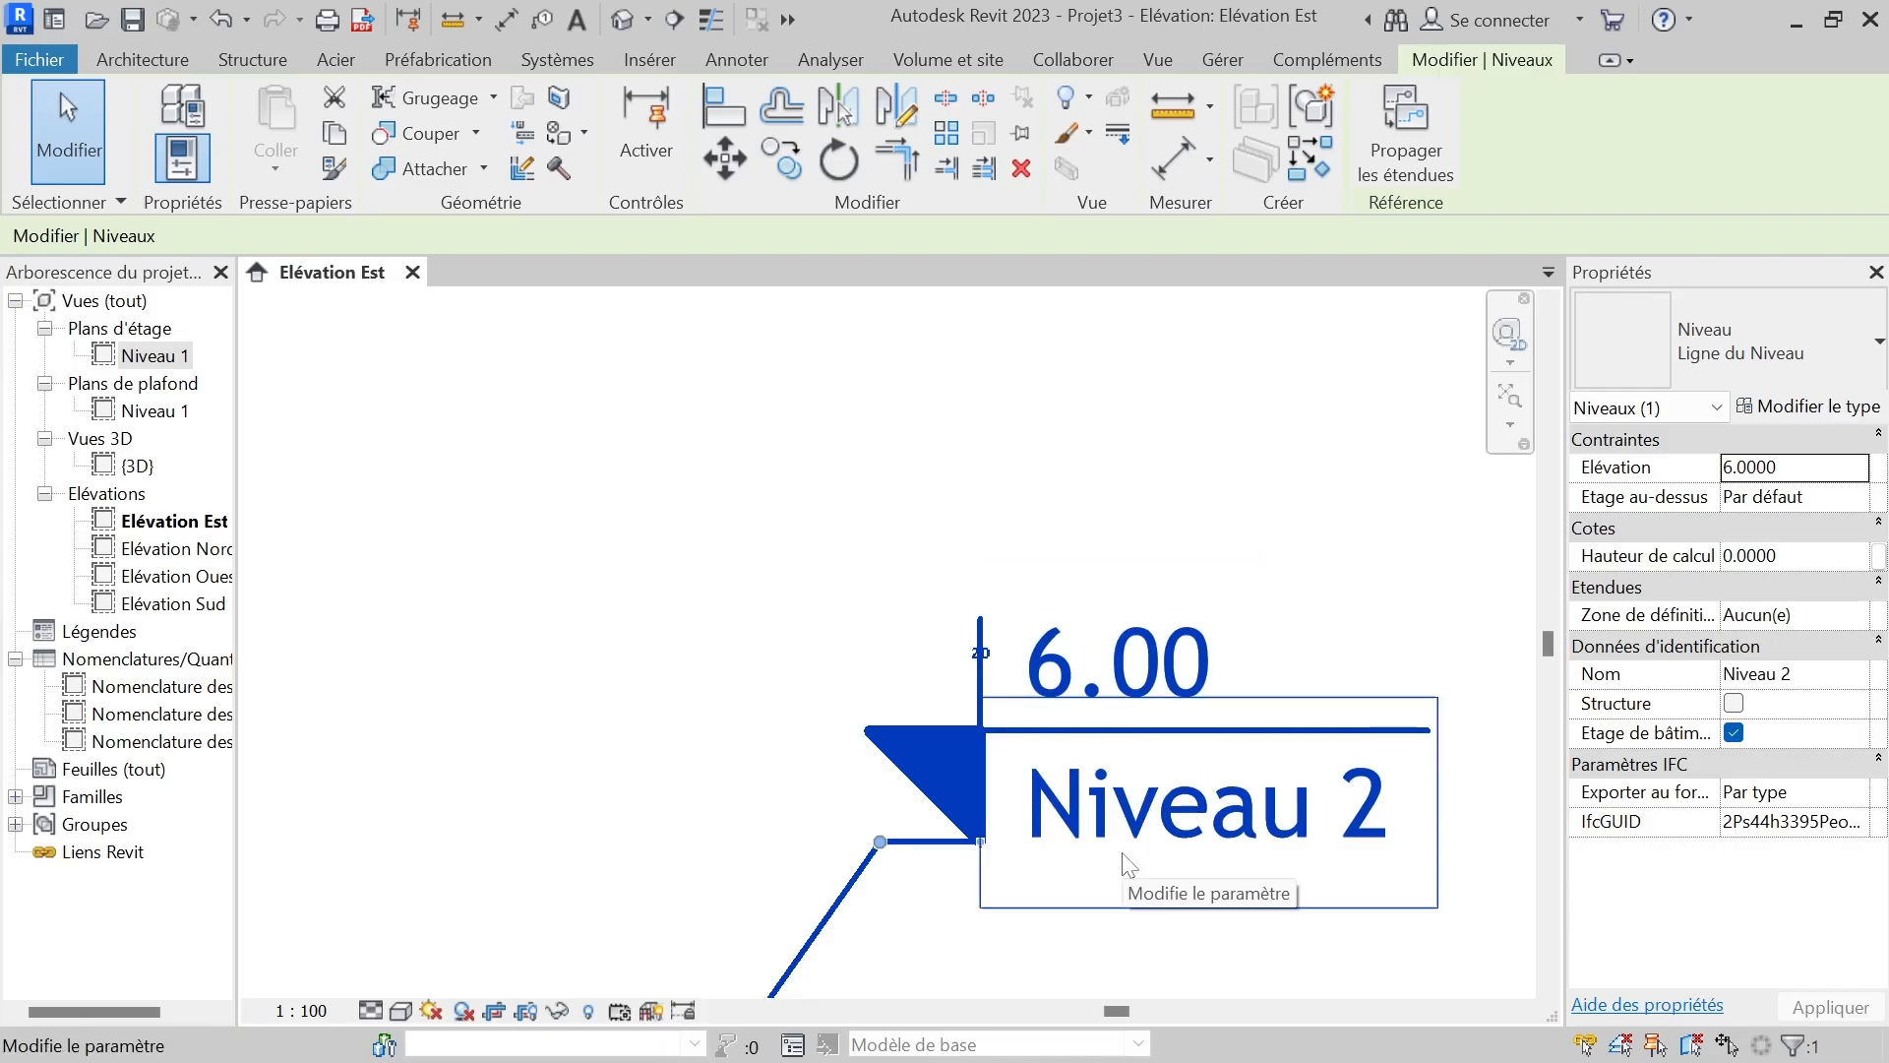
scroll(1208, 529, down, 4)
scroll(1250, 865, up, 4)
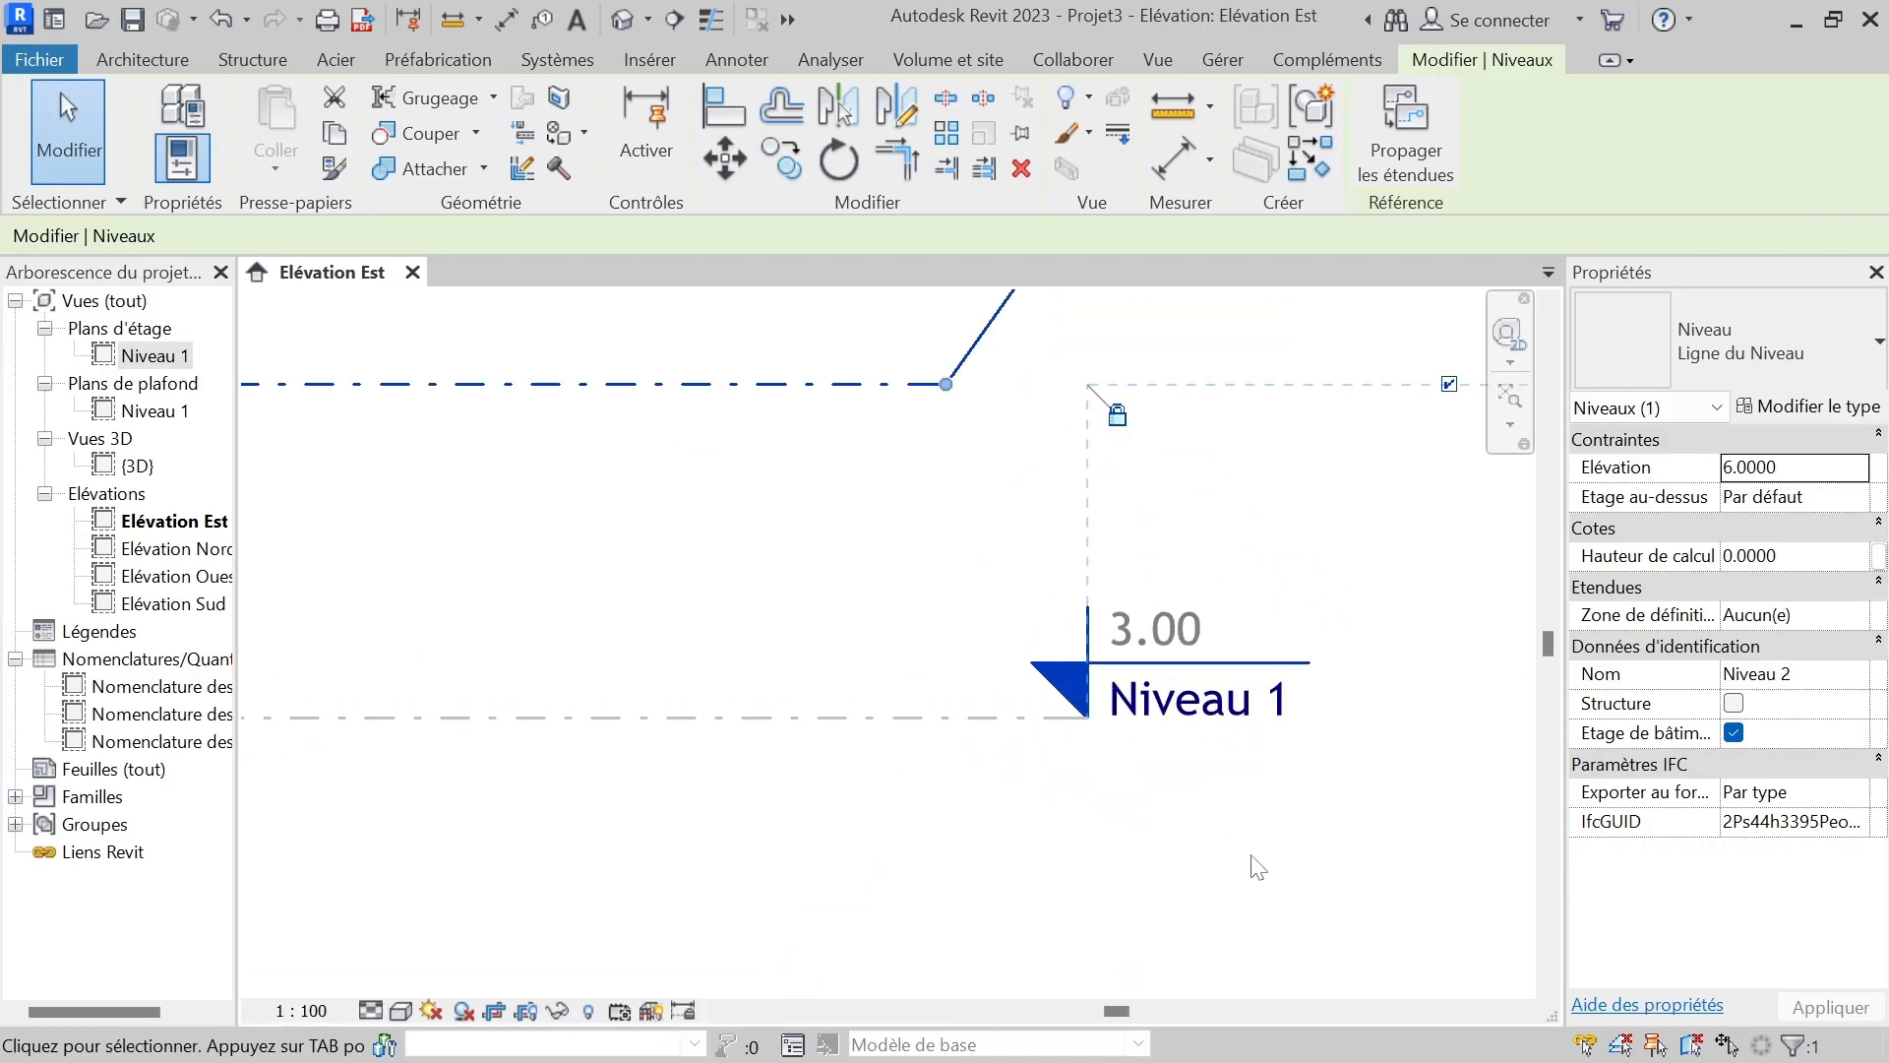
click(1115, 812)
click(1220, 689)
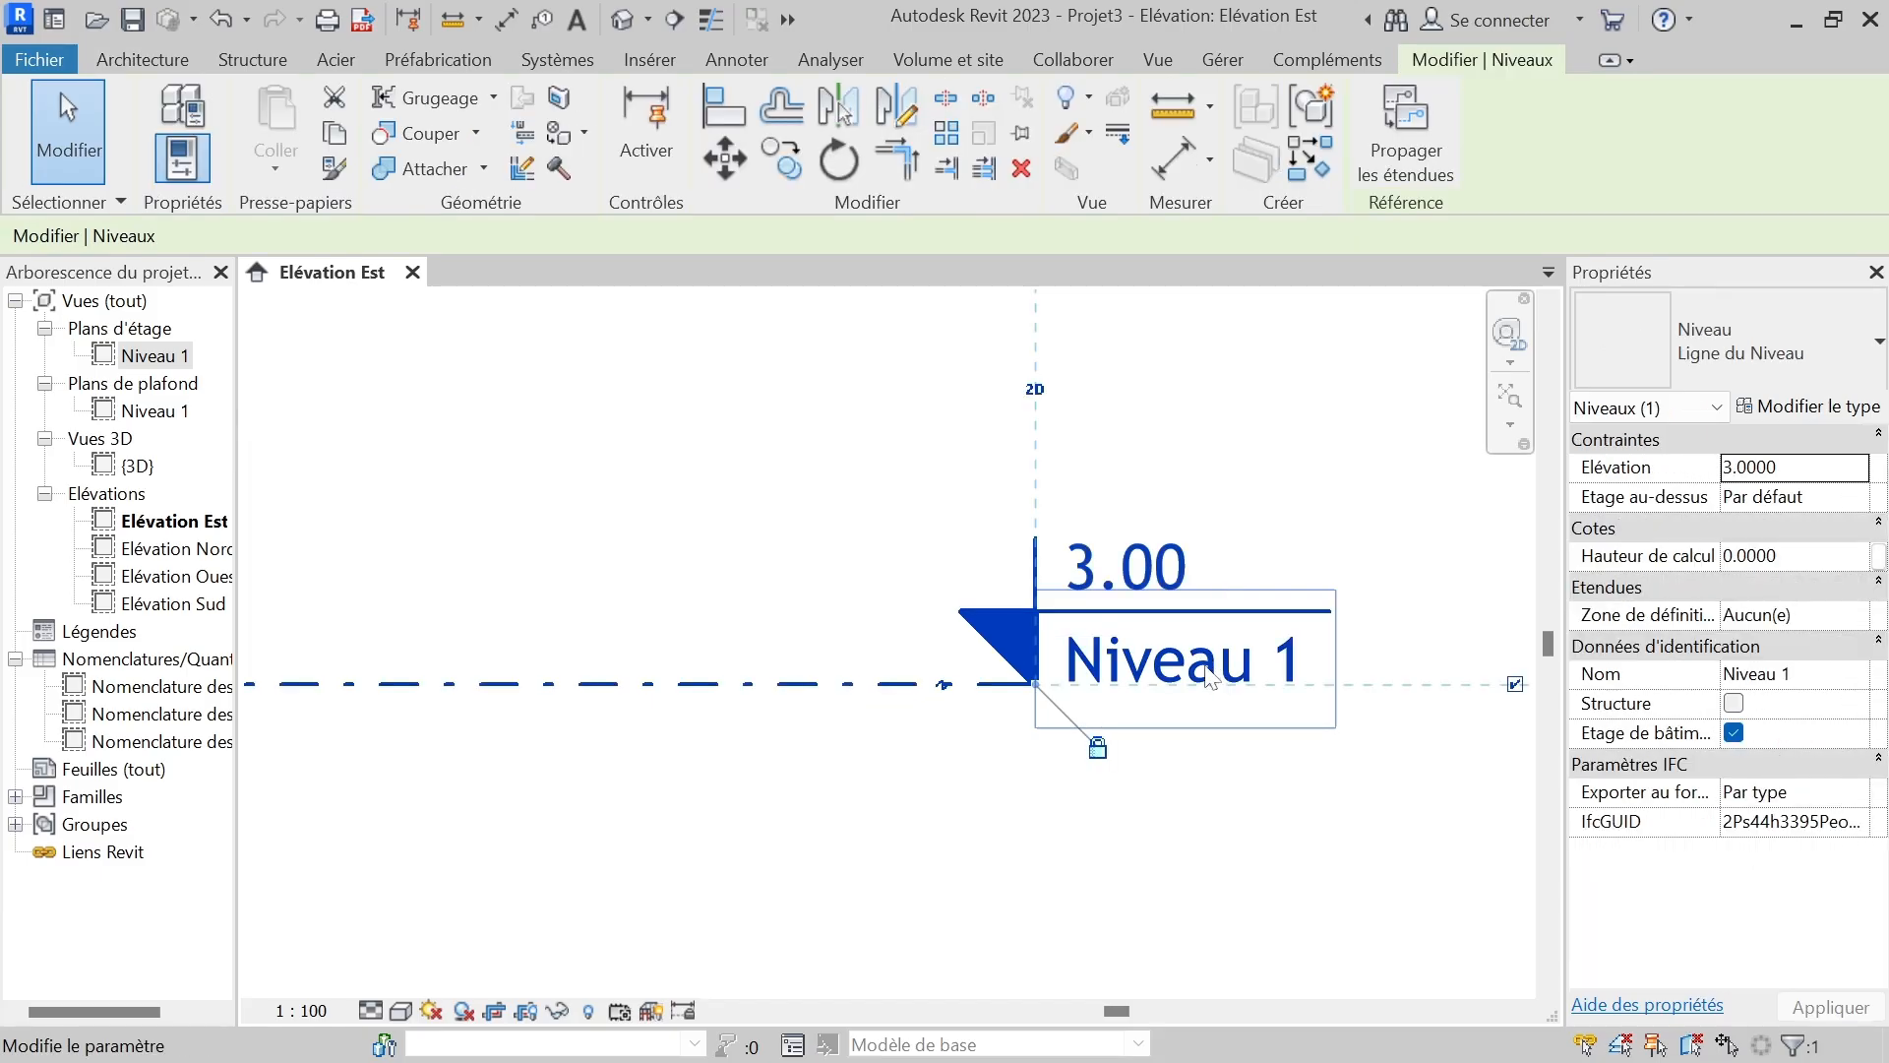
click(1277, 660)
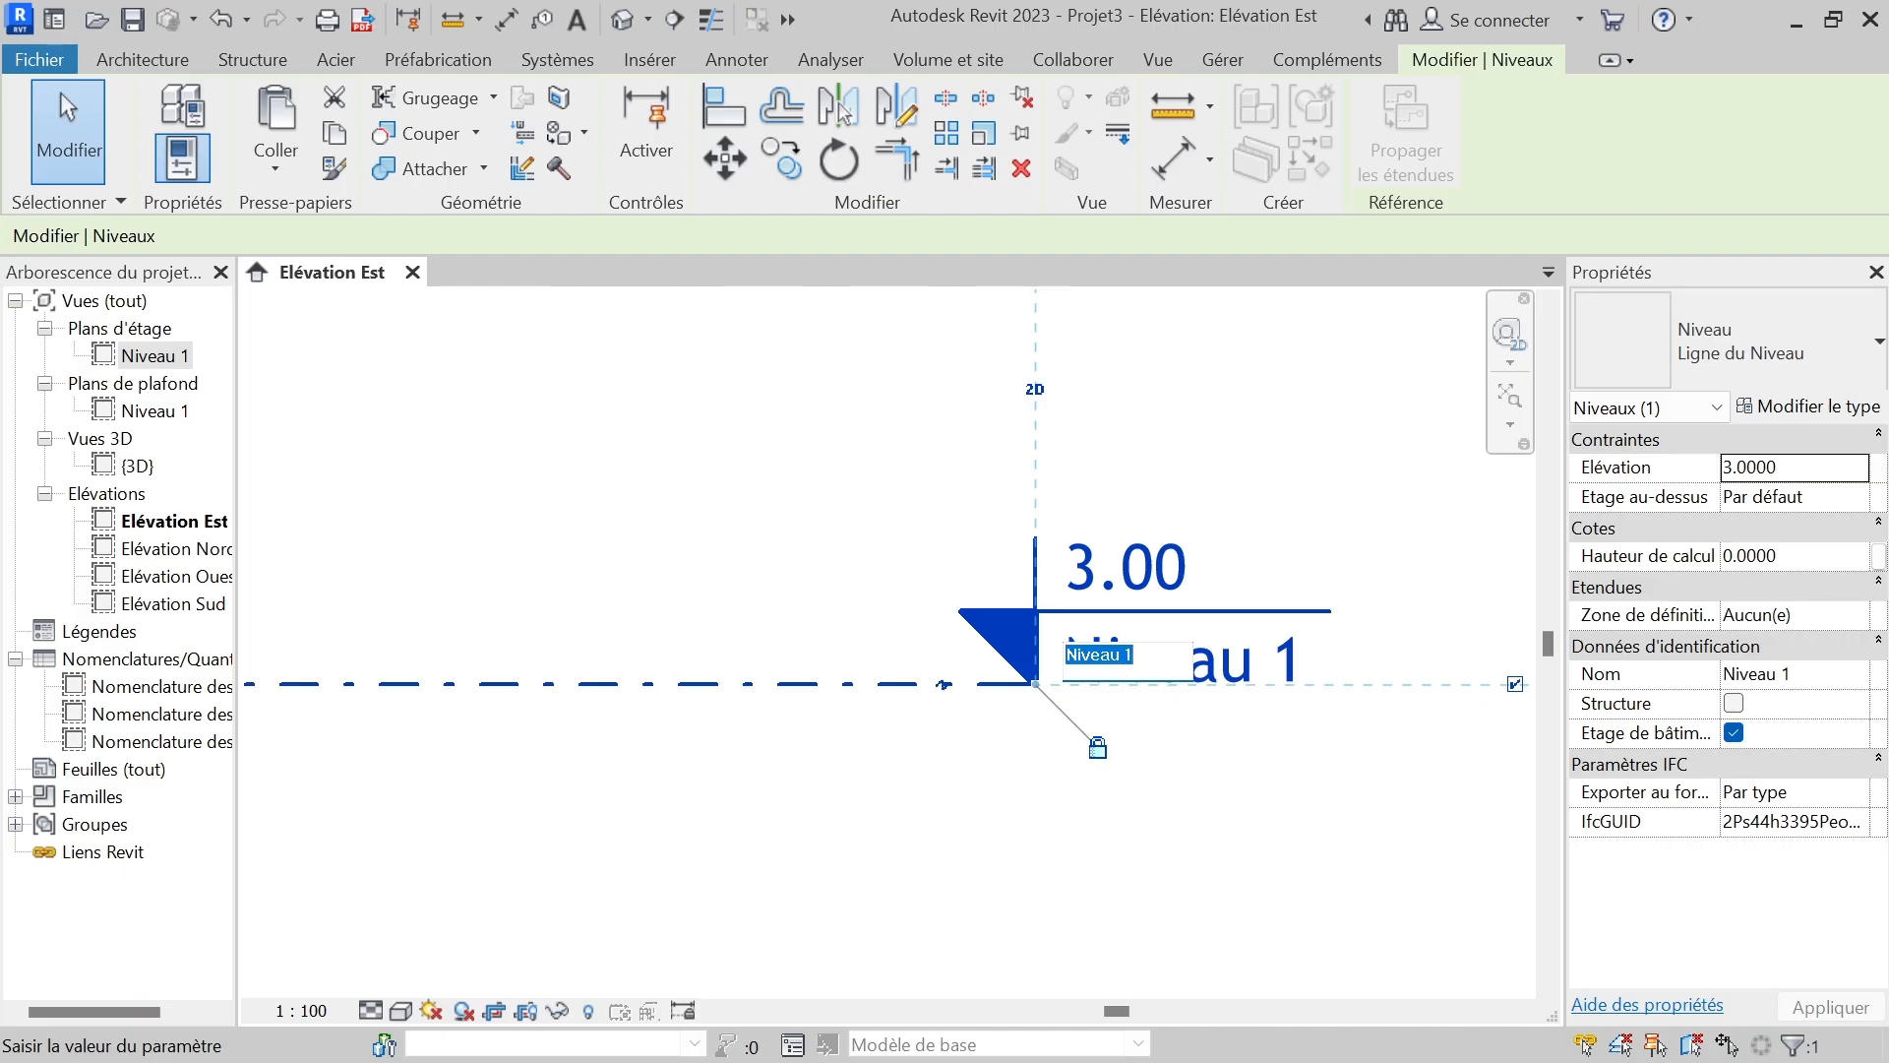
click(1138, 655)
click(1203, 866)
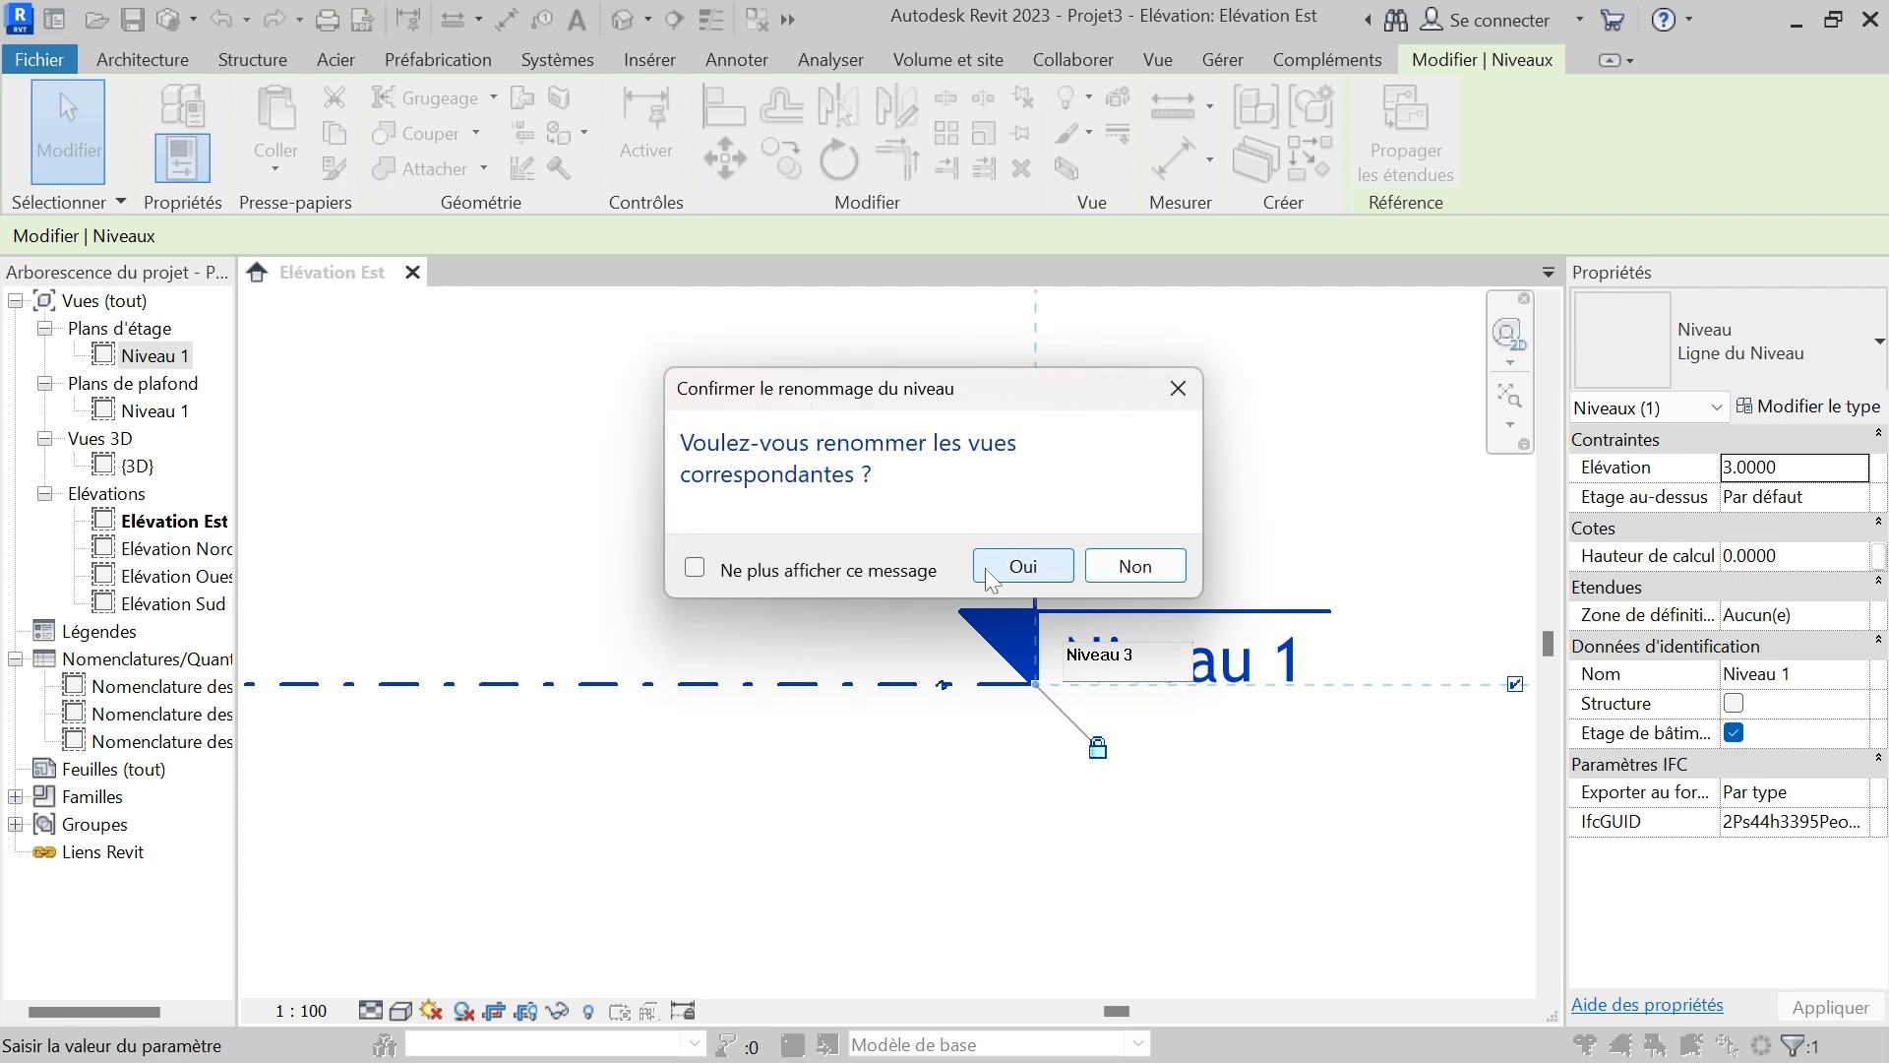
click(694, 569)
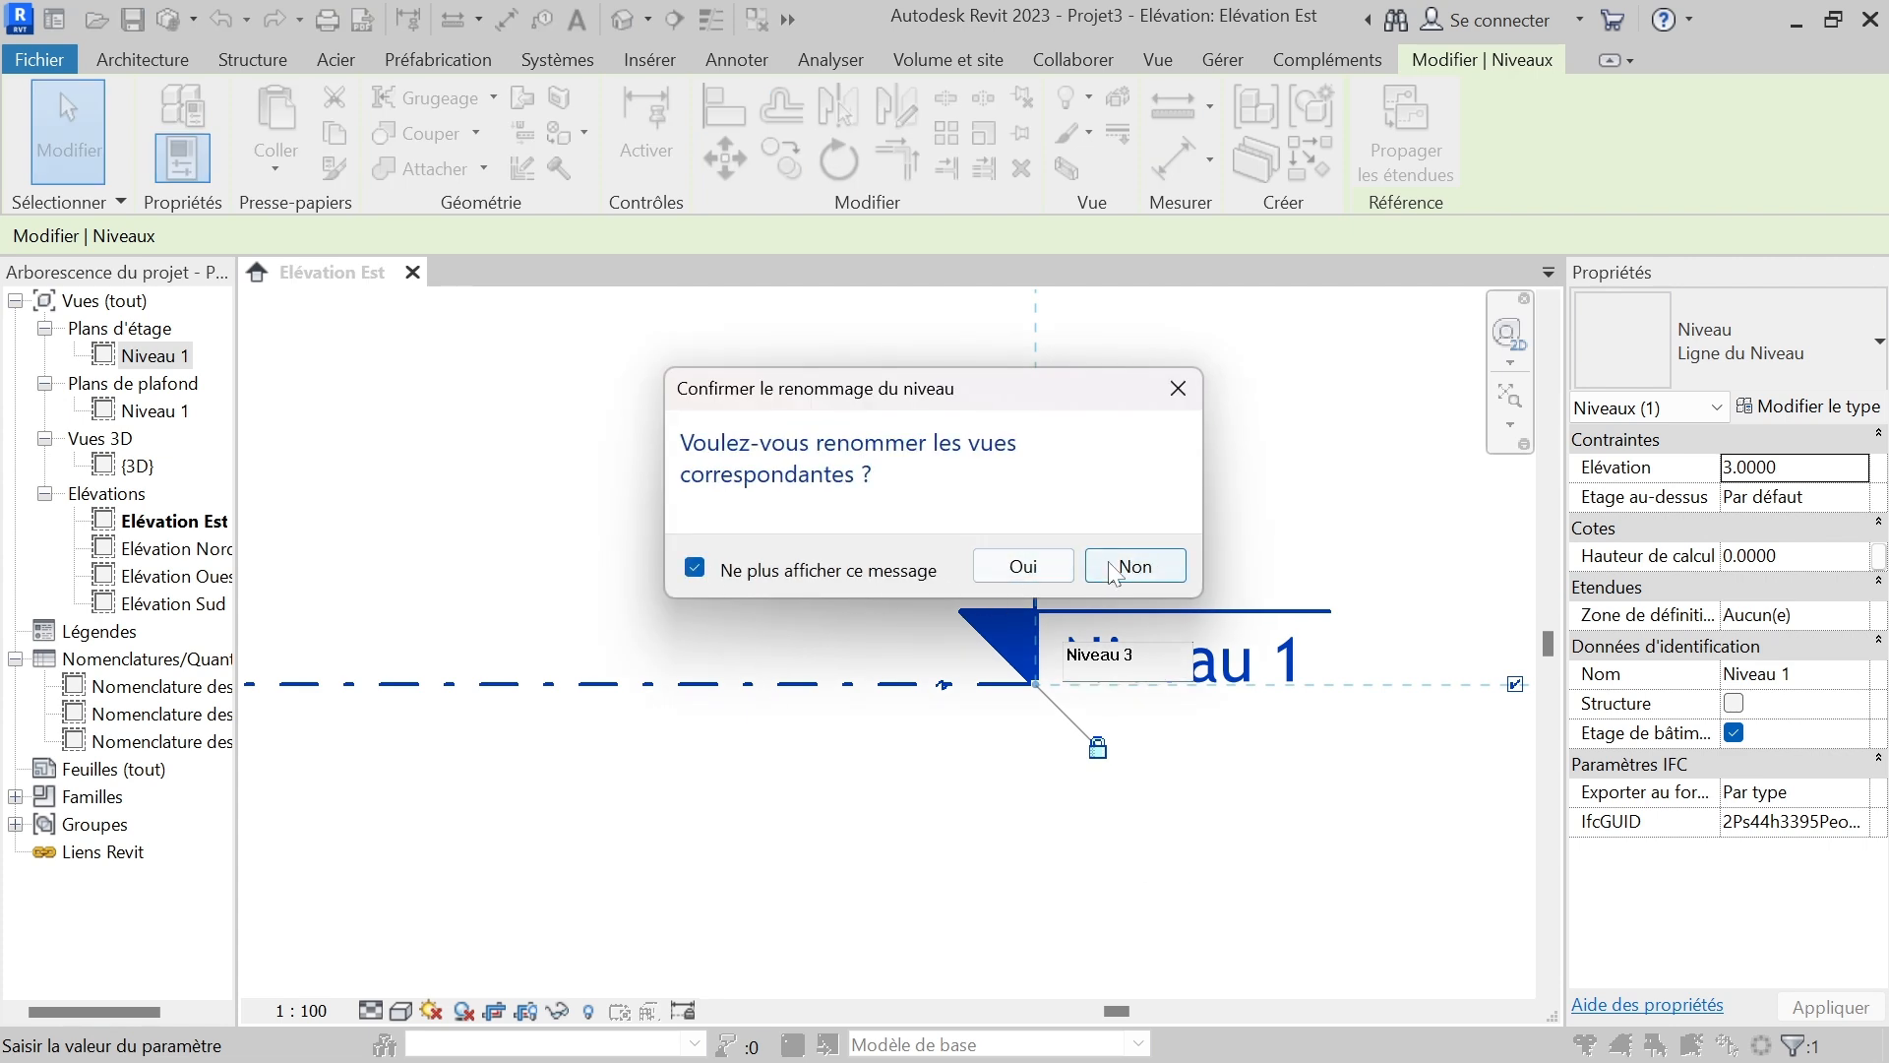
click(1023, 565)
- Compare the renamed level's head with the names of its floor and ceiling plan views, and deselect the level
scroll(1028, 748, down, 3)
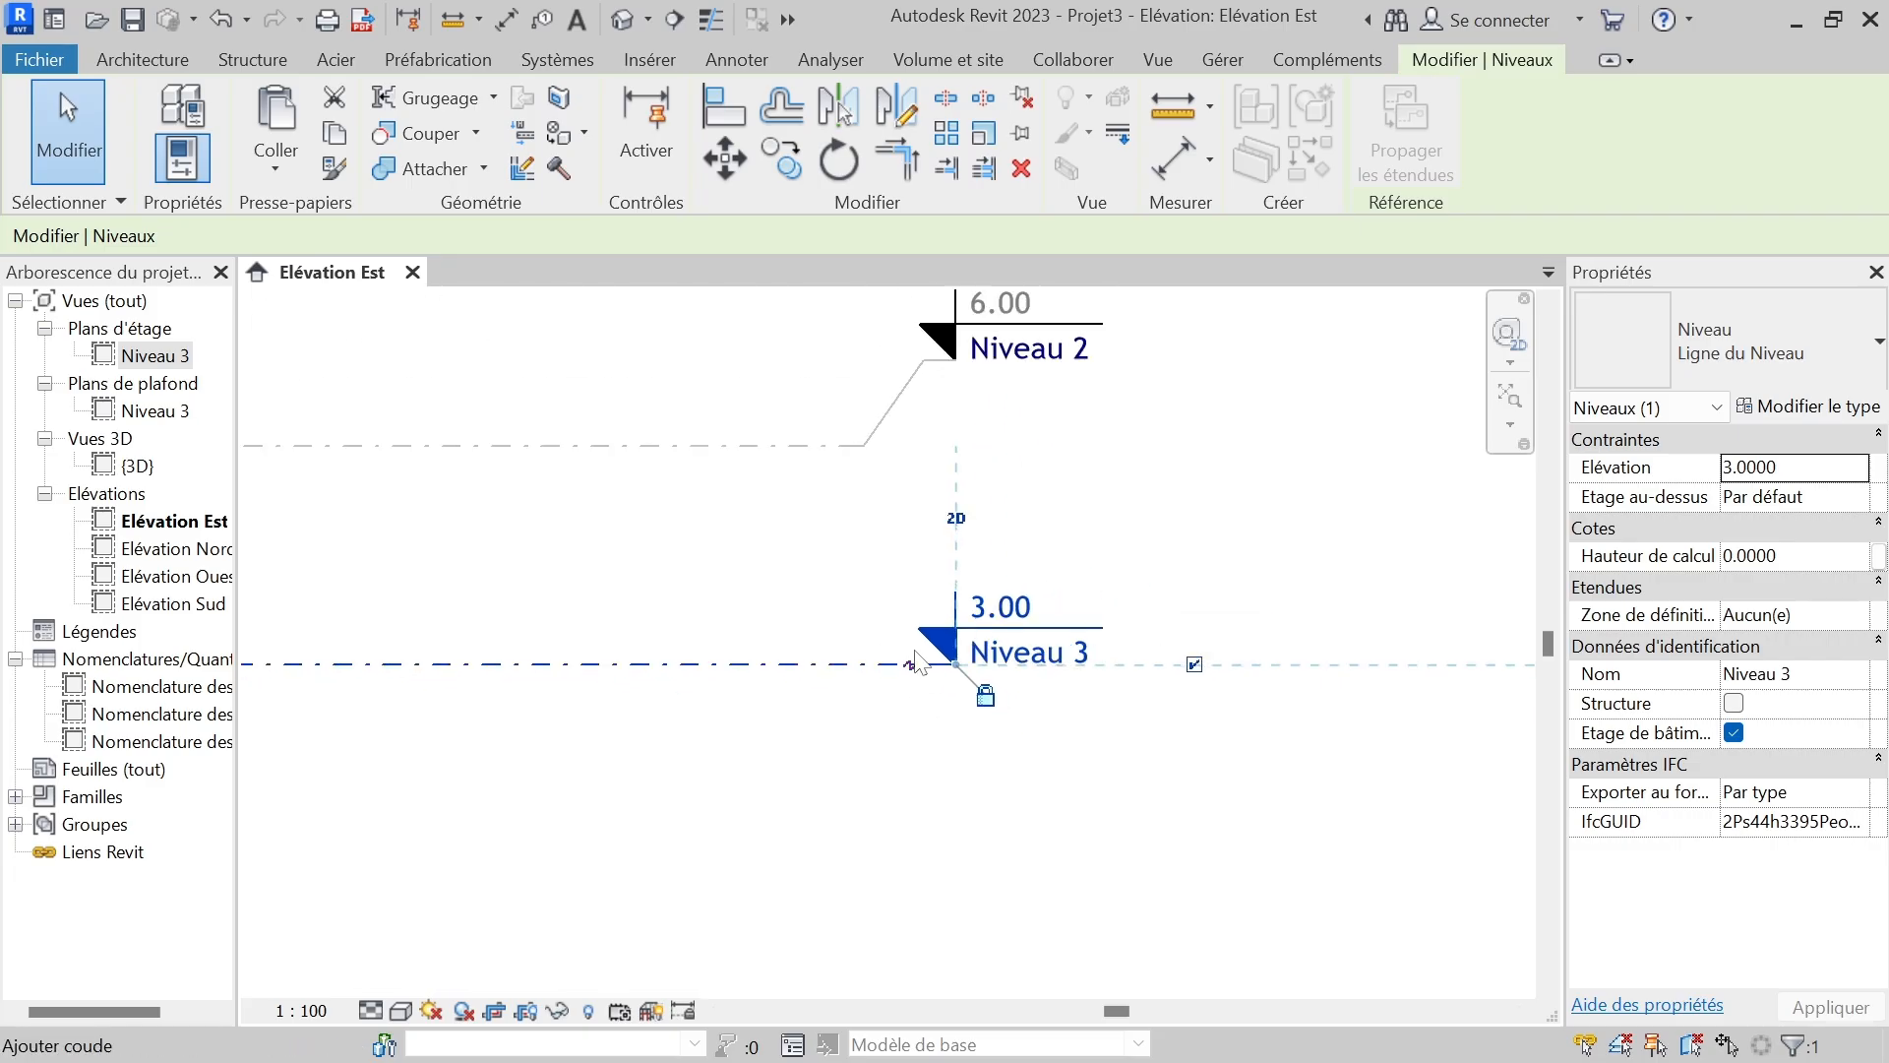
scroll(1083, 849, up, 3)
scroll(1087, 853, down, 3)
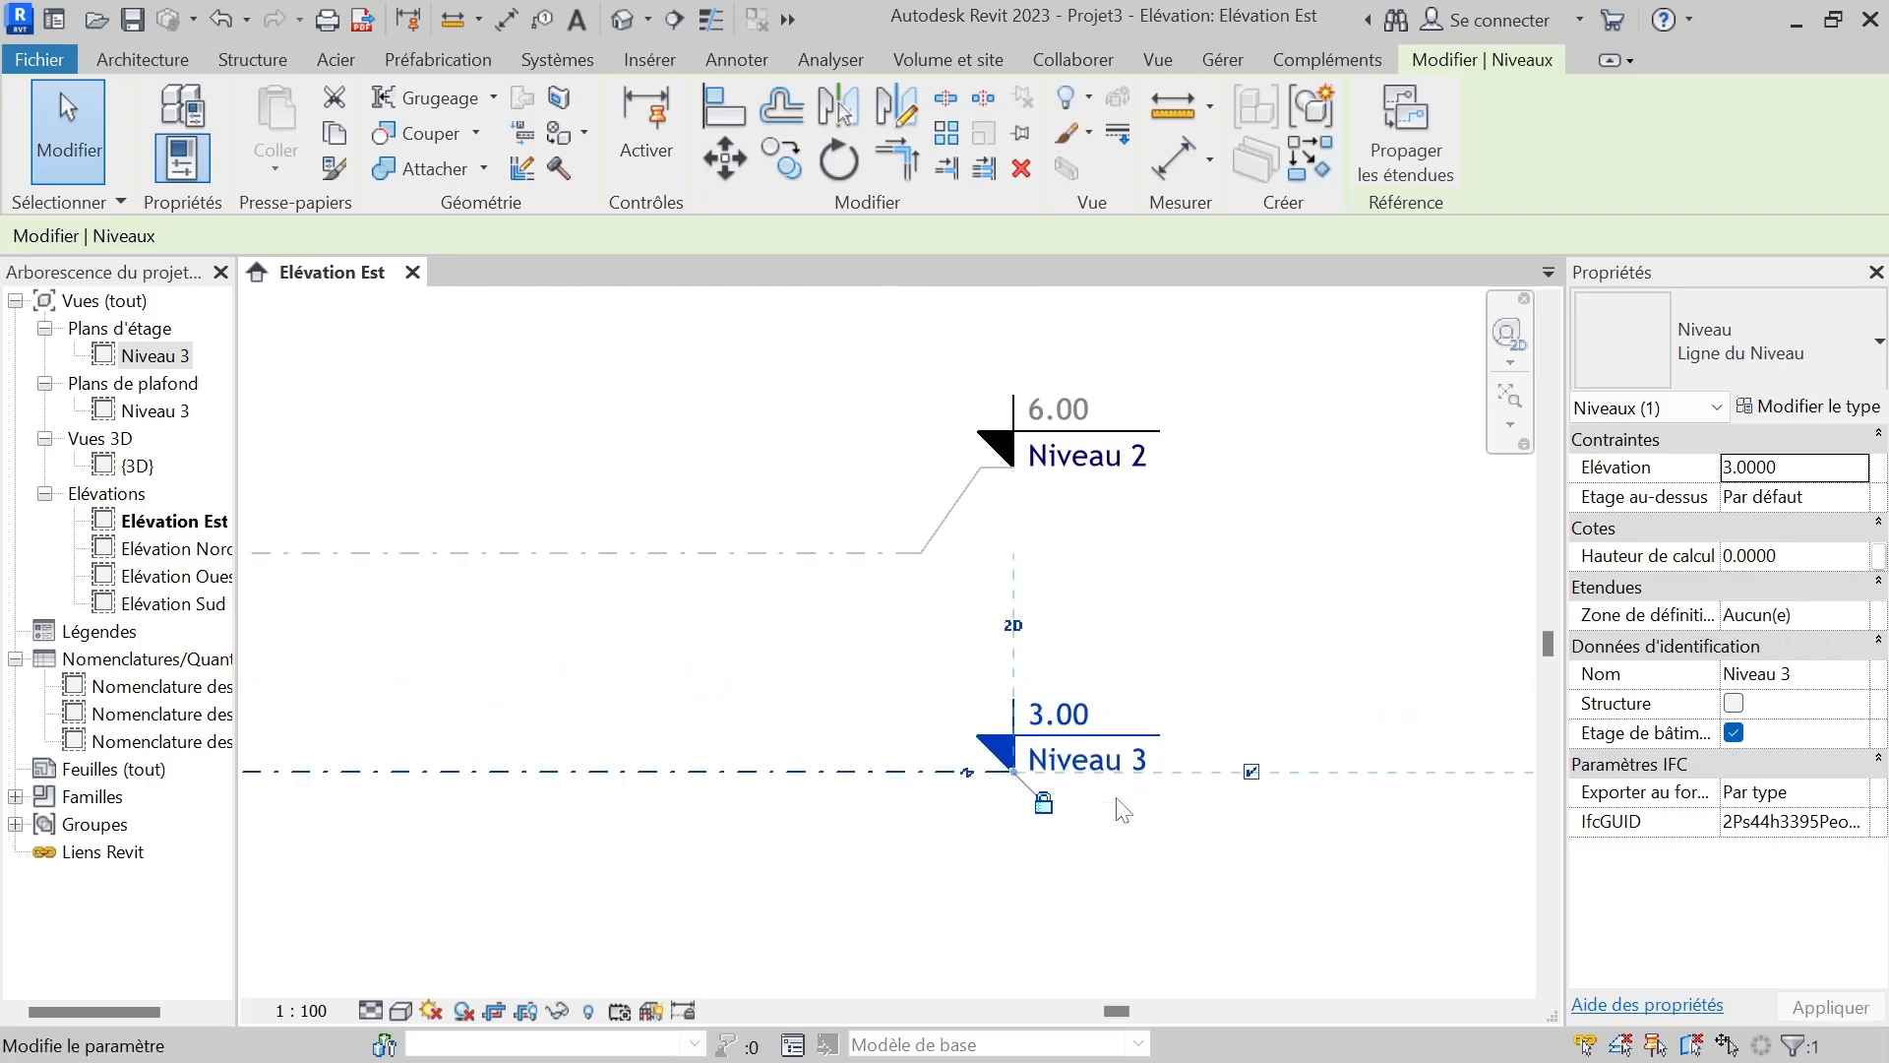
scroll(1097, 815, down, 1)
scroll(1097, 815, up, 2)
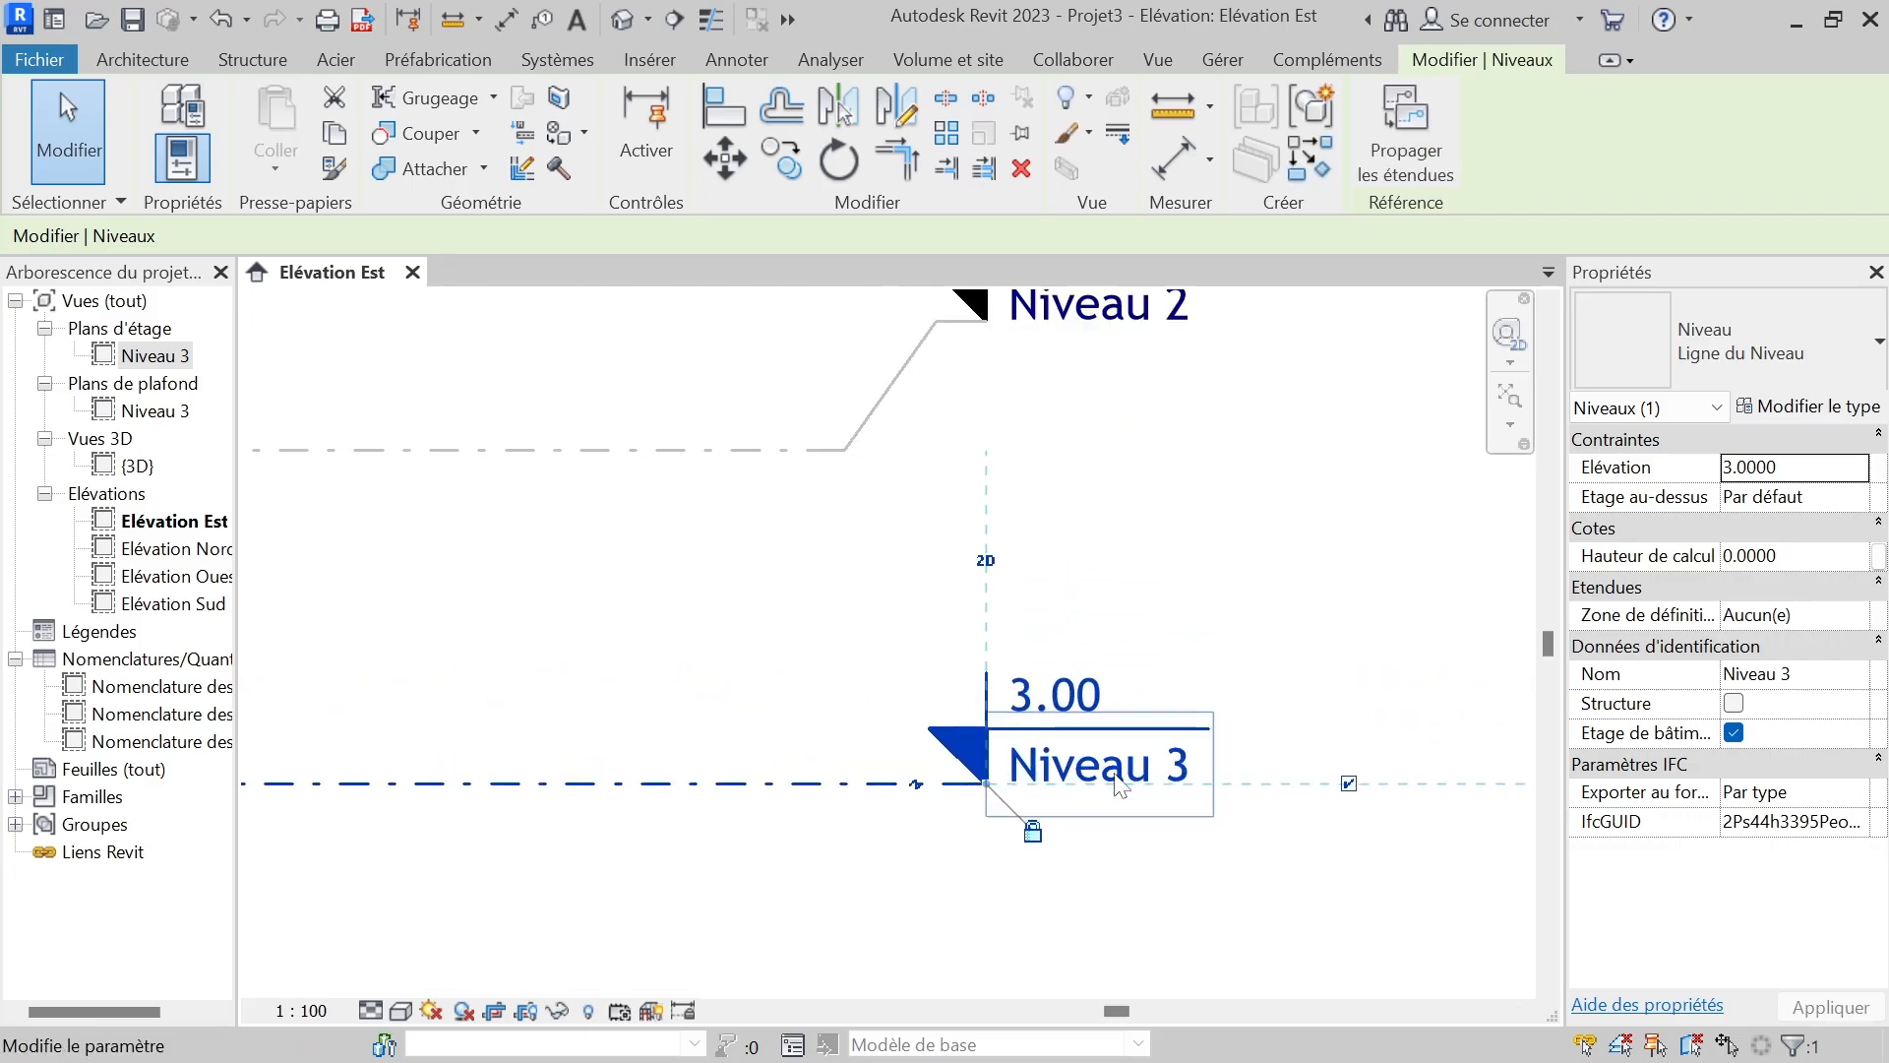
scroll(1116, 802, down, 1)
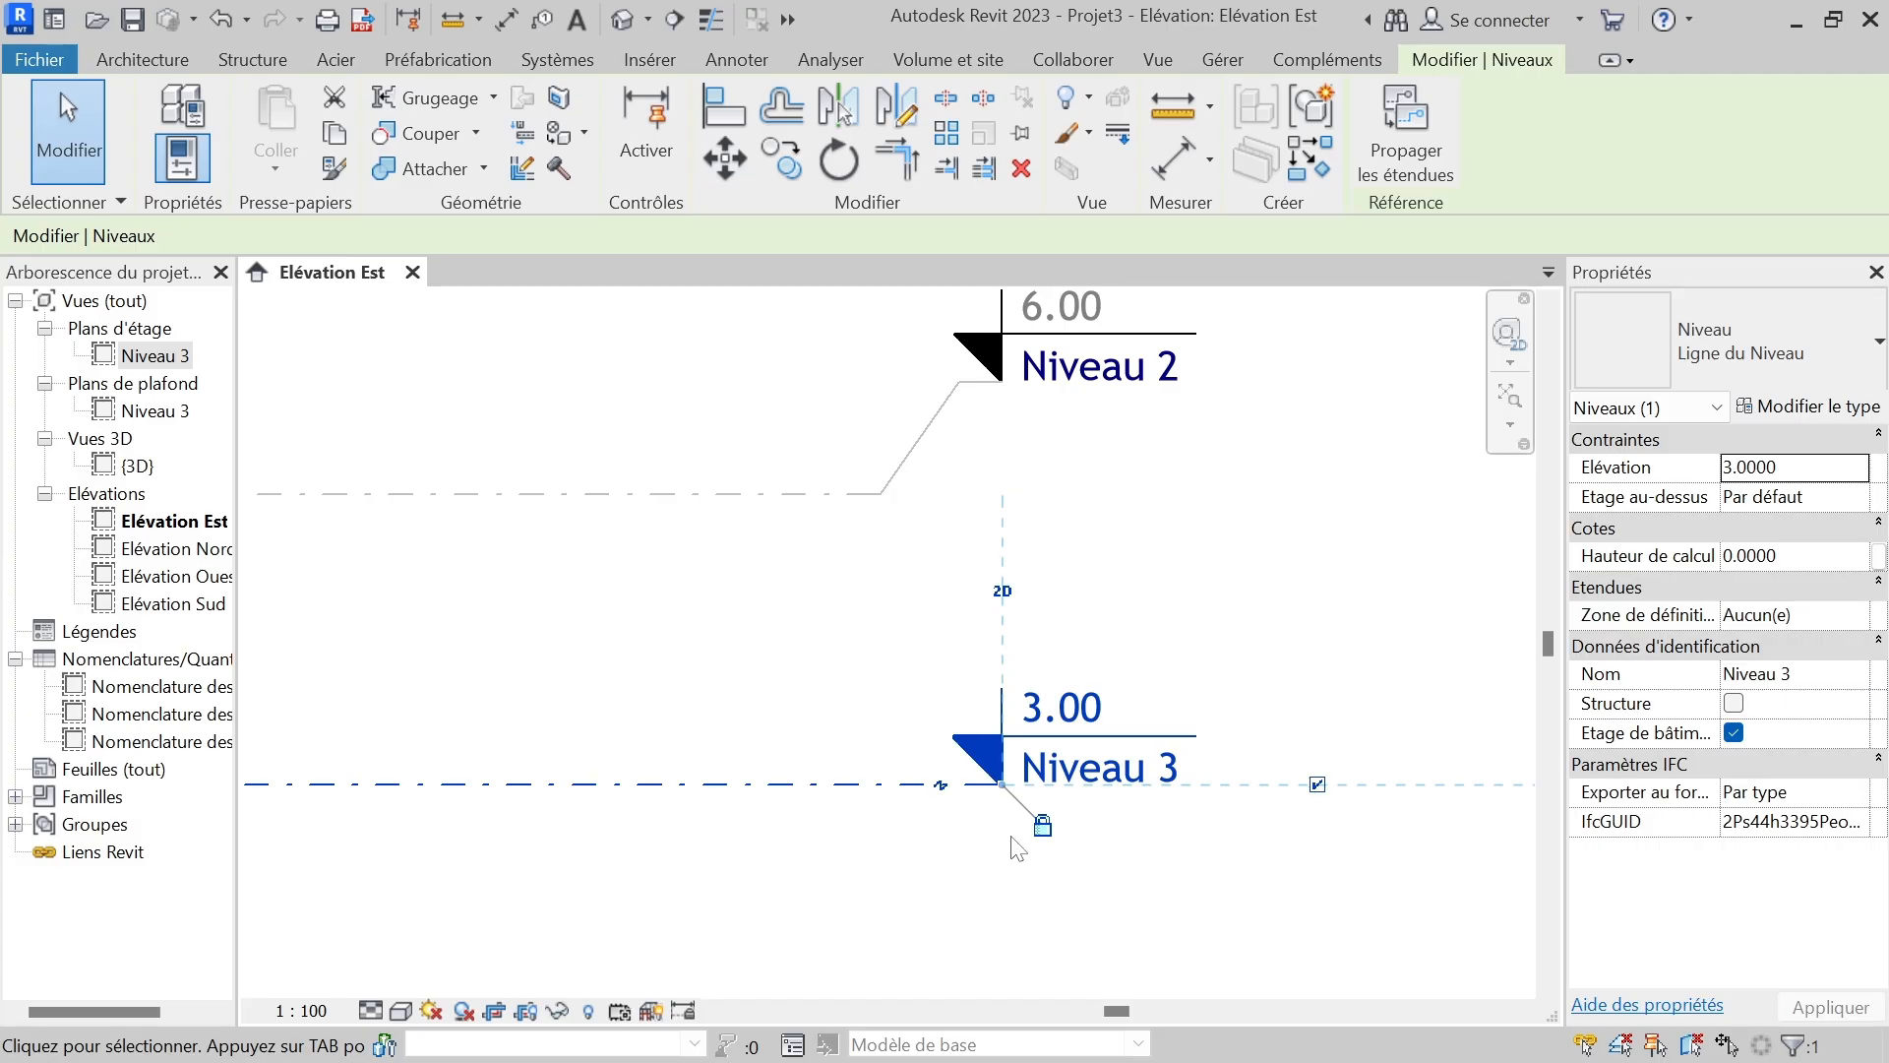
scroll(1151, 879, down, 1)
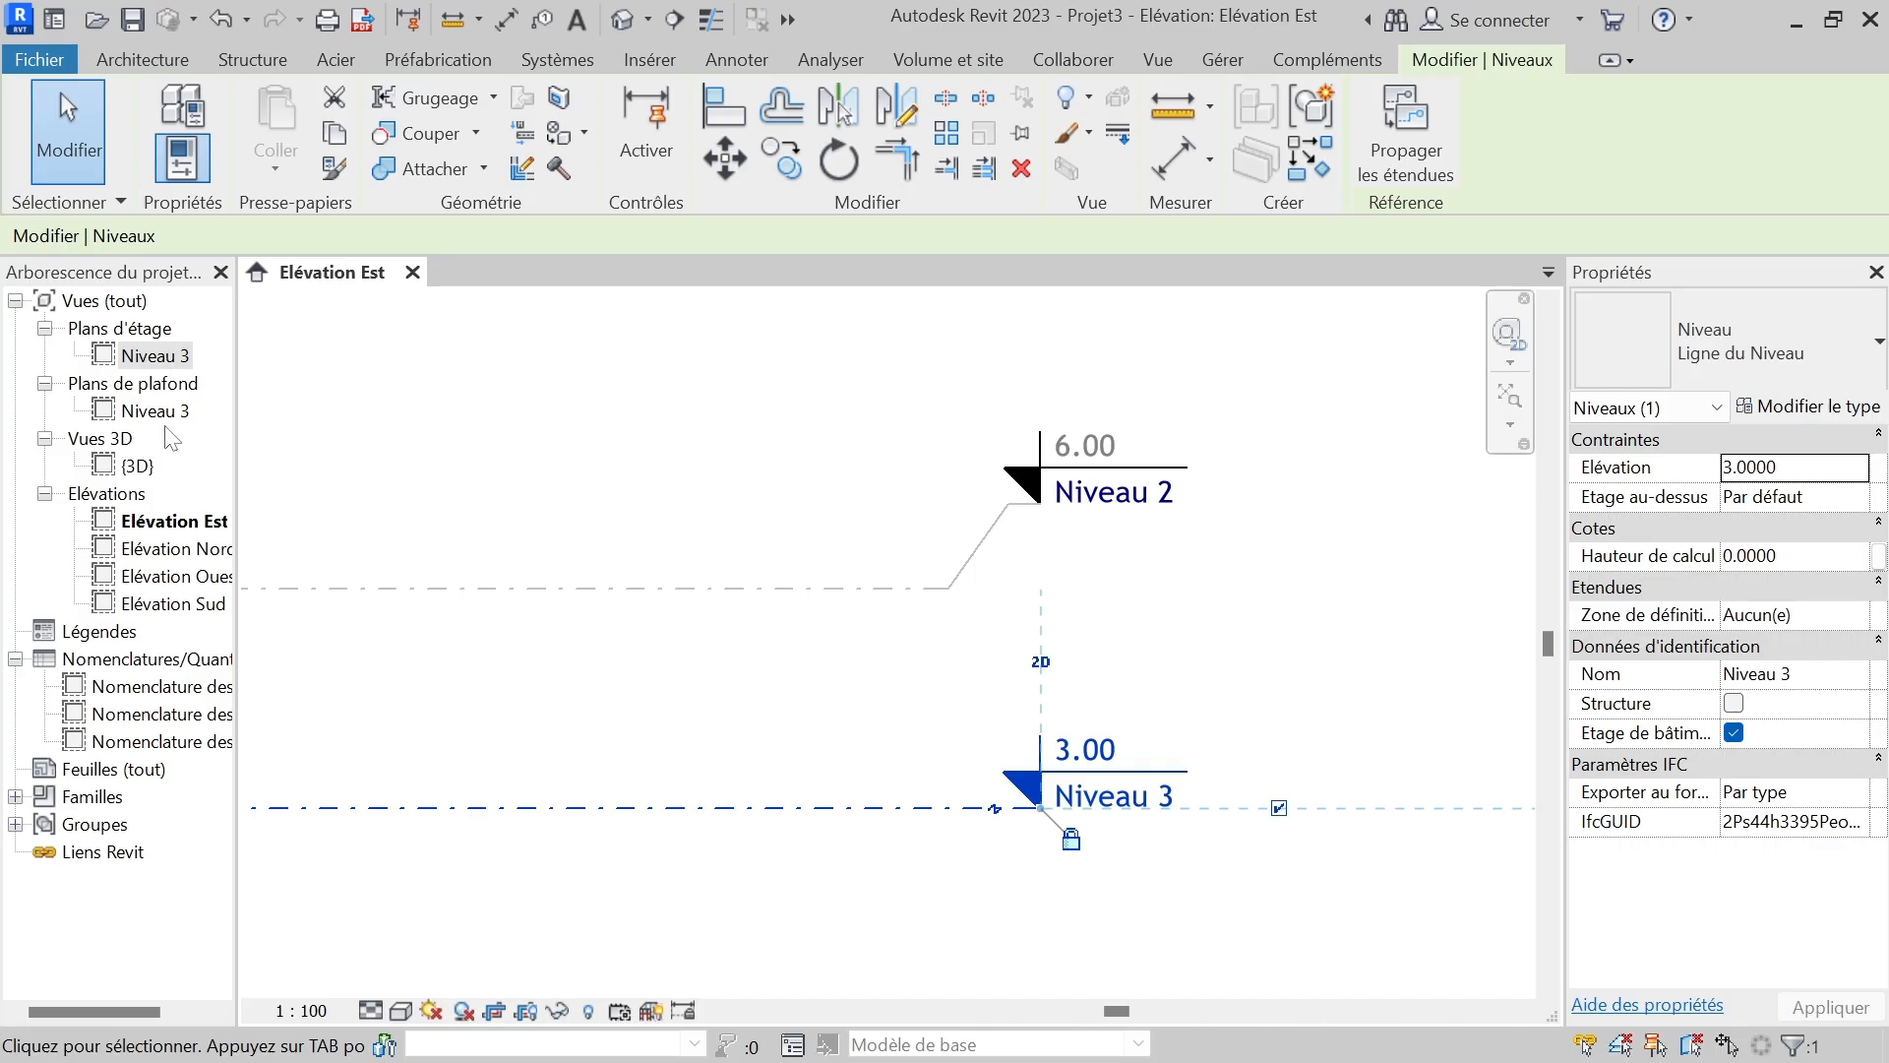
scroll(945, 742, down, 6)
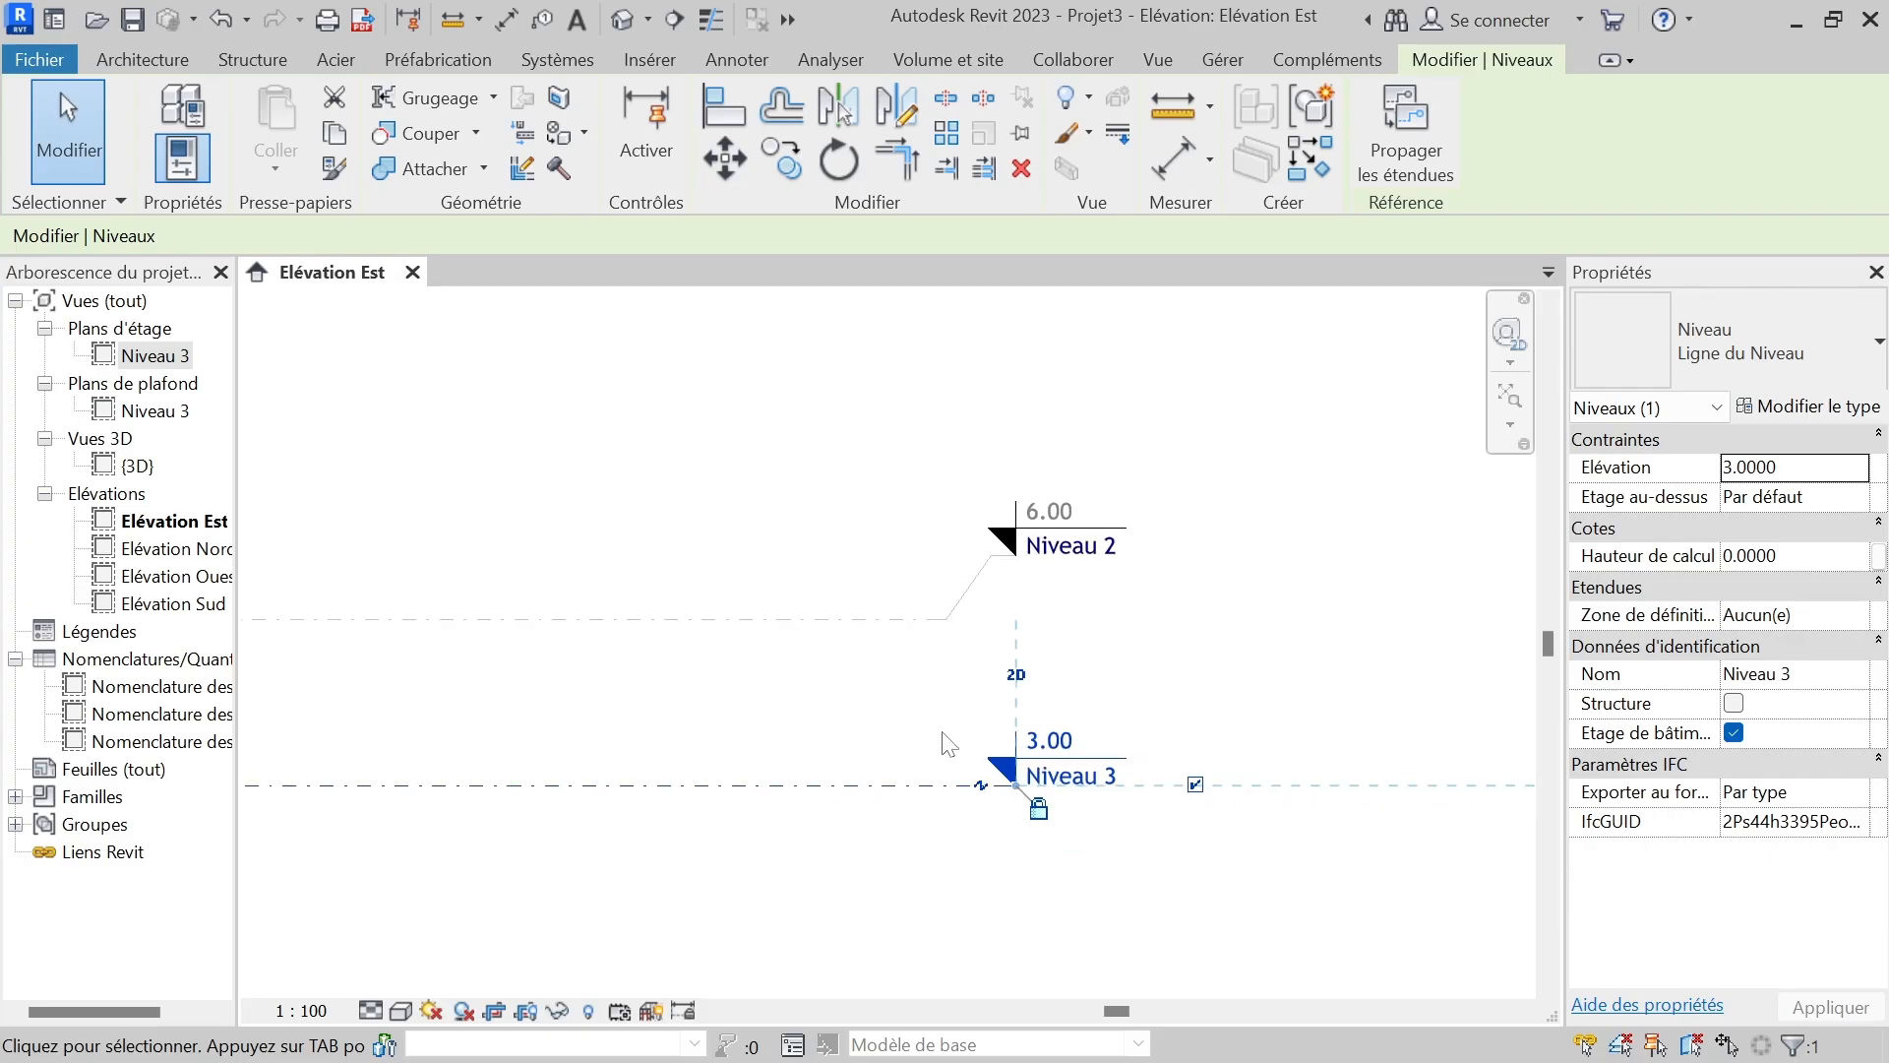
click(771, 795)
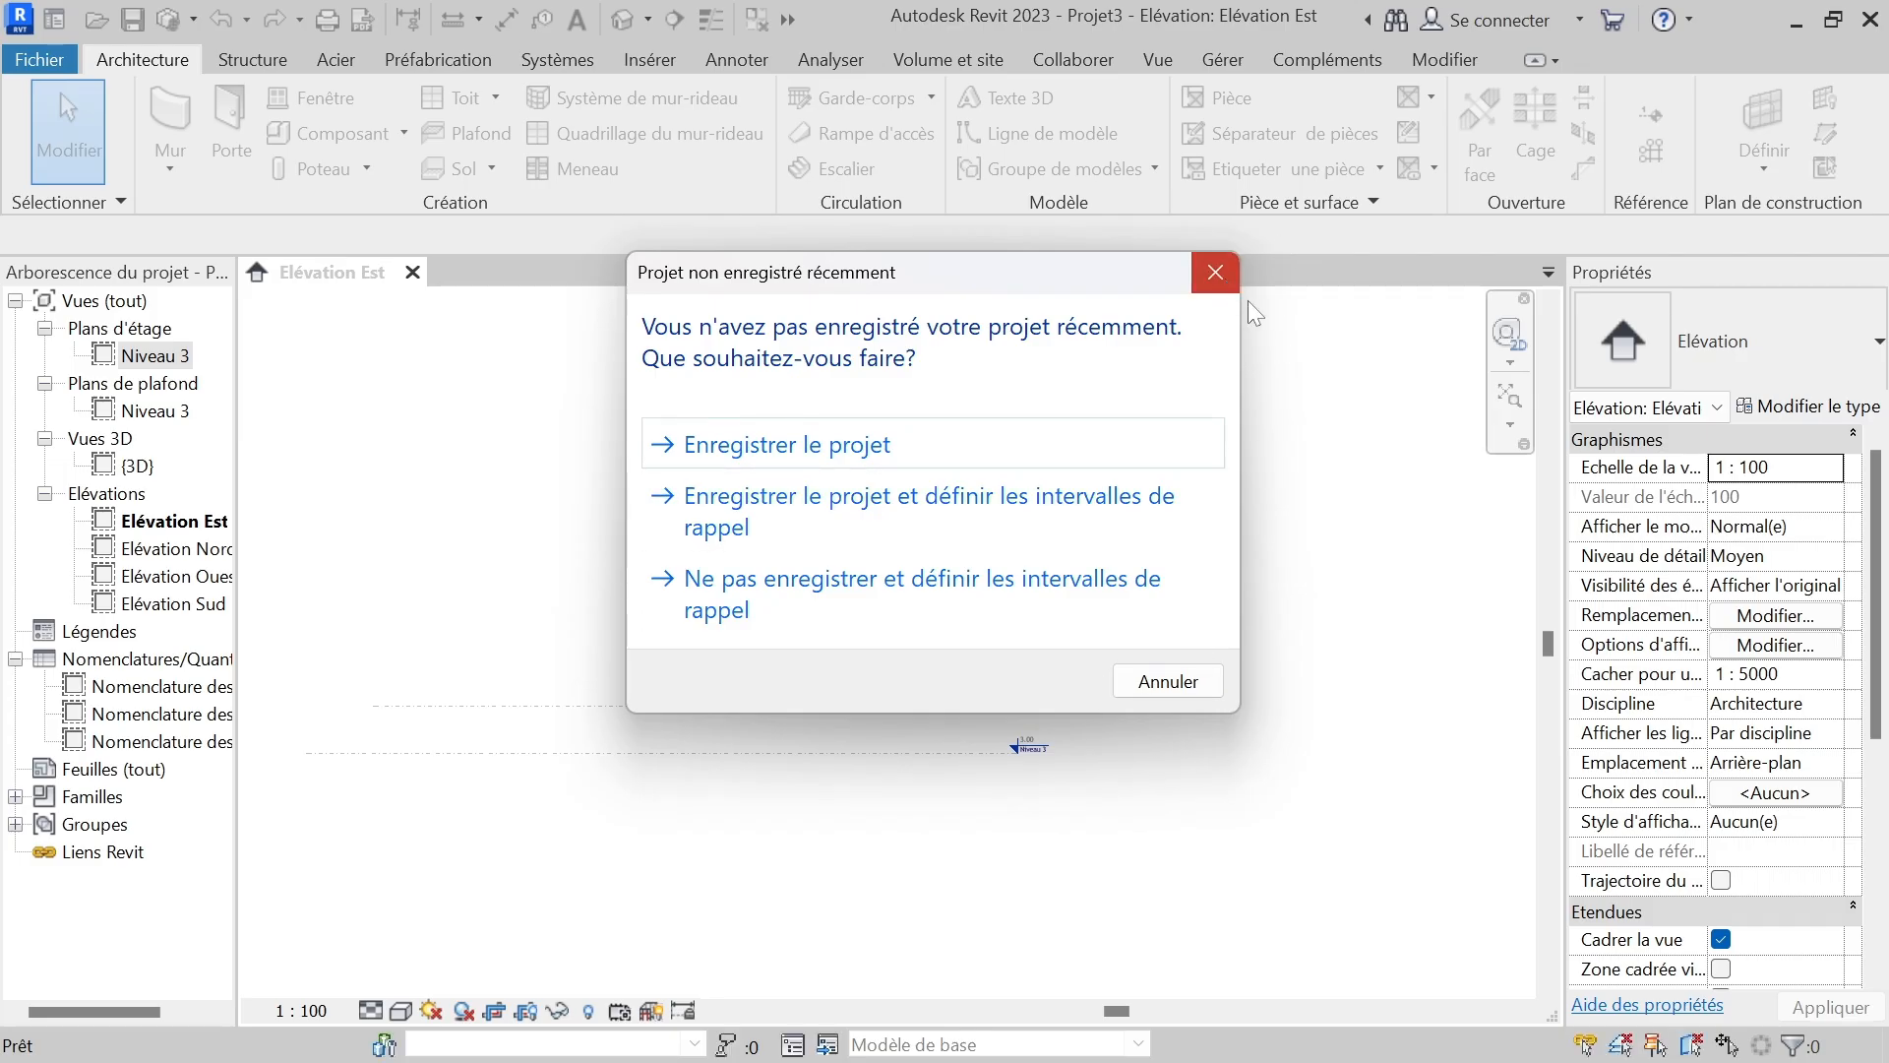
- Dismiss the save reminder without saving, and review the Niveau 2 and Niveau 3 levels in the east elevation
click(1217, 273)
scroll(1075, 730, up, 3)
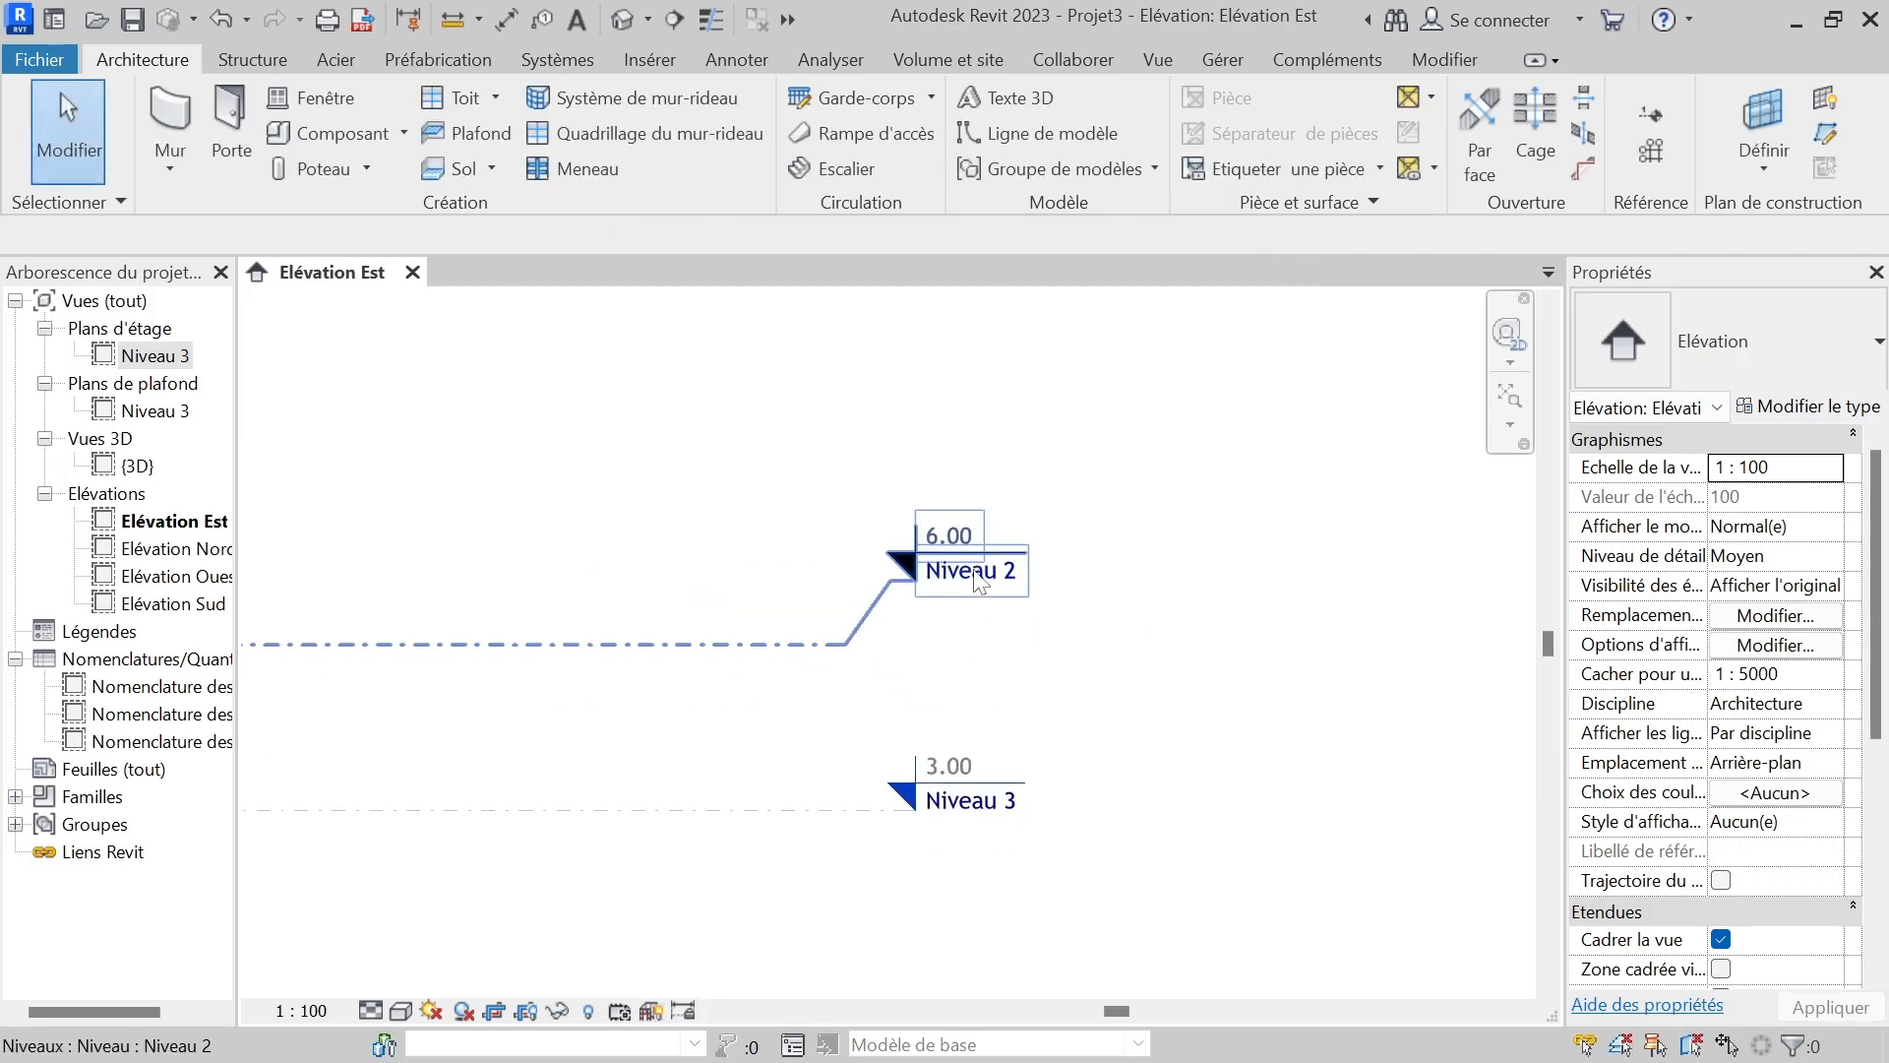
scroll(965, 748, down, 3)
scroll(939, 685, up, 3)
scroll(940, 686, up, 3)
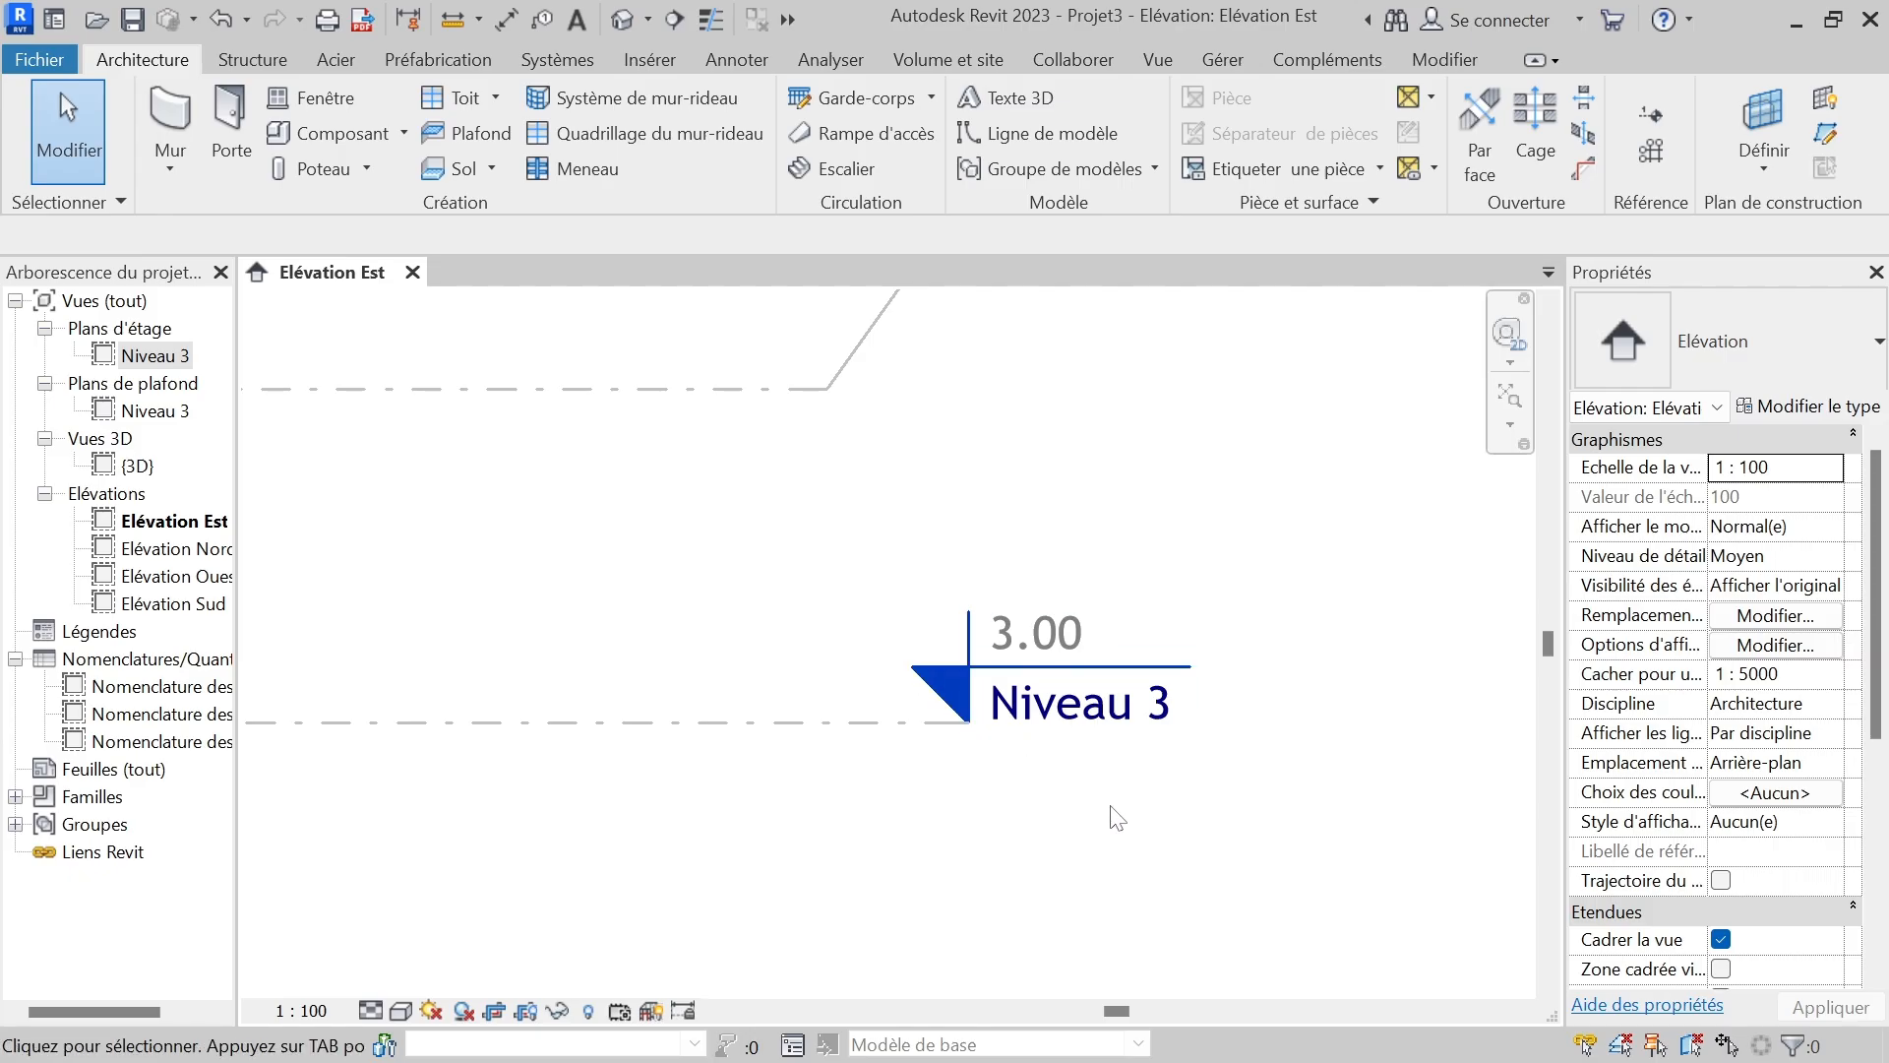
scroll(1088, 843, down, 2)
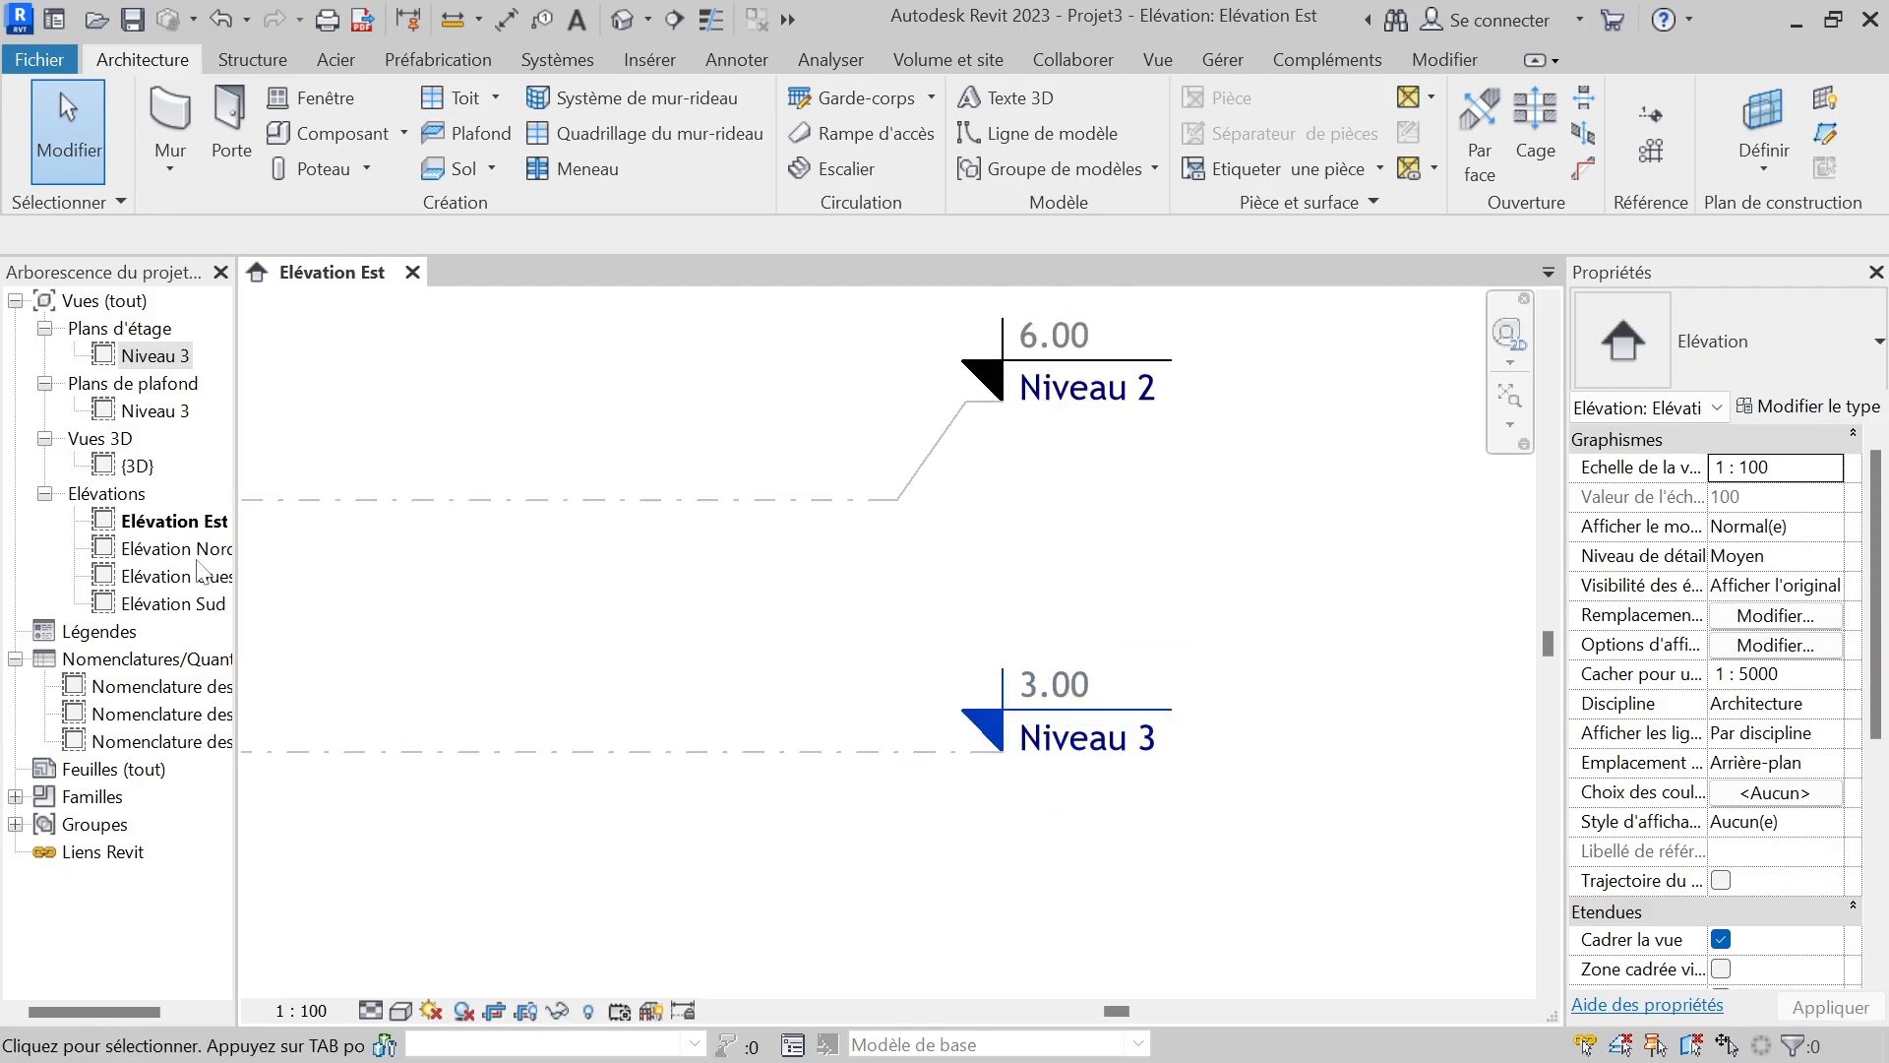
scroll(1006, 836, down, 2)
scroll(1218, 802, down, 1)
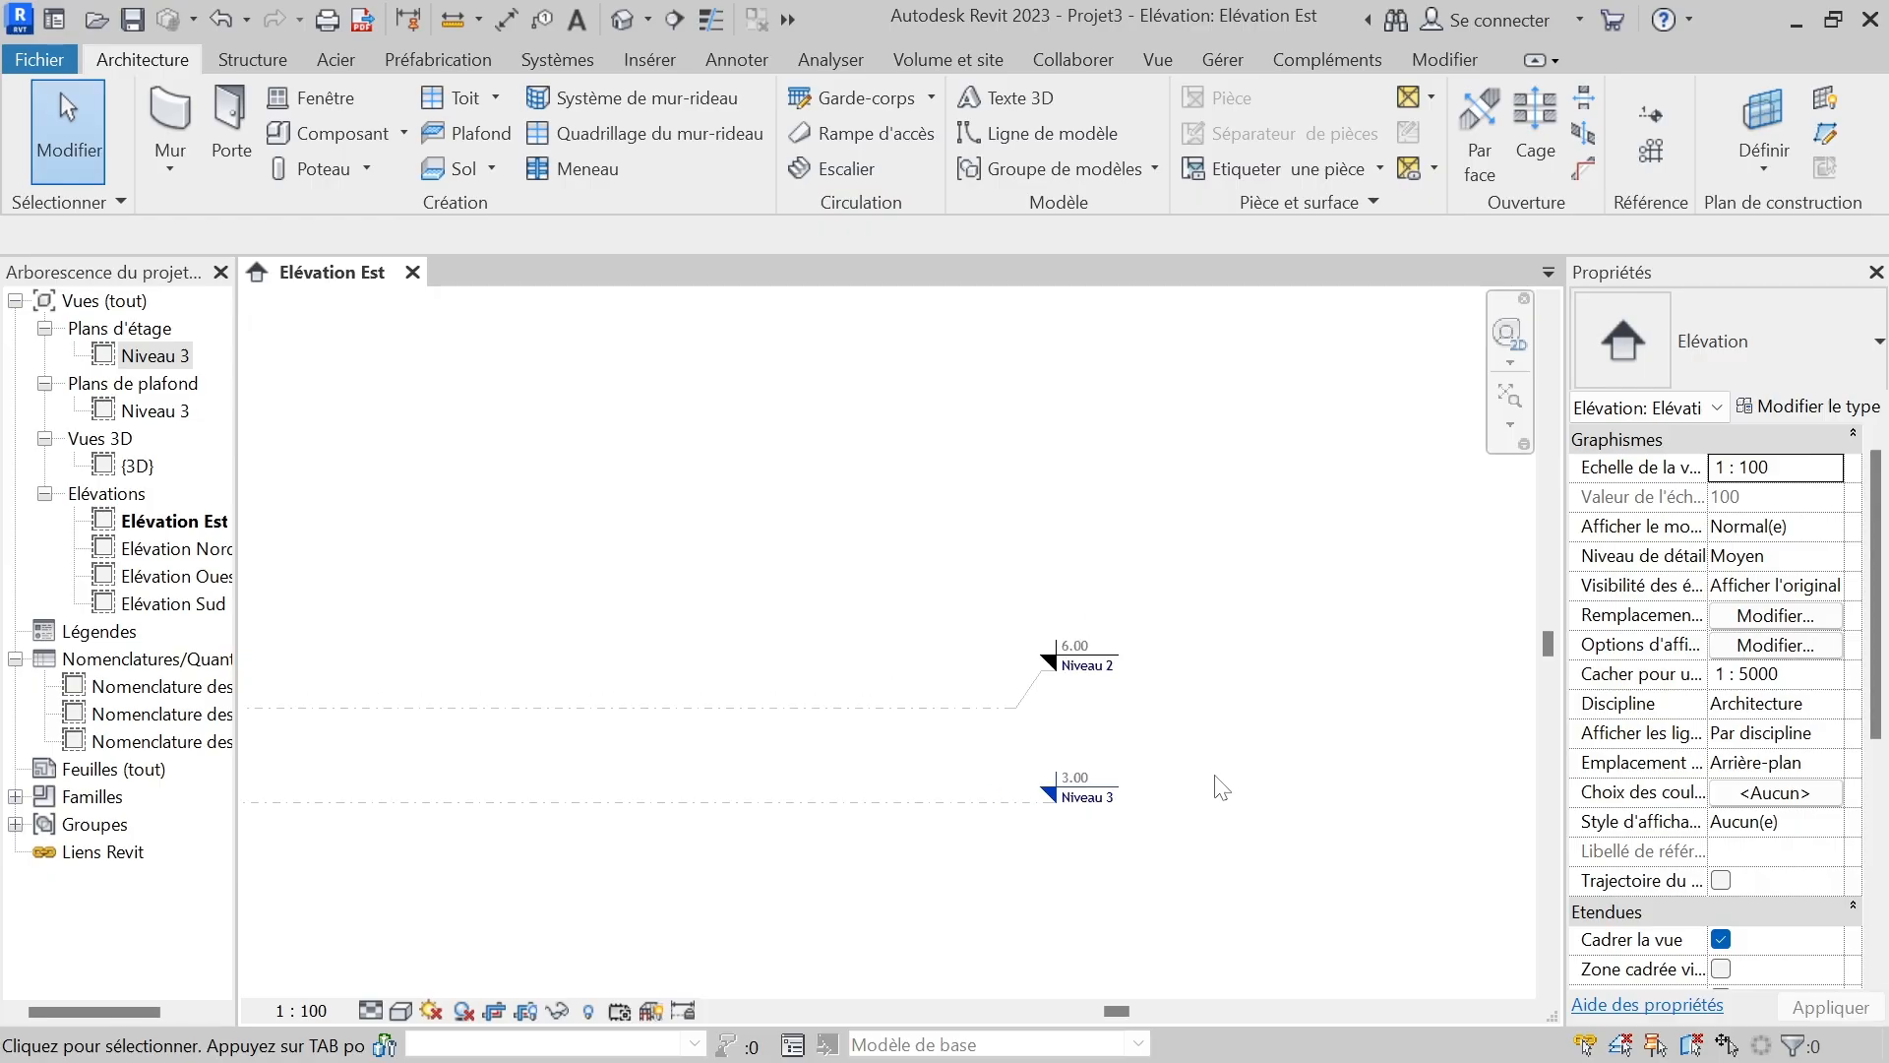
scroll(1251, 561, down, 1)
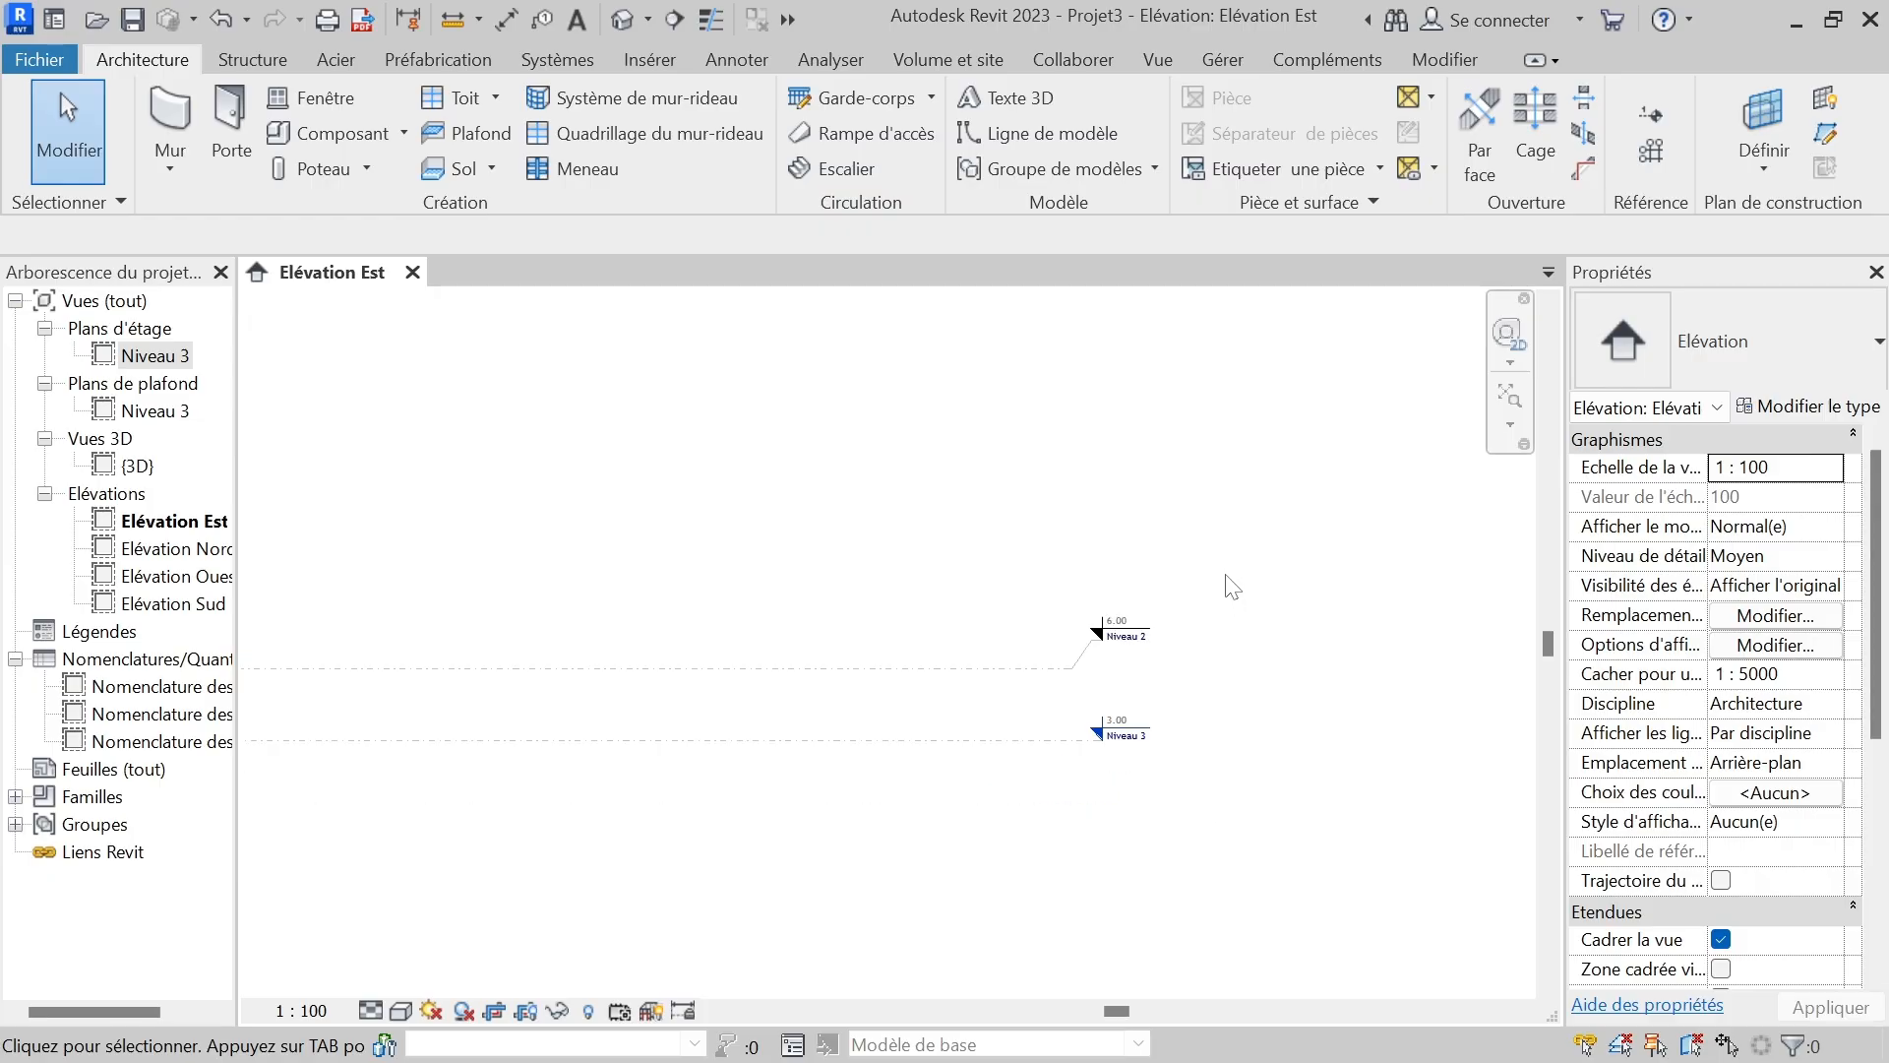
scroll(1259, 551, down, 1)
scroll(1097, 600, up, 2)
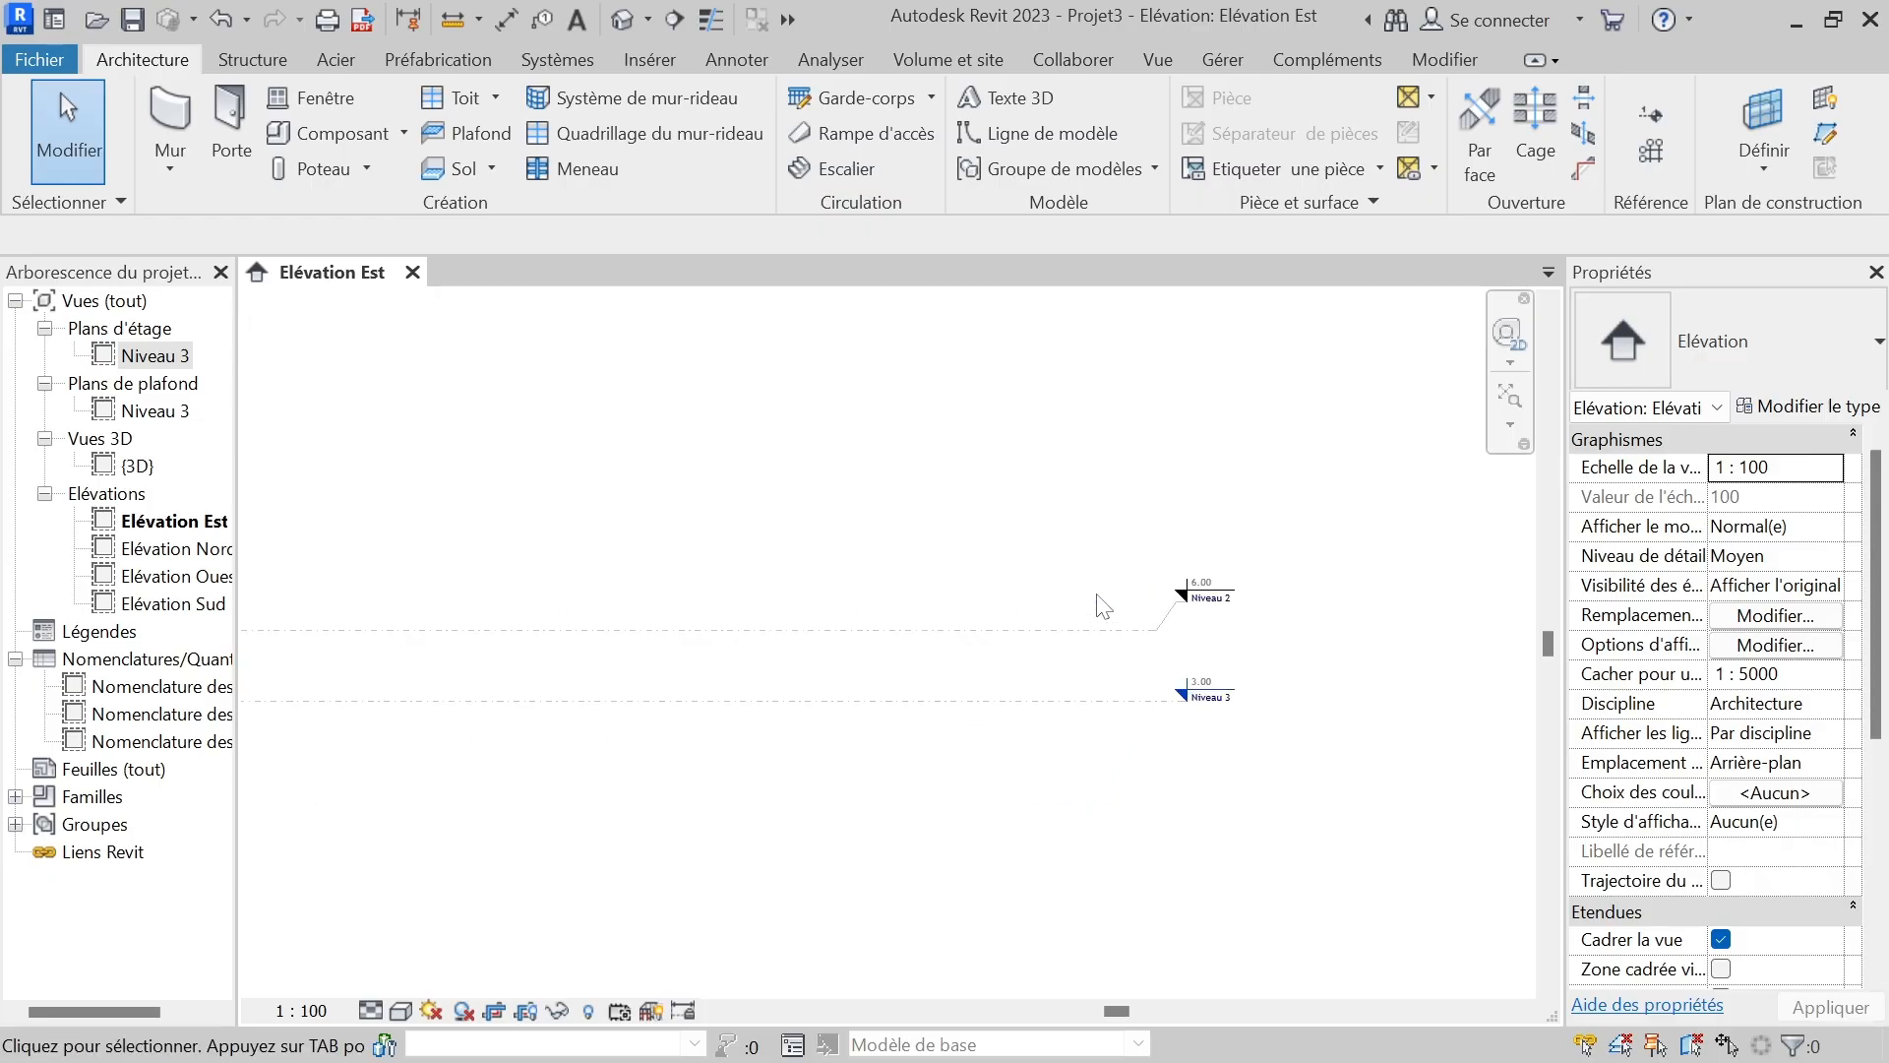
scroll(920, 740, down, 1)
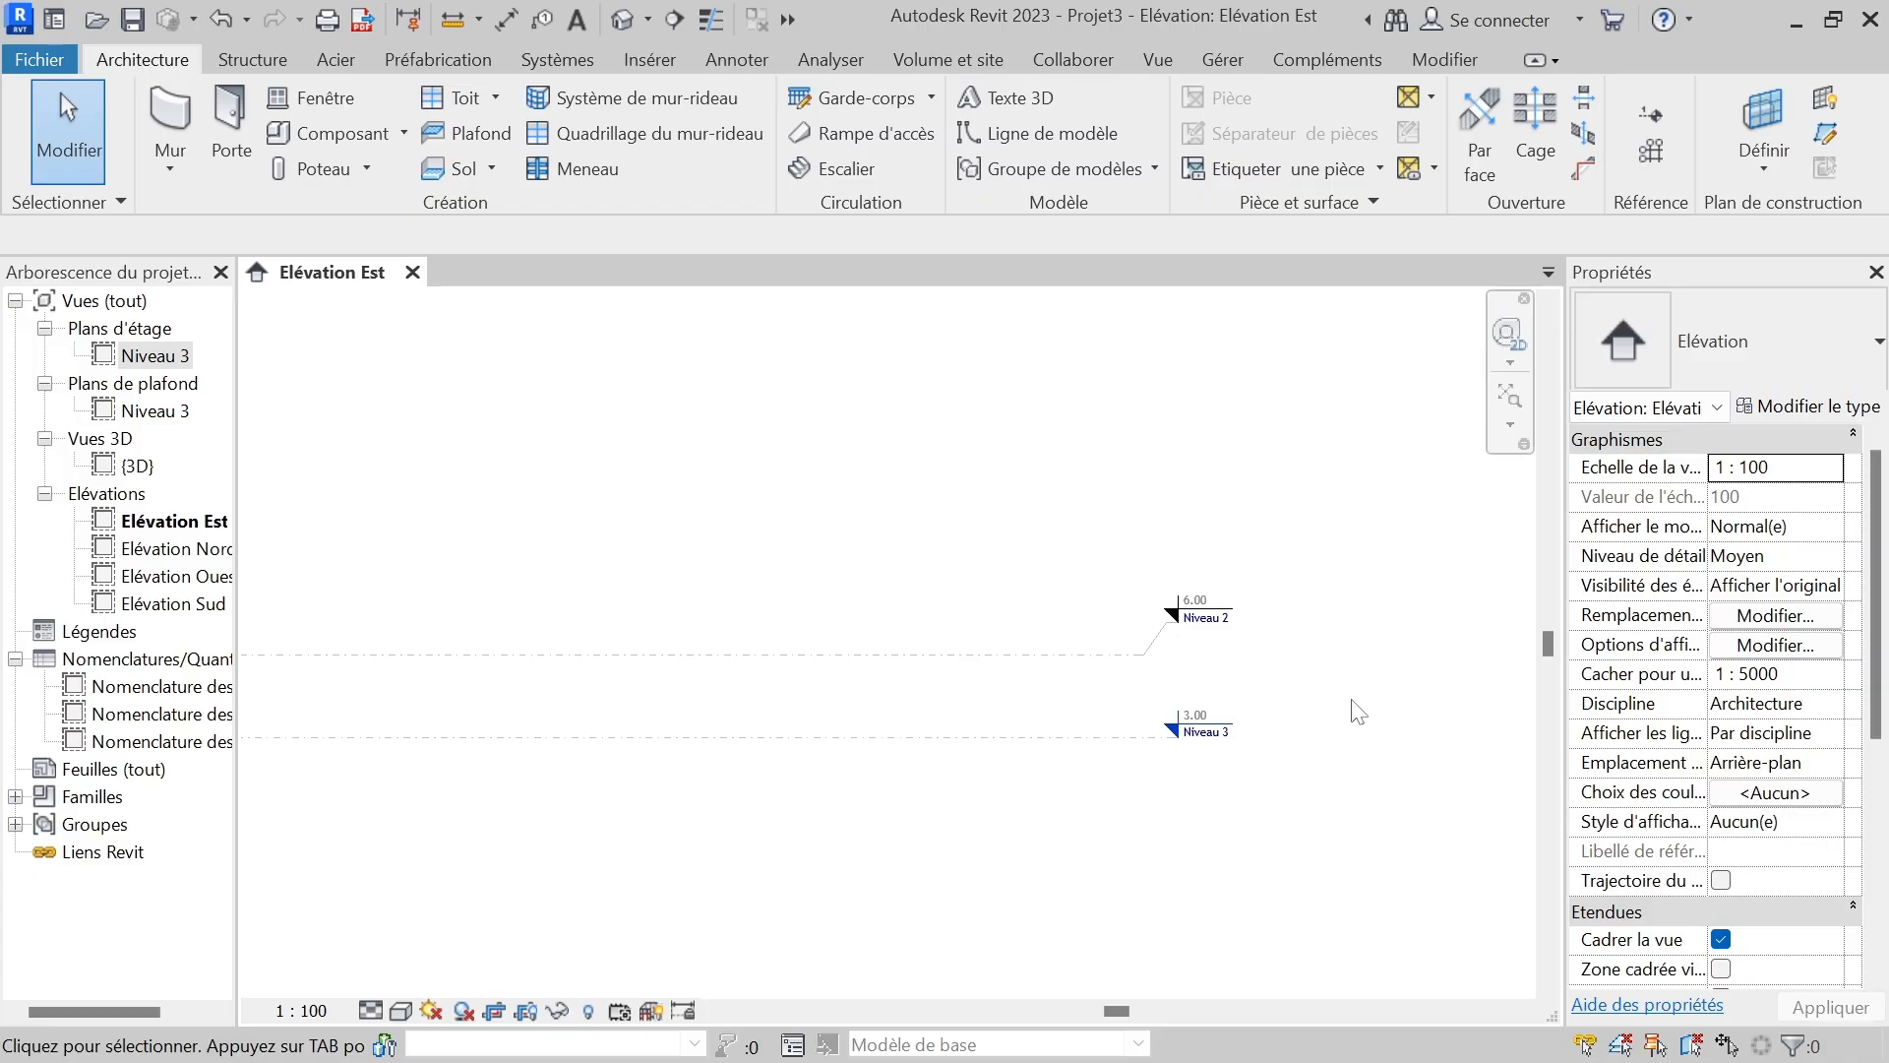
scroll(1261, 670, up, 1)
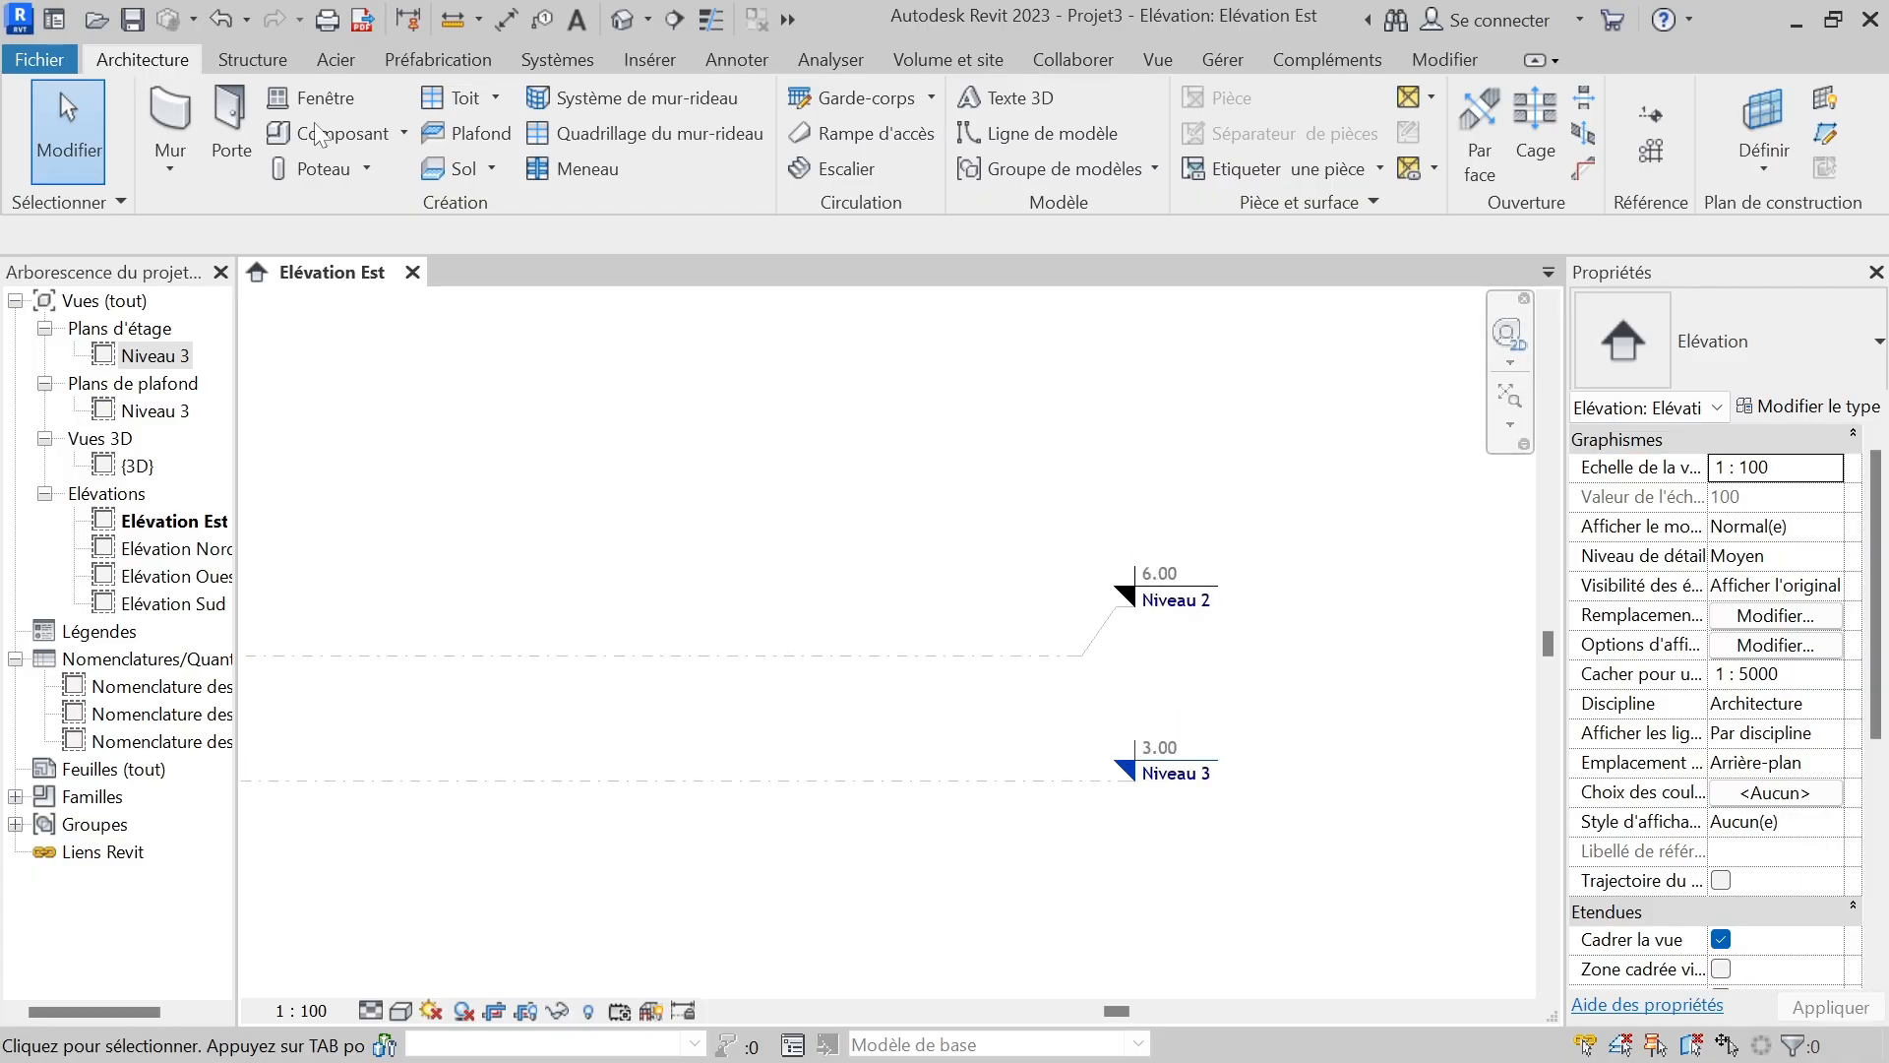
- Start a new level with the Level tool, placing its start point 3 units above the start of the Niveau 2 line
click(1649, 104)
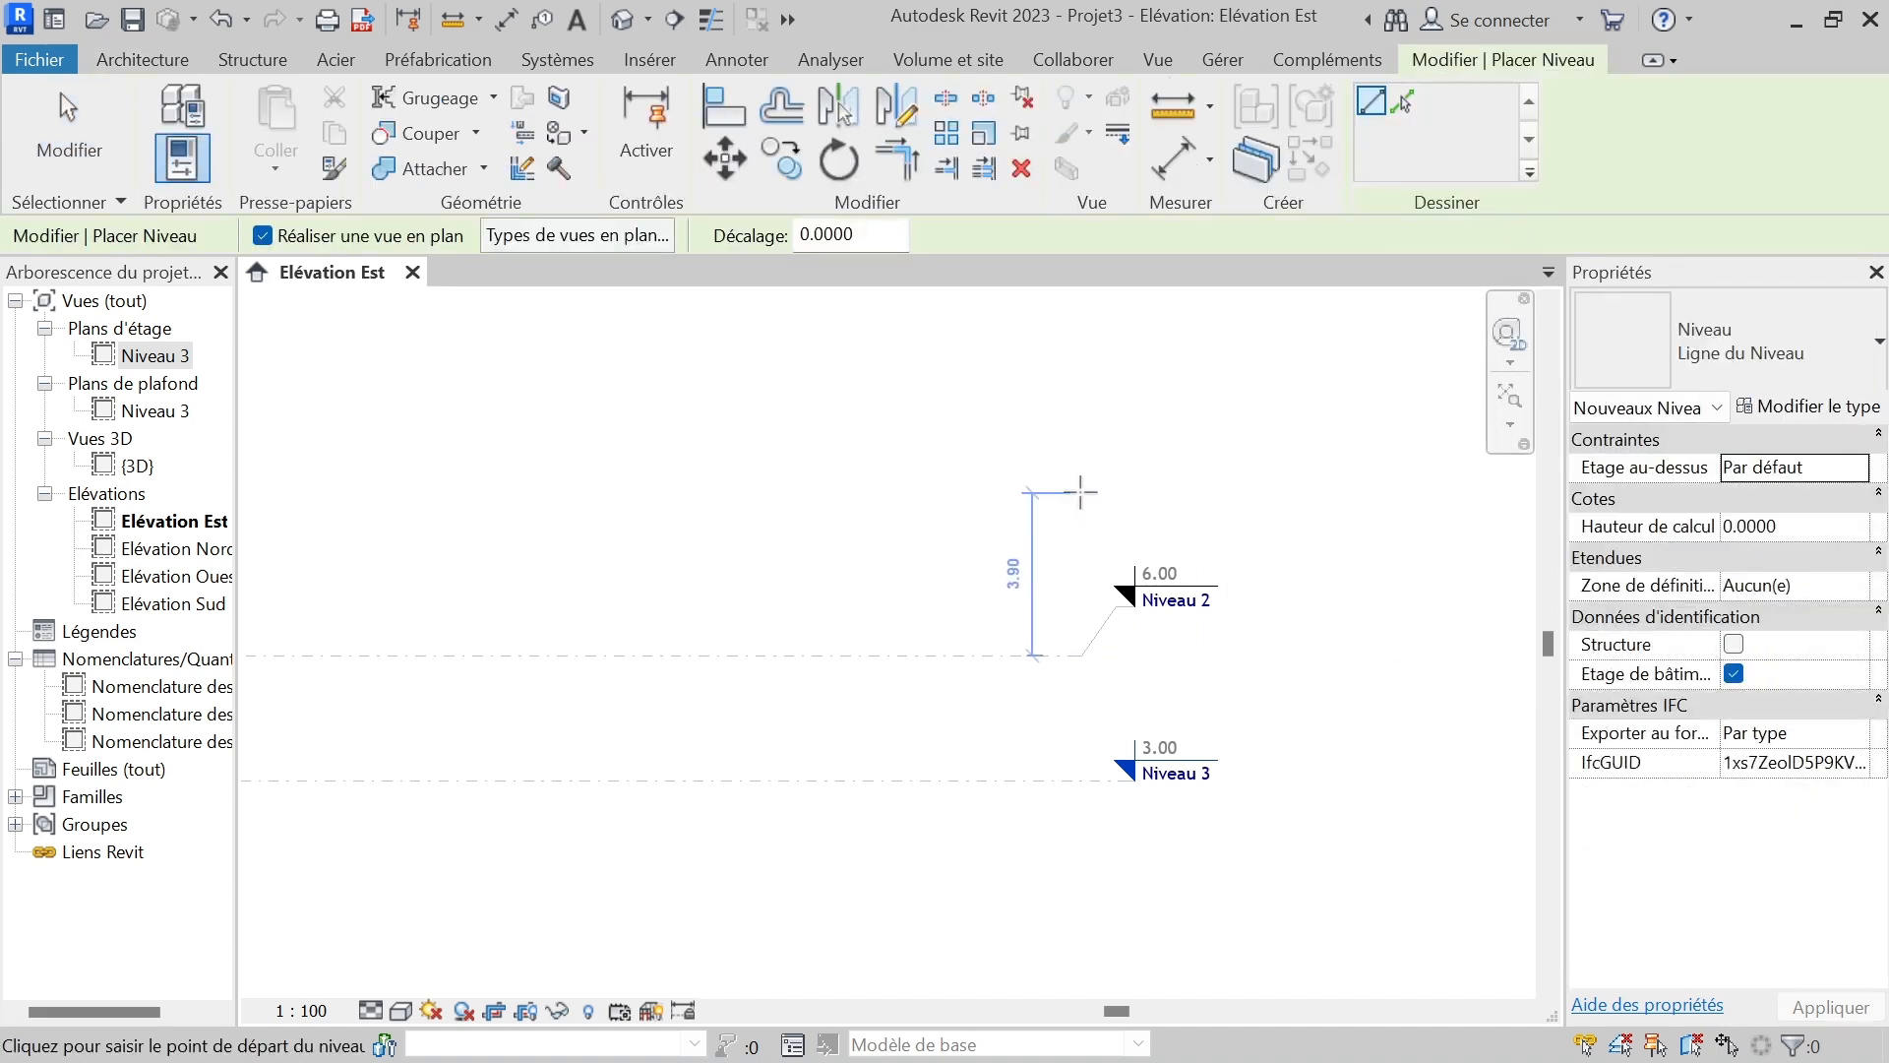
scroll(1387, 616, down, 3)
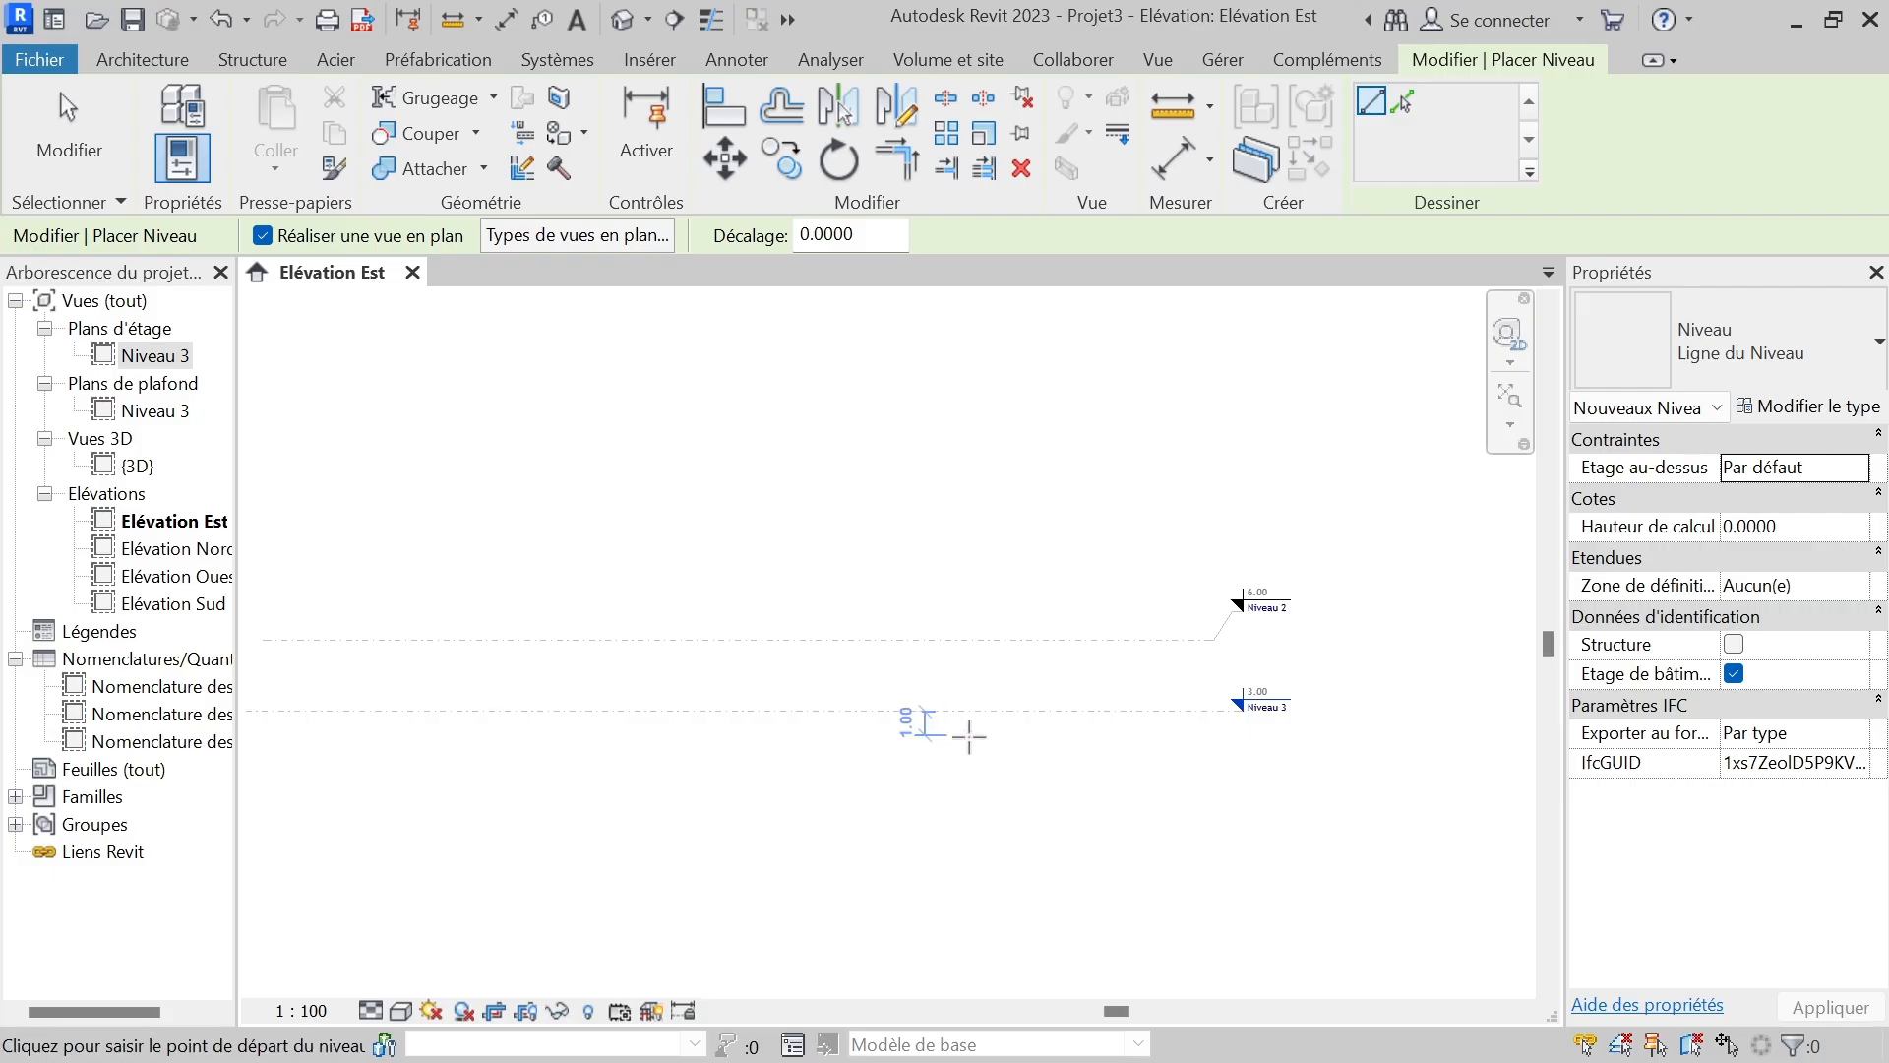
scroll(1195, 746, down, 3)
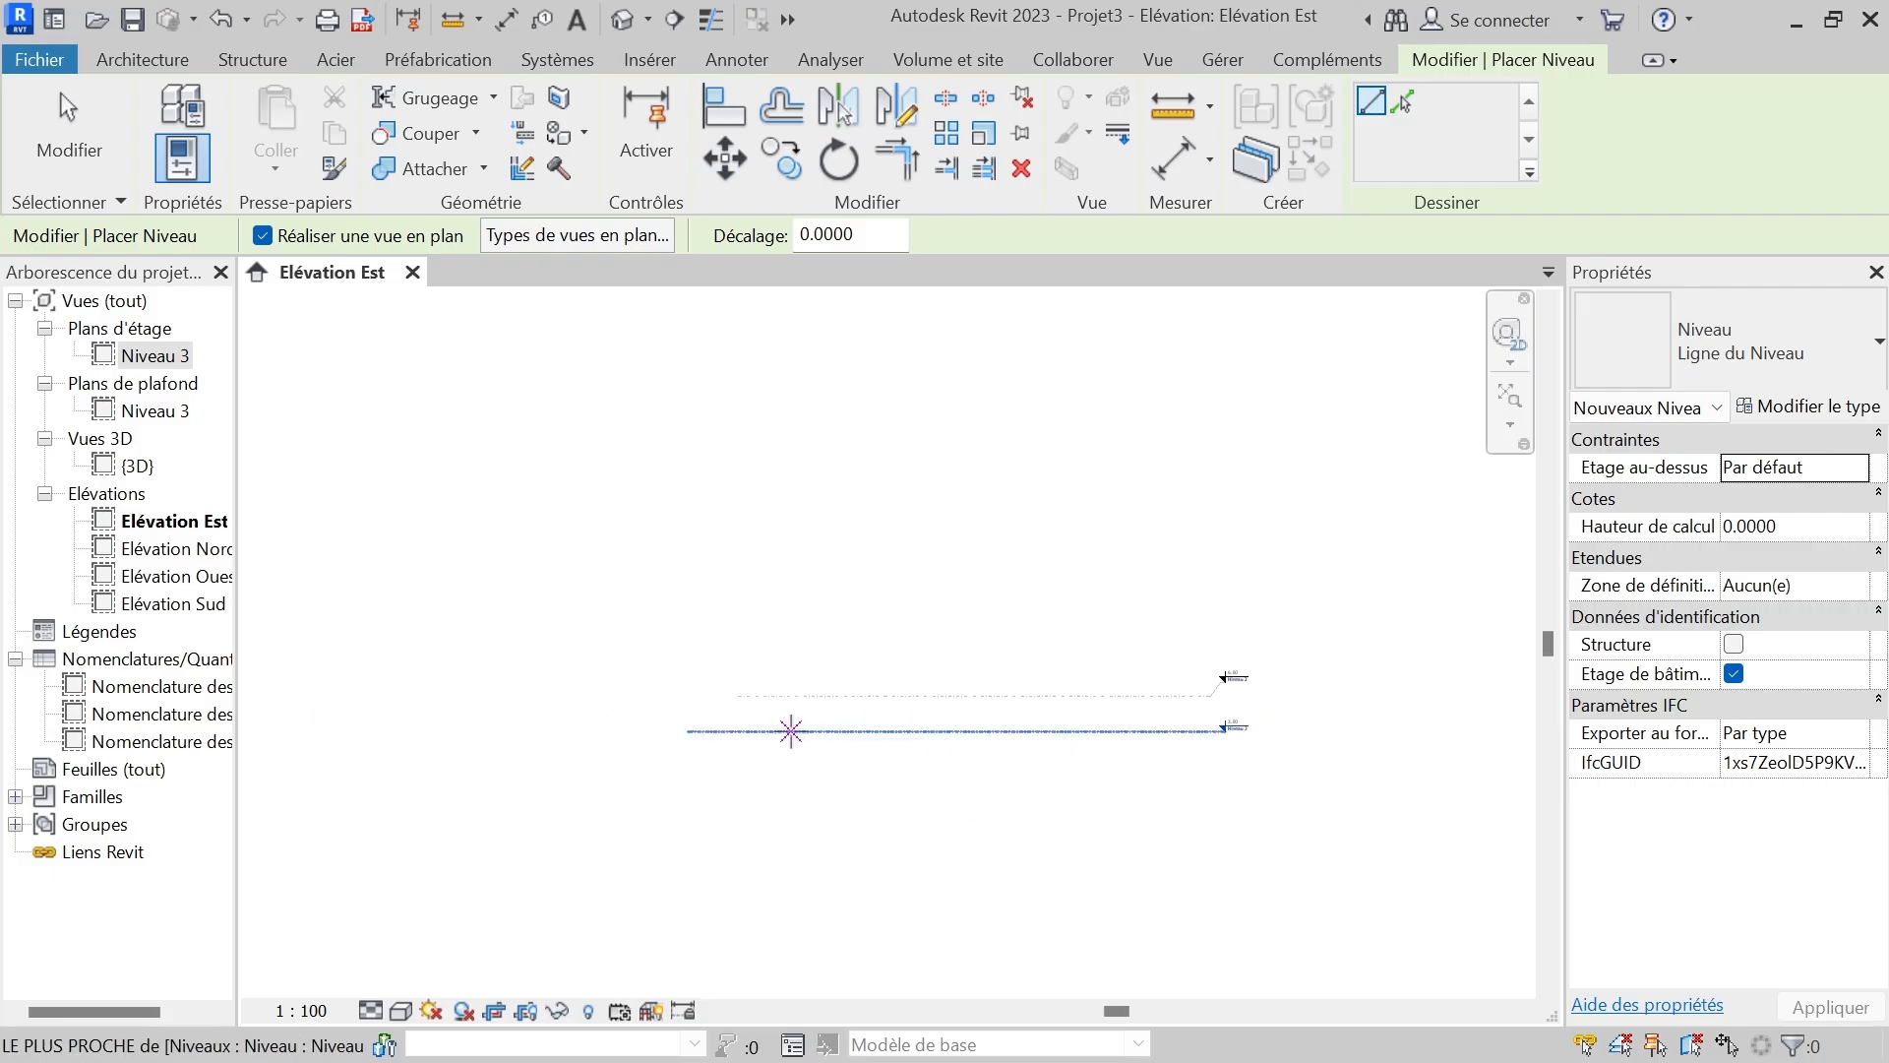
scroll(767, 727, up, 5)
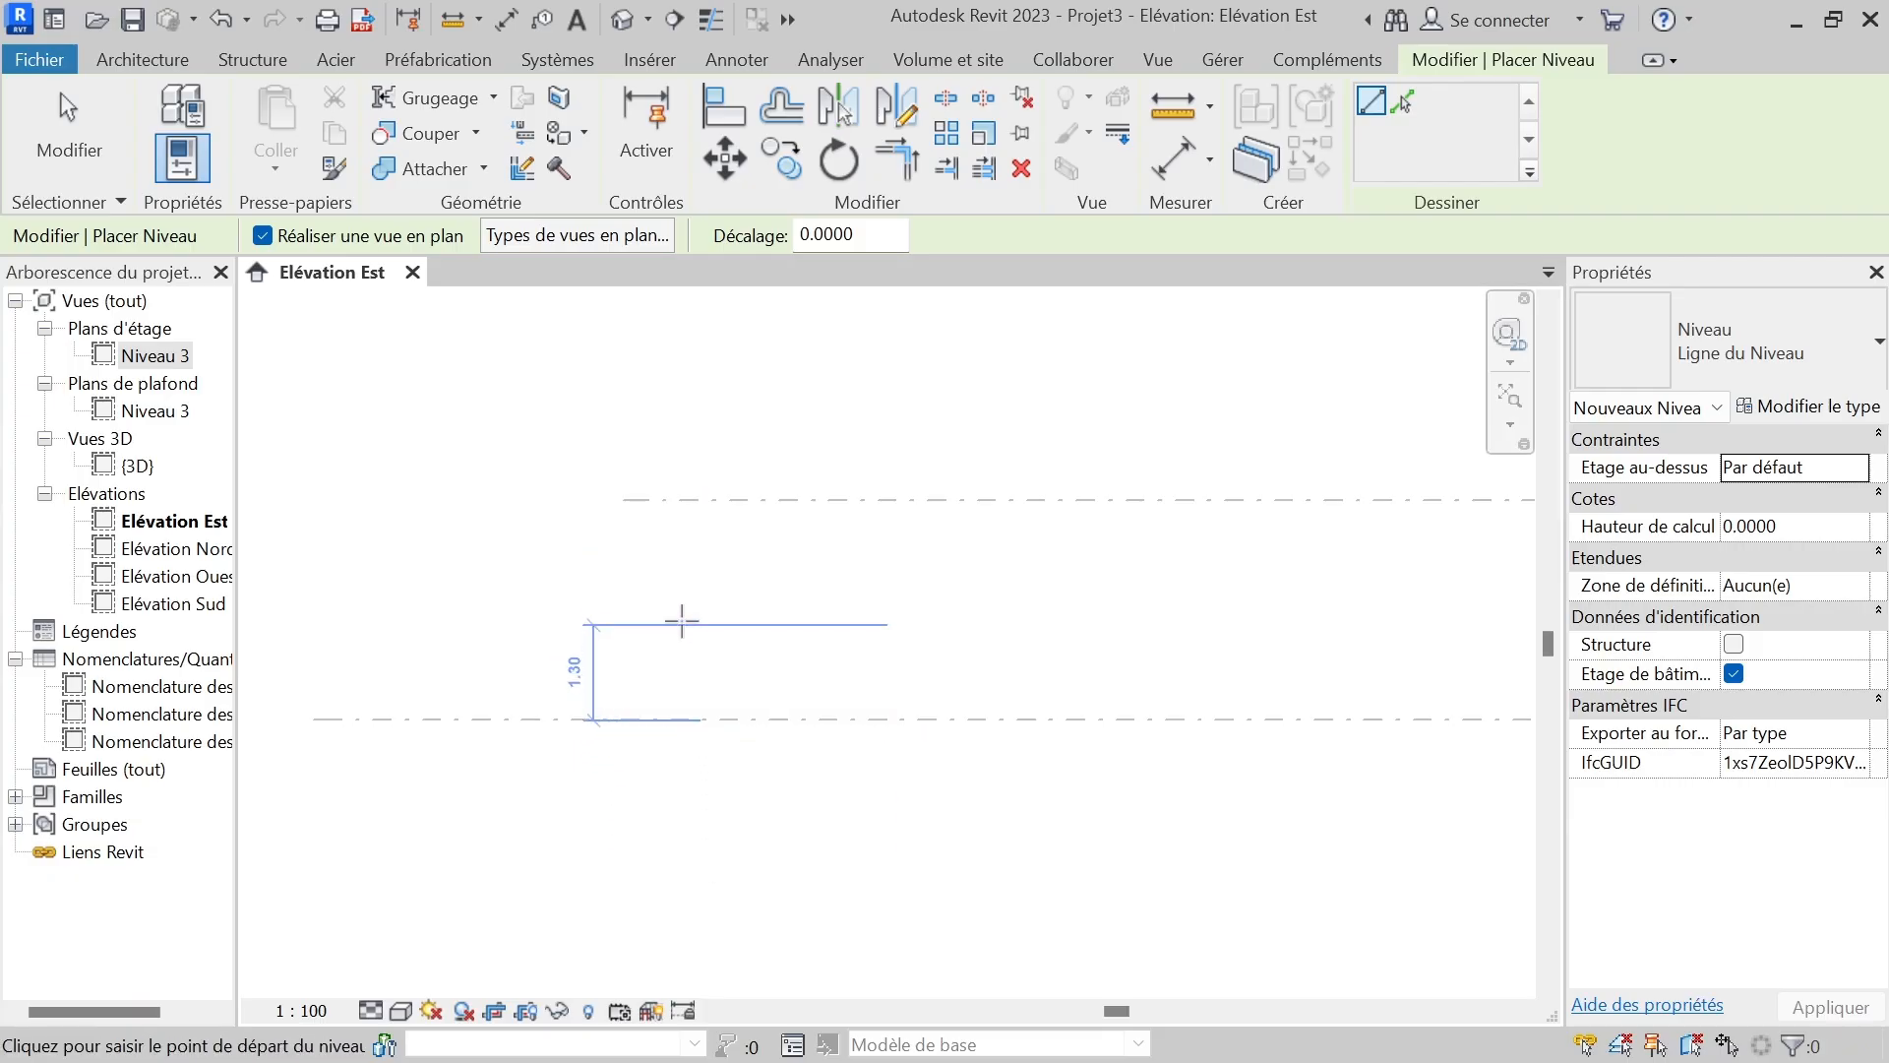
scroll(629, 857, down, 3)
scroll(697, 737, up, 3)
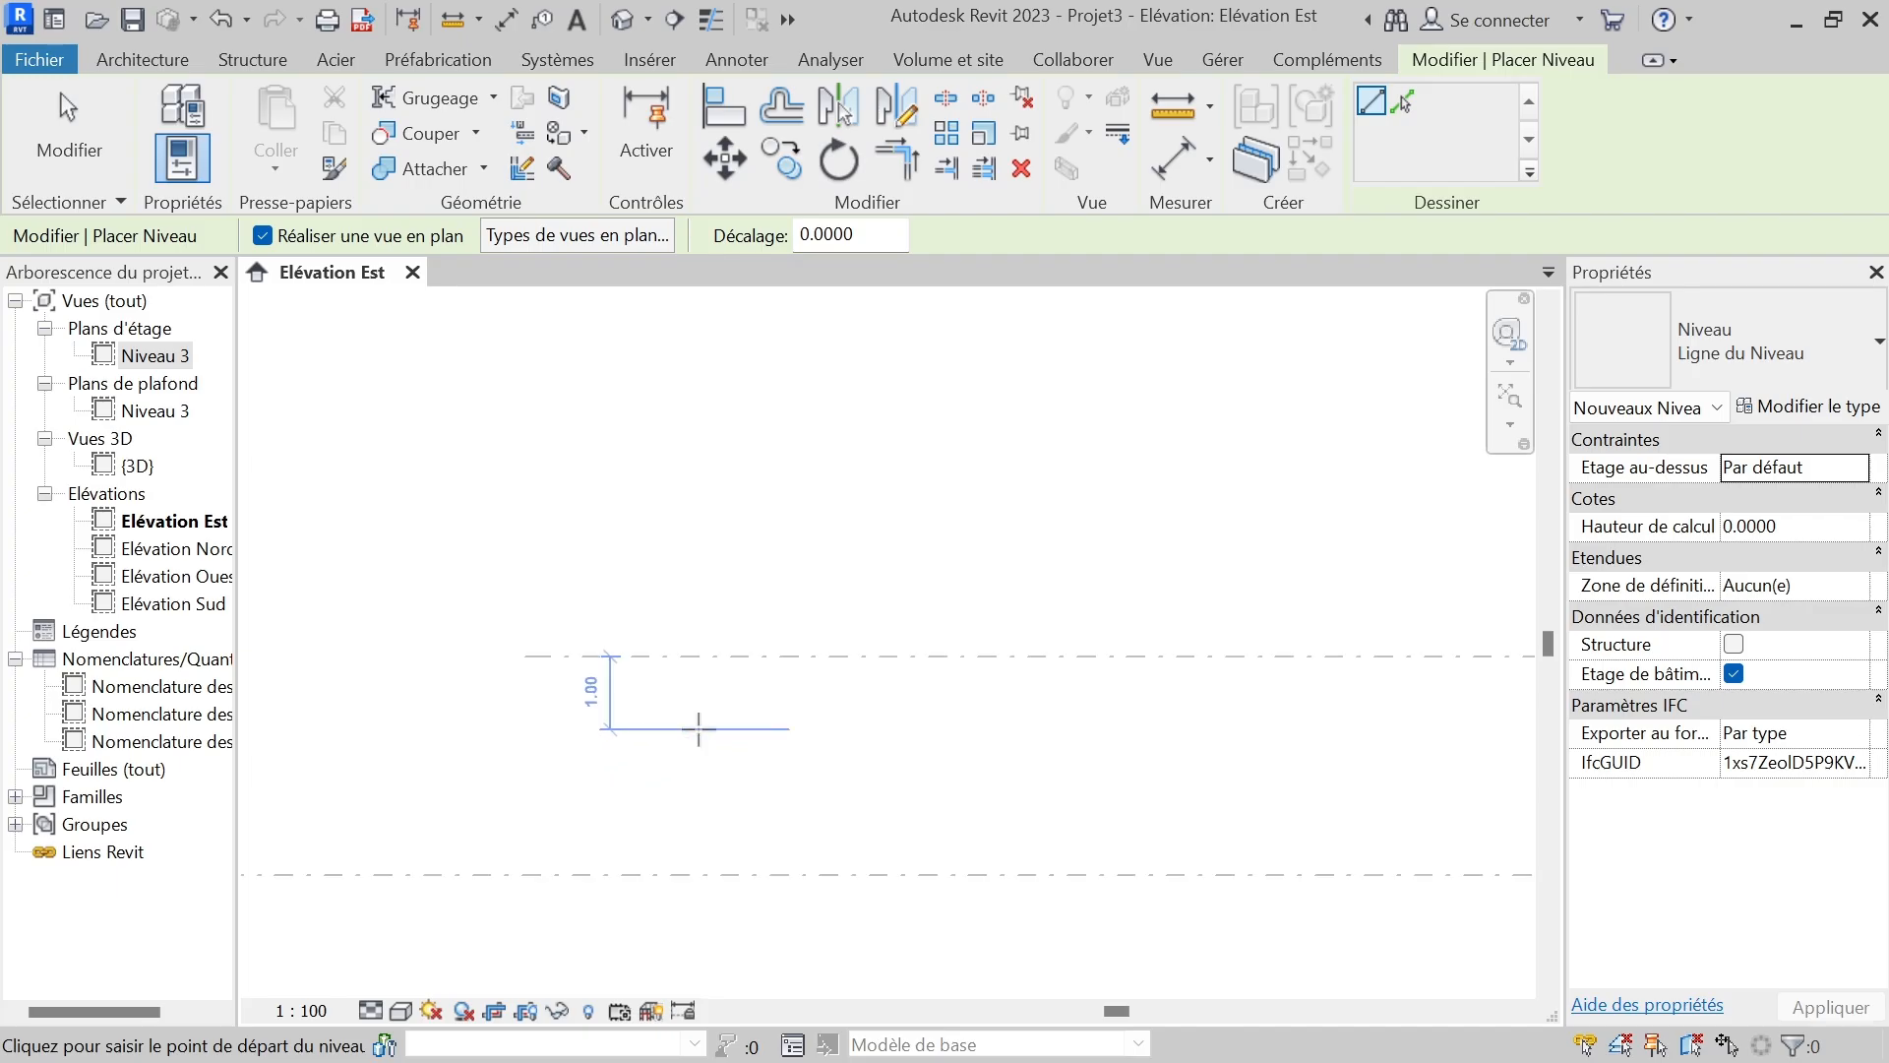
scroll(561, 738, down, 5)
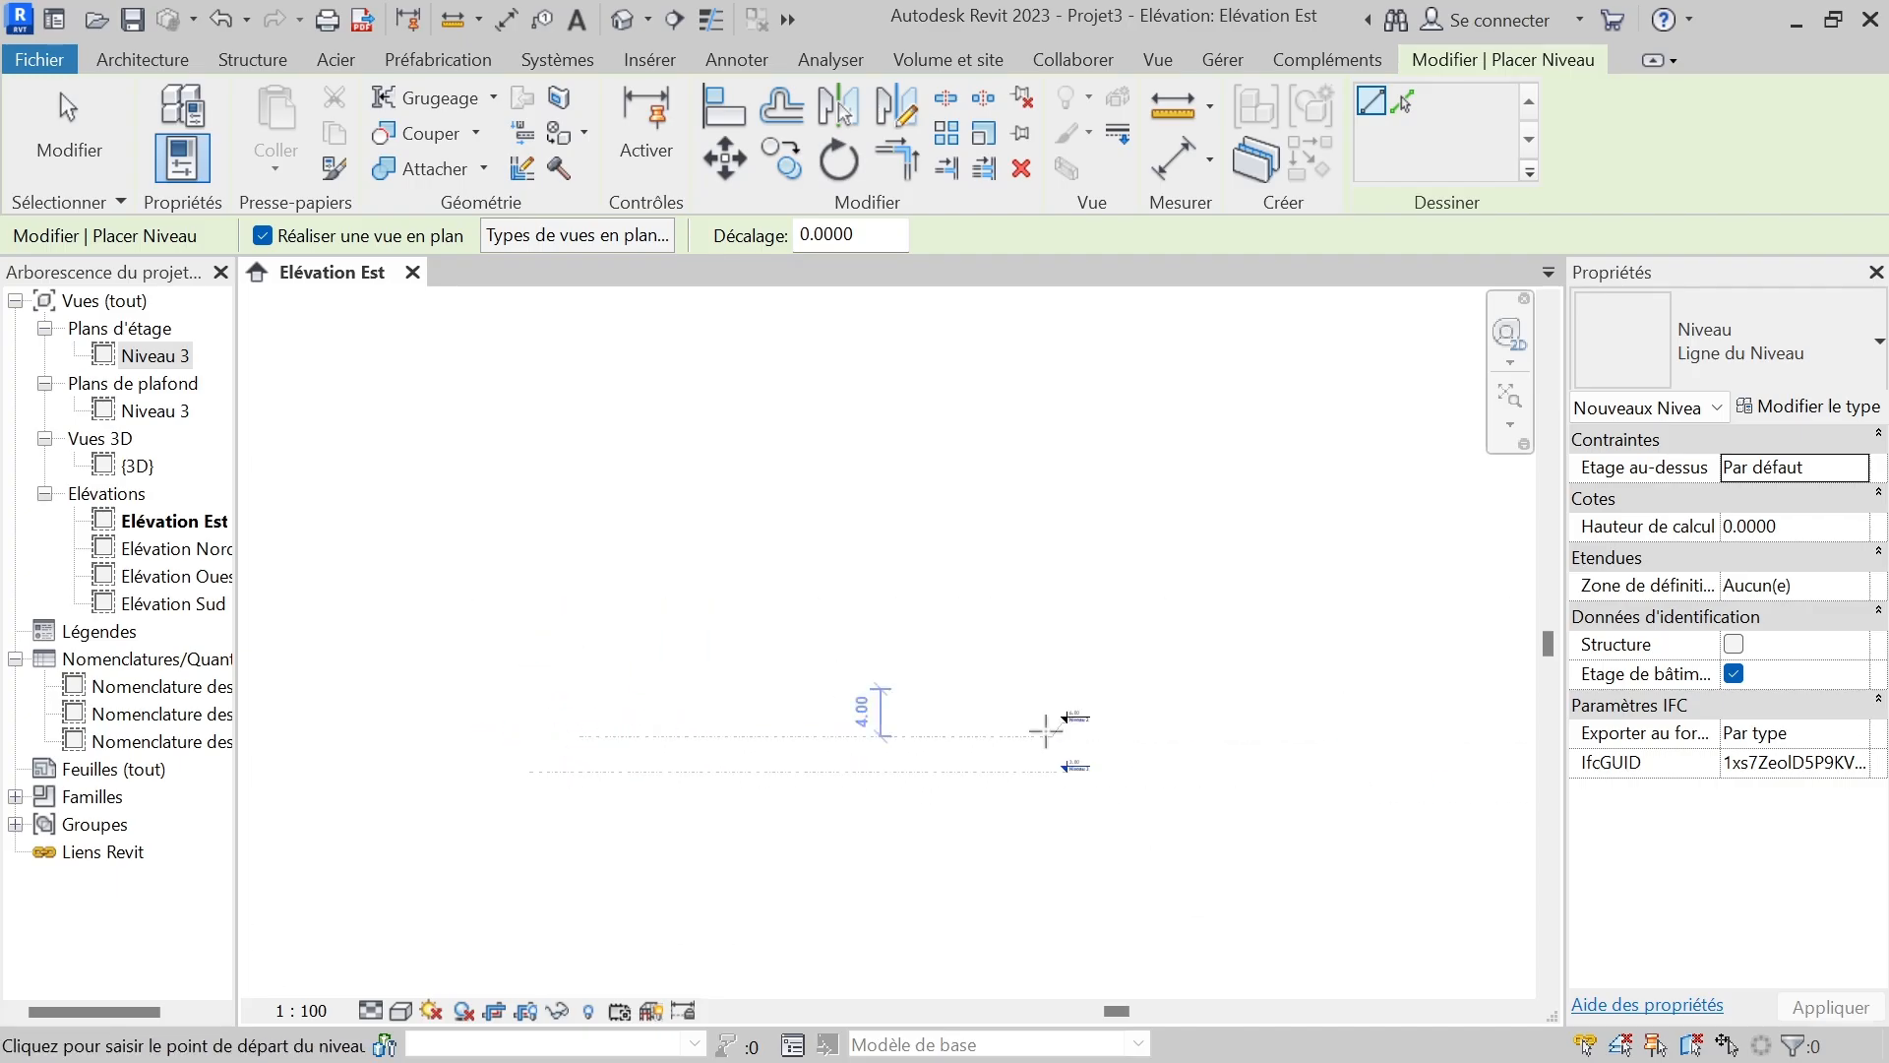
scroll(1093, 700, up, 5)
scroll(1251, 744, down, 3)
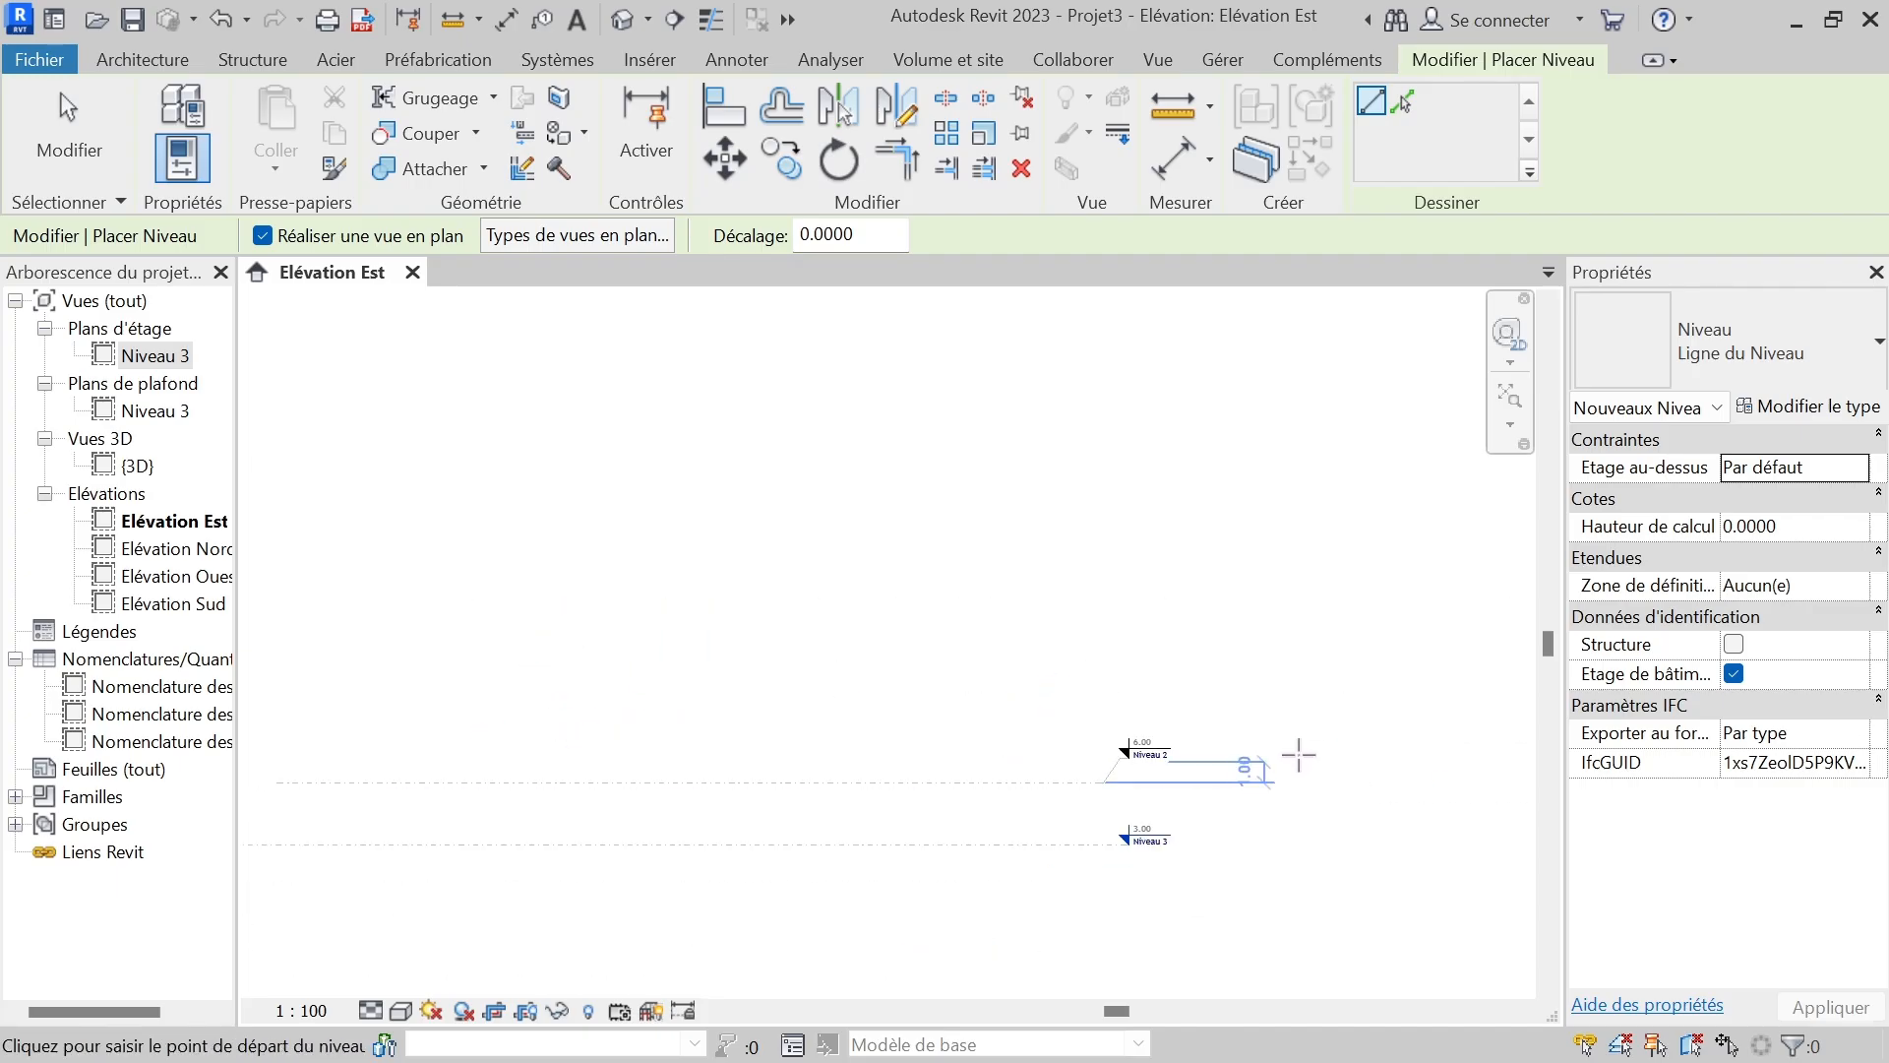
scroll(865, 747, up, 4)
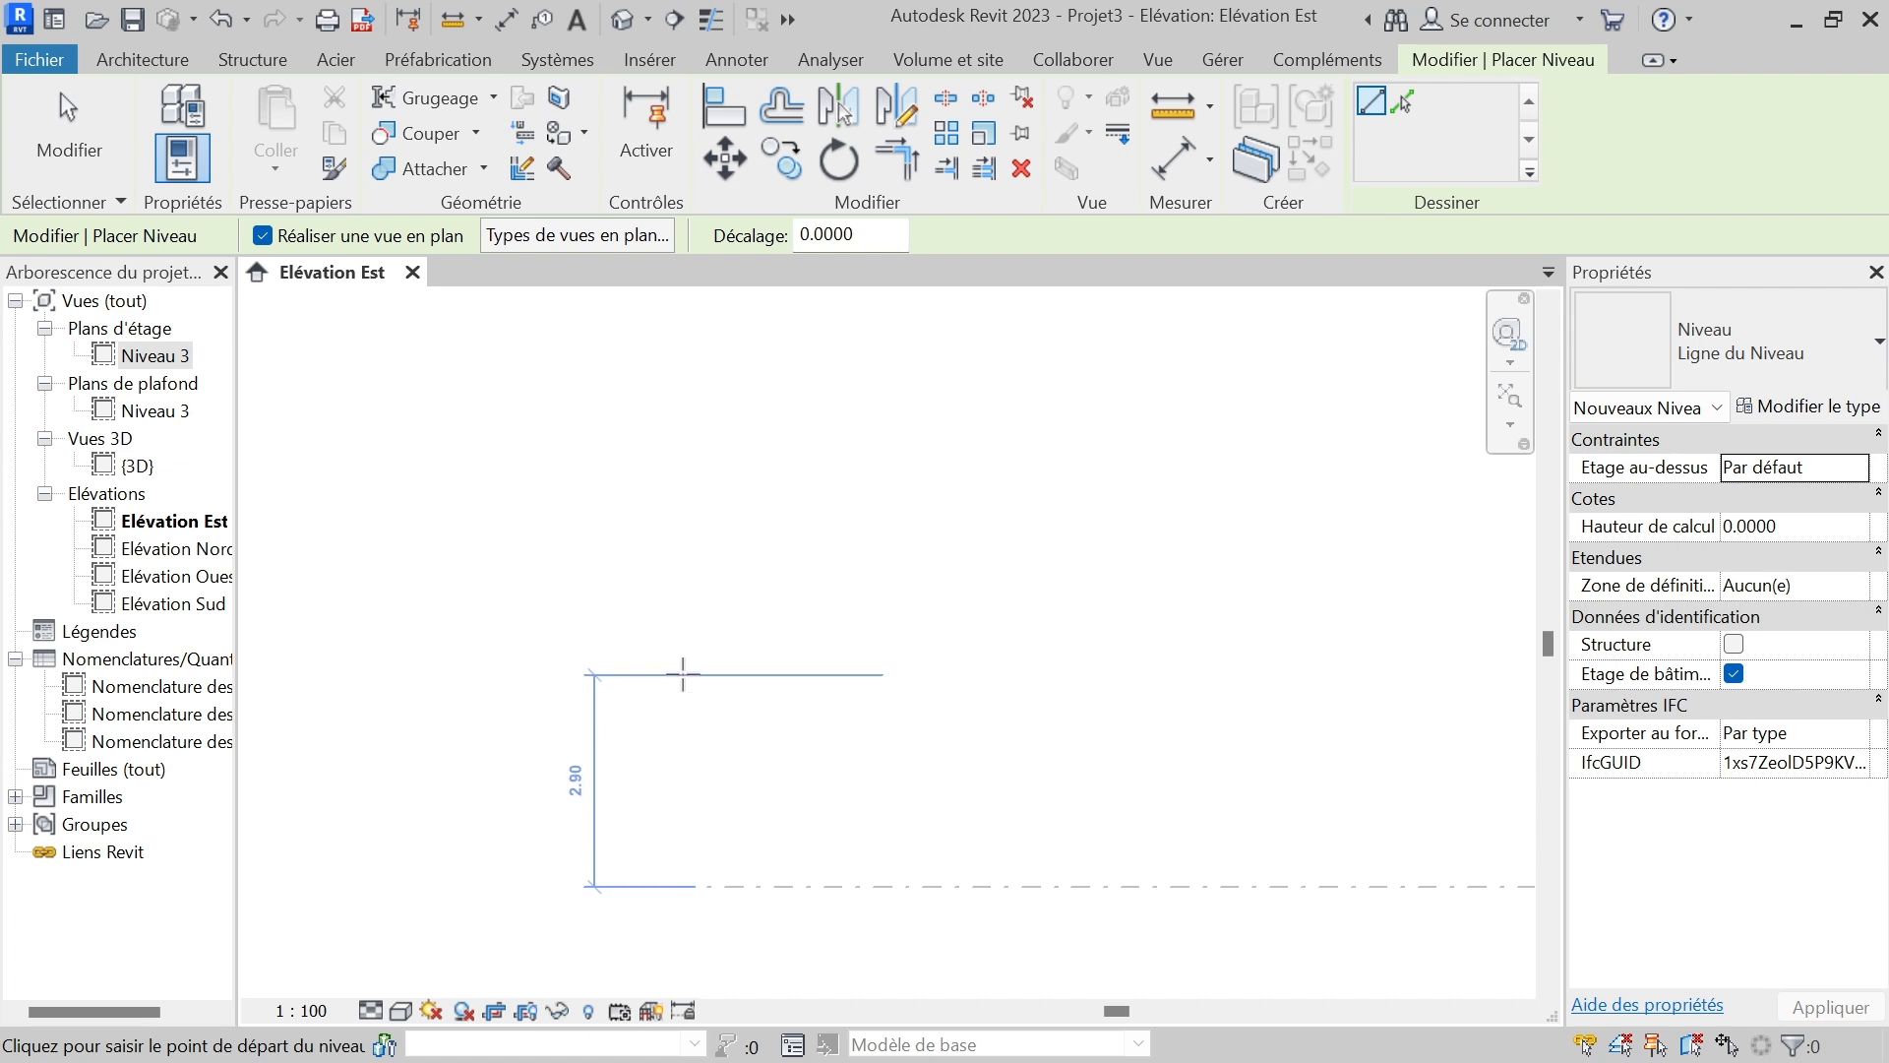
text(3)
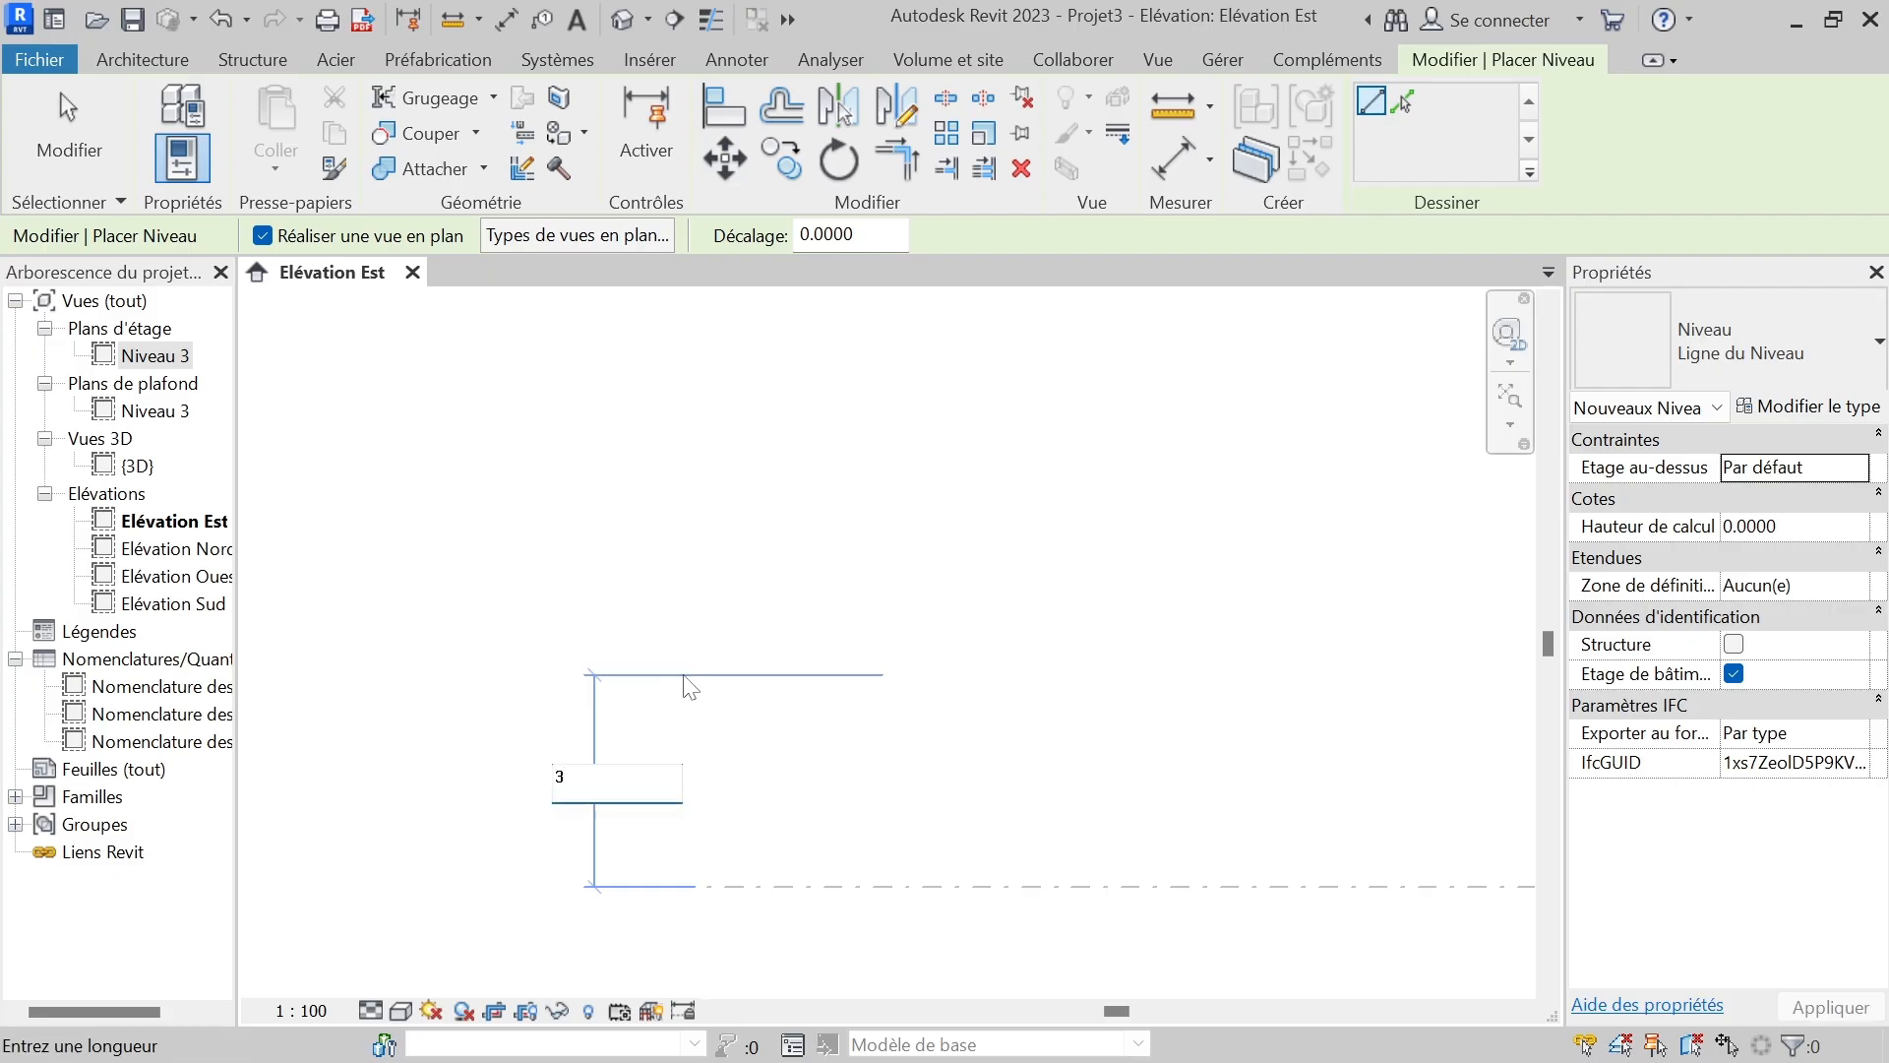
key(Return)
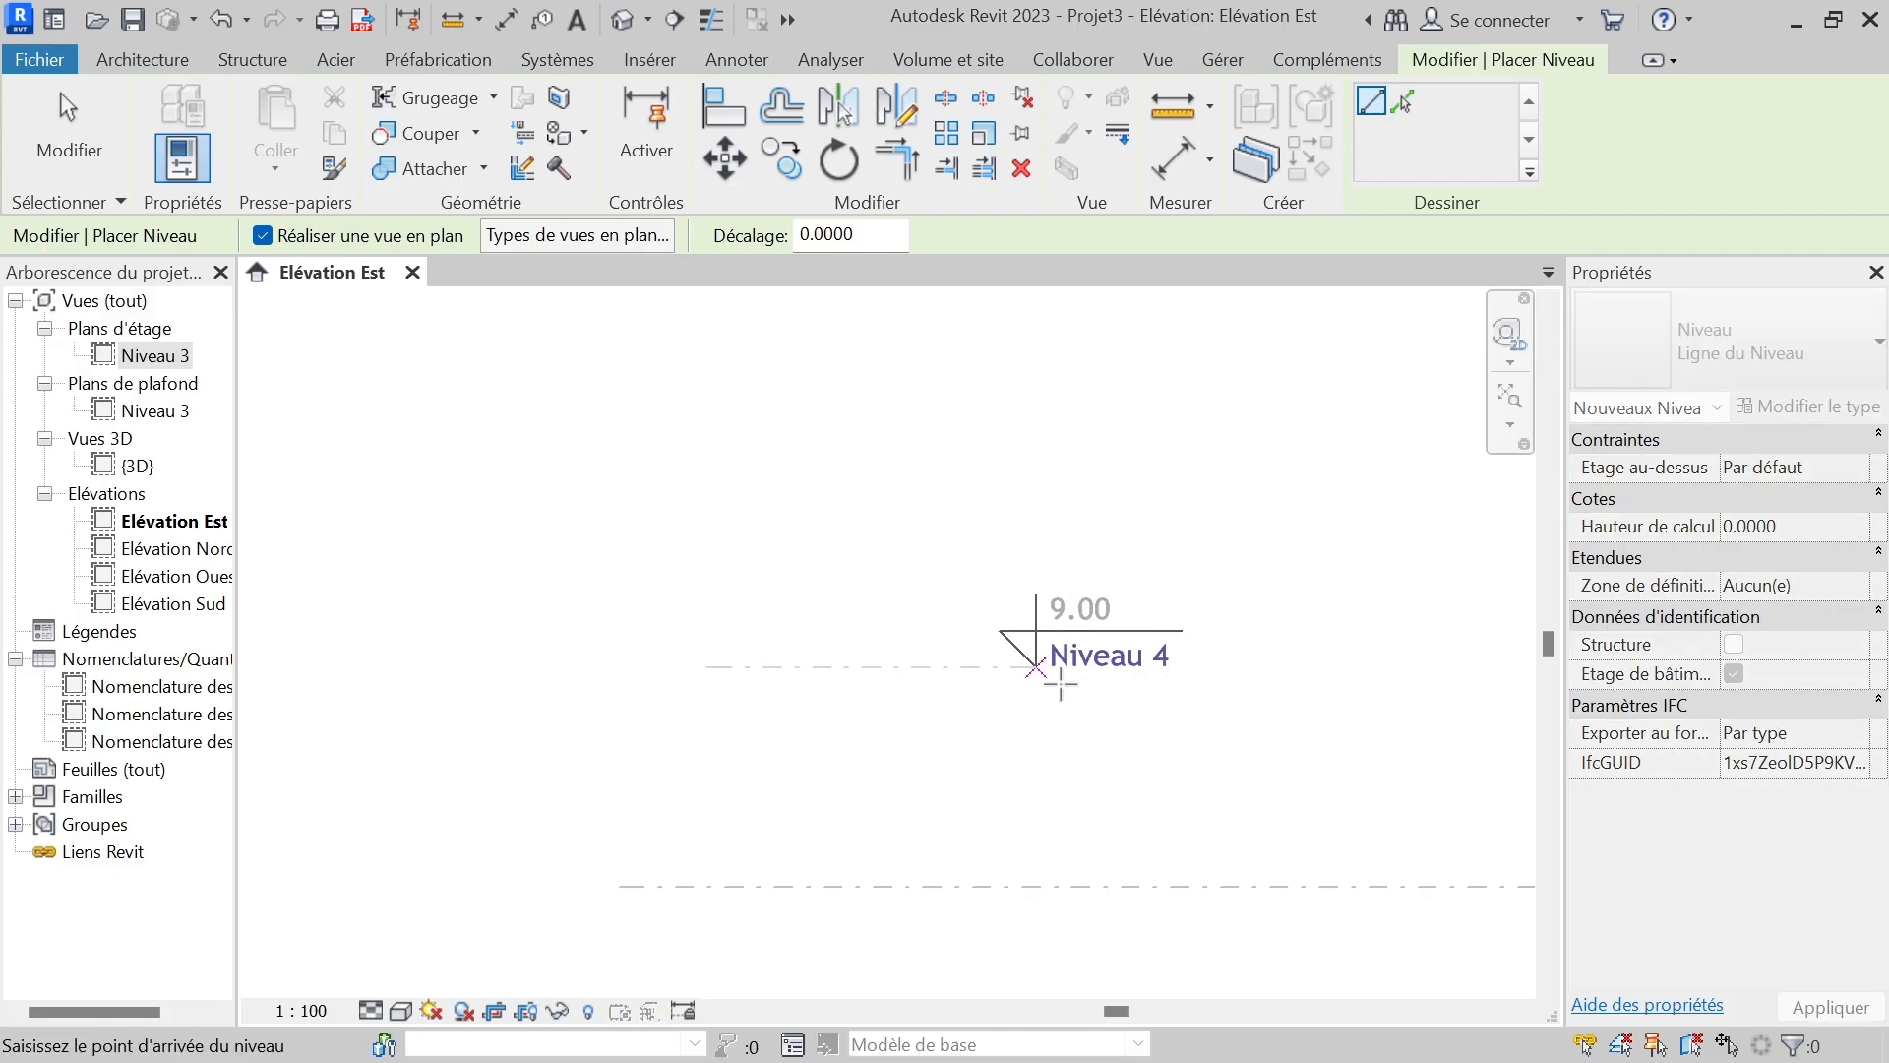
- Finish the new level line in alignment with the bend near Niveau 2's head, and leave the Level tool
scroll(438, 670, down, 3)
scroll(405, 682, down, 1)
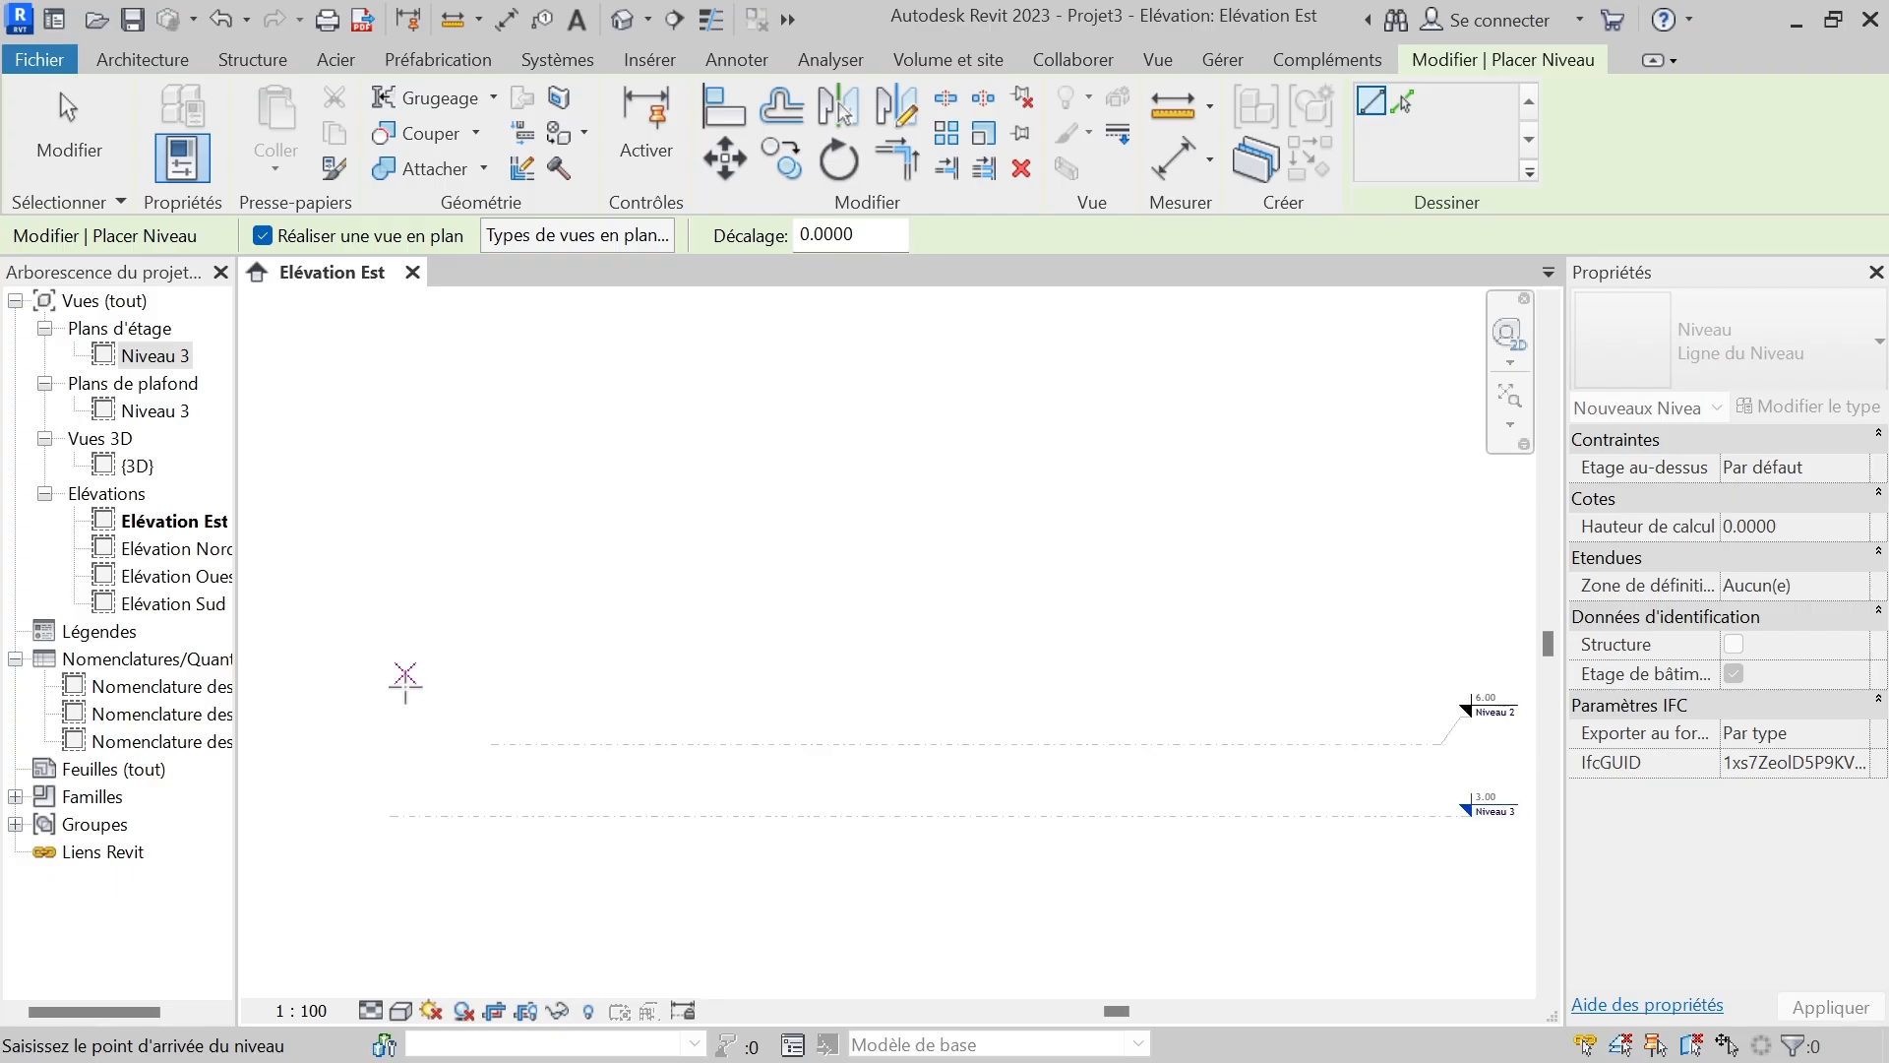
scroll(520, 690, down, 2)
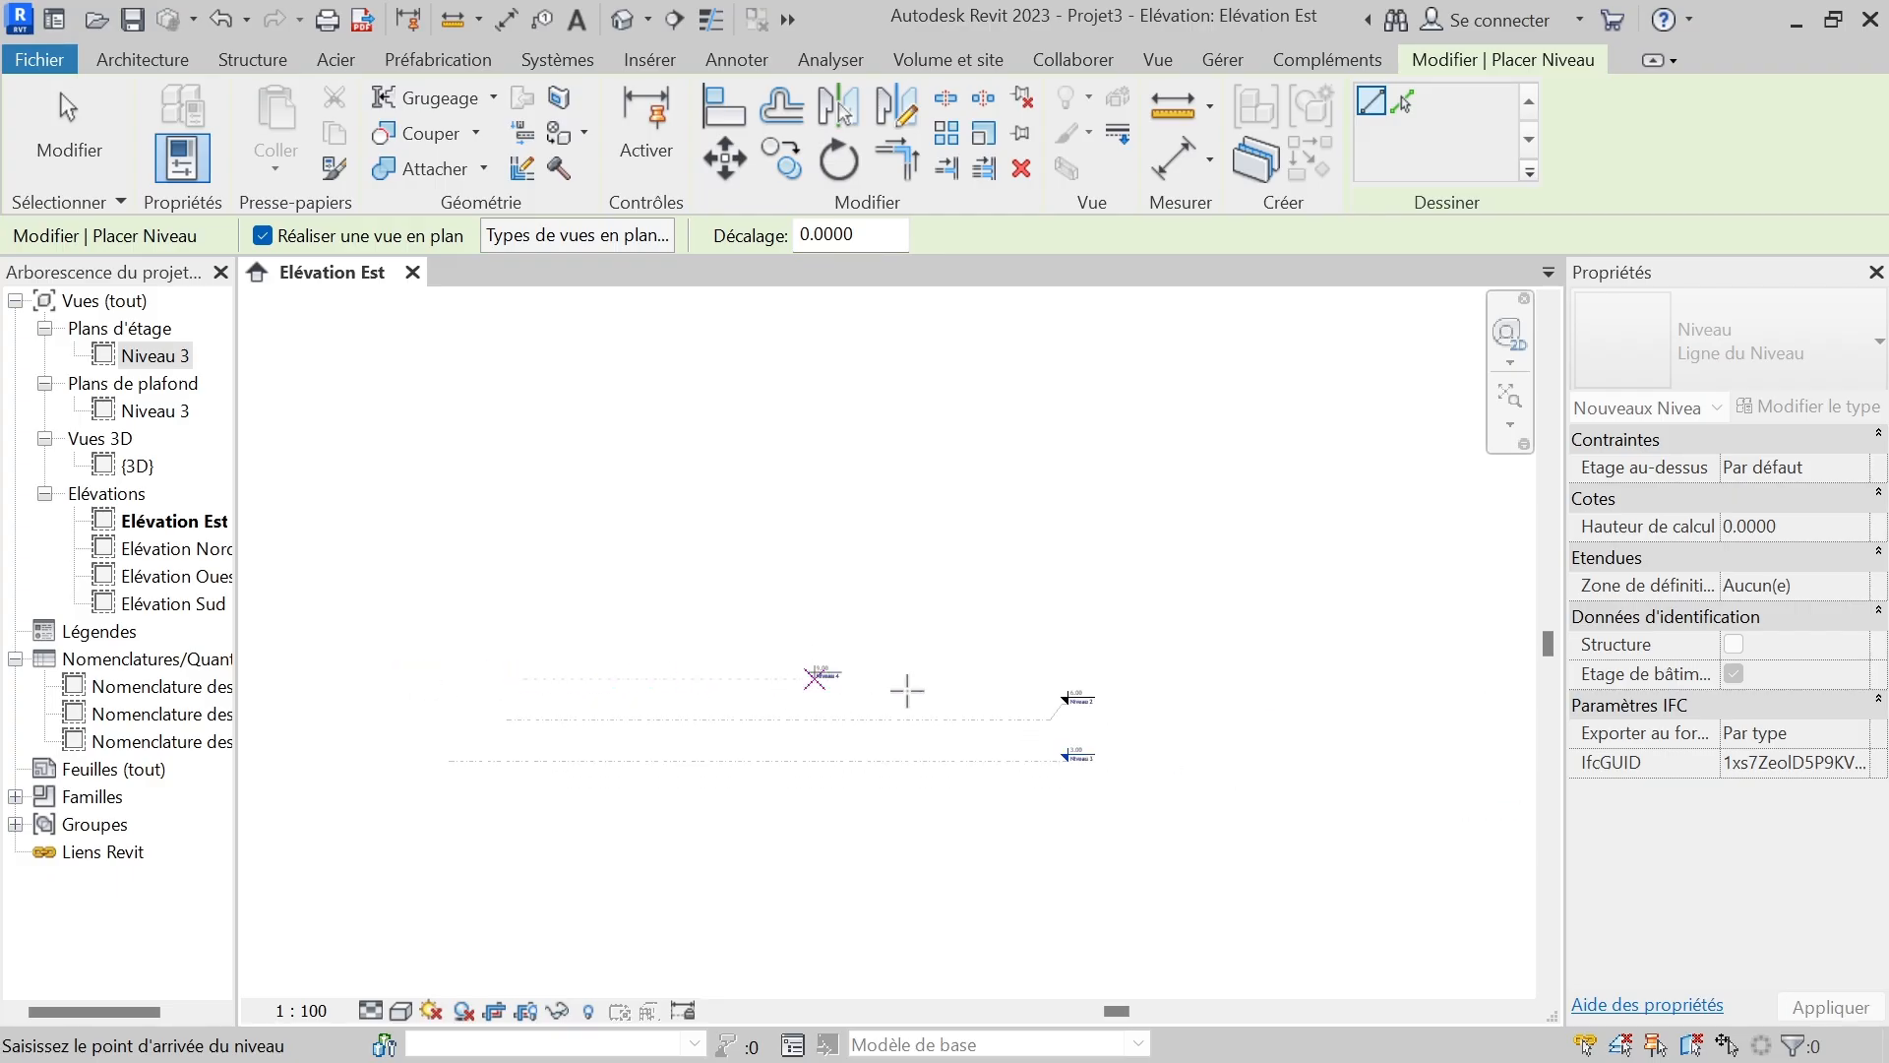
scroll(1067, 689, up, 3)
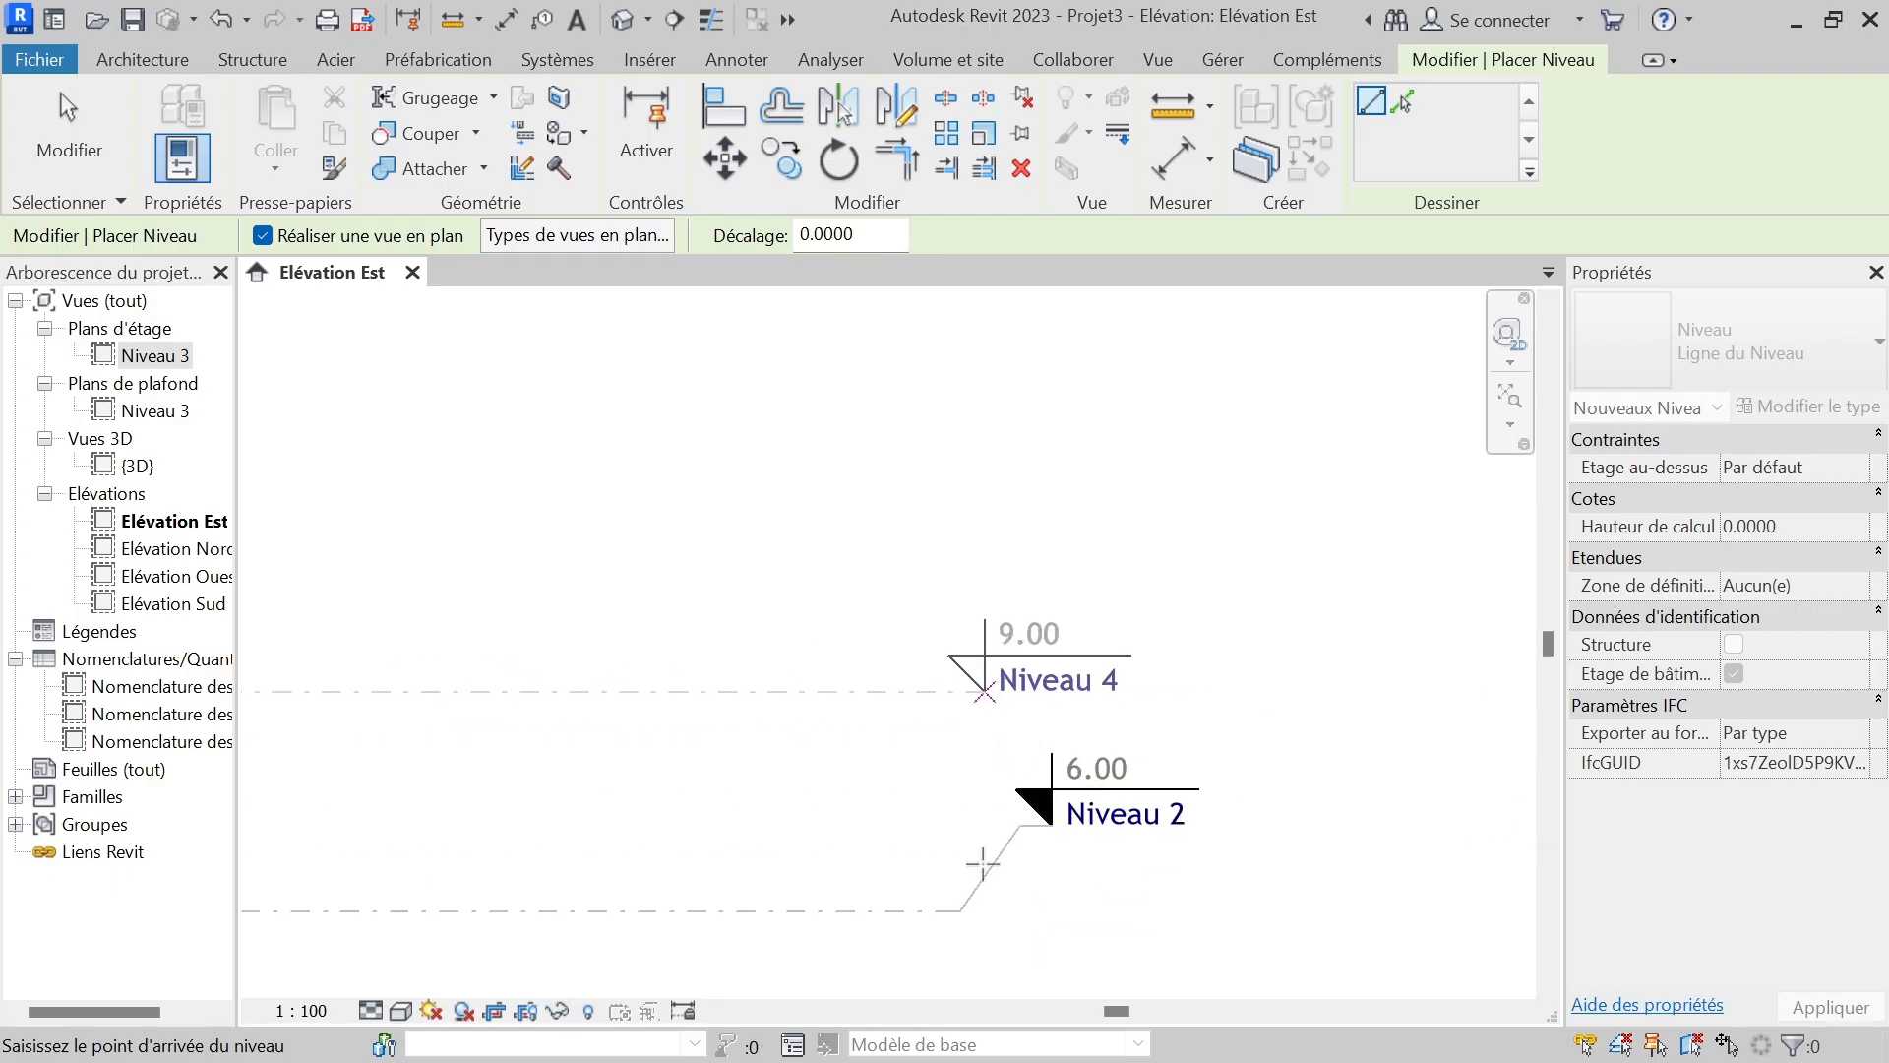
click(961, 910)
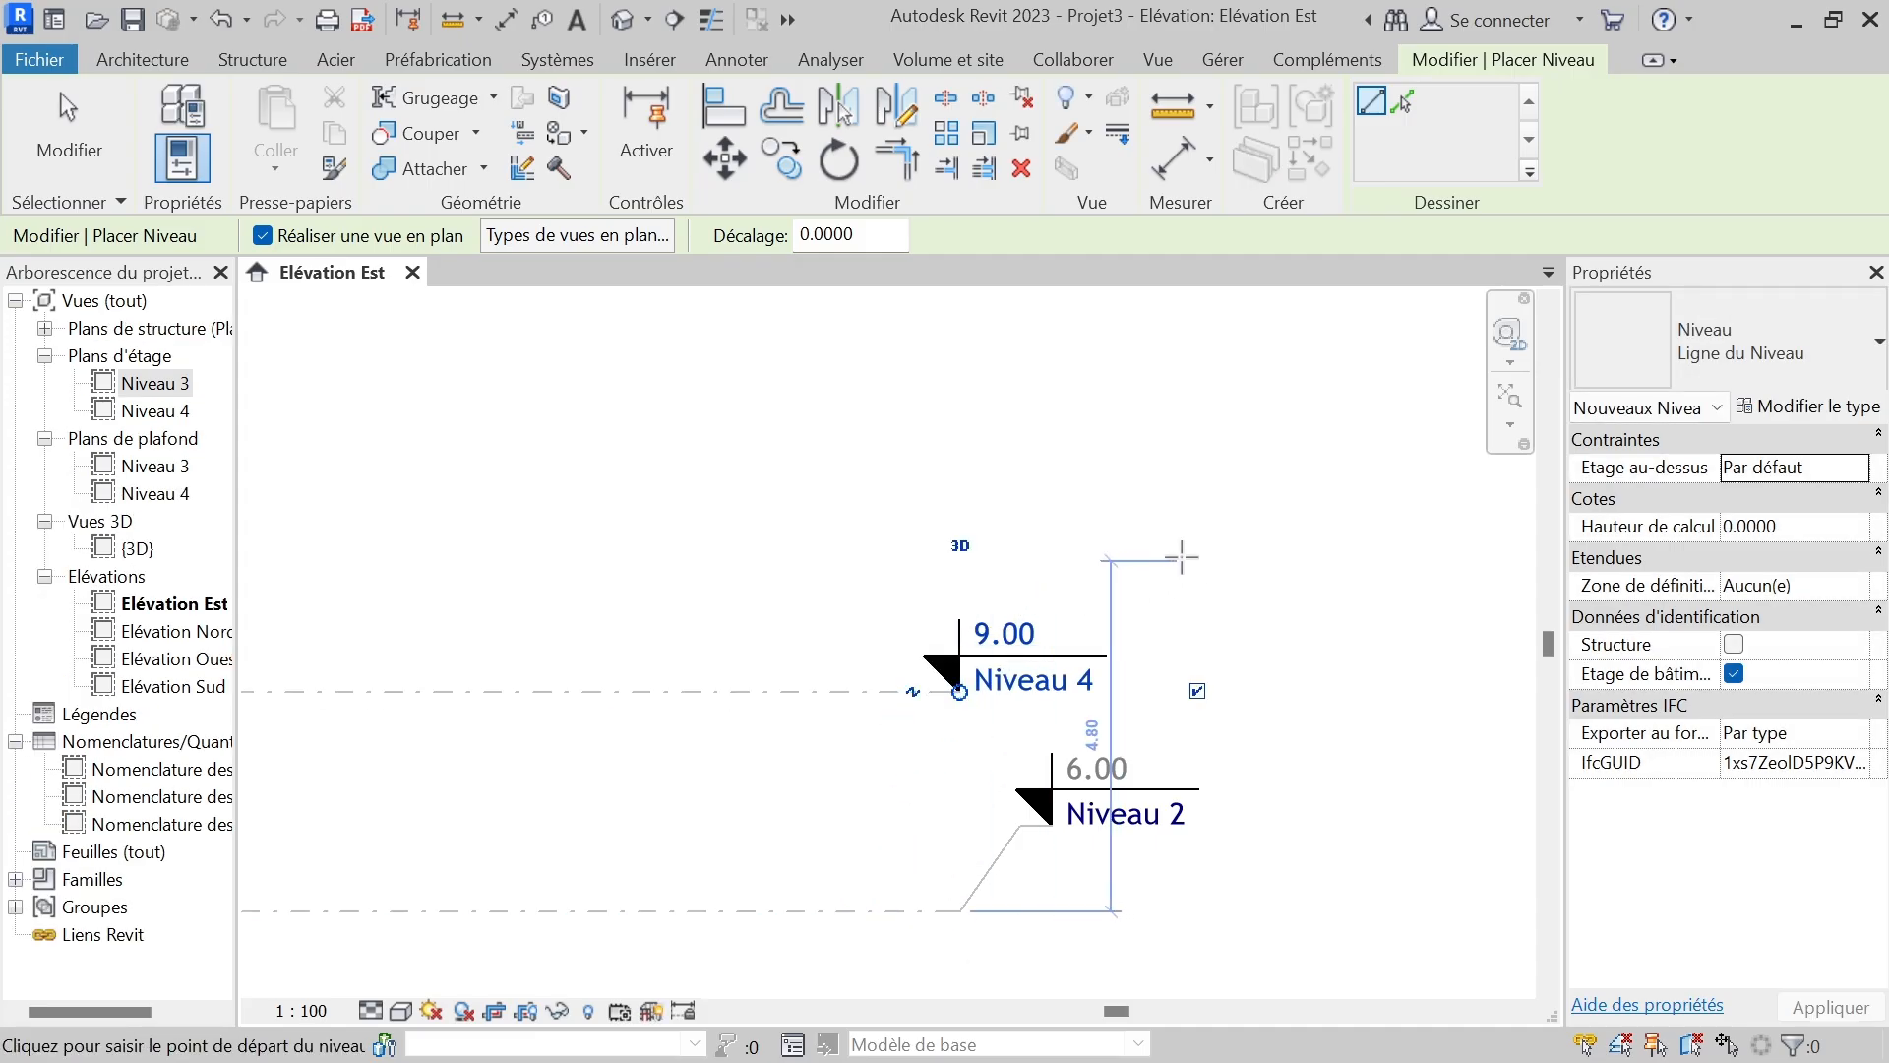
right_click(1113, 495)
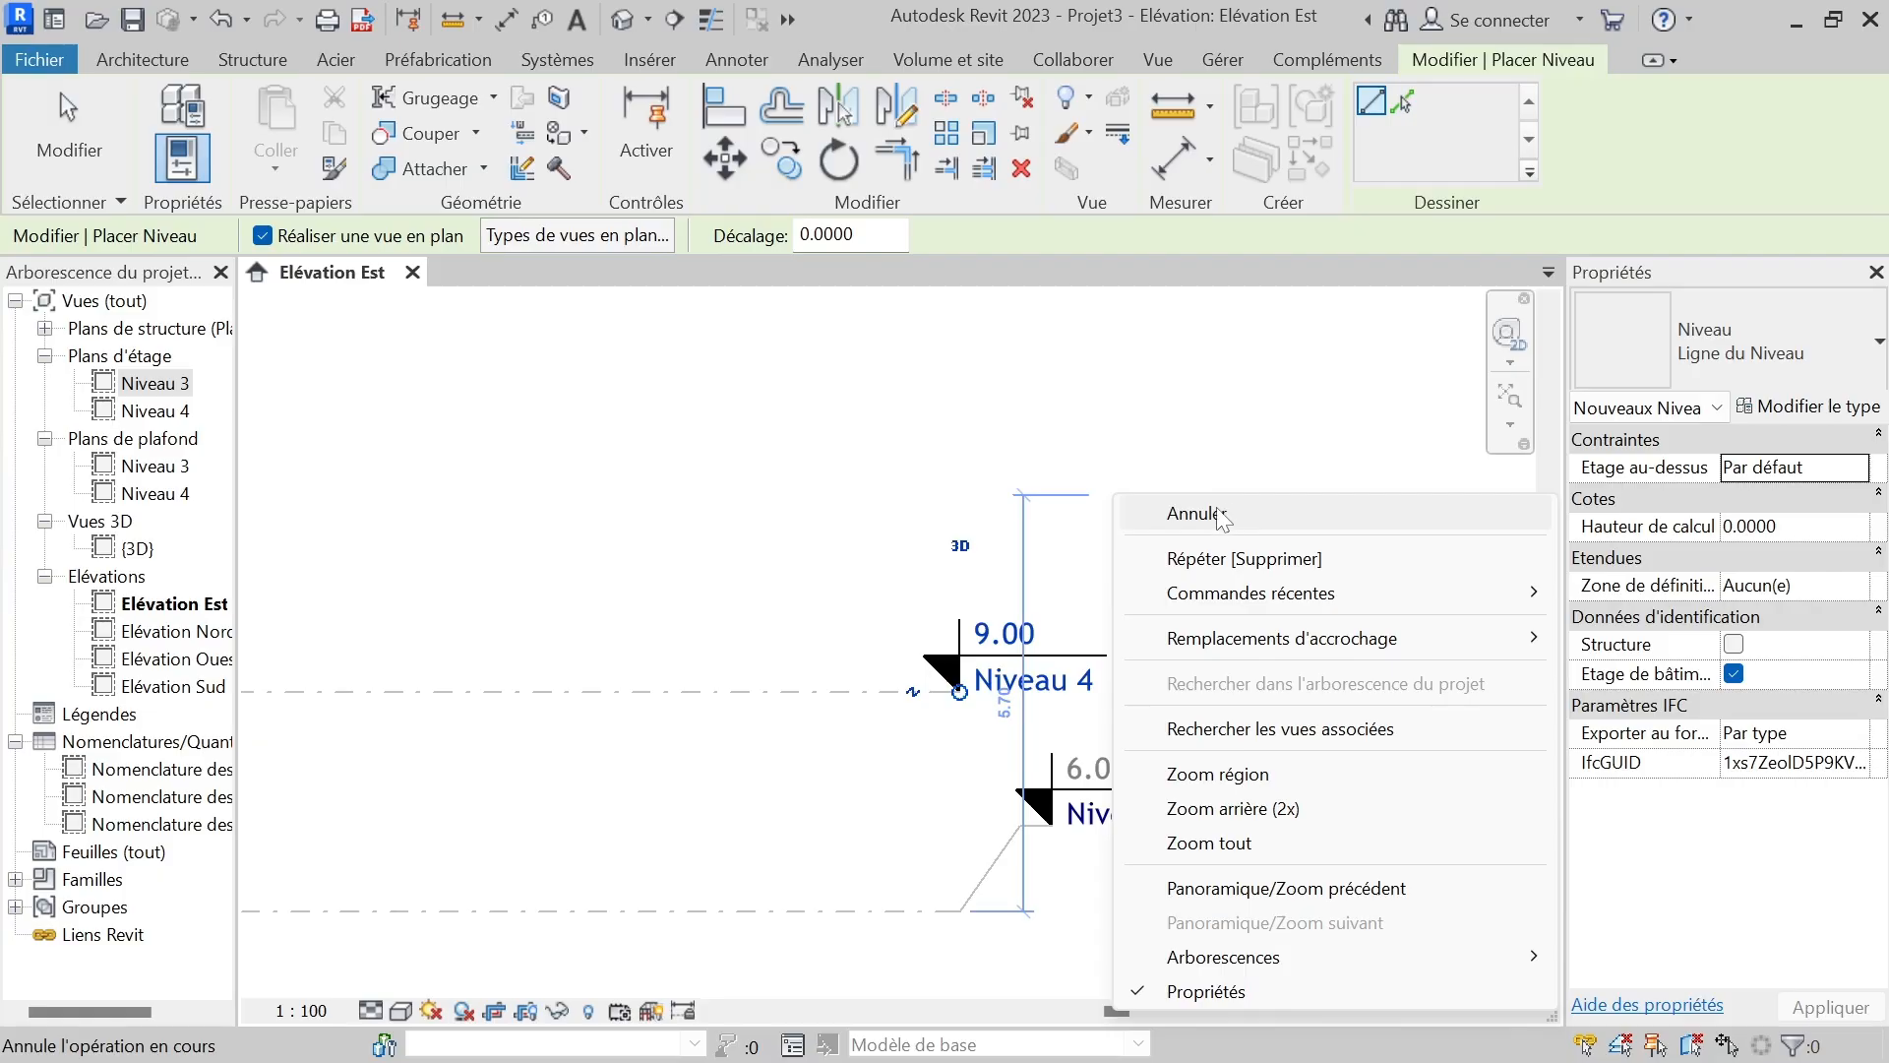
key(Escape)
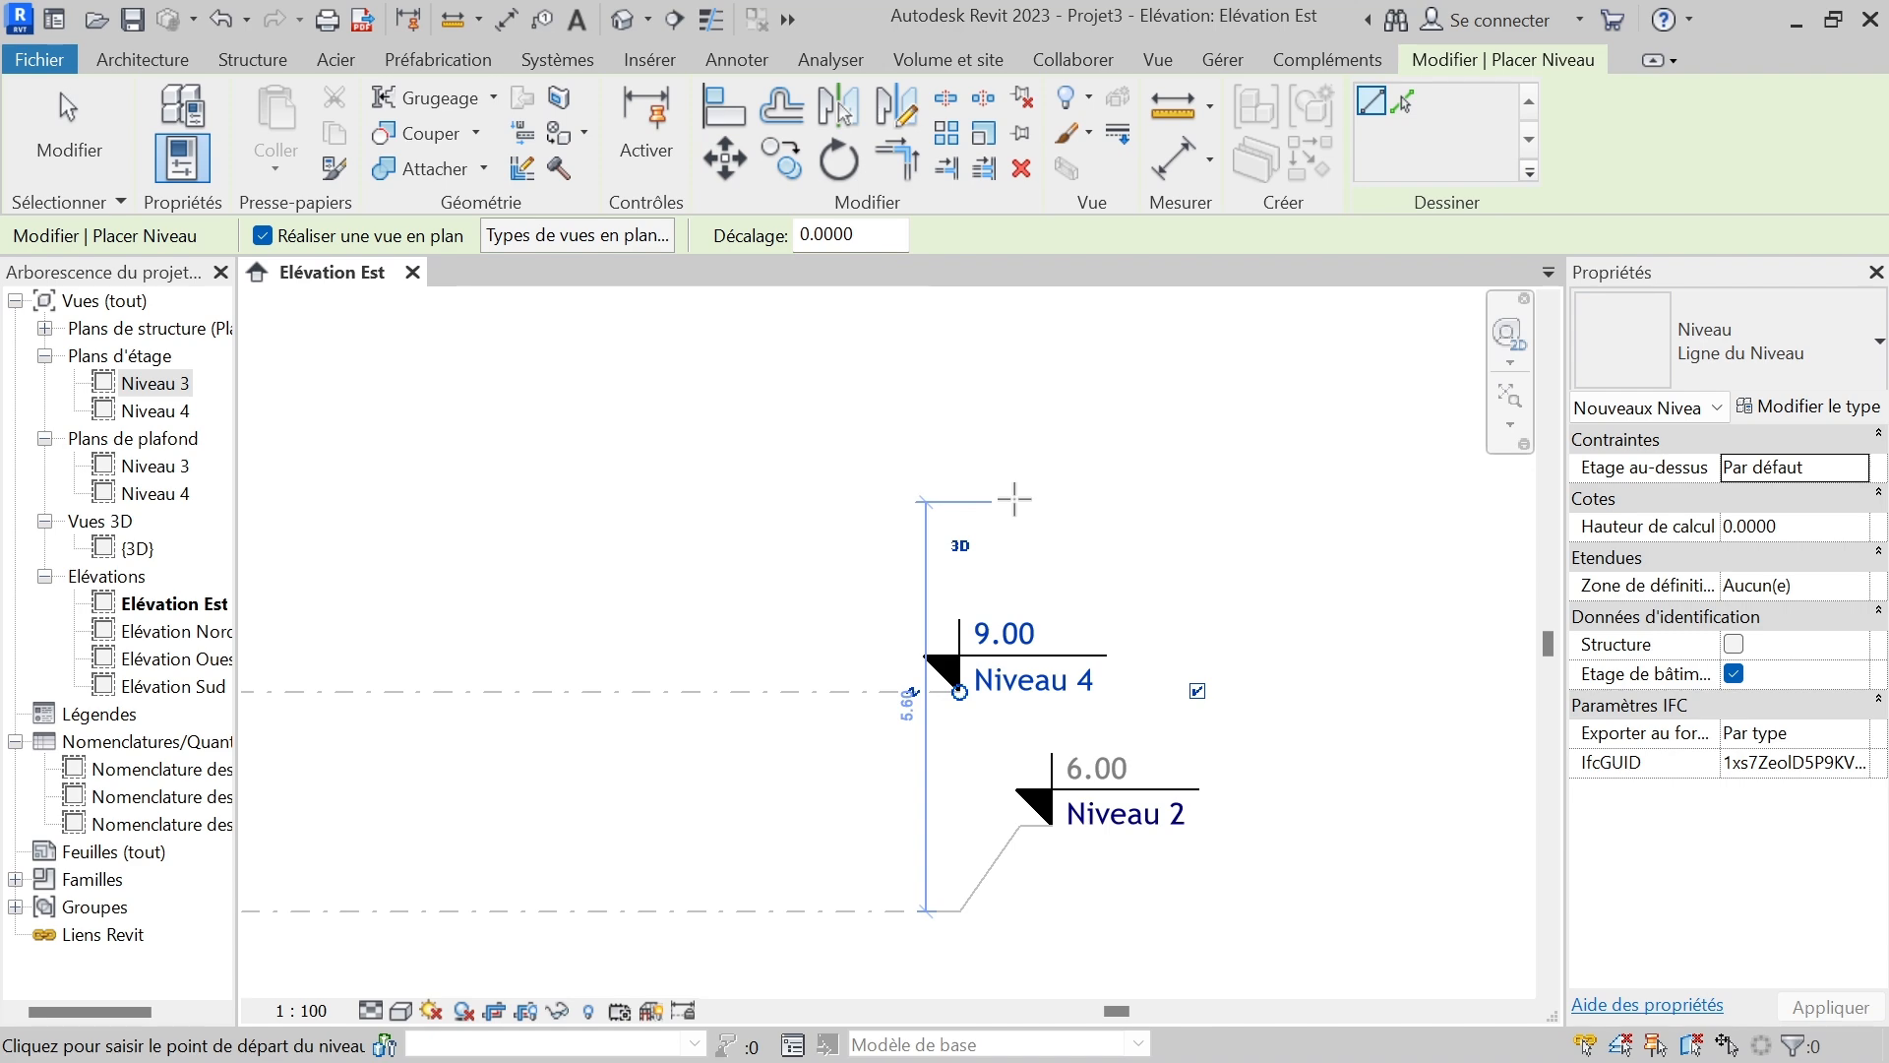
key(Escape)
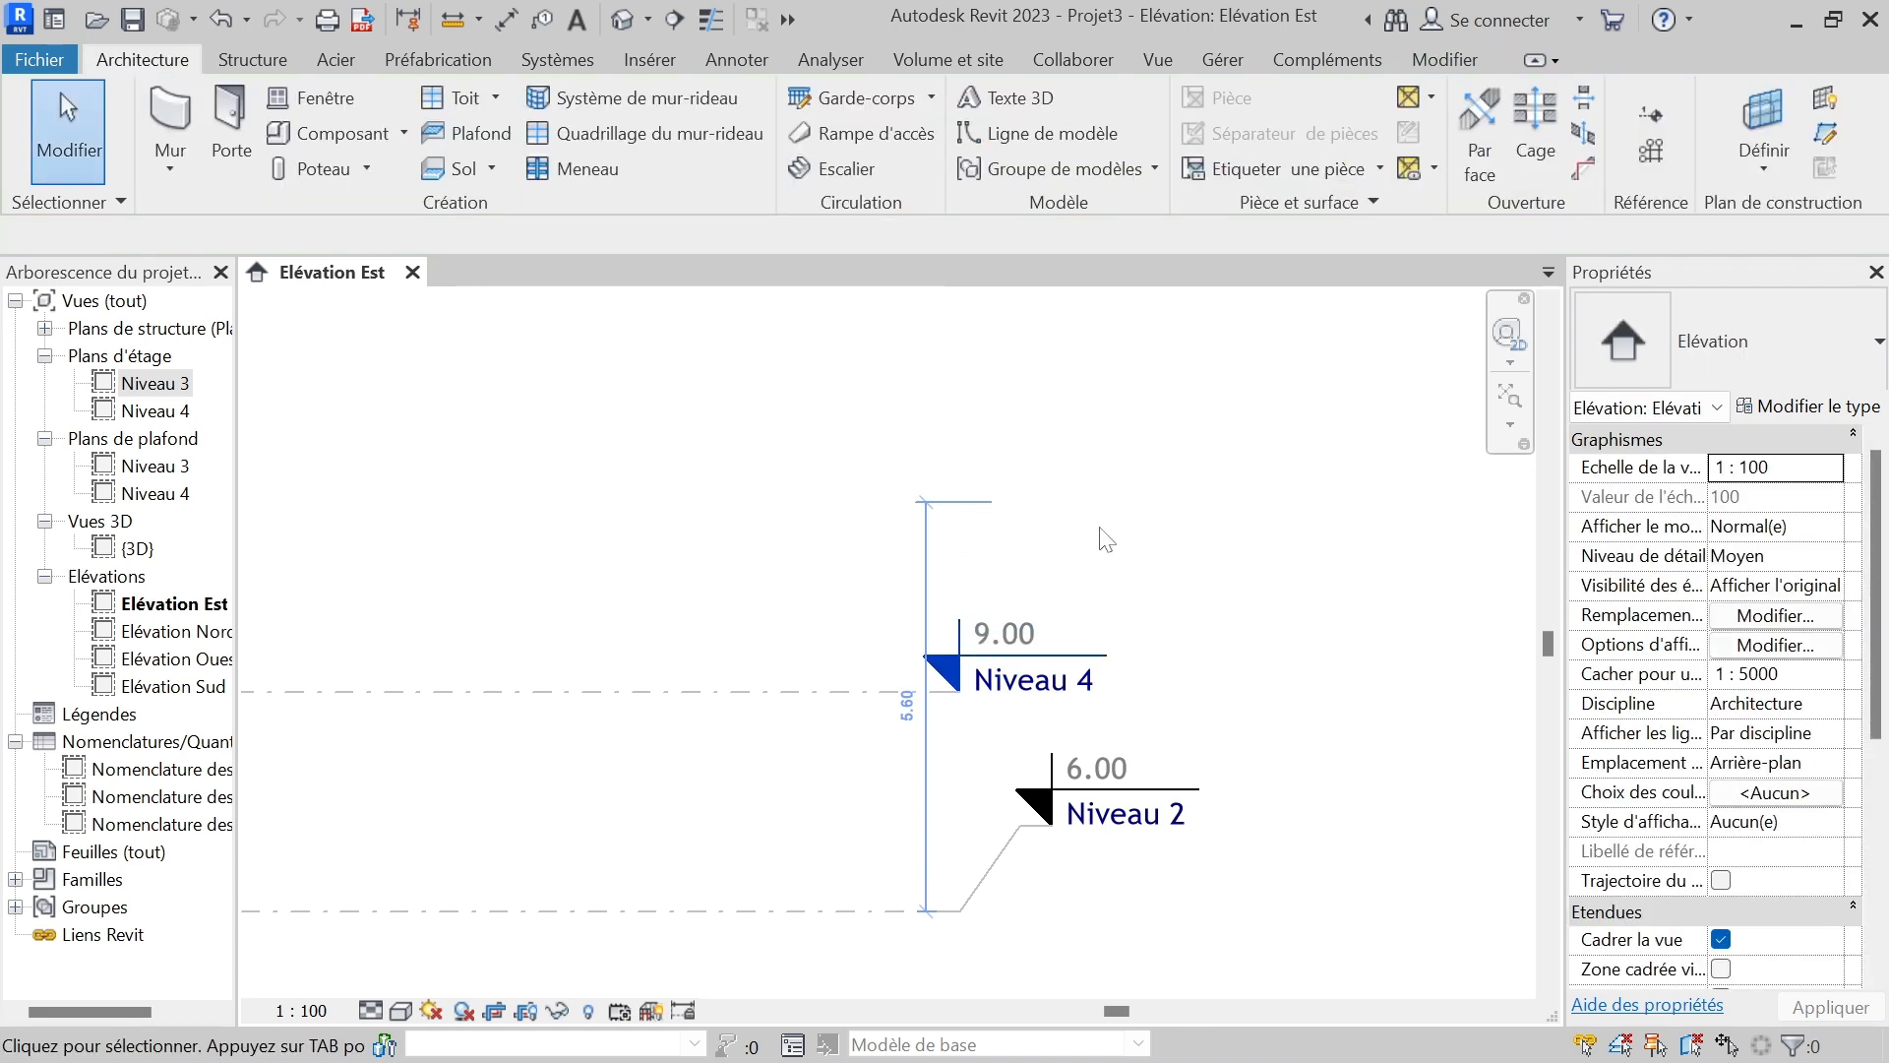
- Compare the new top level's line and head with the Niveau 2 and Niveau 3 levels in the east elevation
scroll(1269, 669, down, 3)
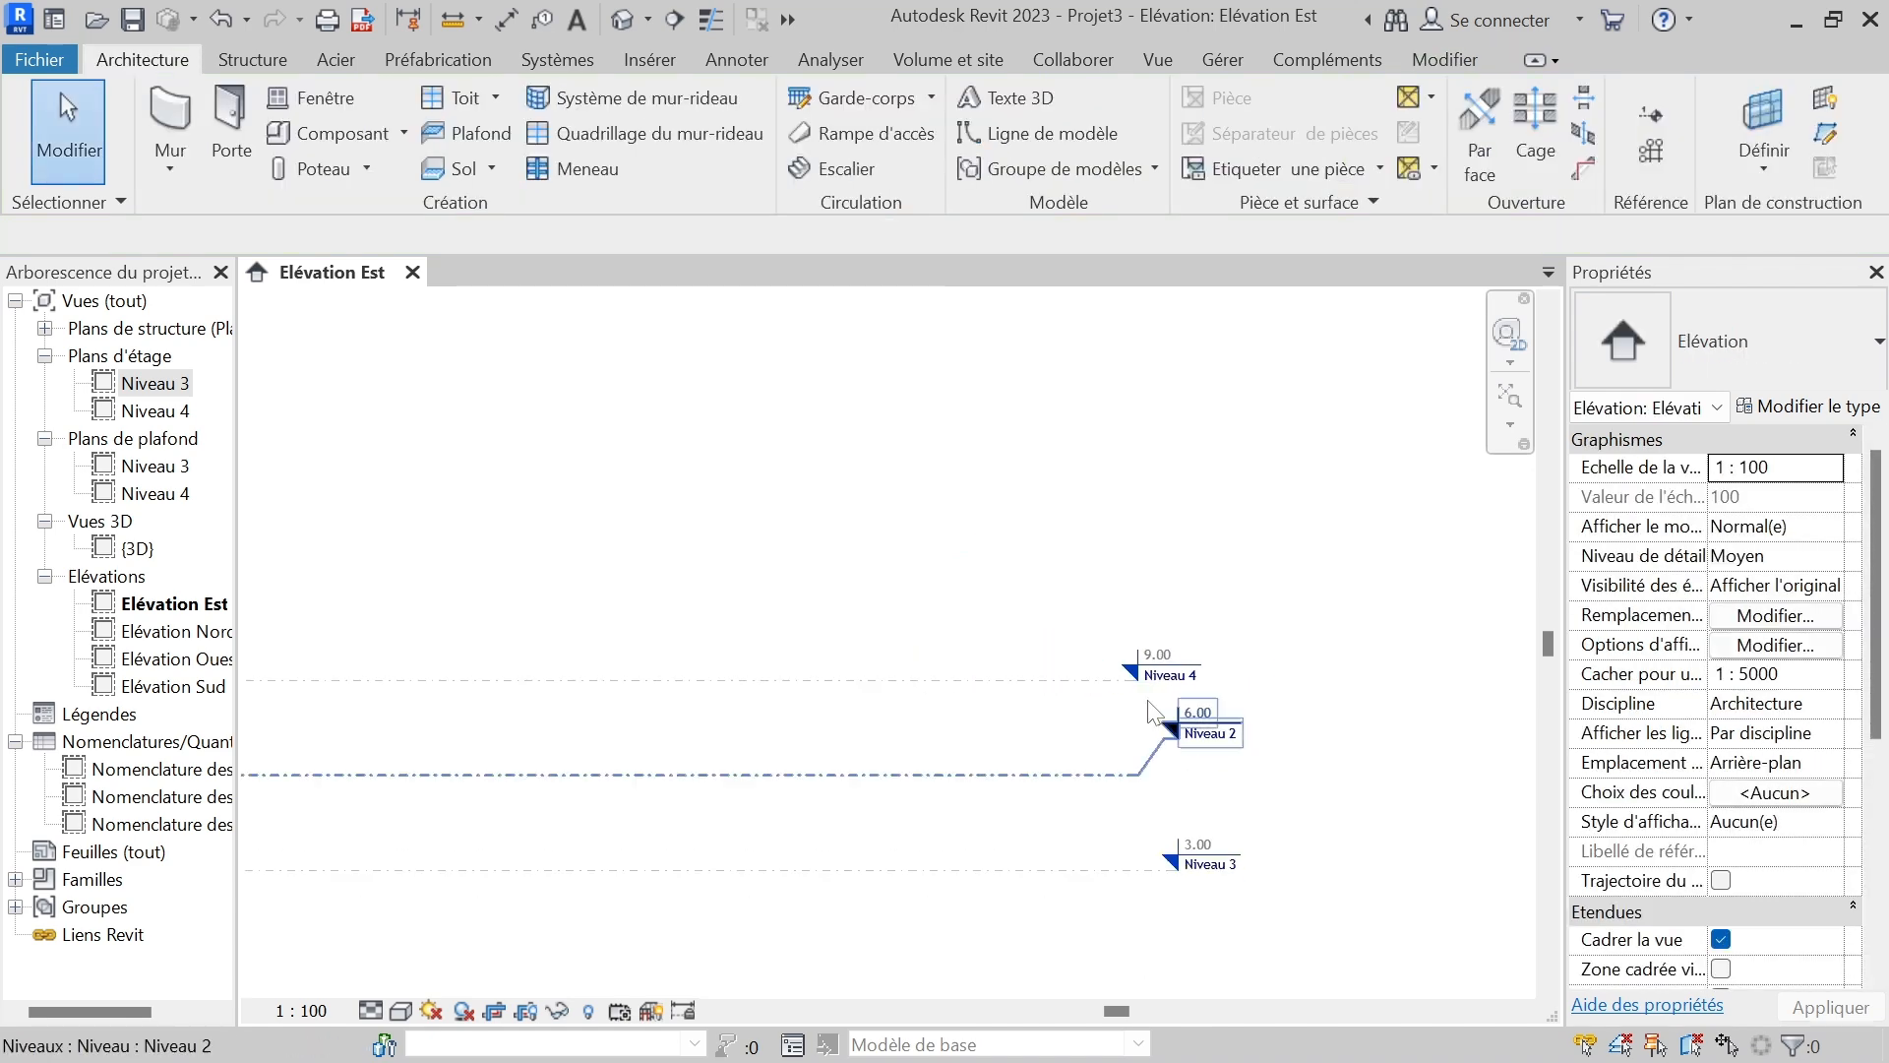
scroll(1131, 698, up, 5)
scroll(1217, 700, down, 5)
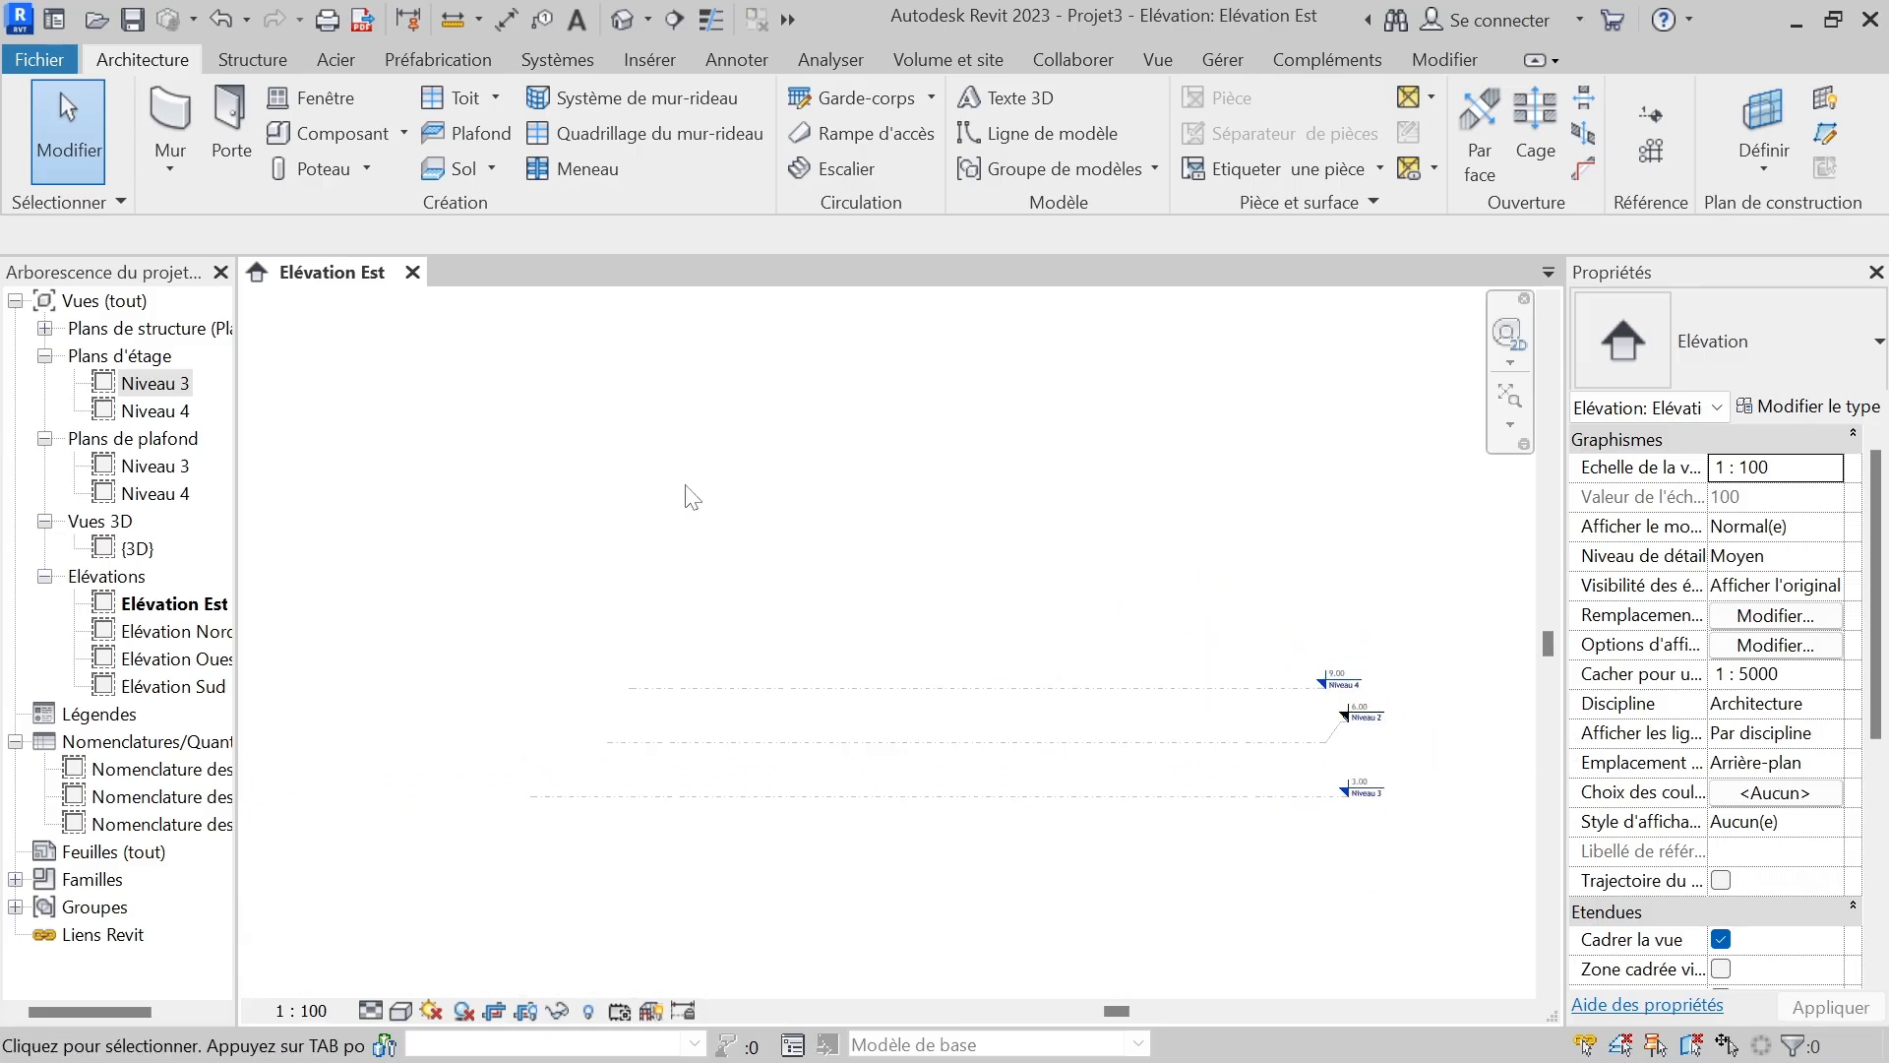
scroll(689, 497, down, 2)
scroll(1083, 679, up, 5)
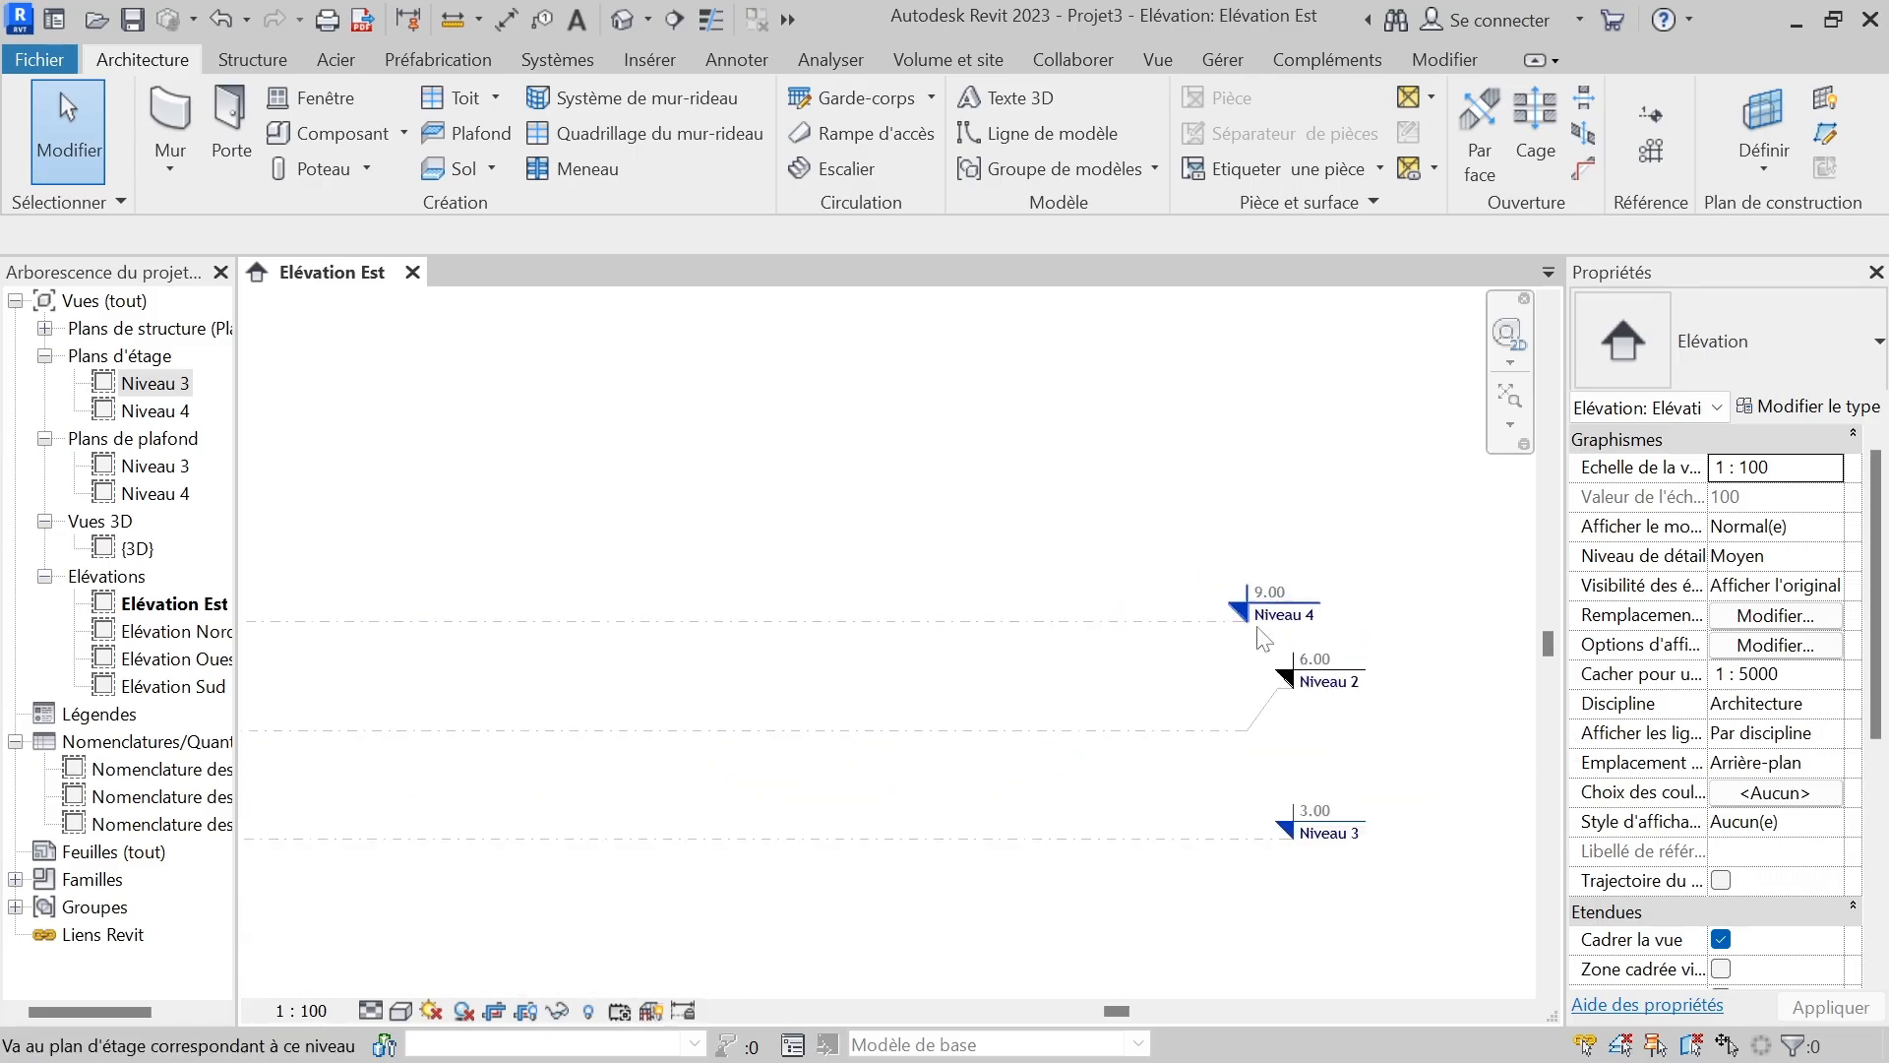
scroll(1279, 590, up, 3)
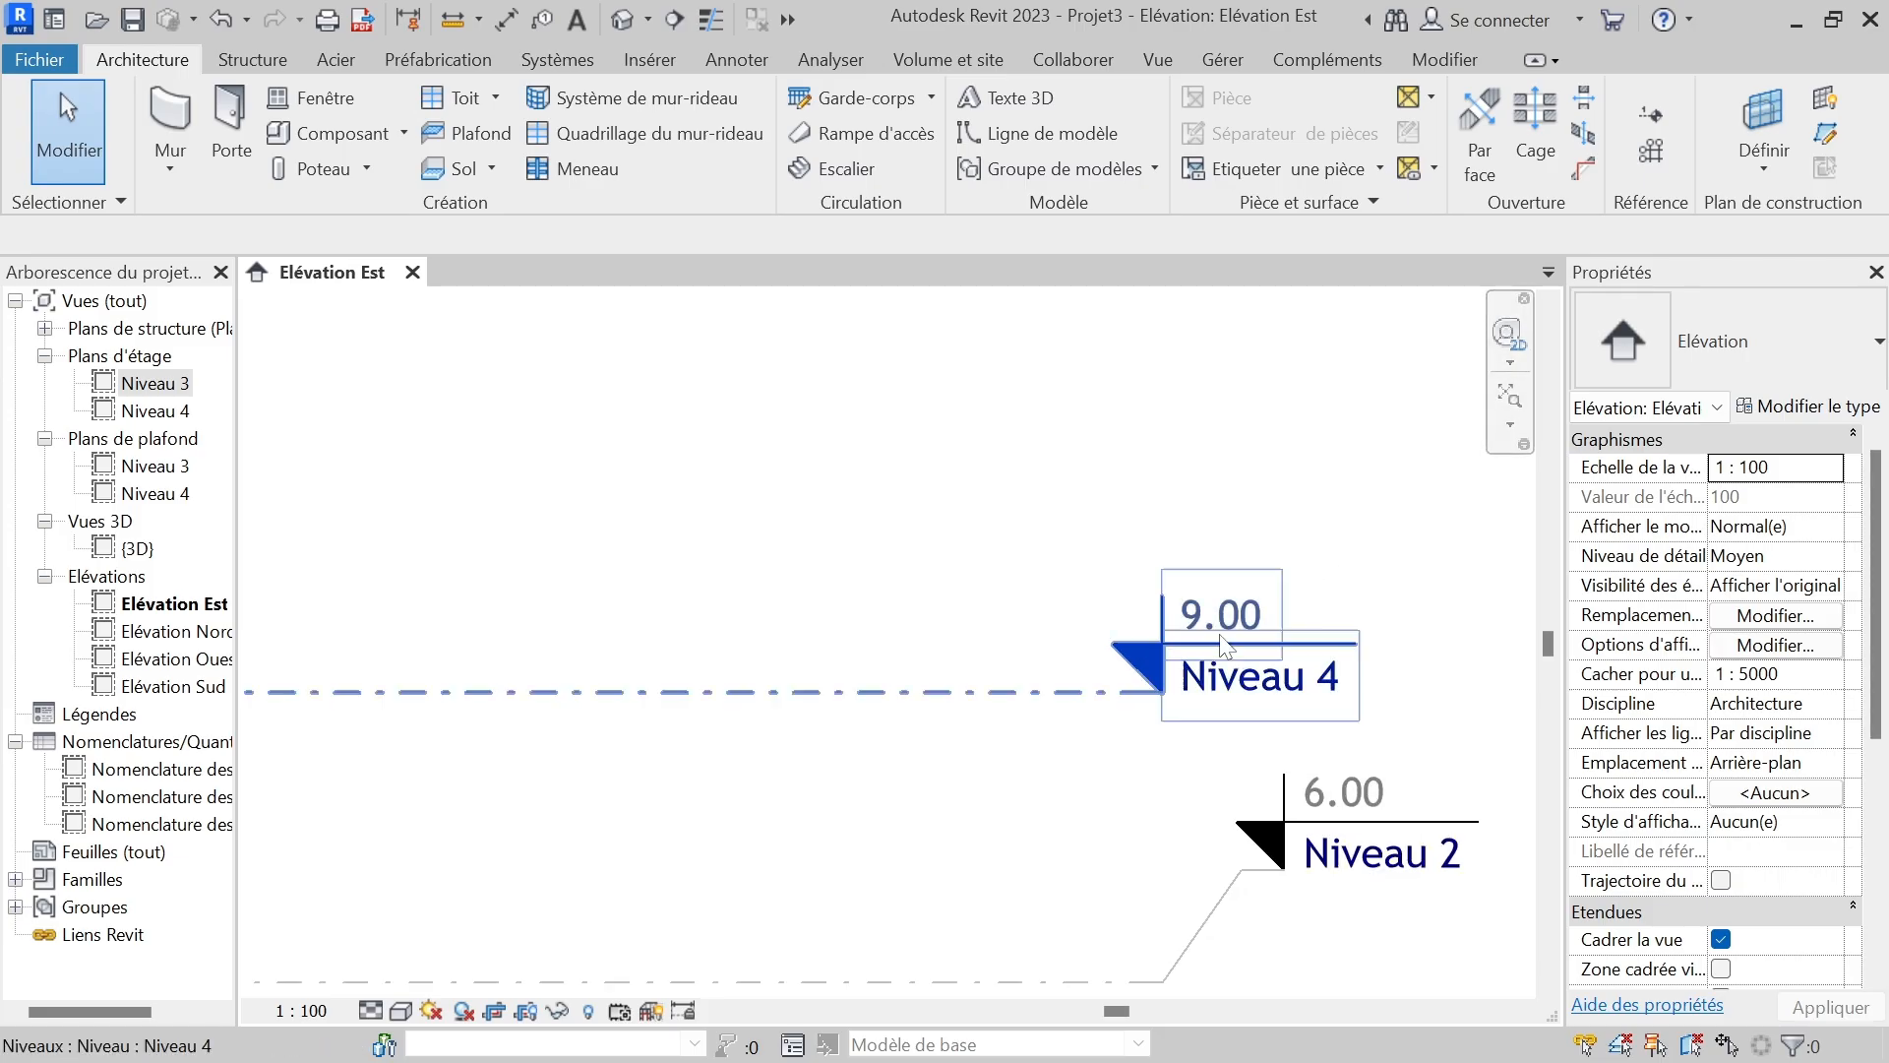
scroll(1090, 815, down, 2)
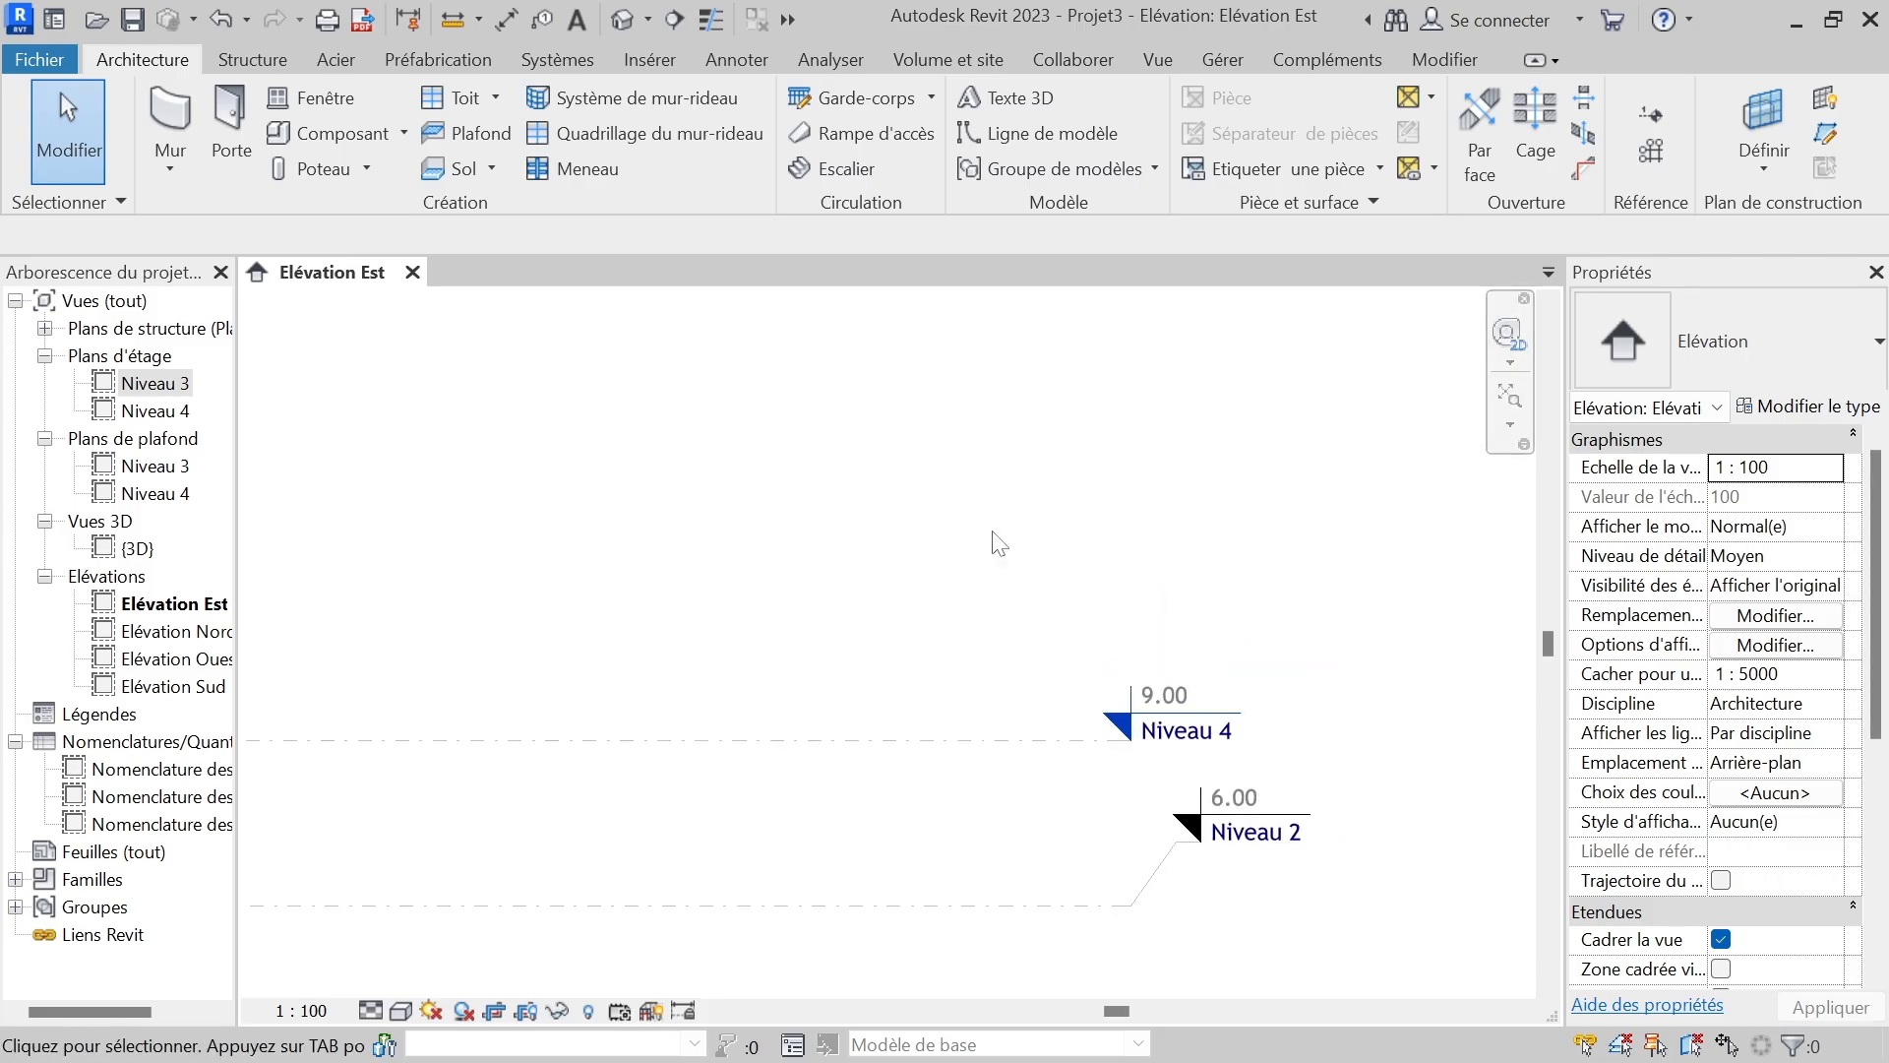
scroll(1429, 620, down, 2)
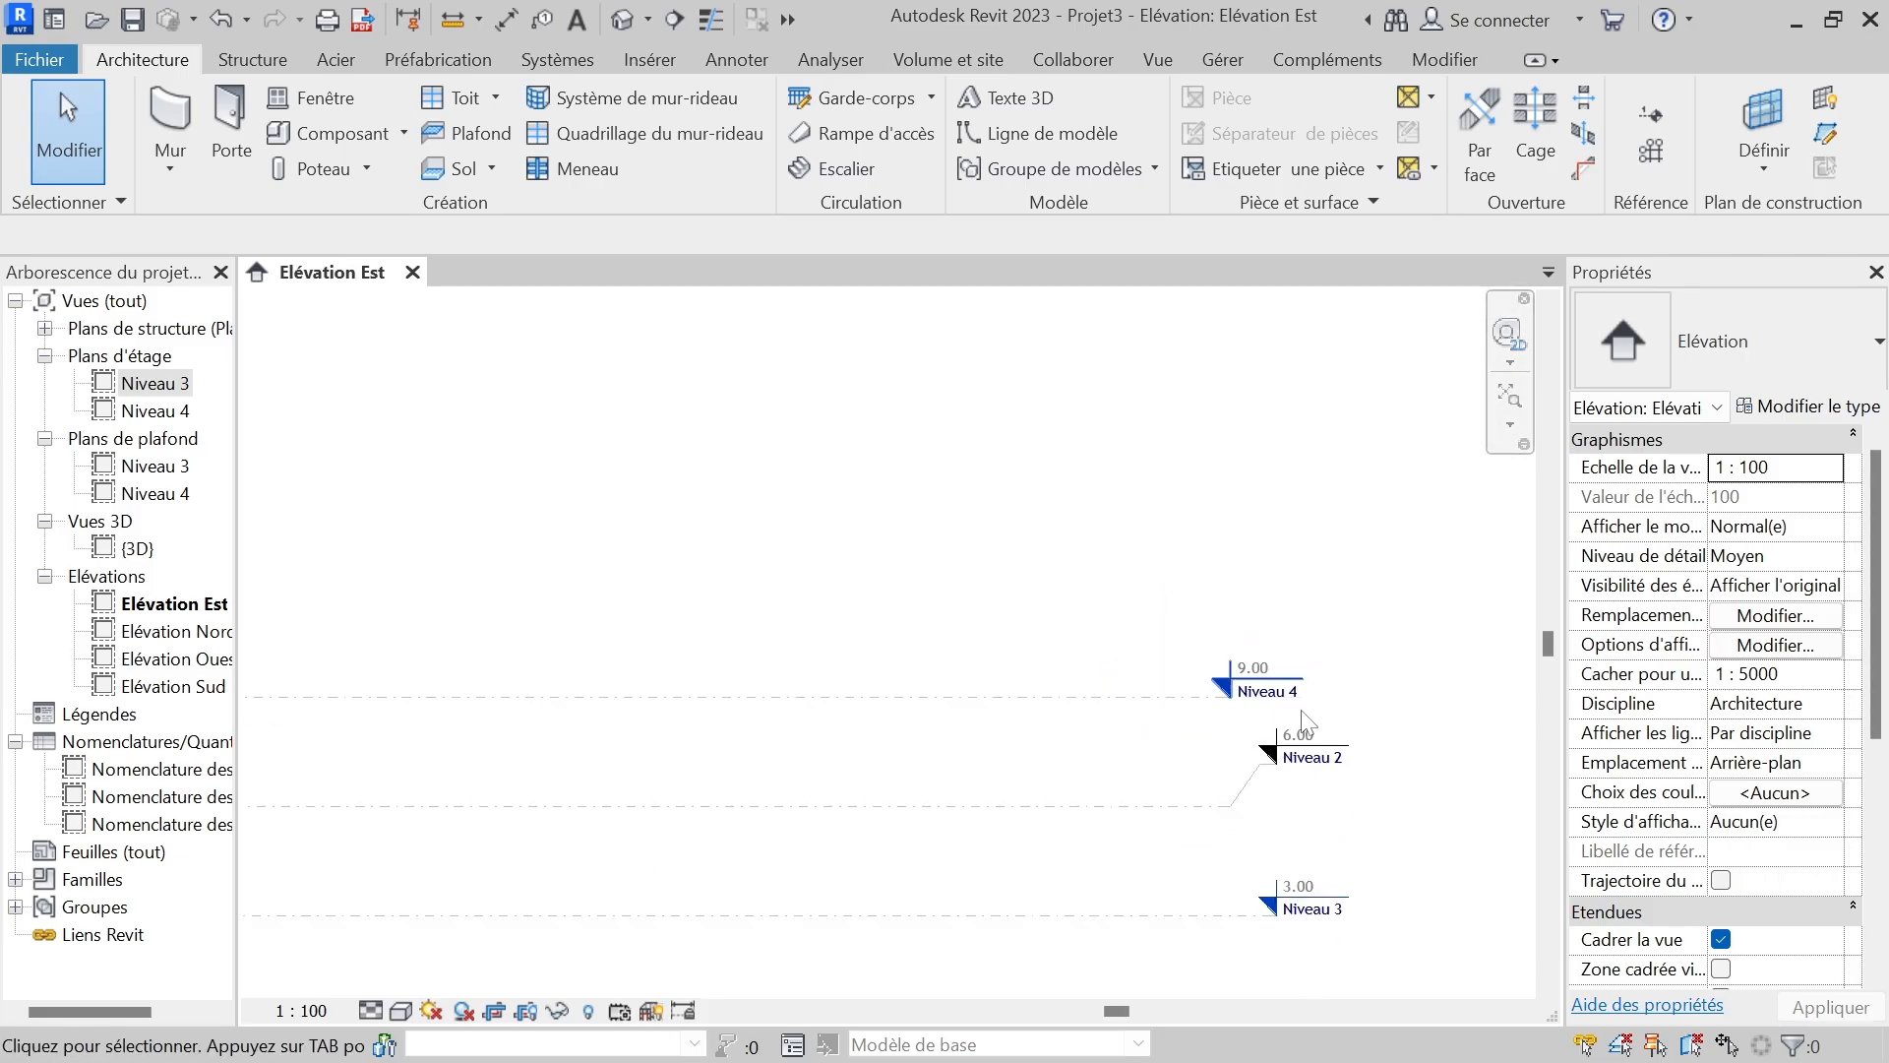
scroll(1127, 766, down, 1)
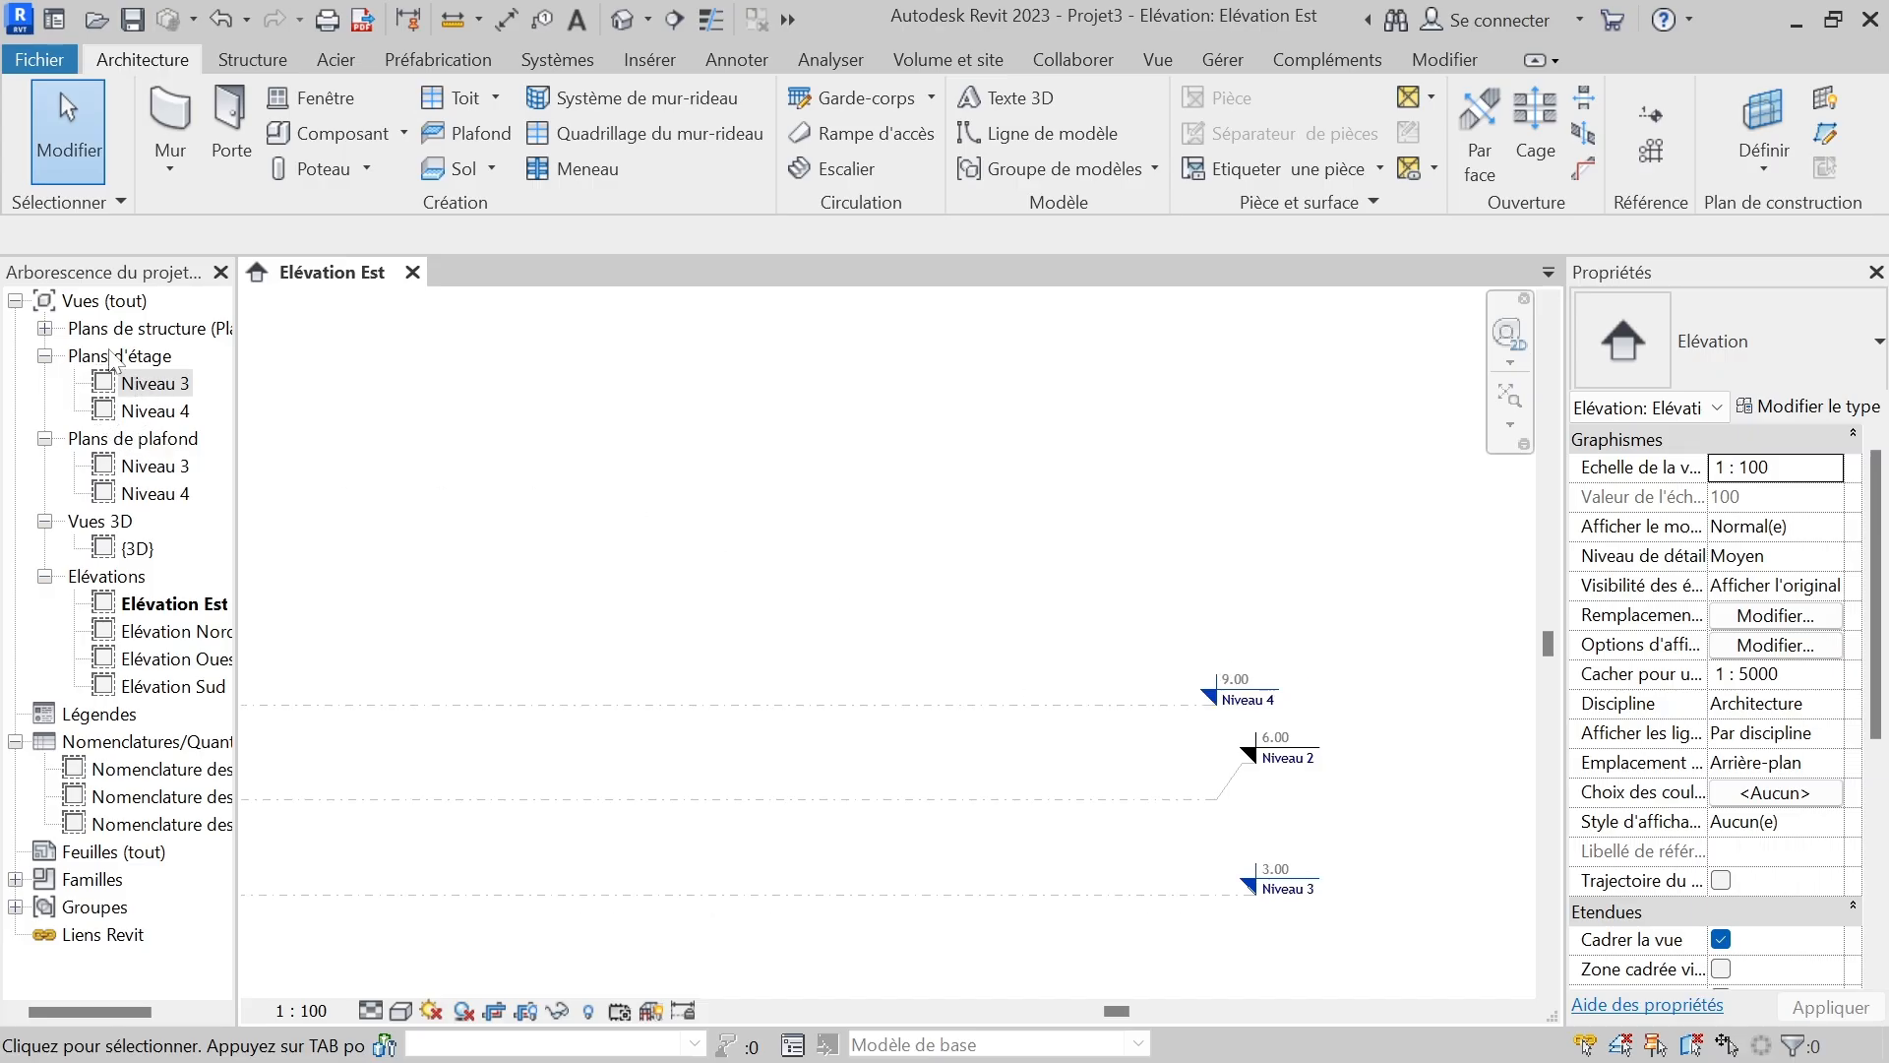
- Check the floor plan and ceiling plan views created for Niveau 4 against its level head in the elevation
click(154, 411)
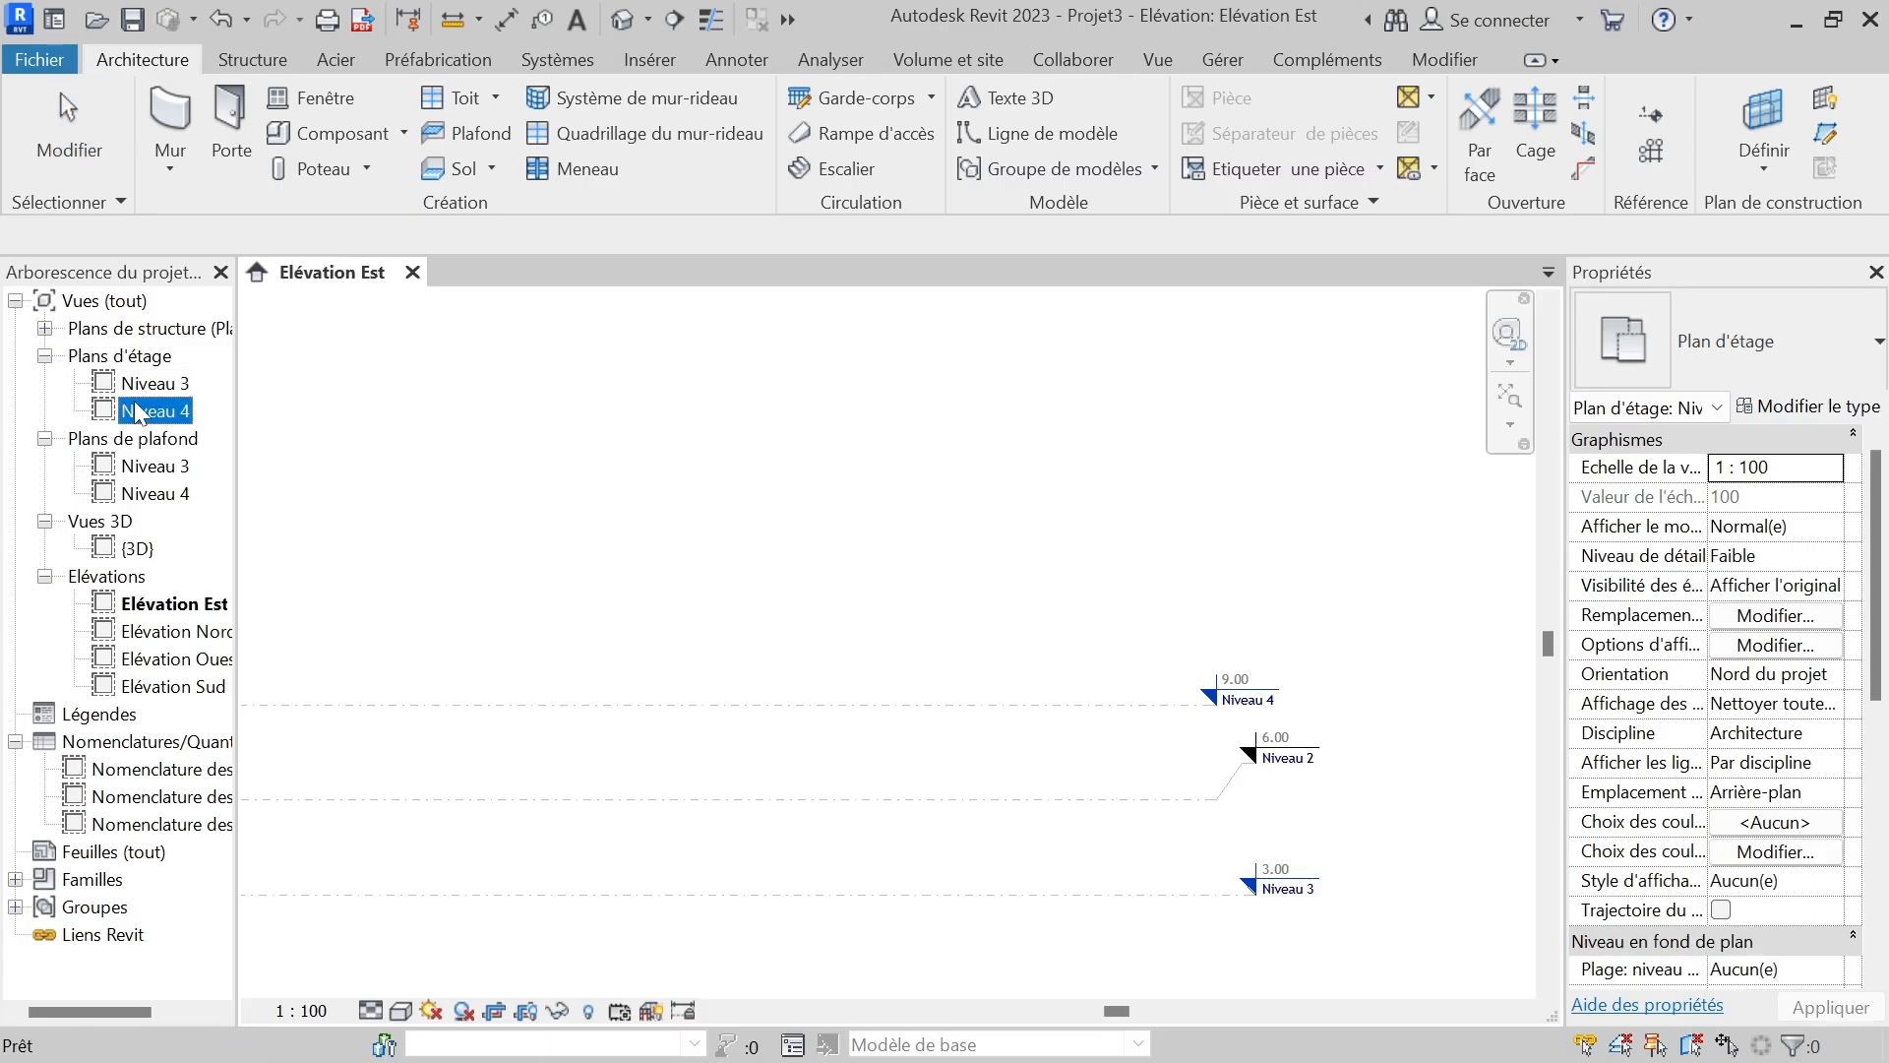
click(154, 494)
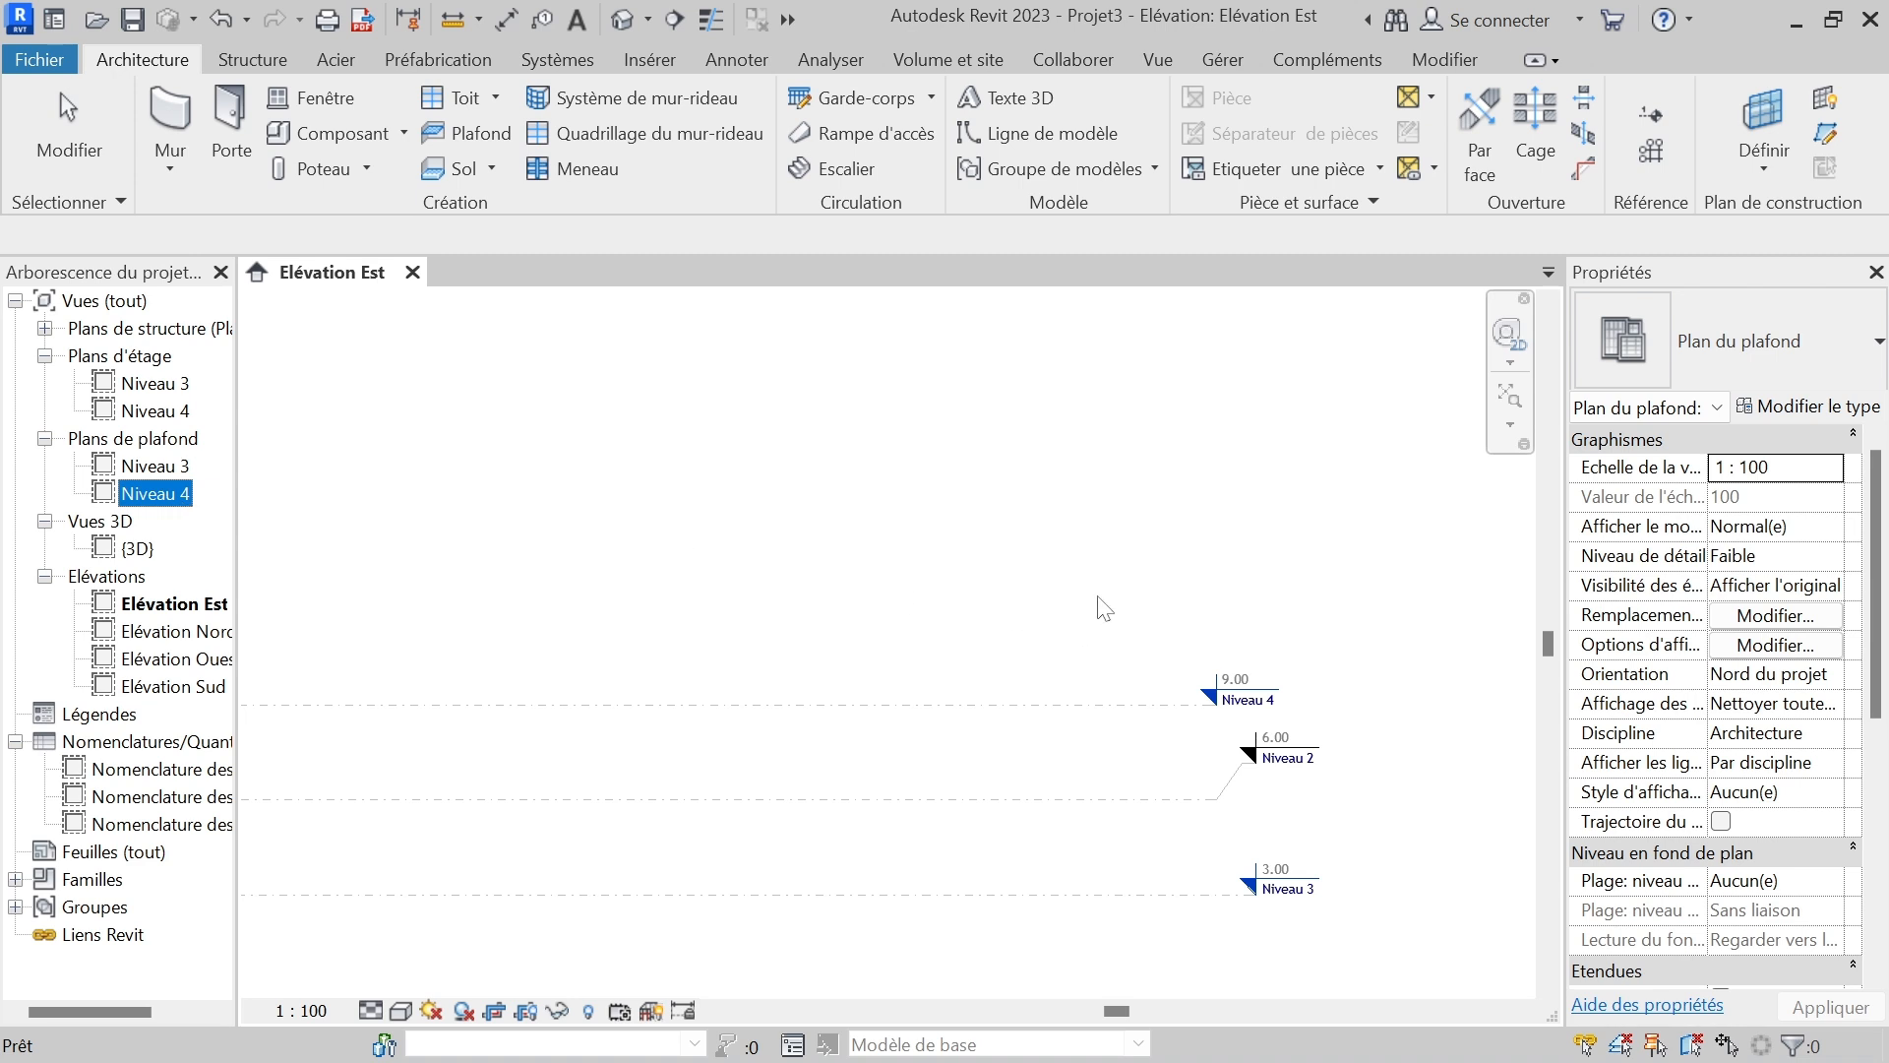
scroll(1170, 736, up, 2)
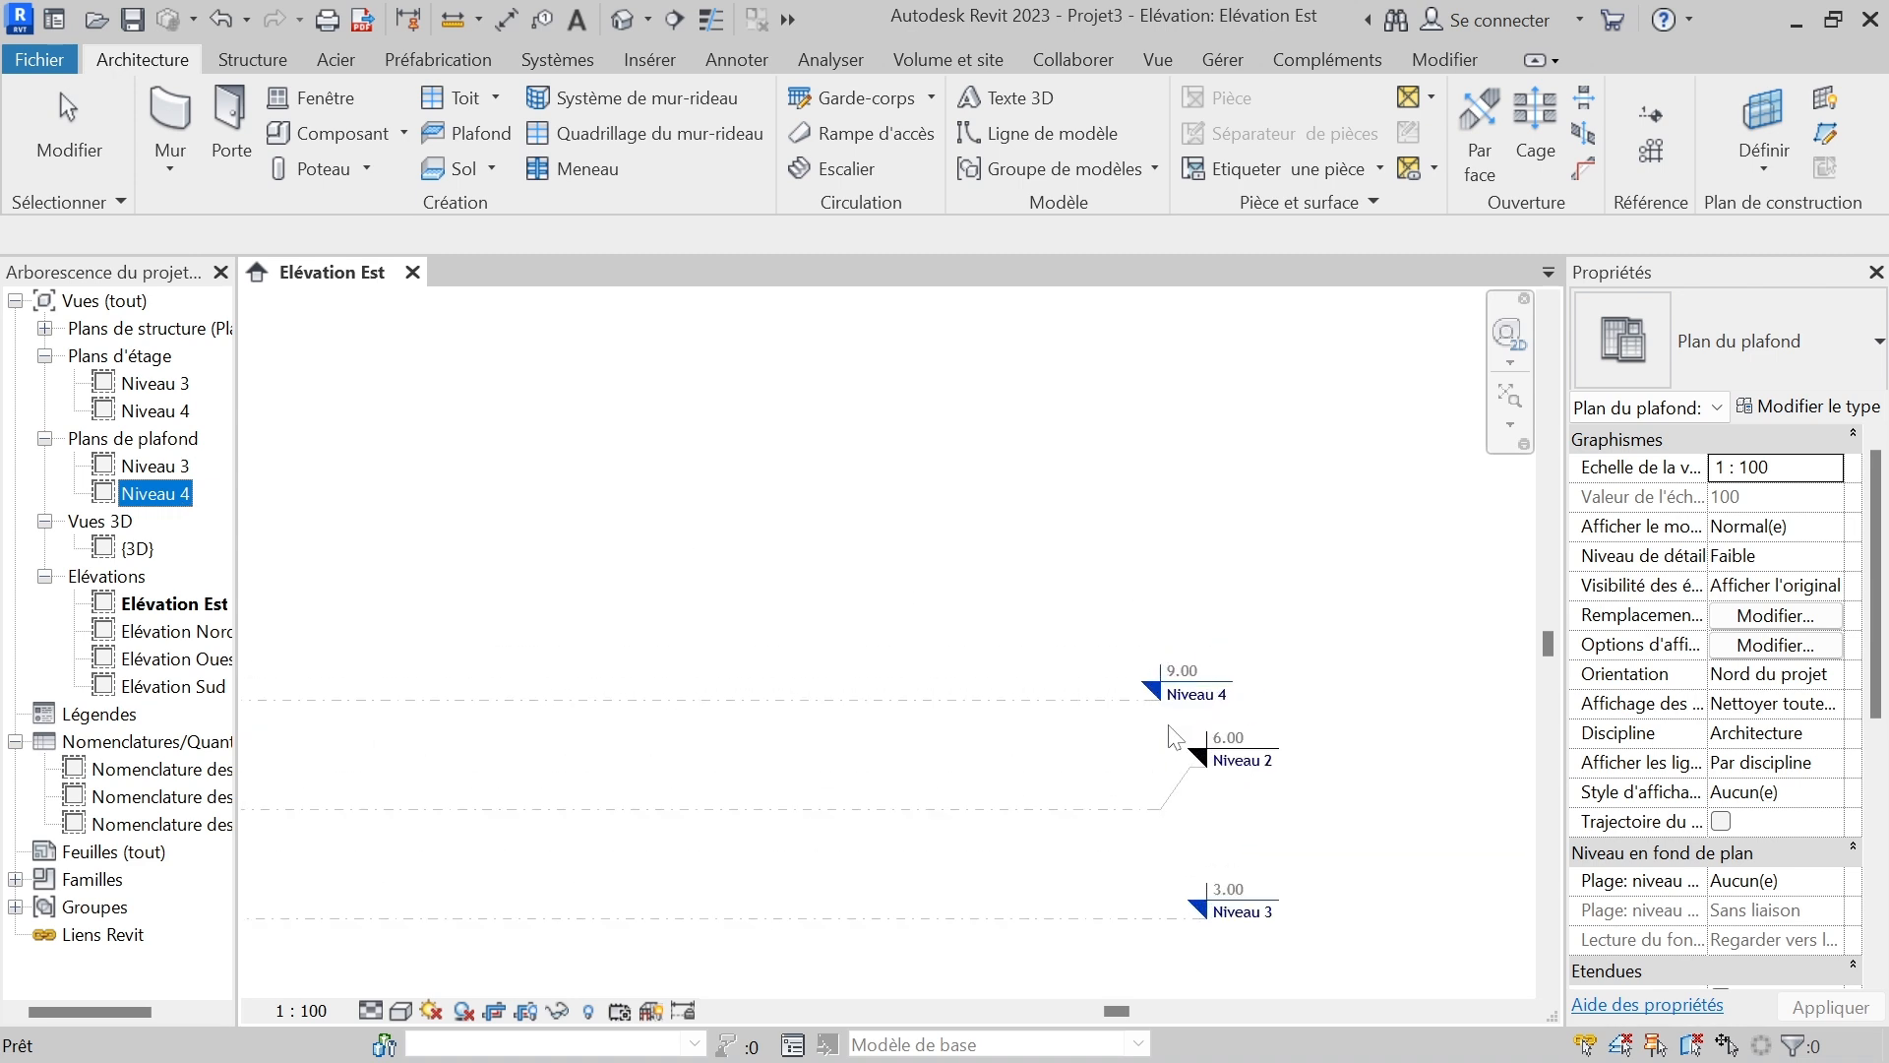
scroll(1171, 738, up, 3)
scroll(1137, 719, down, 5)
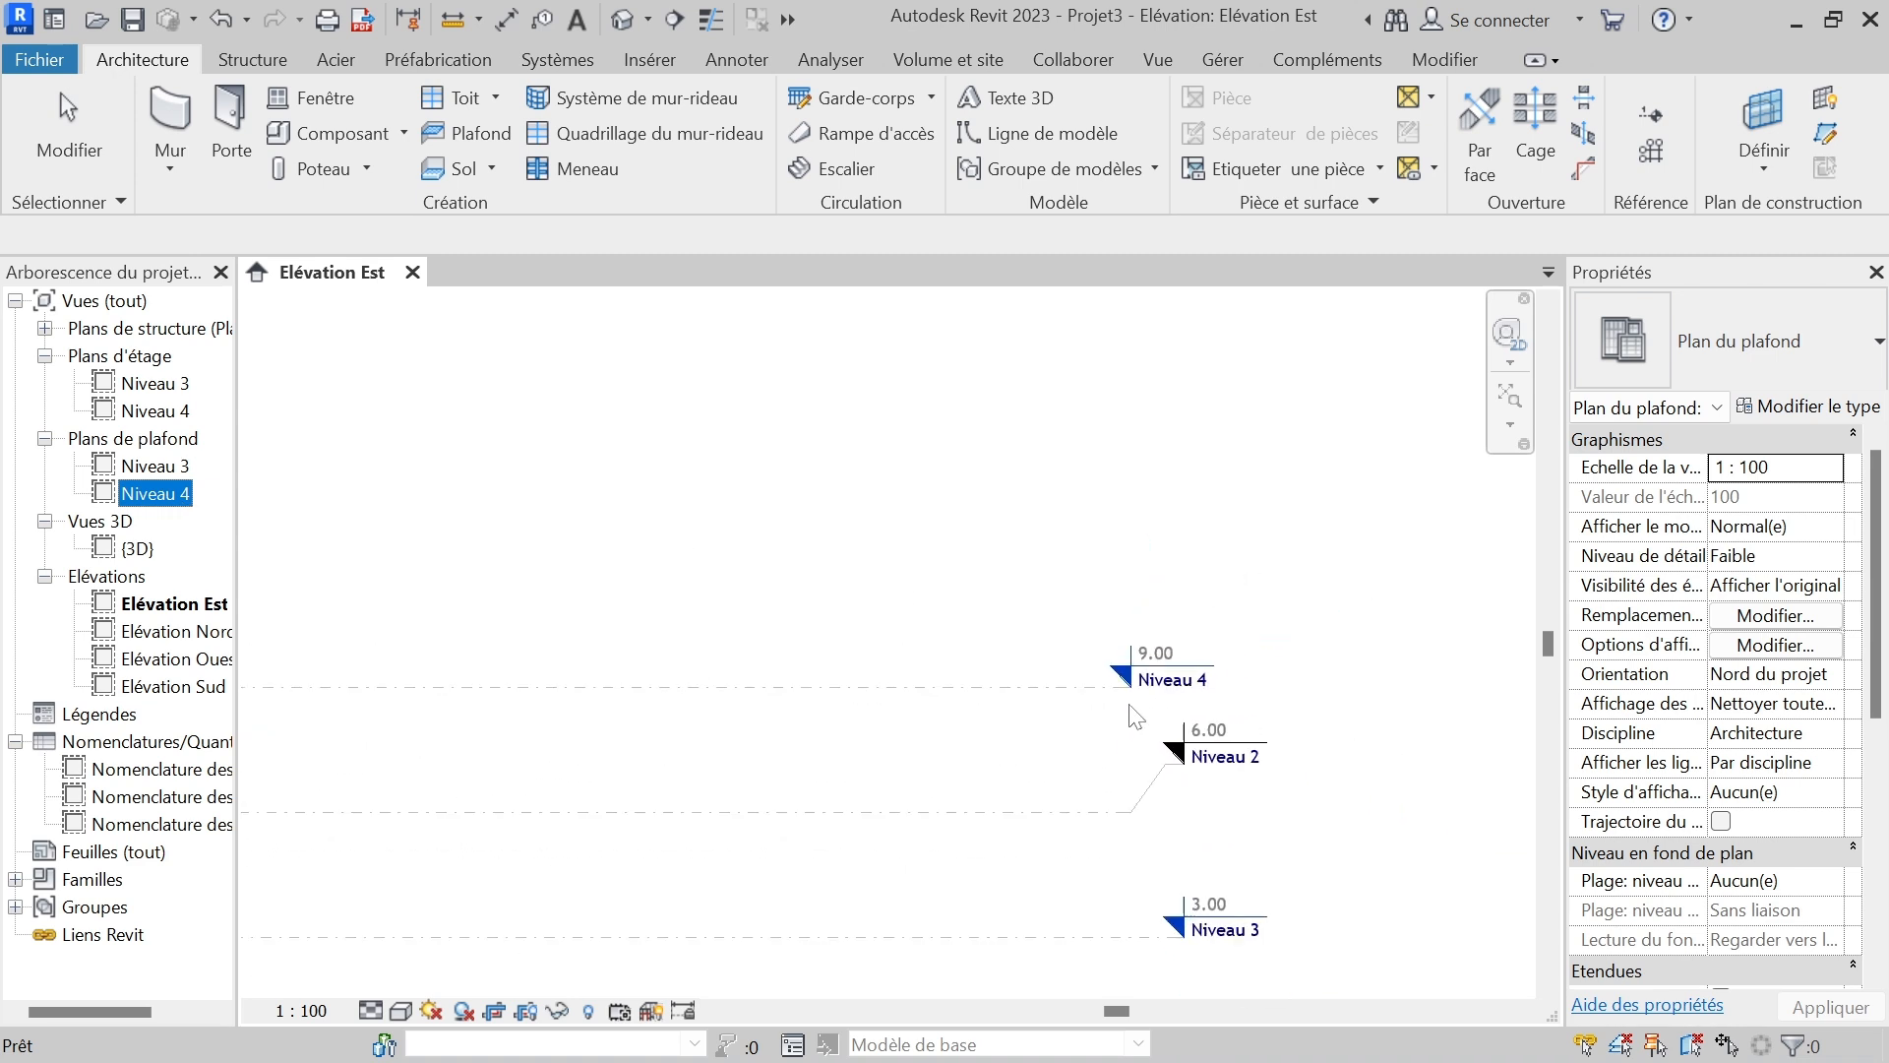
scroll(1168, 682, up, 5)
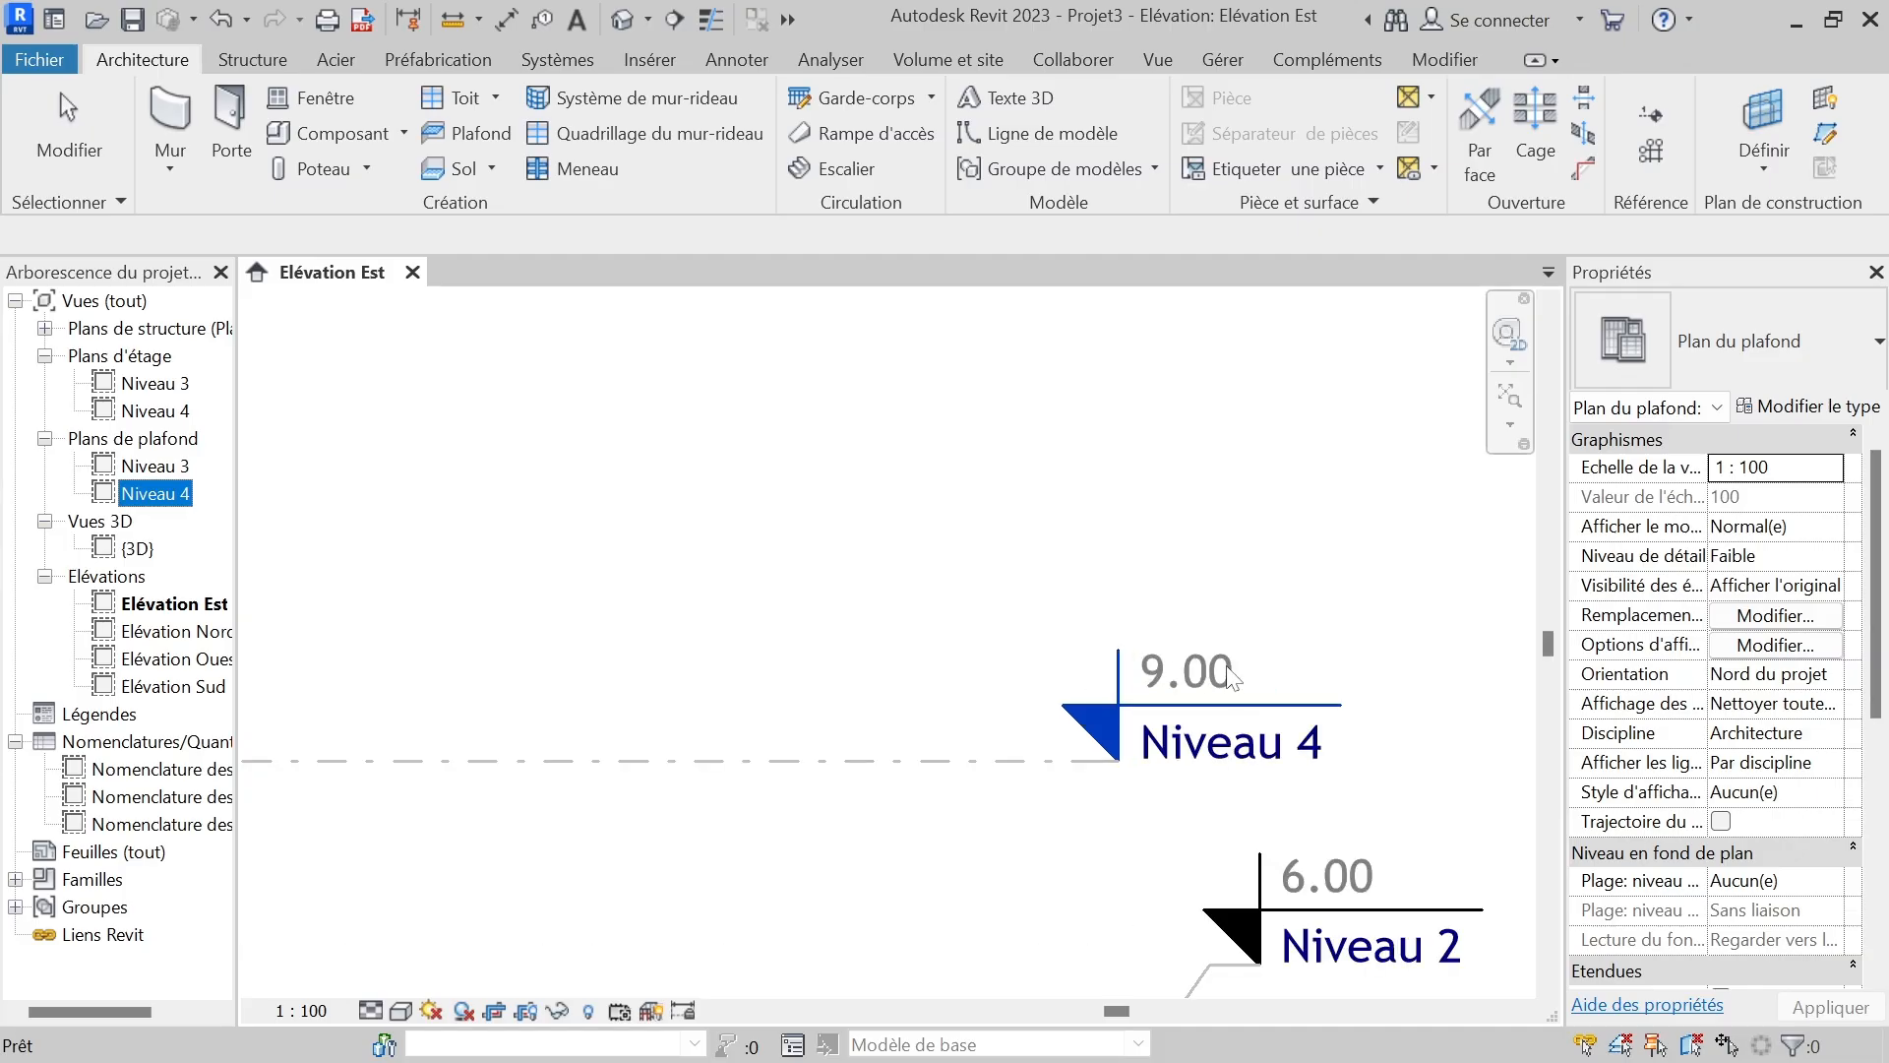
scroll(1082, 551, down, 2)
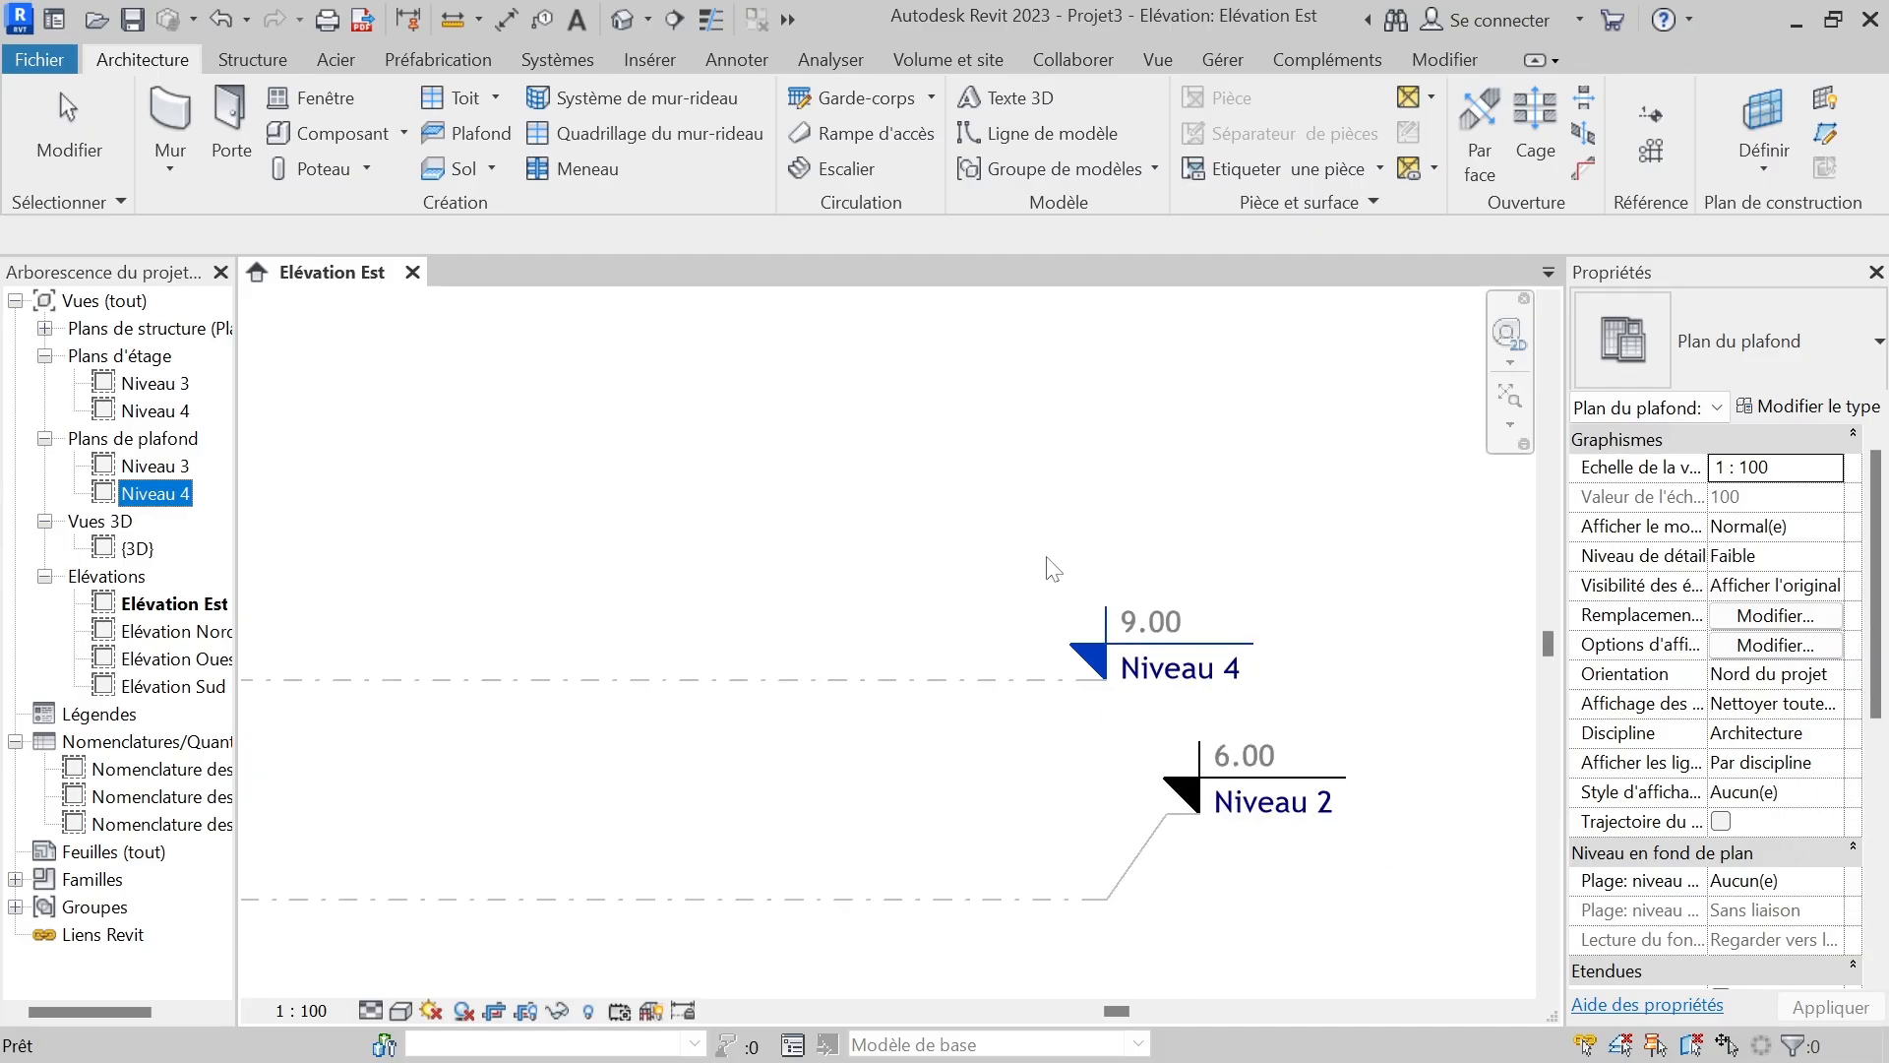
scroll(1318, 688, down, 2)
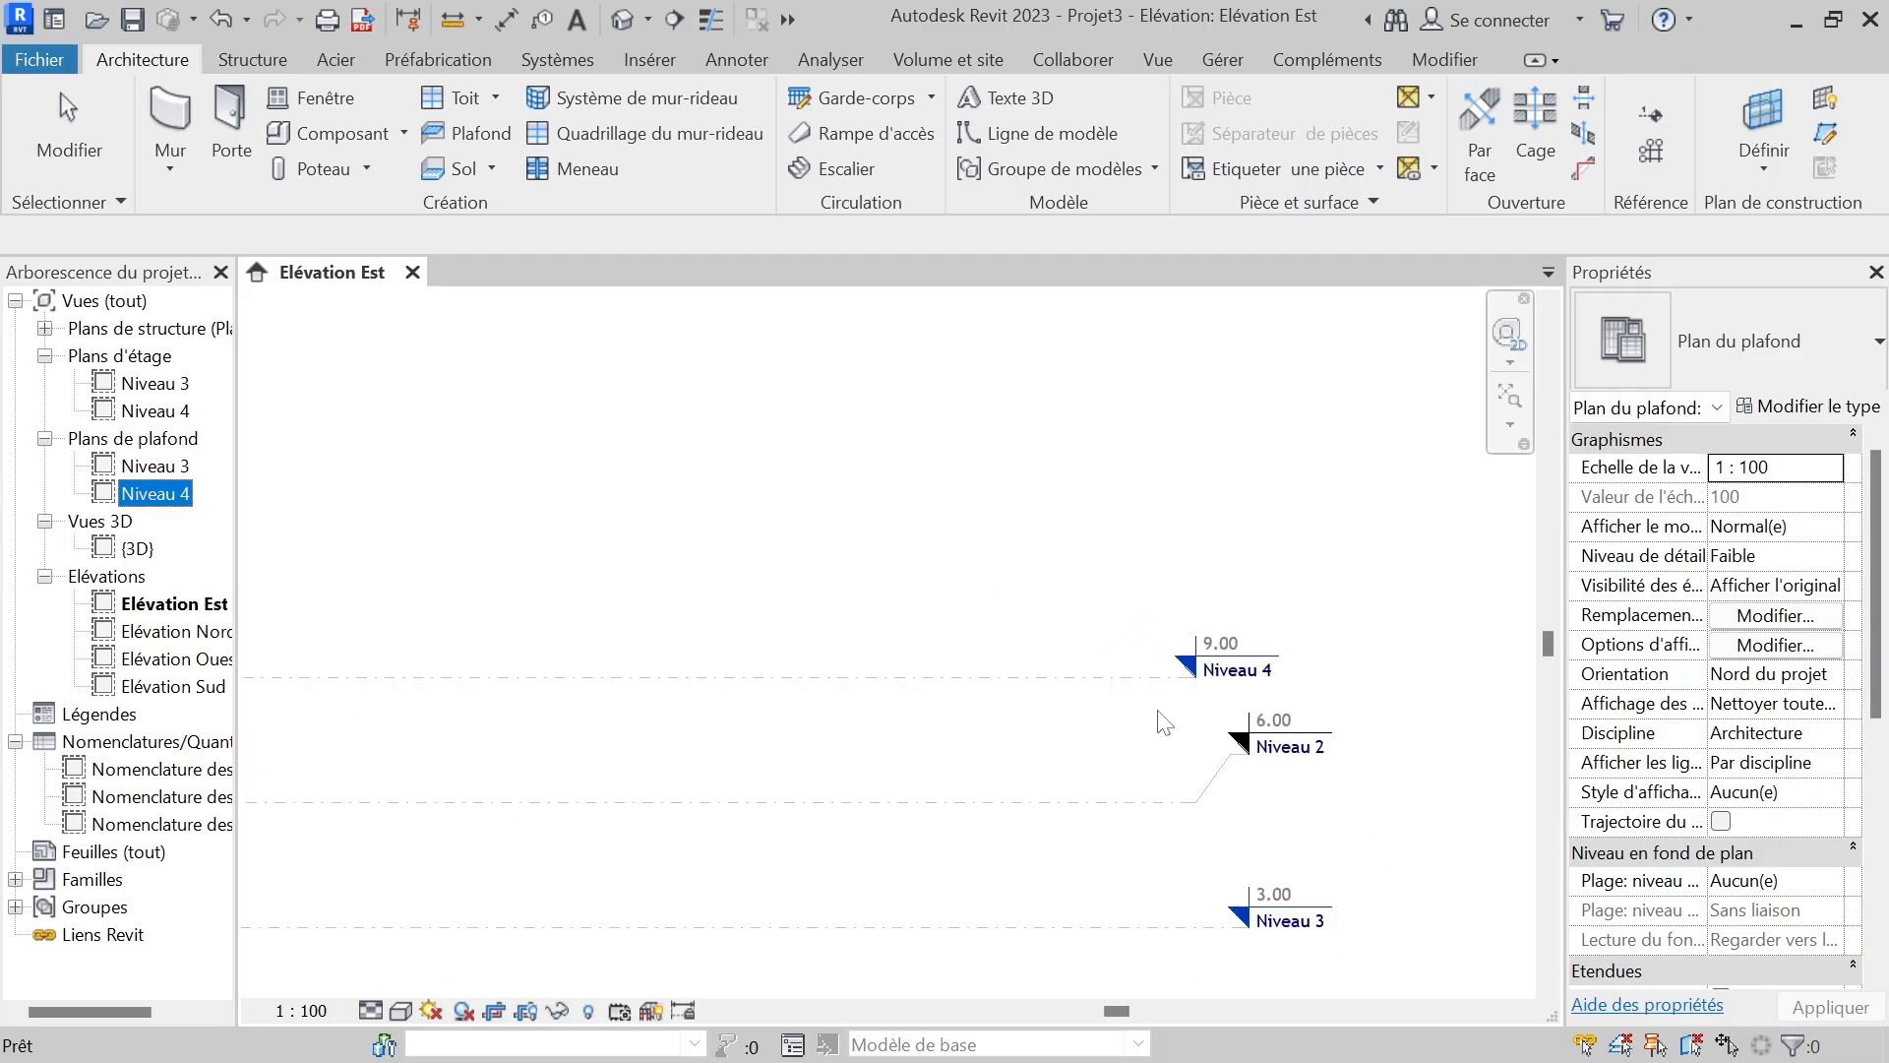
- Set the elevation of Niveau 4 to 12.00 through the value at its level head
scroll(1244, 659, up, 3)
click(1210, 624)
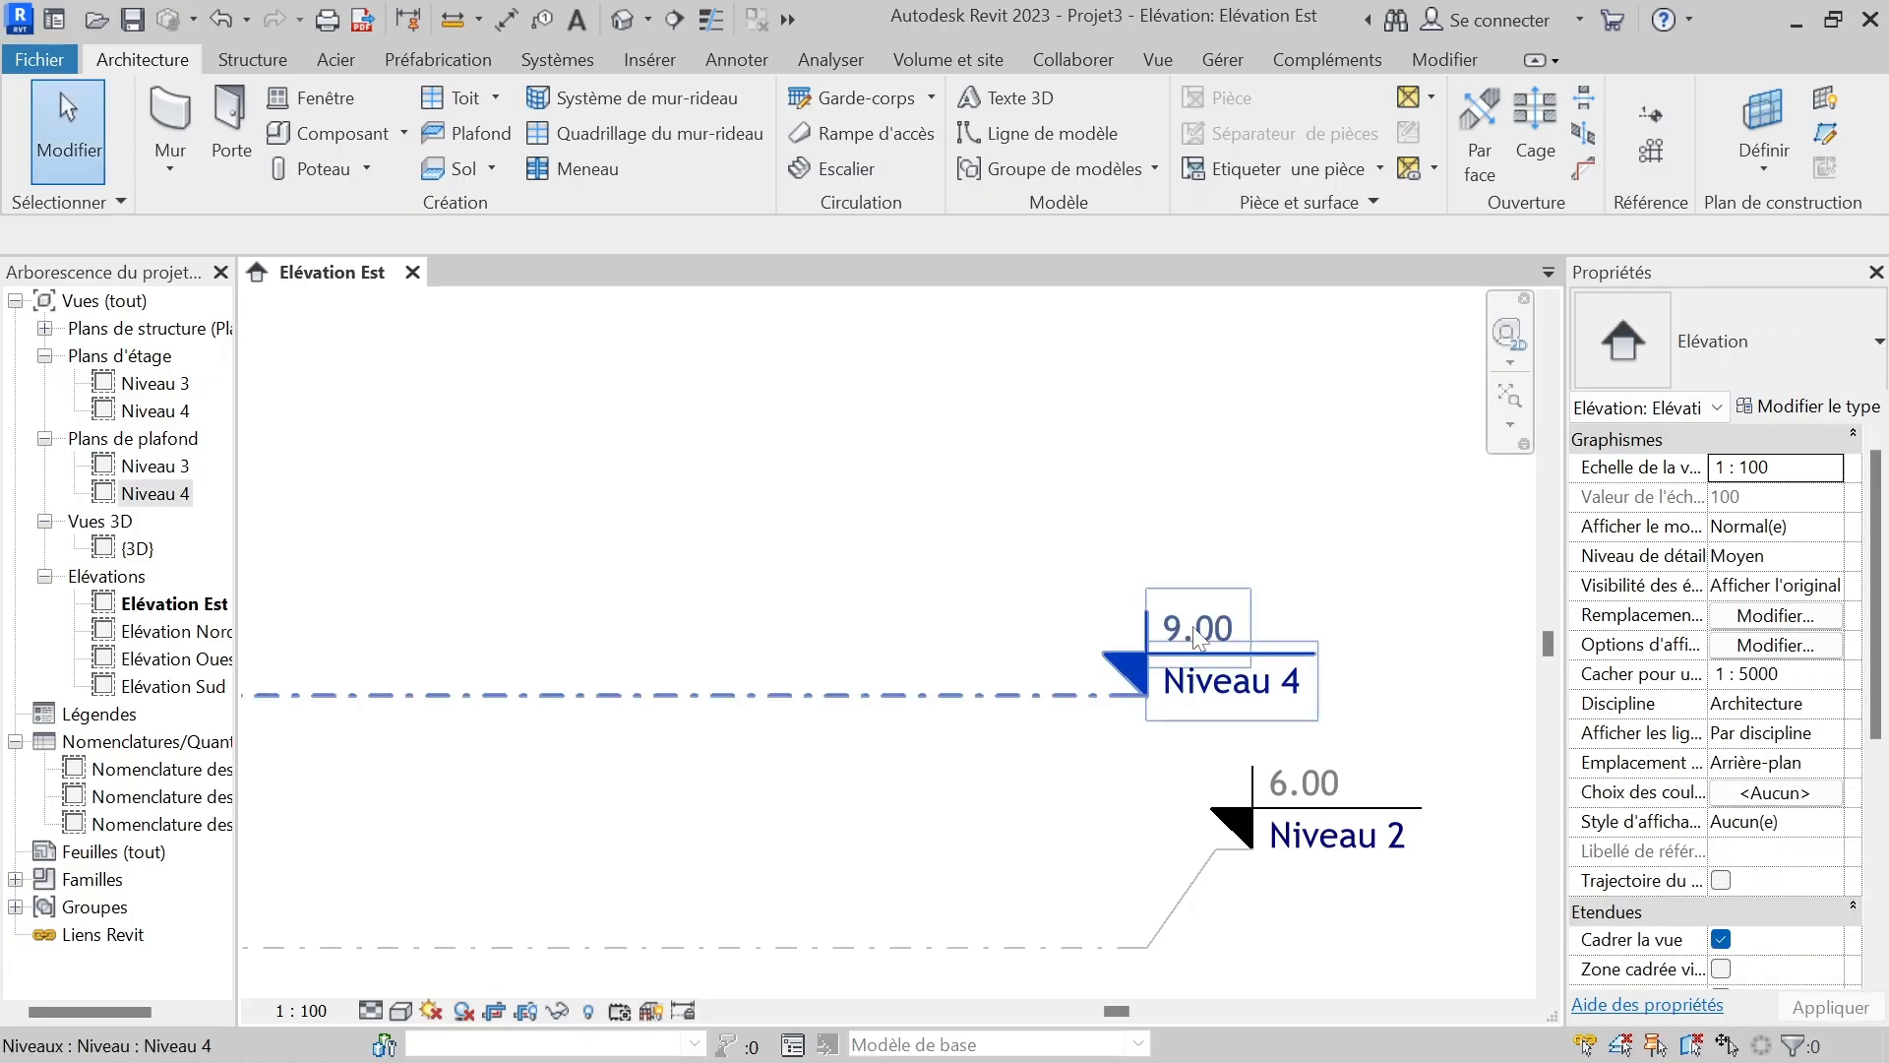
scroll(1083, 548, down, 3)
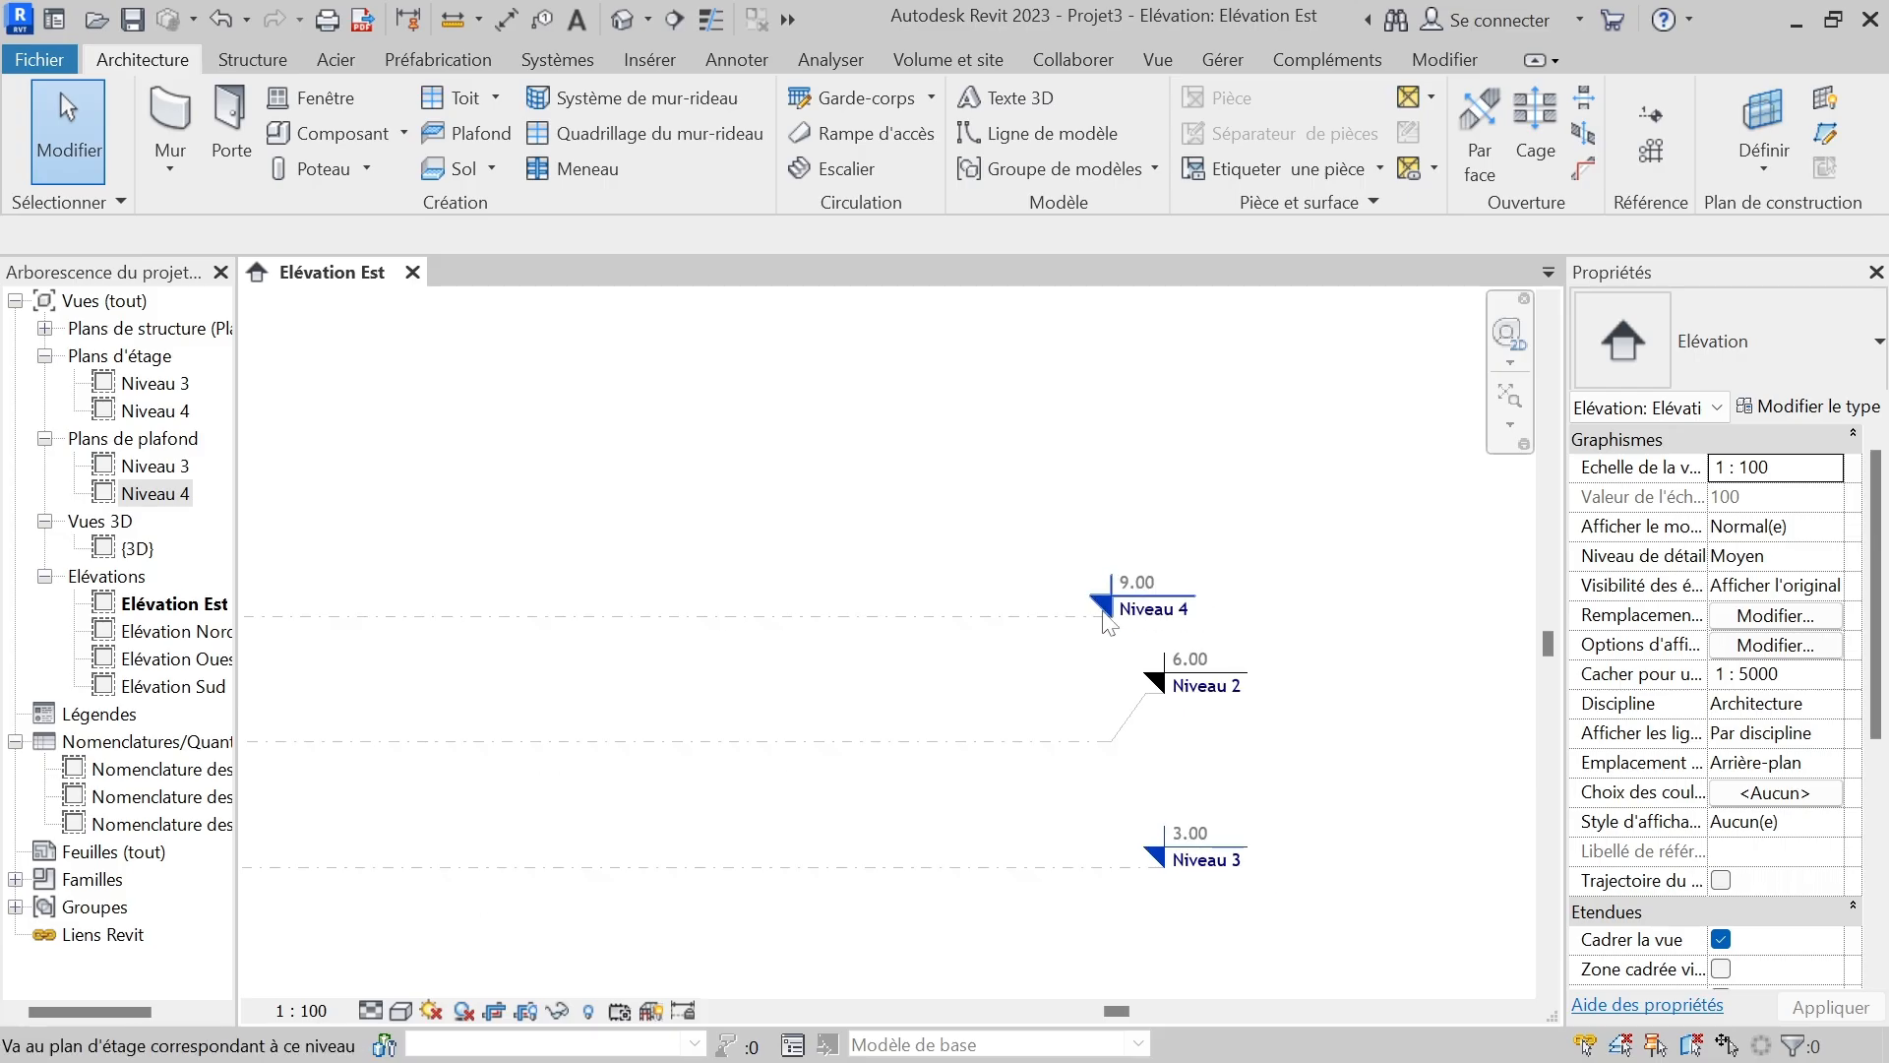
scroll(1192, 581, up, 5)
click(1193, 581)
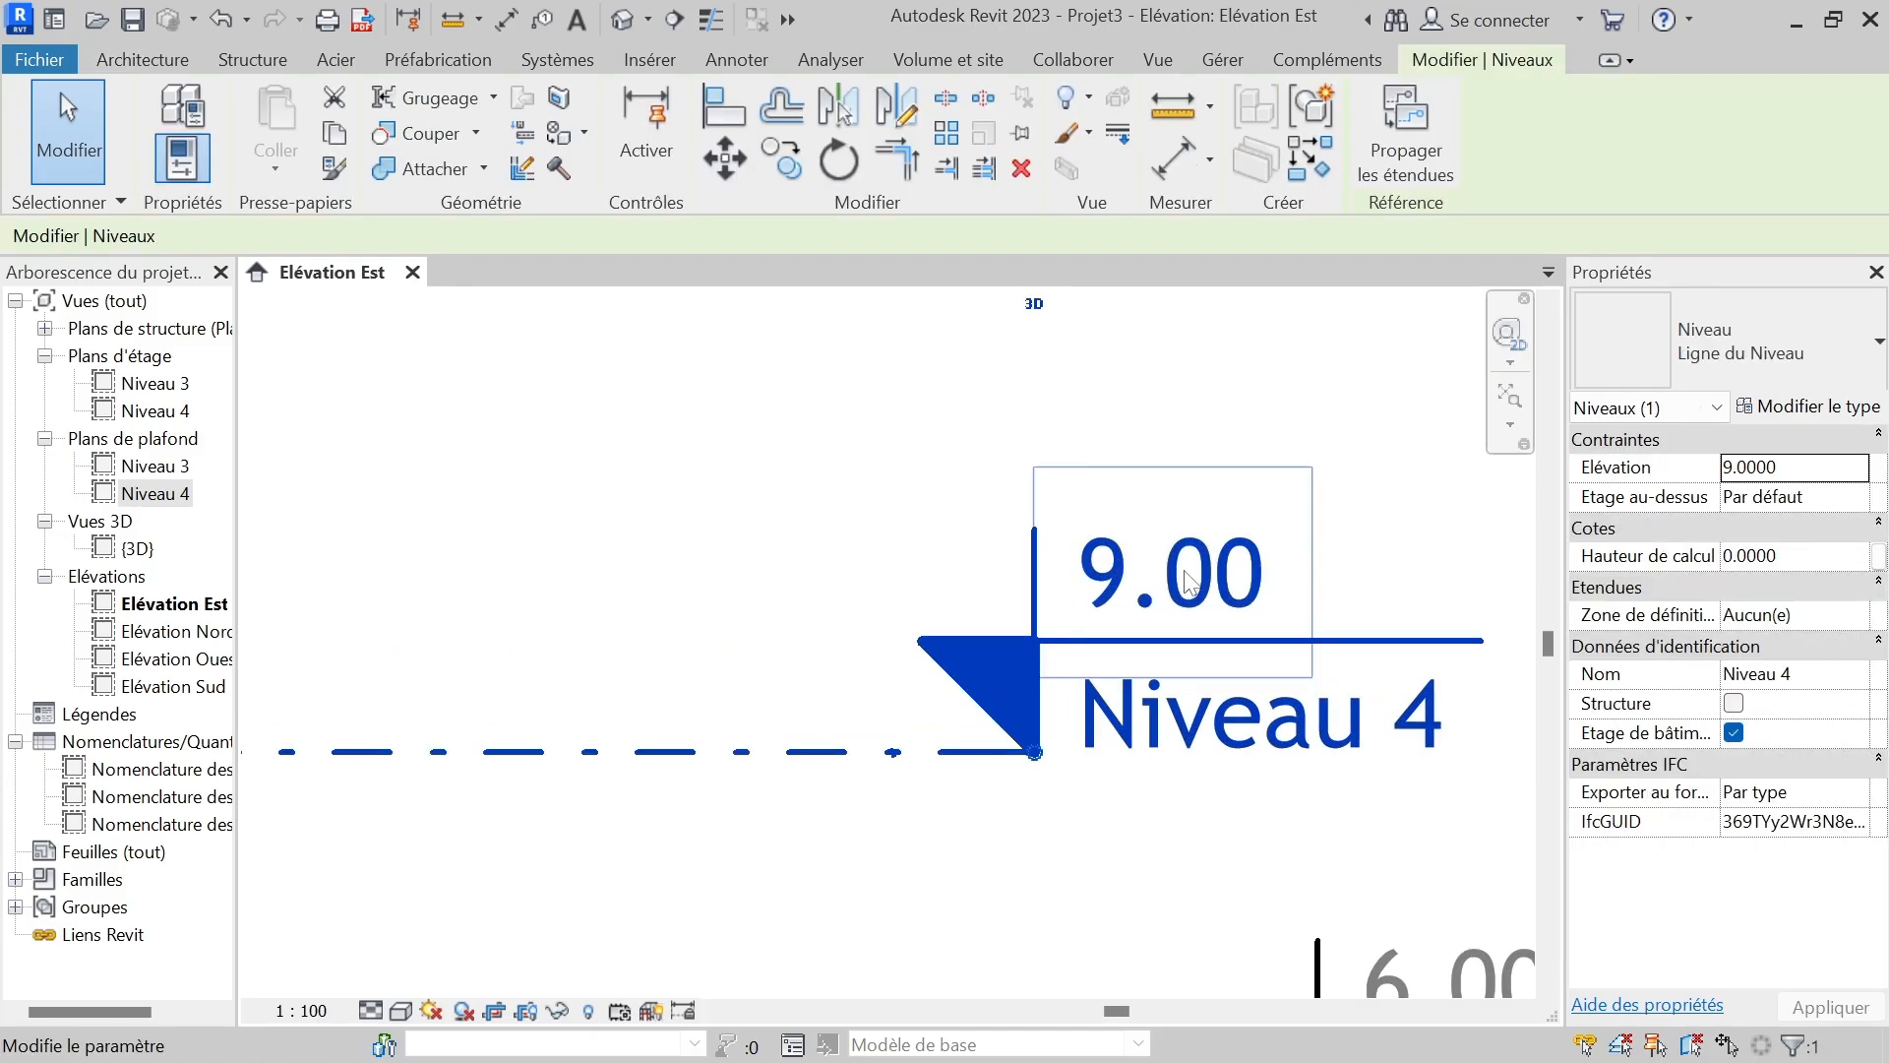
click(1238, 568)
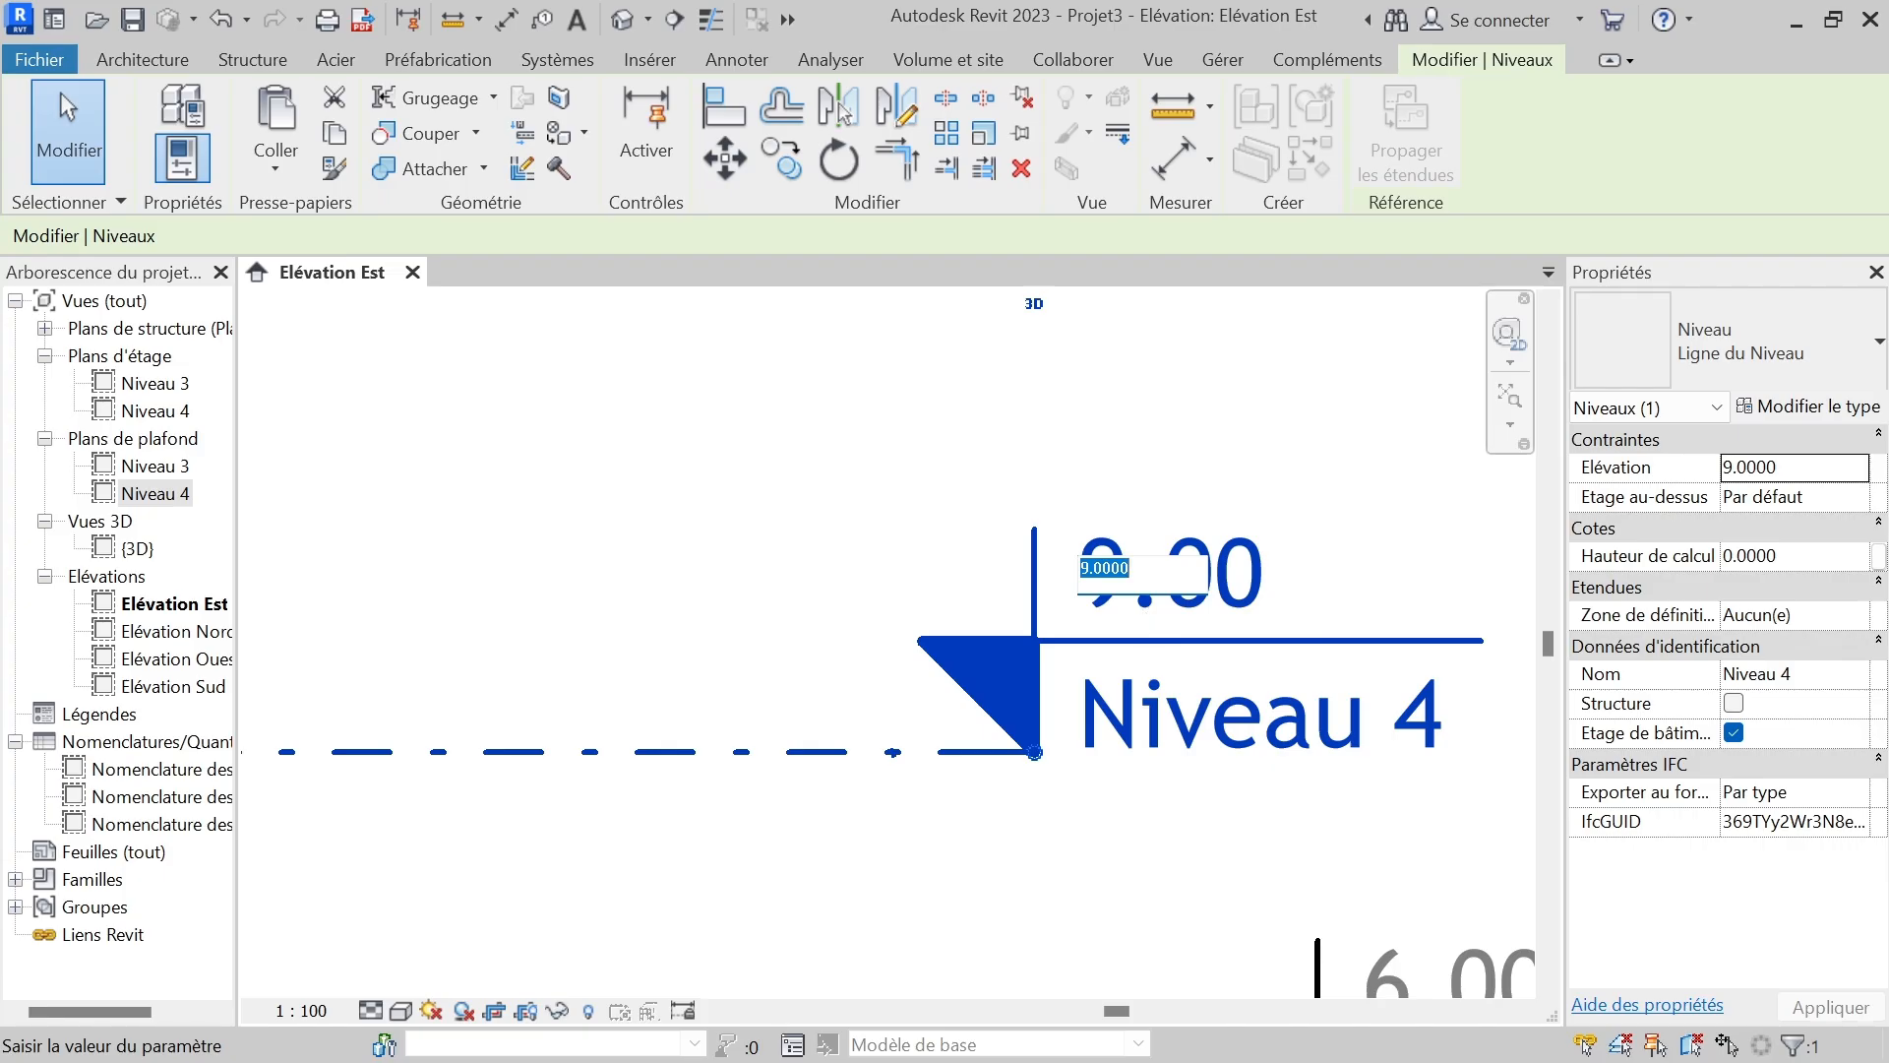
key(BackSpace)
key(Return)
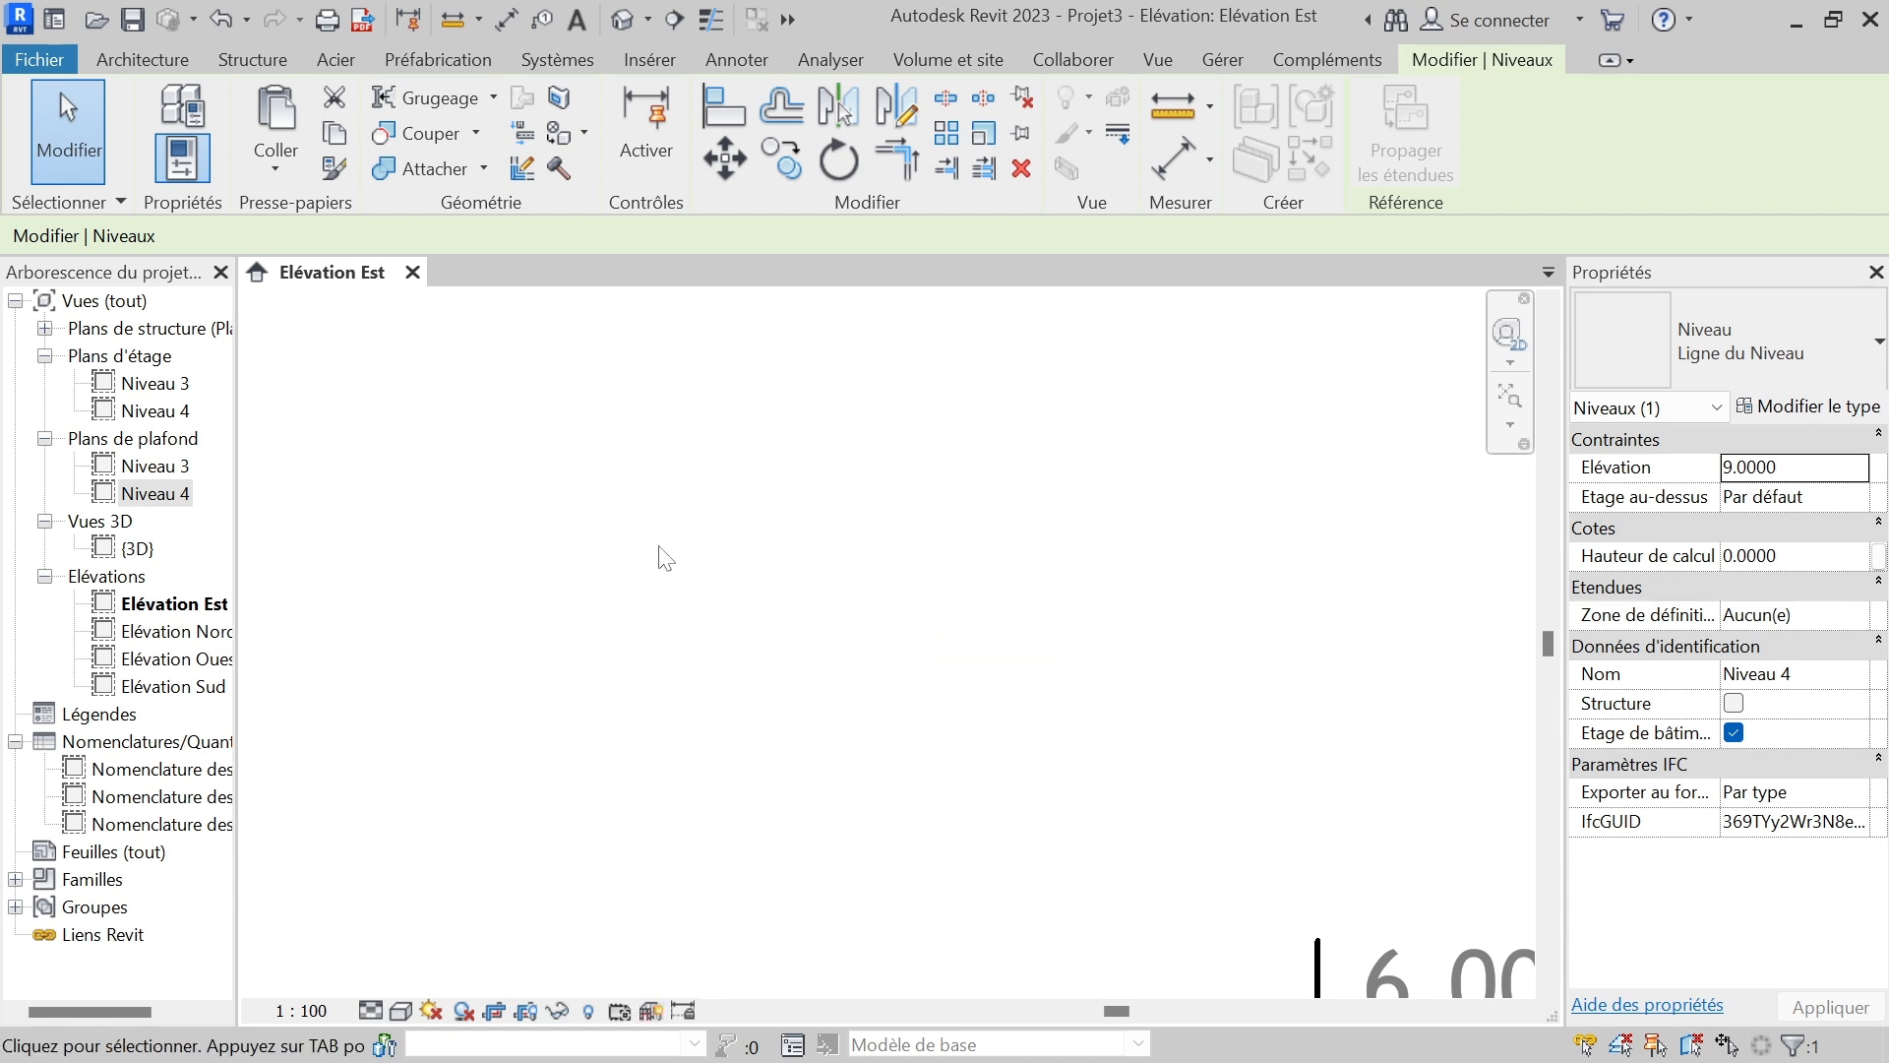
- Check the raised Niveau 4 line against Niveau 2 and Niveau 3 in the east elevation, and clear the selection
scroll(1223, 764, down, 5)
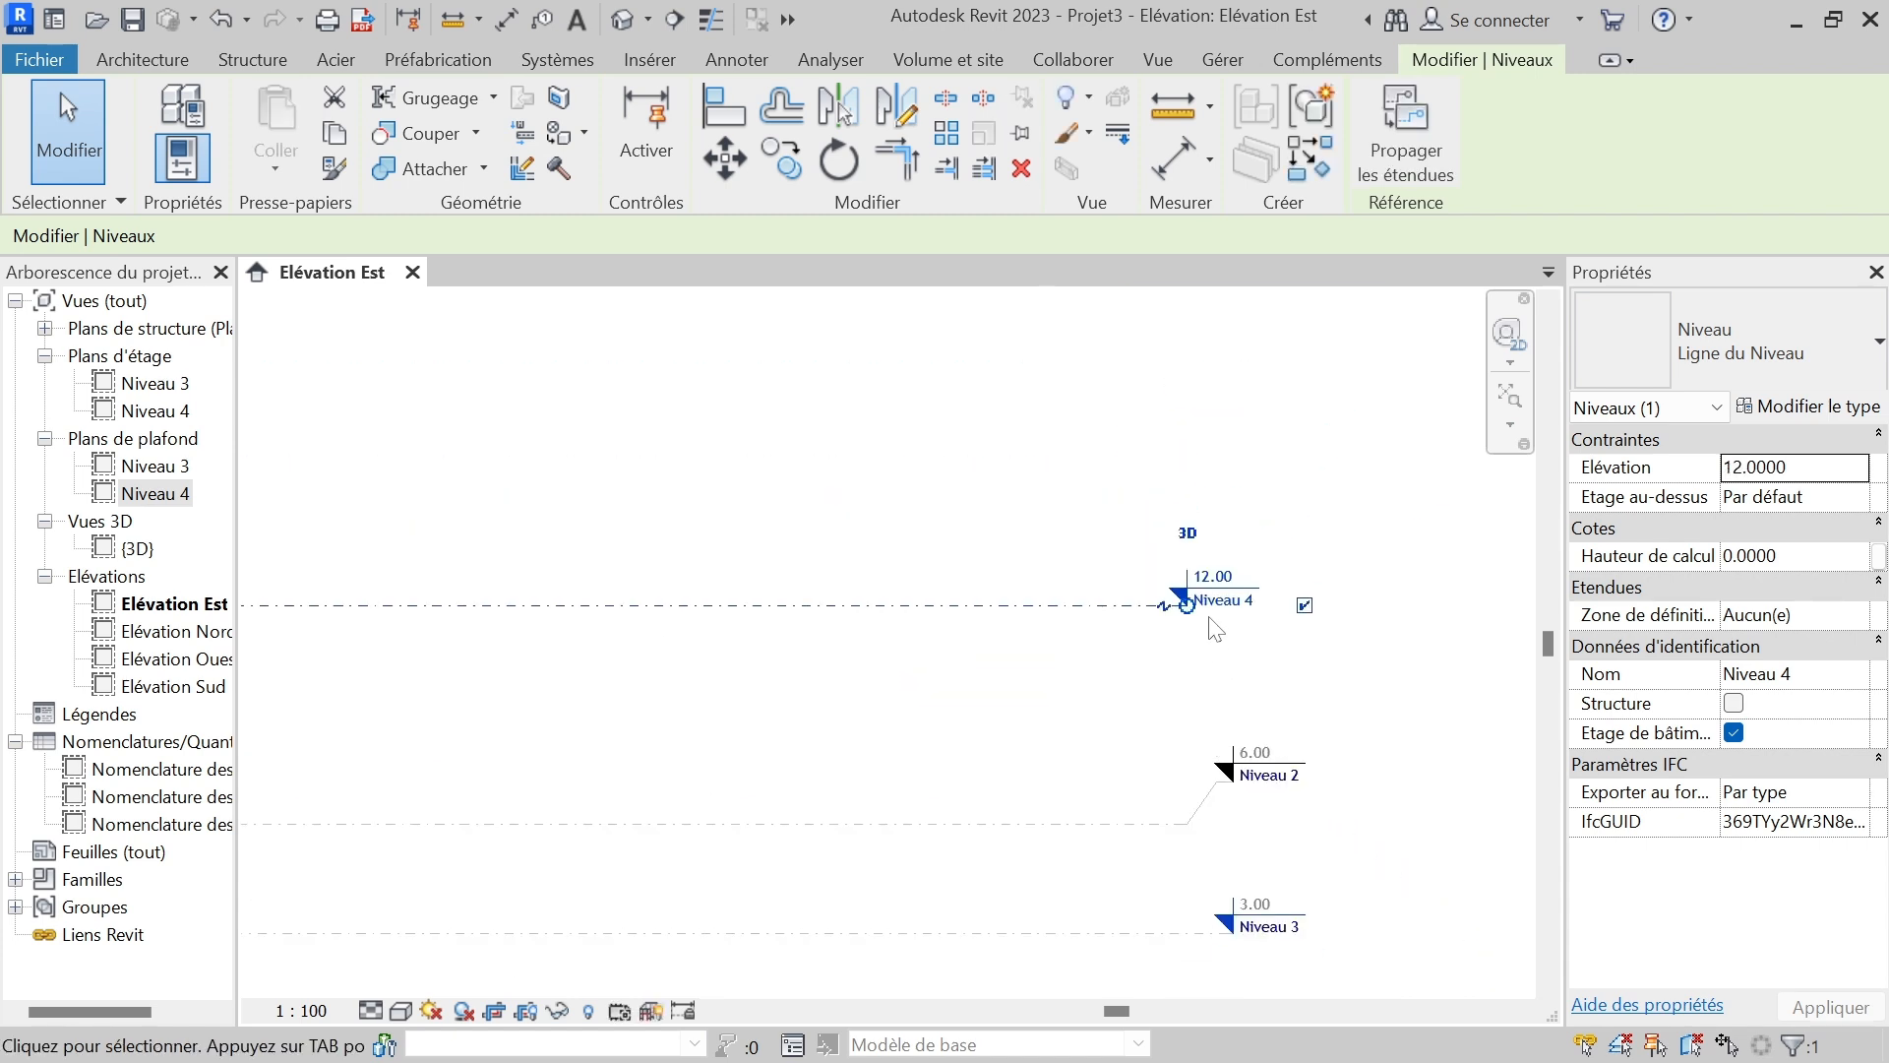
scroll(1198, 556, up, 5)
scroll(1212, 677, down, 3)
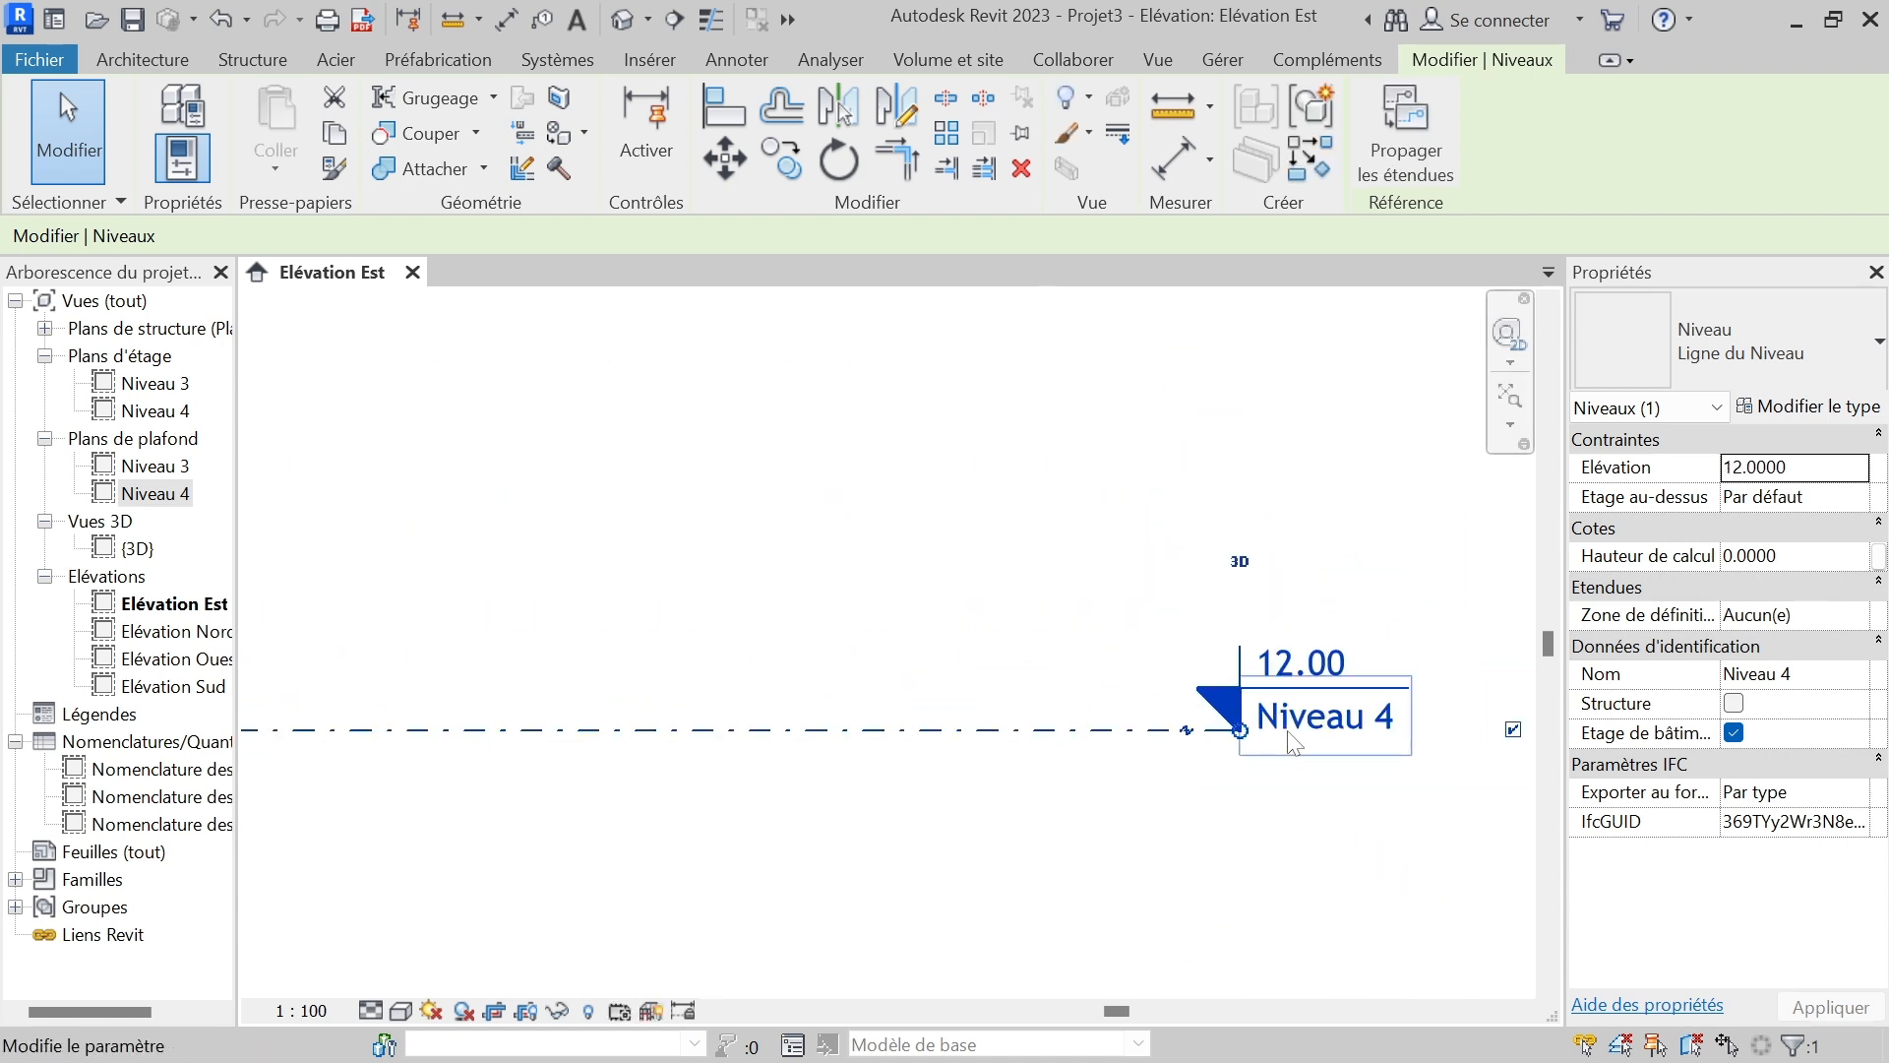
scroll(1216, 679, down, 3)
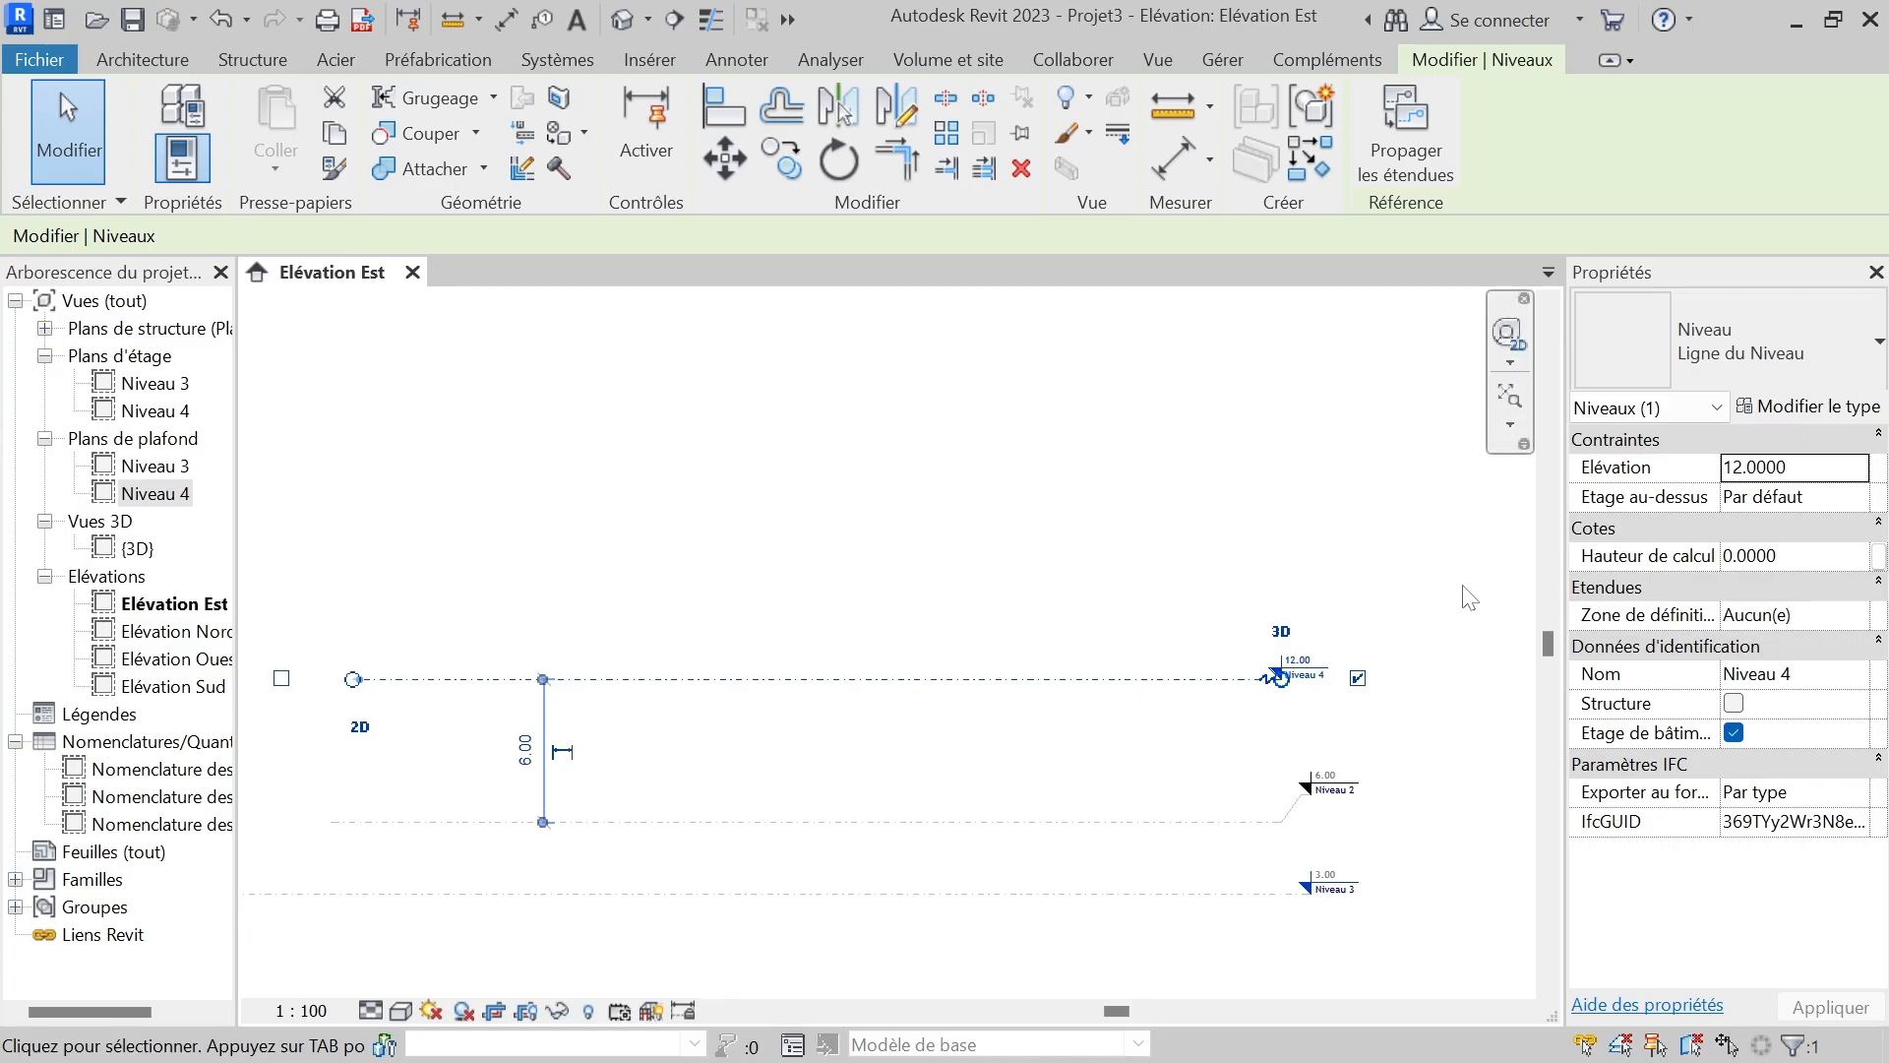
click(1297, 591)
scroll(1324, 580, down, 3)
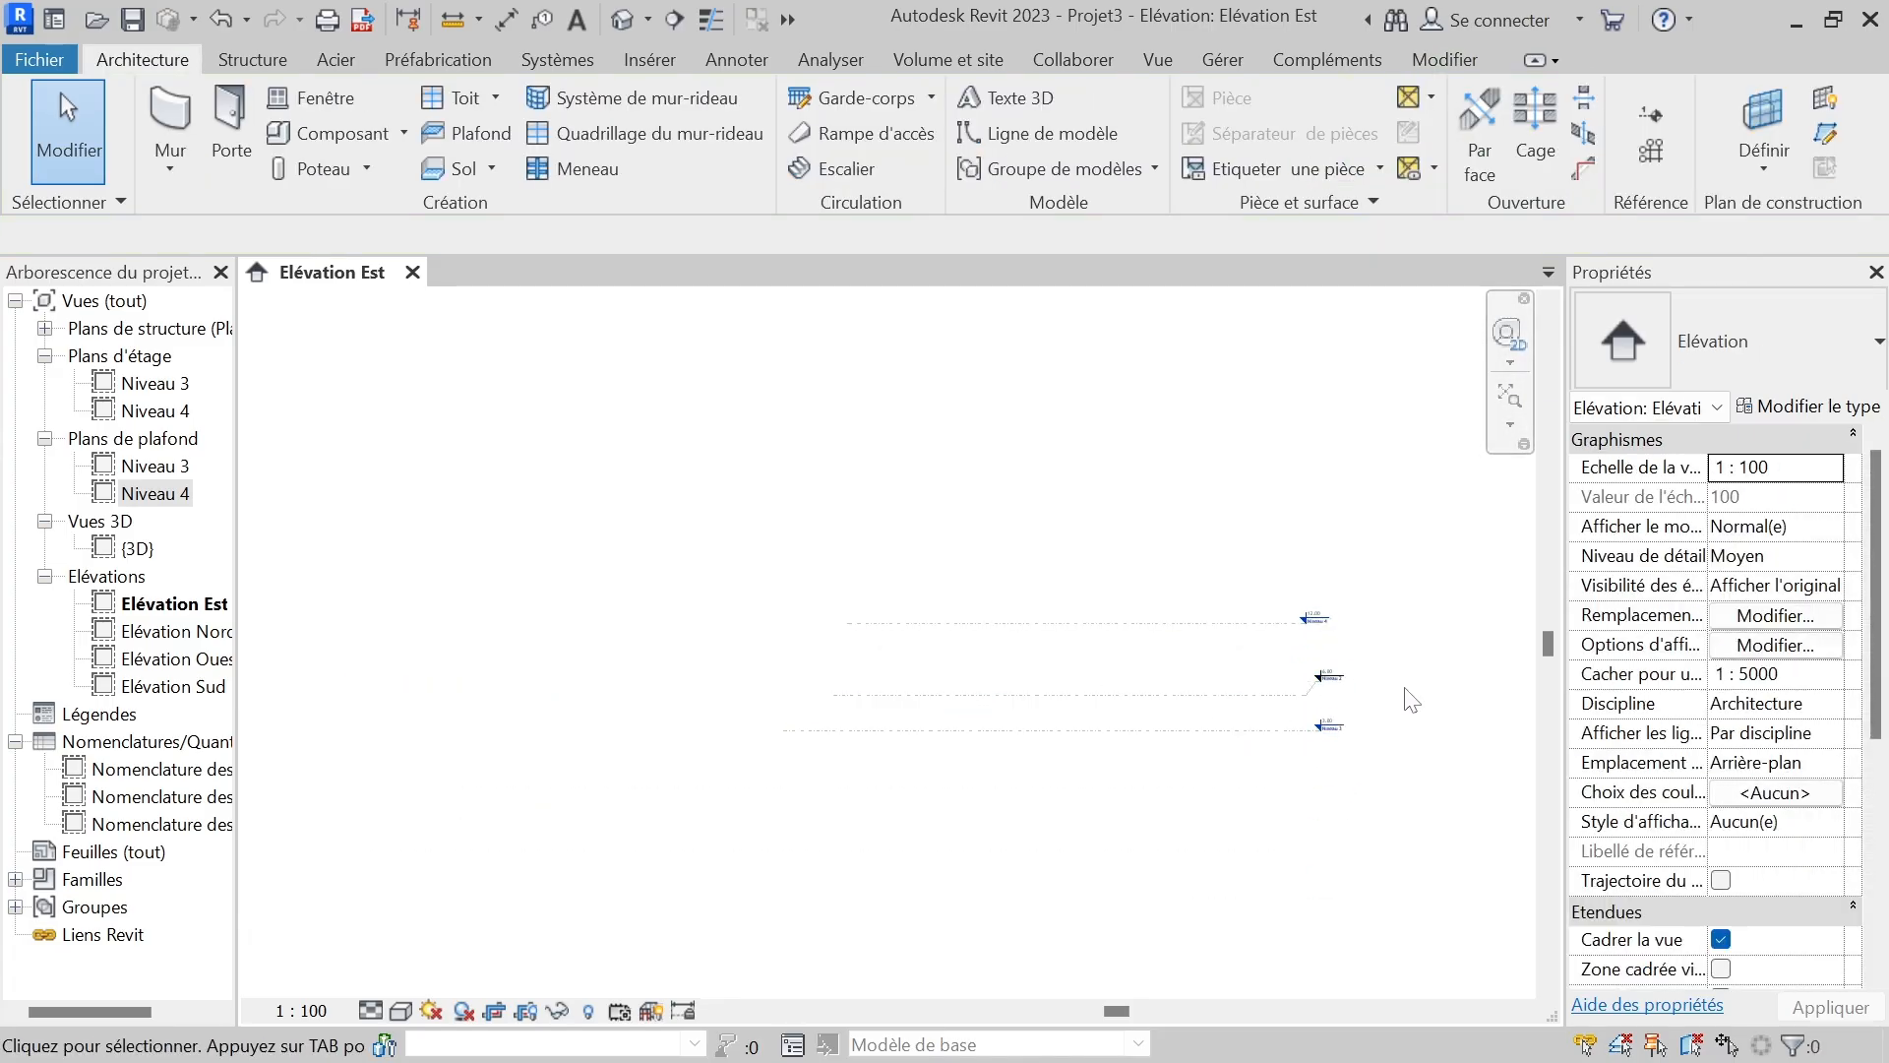
scroll(1420, 647, up, 3)
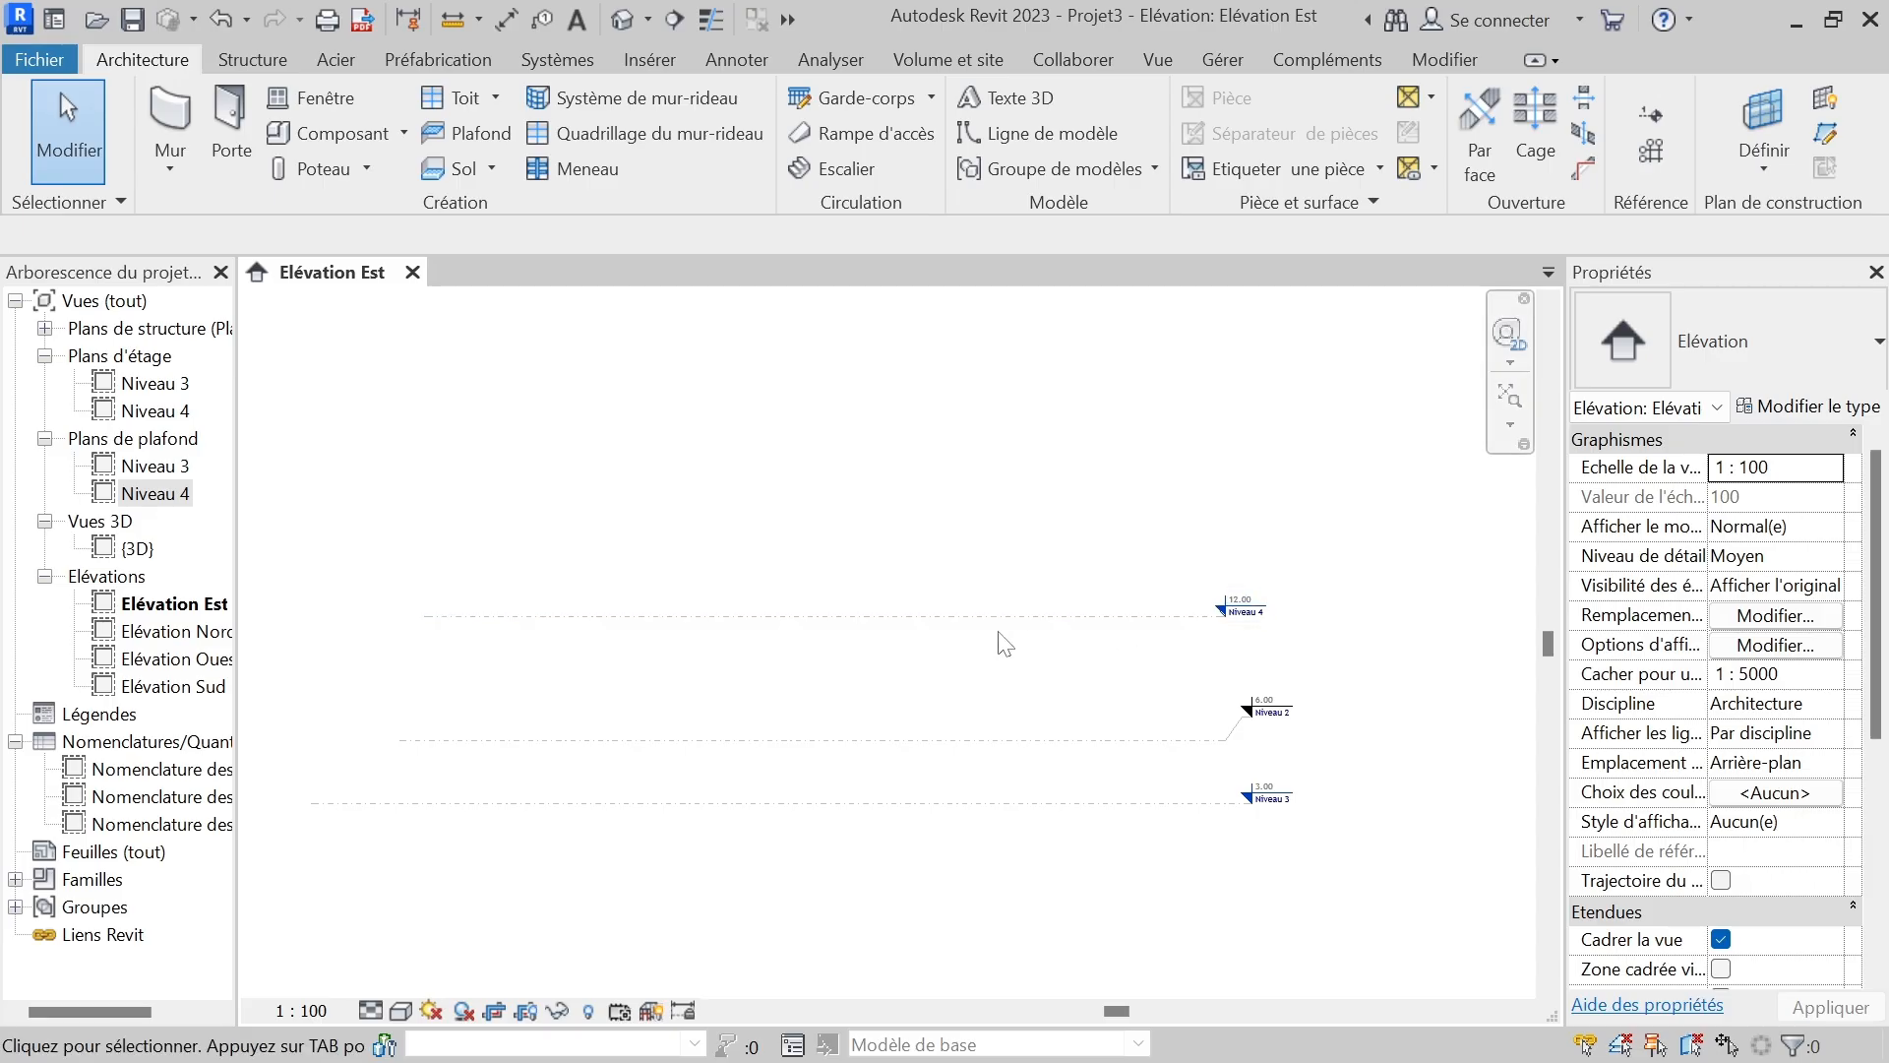
scroll(1008, 674, down, 2)
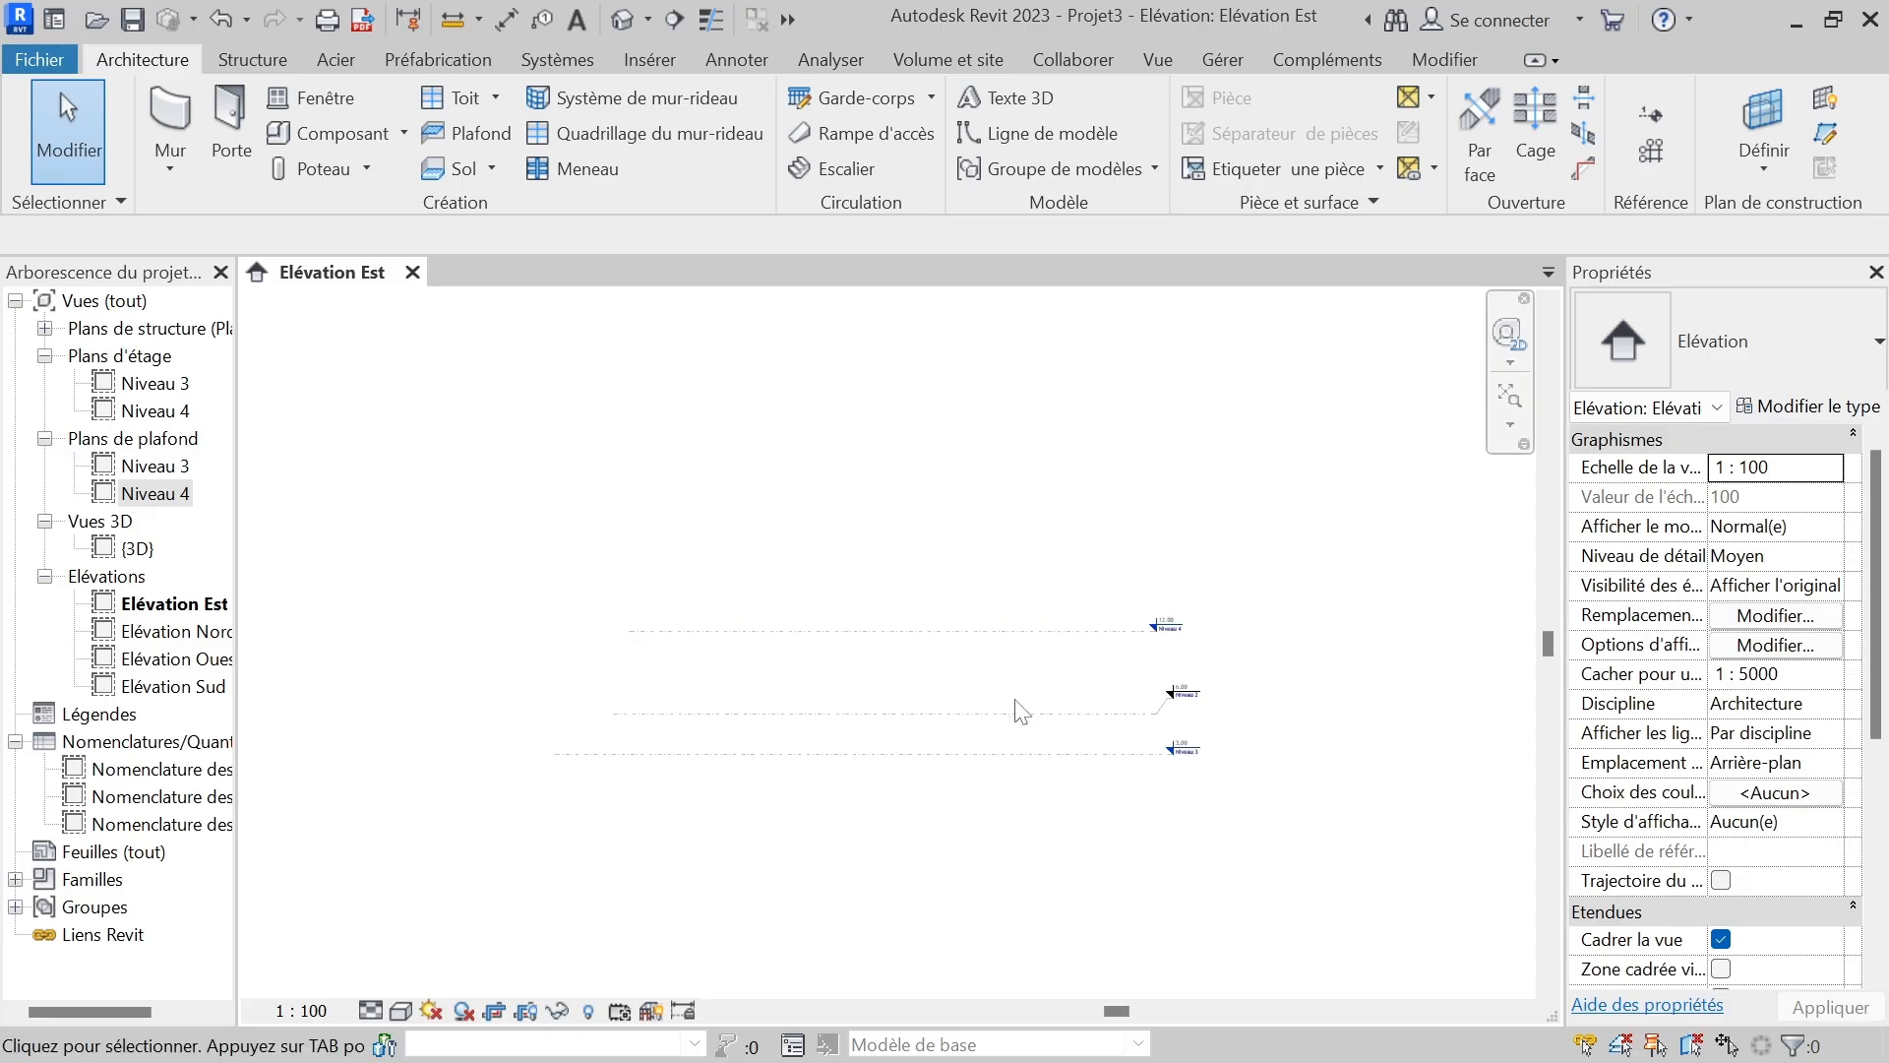
- Open the default 3D view and examine the heads and lines of Niveau 2, Niveau 3 and Niveau 4
click(624, 26)
scroll(1092, 580, down, 2)
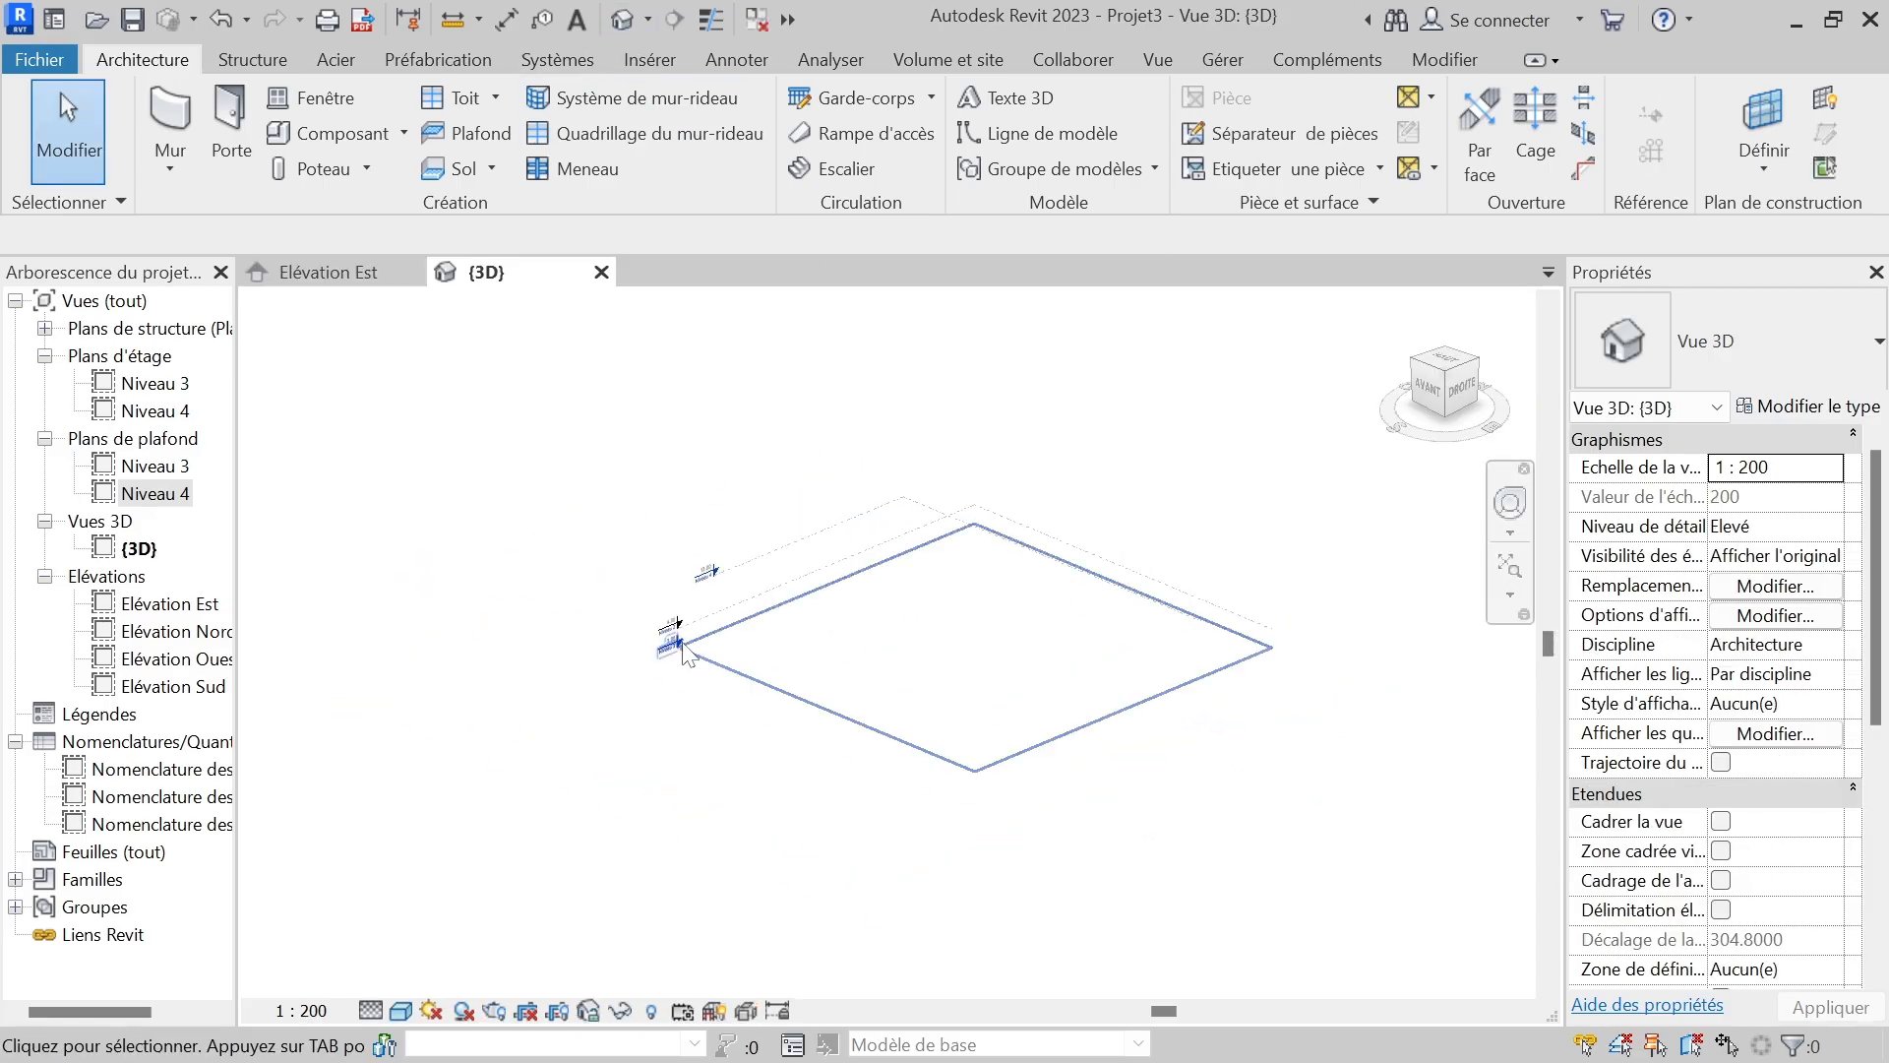
scroll(707, 575, up, 6)
scroll(945, 625, down, 3)
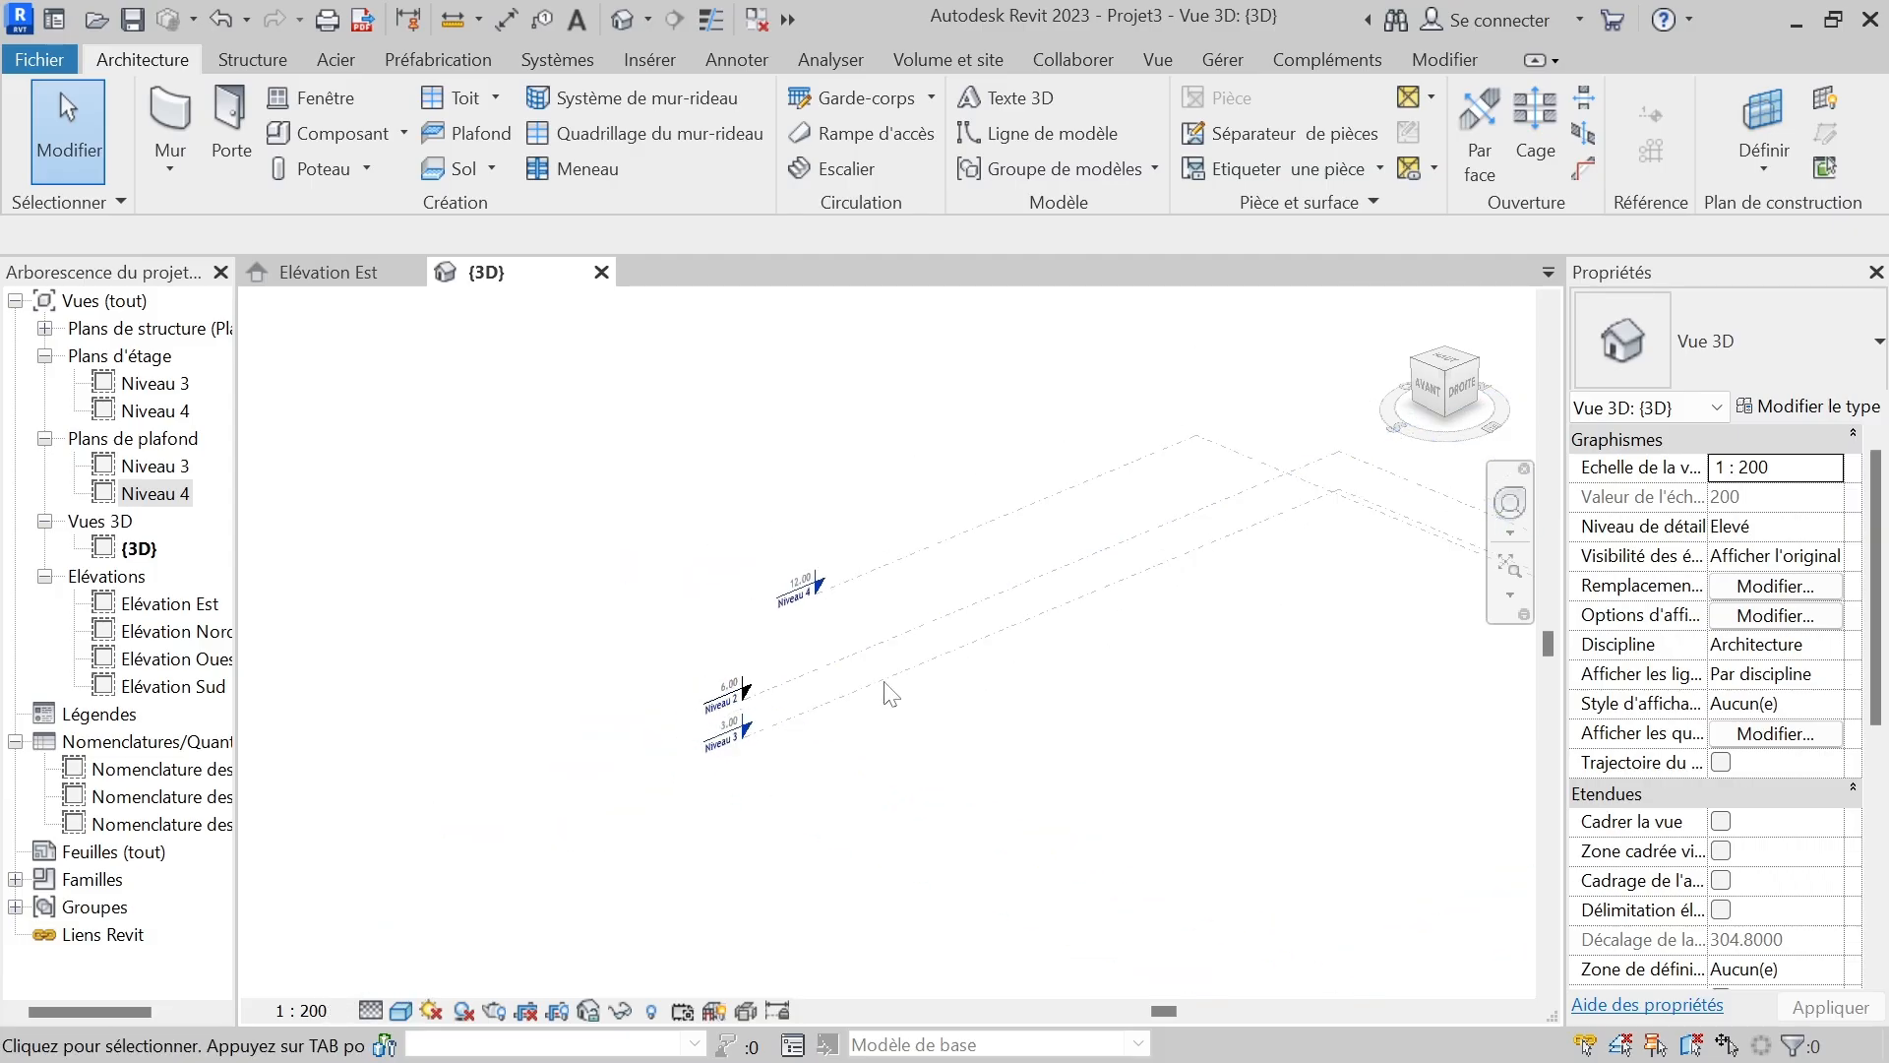
scroll(512, 694, down, 1)
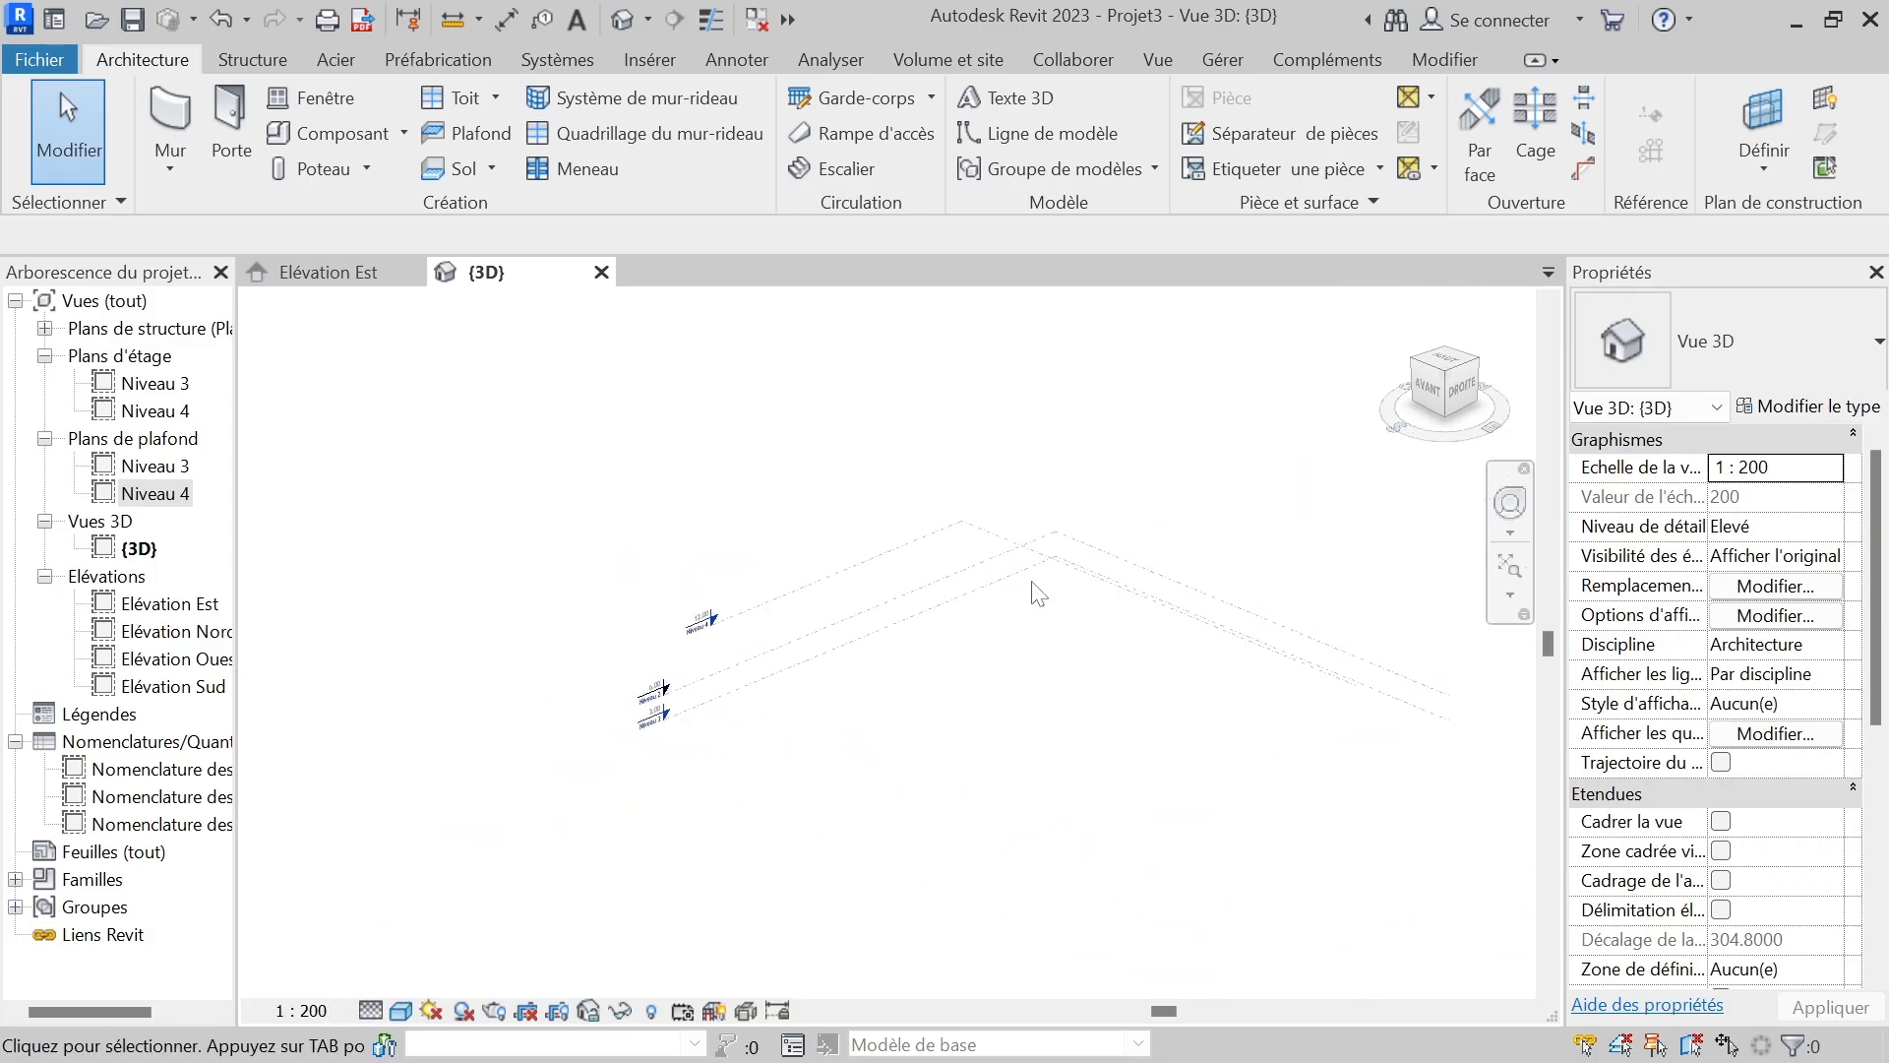
scroll(995, 558, up, 6)
scroll(1245, 557, down, 4)
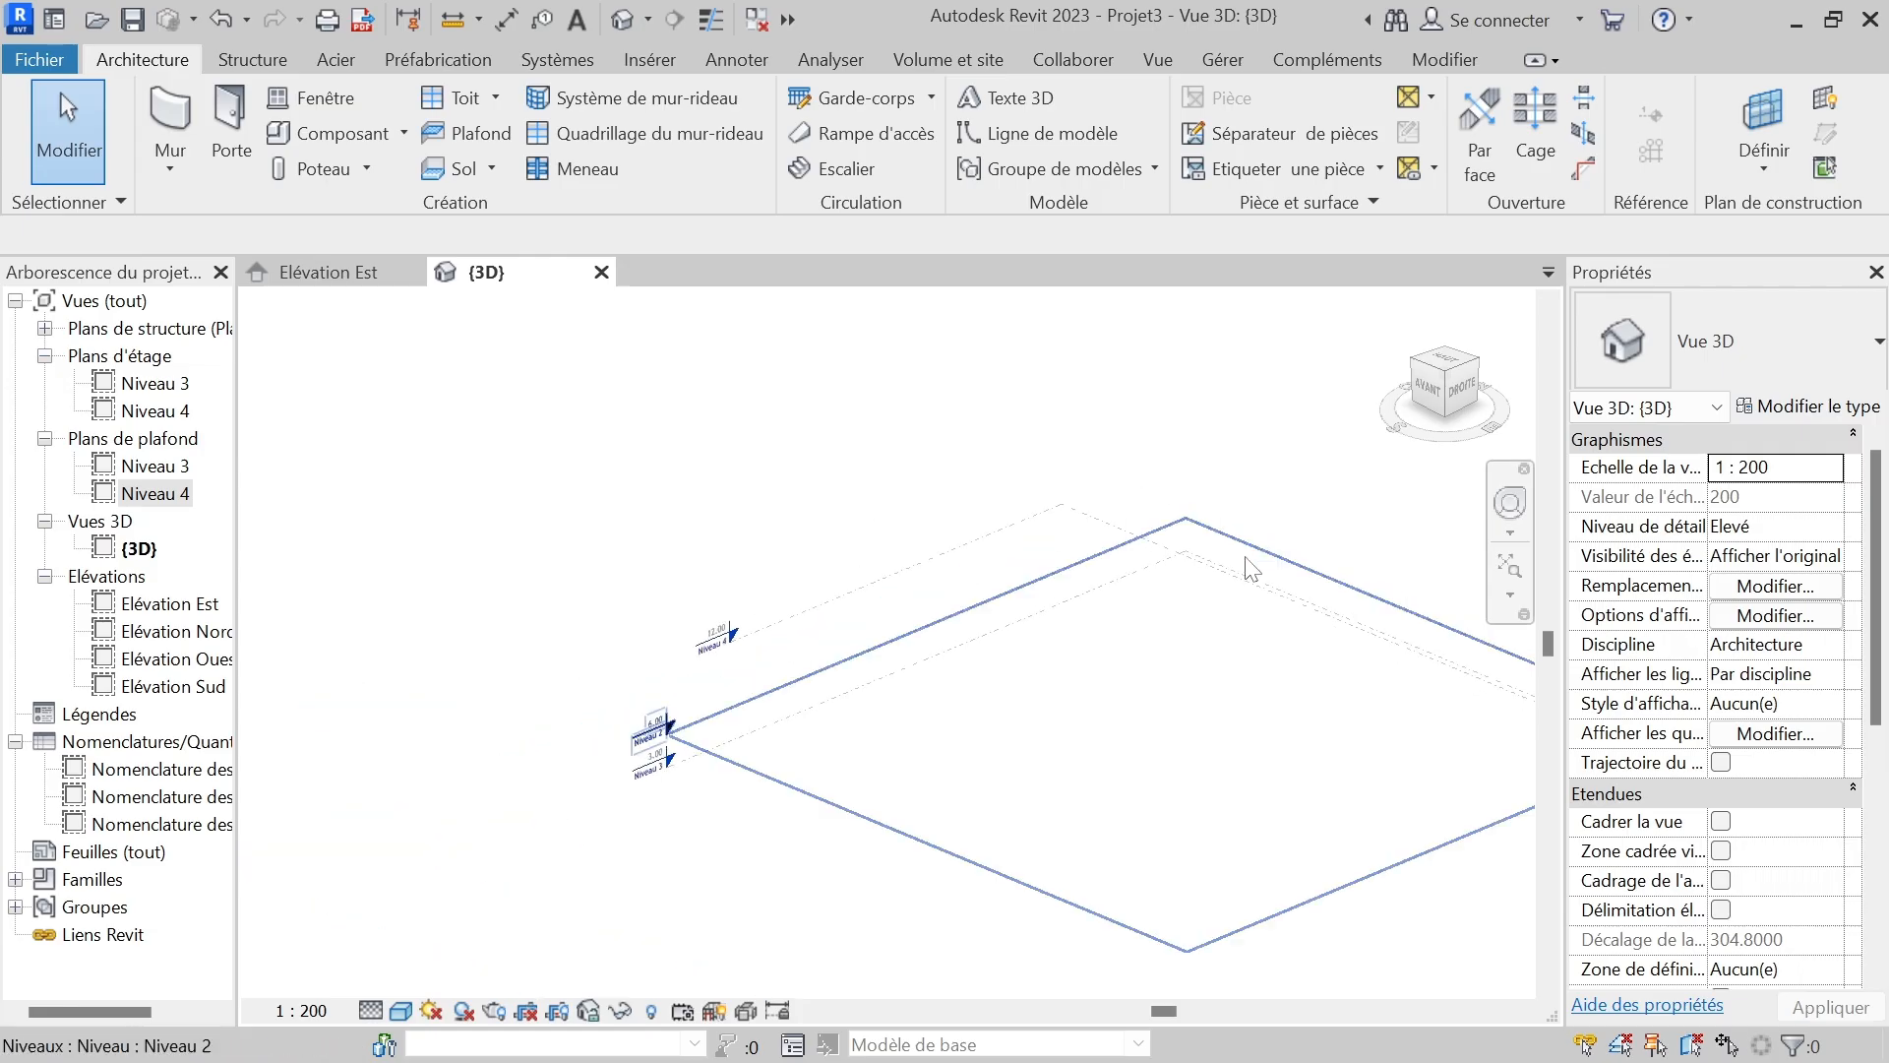
scroll(618, 787, up, 8)
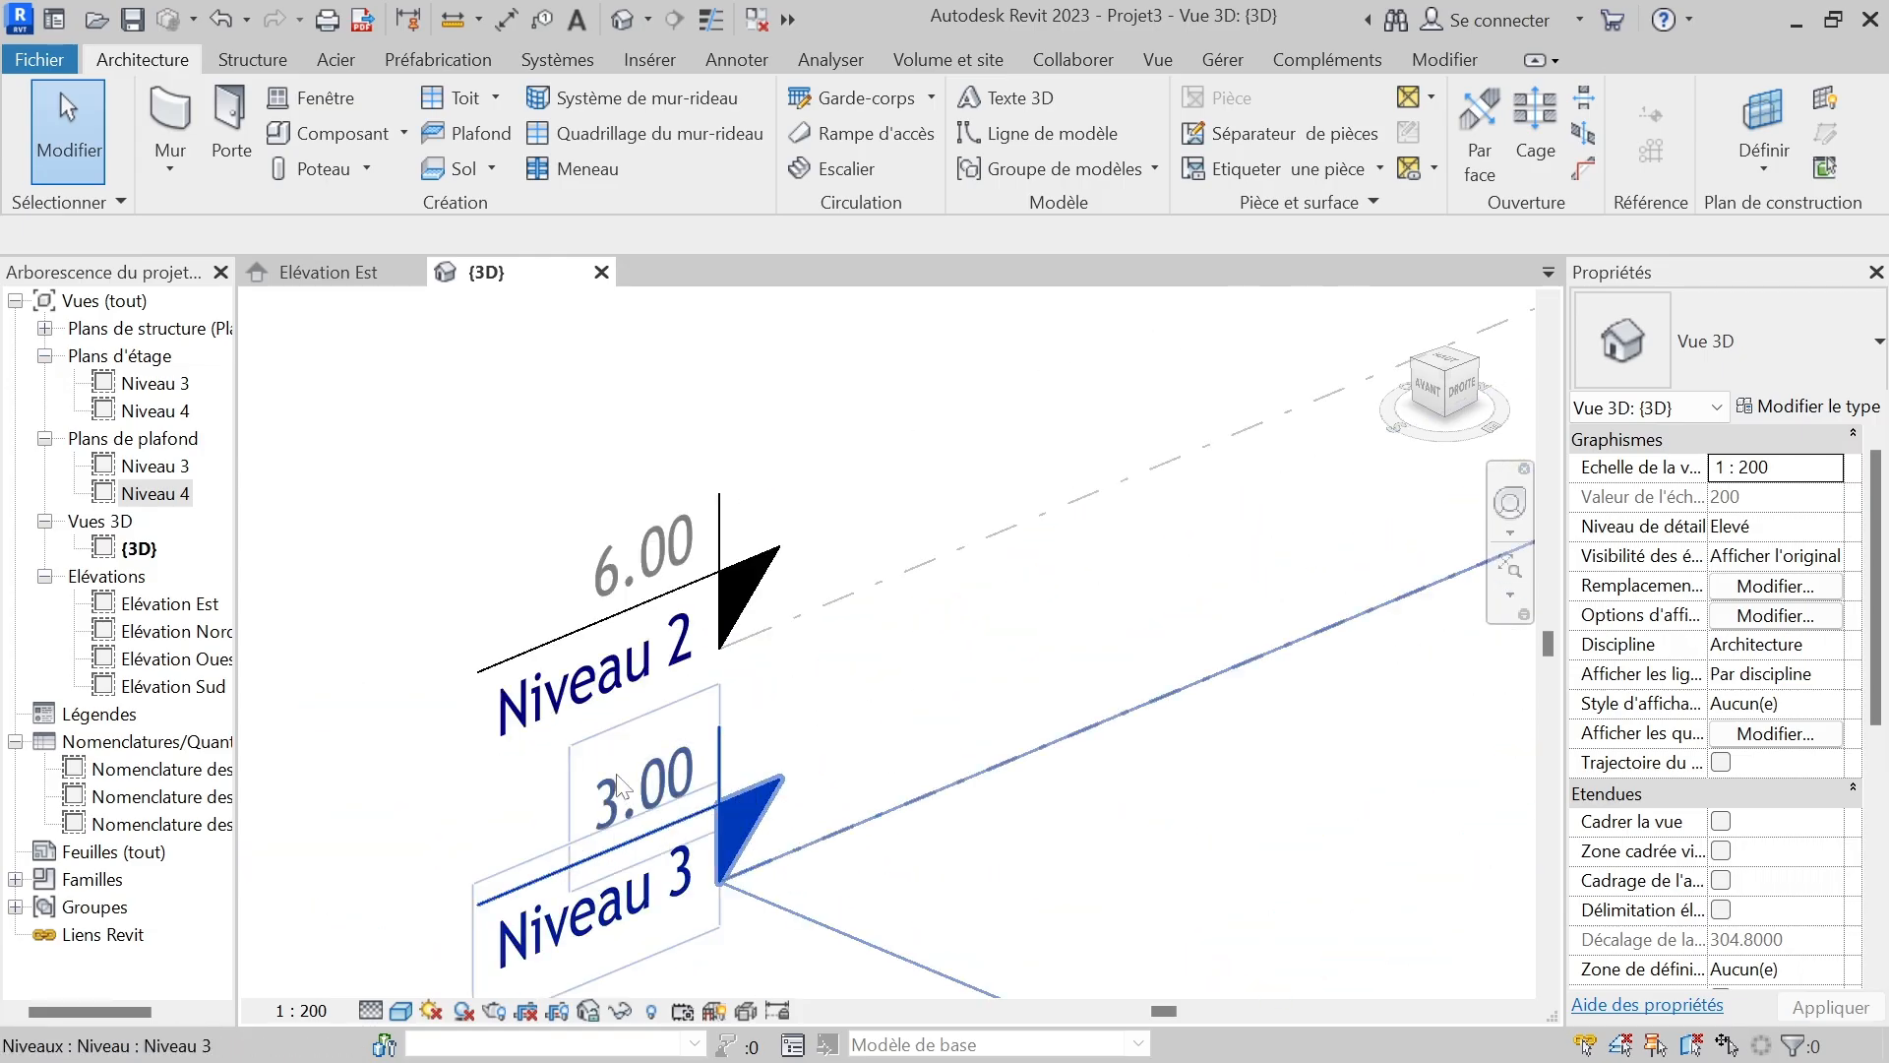
scroll(604, 777, down, 4)
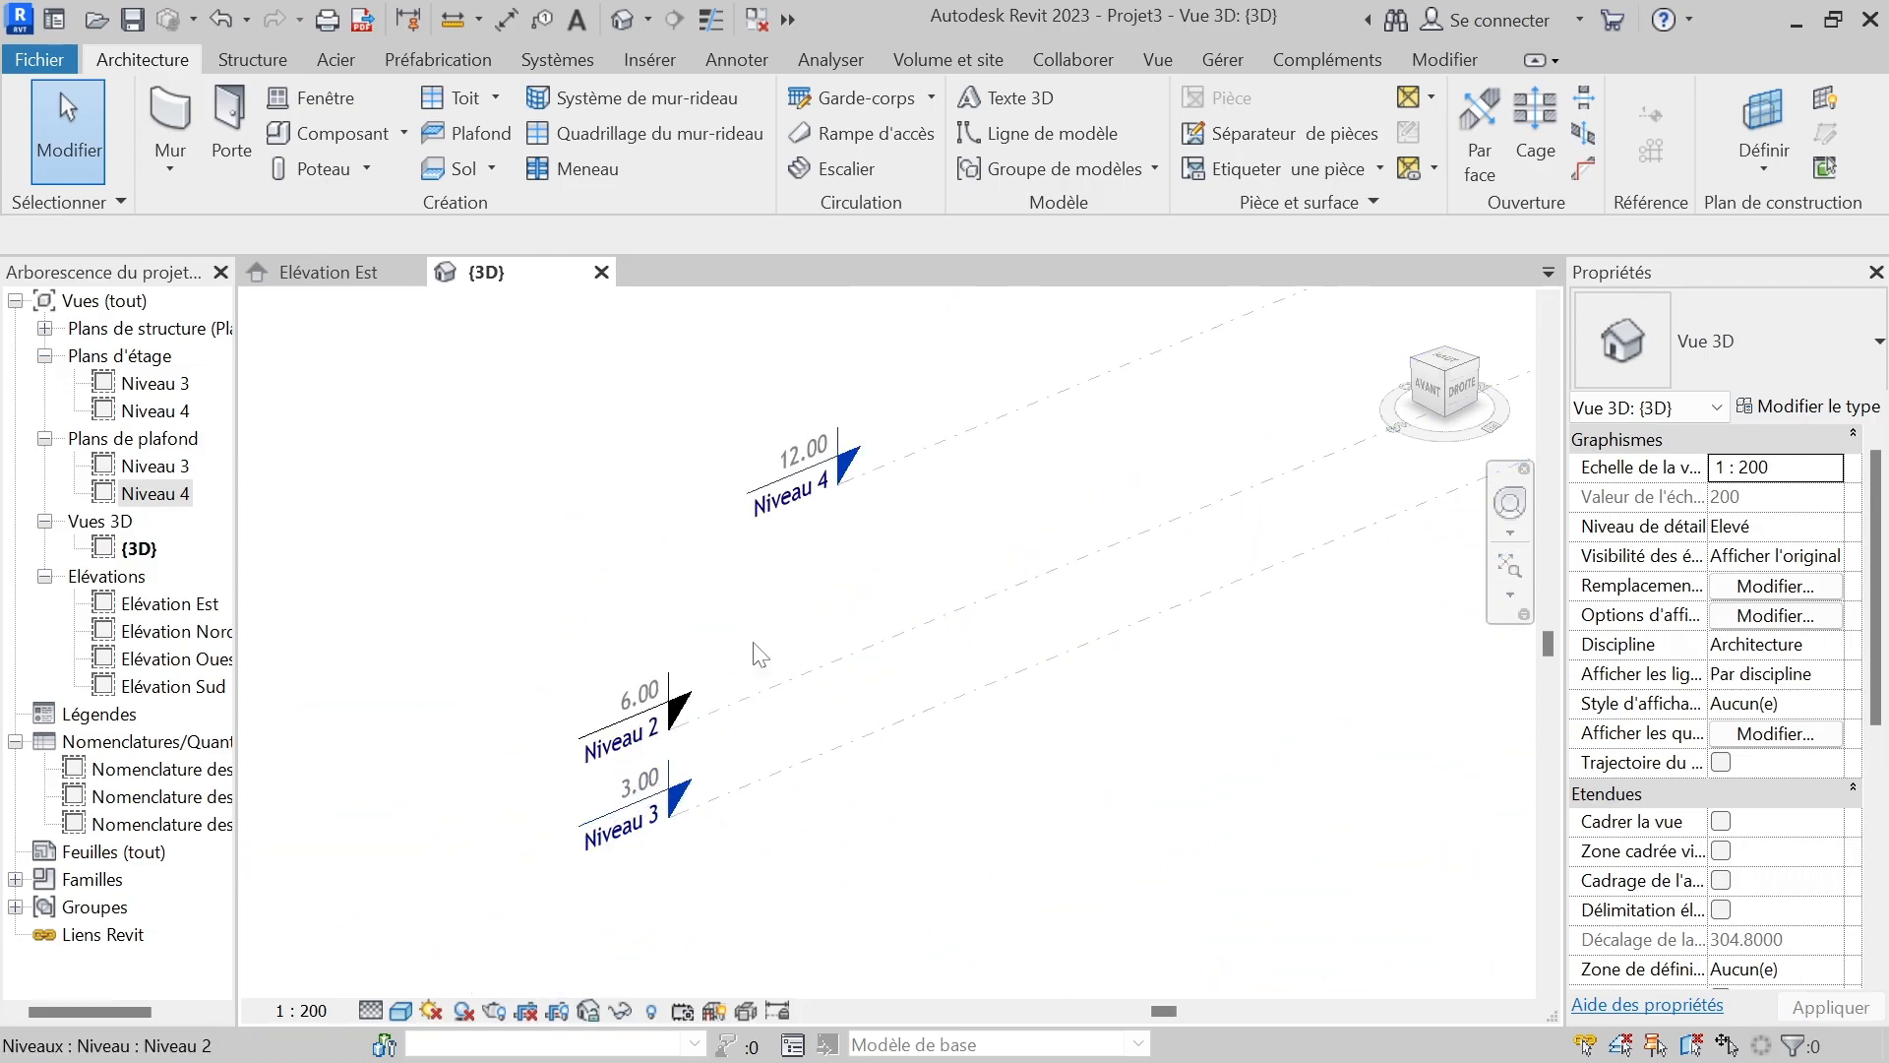
scroll(407, 736, down, 3)
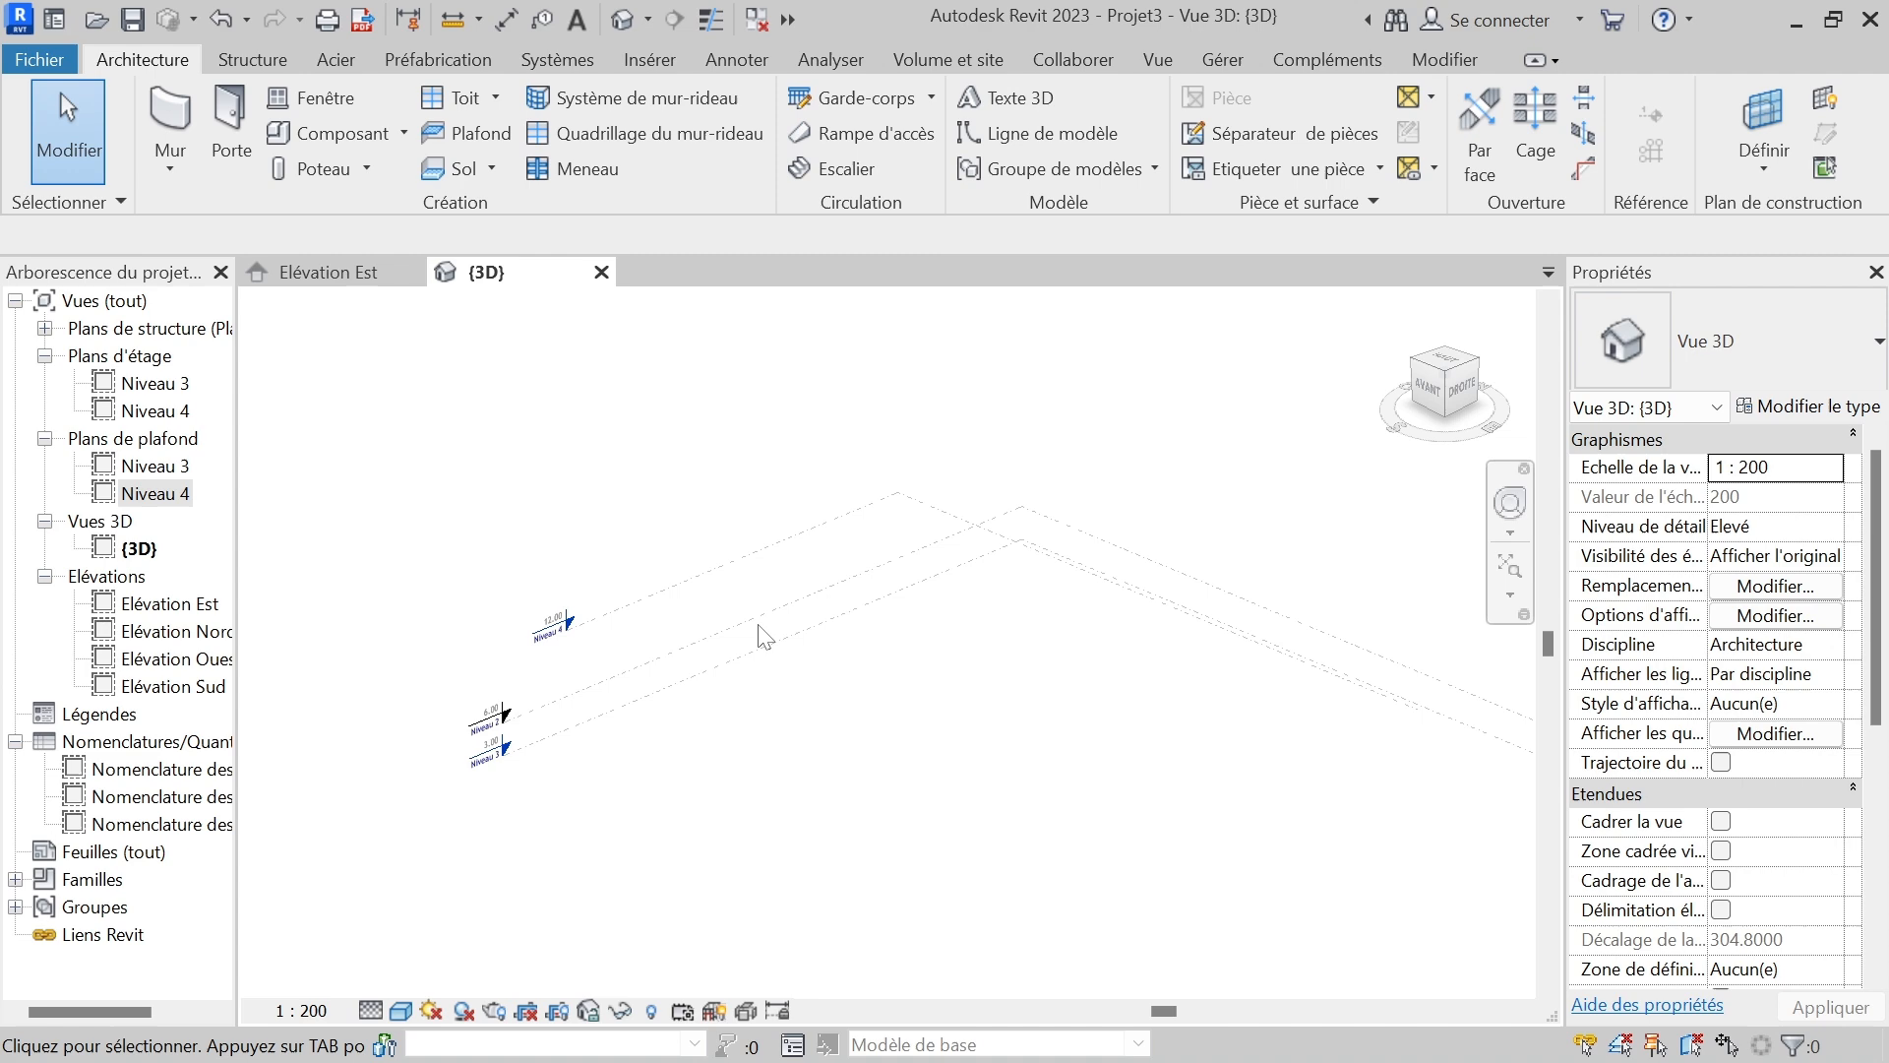
- Select Niveau 4 in the 3D view and inspect its level plane and its distance to the level below
click(763, 551)
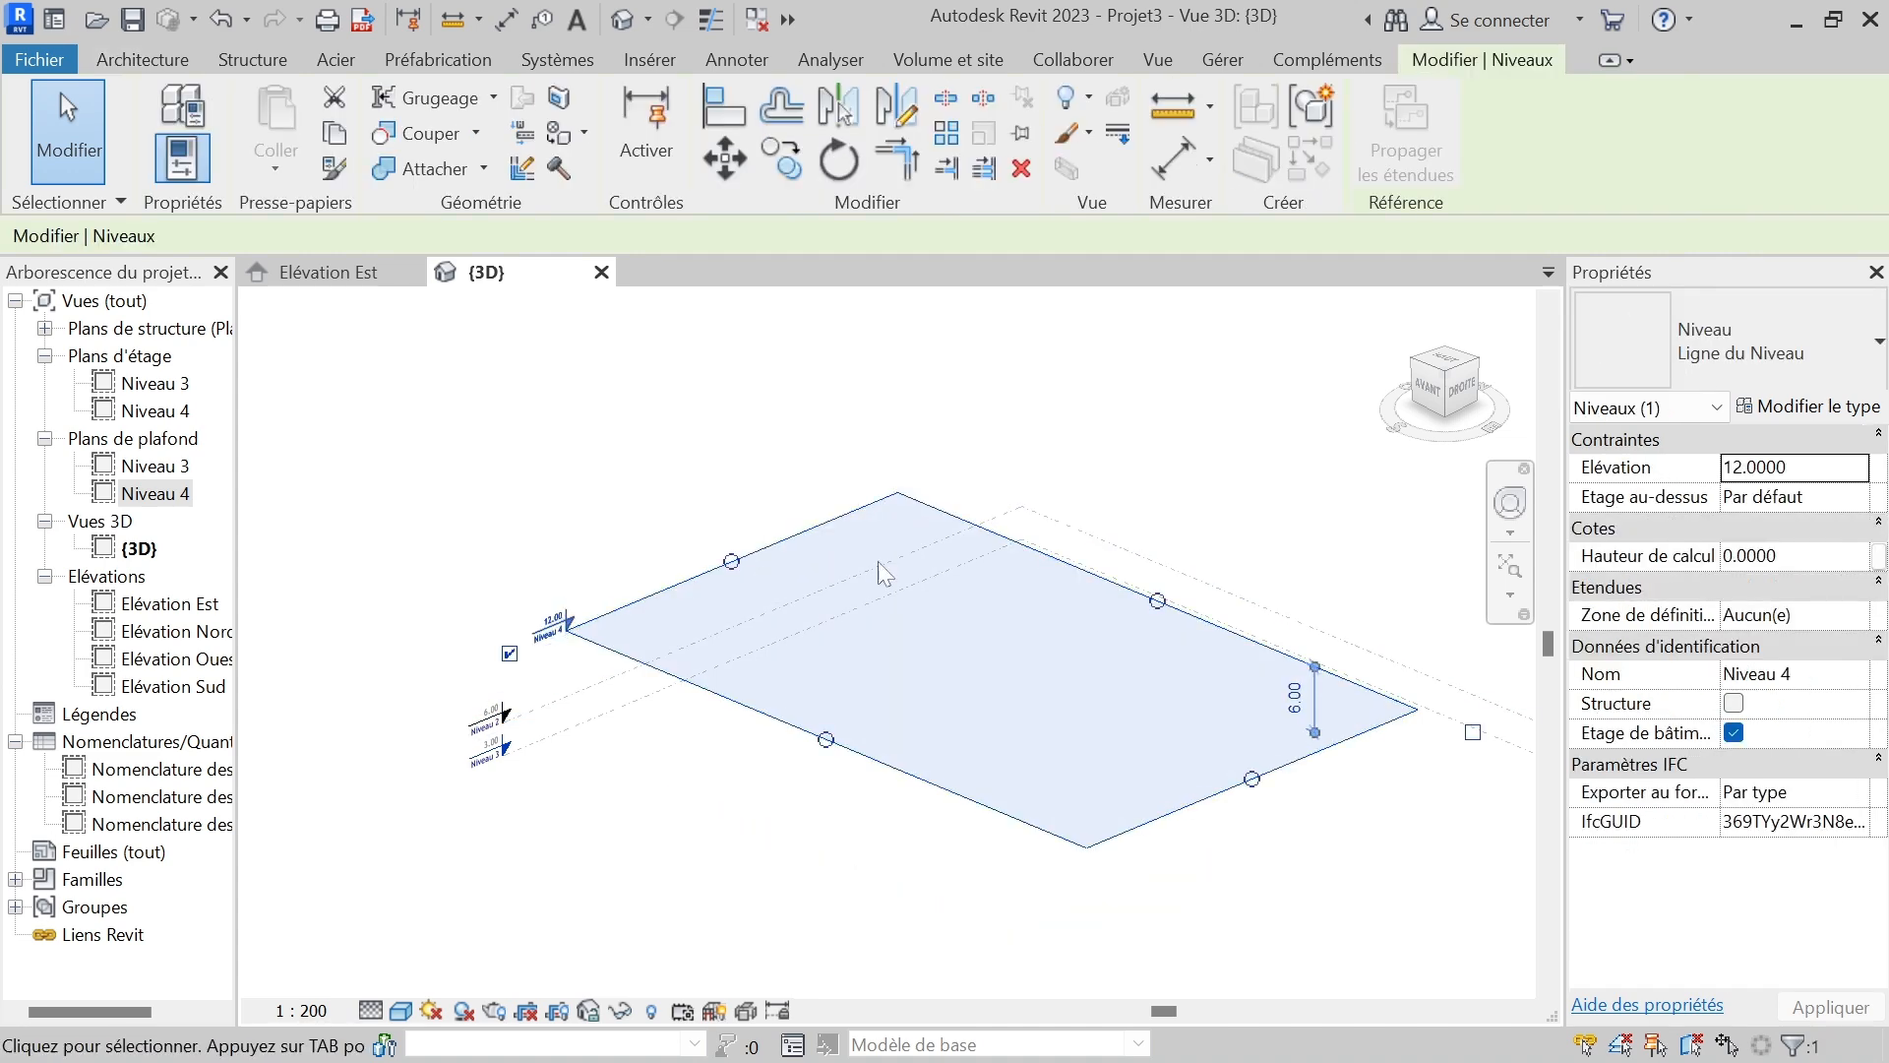
scroll(956, 841, up, 4)
scroll(824, 787, down, 4)
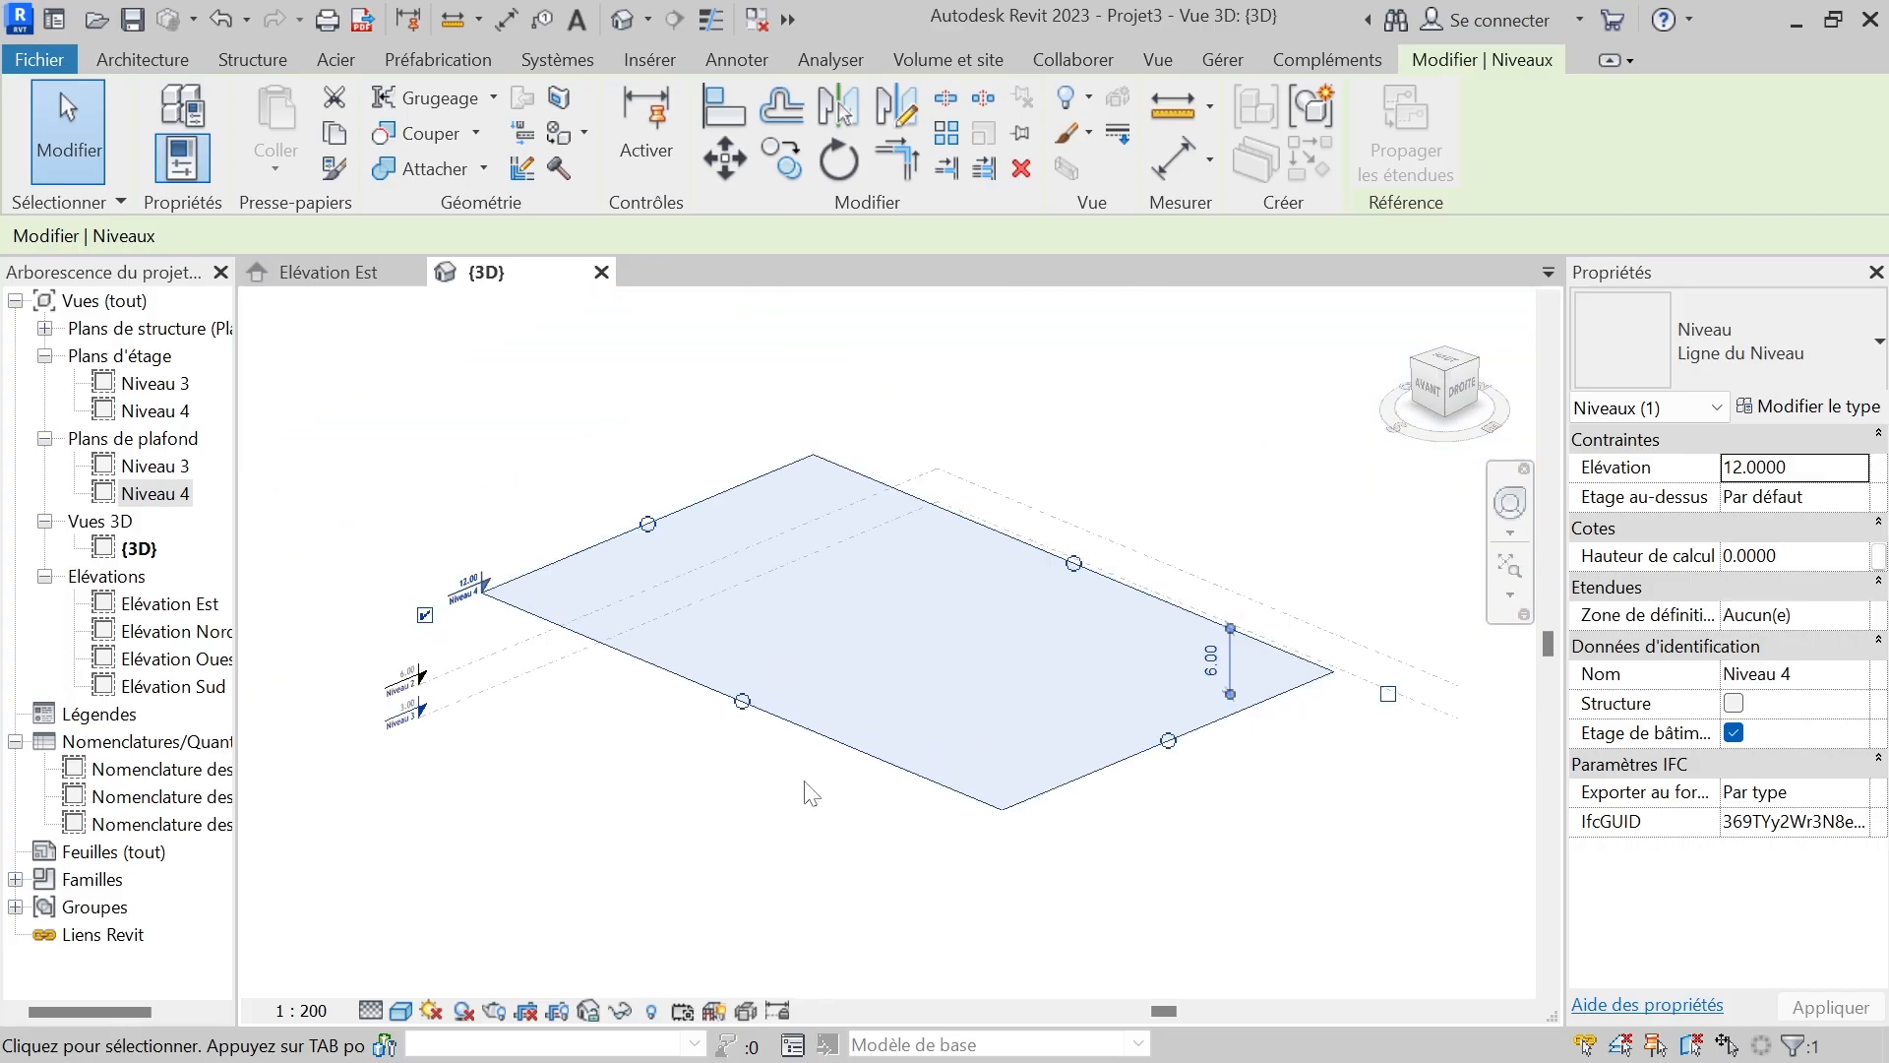
scroll(1224, 665, up, 4)
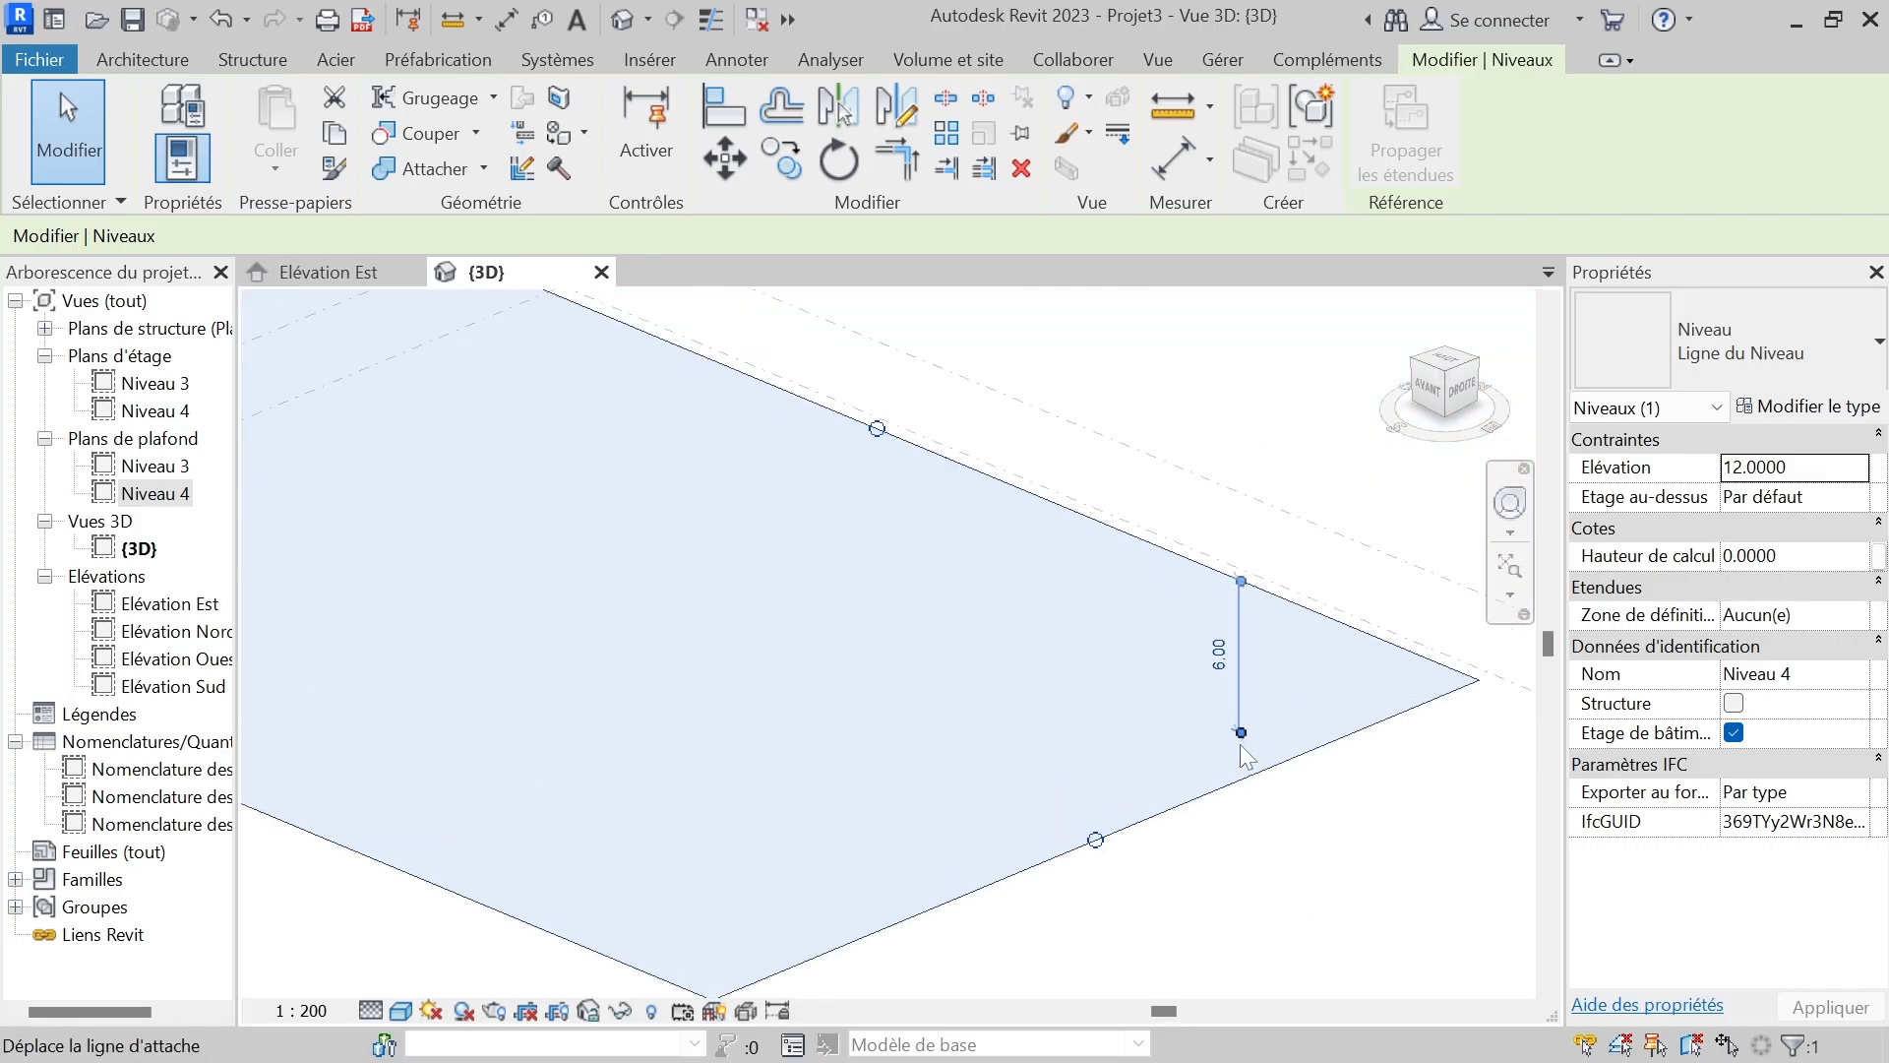
scroll(1245, 689, down, 4)
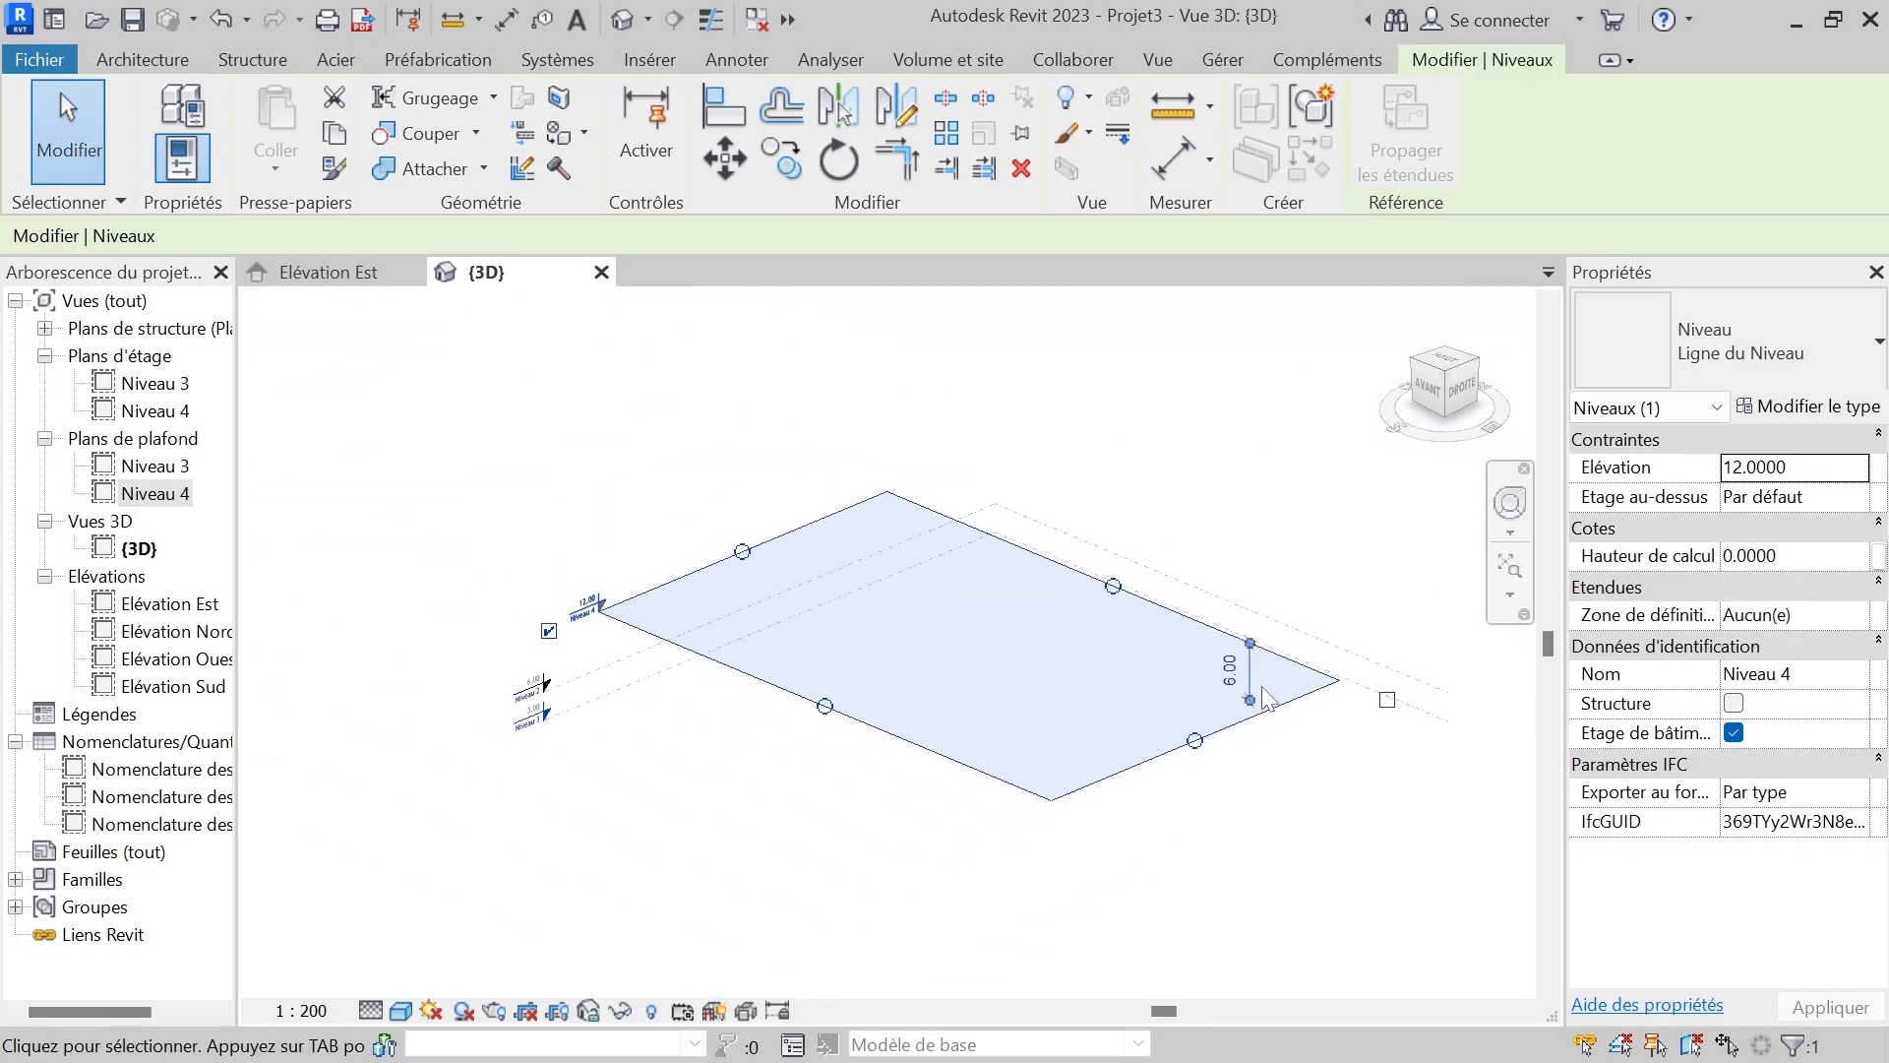
scroll(600, 708, up, 5)
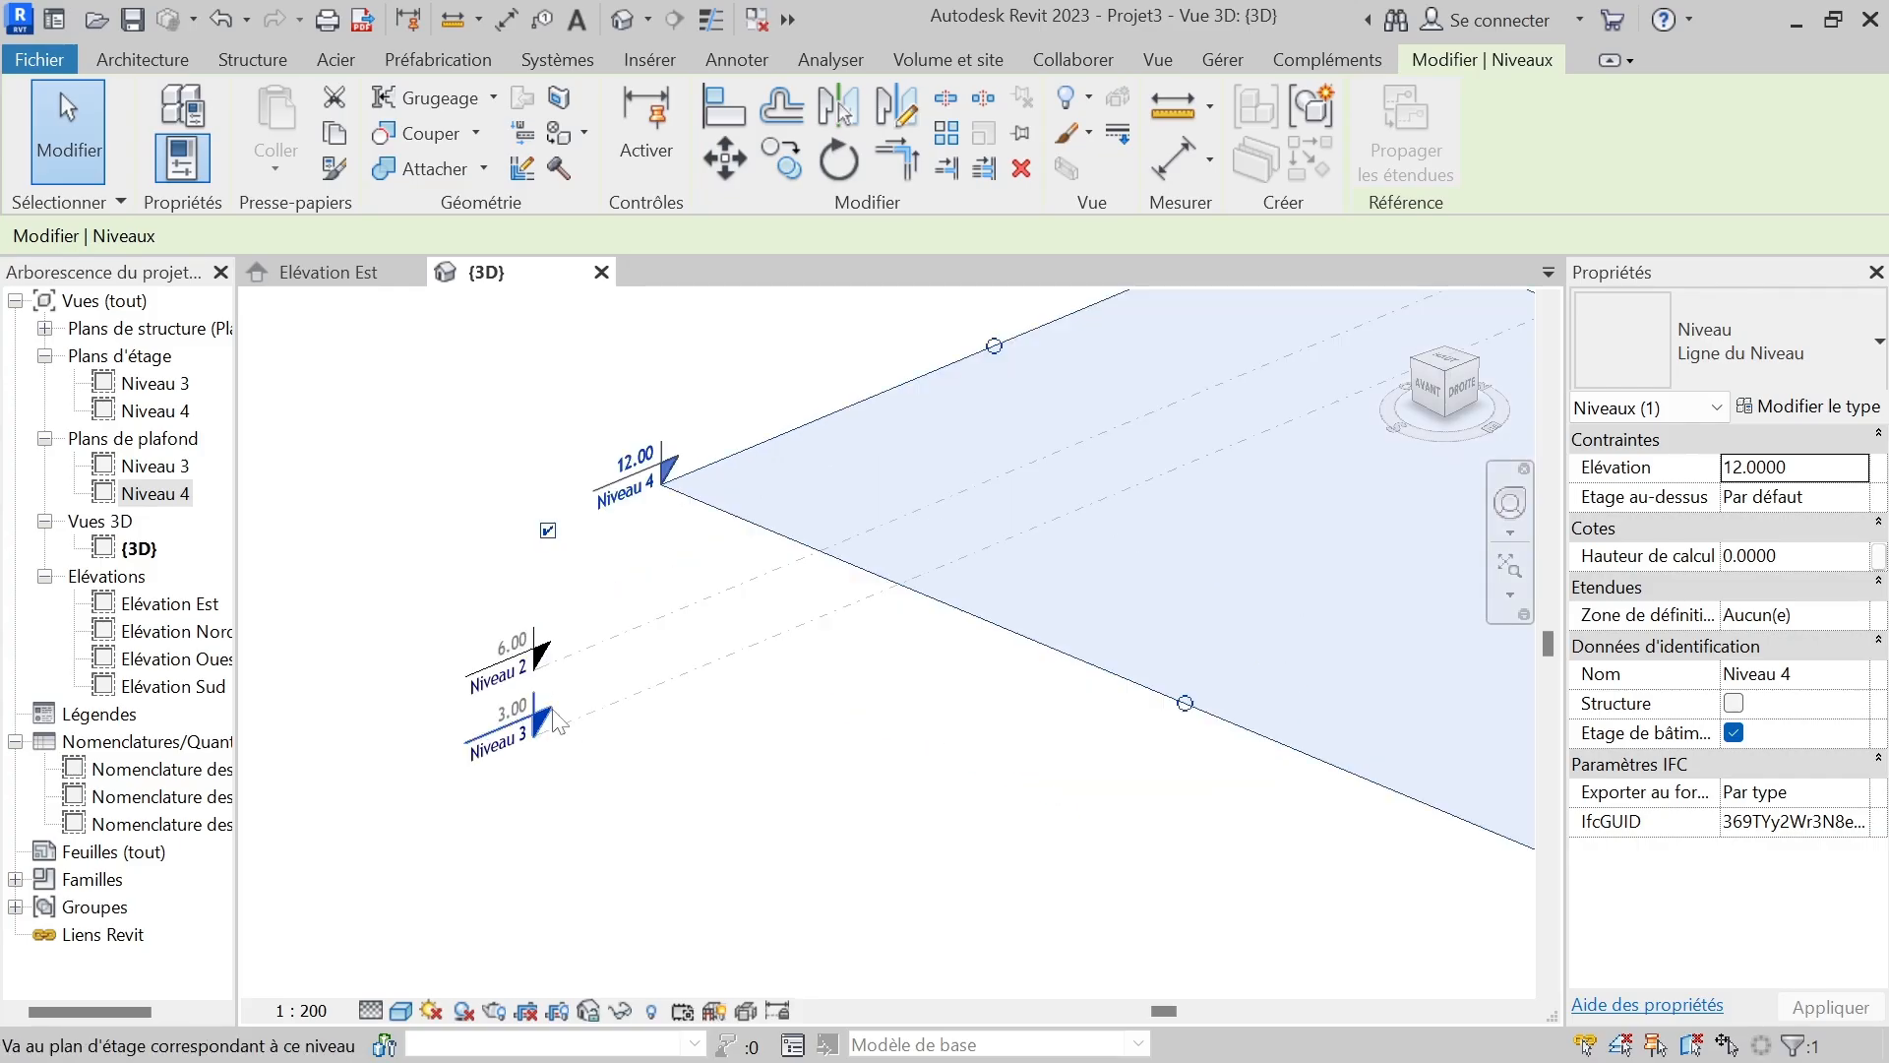
- Select Niveau 2 in the 3D view, inspect its plane and the distances to the neighbouring levels, and clear the selection
click(598, 618)
scroll(532, 630, down, 5)
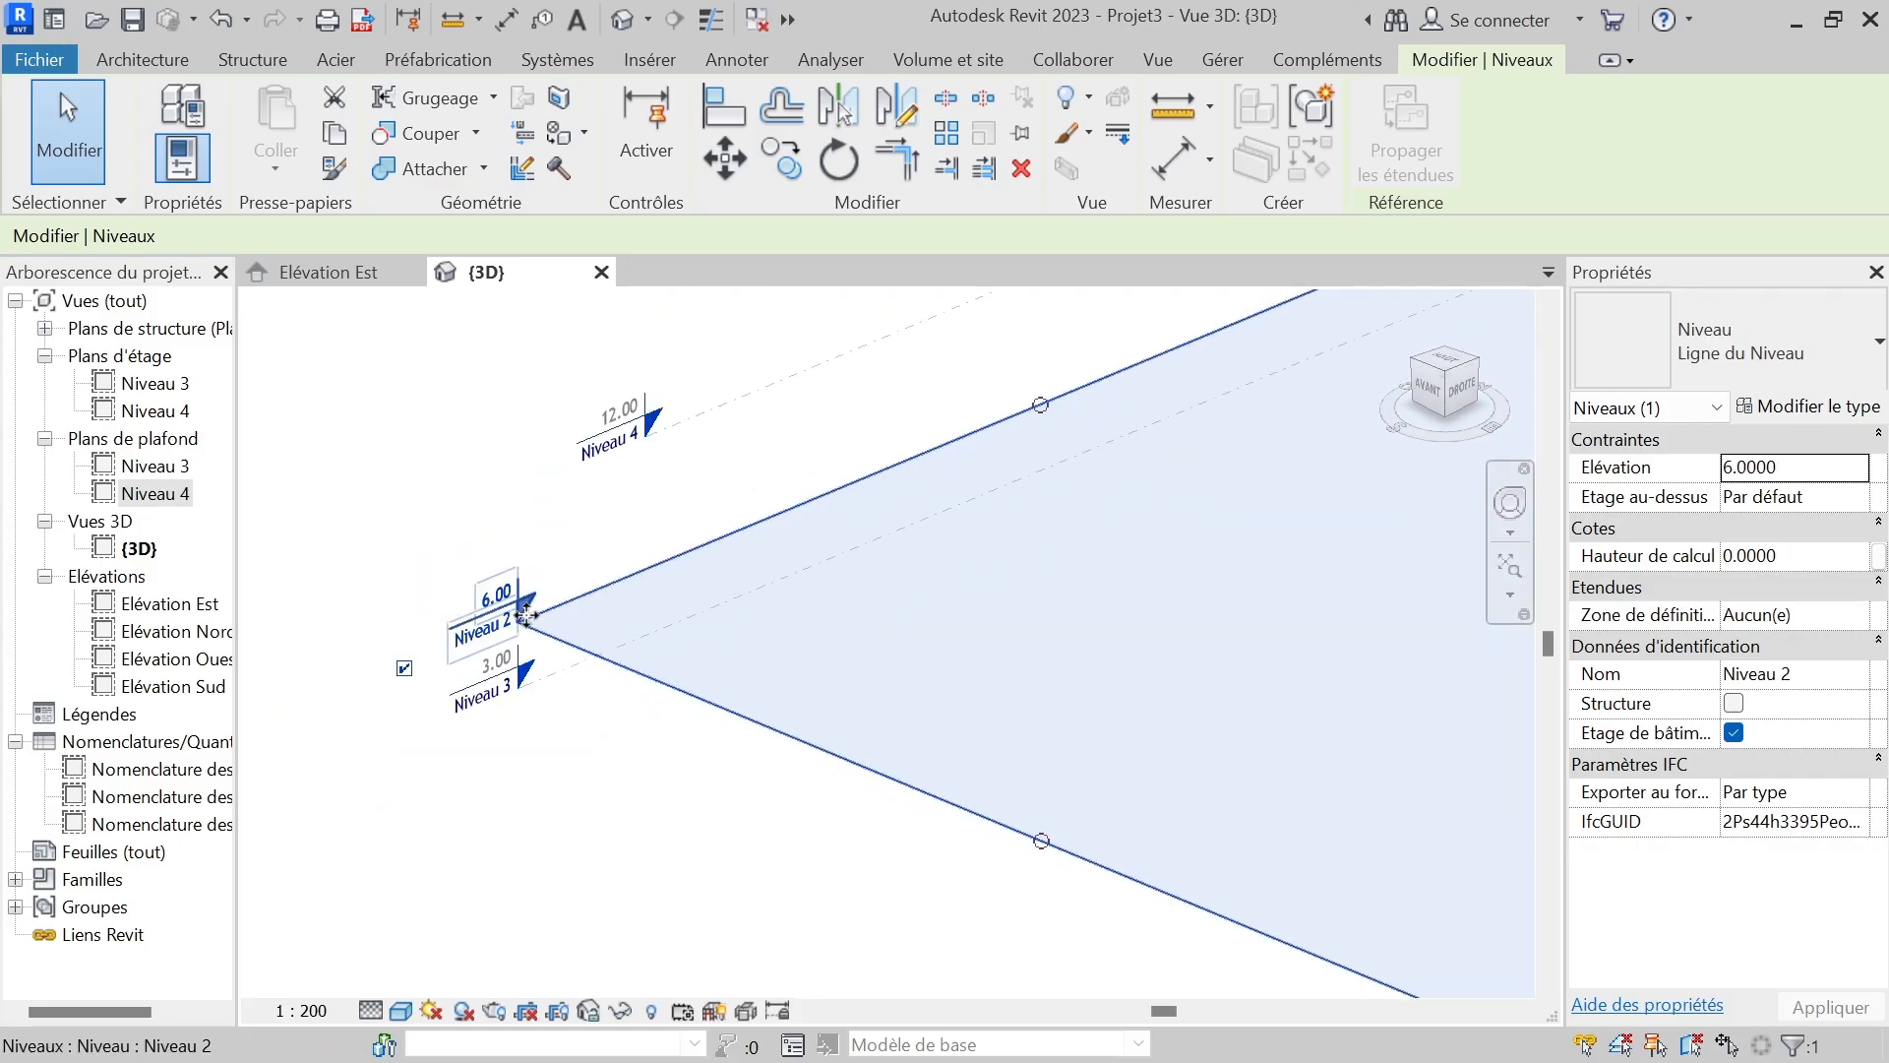
scroll(933, 578, up, 3)
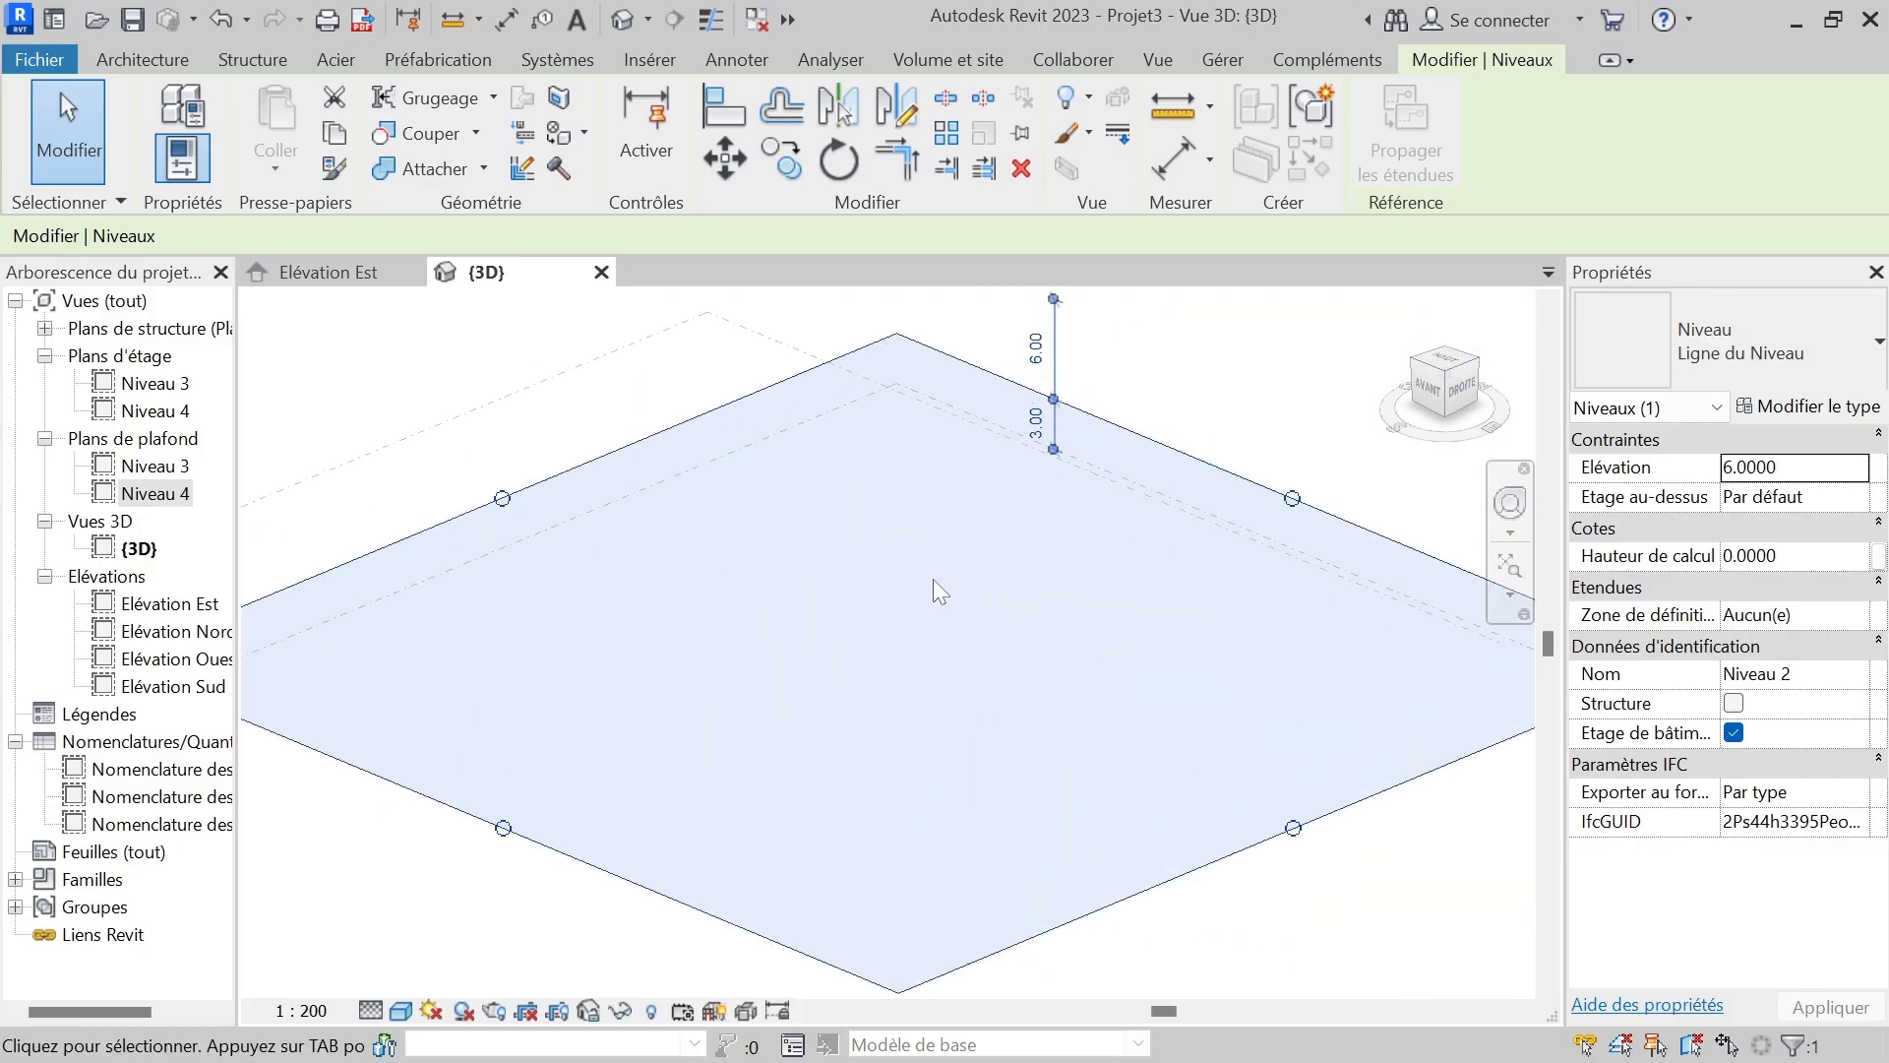
scroll(1094, 382, up, 3)
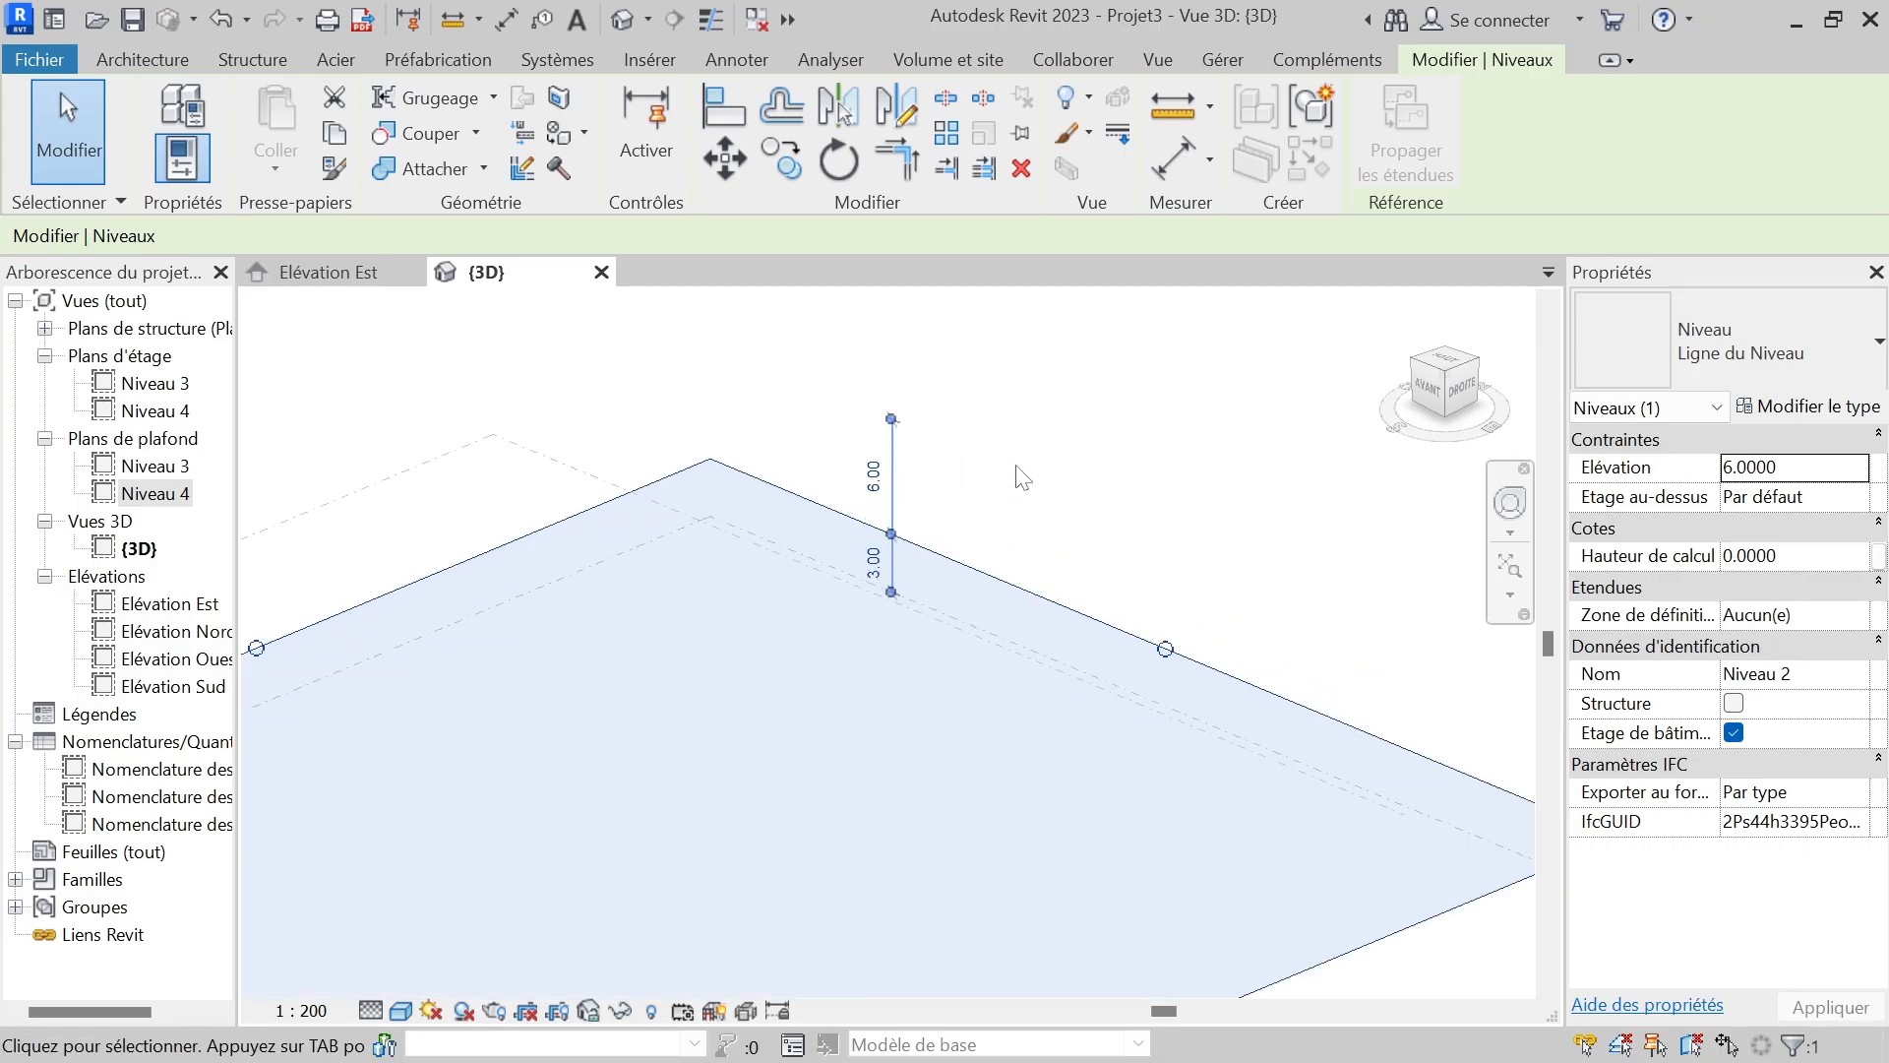
scroll(889, 582, down, 5)
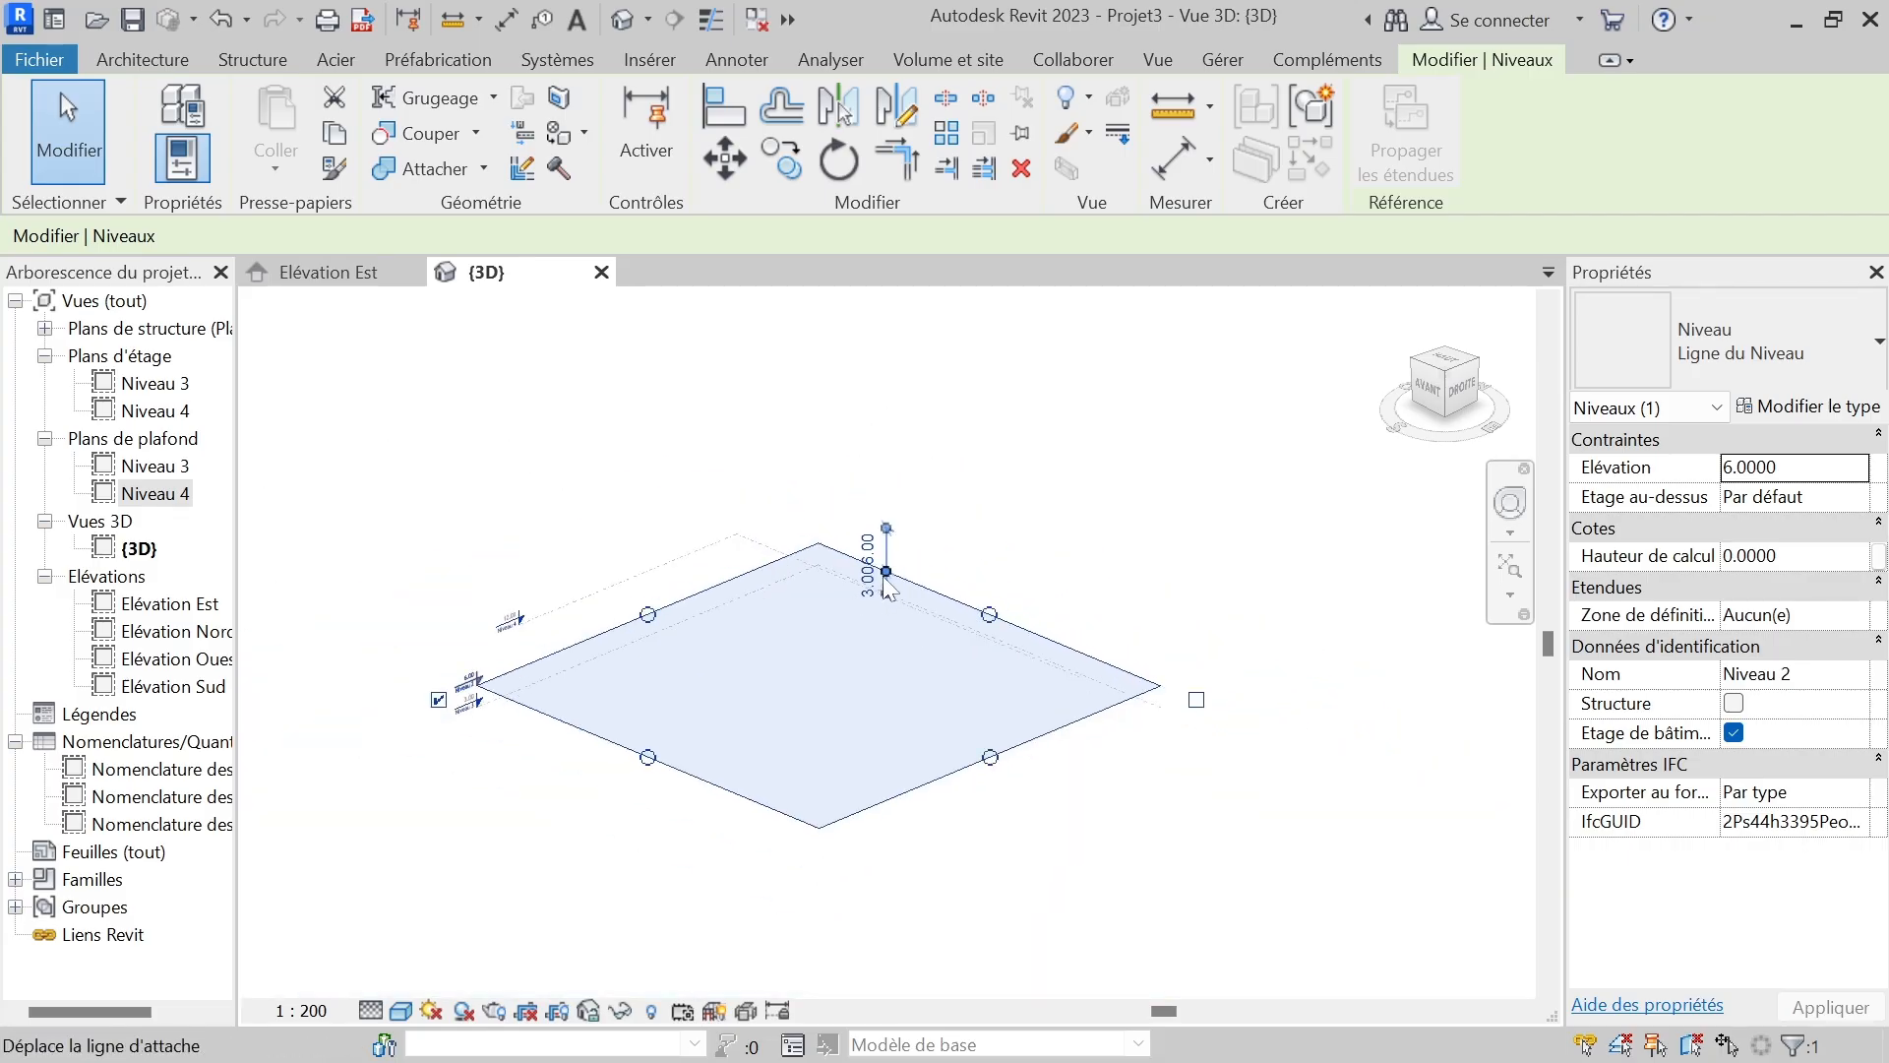
scroll(799, 699, up, 2)
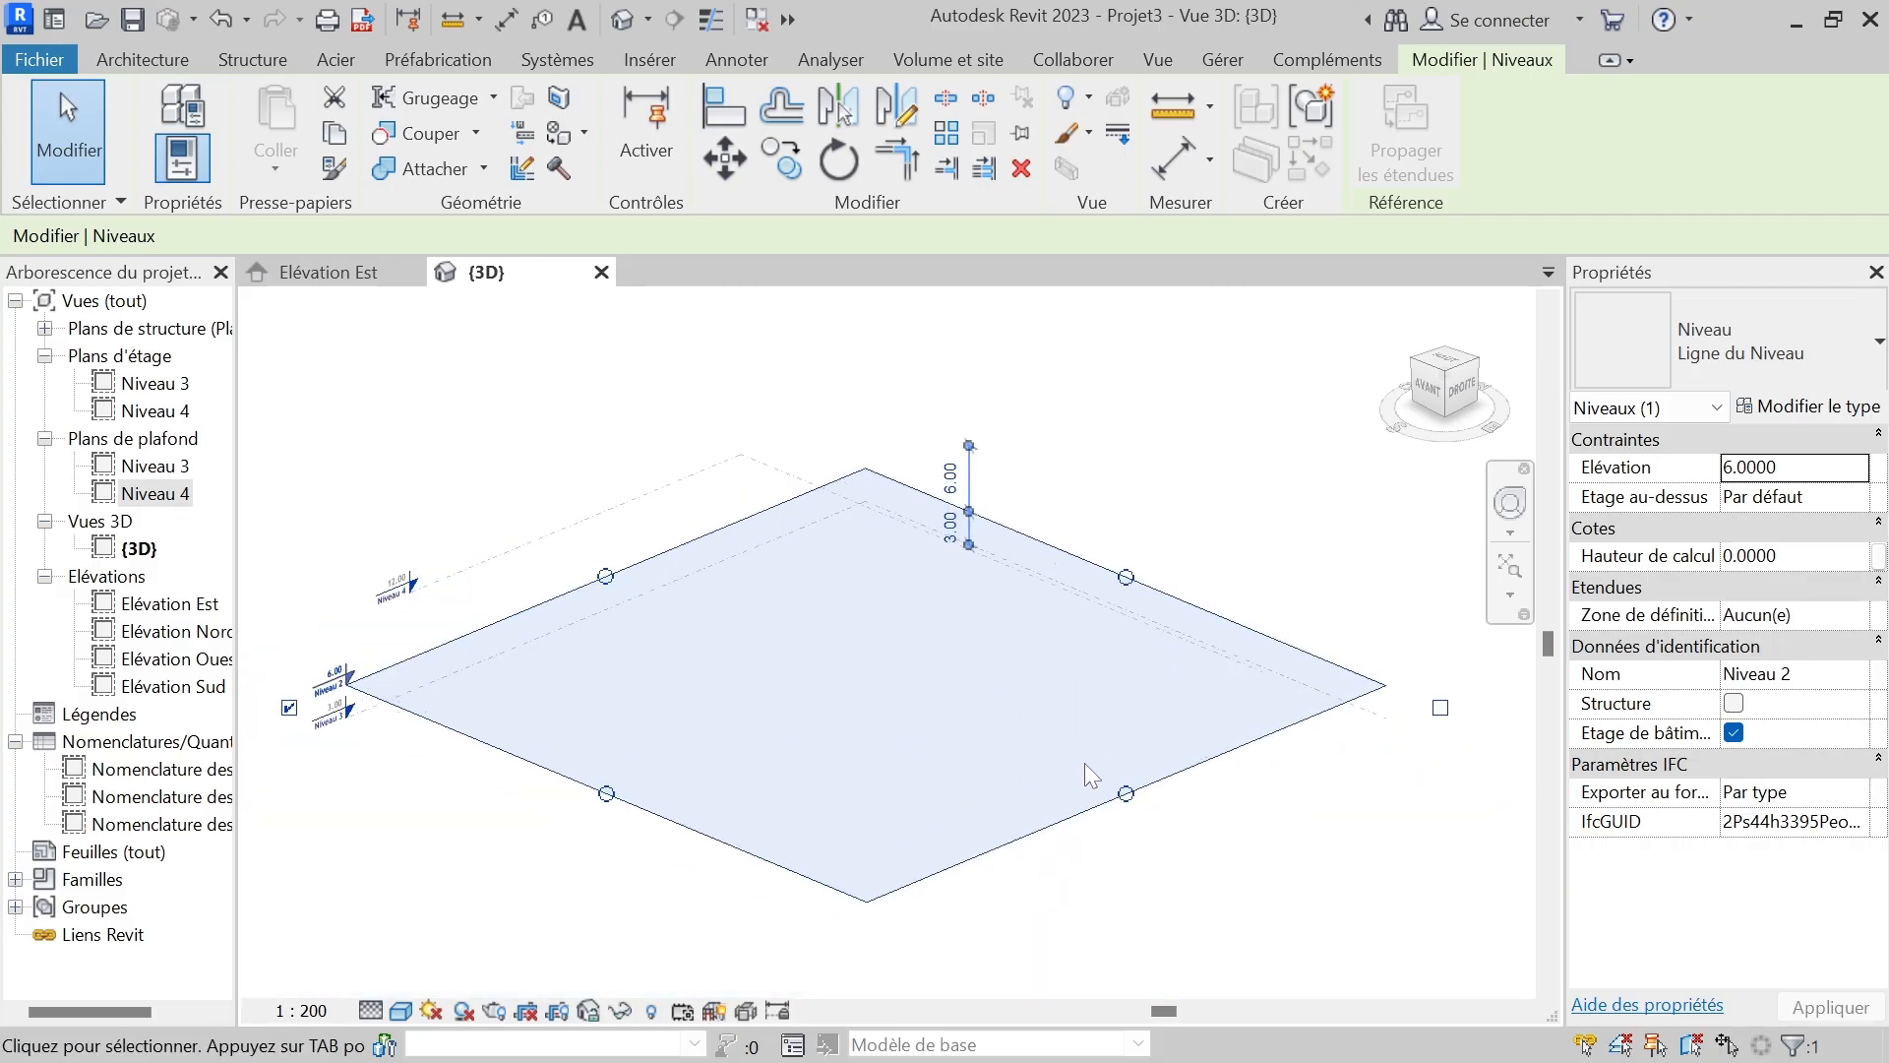
click(592, 410)
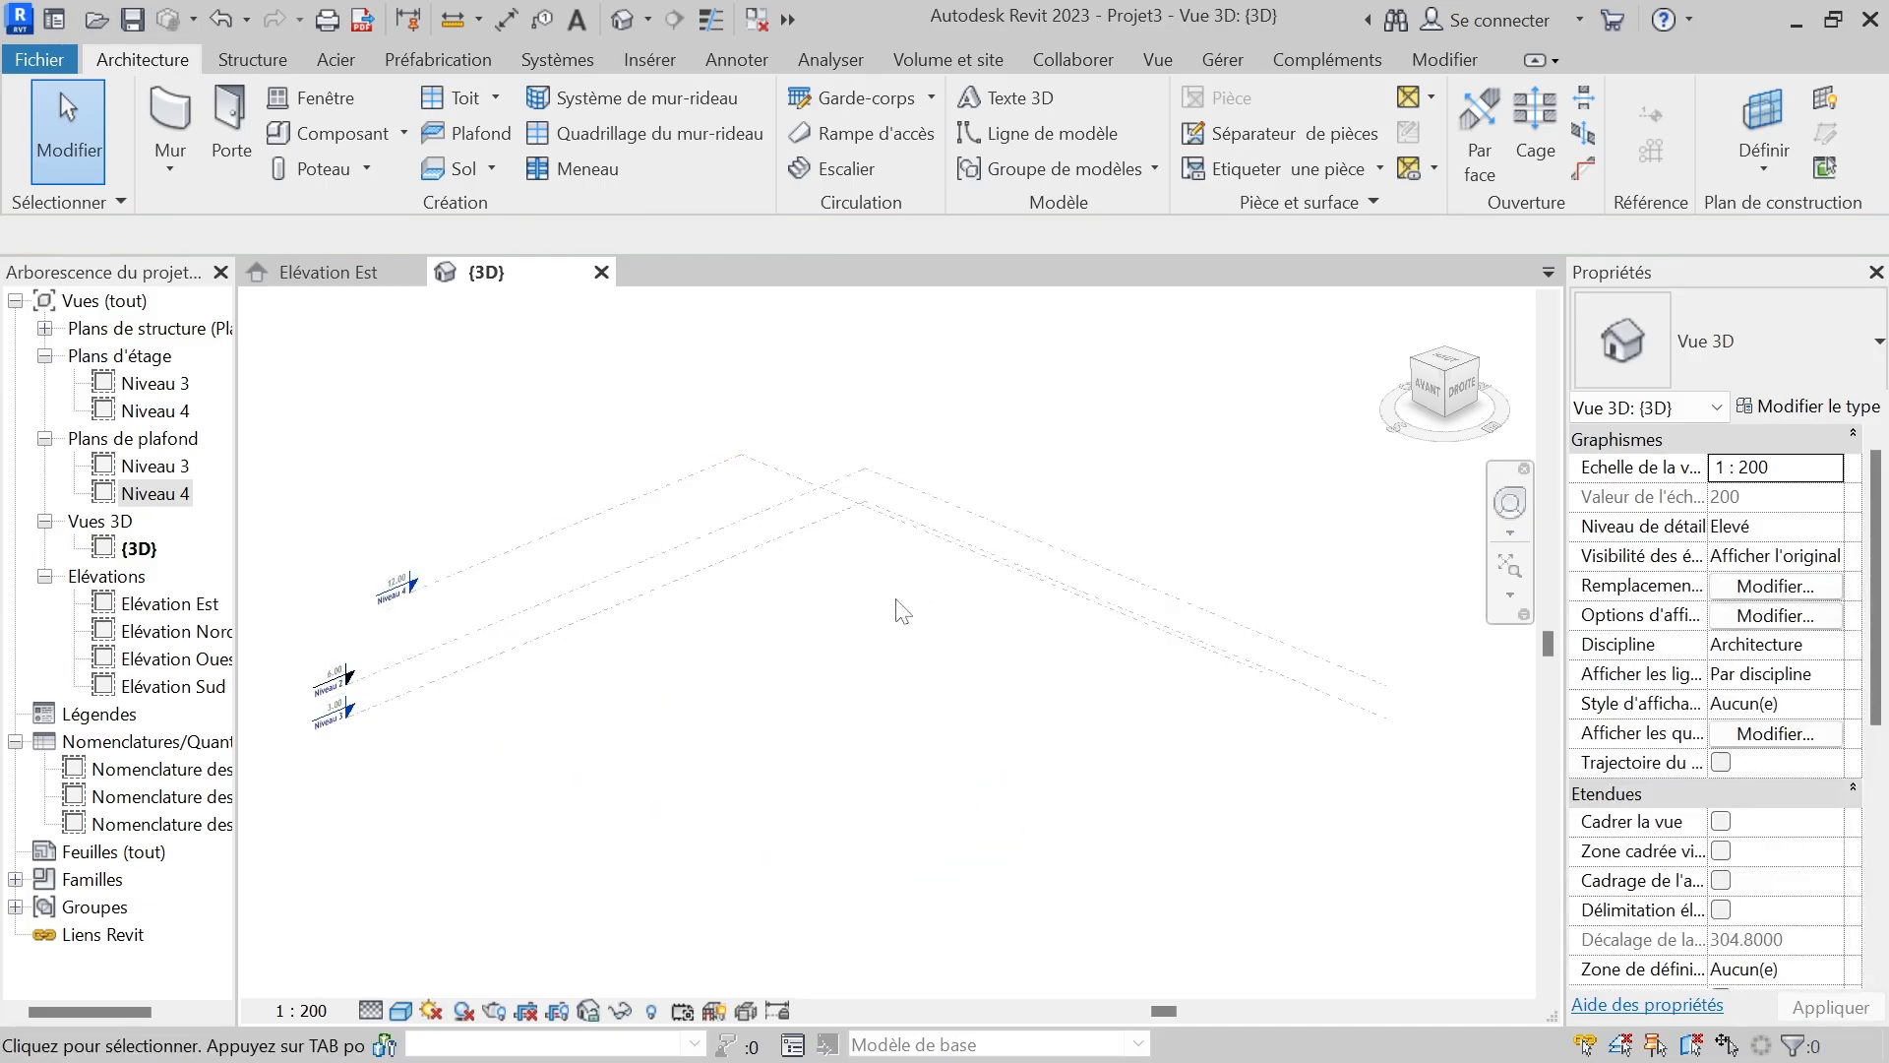
scroll(898, 620, down, 3)
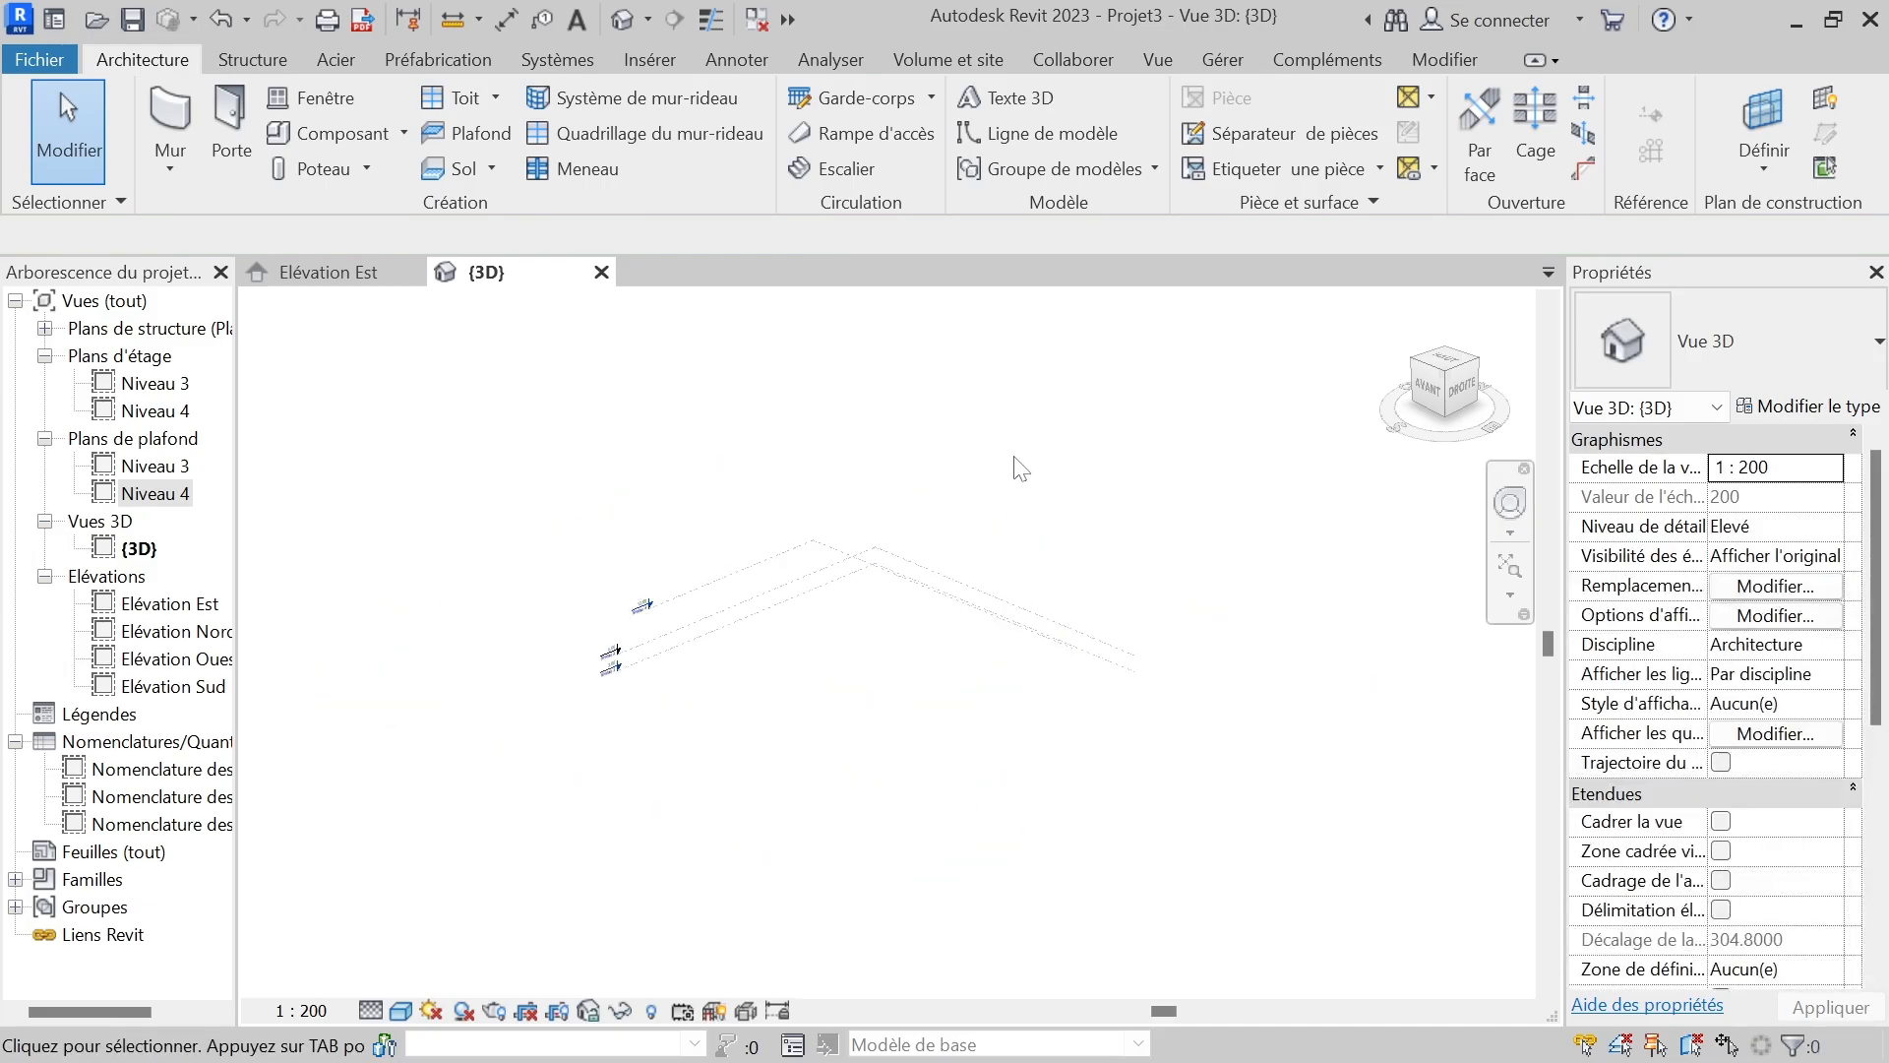